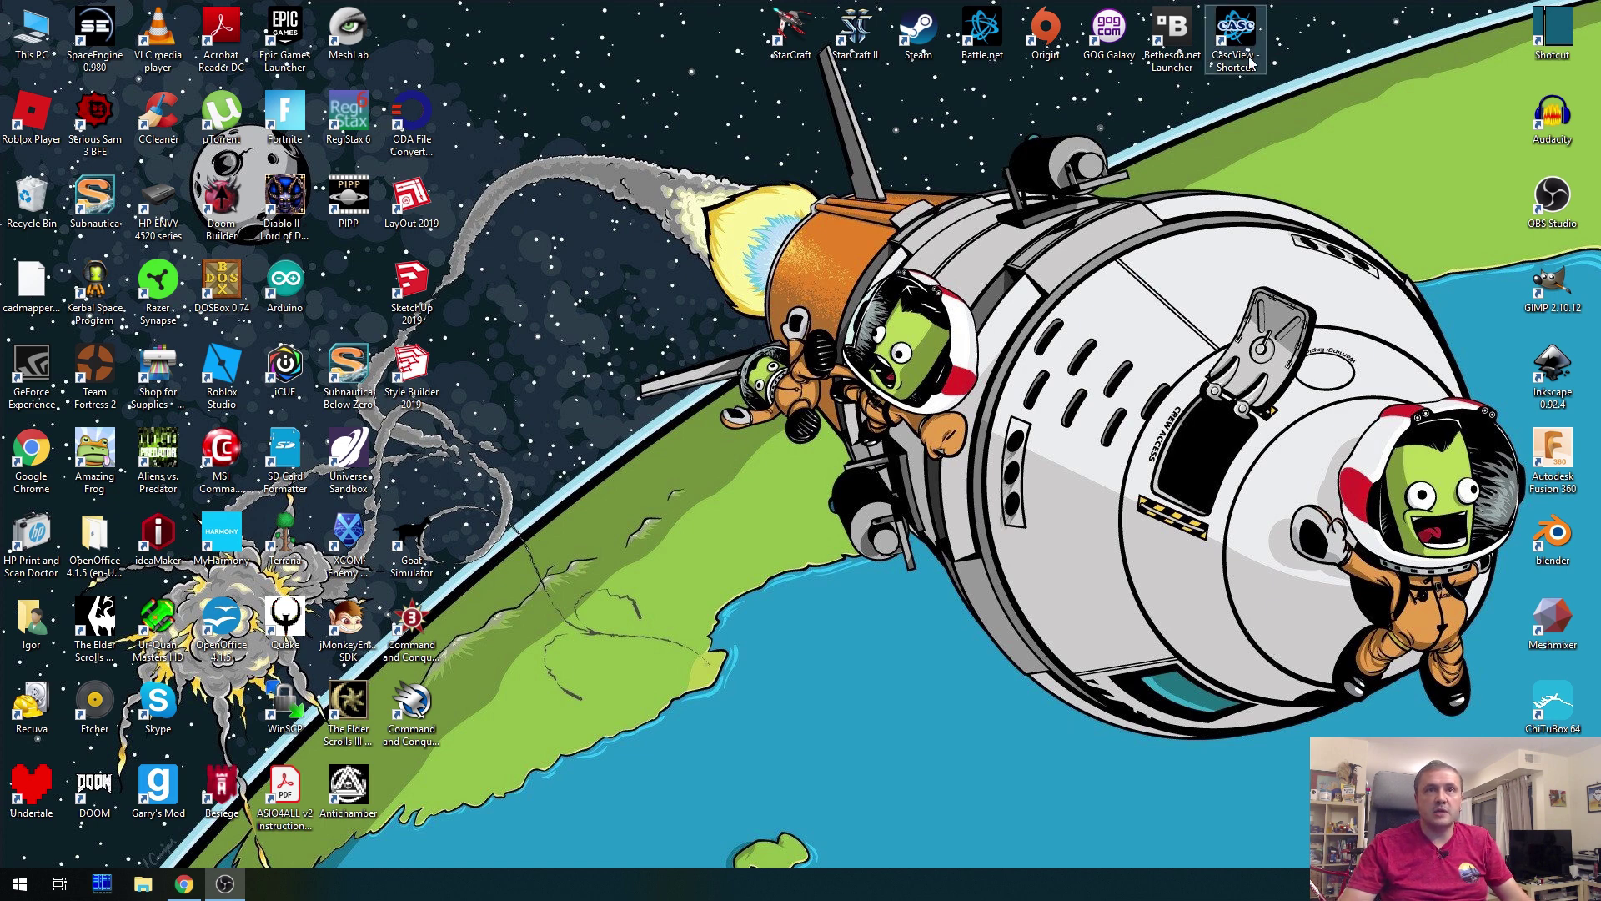
Open the StarCraft II game storage in Ladik's Casc Viewer and expand campaigns down to the contents of liberty.sc2campaign
double_click(1245, 42)
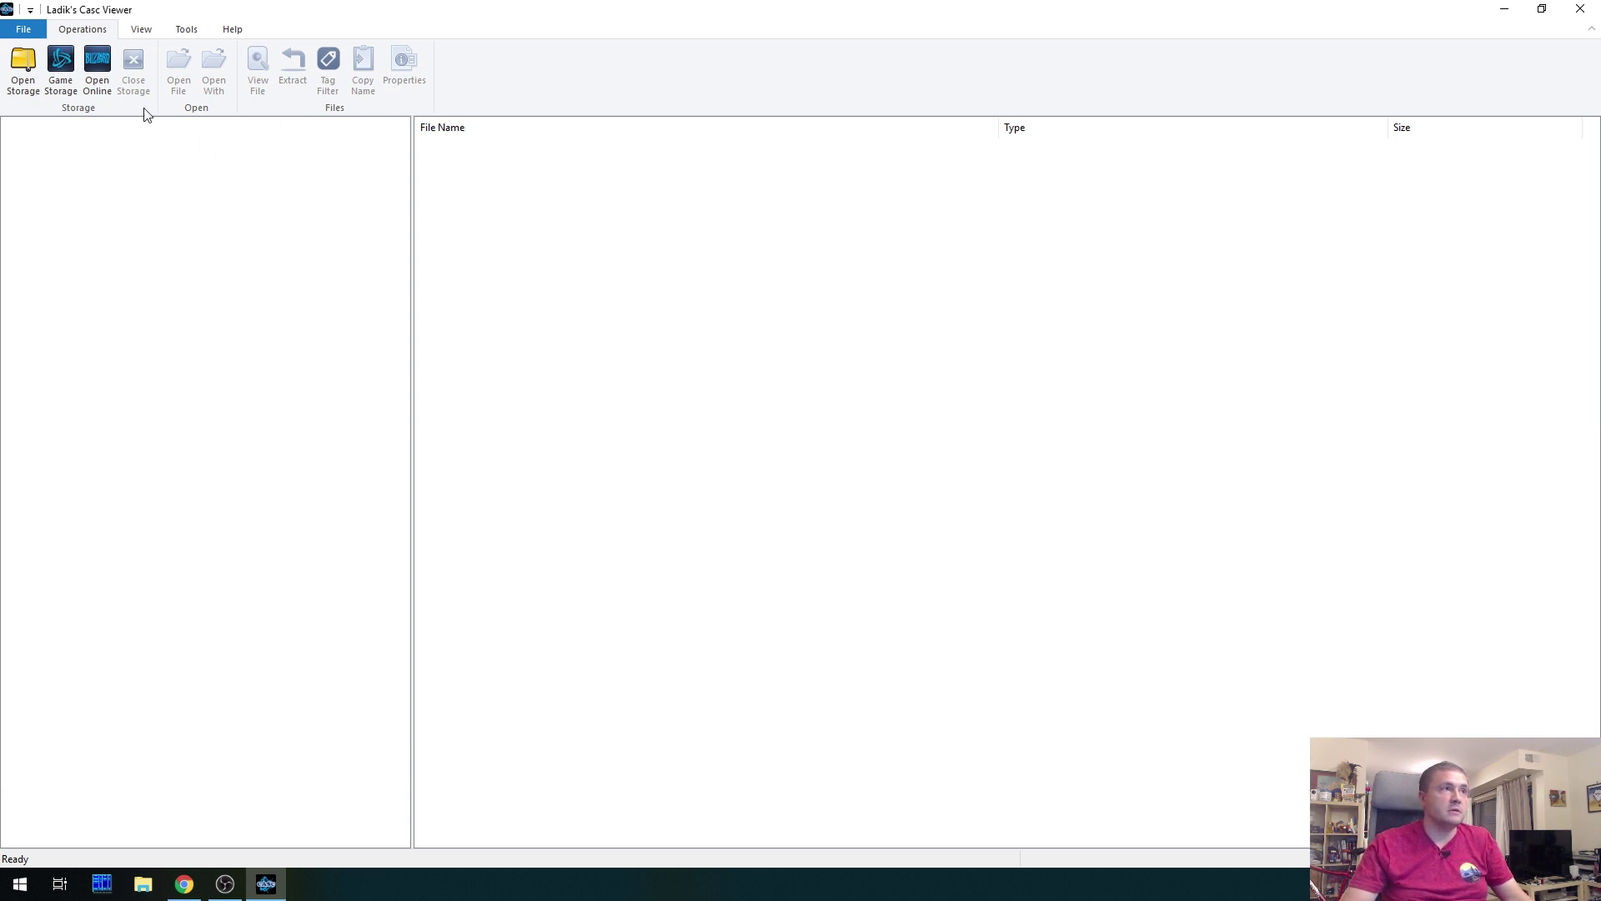
left_click(66, 64)
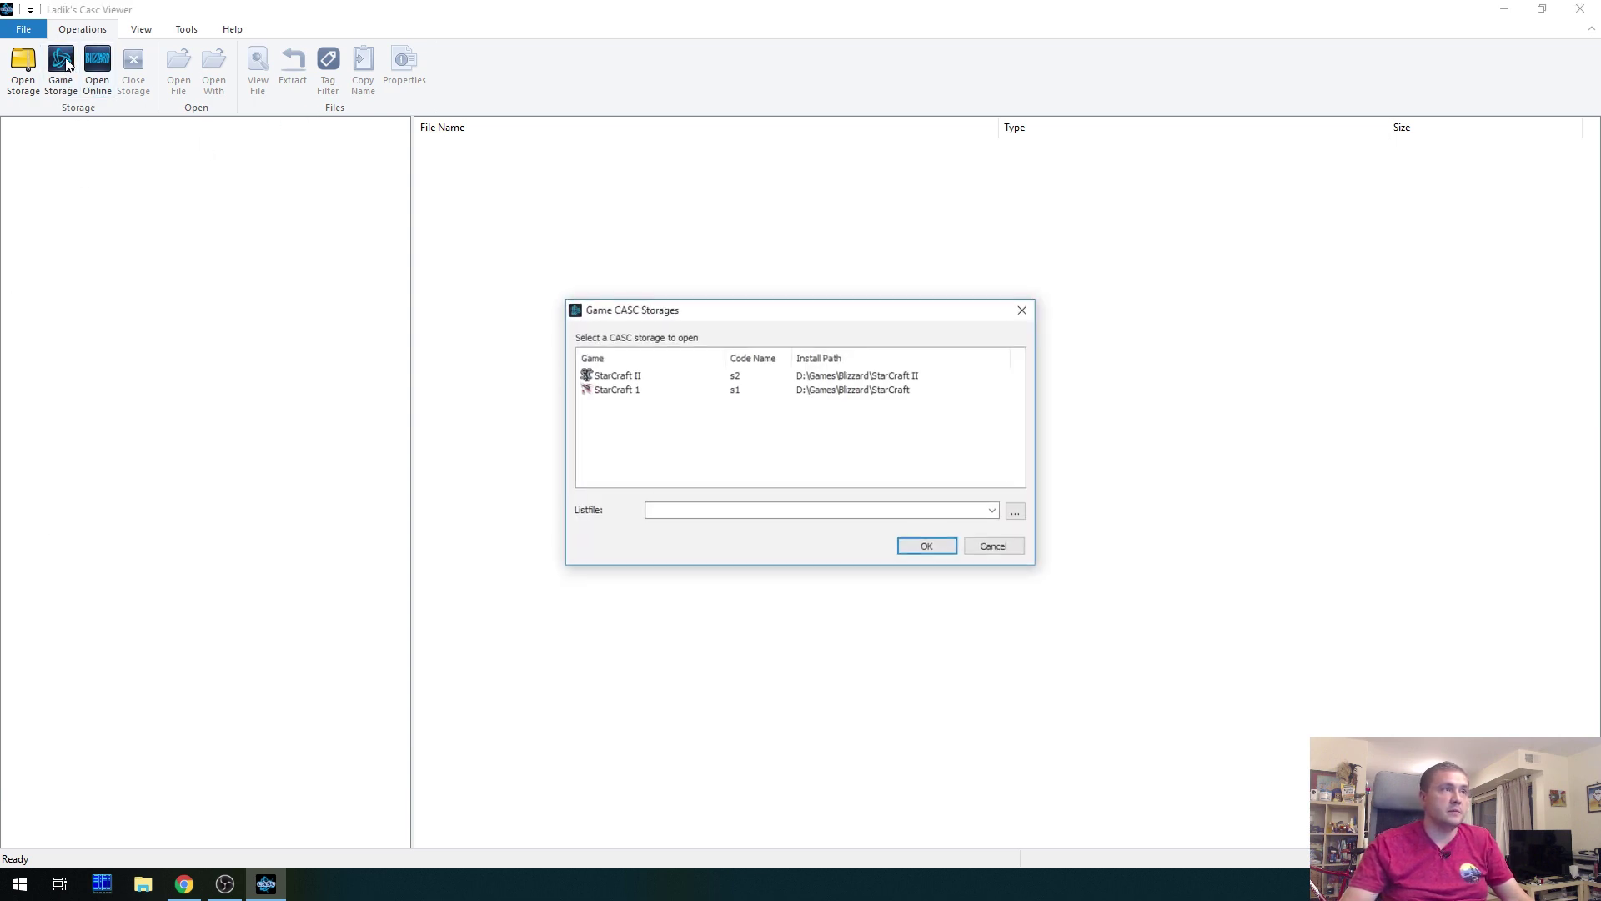
double_click(613, 376)
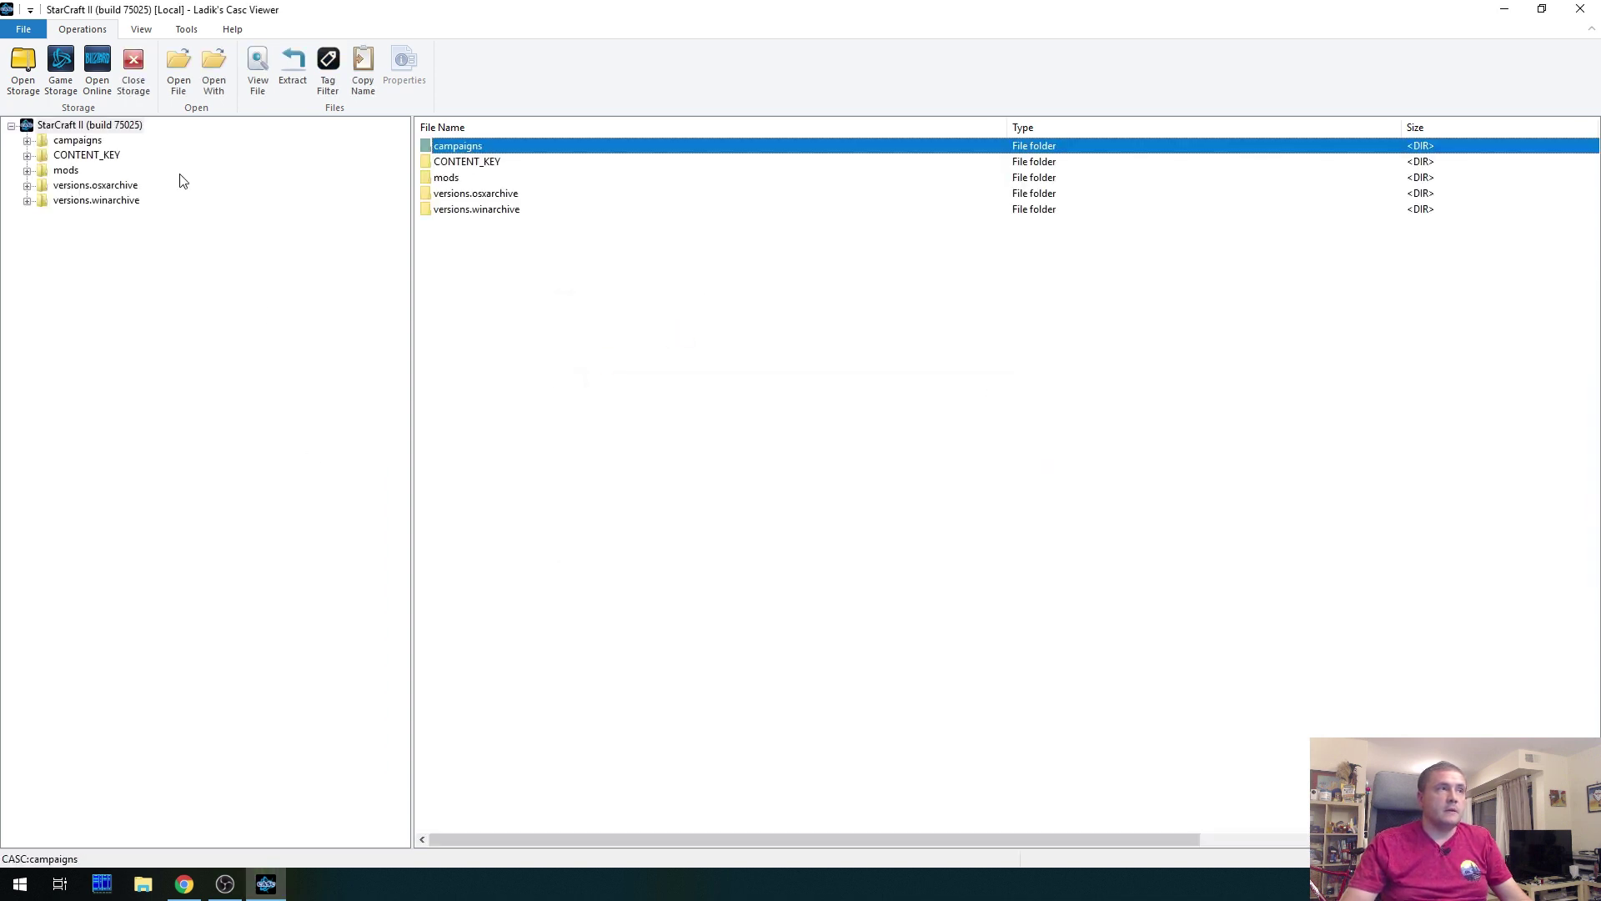
left_click(27, 141)
left_click(43, 156)
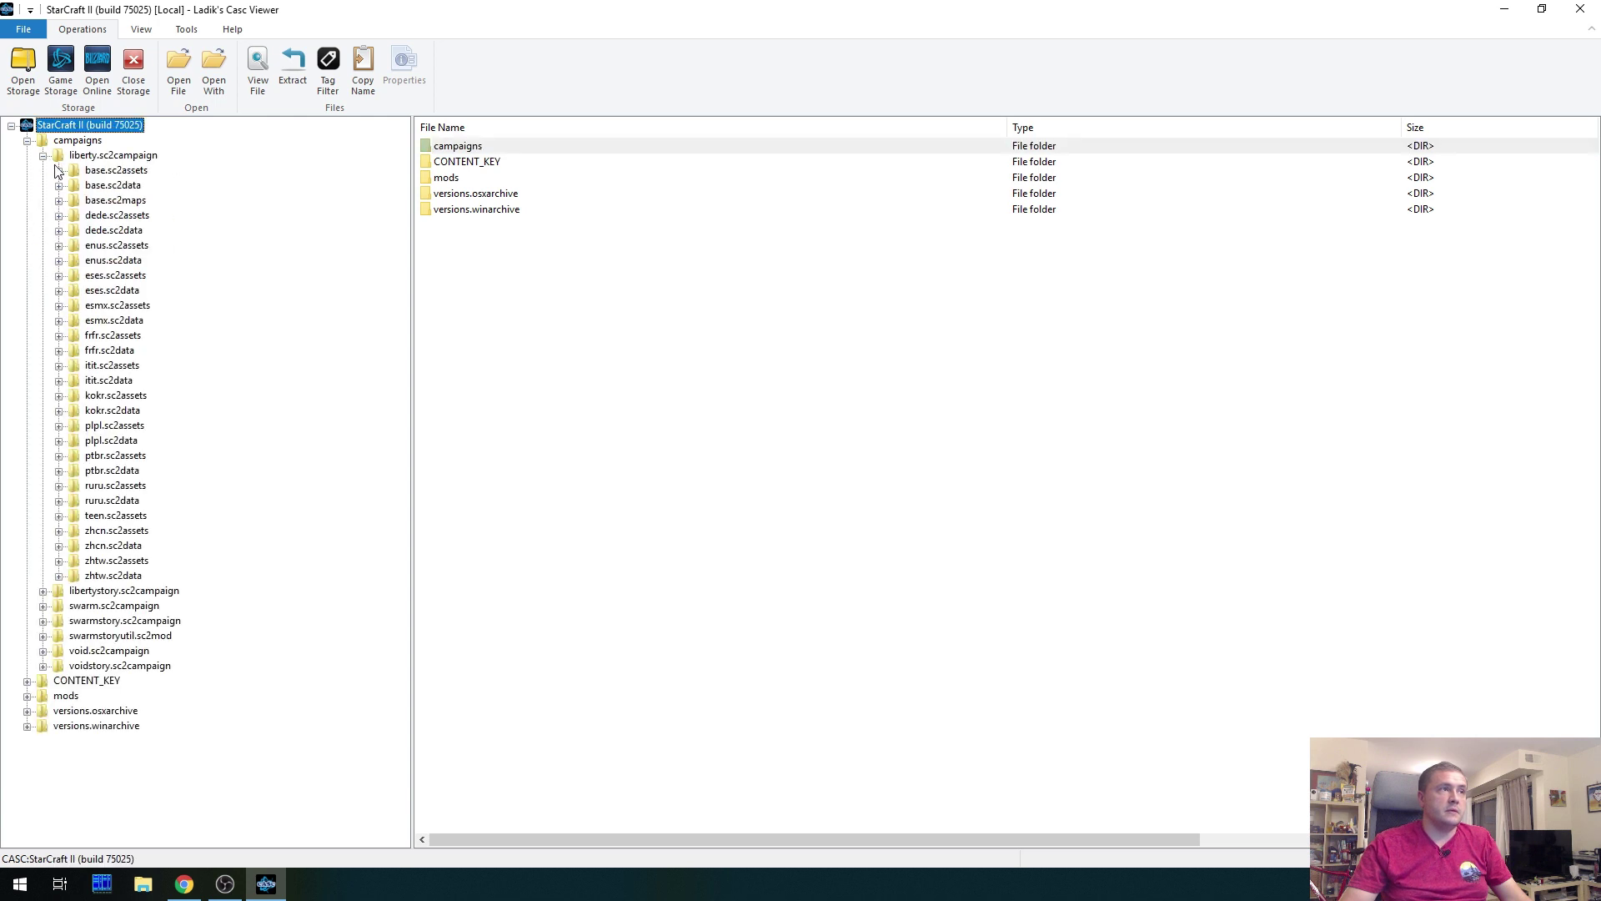
Search the whole storage for files matching the mask *hydra*.m3
left_click(187, 29)
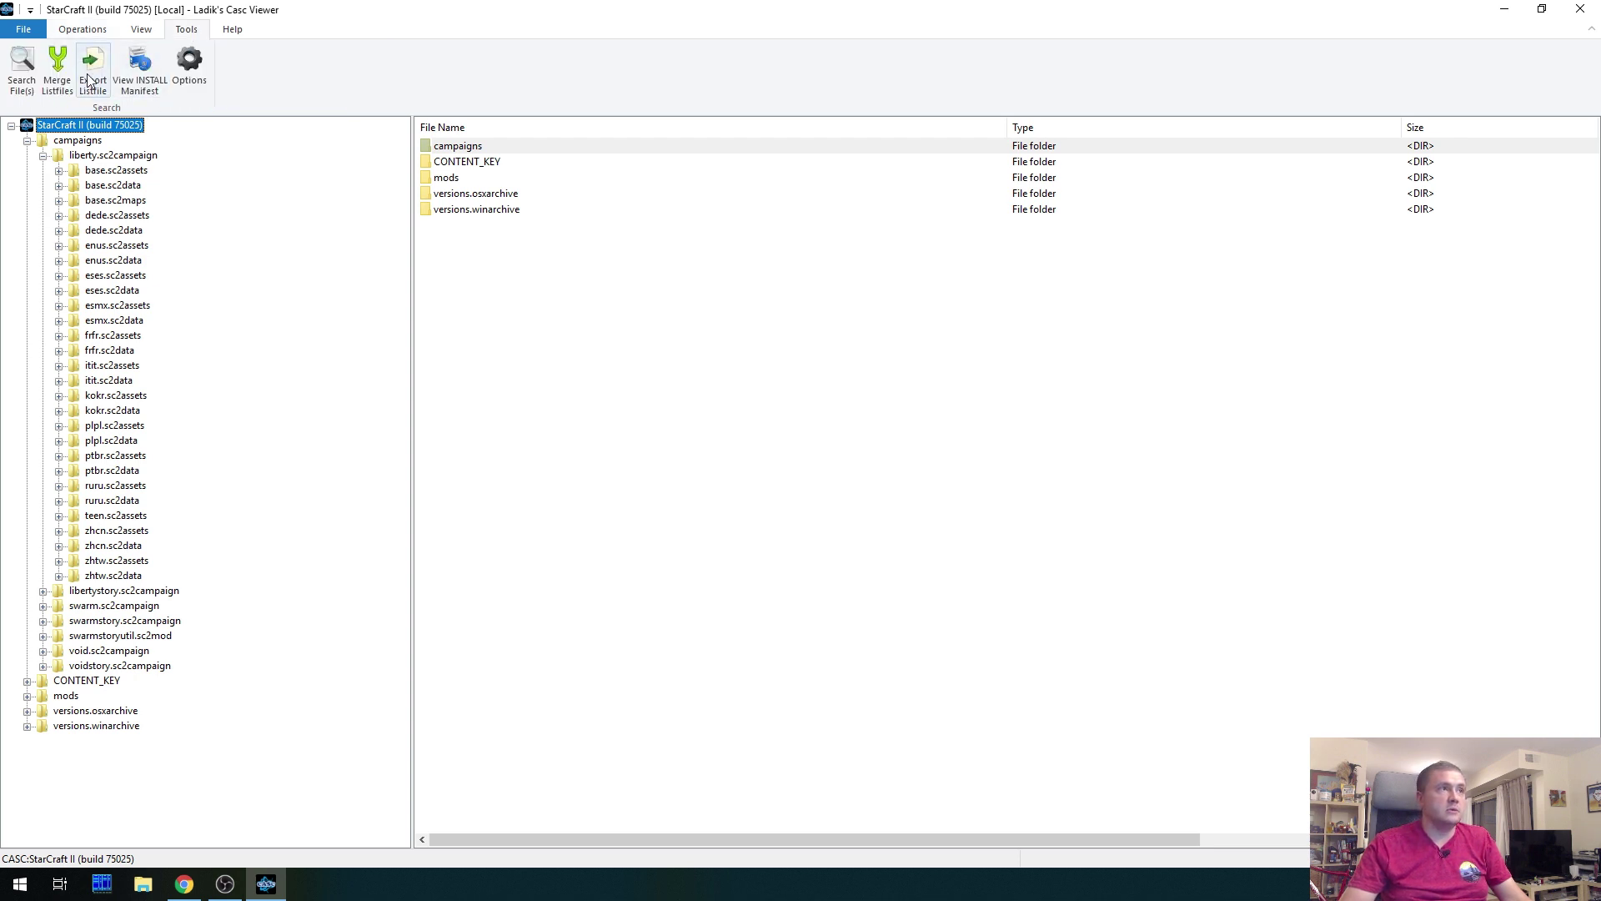
left_click(22, 66)
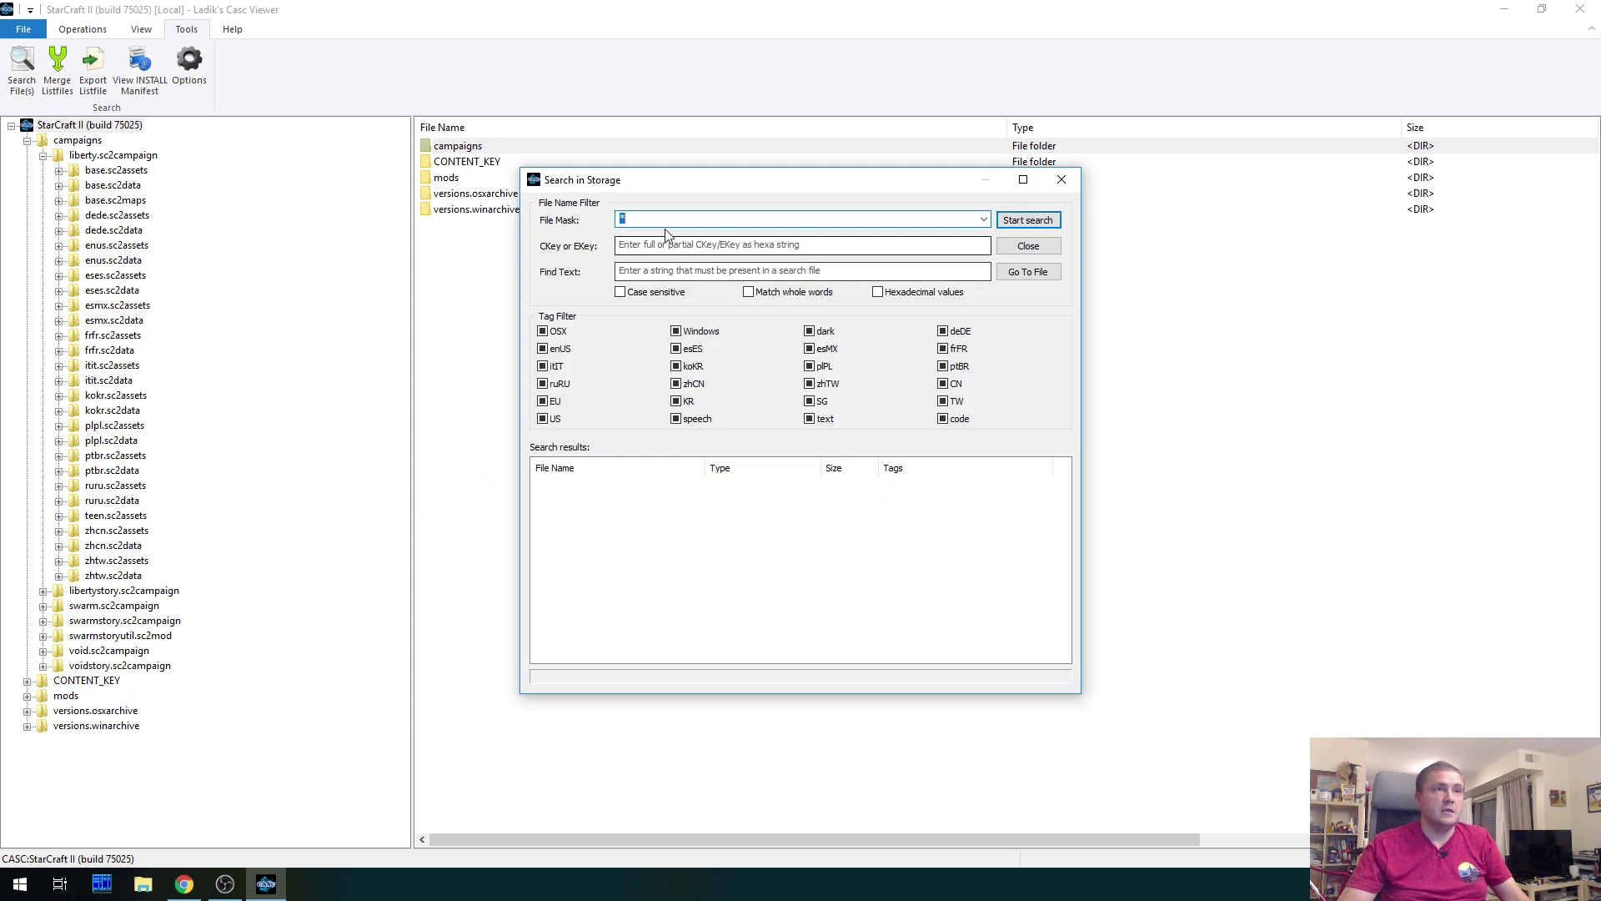
type("hyr")
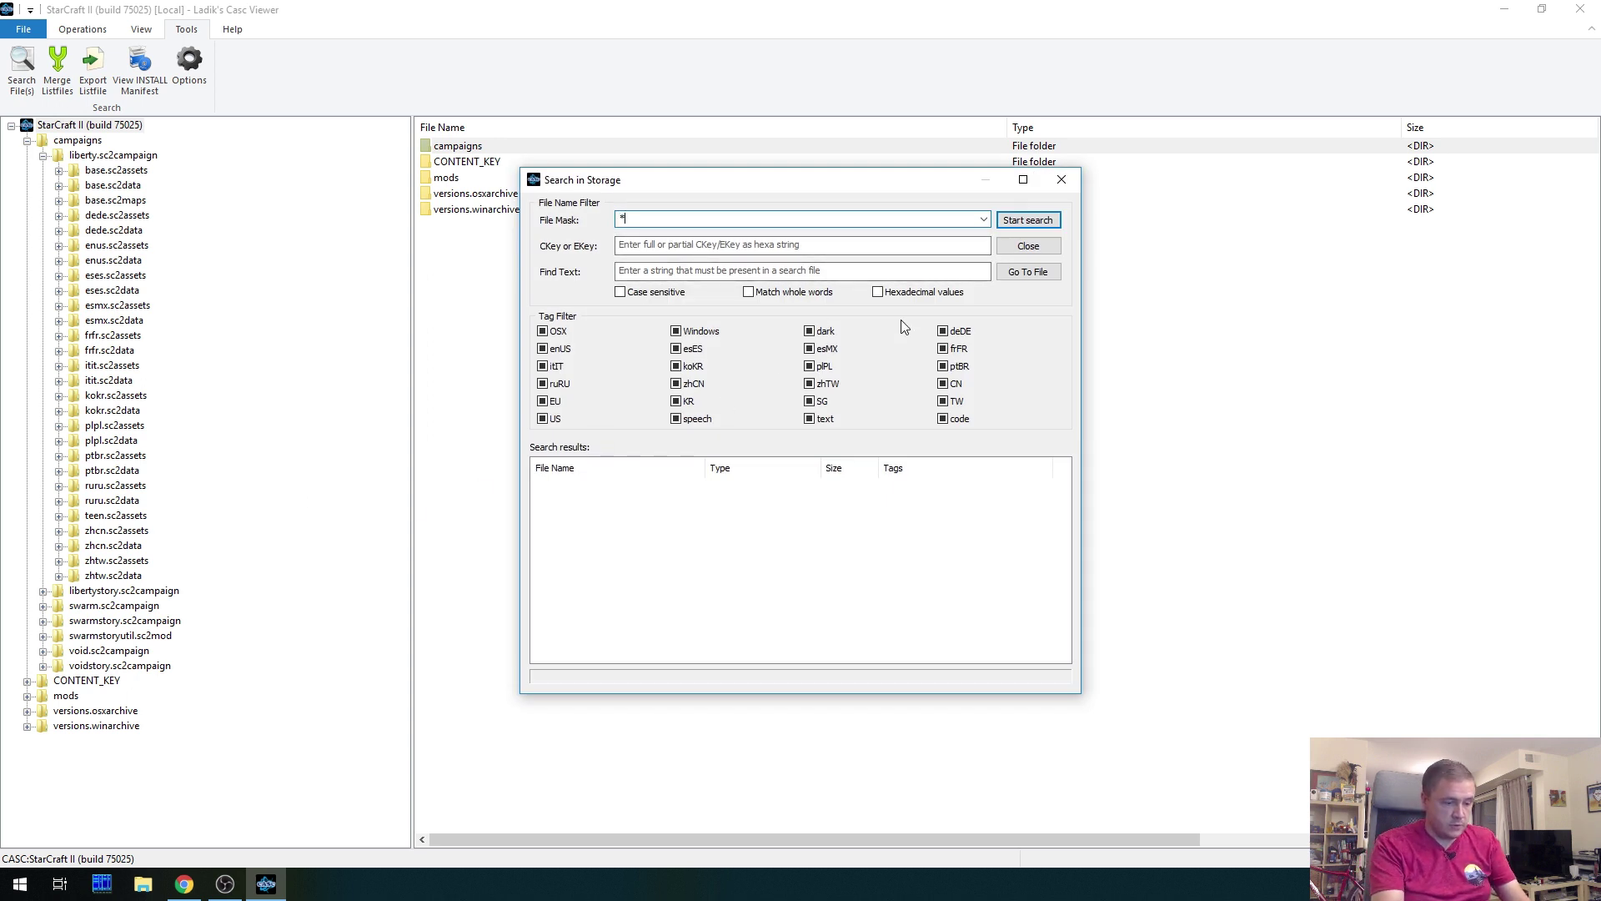
type("a")
key("BackSpace")
key("BackSpace")
type("dra*")
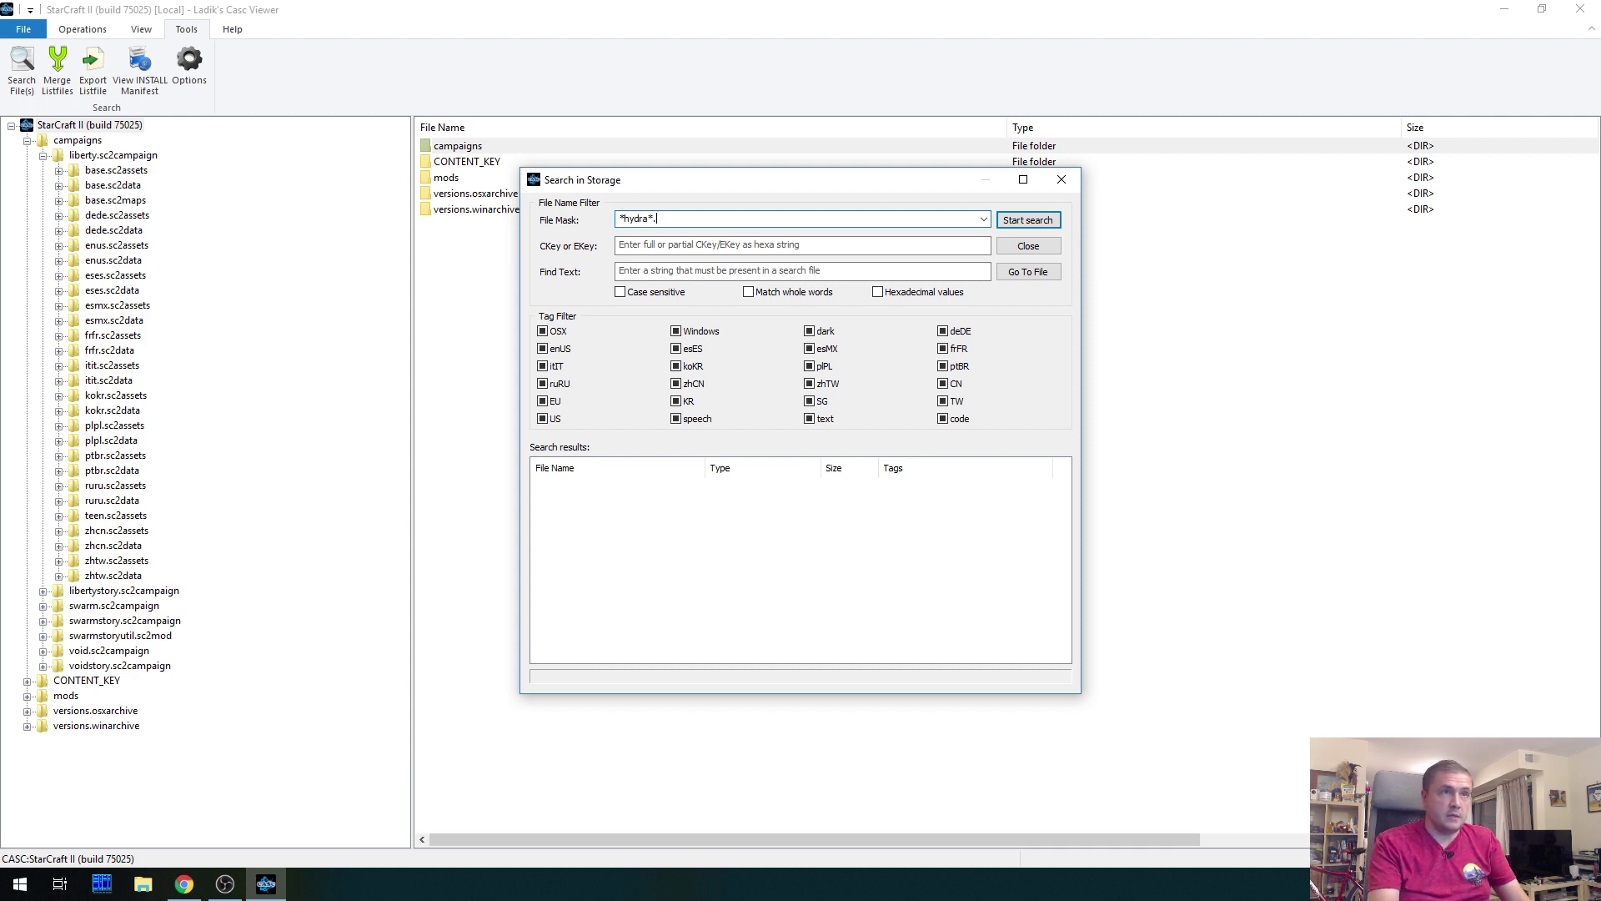
type(".m3")
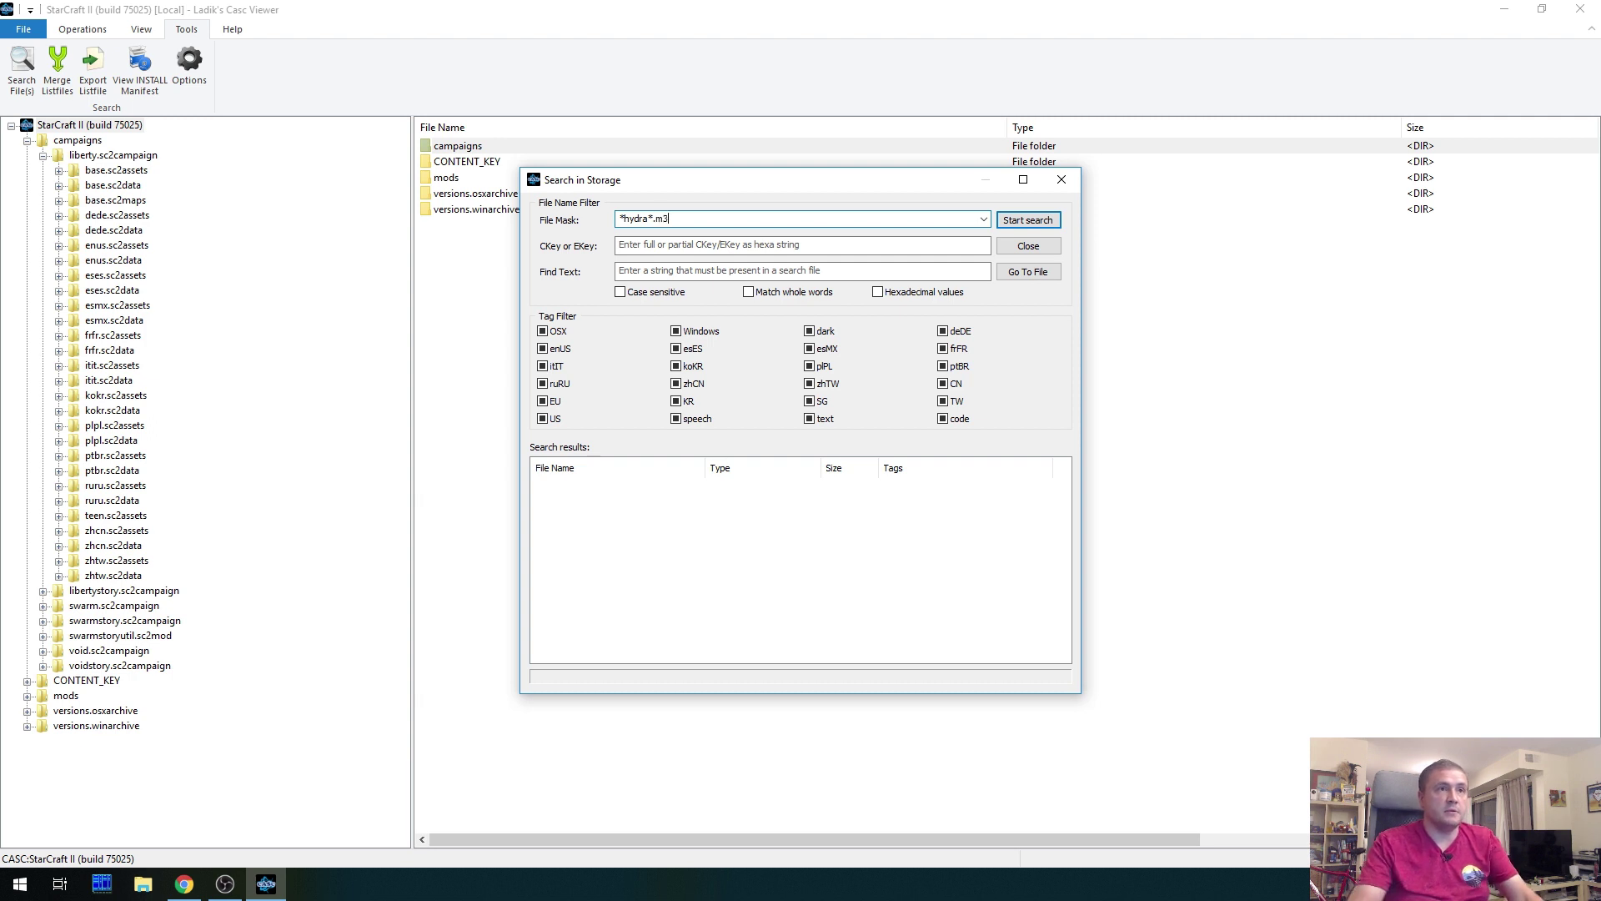
left_click(1027, 219)
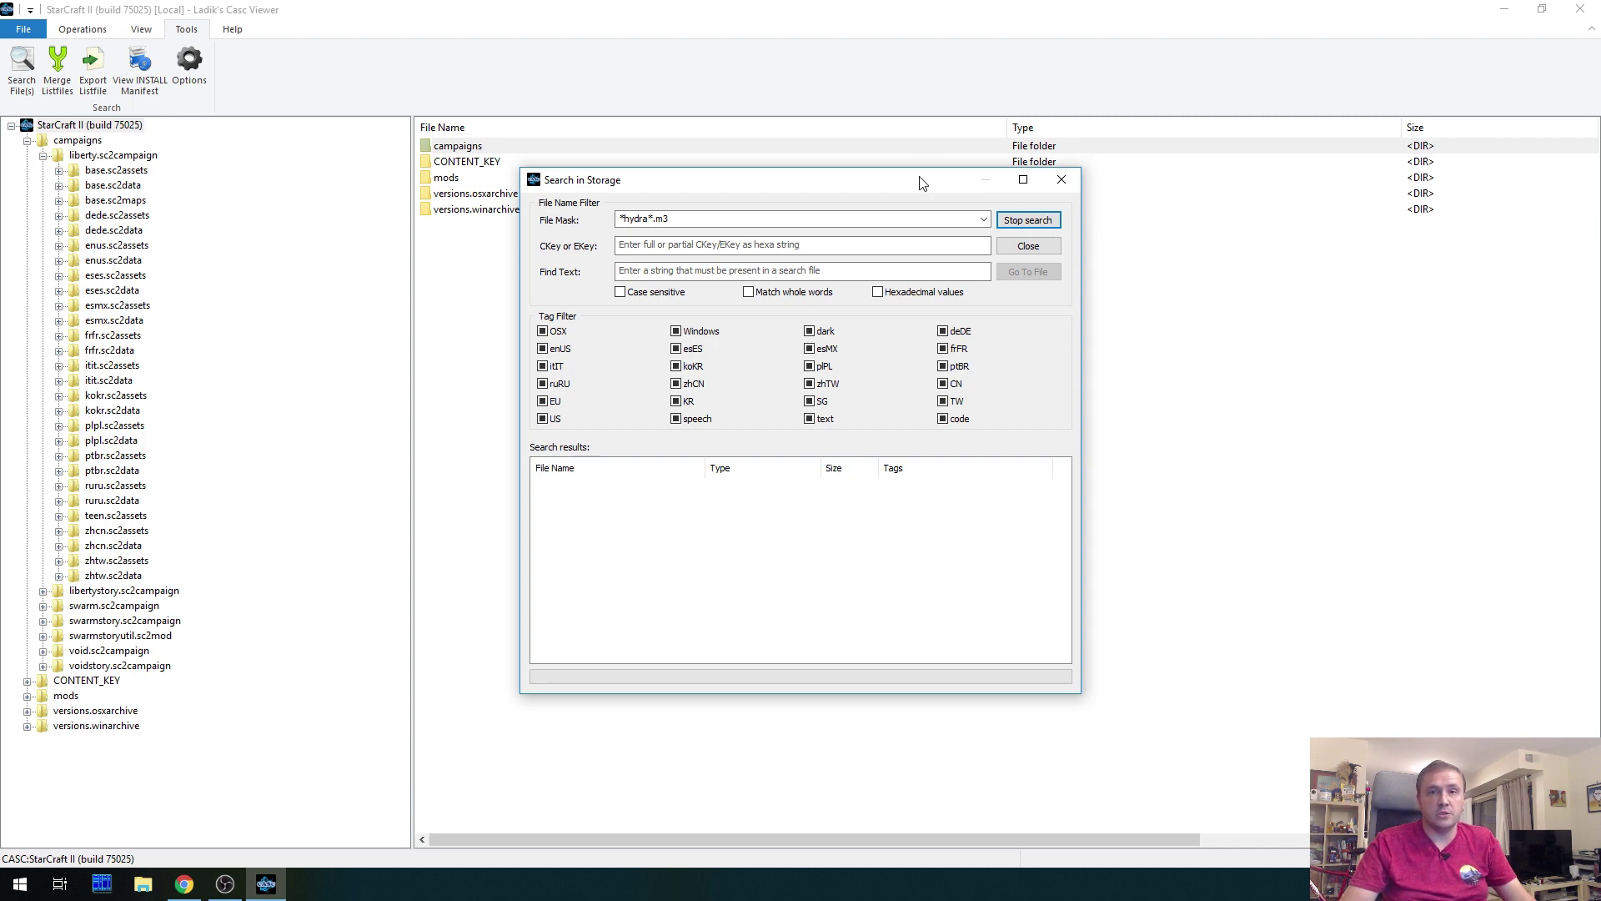
Enlarge the search window, sort the results by size from largest to smallest, and widen the file name column to show full paths
left_click_drag(914, 190, 569, 54)
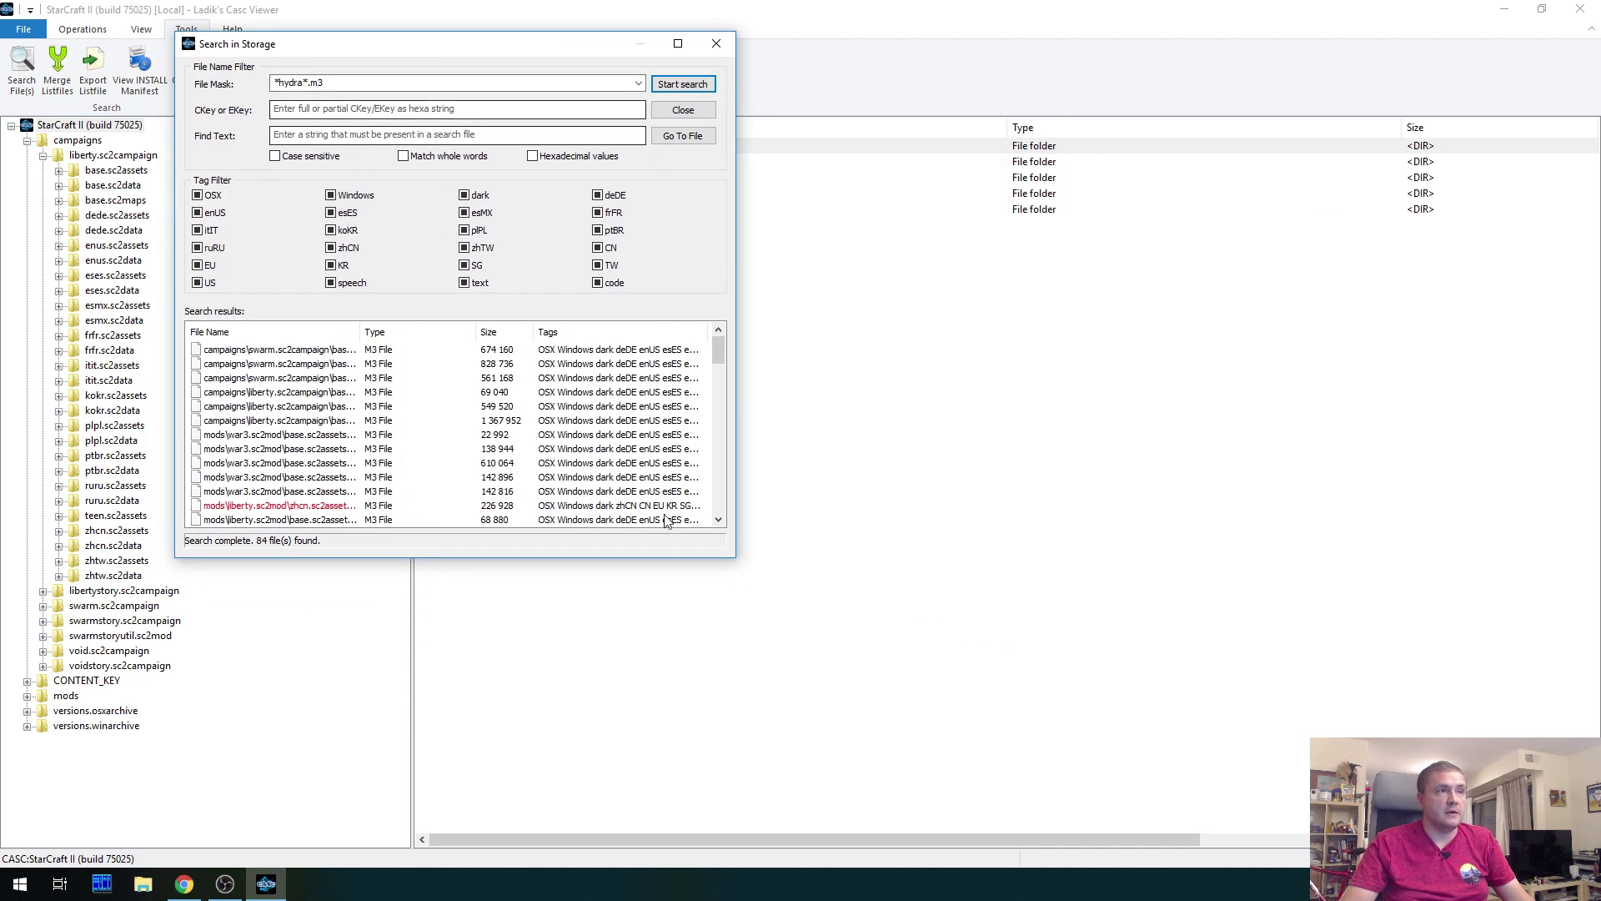
left_click_drag(729, 563, 1451, 794)
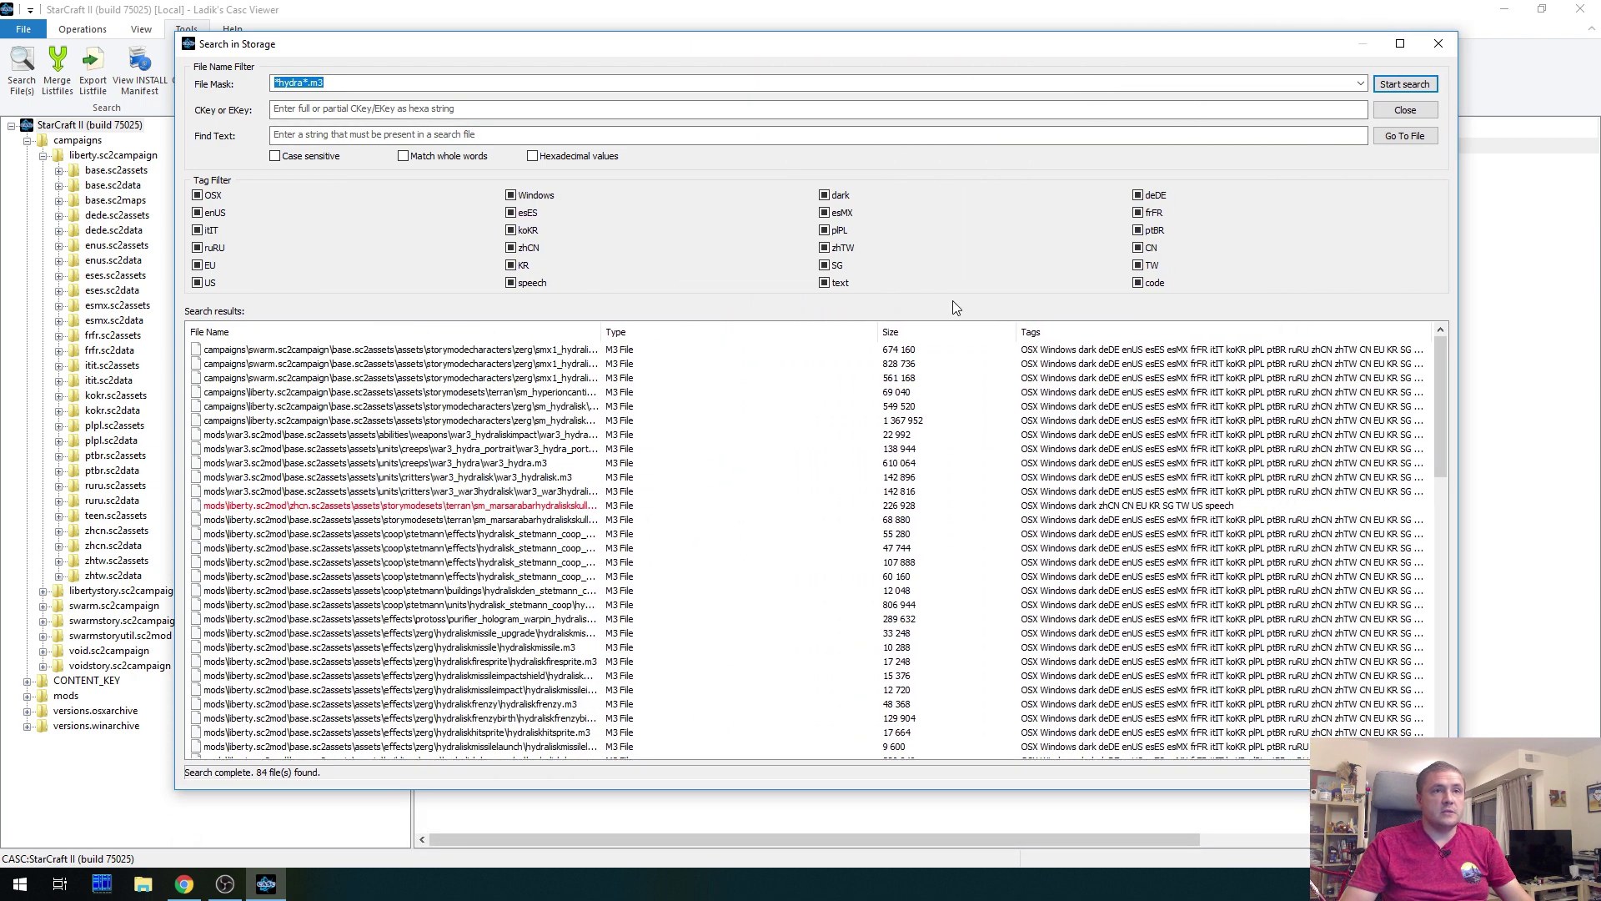
left_click(941, 337)
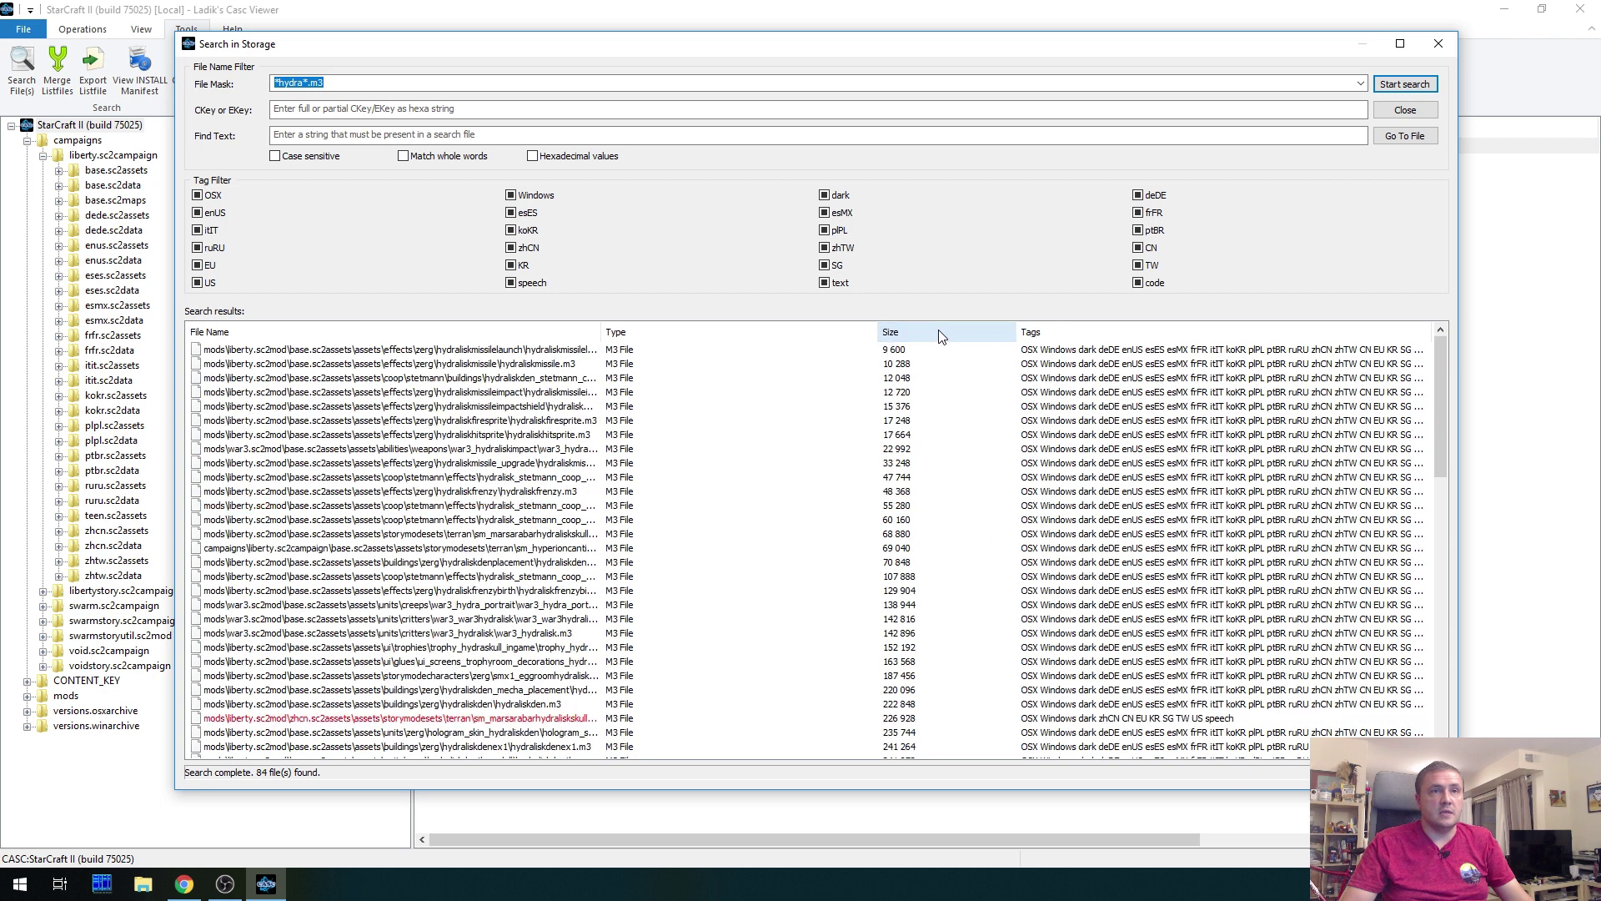
left_click(942, 337)
left_click_drag(601, 331, 603, 331)
mouse_move(761, 359)
left_mouse_down()
mouse_move(779, 348)
mouse_move(765, 349)
left_mouse_up()
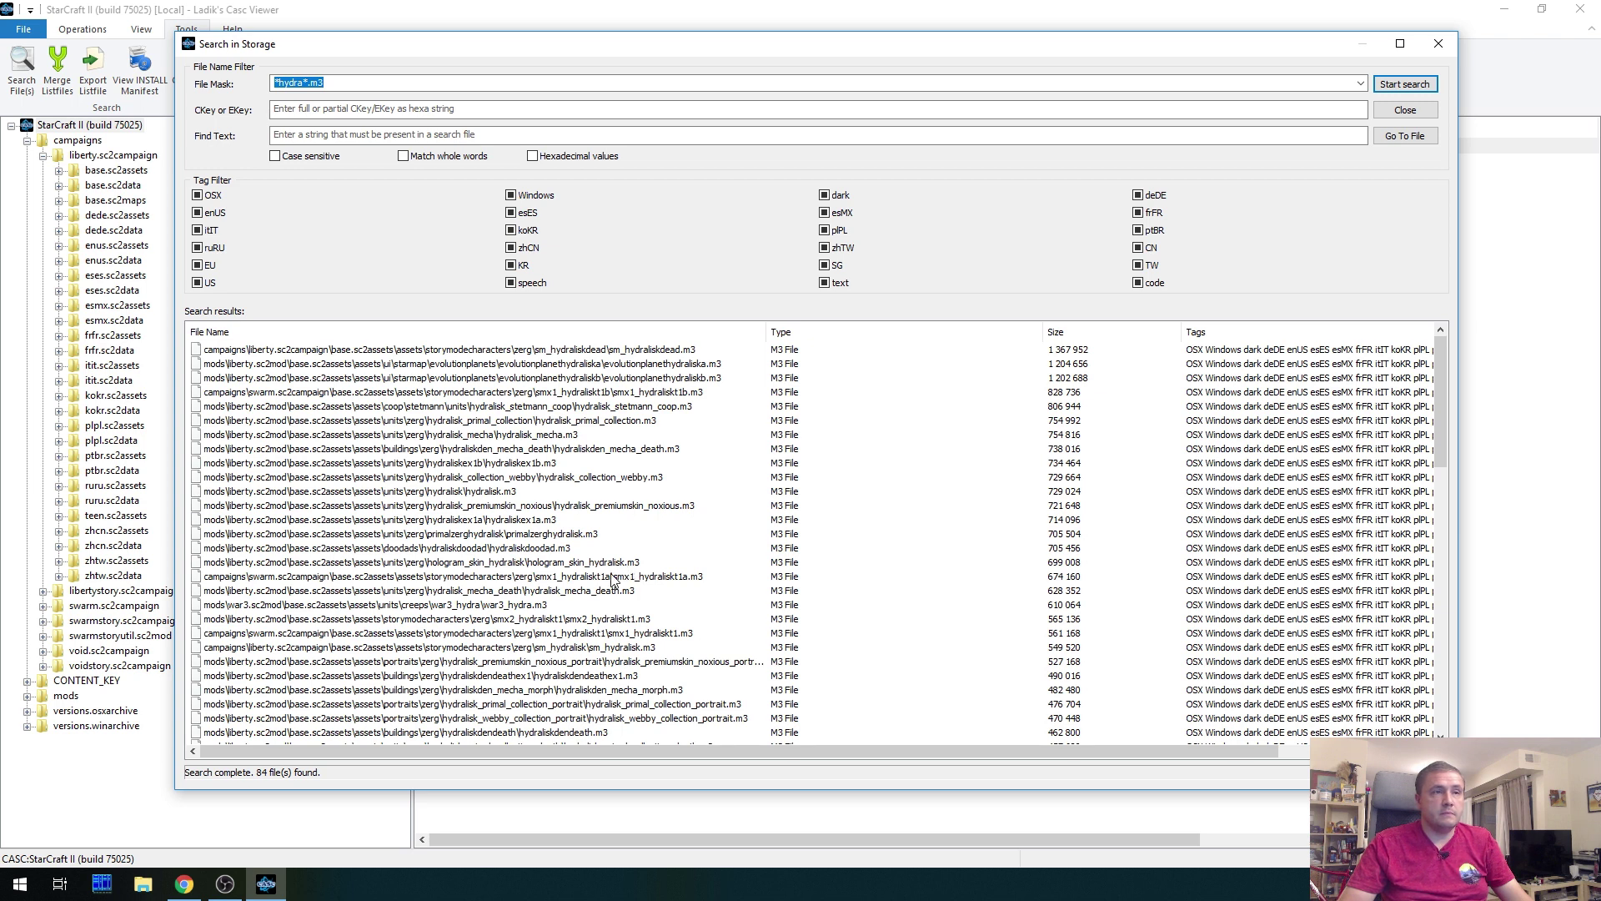
Start extracting smx1_hydraliskt1a.m3 from the search results and choose D:\3D\SLA as the target directory
left_click(615, 576)
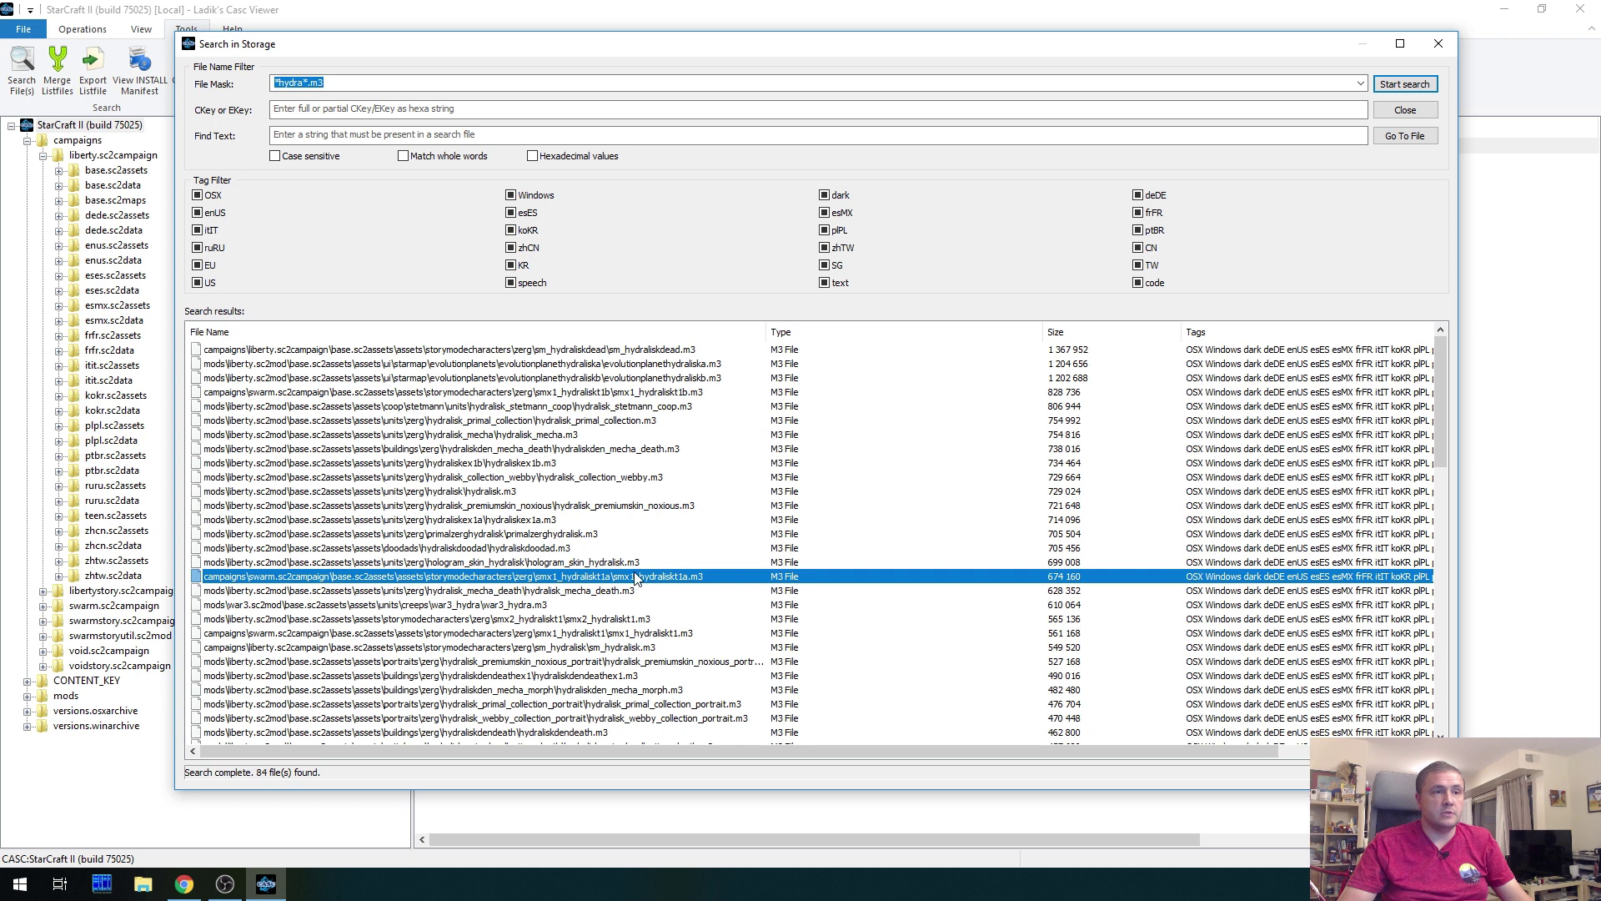
right_click(593, 586)
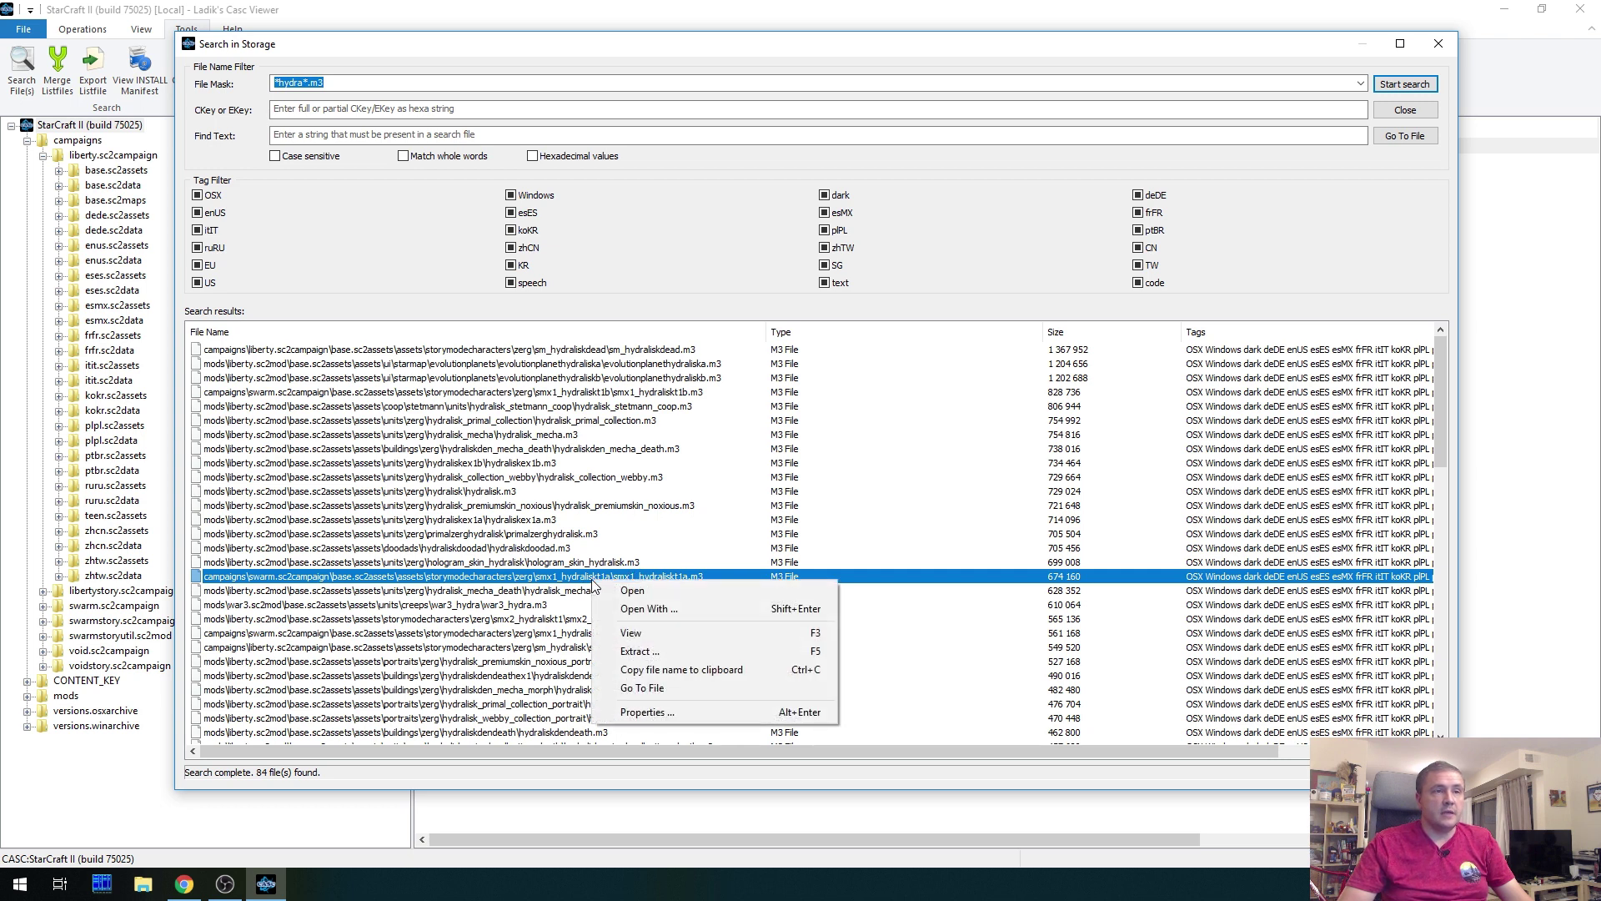
left_click(676, 652)
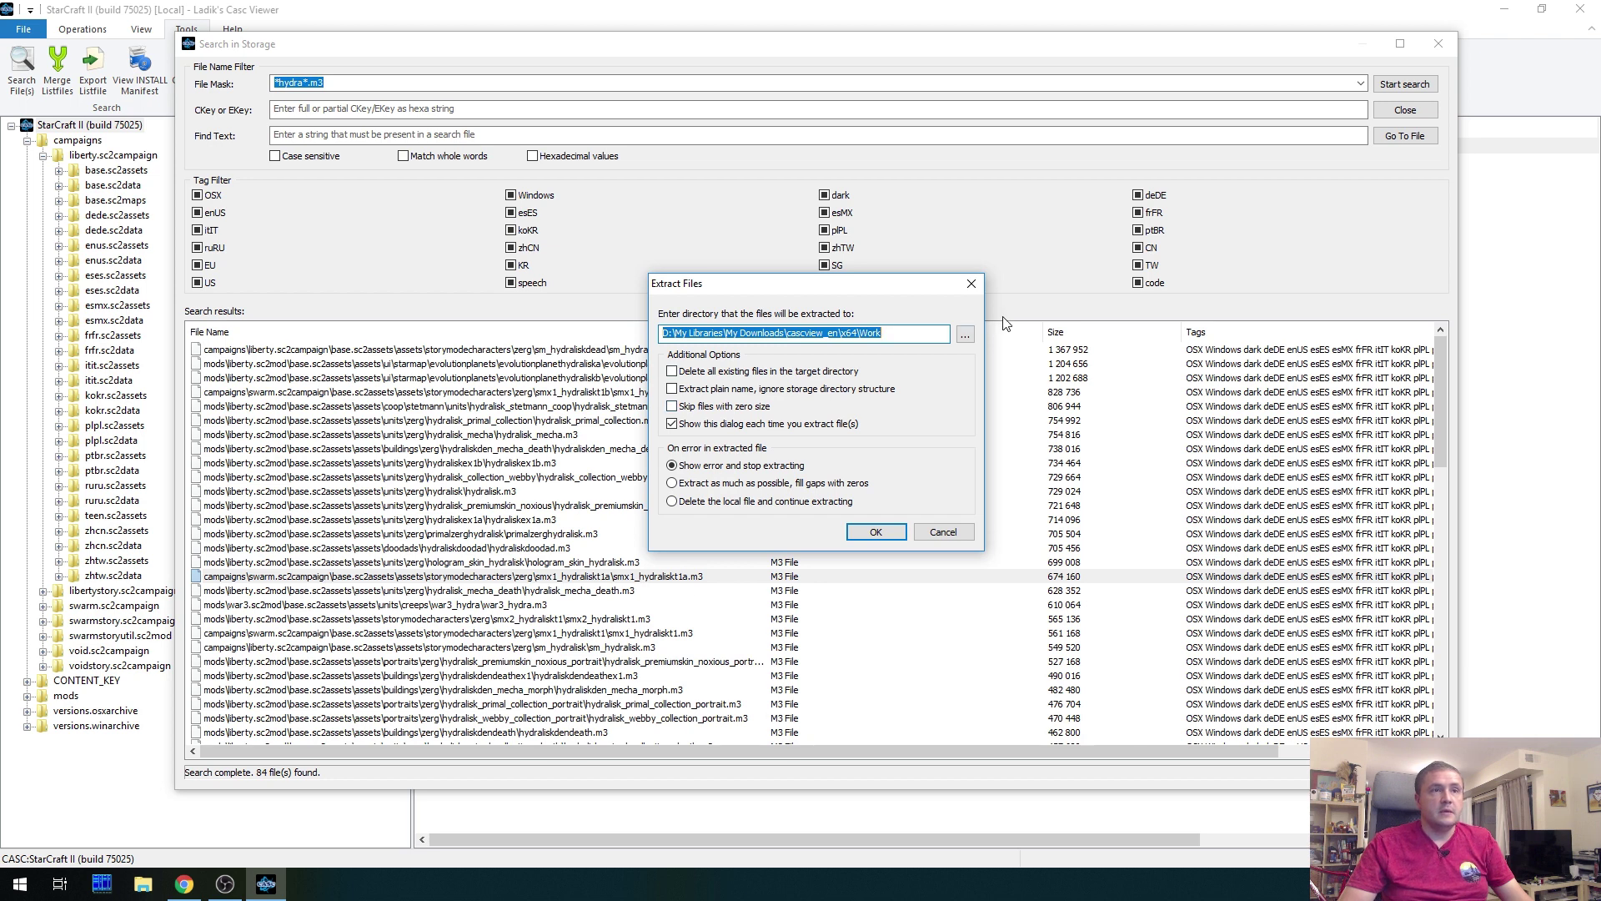
left_click(967, 338)
scroll(784, 527, "down", 2)
scroll(784, 527, "up", 8)
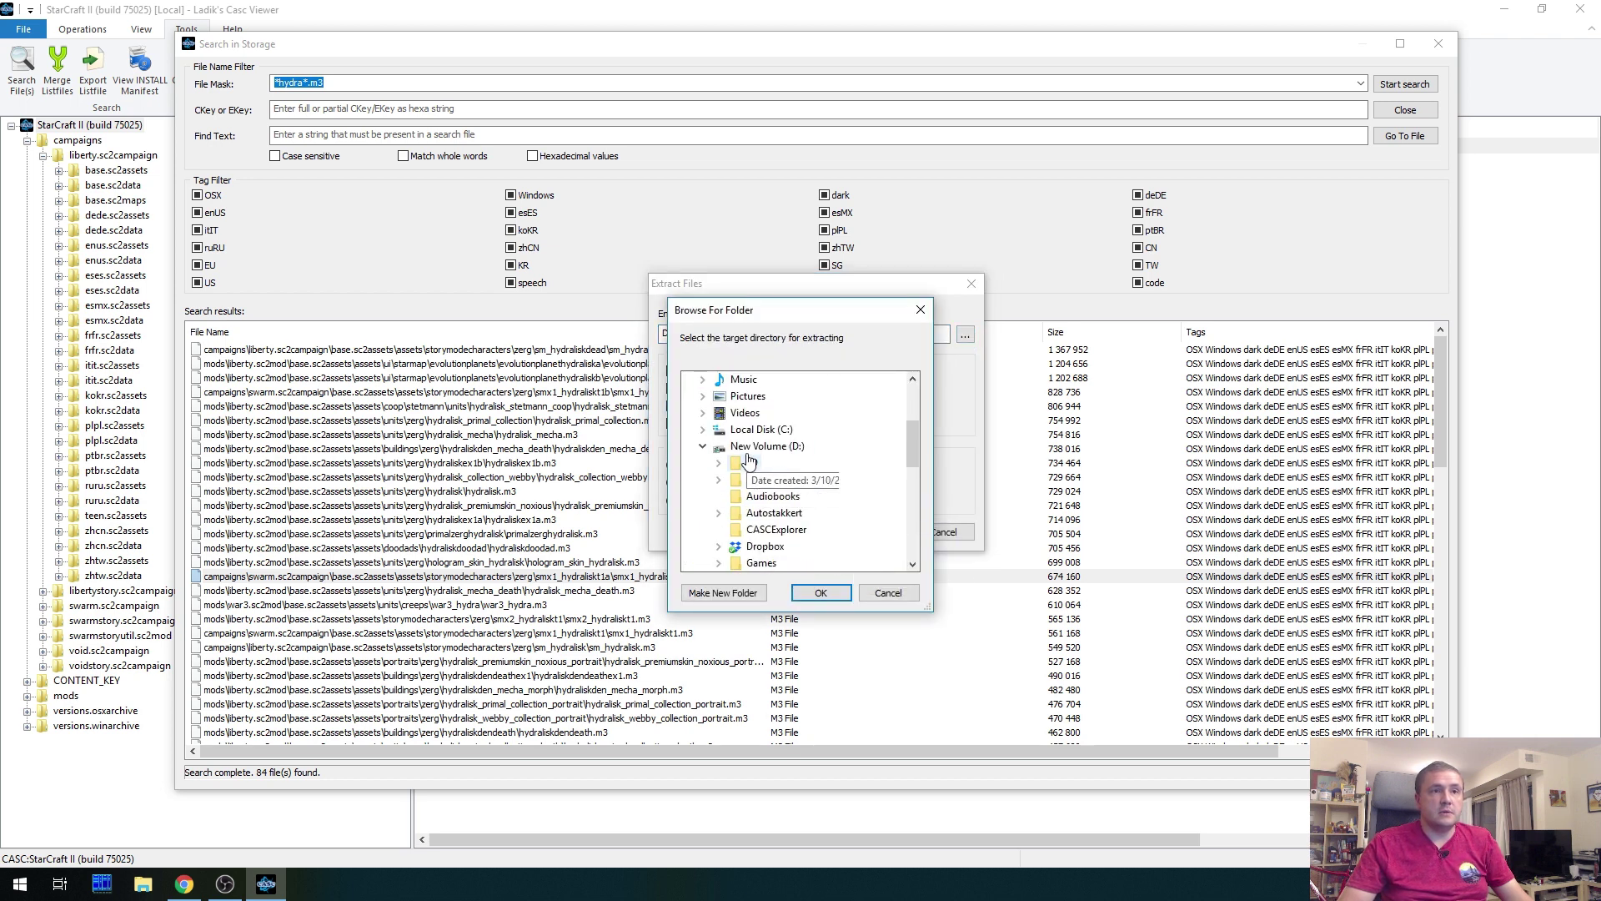
left_click(719, 463)
double_click(767, 497)
left_click(820, 593)
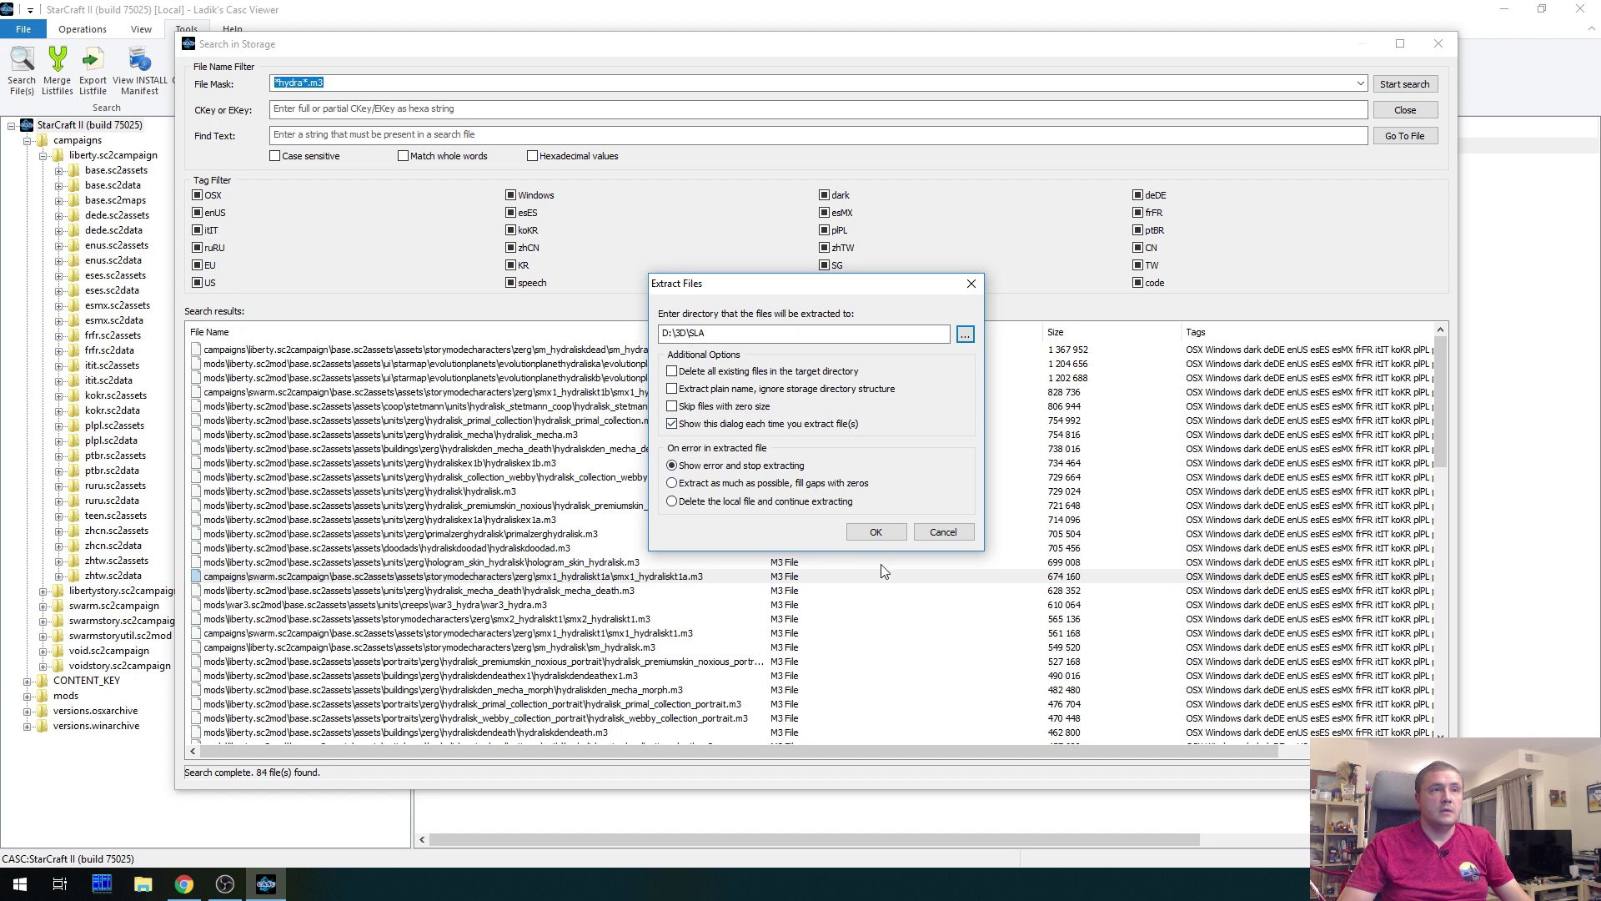
Extract the file with its plain name, ignoring the storage directory structure, and close the search and Casc Viewer
left_click(672, 389)
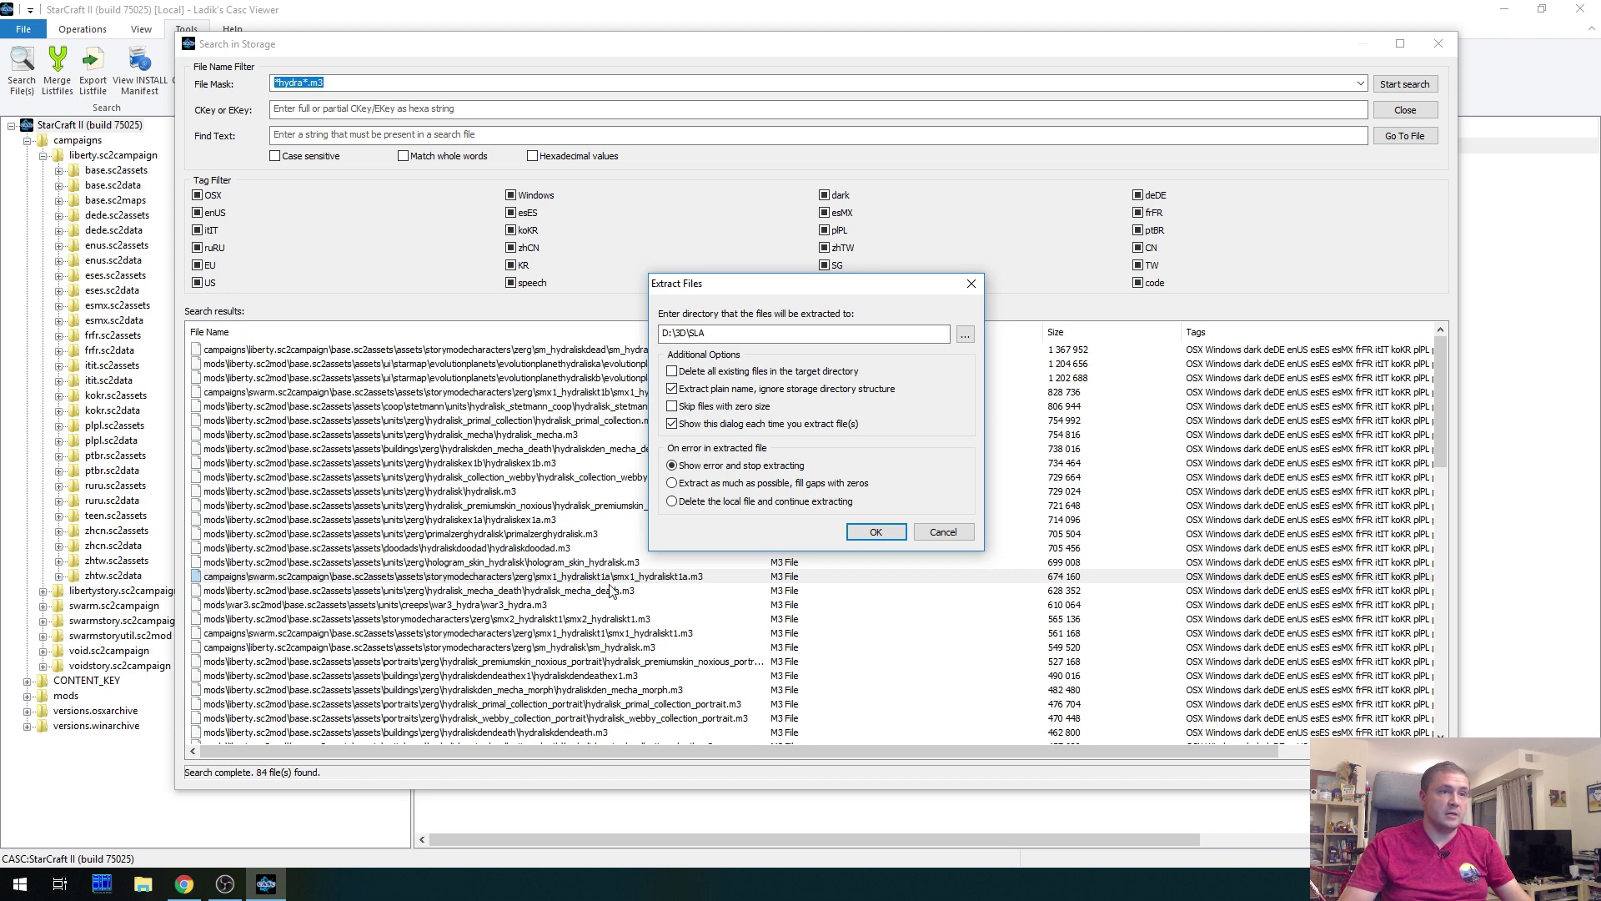
left_click(875, 532)
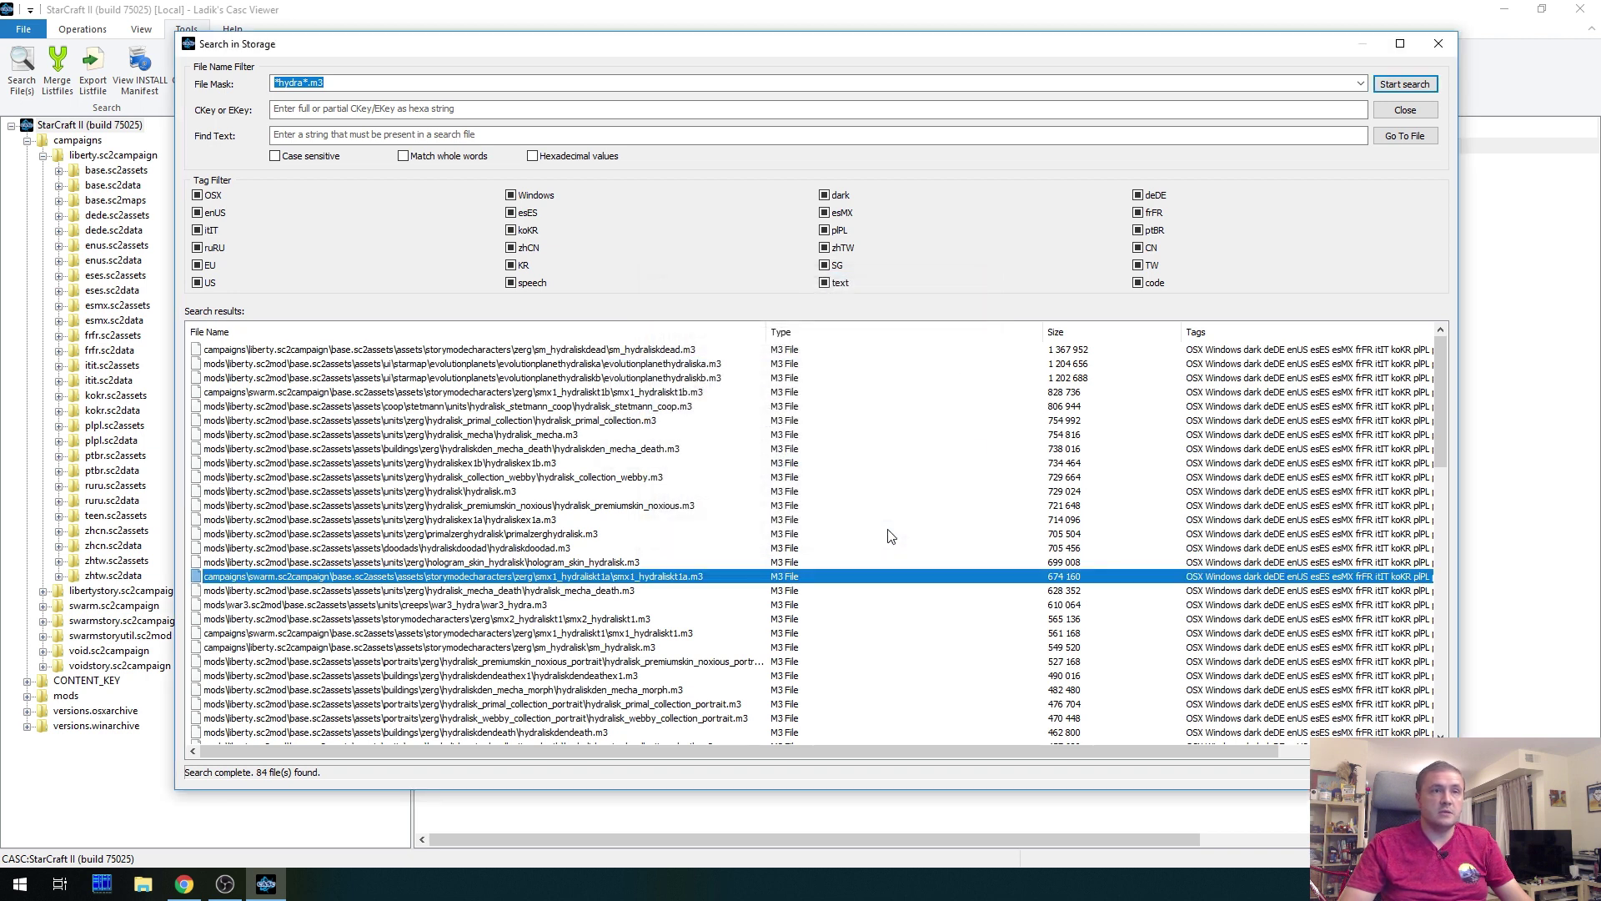
left_click(1406, 110)
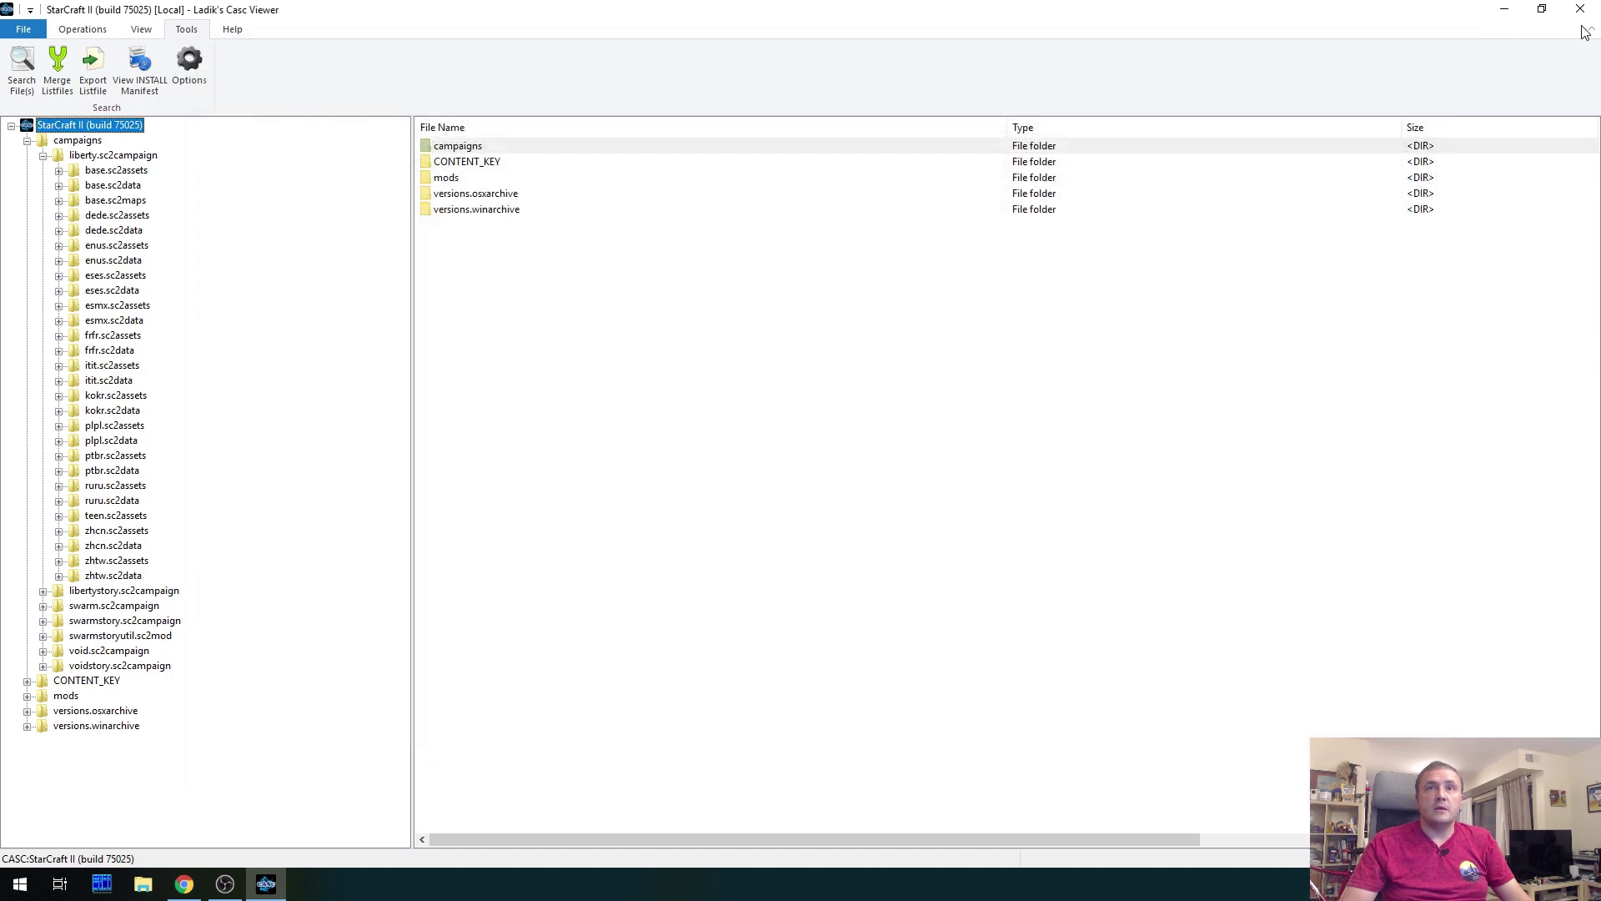
left_click(1581, 16)
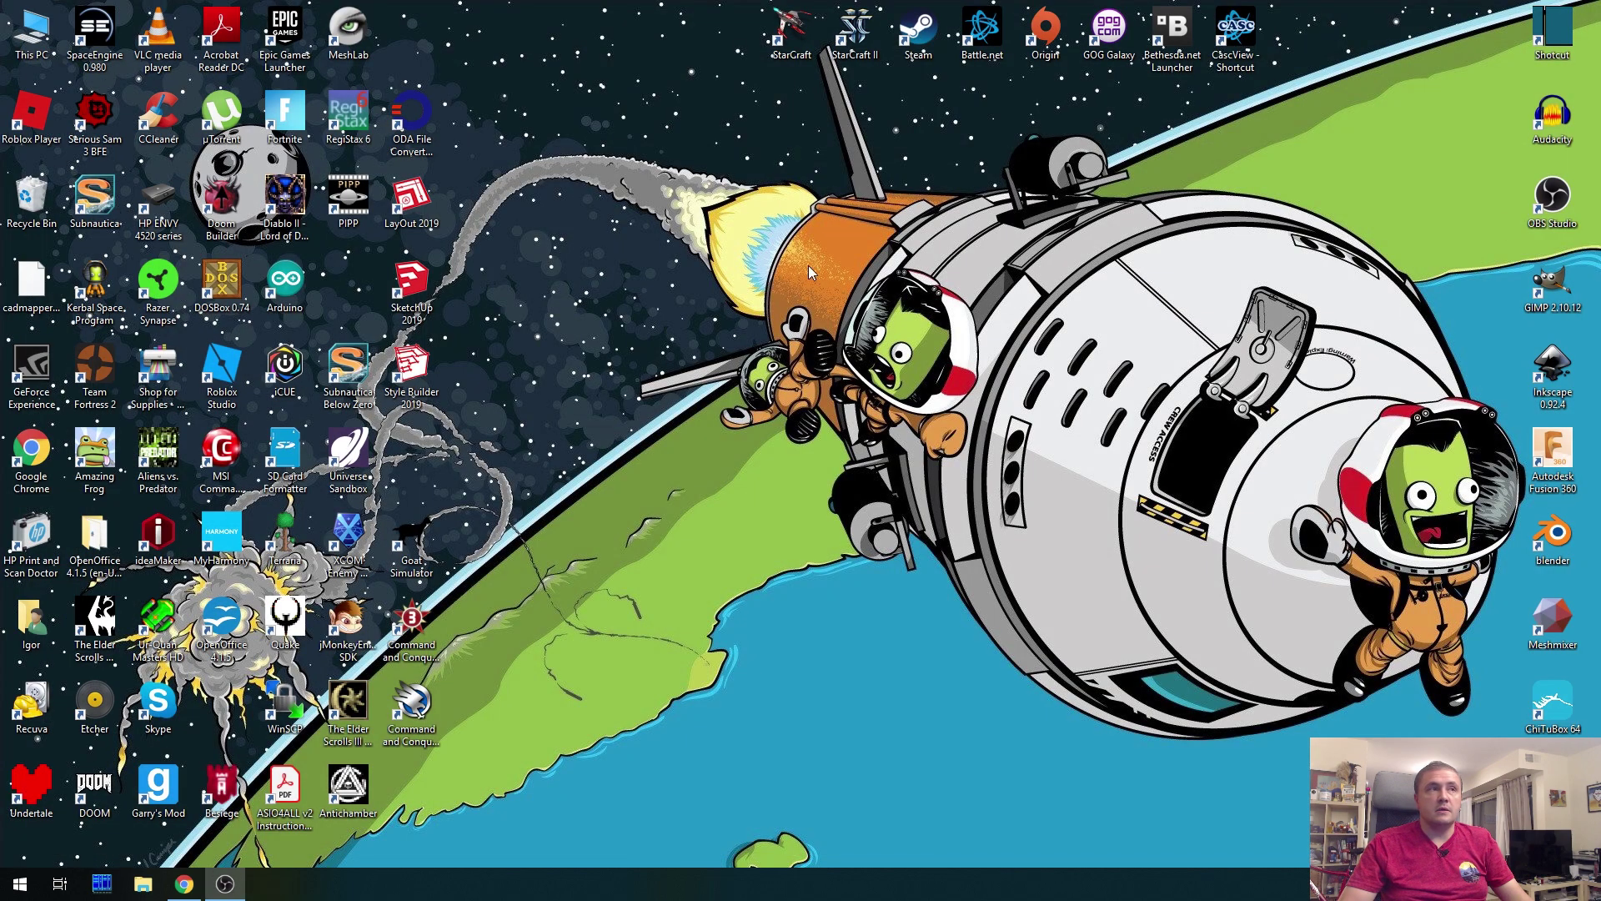
Check the D:\3D\SLA folder in File Explorer for the extracted smx1_hydraliskt1a.m3 file, and minimize the window
left_click(142, 883)
left_click(400, 597)
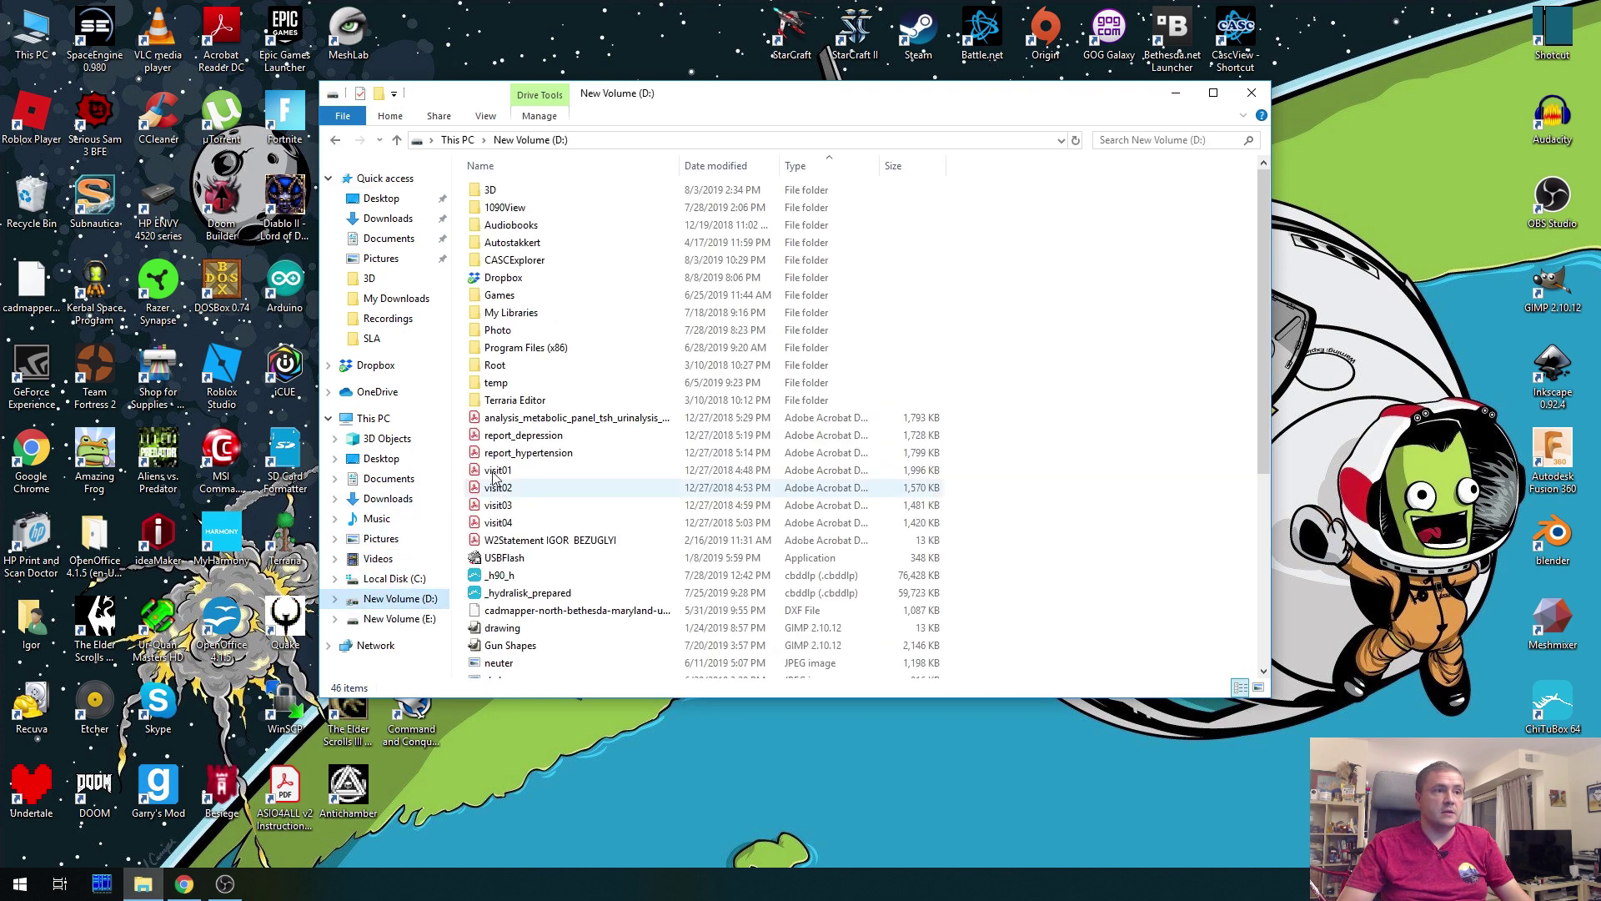
left_click(503, 195)
double_click(494, 209)
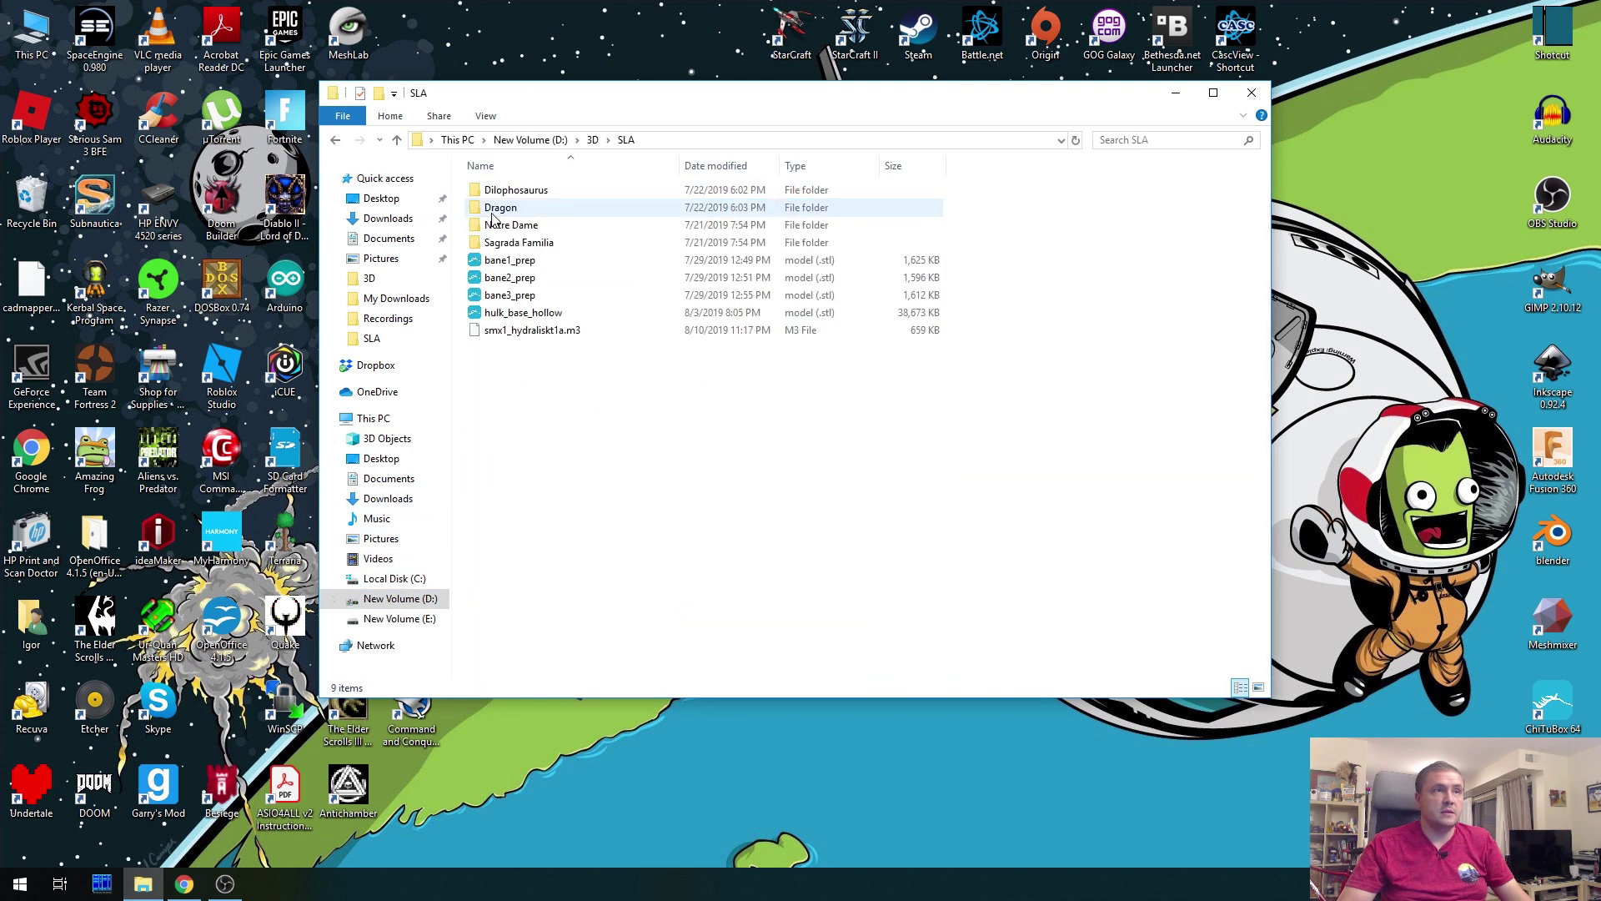
left_click(512, 338)
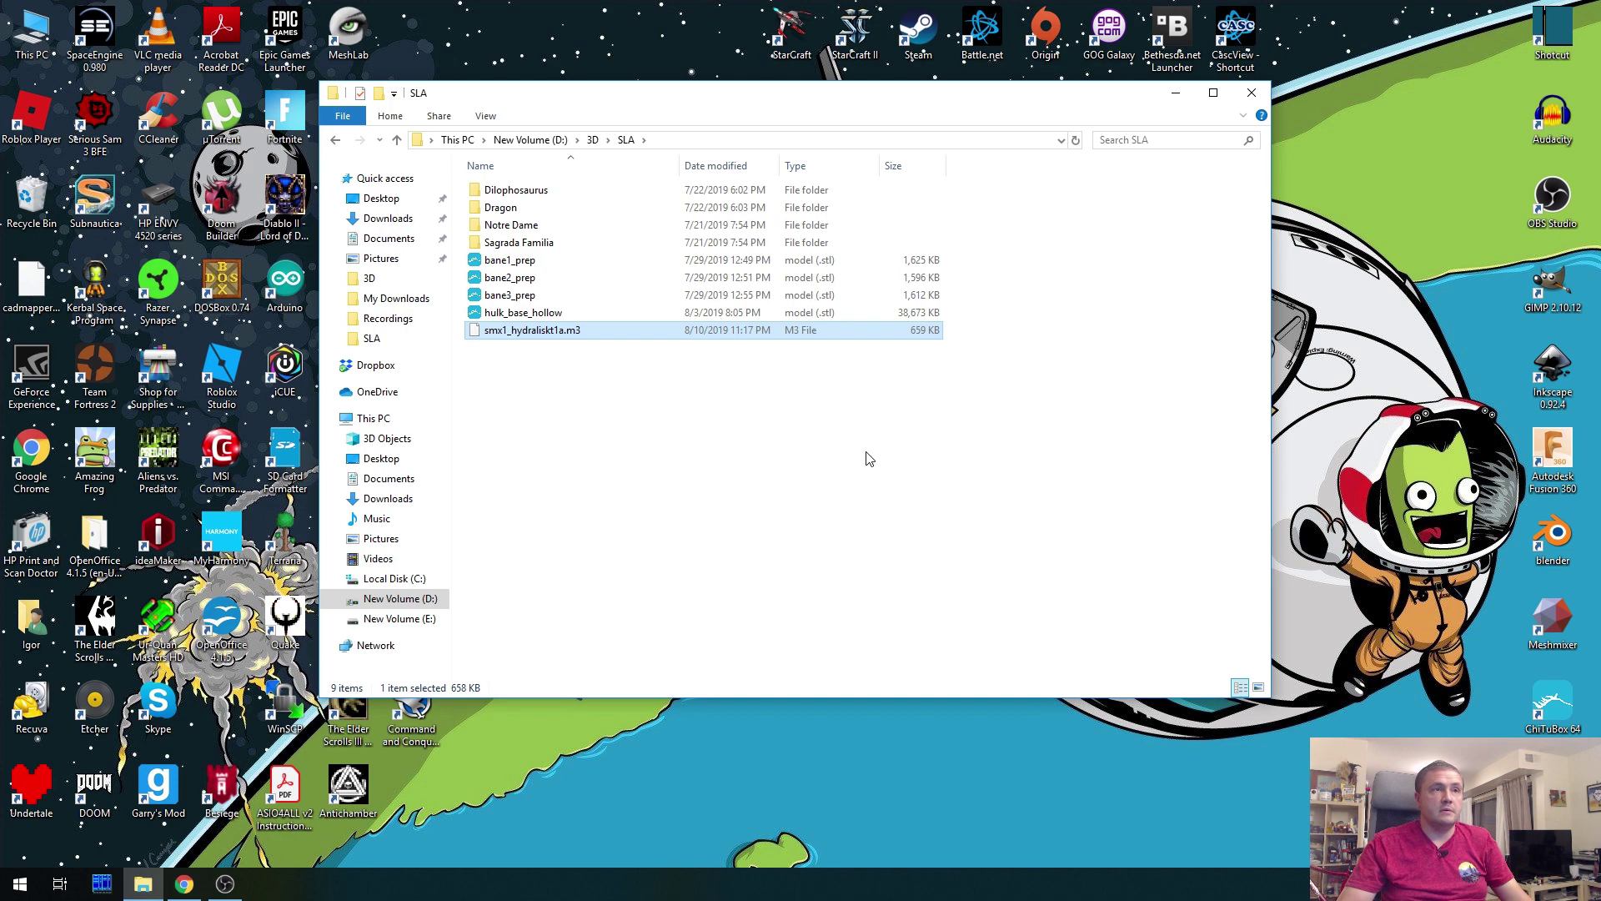
left_click(1176, 92)
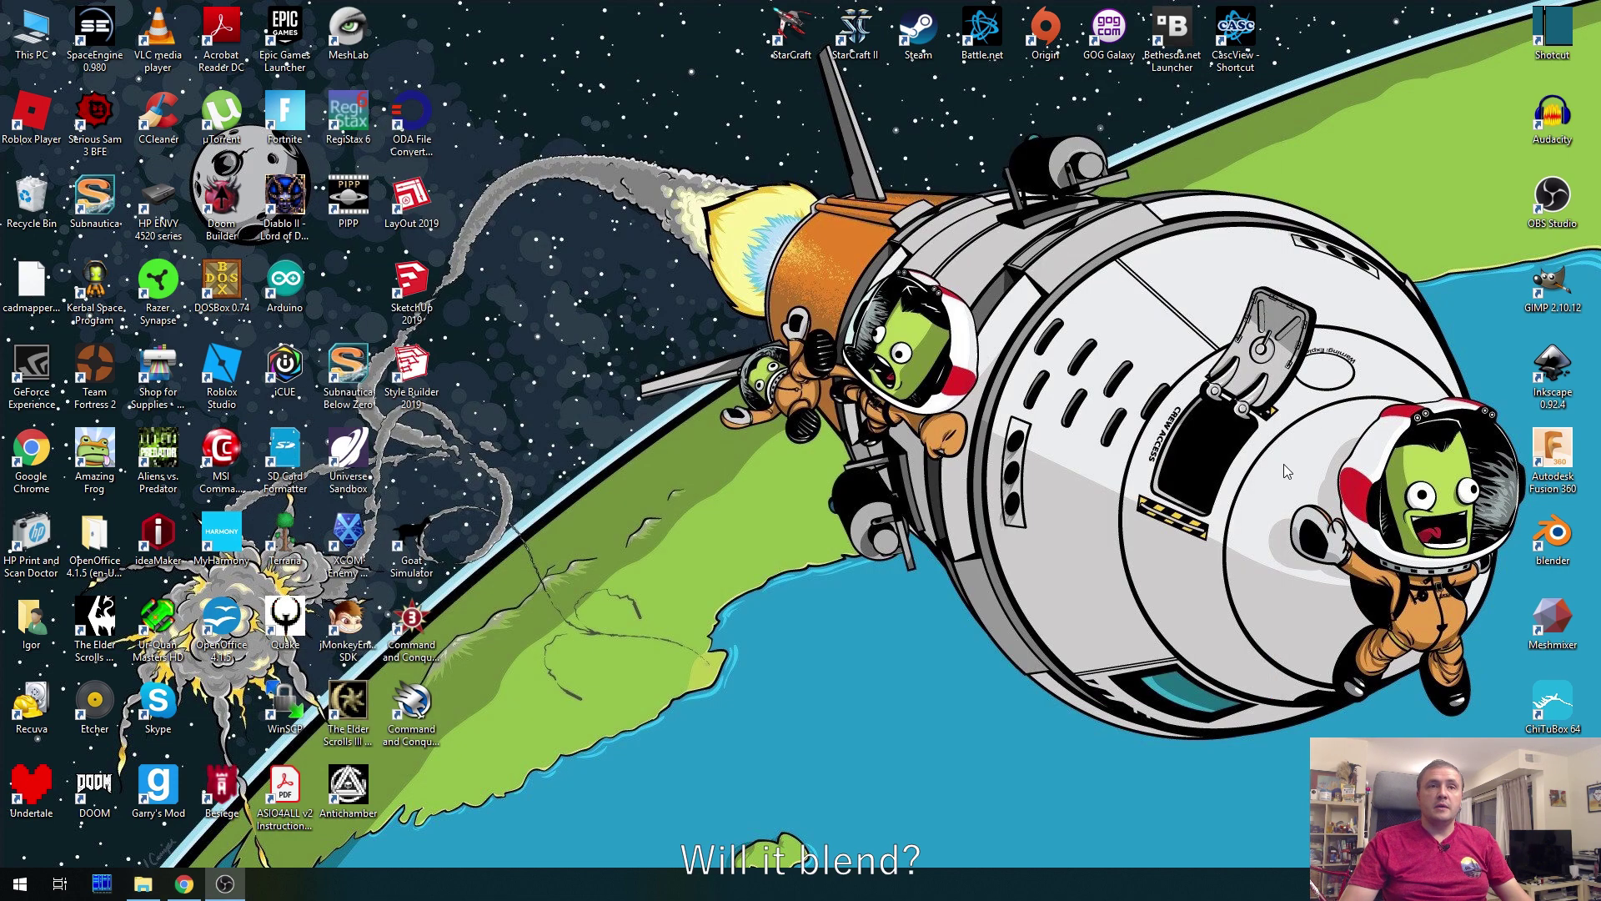
Launch Blender, dismiss the splash screen and delete the default cube
double_click(1564, 538)
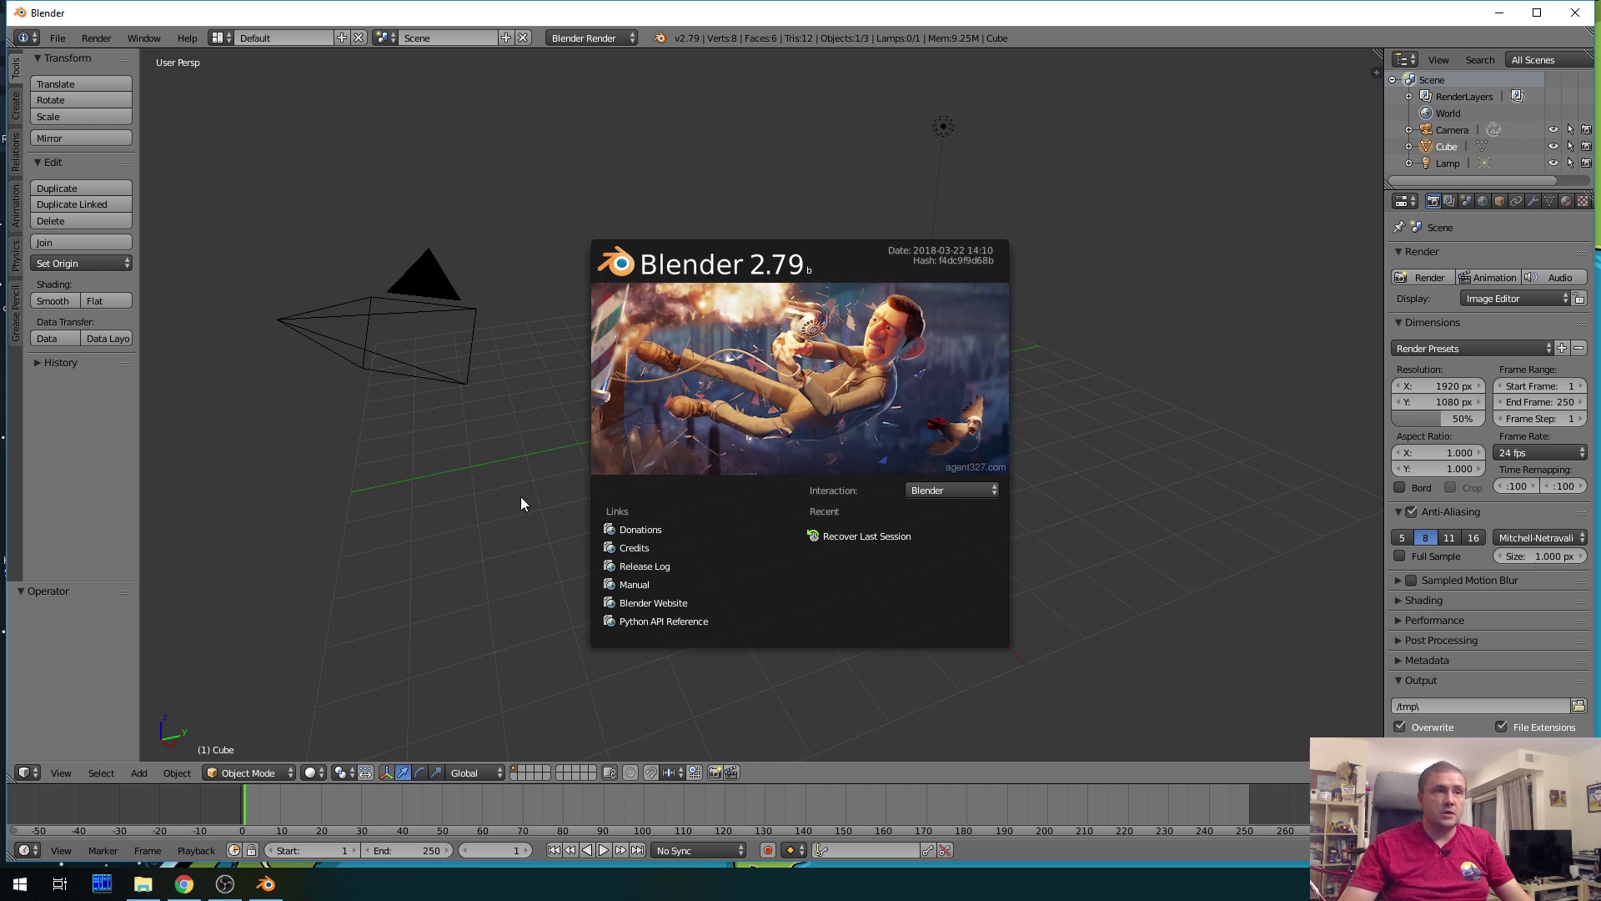
left_click(453, 519)
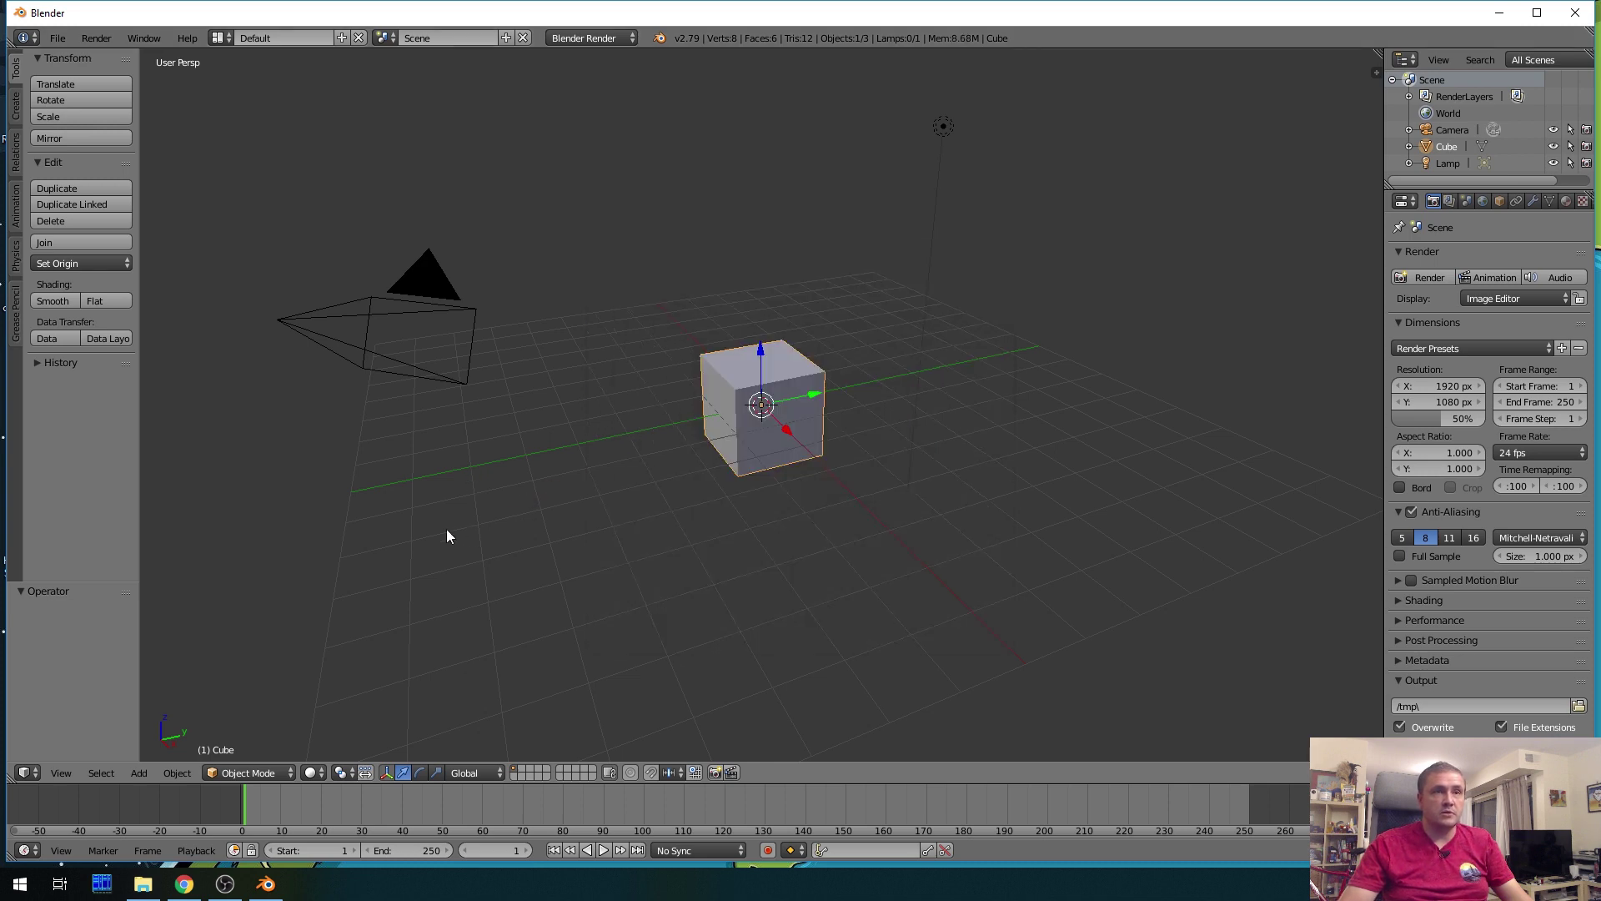
key("x")
left_click(761, 438)
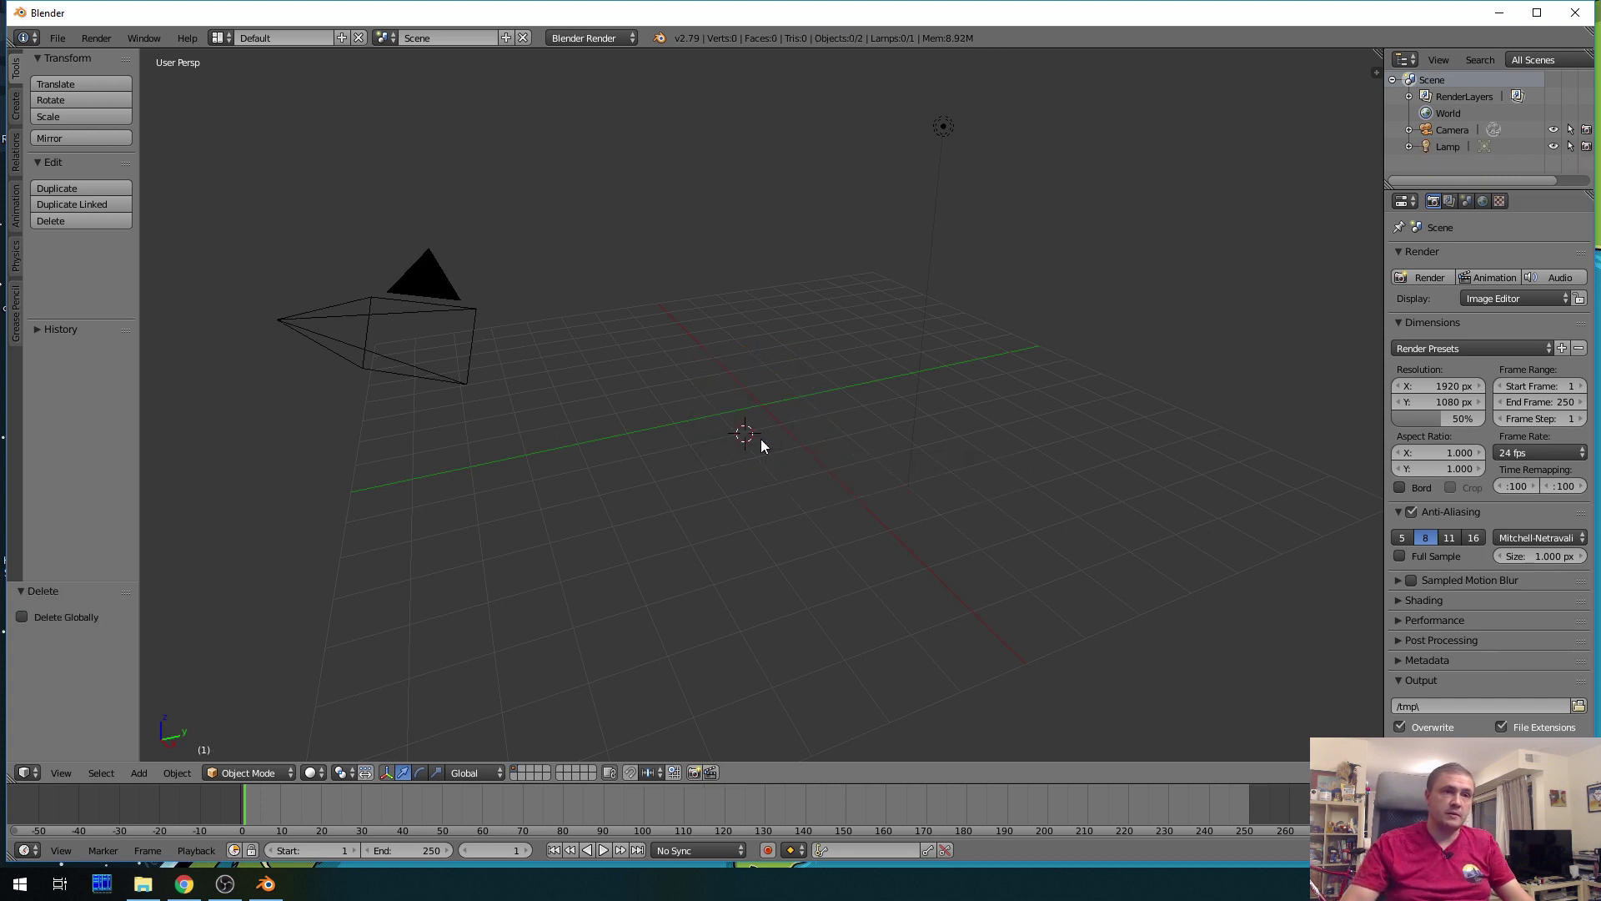
Show the user-installed add-ons in the user preferences and expand the details of the Starcraft 2 M3 importer and exporter
left_click(57, 40)
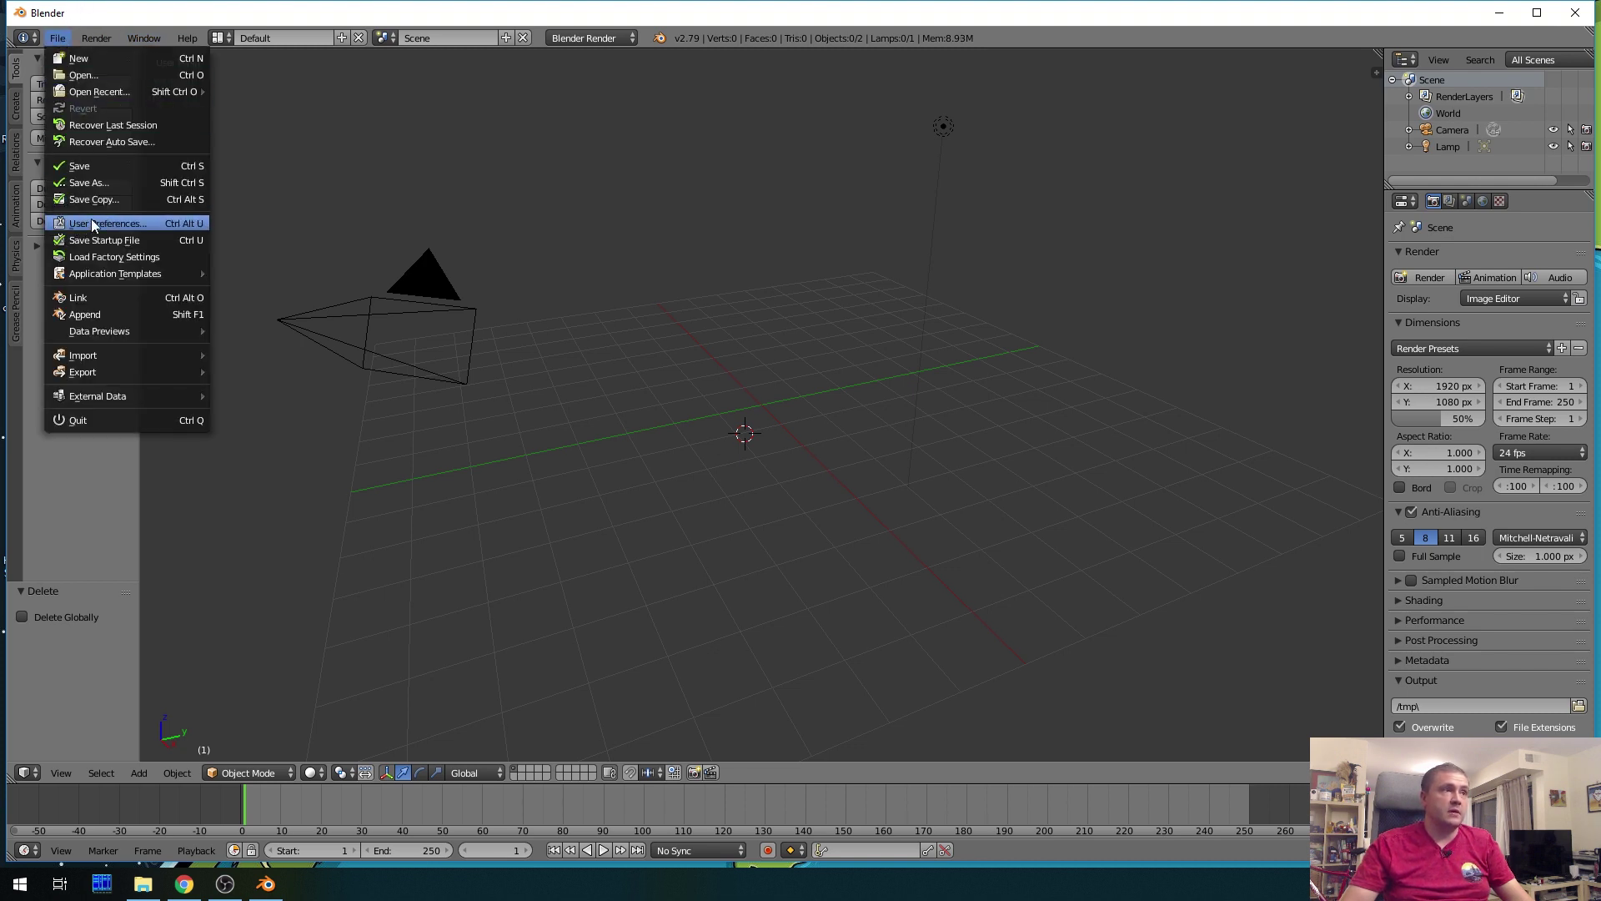
left_click(93, 223)
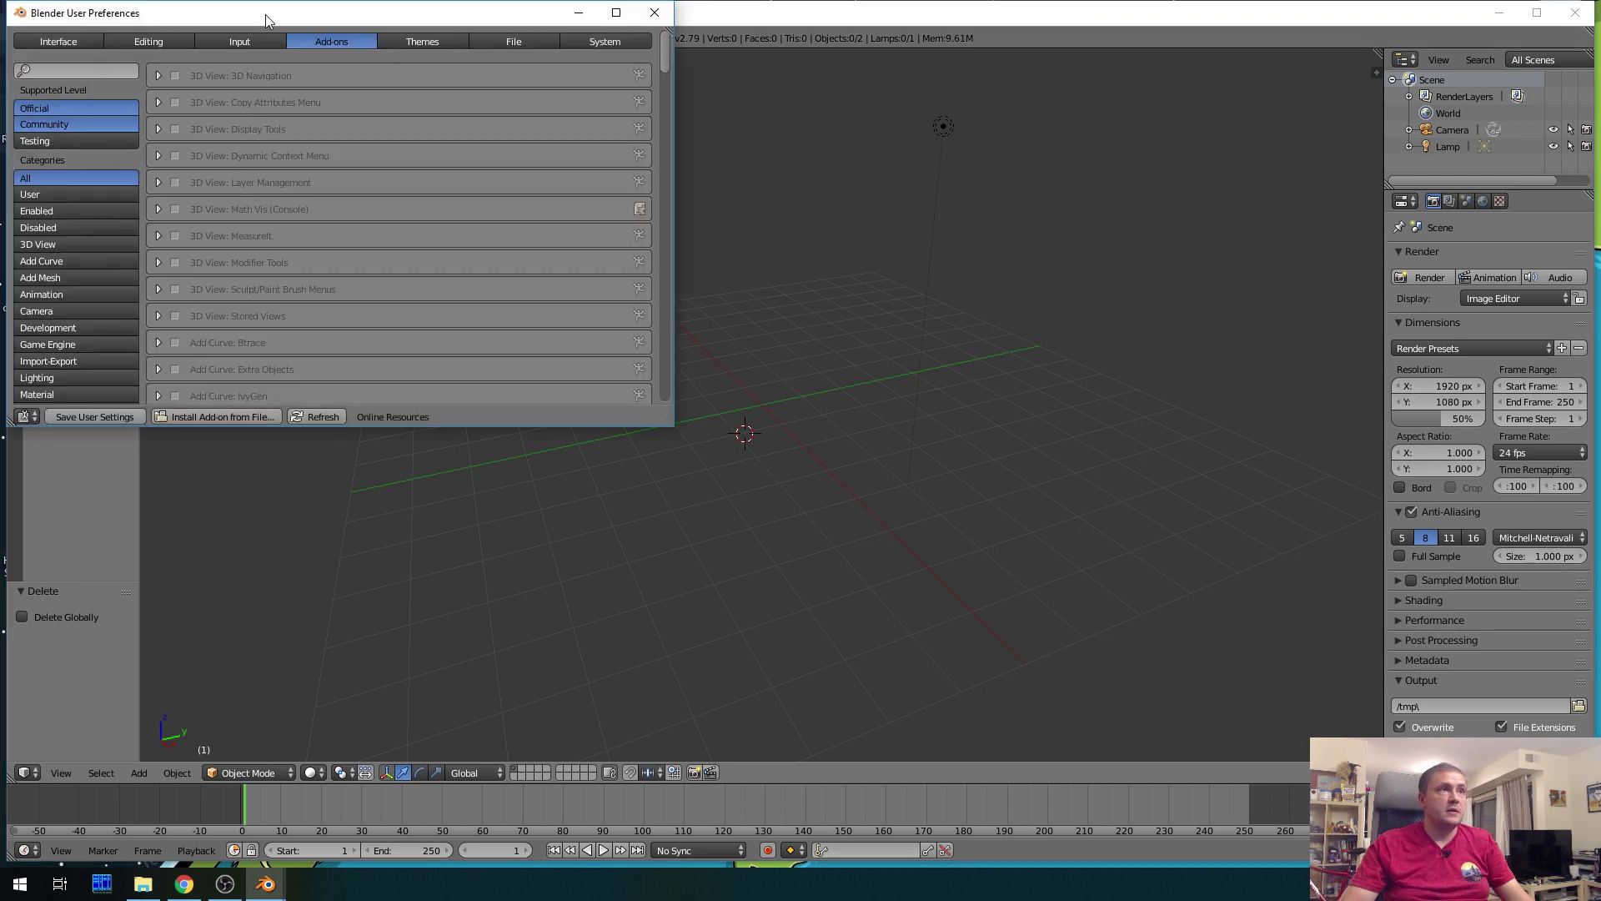
left_click_drag(267, 18, 441, 121)
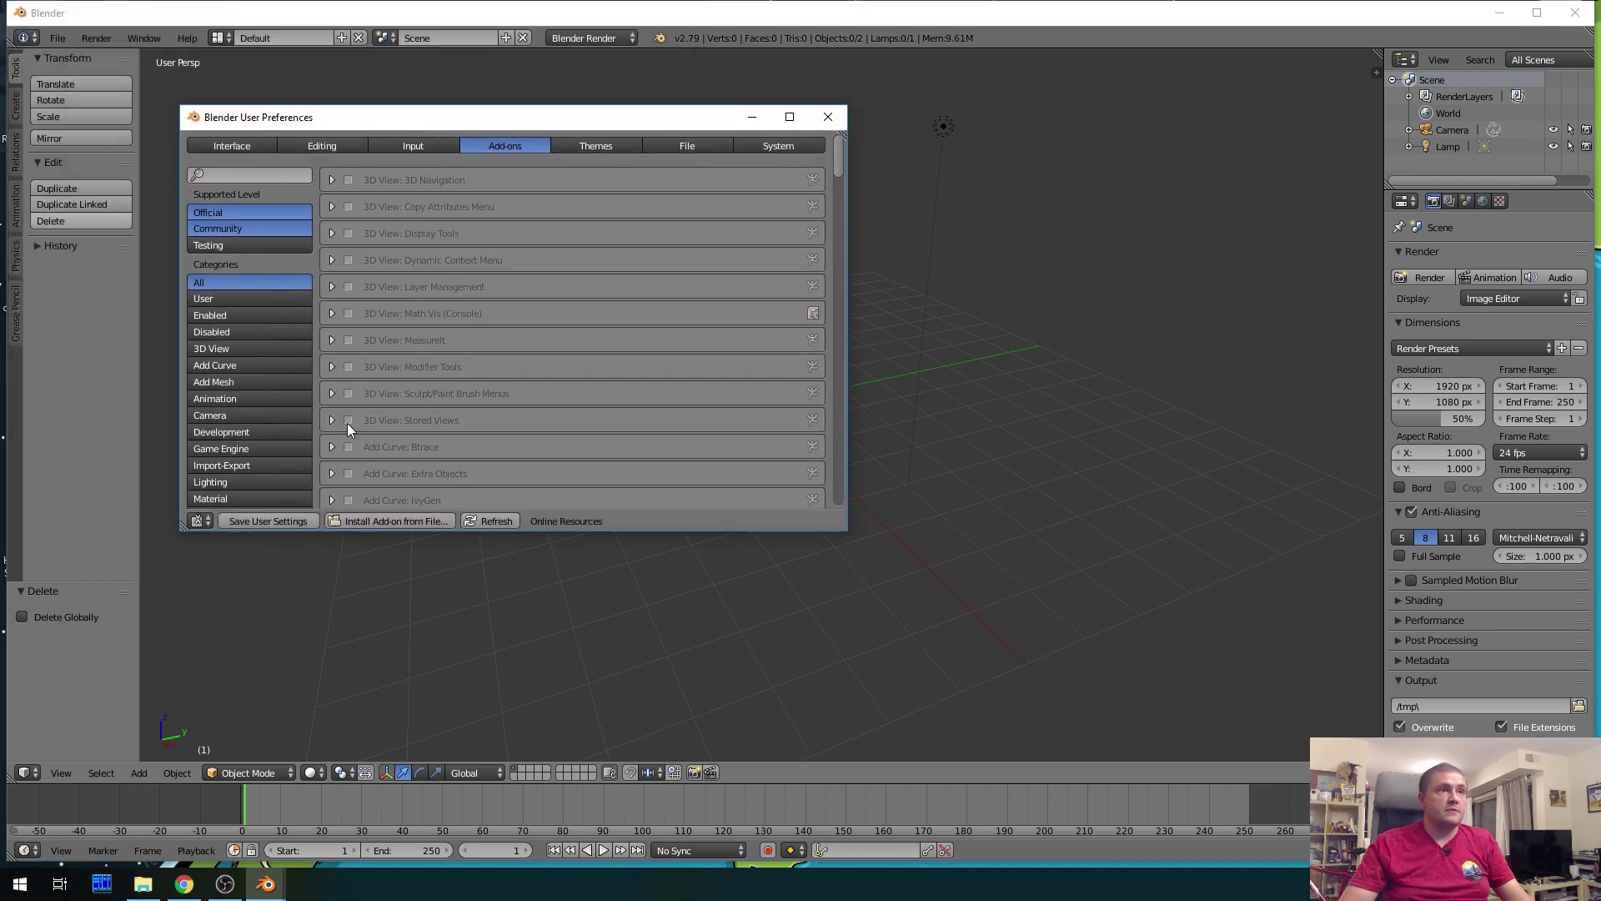
left_click(226, 297)
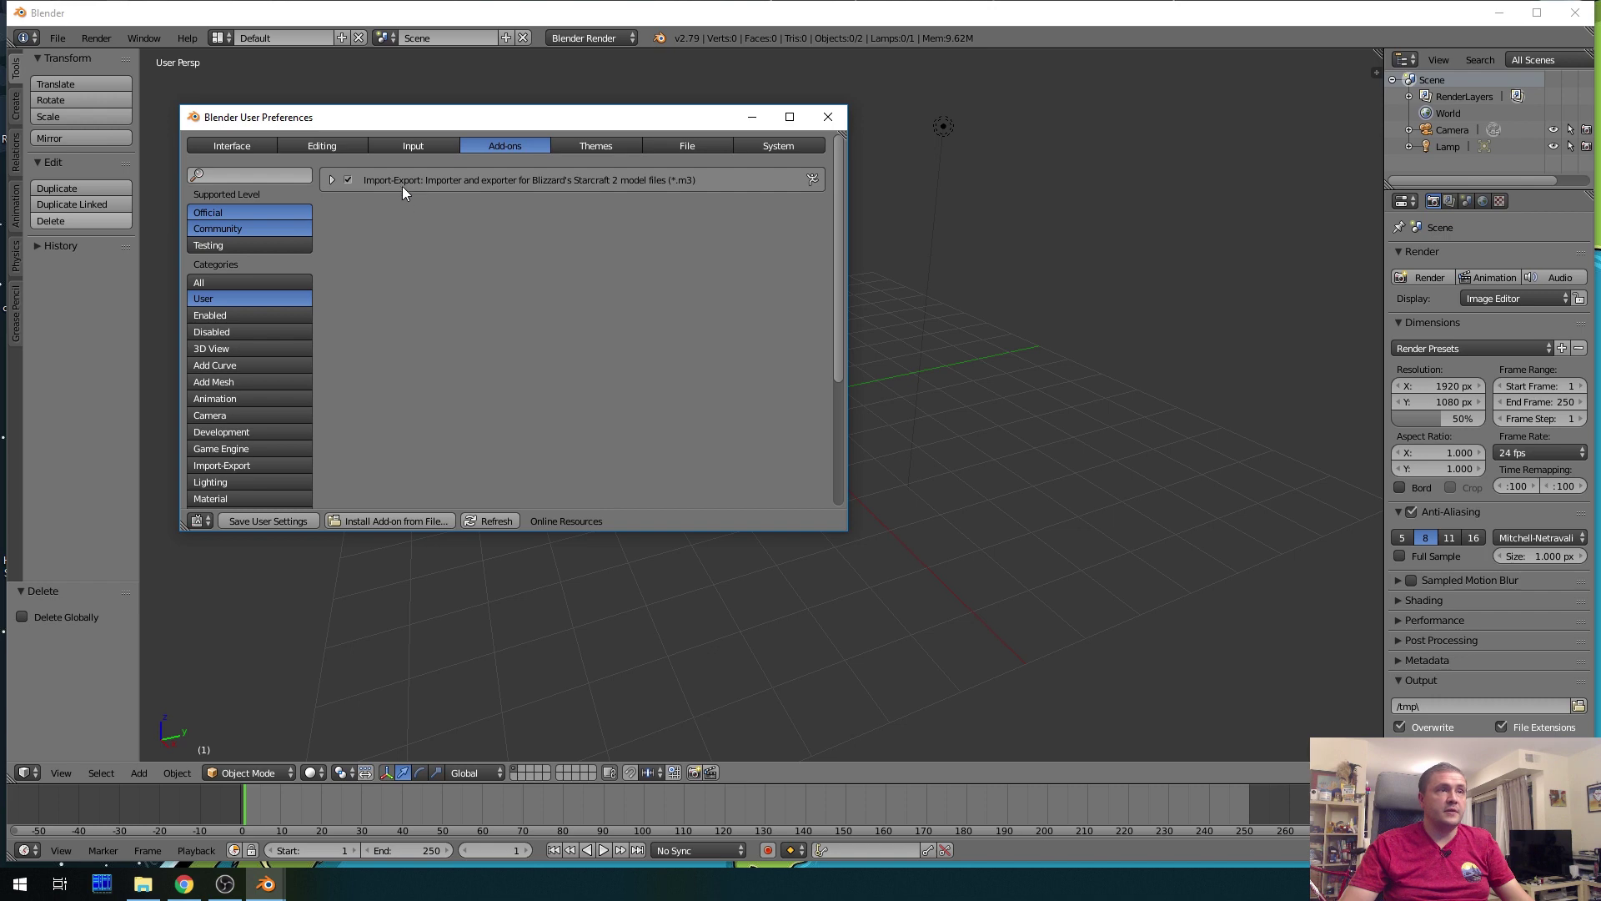
left_click(333, 180)
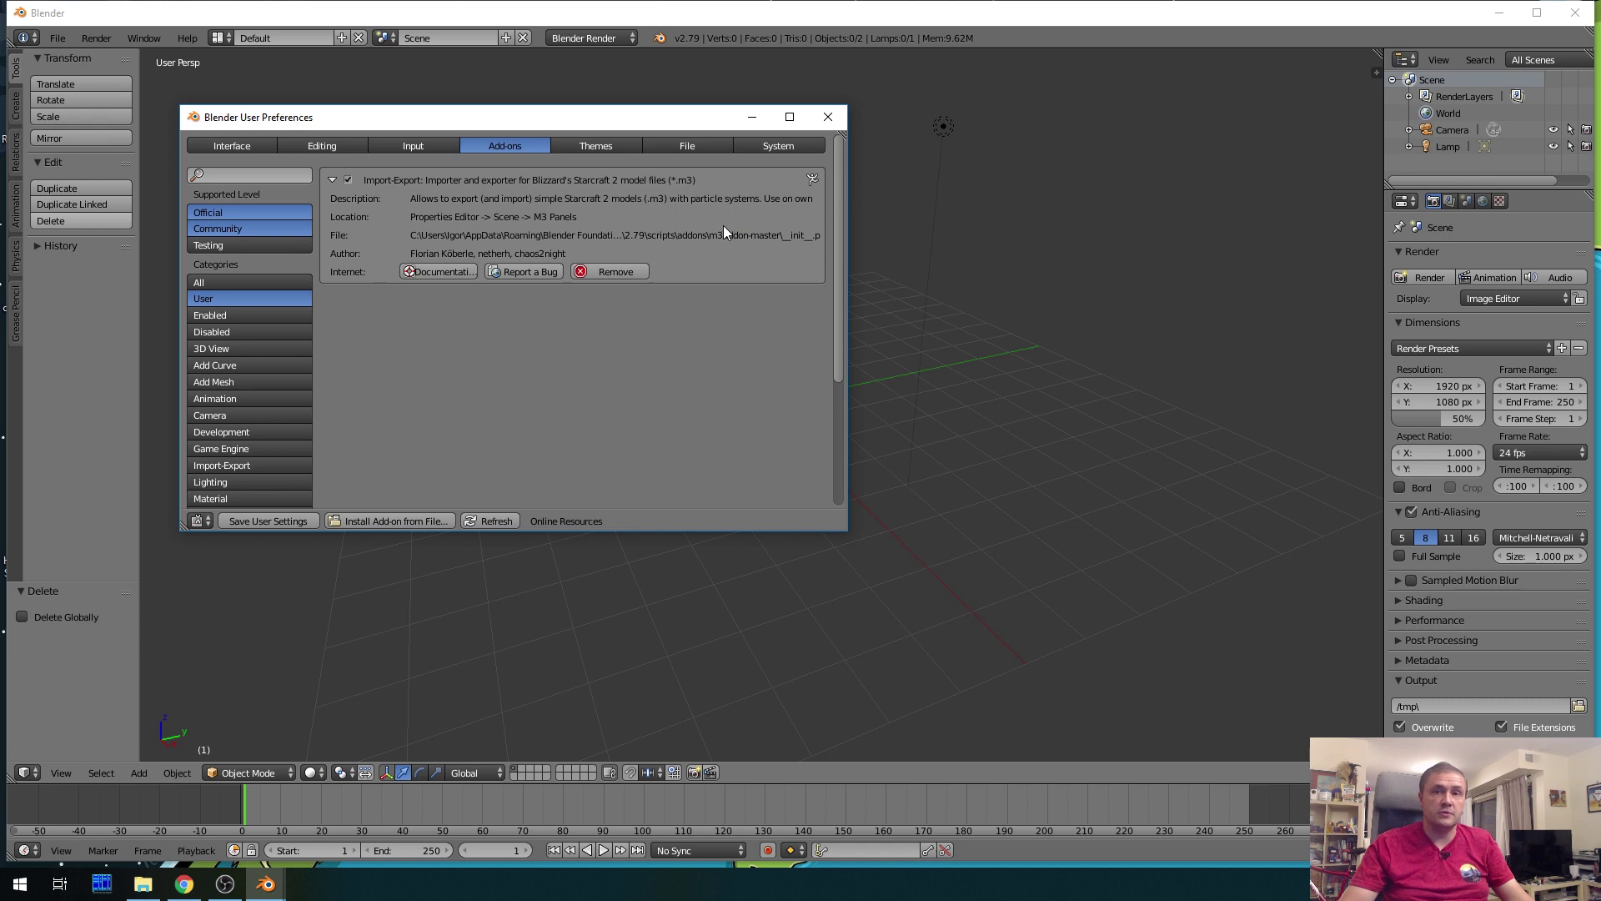
Close the user preferences and import smx1_hydraliskt1a.m3 from D:\3D\SLA as a Starcraft 2 model
left_click(828, 116)
left_click(58, 38)
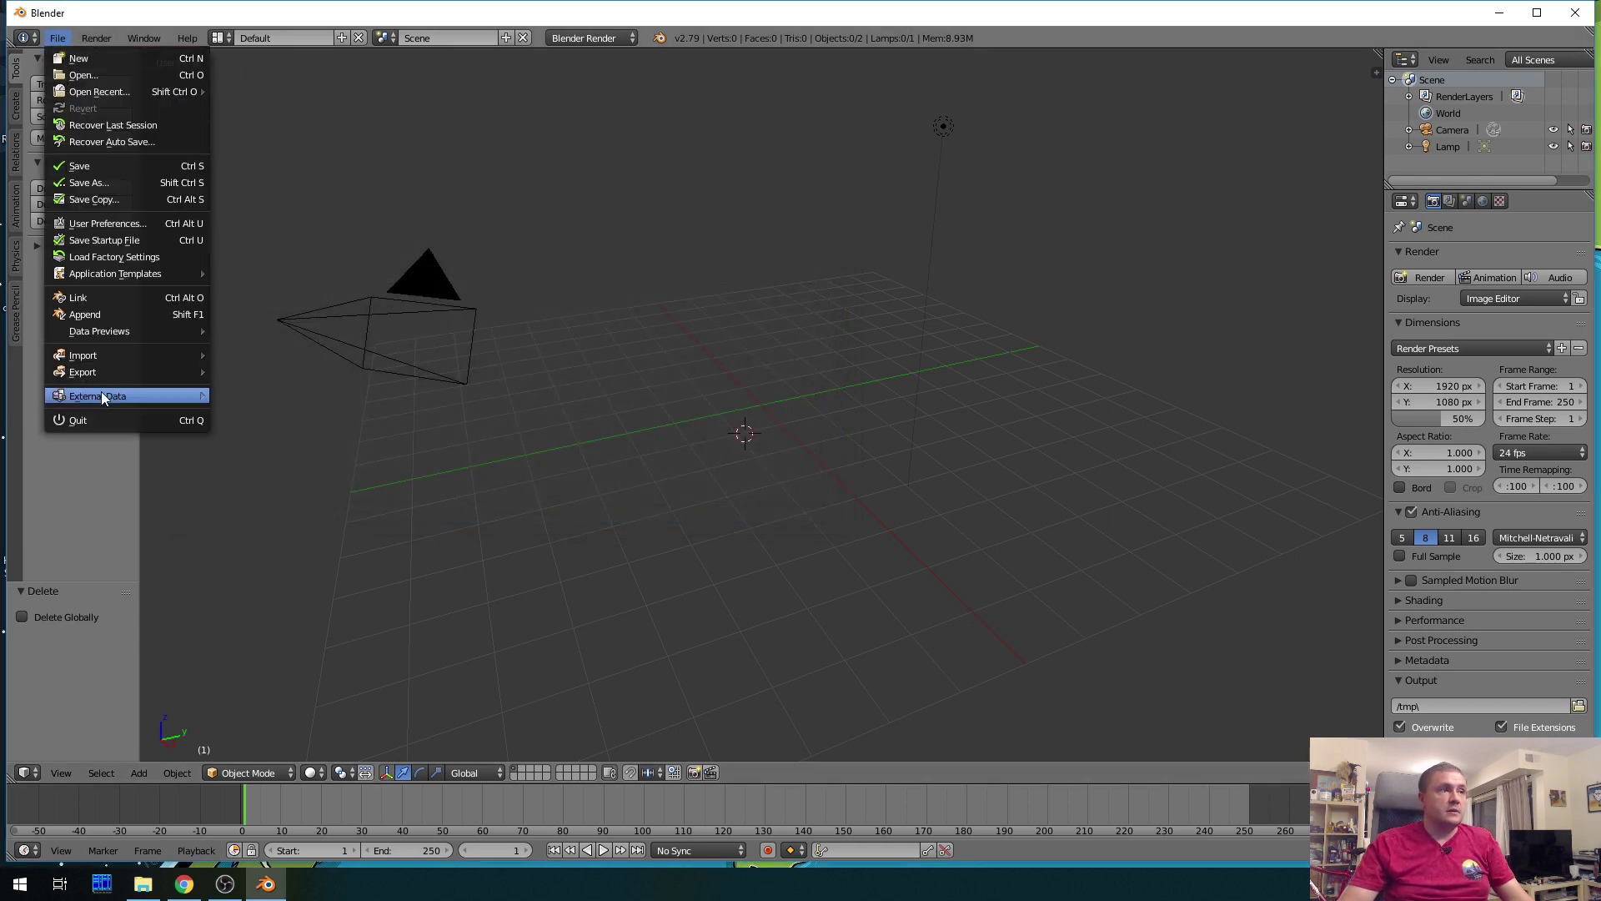
mouse_move(122, 356)
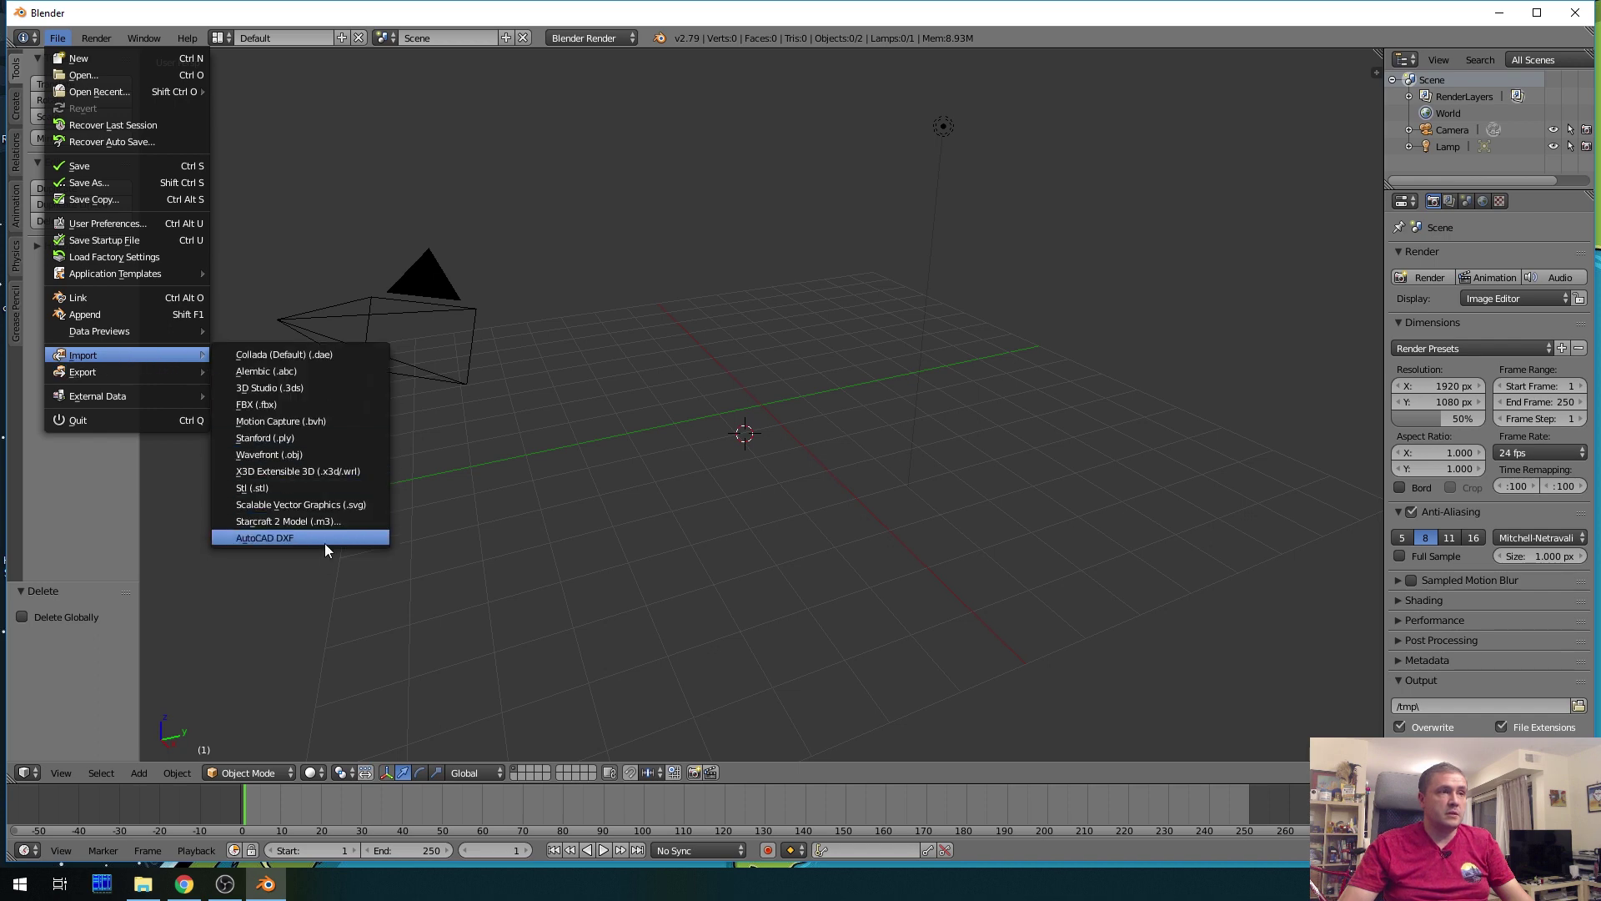
left_click(333, 519)
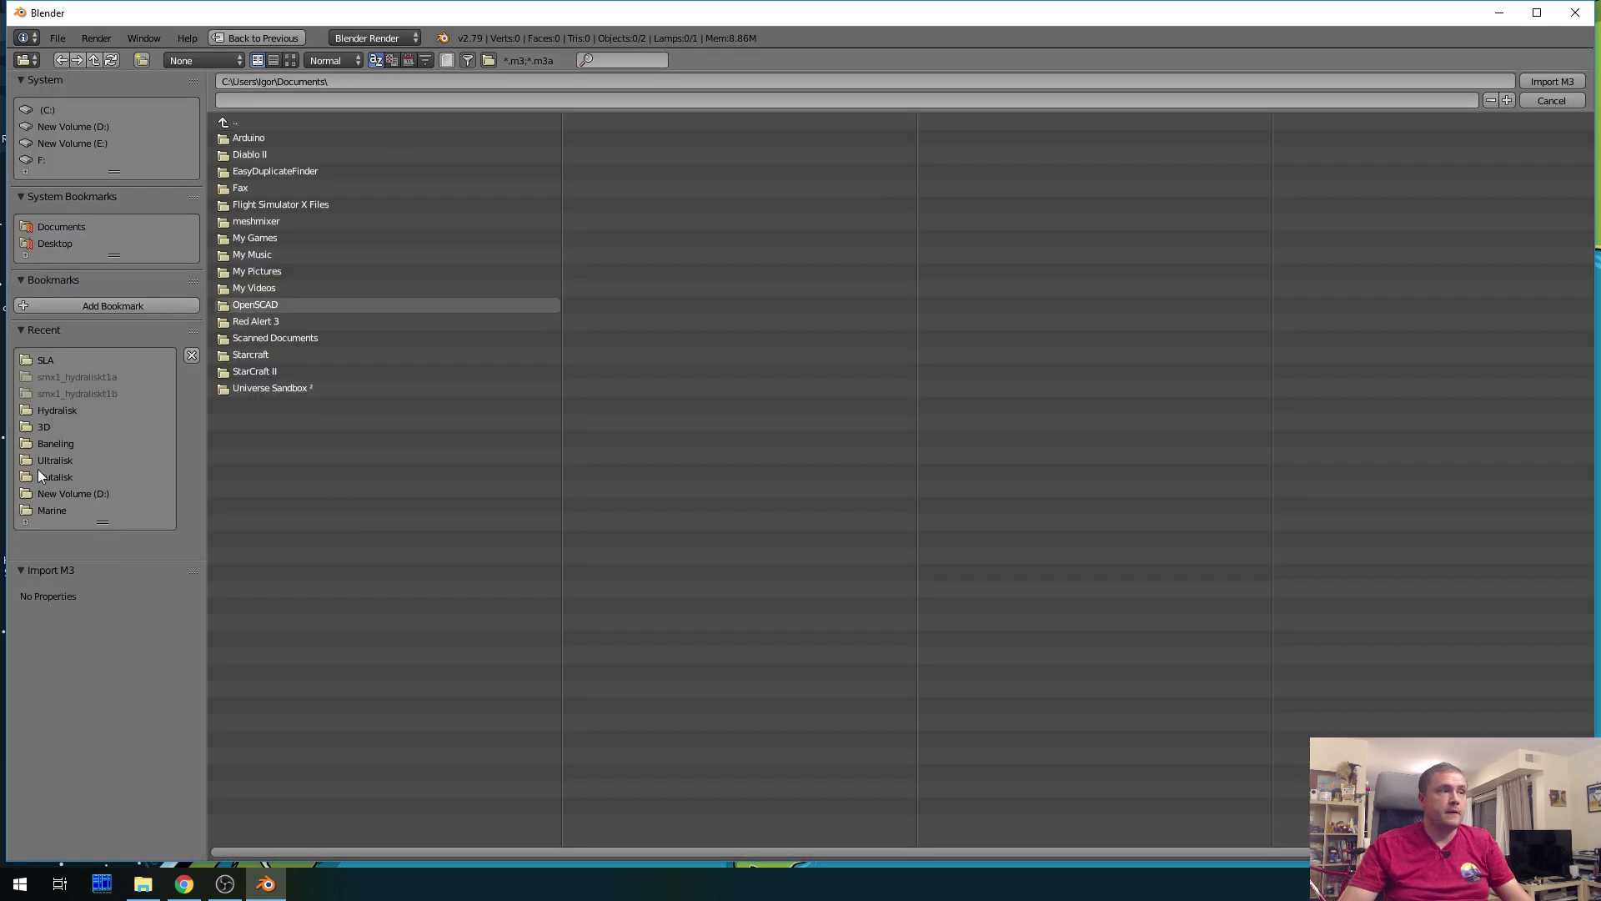
left_click(80, 494)
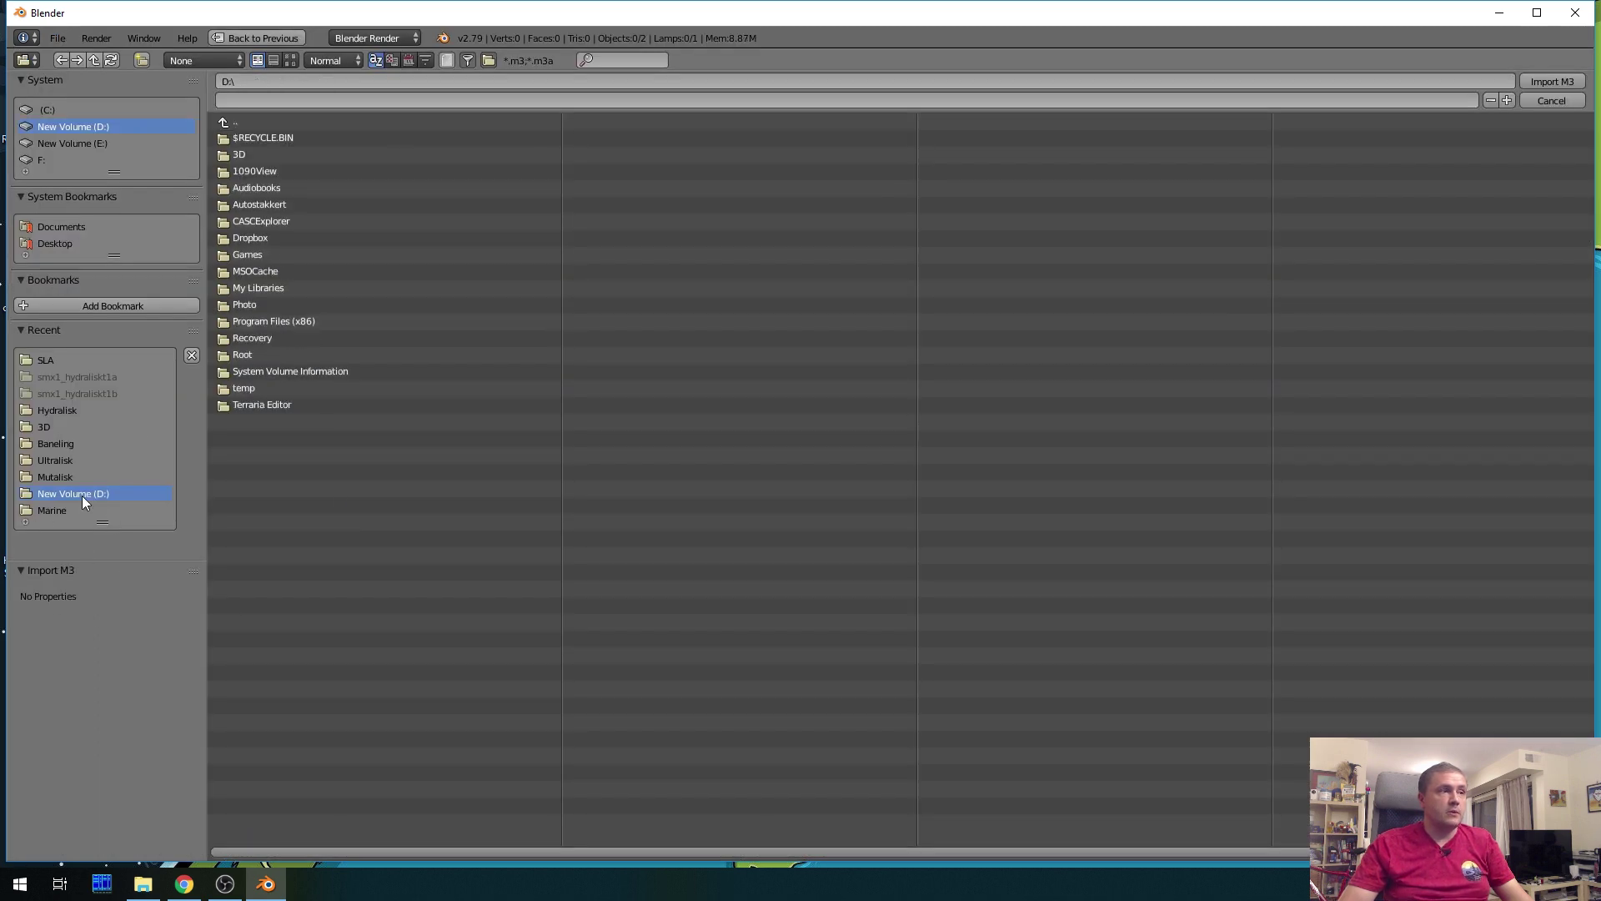
left_click(254, 153)
left_click(253, 153)
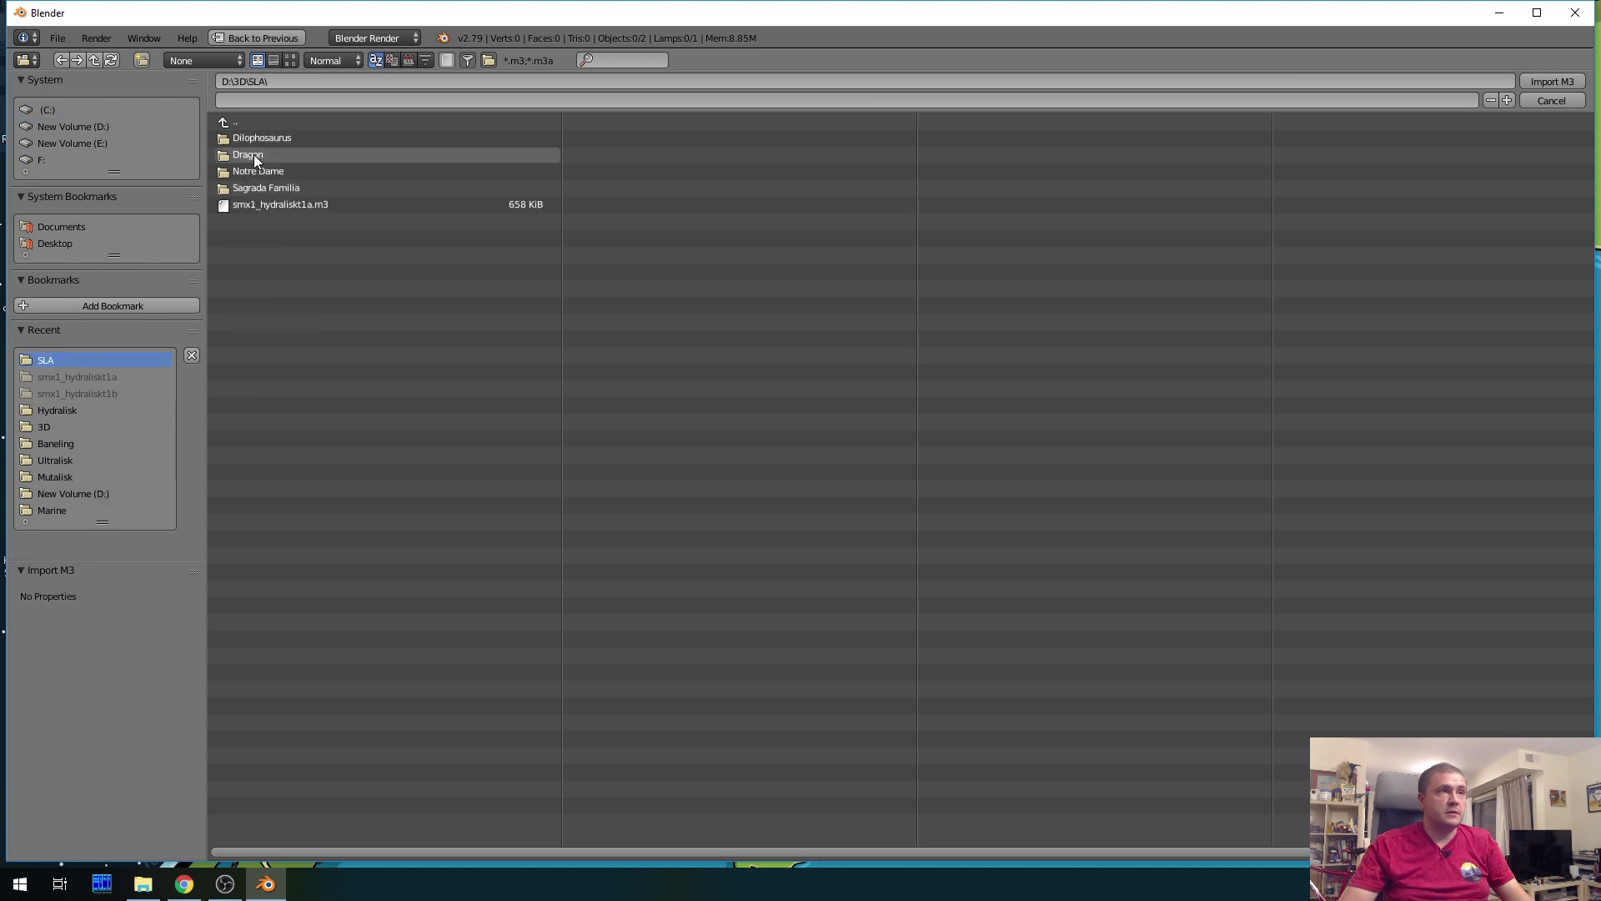
left_click(259, 203)
left_click(1544, 80)
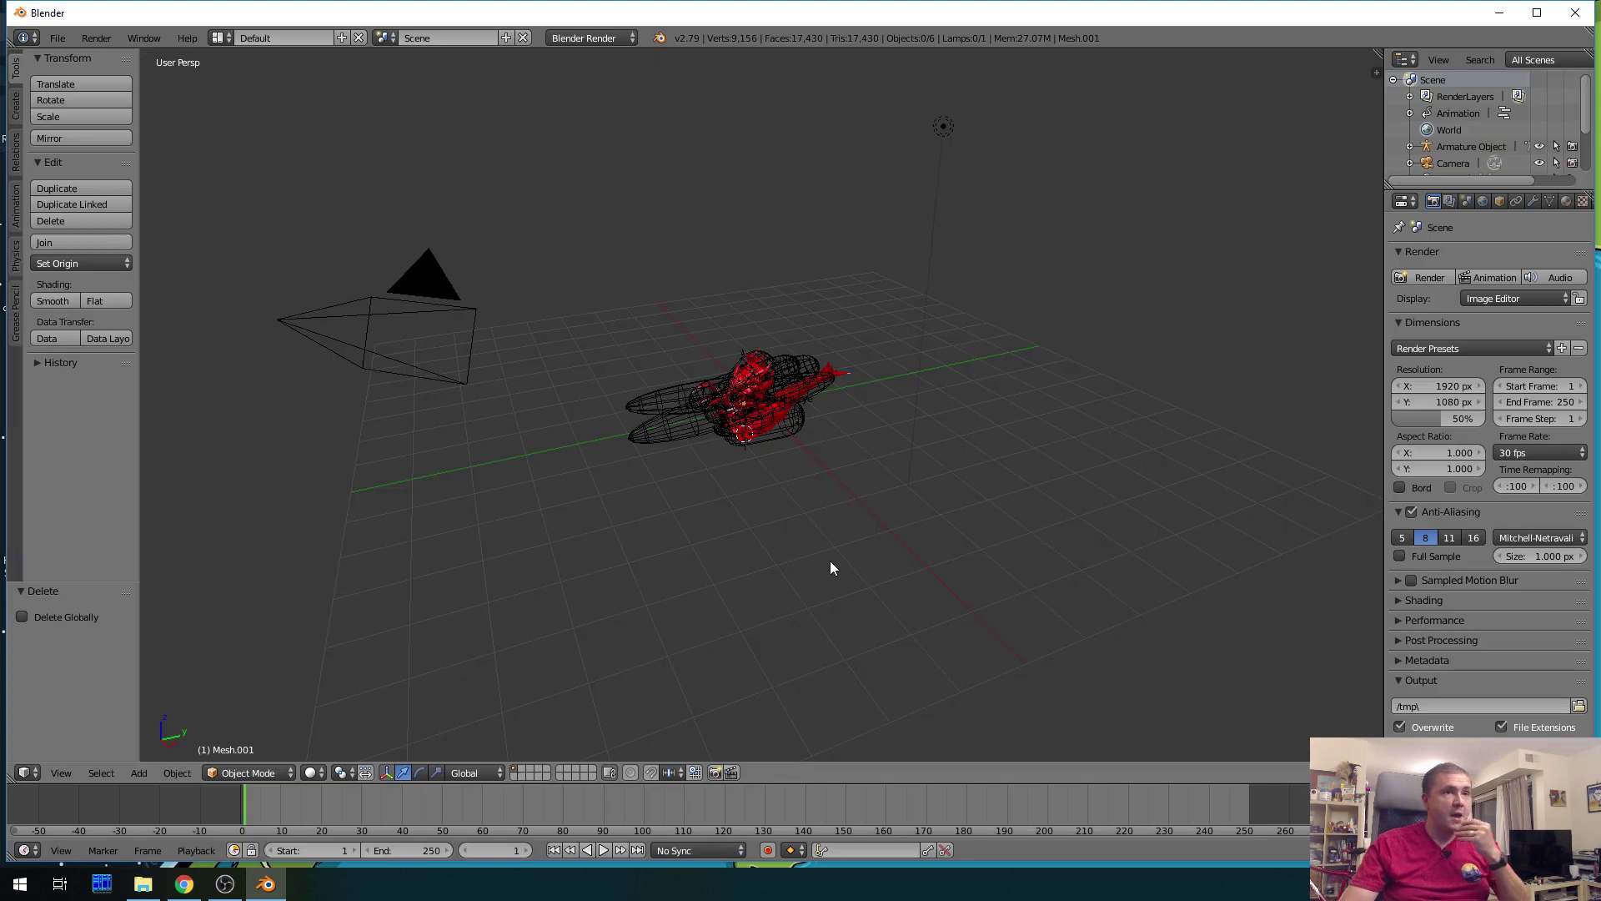
Inspect the imported hydralisk from several sides, enlarge the outliner in height and width, and expand the Armature Object
scroll(812, 453, "up", 6)
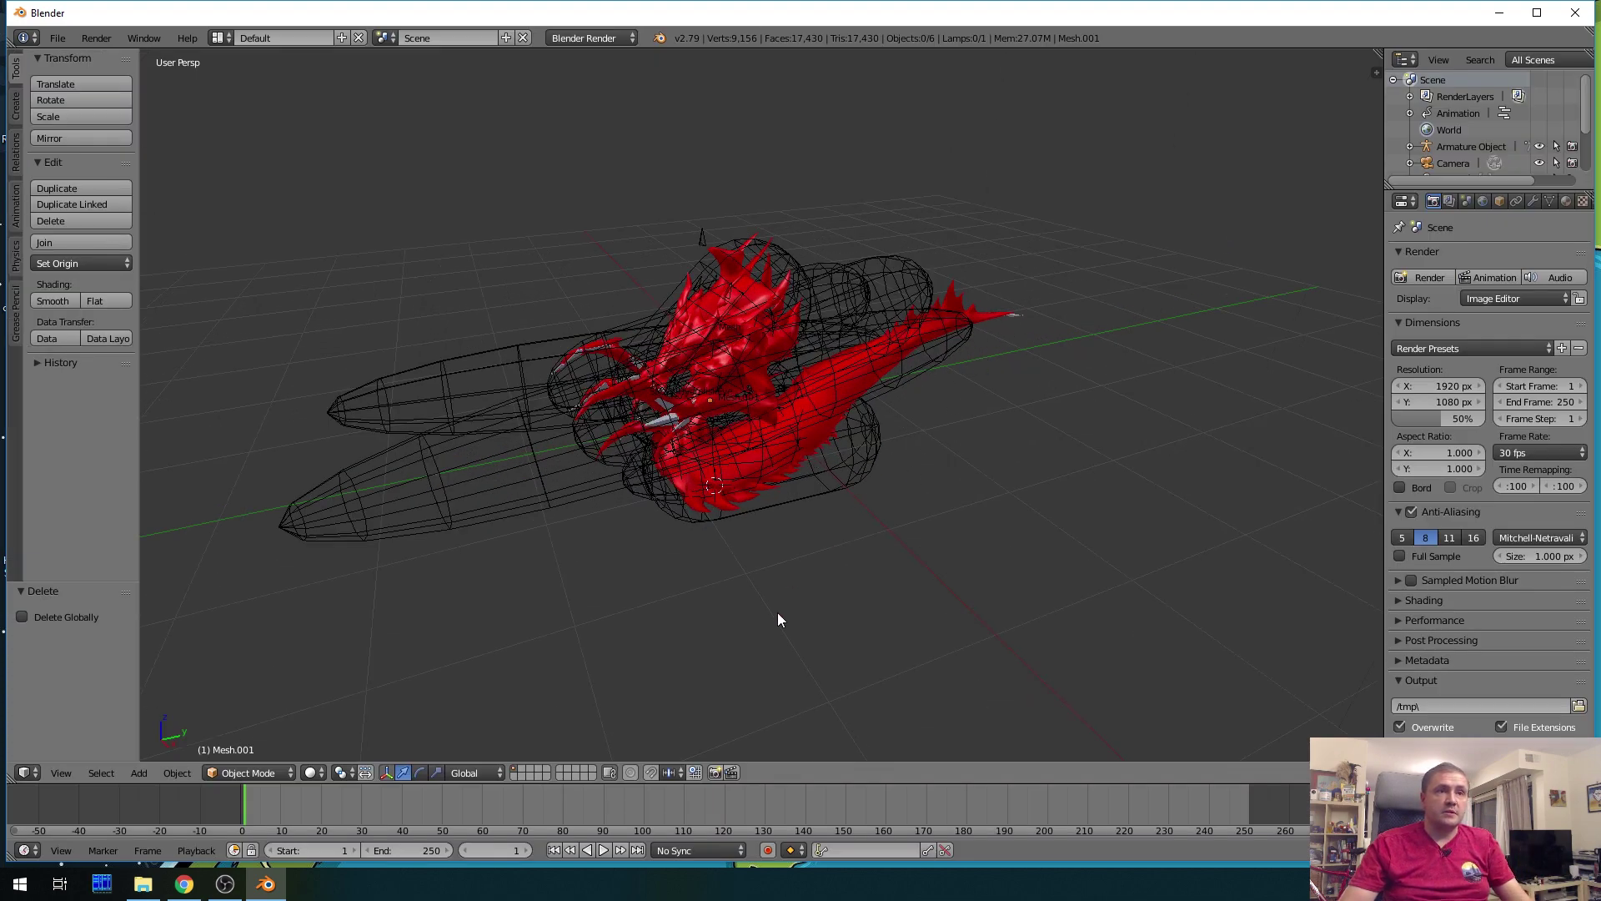
middle_click_drag(703, 593, 594, 548)
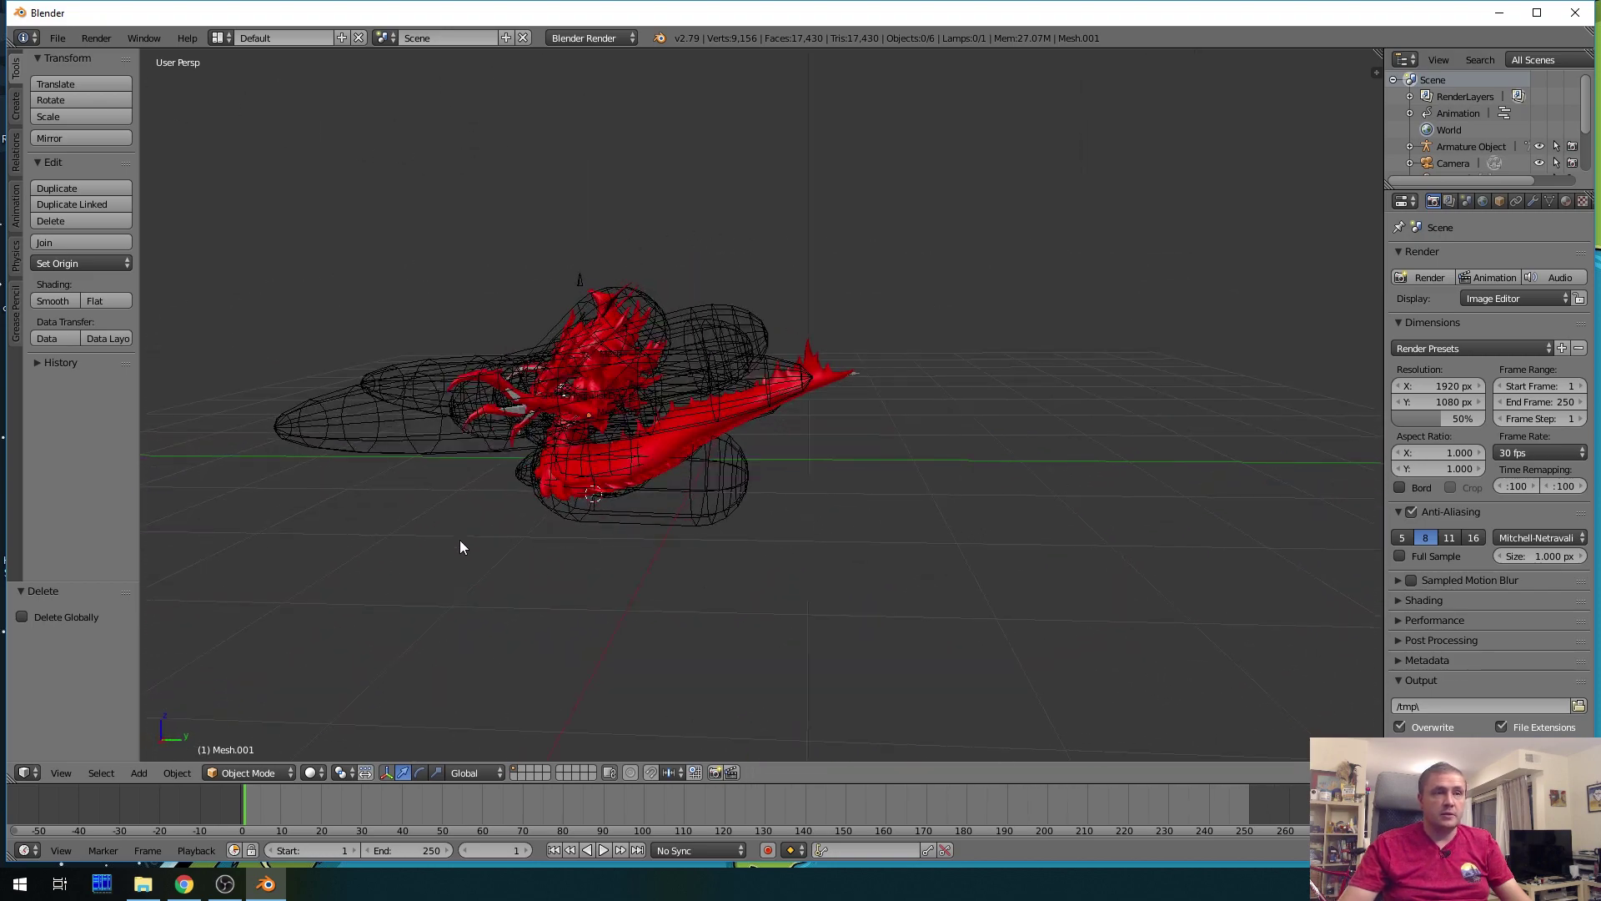
middle_click_drag(343, 512, 786, 599)
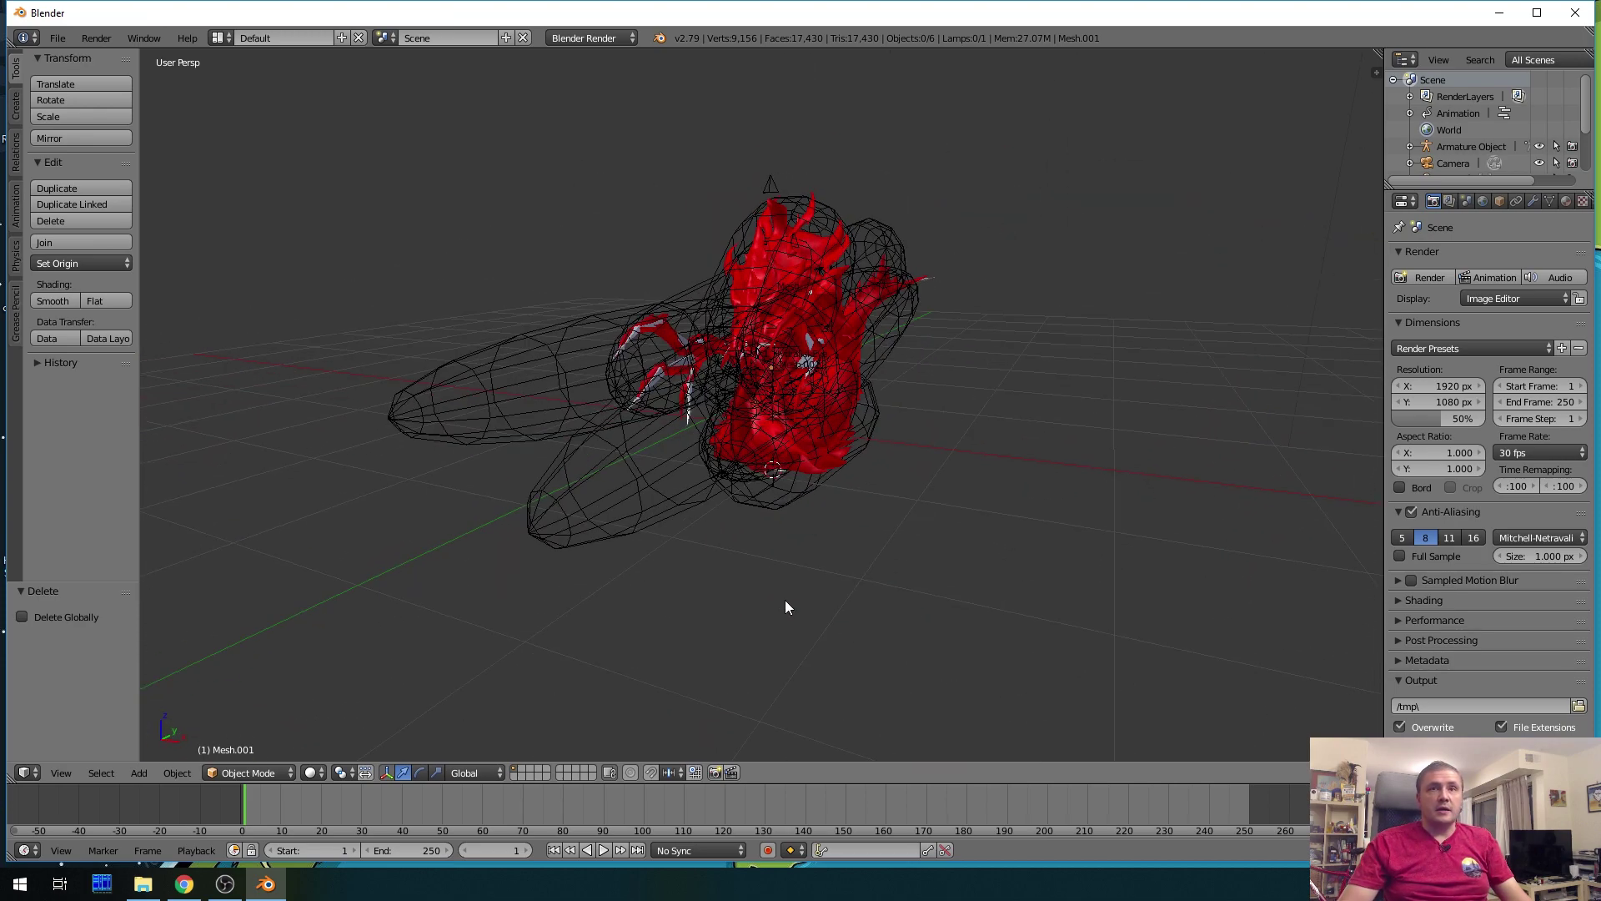
left_click_drag(1476, 188, 1492, 352)
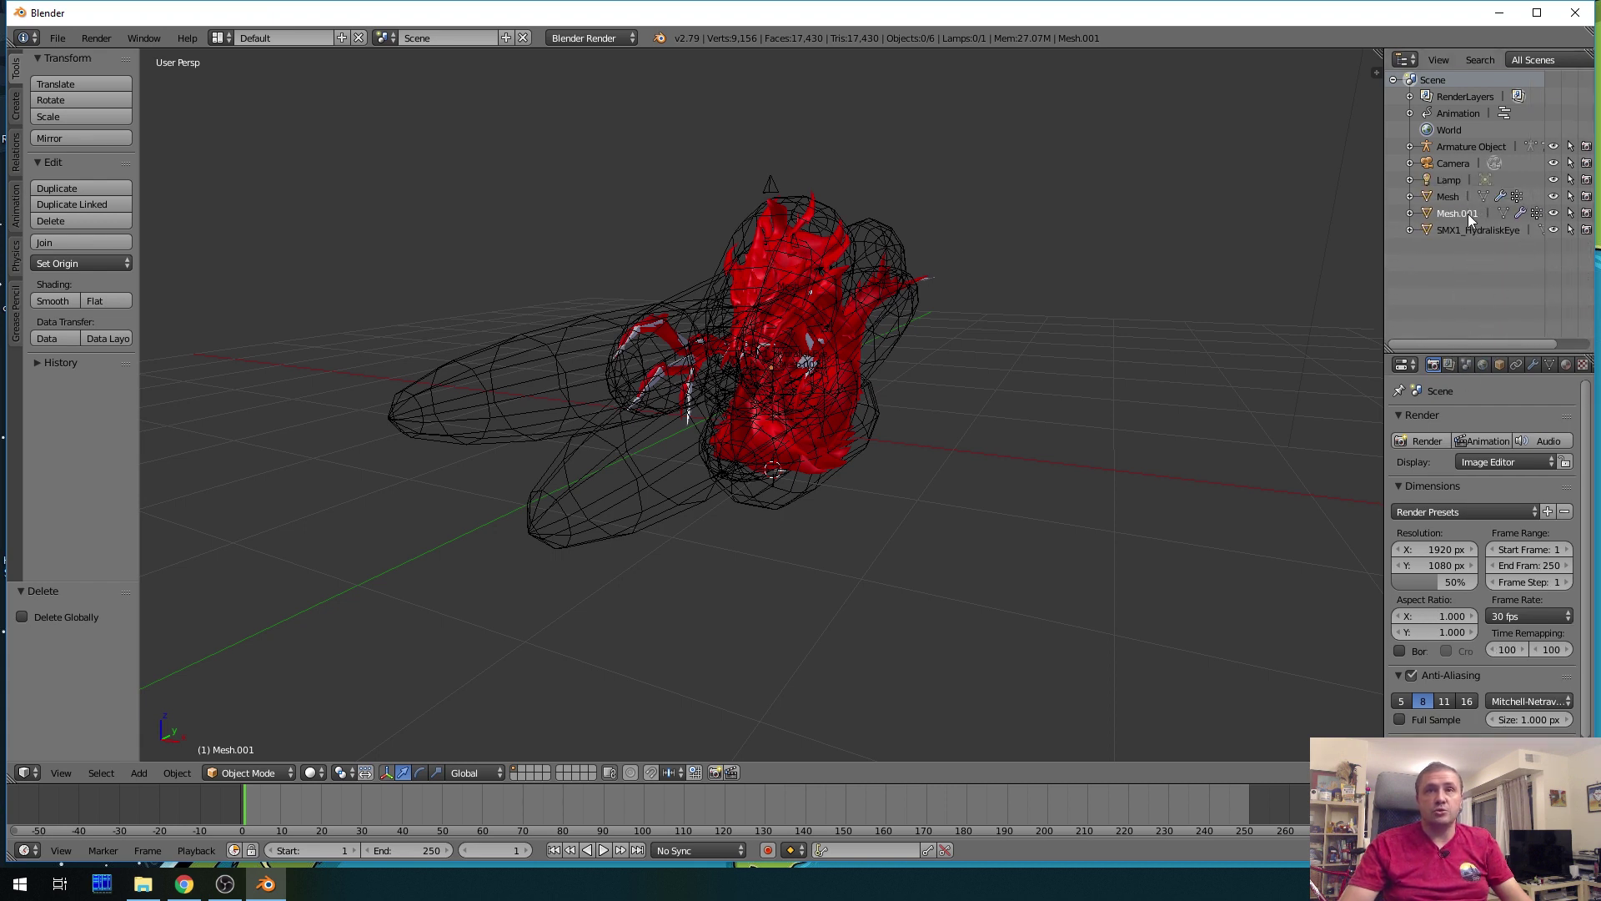
left_click(1410, 147)
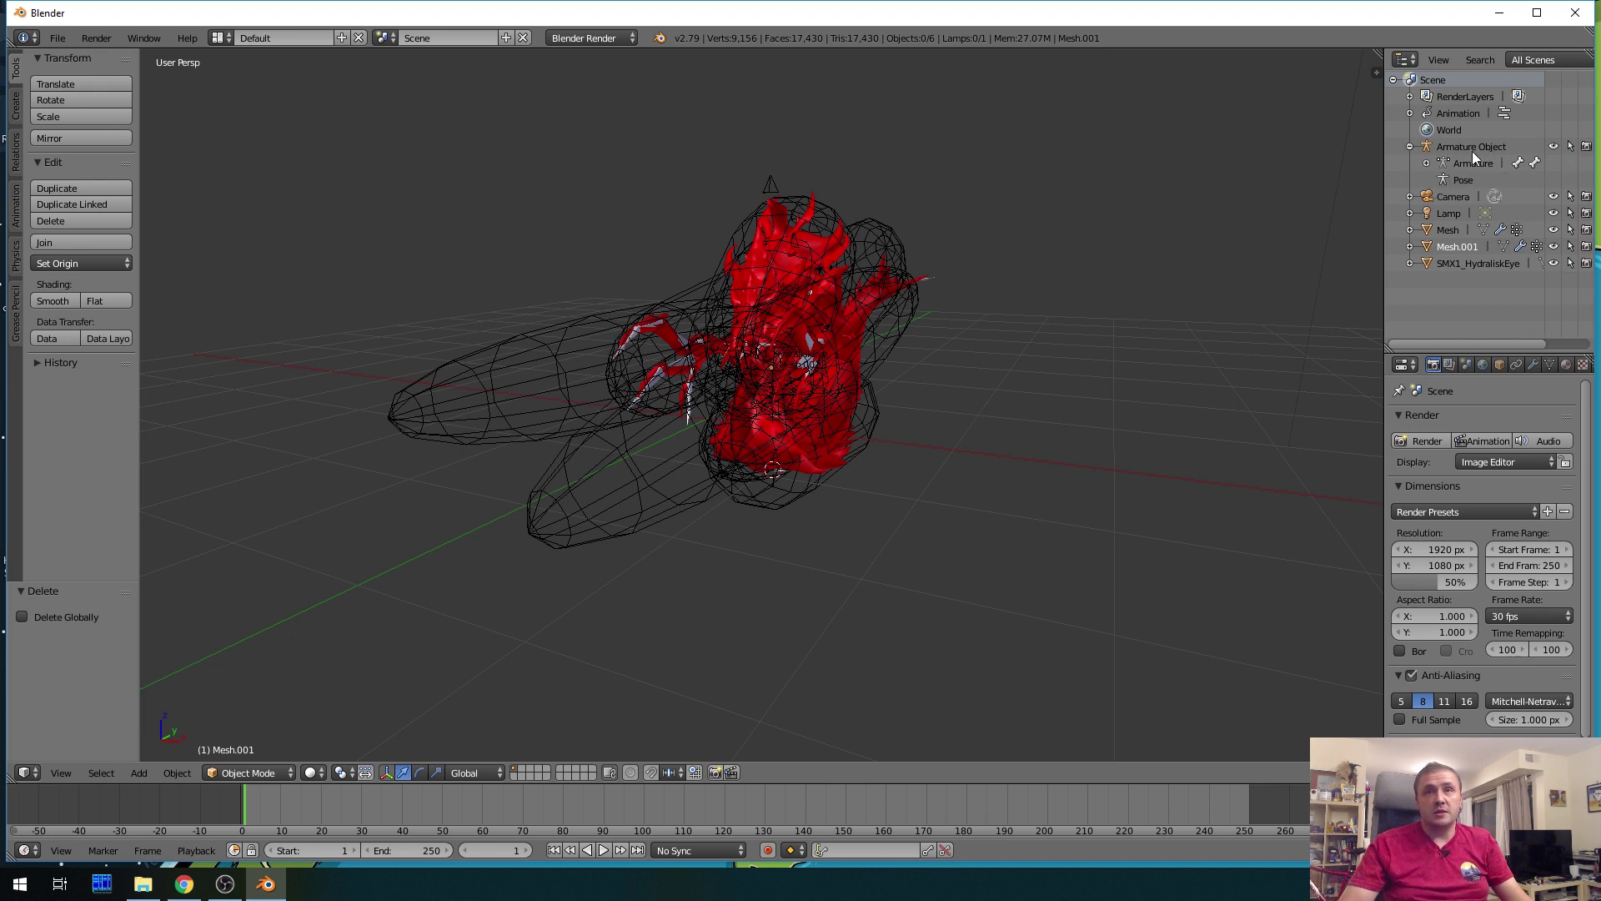
left_click_drag(1385, 225, 1229, 247)
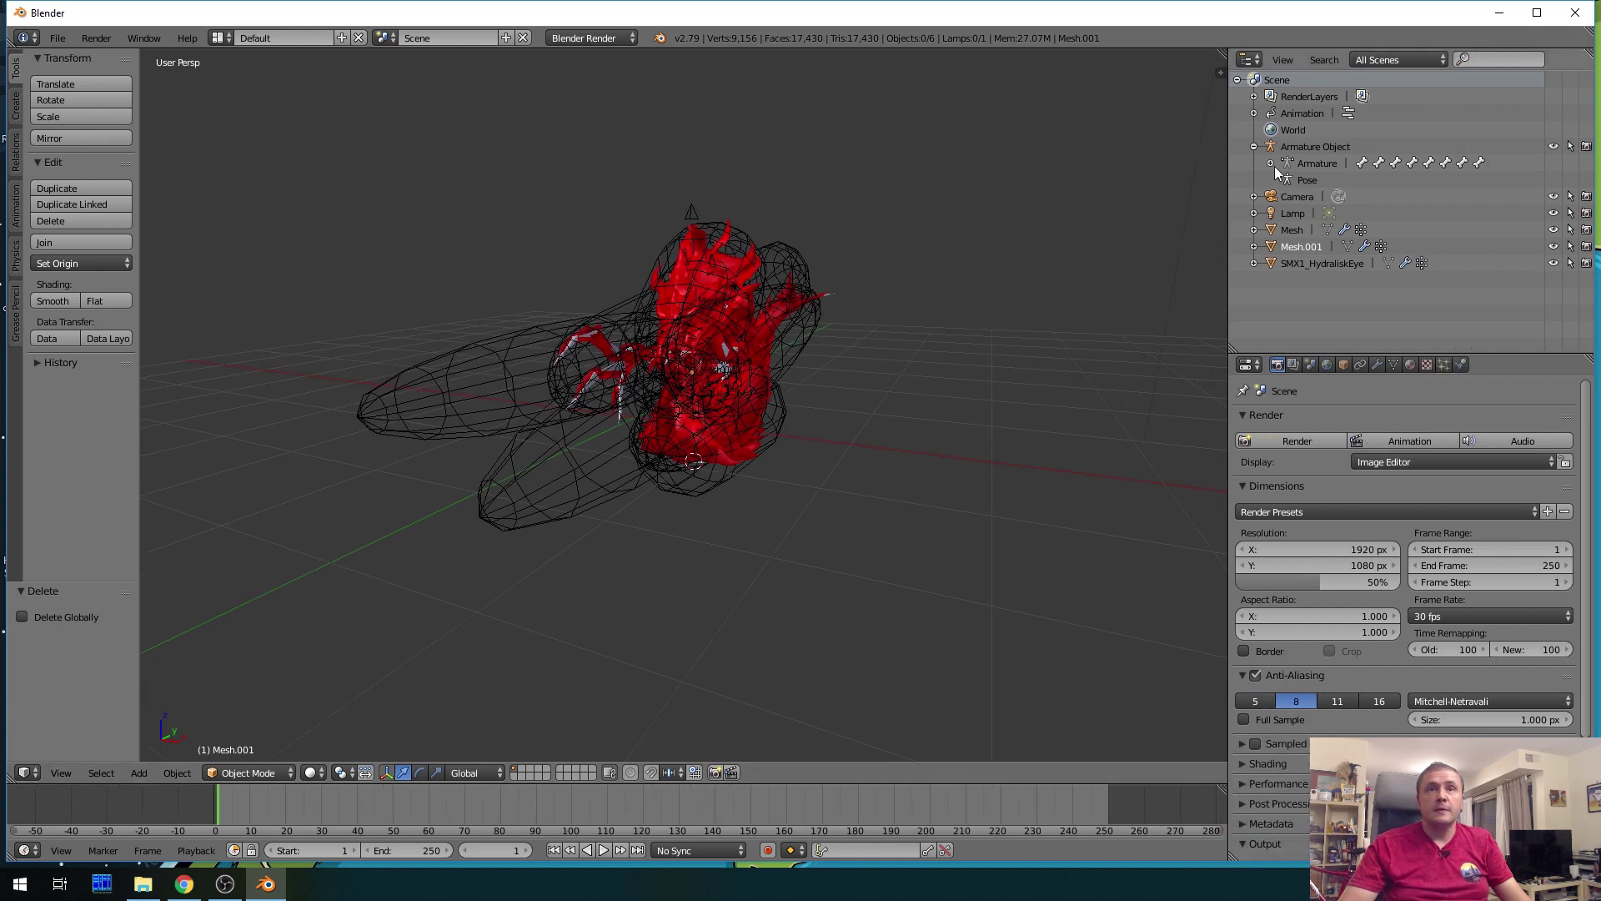
Hide Mesh, Mesh.001 and SMX1_HydraliskEye in the viewport, and examine the exposed armature bones from several sides
left_click(1552, 246)
left_click(1552, 233)
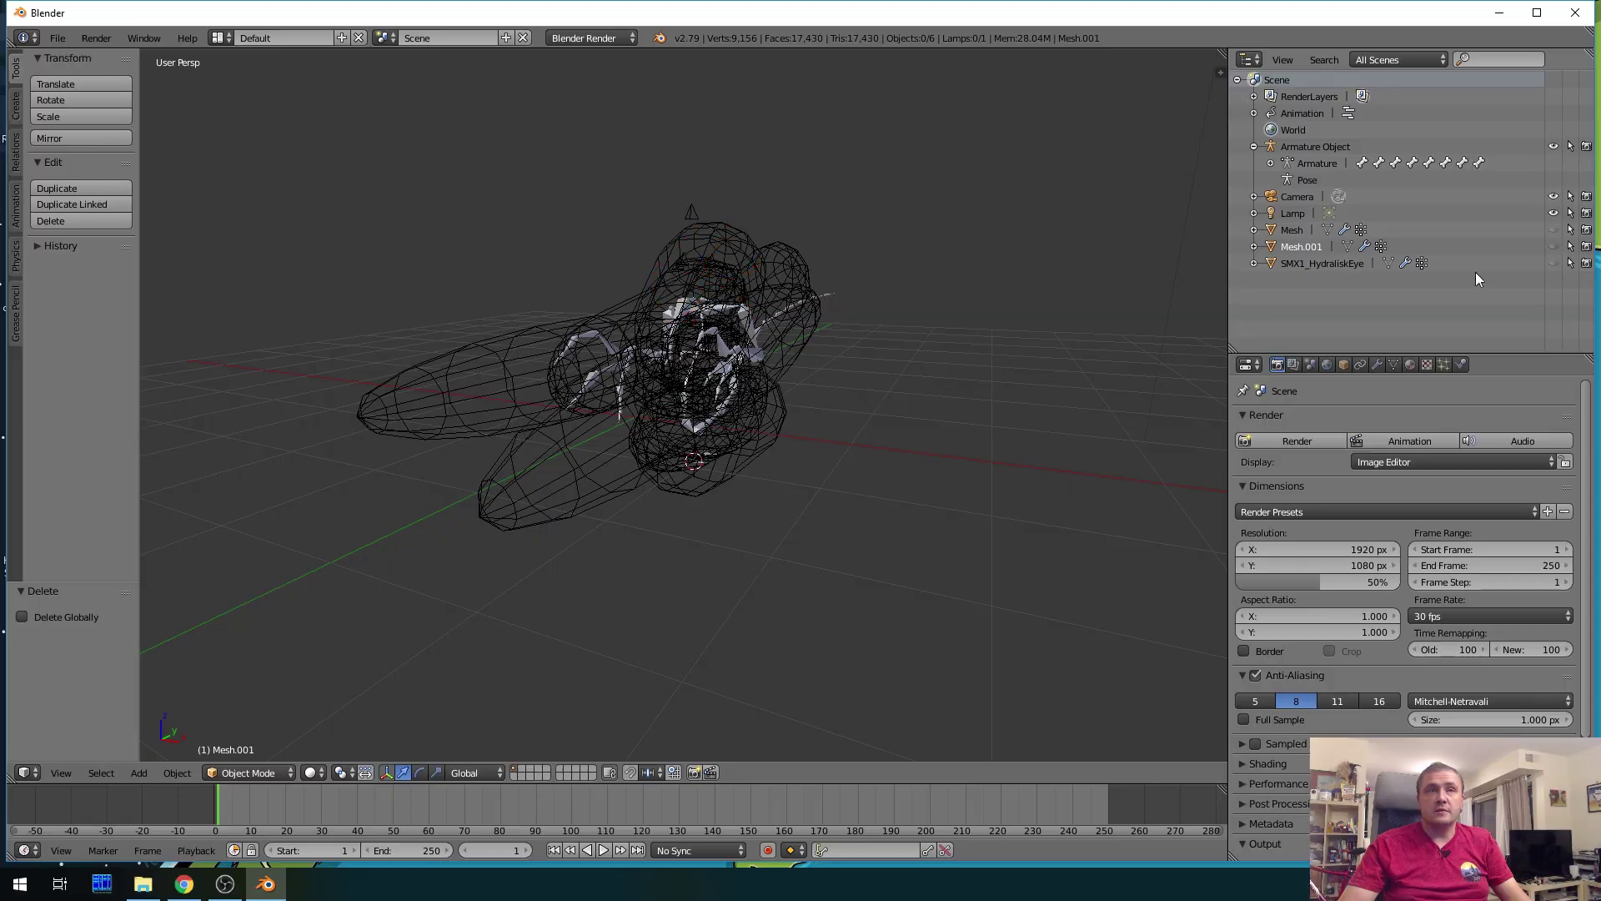
scroll(807, 378, "up", 3)
mouse_move(864, 367)
middle_mouse_down()
mouse_move(928, 356)
mouse_move(876, 366)
mouse_move(857, 342)
mouse_move(986, 340)
mouse_move(933, 379)
mouse_move(1044, 370)
mouse_move(989, 388)
mouse_move(870, 347)
middle_mouse_up()
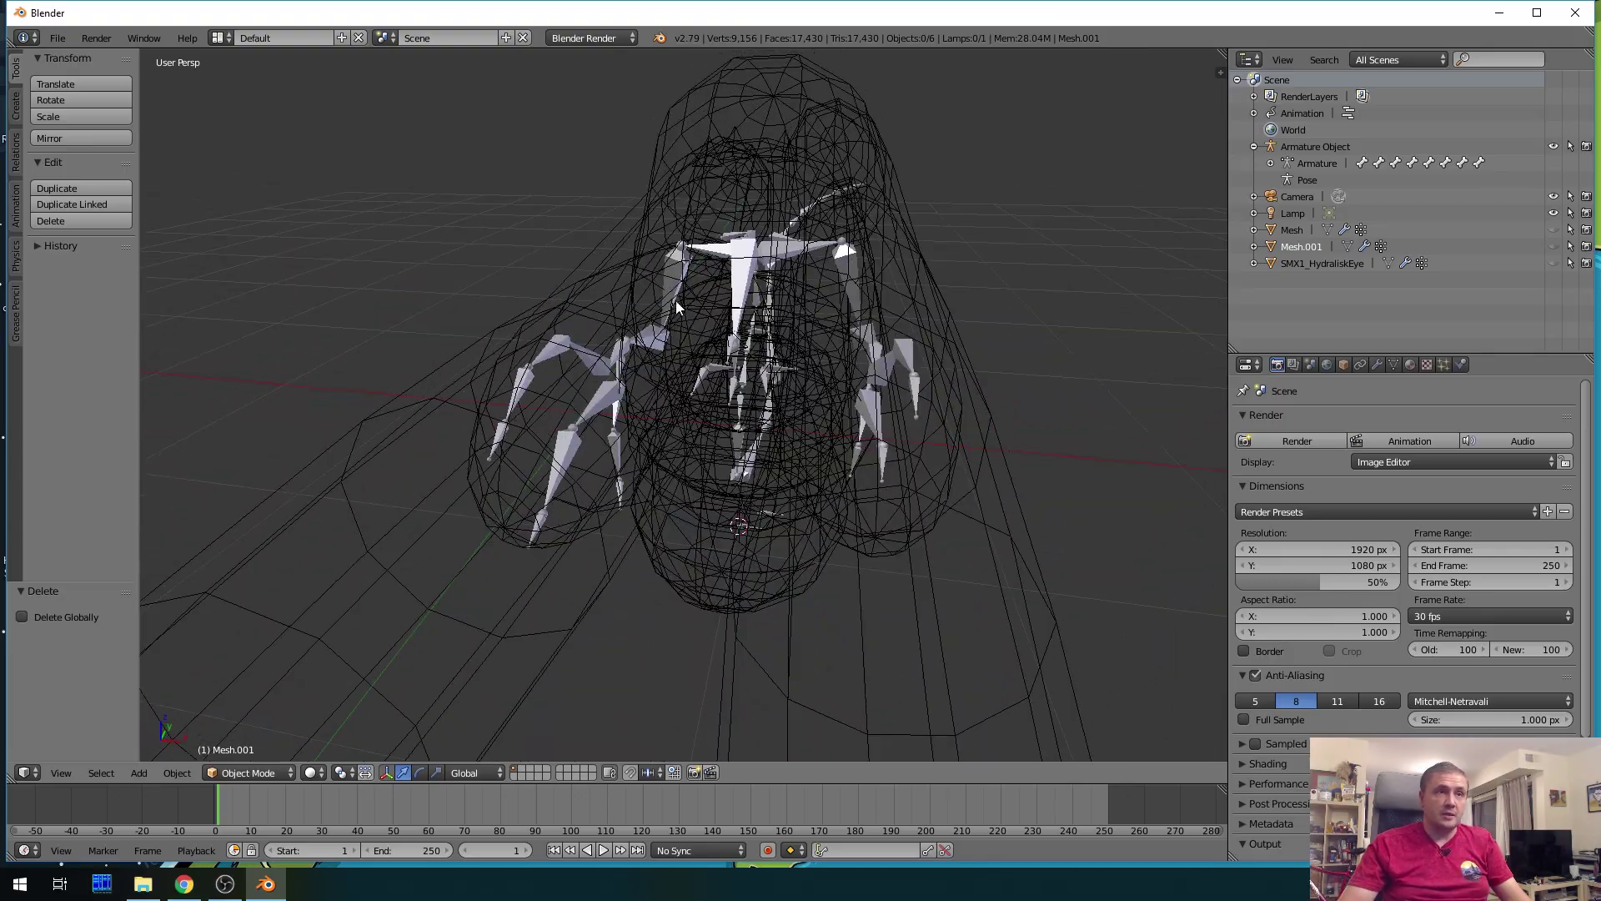
middle_click_drag(1062, 409, 920, 320)
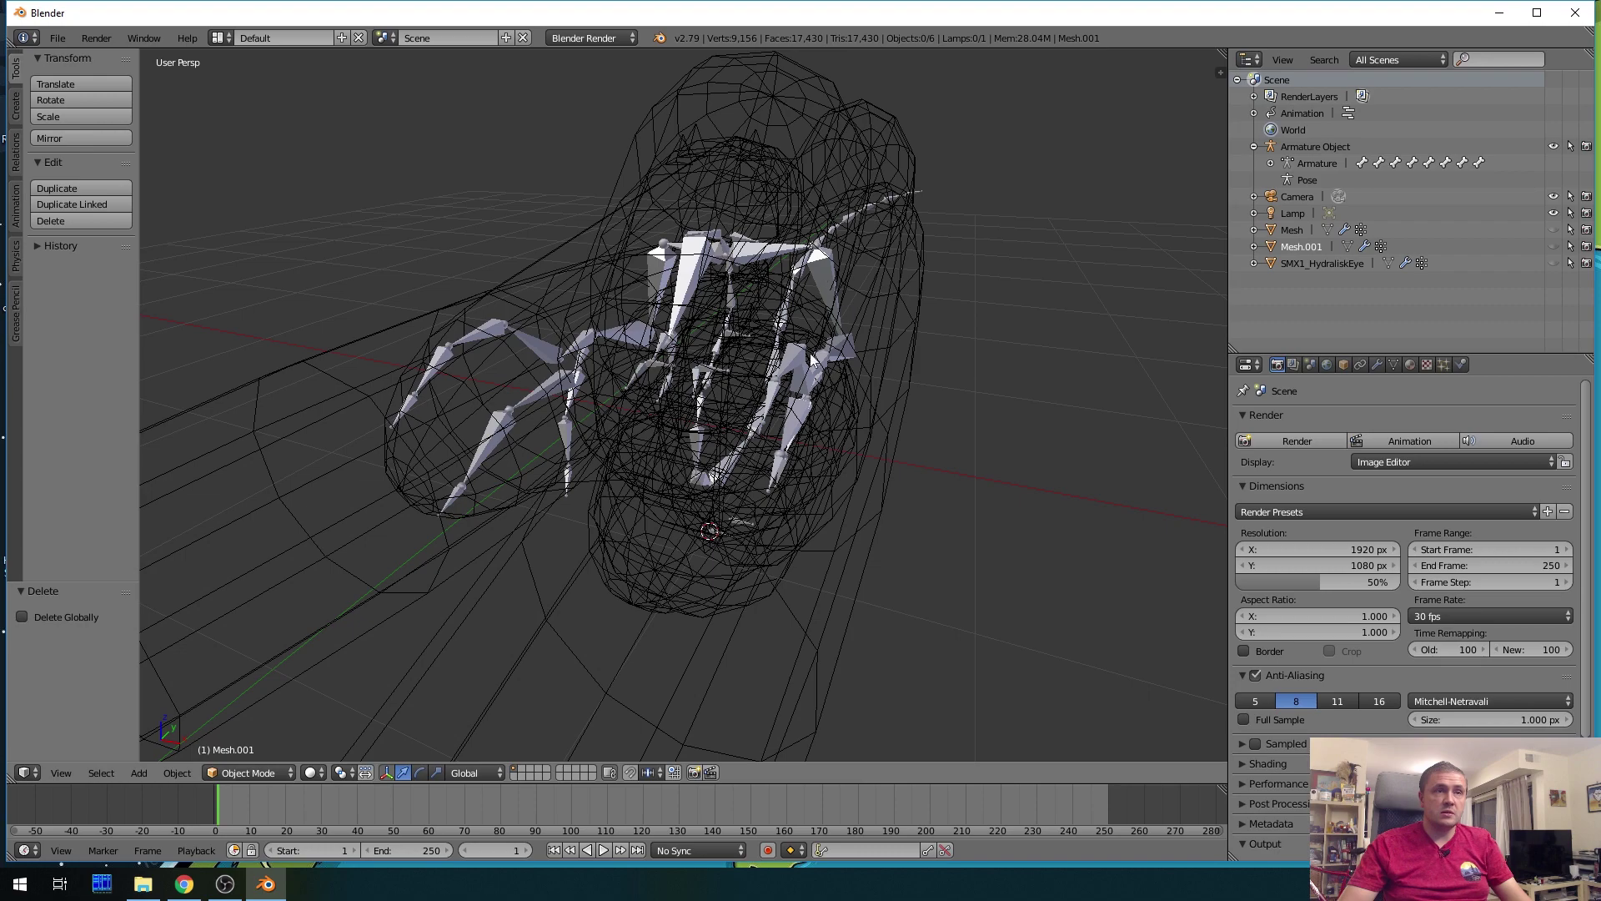
middle_click_drag(565, 372, 685, 367)
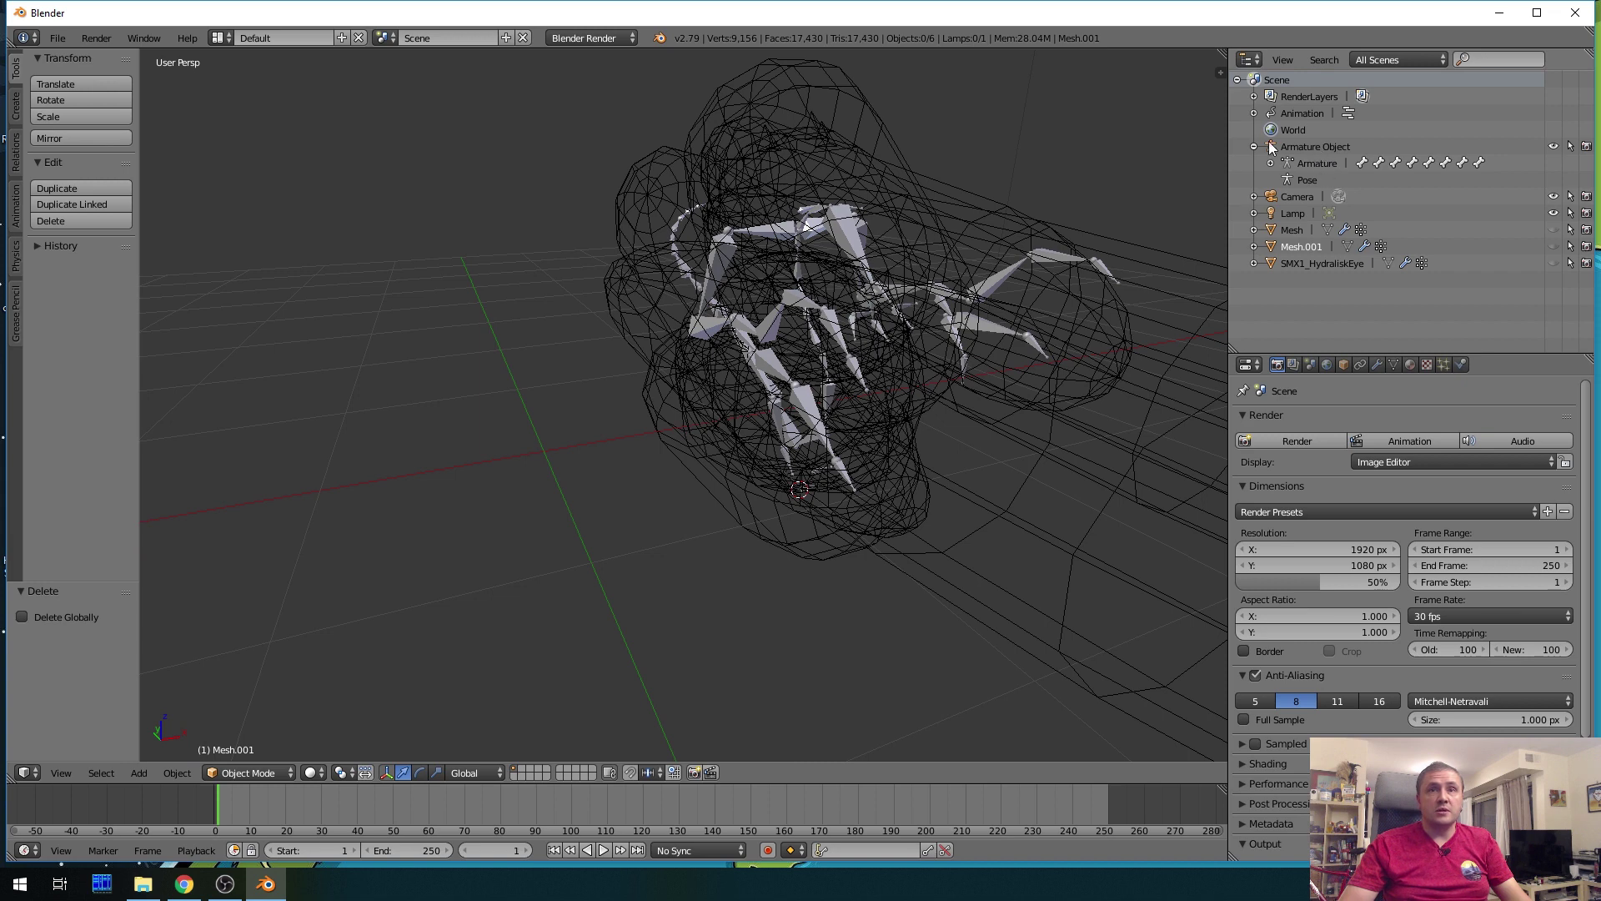
Put the Armature Object into Pose Mode and select the upper arm bone Bone024(mirrored) in the viewport
left_click(1299, 146)
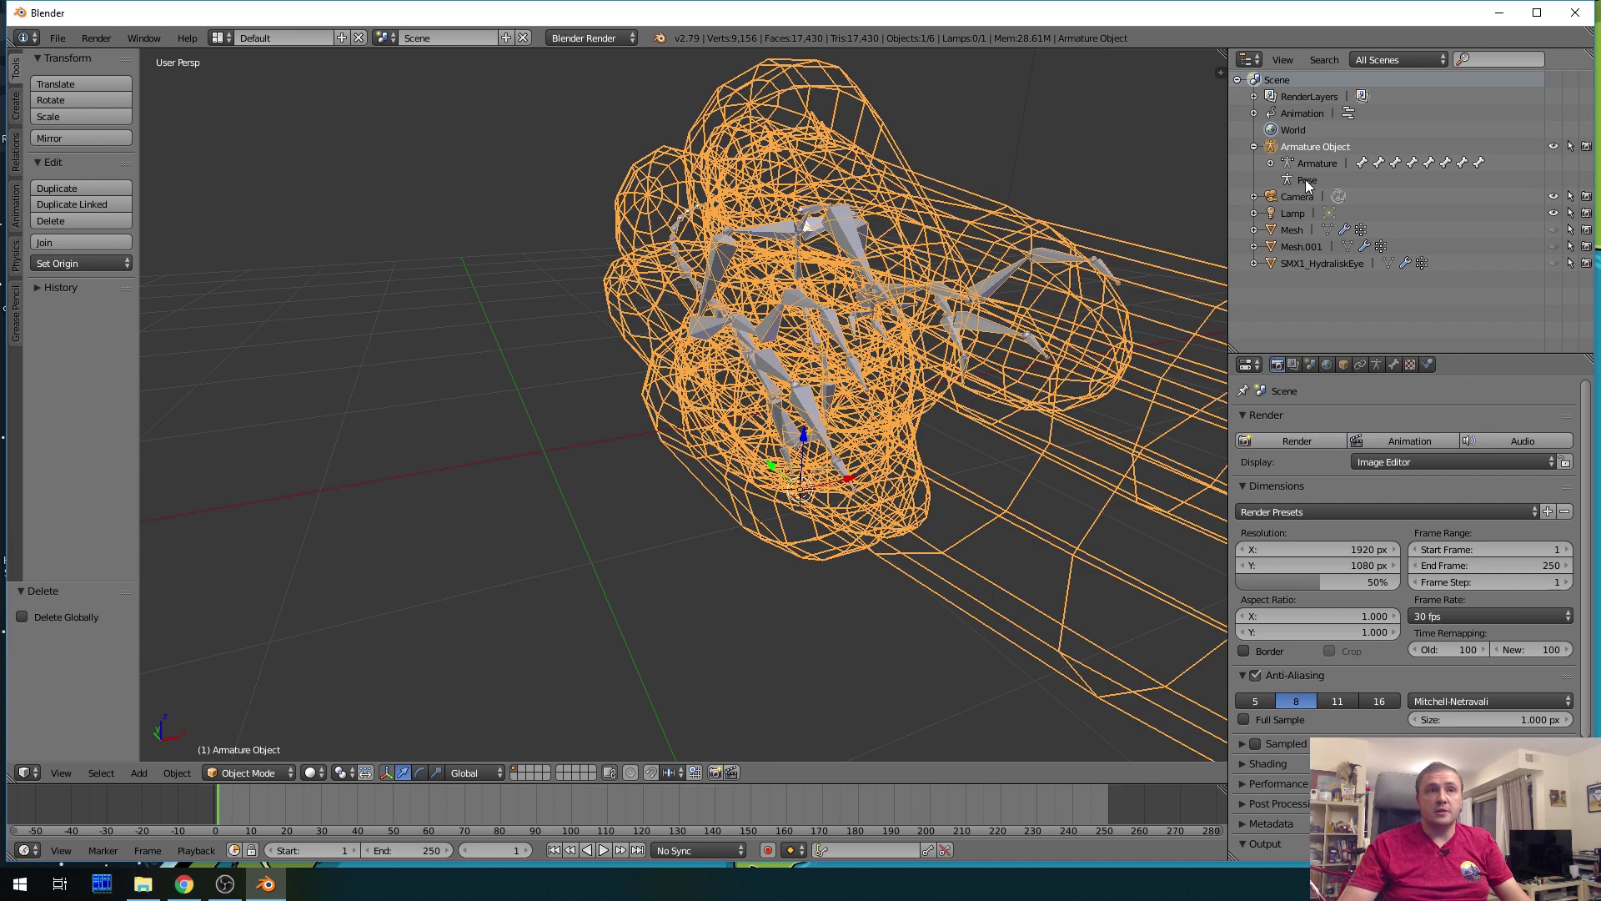
left_click(1309, 182)
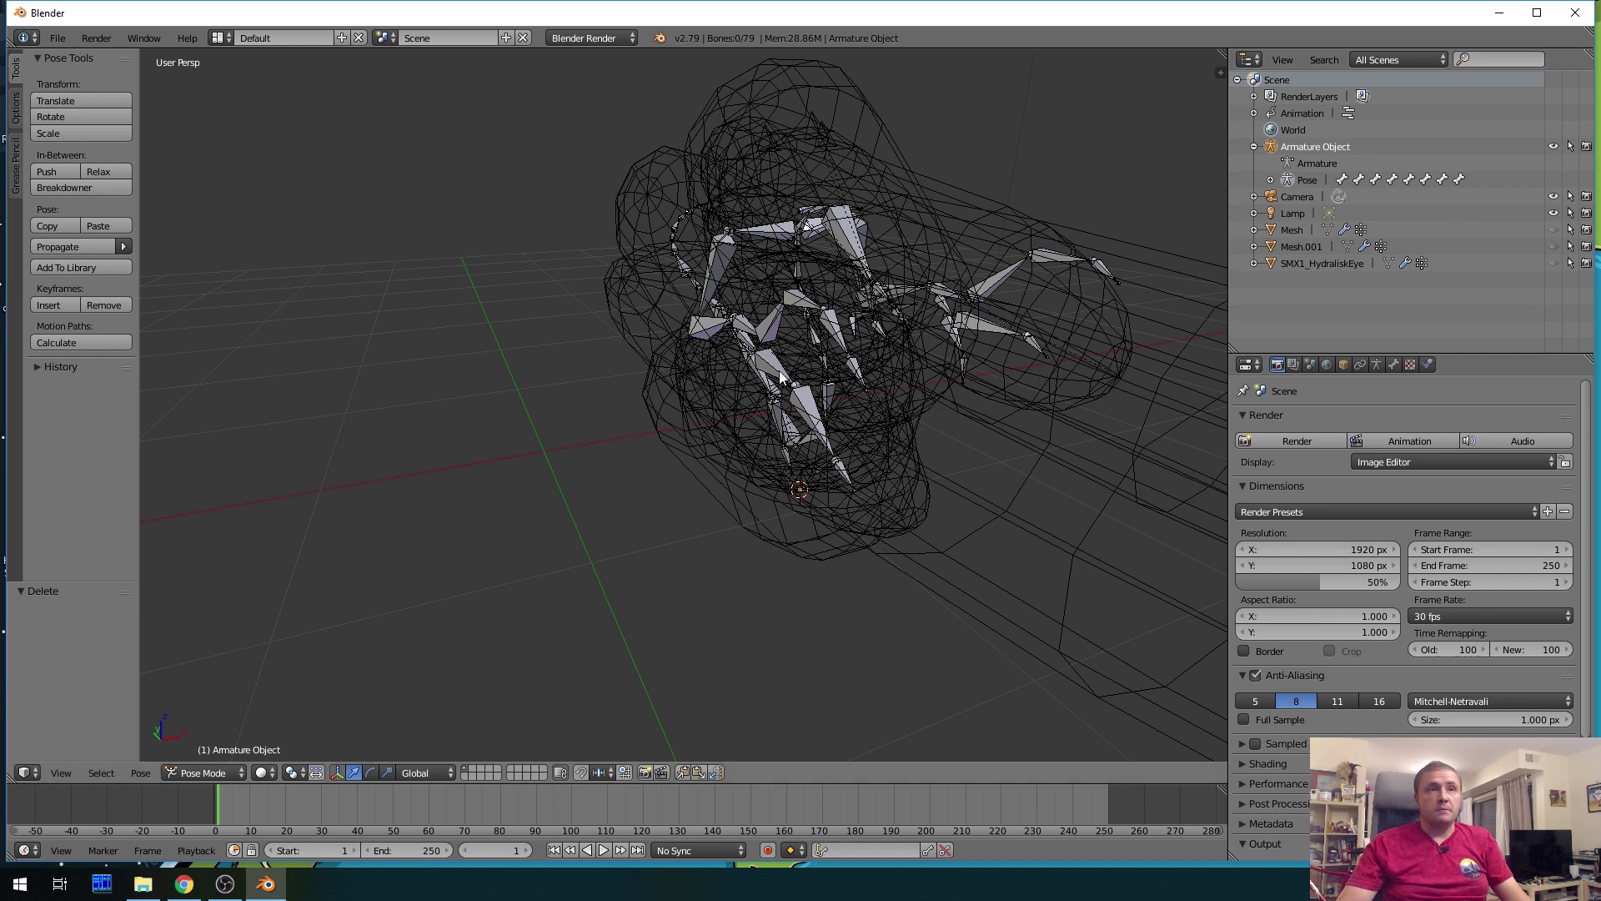
right_click(721, 269)
right_click(717, 246)
right_click(717, 246)
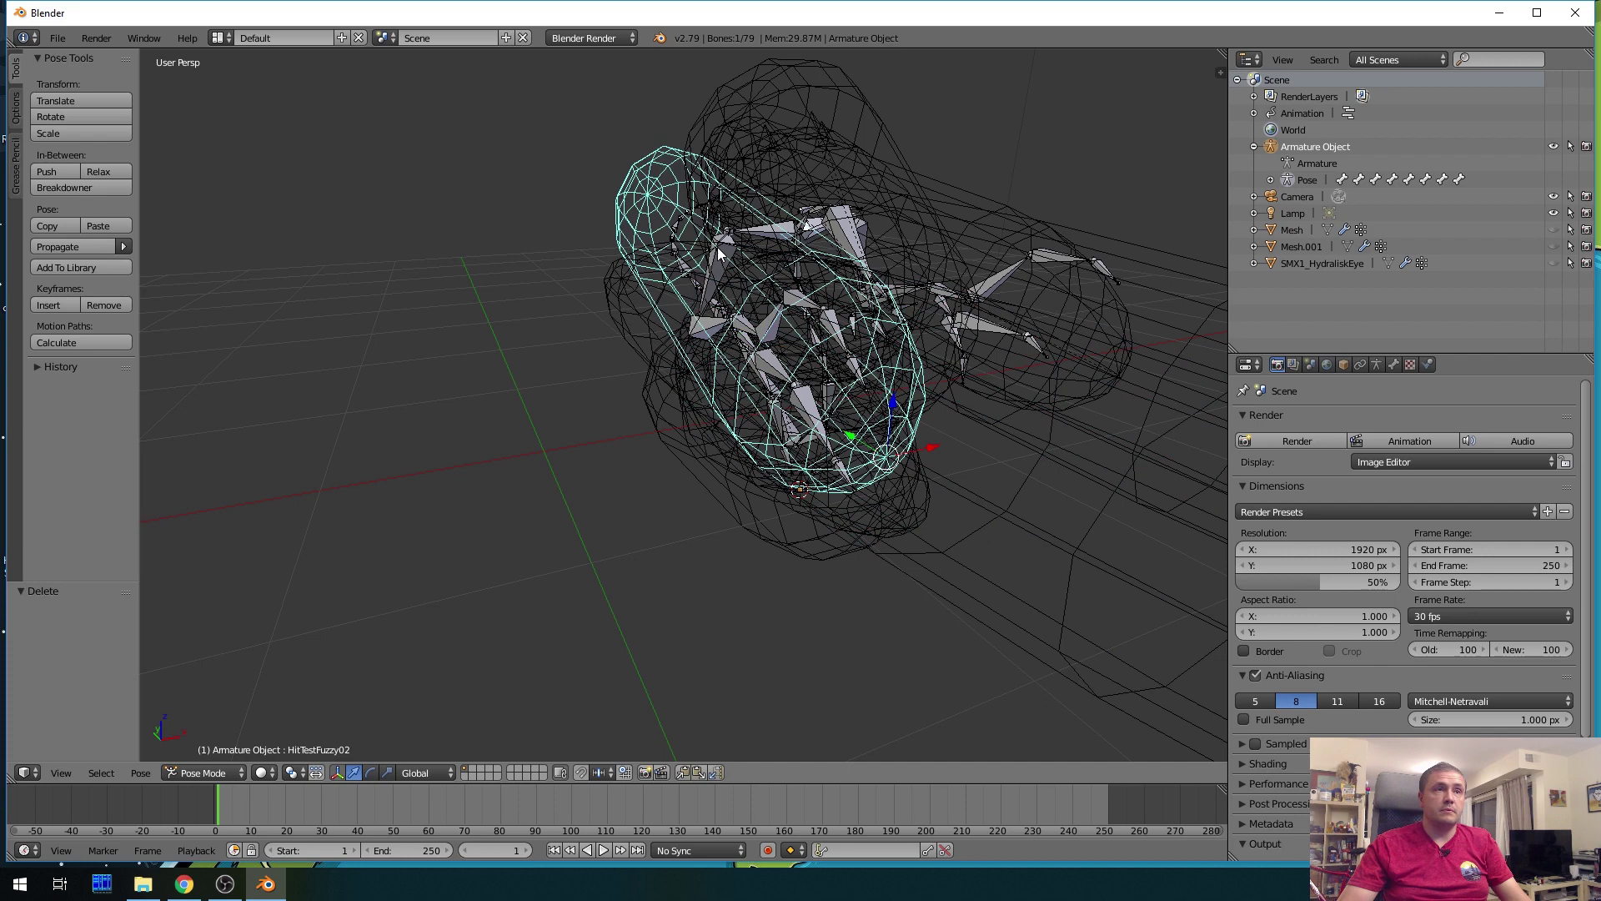
scroll(717, 247, "up", 5)
right_click(768, 92)
scroll(765, 89, "down", 5)
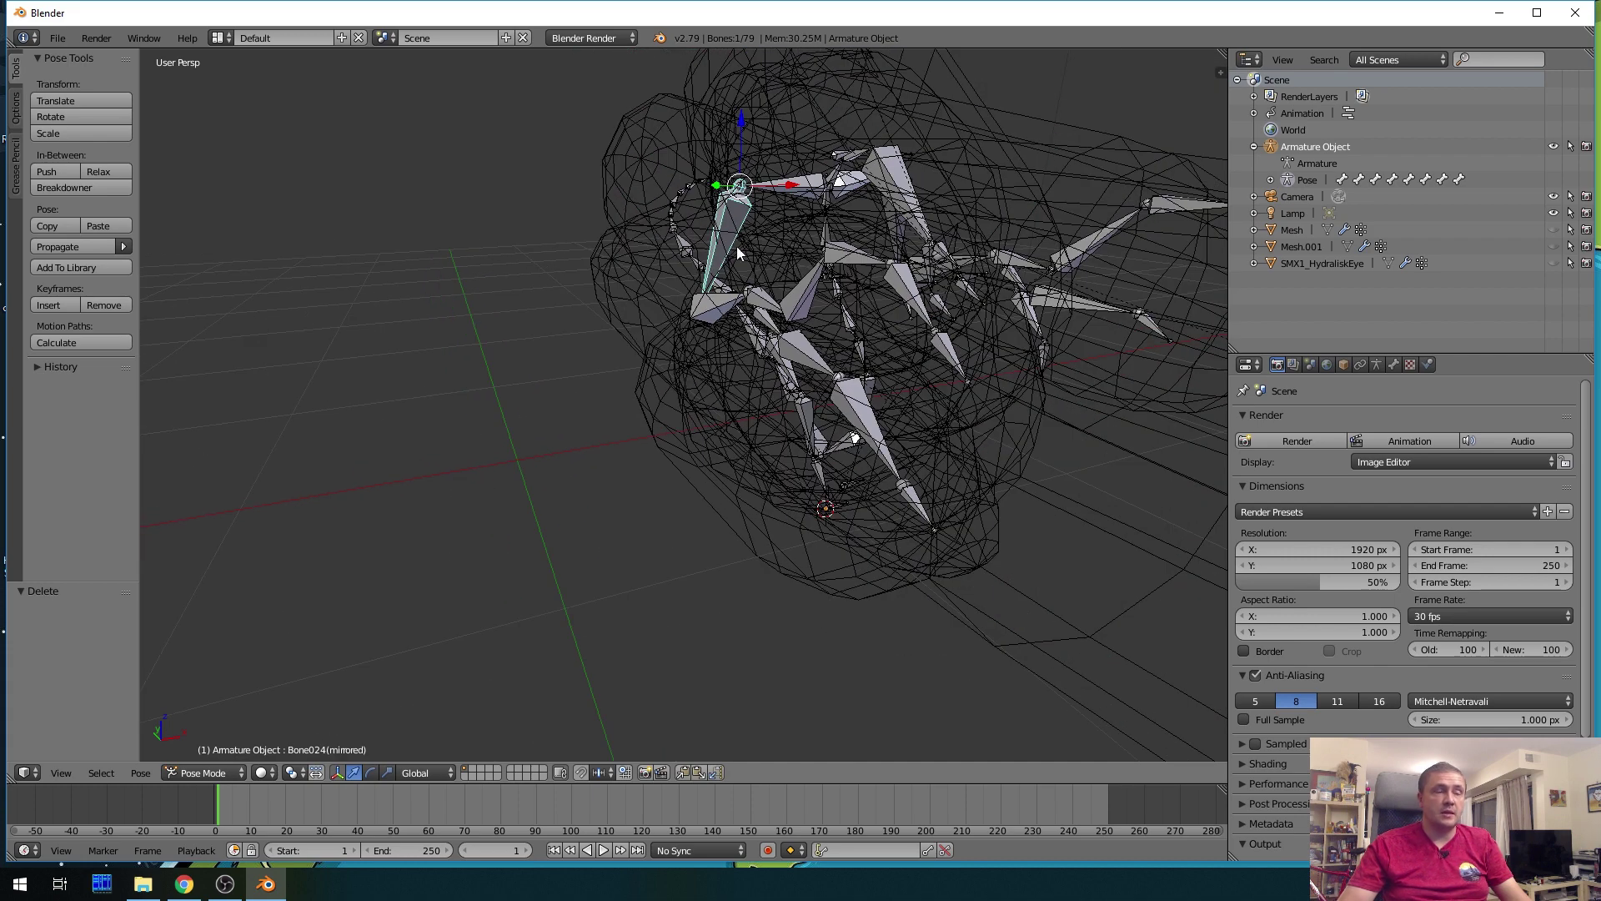
Expand the Pose hierarchy in the outliner through Root to SpineUp01, and select the SpineUp01 bone
middle_click_drag(1143, 105, 1073, 128)
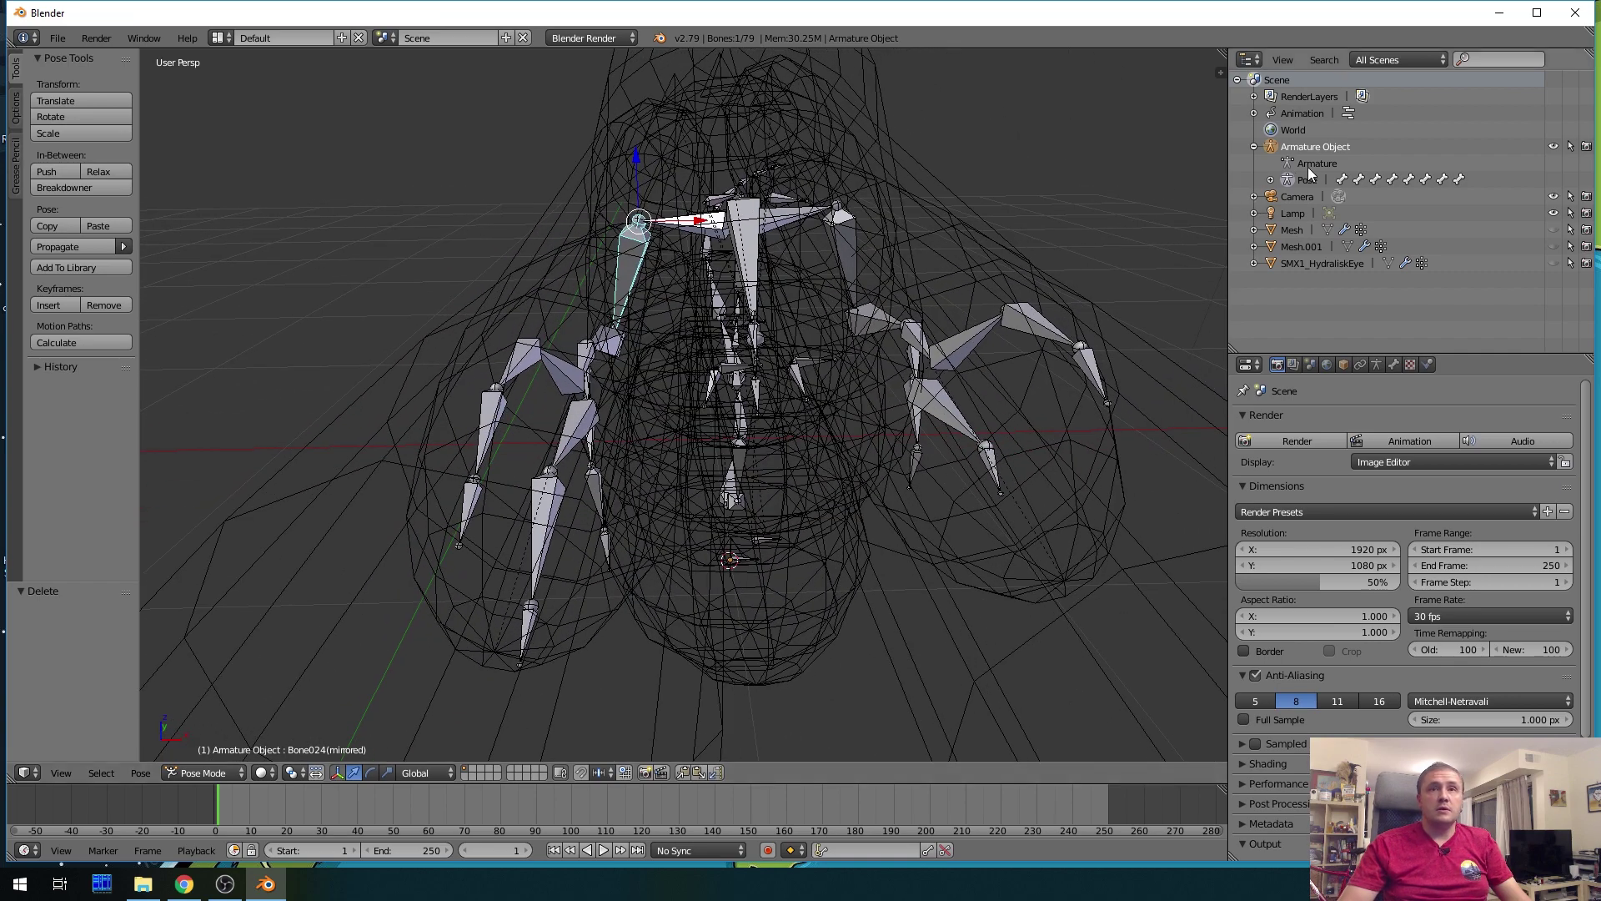
left_click(1271, 180)
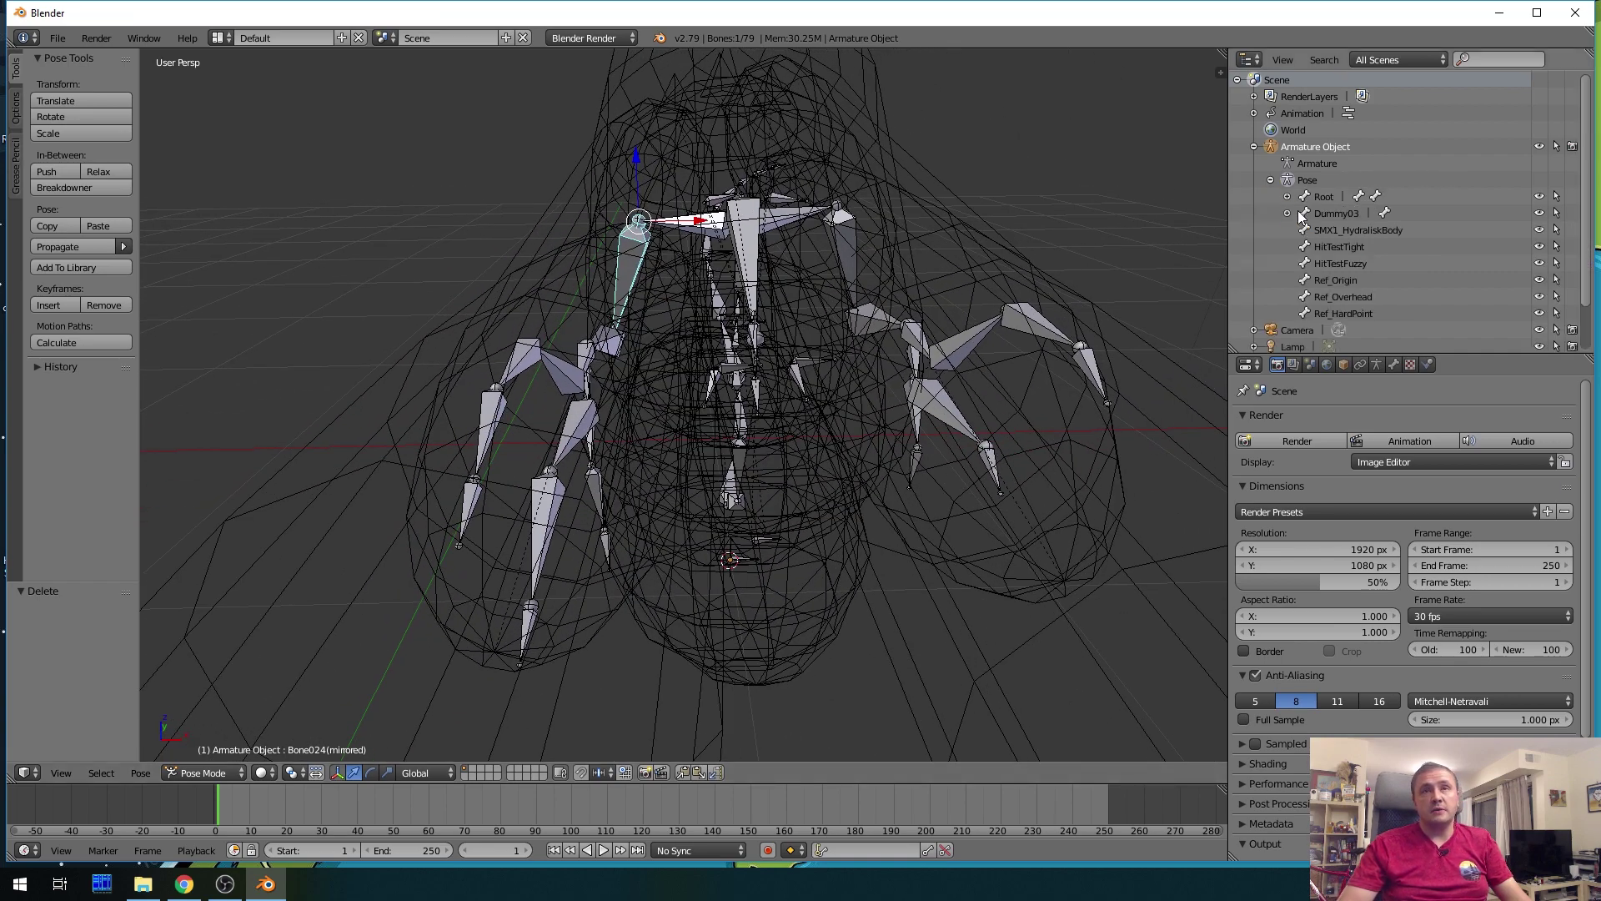
left_click(1286, 197)
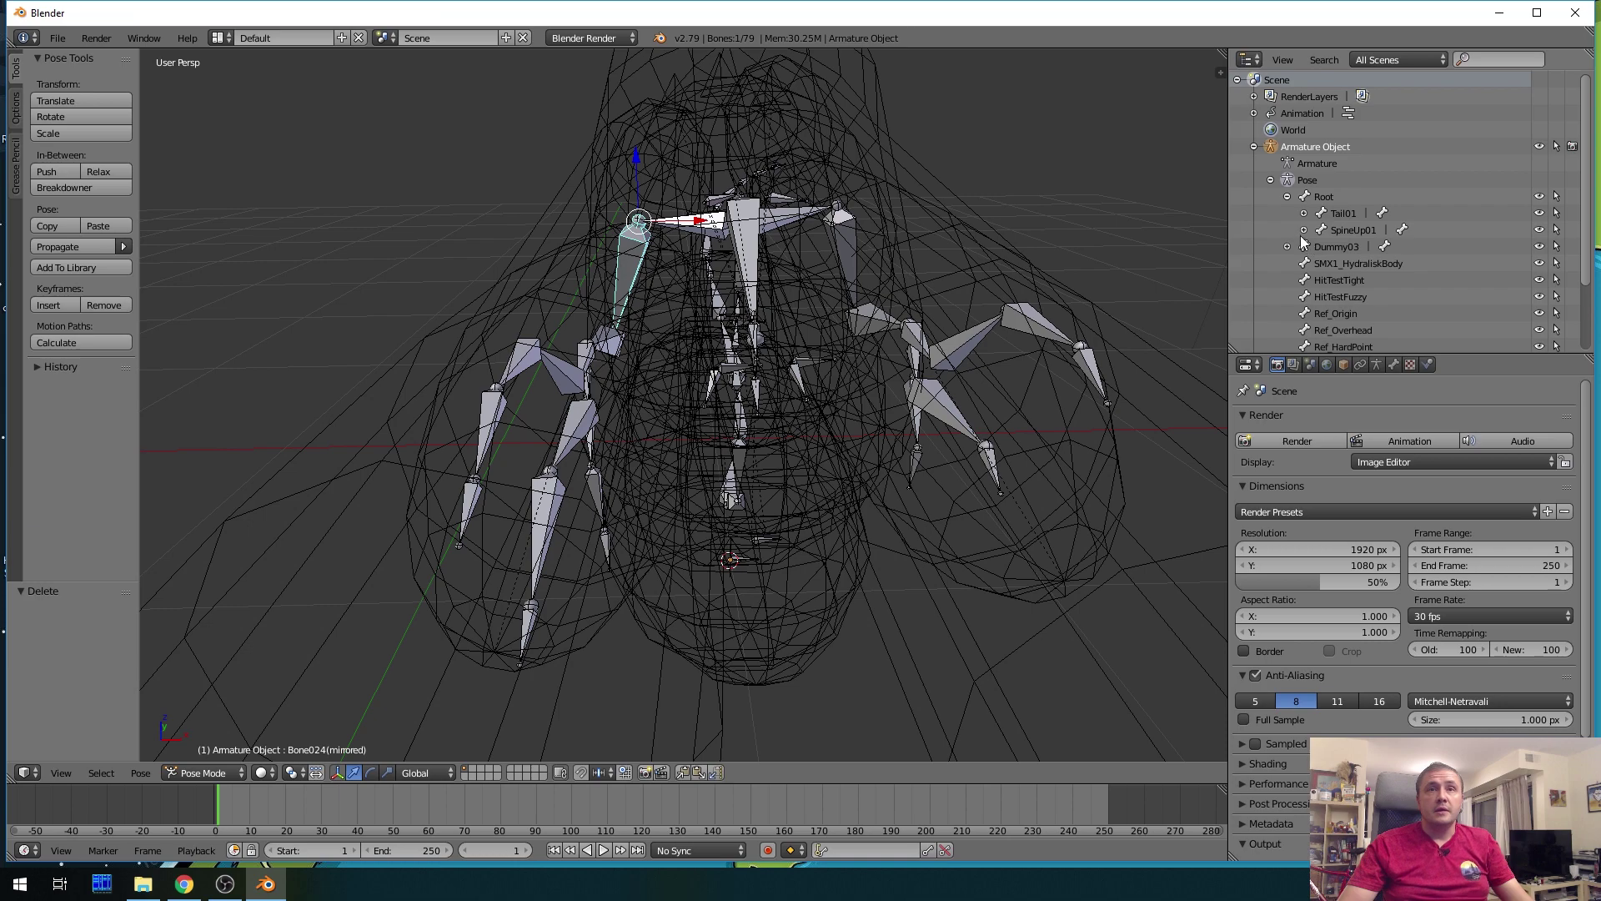
middle_click_drag(1151, 222, 1021, 209)
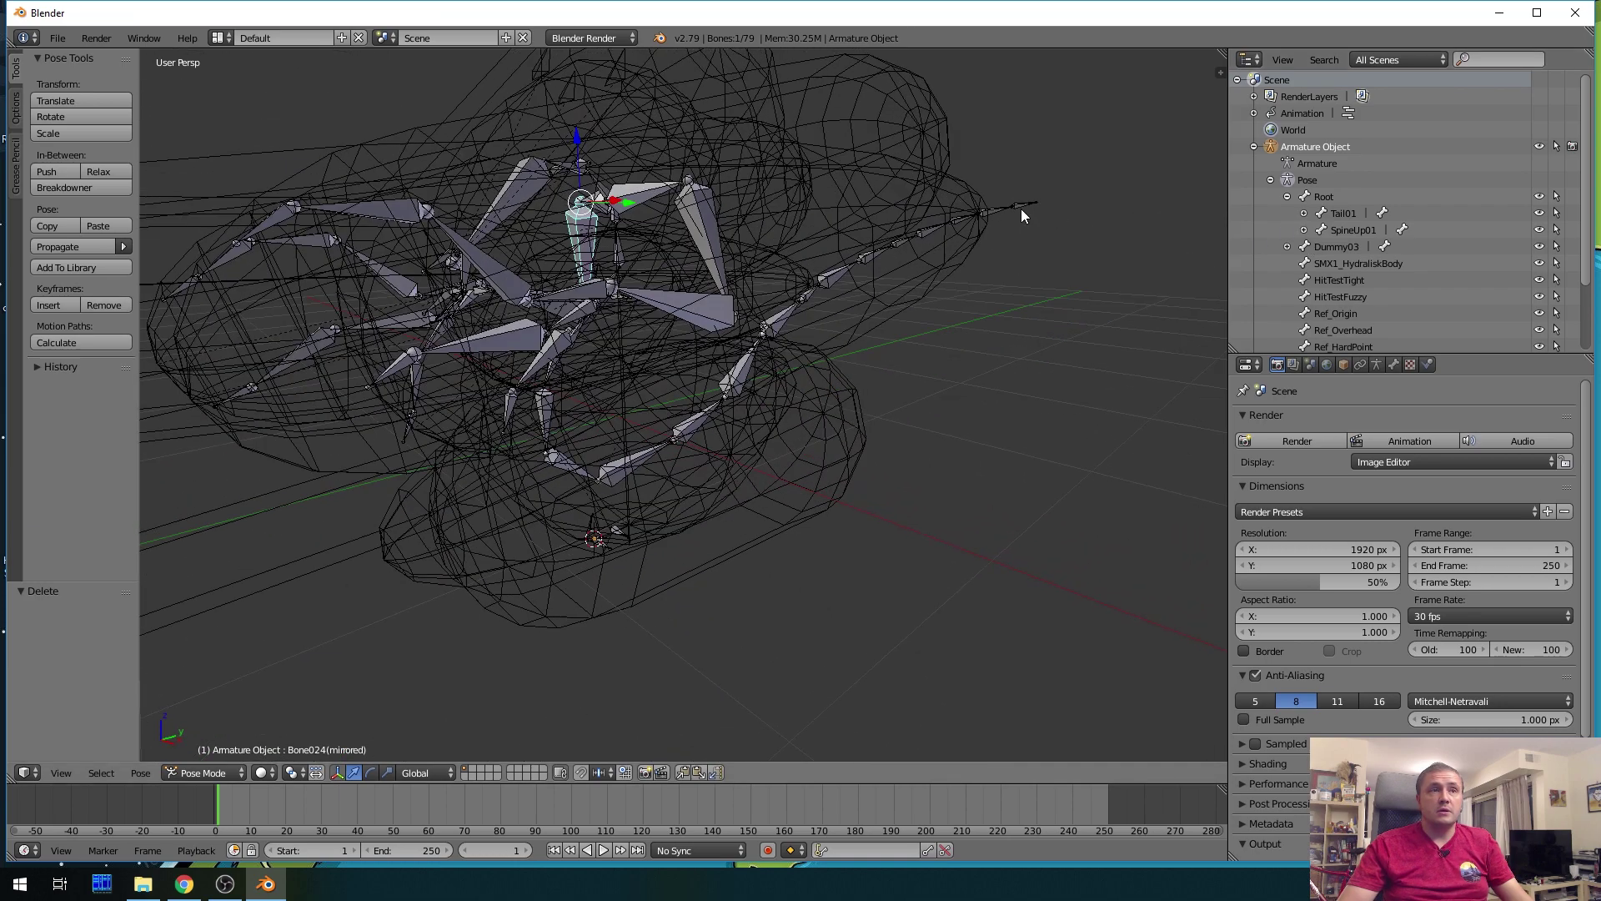
left_click(1305, 230)
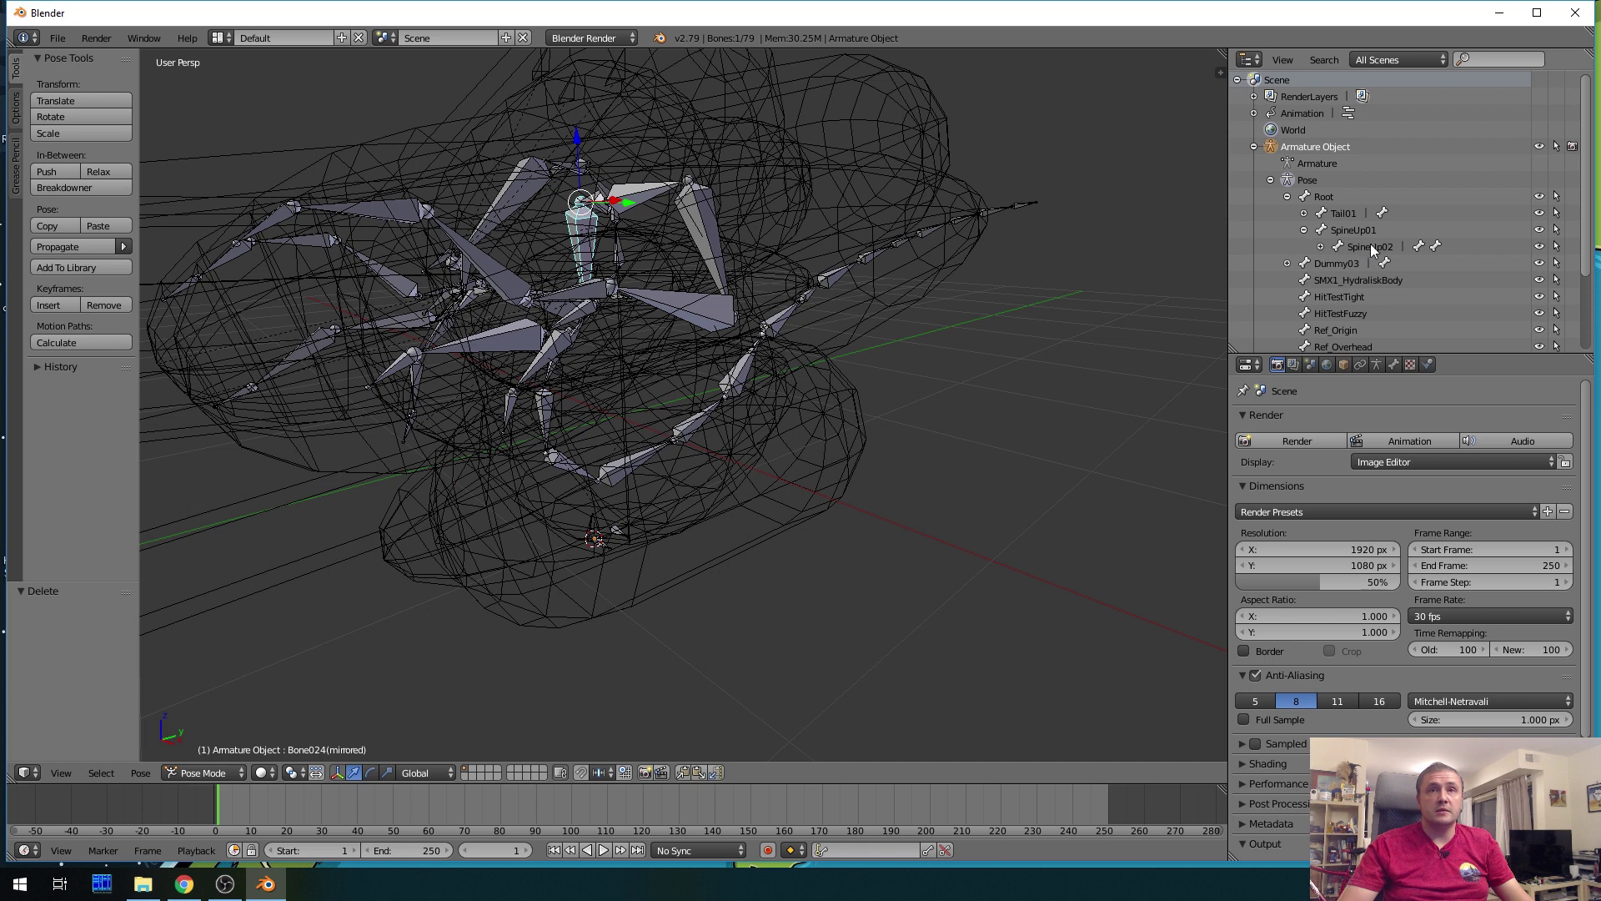
left_click(1352, 232)
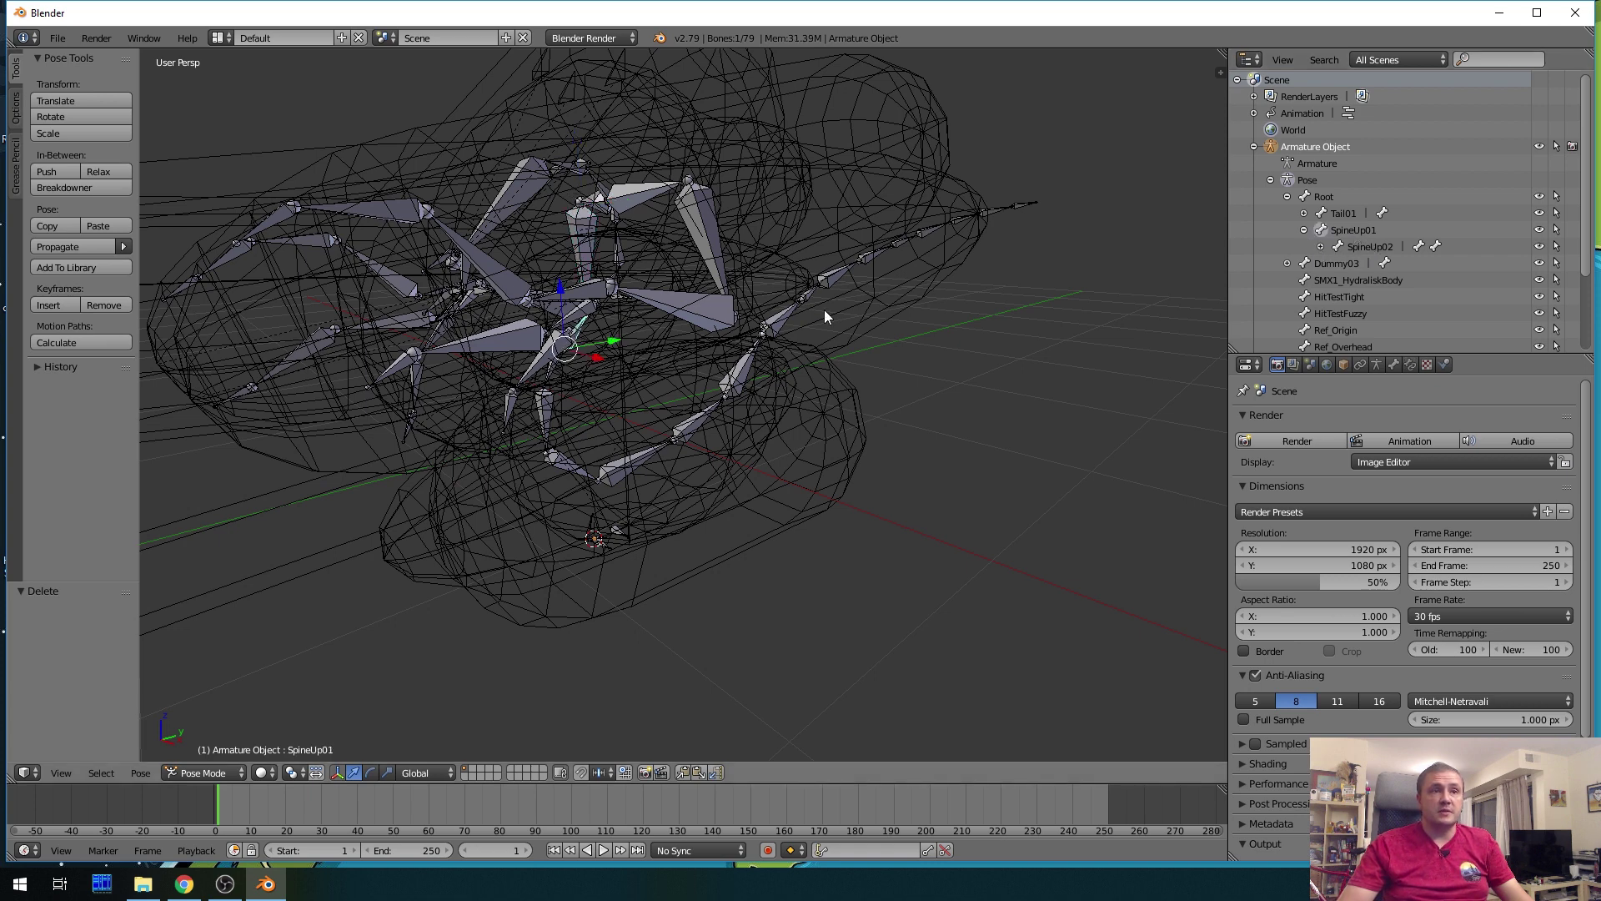
Select SpineUp02, expand it and Bone021 in the bone hierarchy, and select the SpineUp03 bone
left_click(1367, 248)
left_click(1321, 248)
left_click(1338, 264)
left_click(1404, 281)
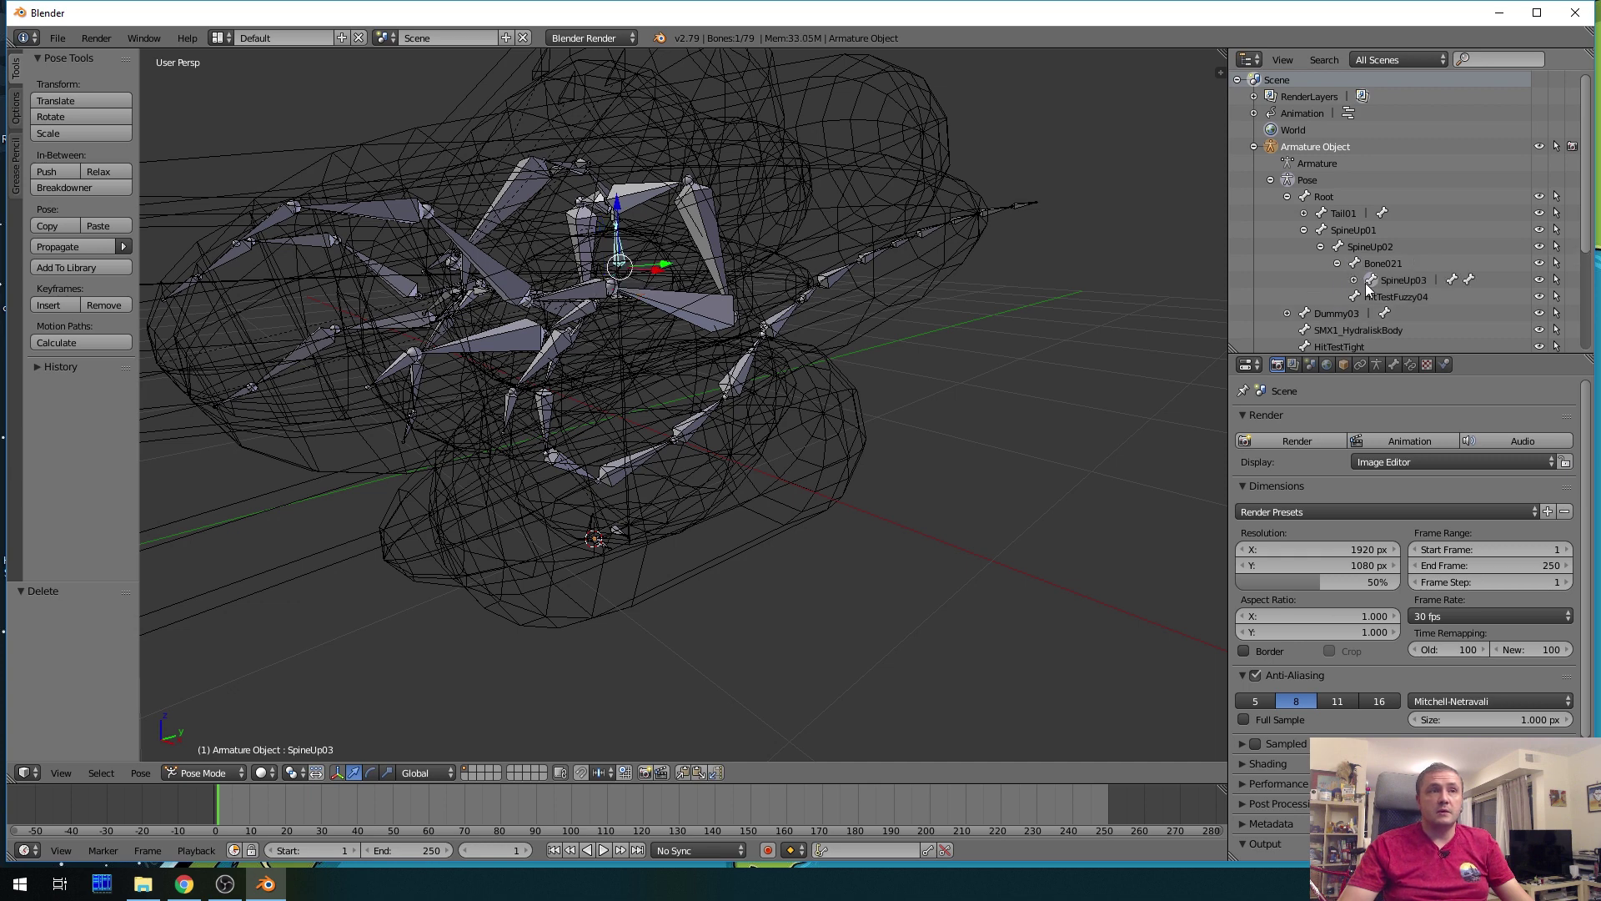
Expand SpineUp03 in the bone hierarchy and hide its Vol_Target bone
left_click(1353, 281)
left_click(1538, 333)
left_click(1538, 332)
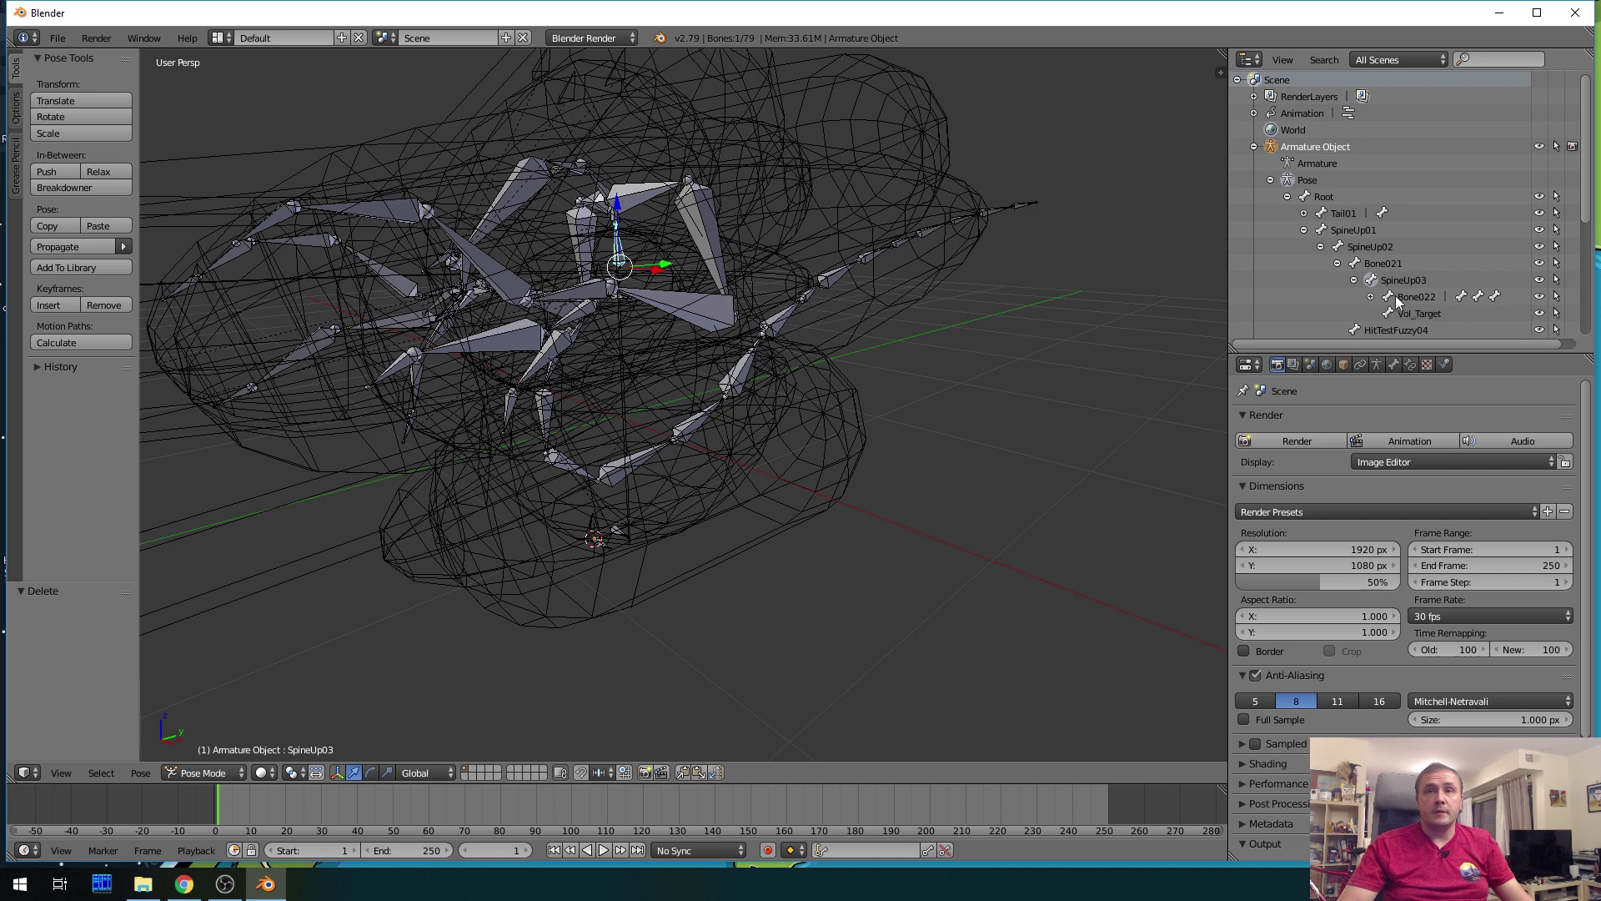
left_click(1538, 313)
Expand Bone022 and select its Neck01 and shoulder bones in turn to identify them, ending on ShoulderRt
left_click(1370, 297)
scroll(1407, 300, "down", 1)
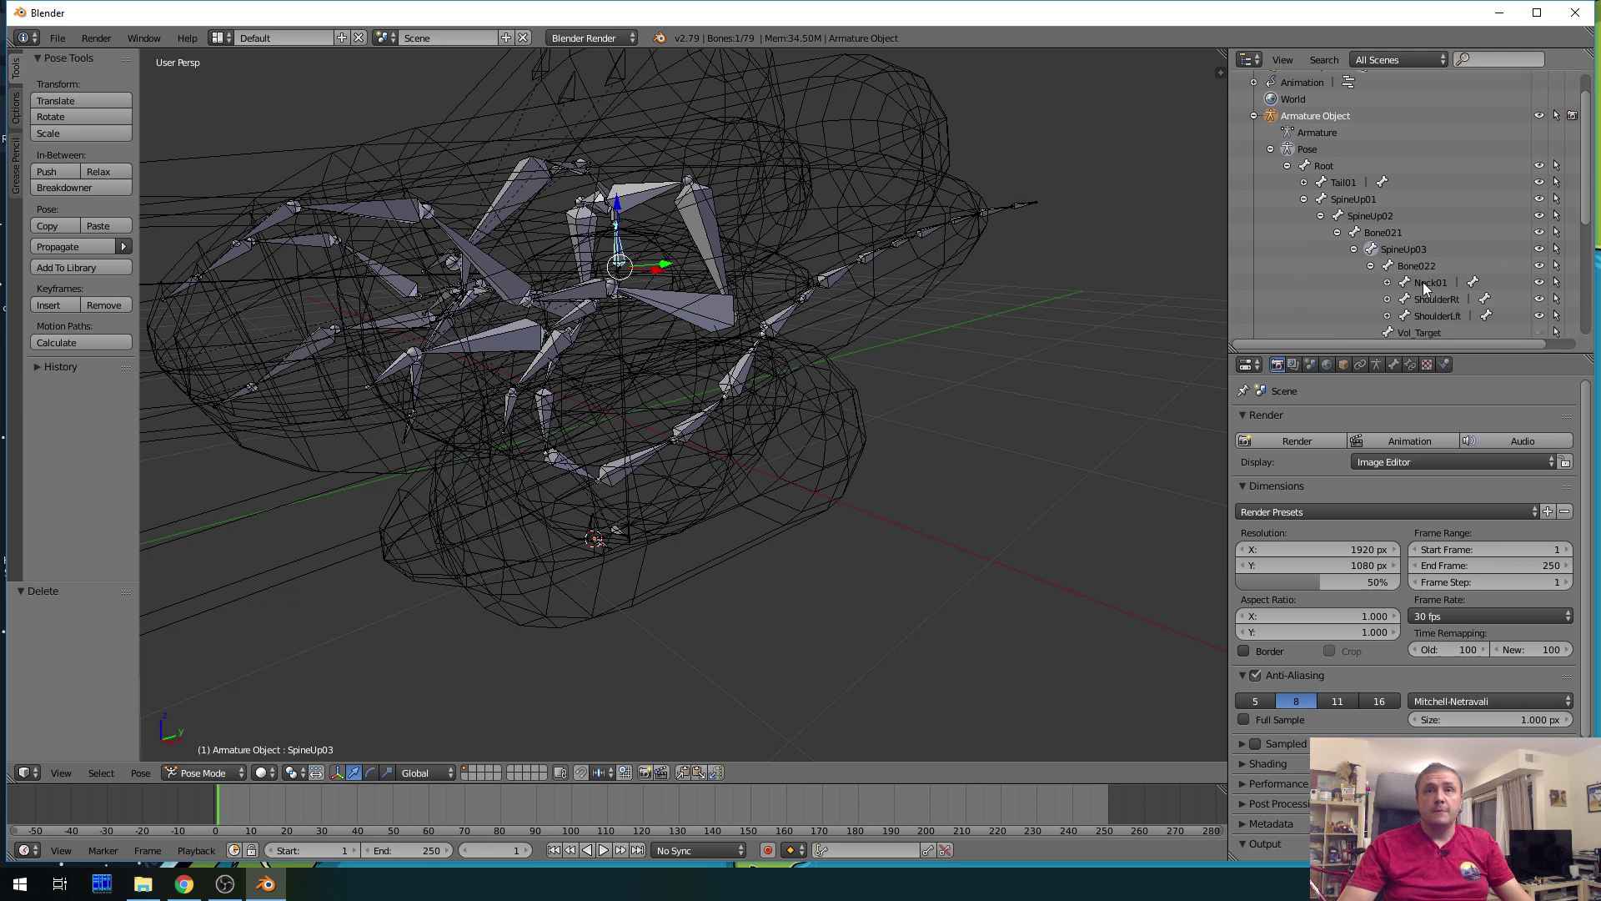
left_click(1422, 281)
left_click(1426, 303)
left_click(1429, 315)
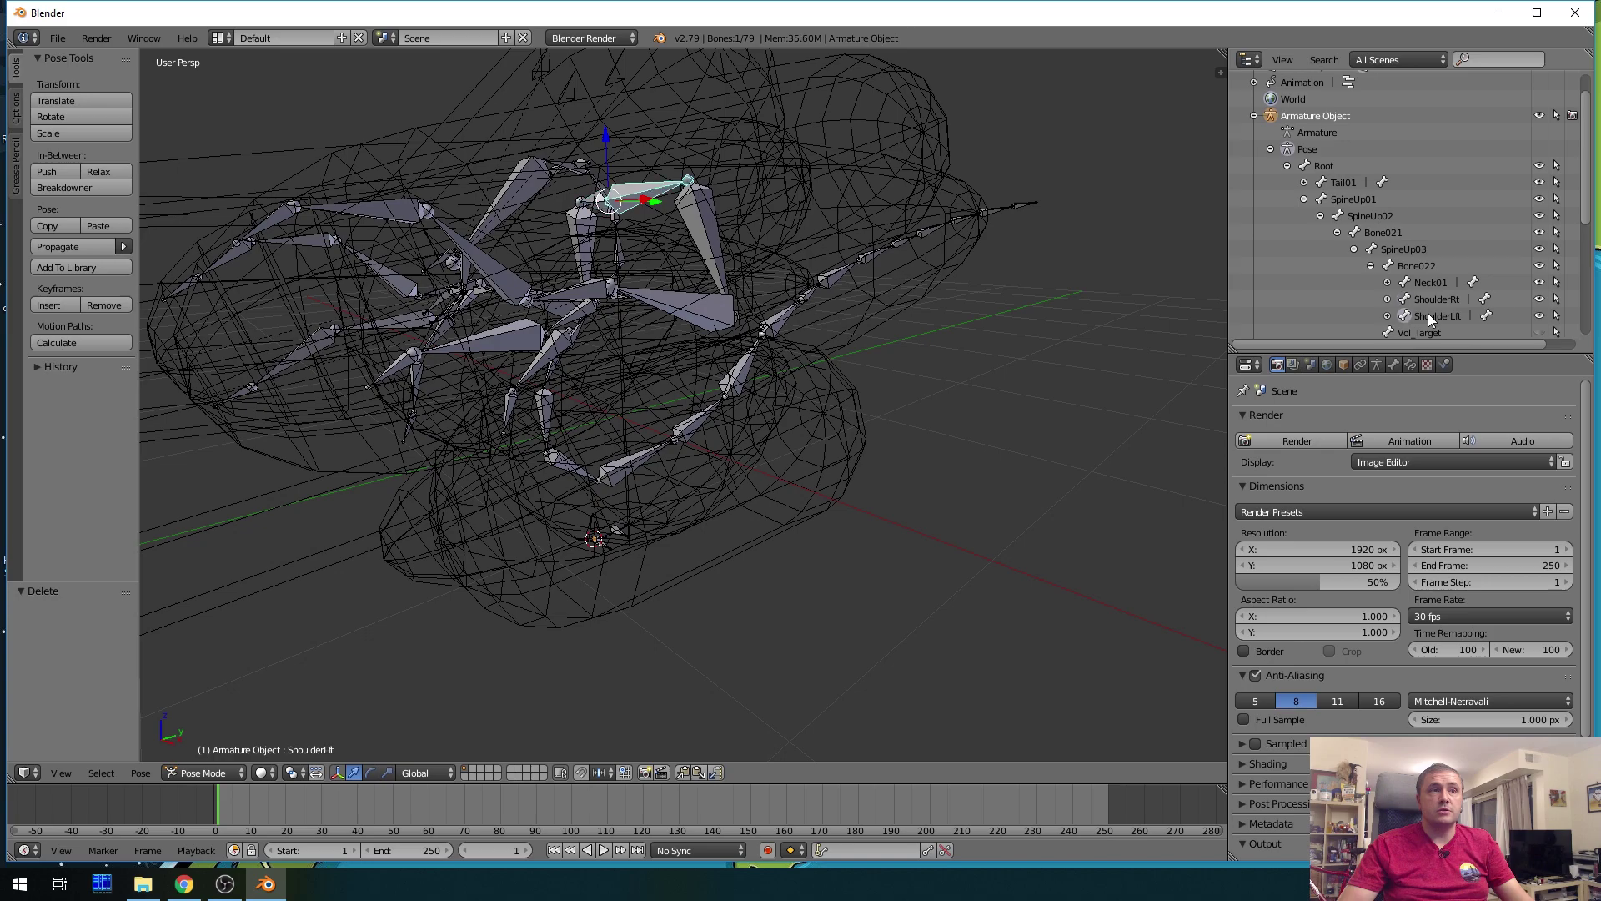
left_click(1432, 300)
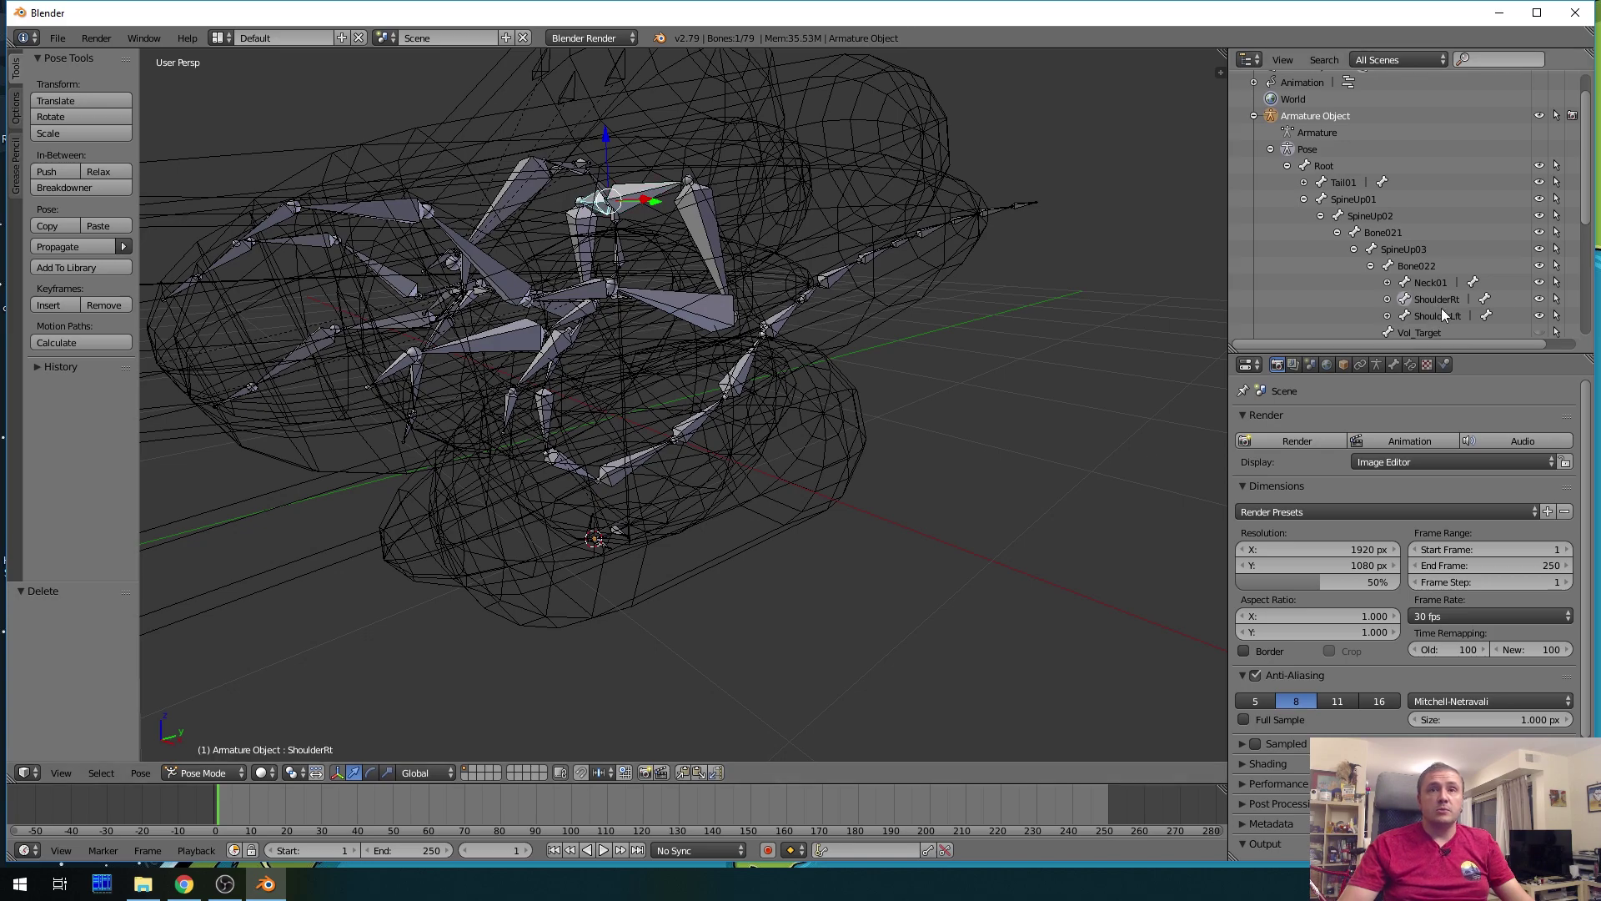
Rotate the ShoulderRt bone with Trackball rotation by about -61.9° and -16.6° to raise the right arm
middle_click_drag(1002, 462, 1011, 173)
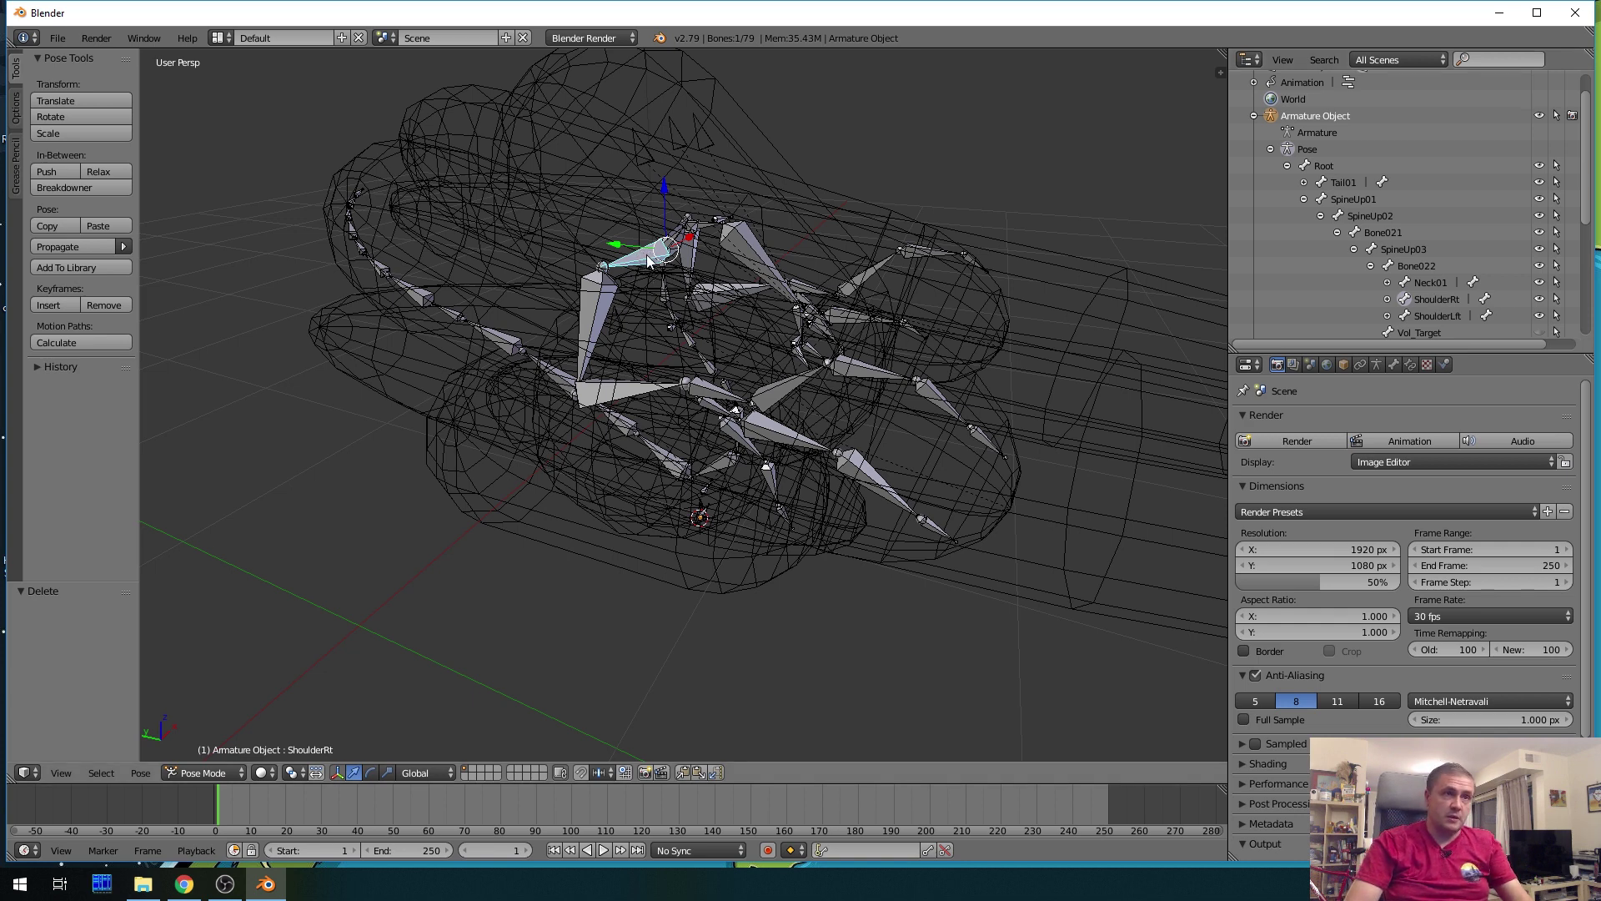
key("r")
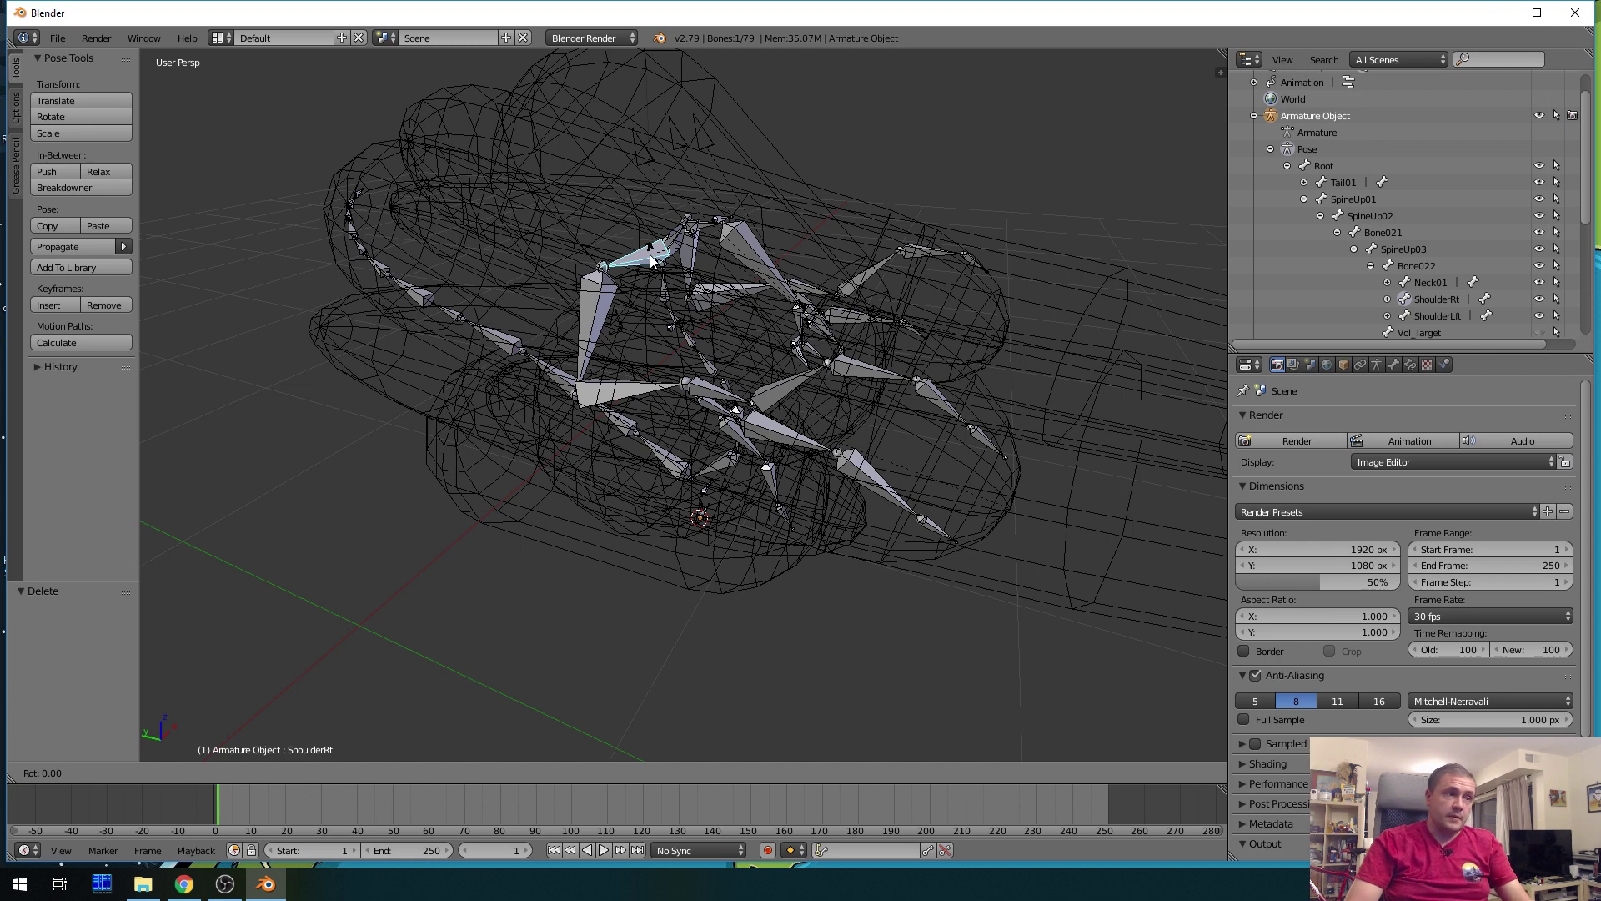
key("r")
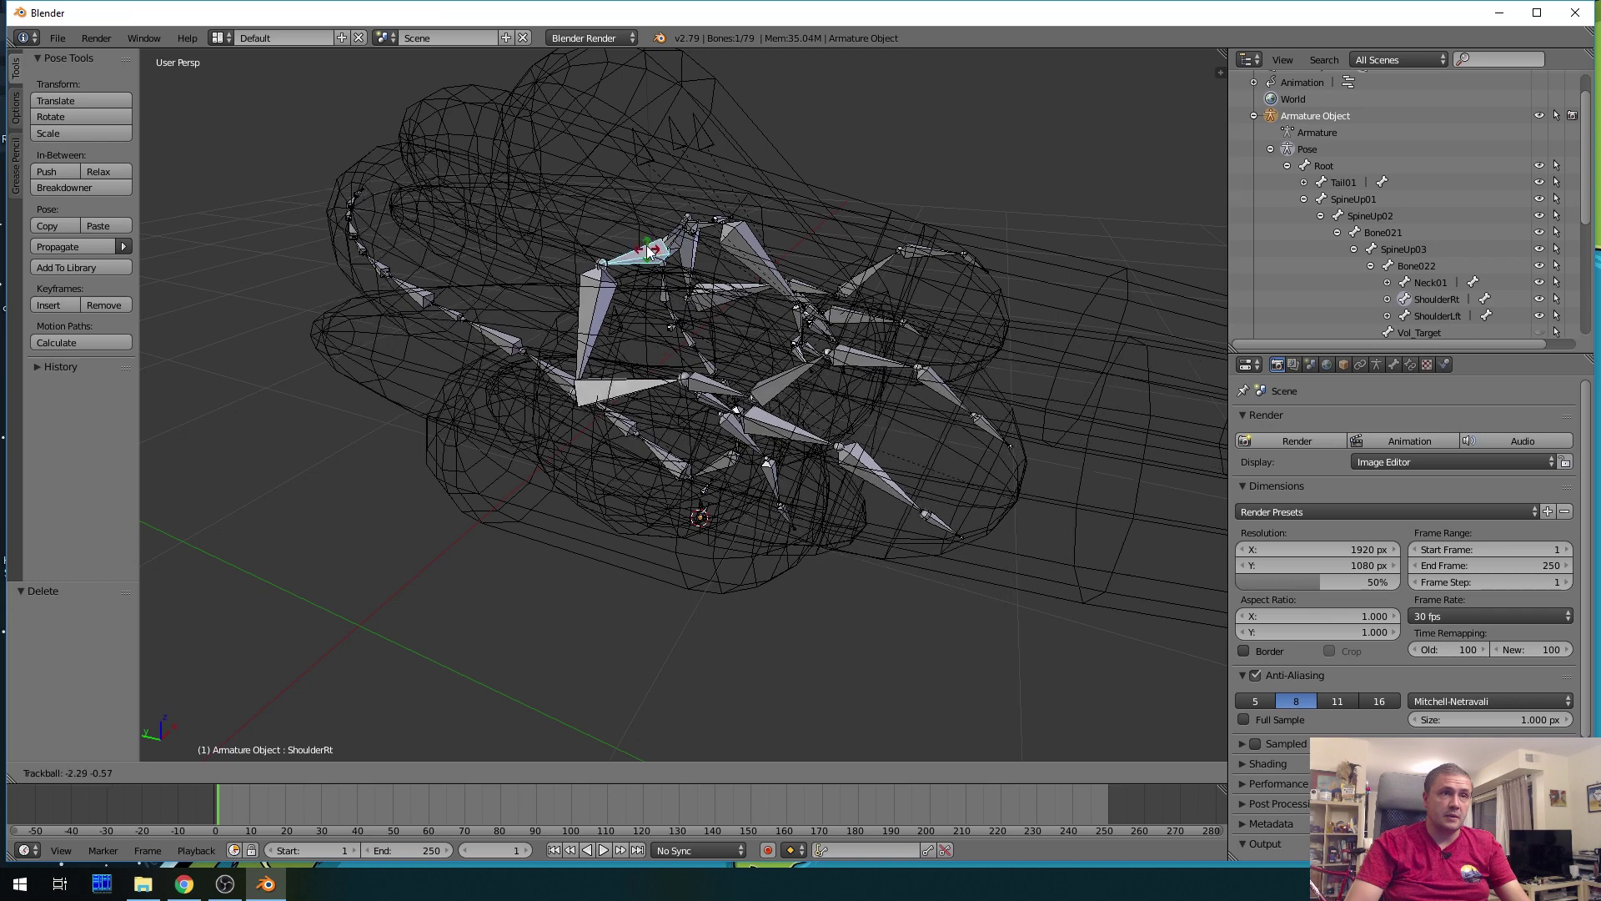
key("r")
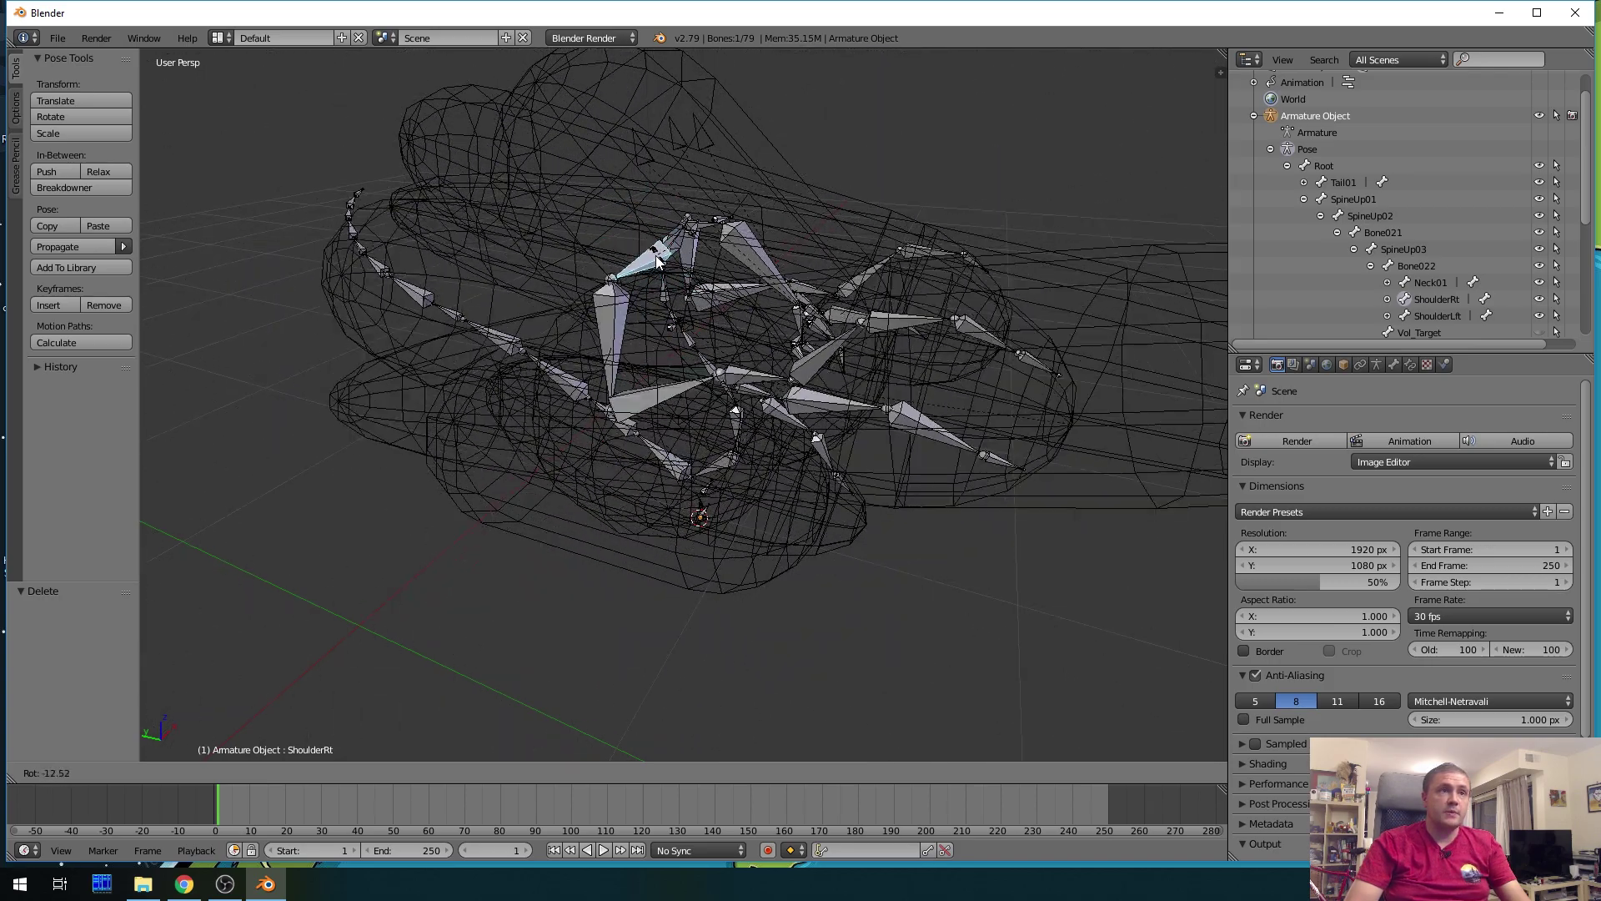
key("r")
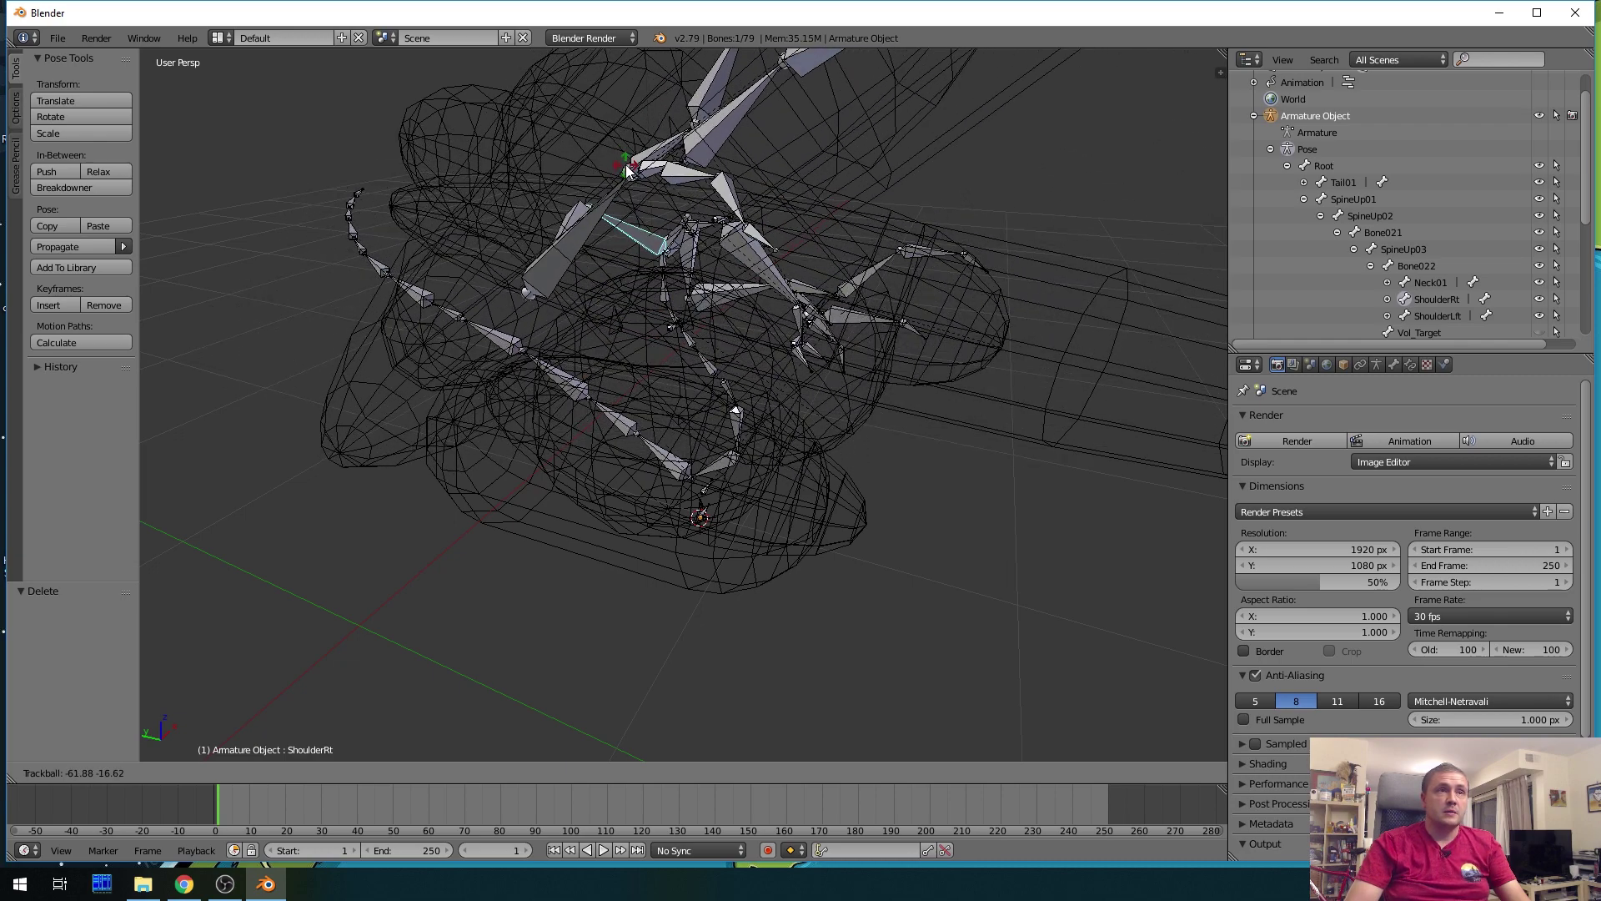
left_click(627, 170)
Adjust the ShoulderRt bone with a further Trackball rotation of about -9.2° and 0.6°
middle_click_drag(823, 313, 1043, 446)
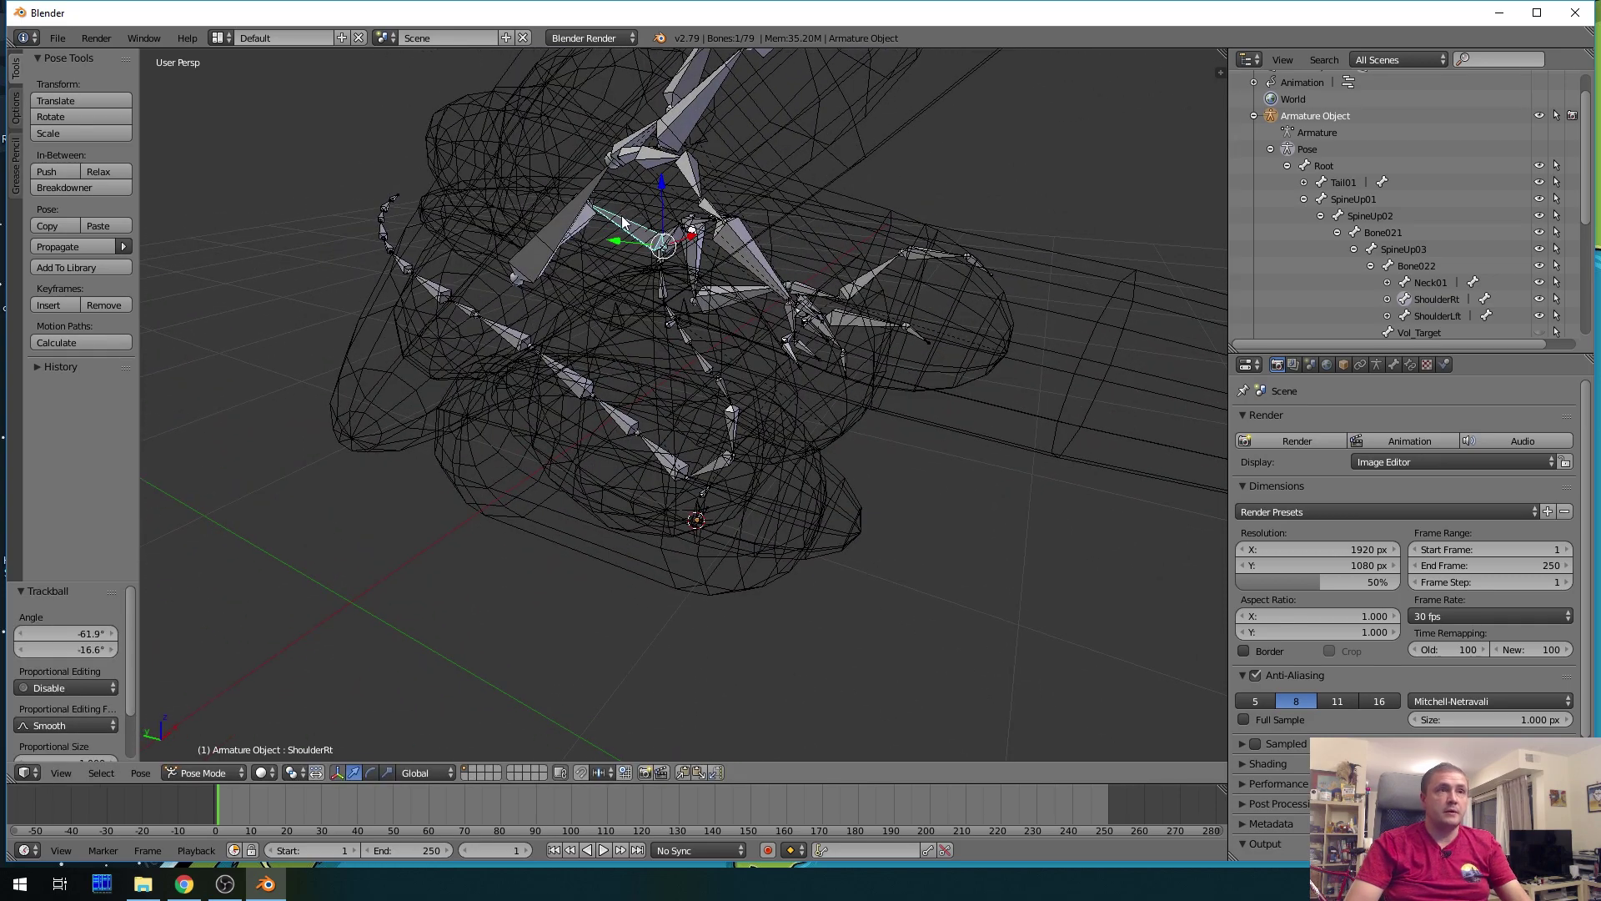
key("r")
key("r")
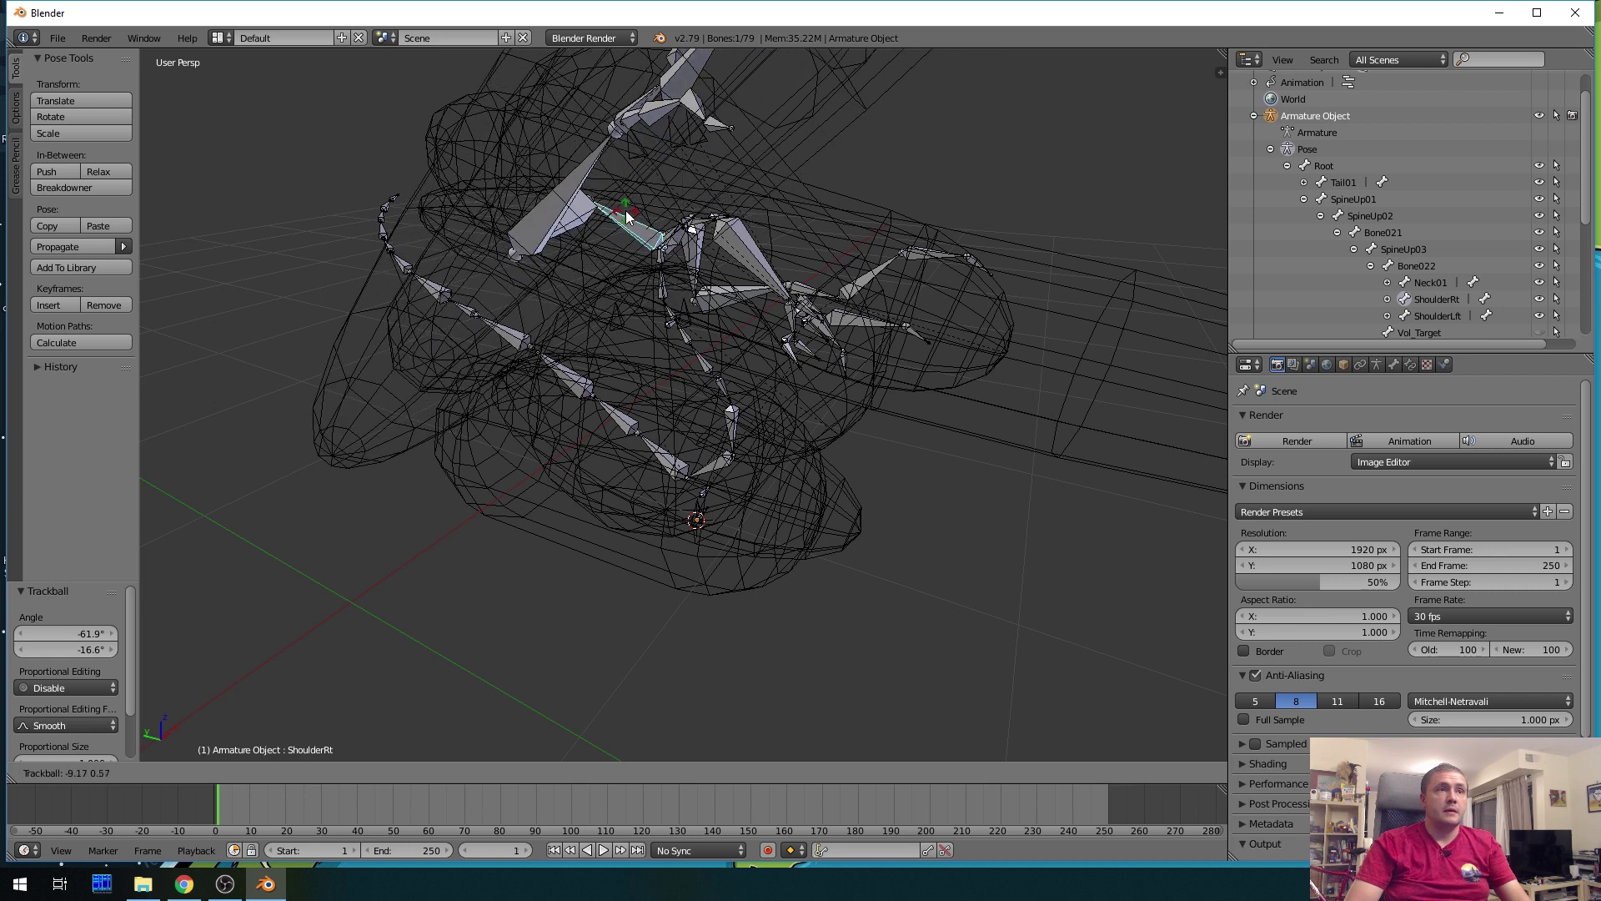
left_click(627, 216)
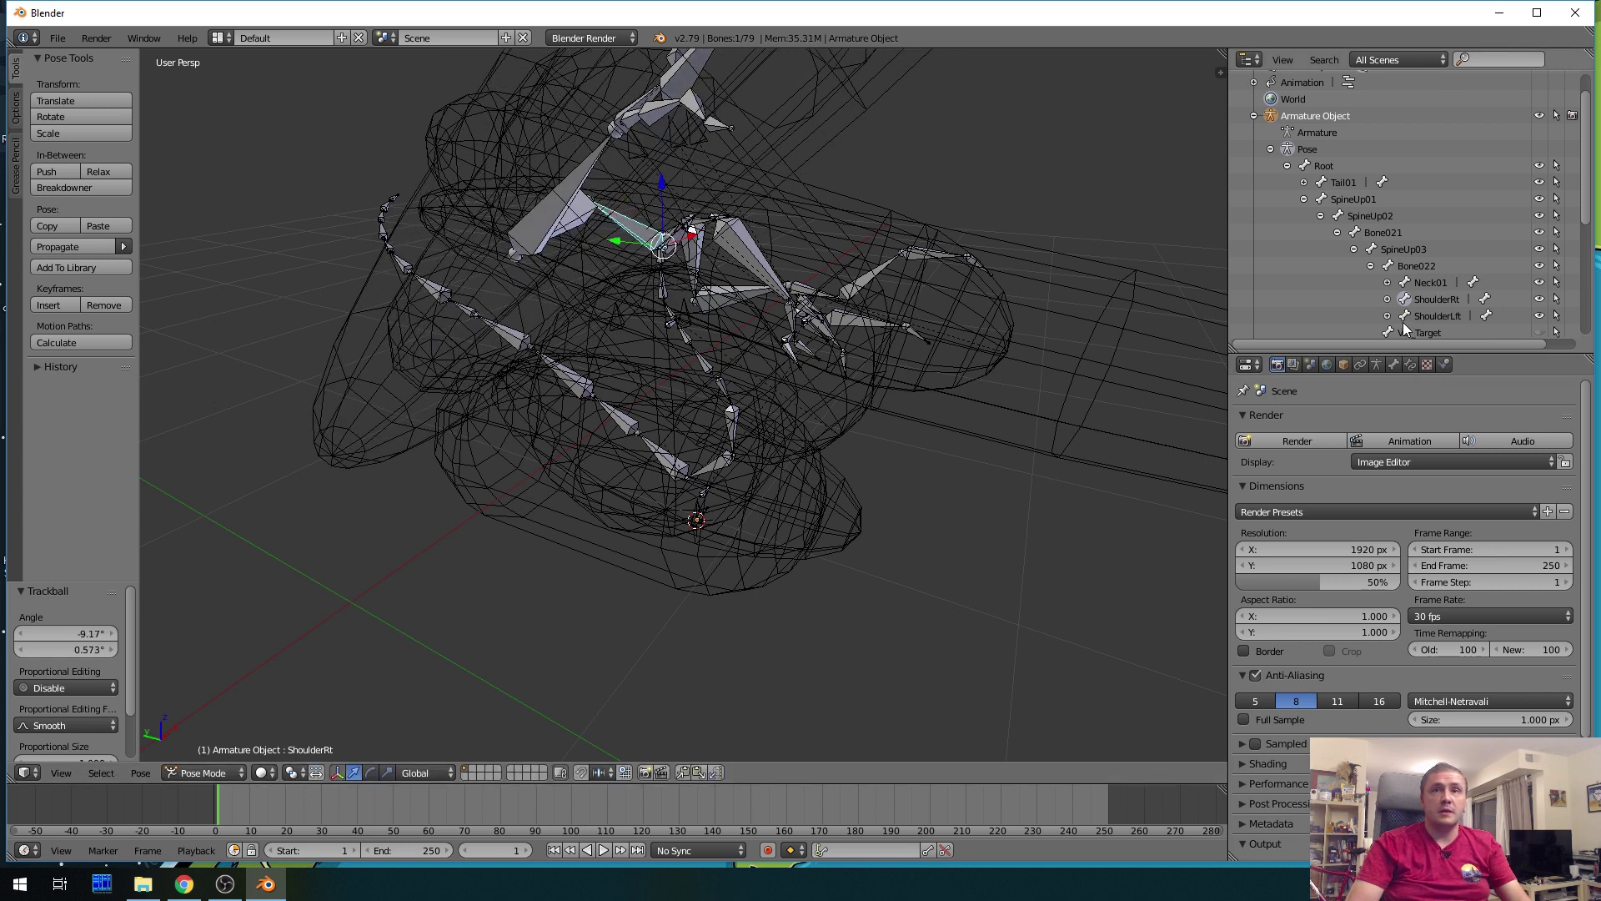
Select Bone024(mirrored) in the right arm, rotate it about -22.8° and move it slightly
right_click(583, 215)
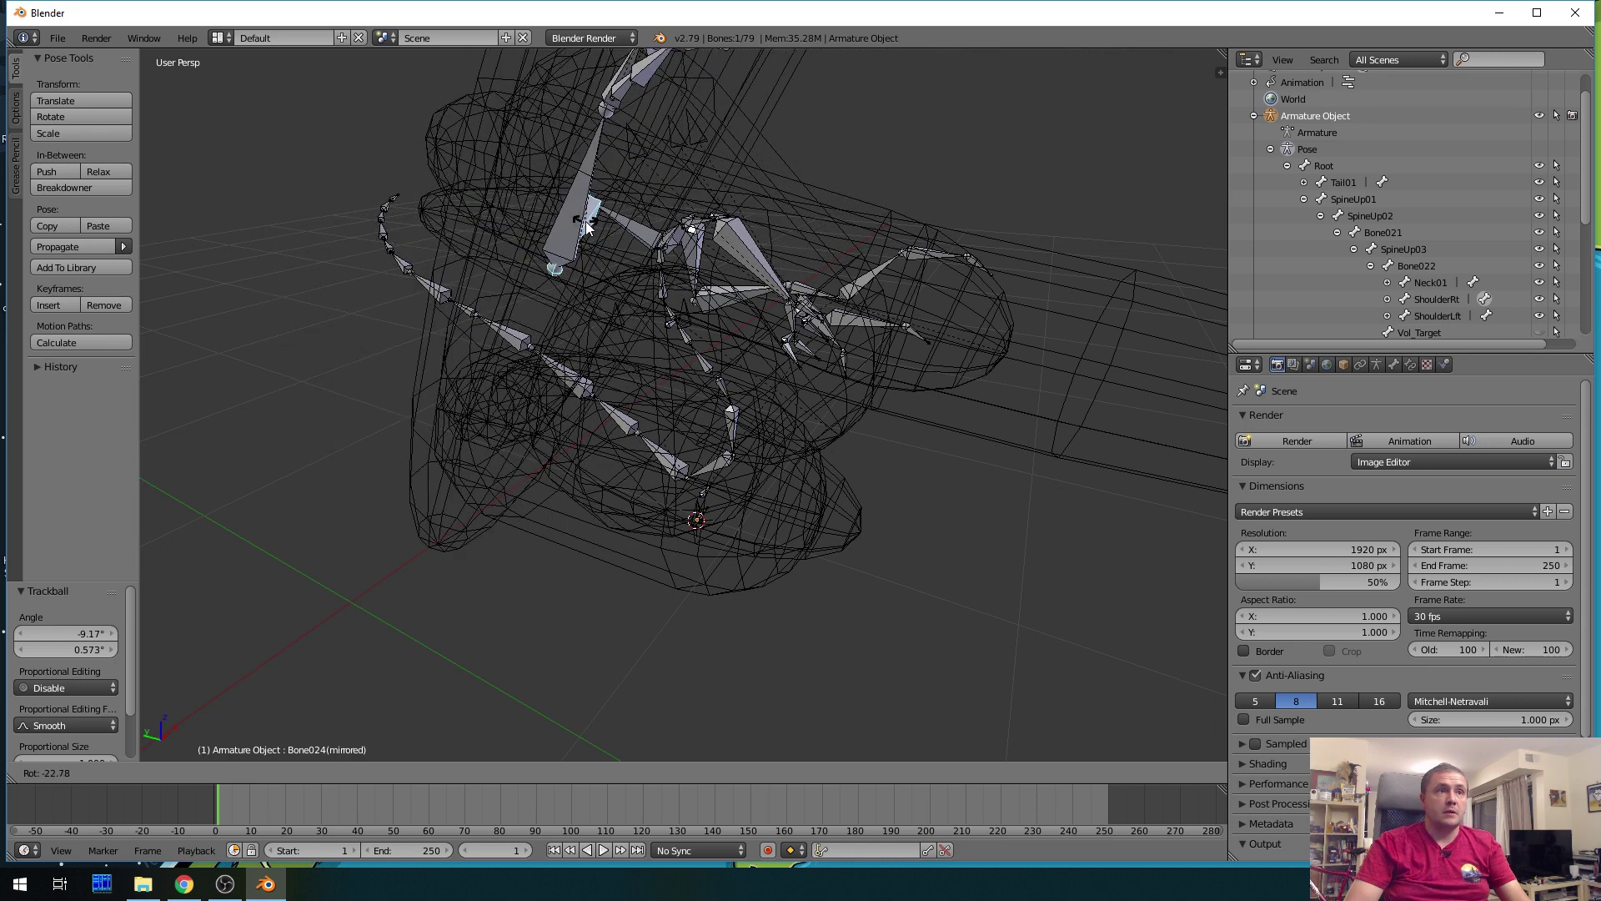
left_click(585, 222)
scroll(1003, 447, "down", 2)
key("g")
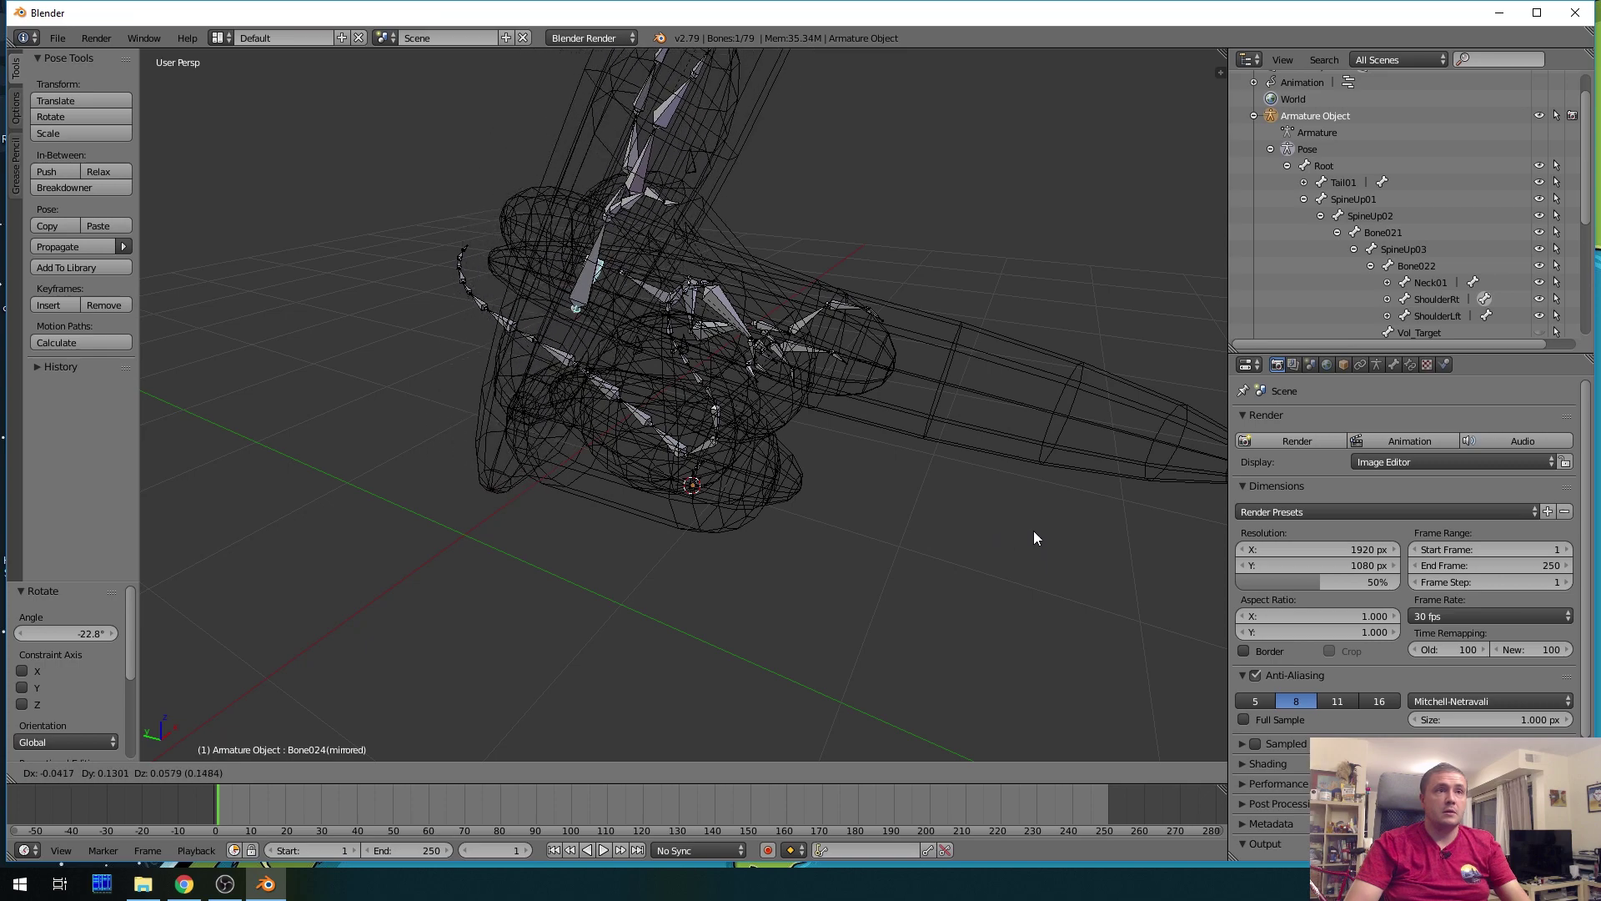
left_click(1029, 523)
Select the ShoulderLft bone and rotate it about -6° in the front-facing view
middle_click_drag(1029, 522, 988, 477)
left_click(1427, 317)
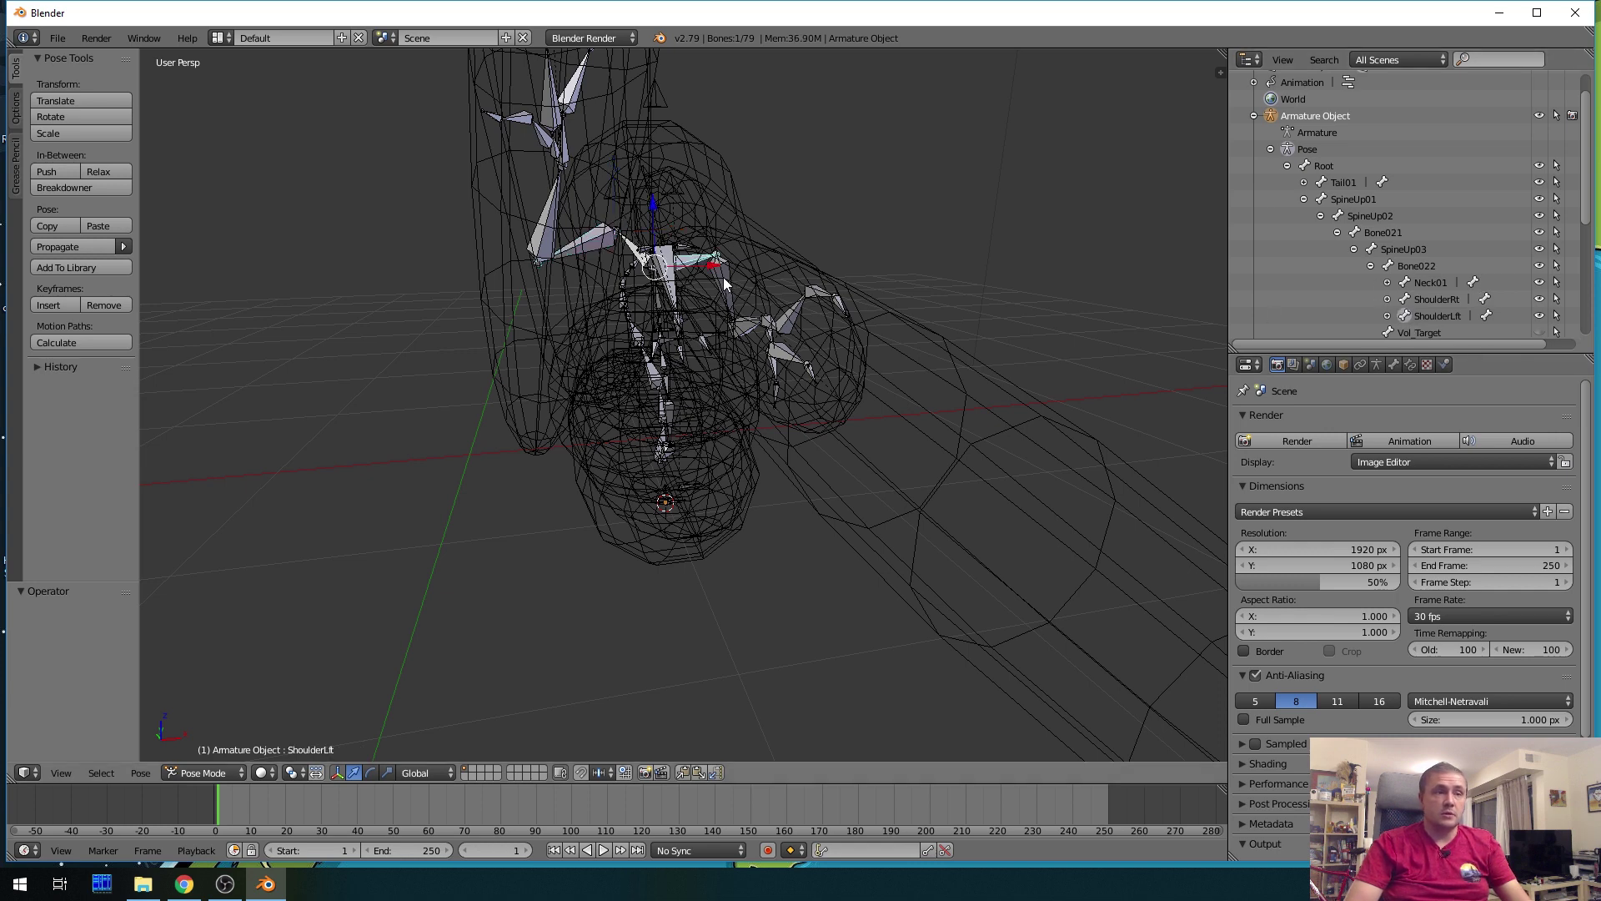
key("r")
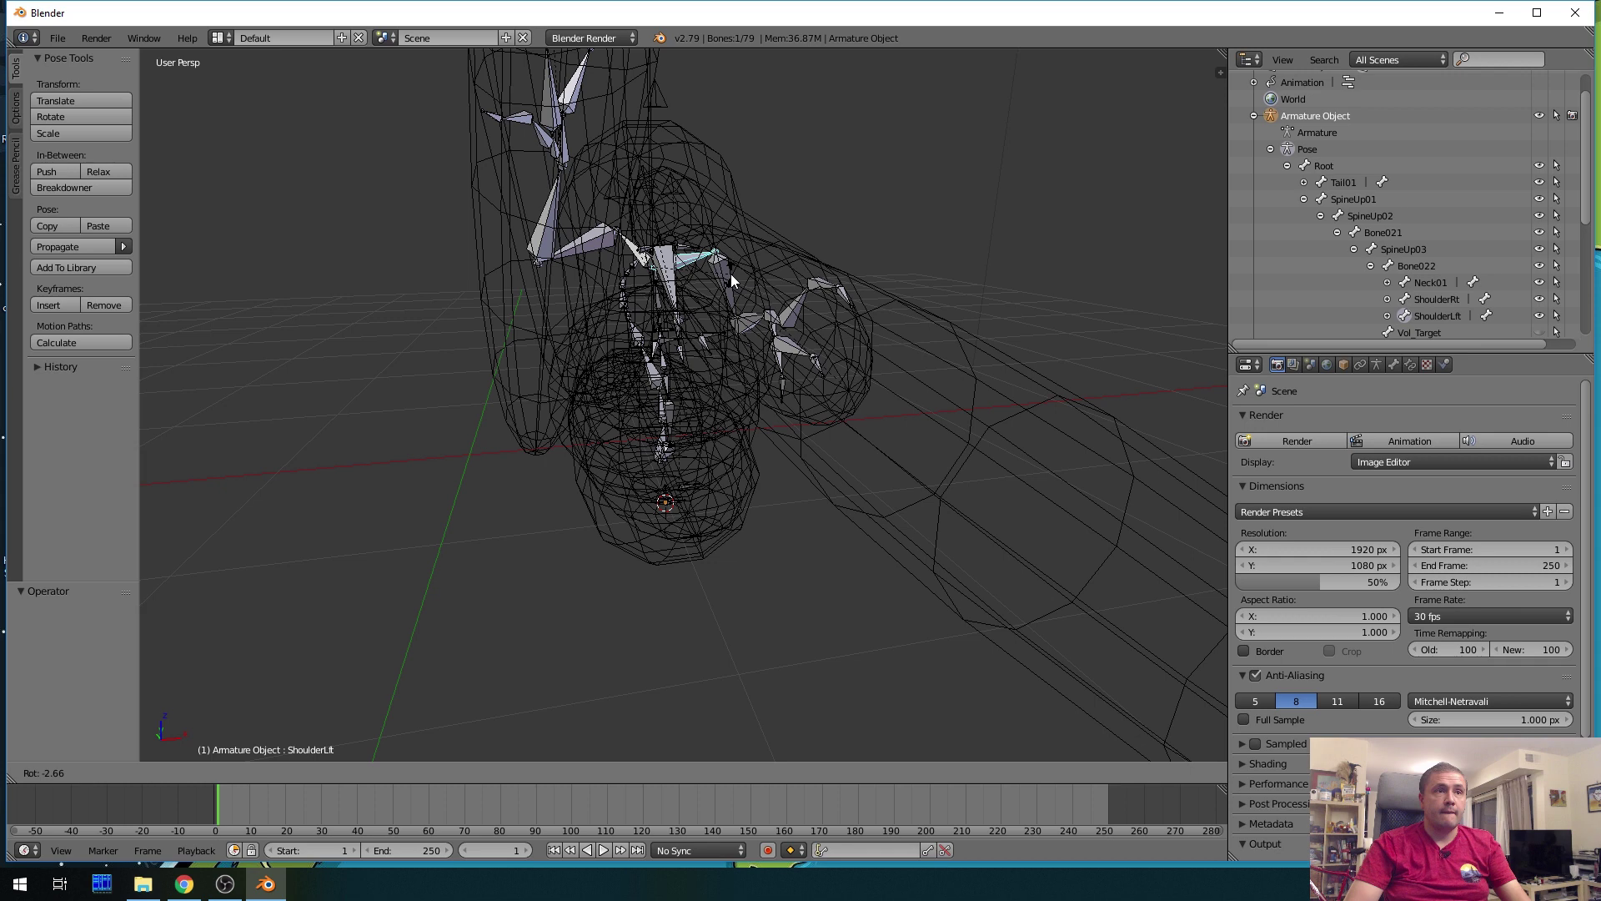
left_click(741, 269)
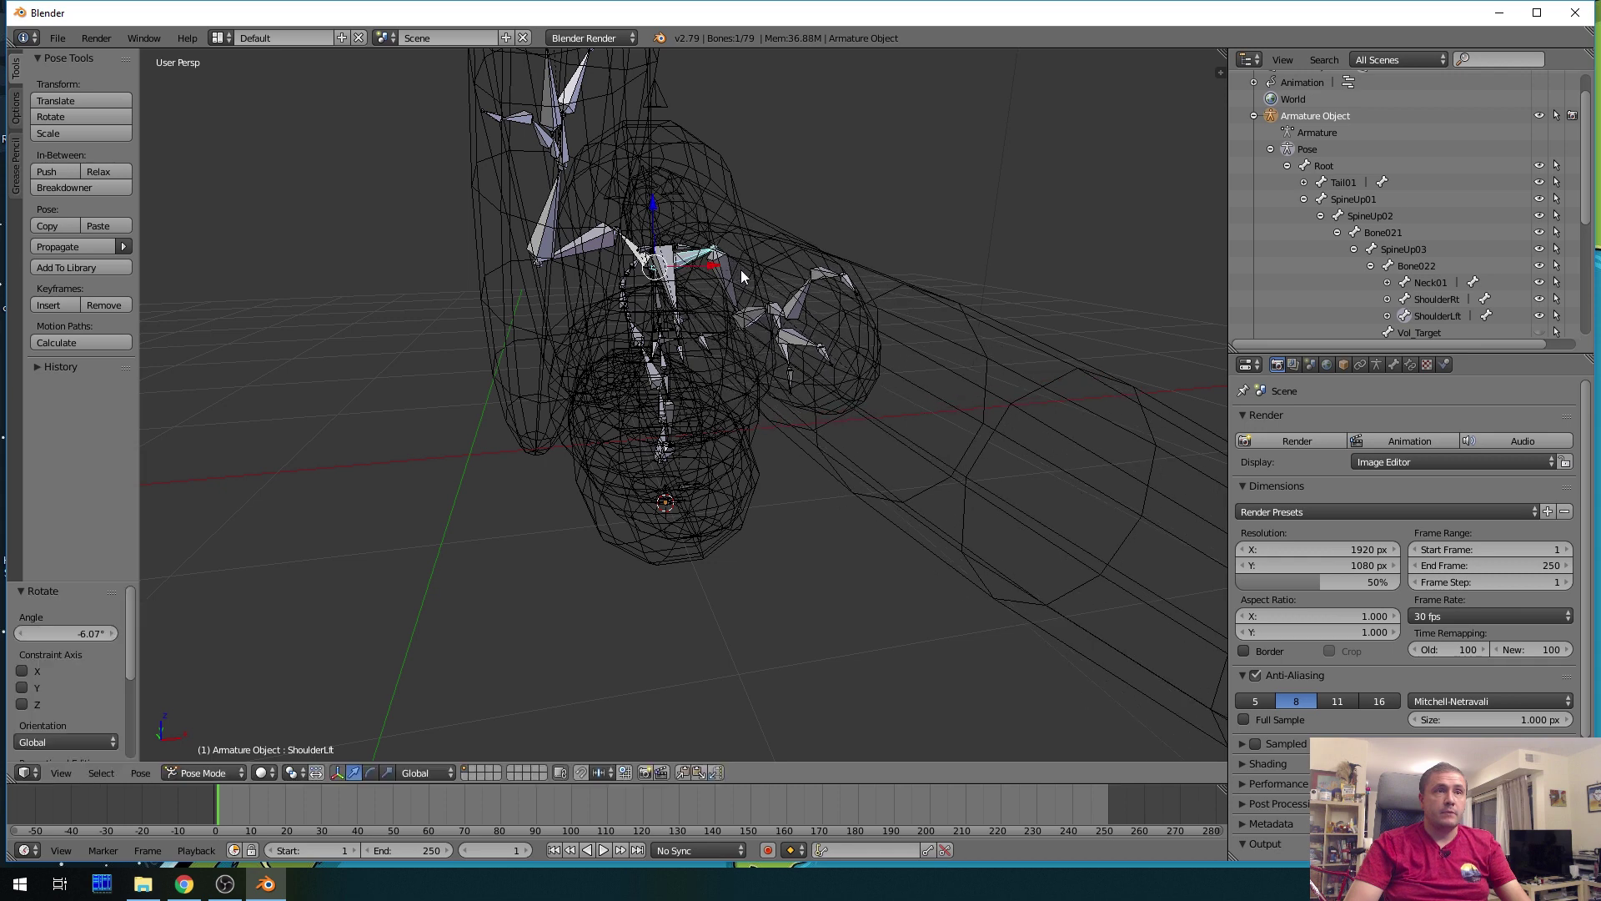
Expand ShoulderLft in the bone hierarchy, select its Bone024 and rotate it about -19°
left_click(1387, 315)
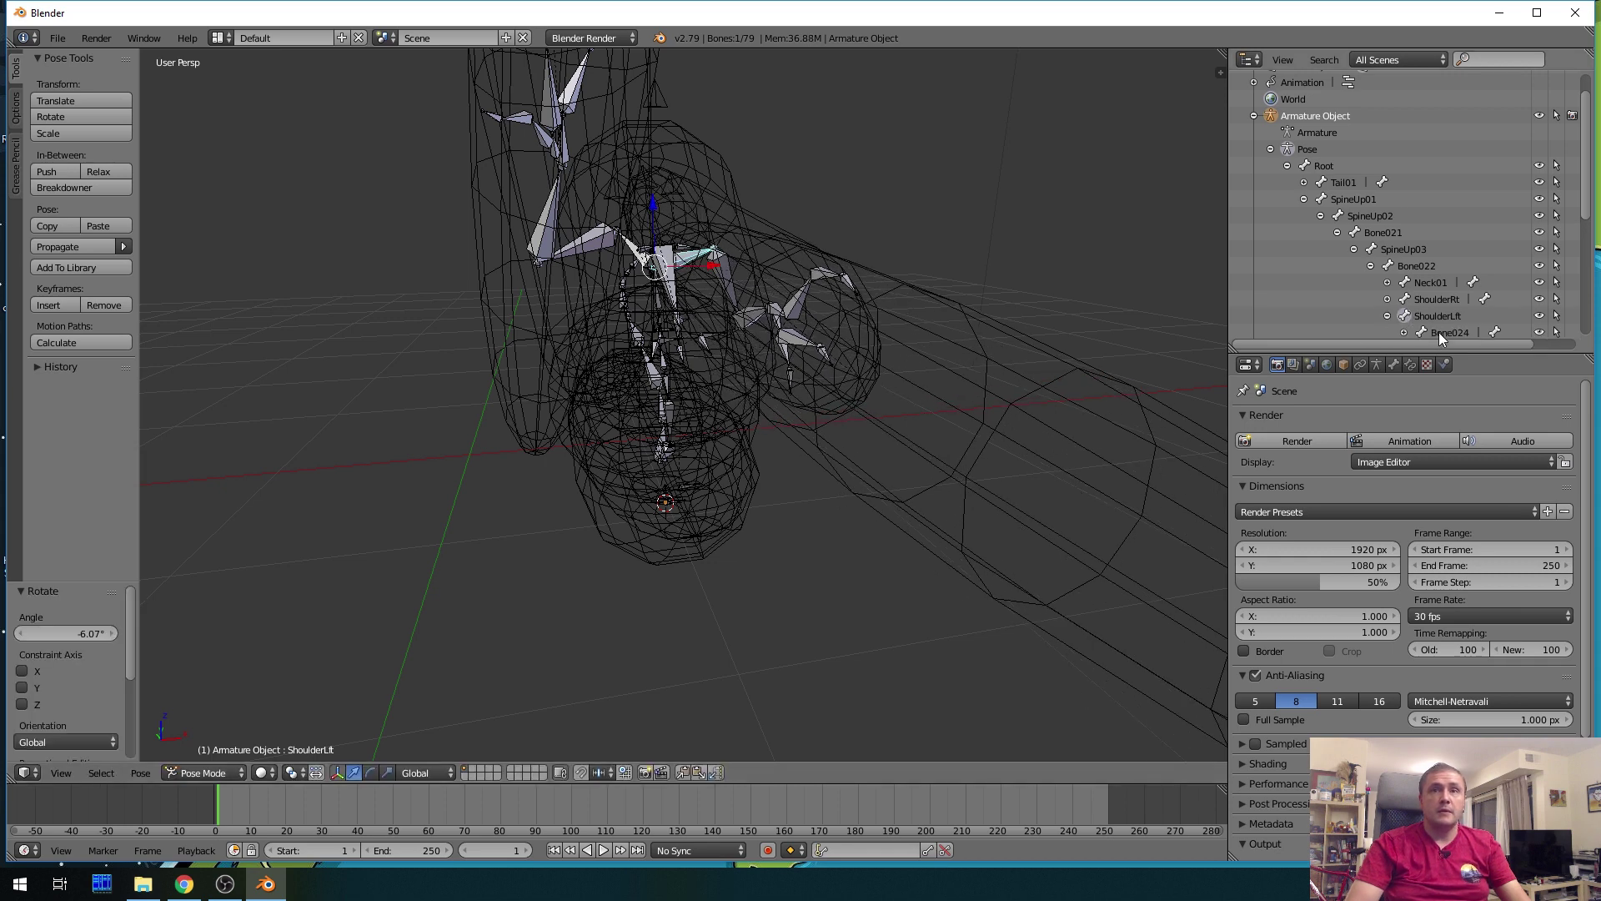
left_click(1440, 333)
key("r")
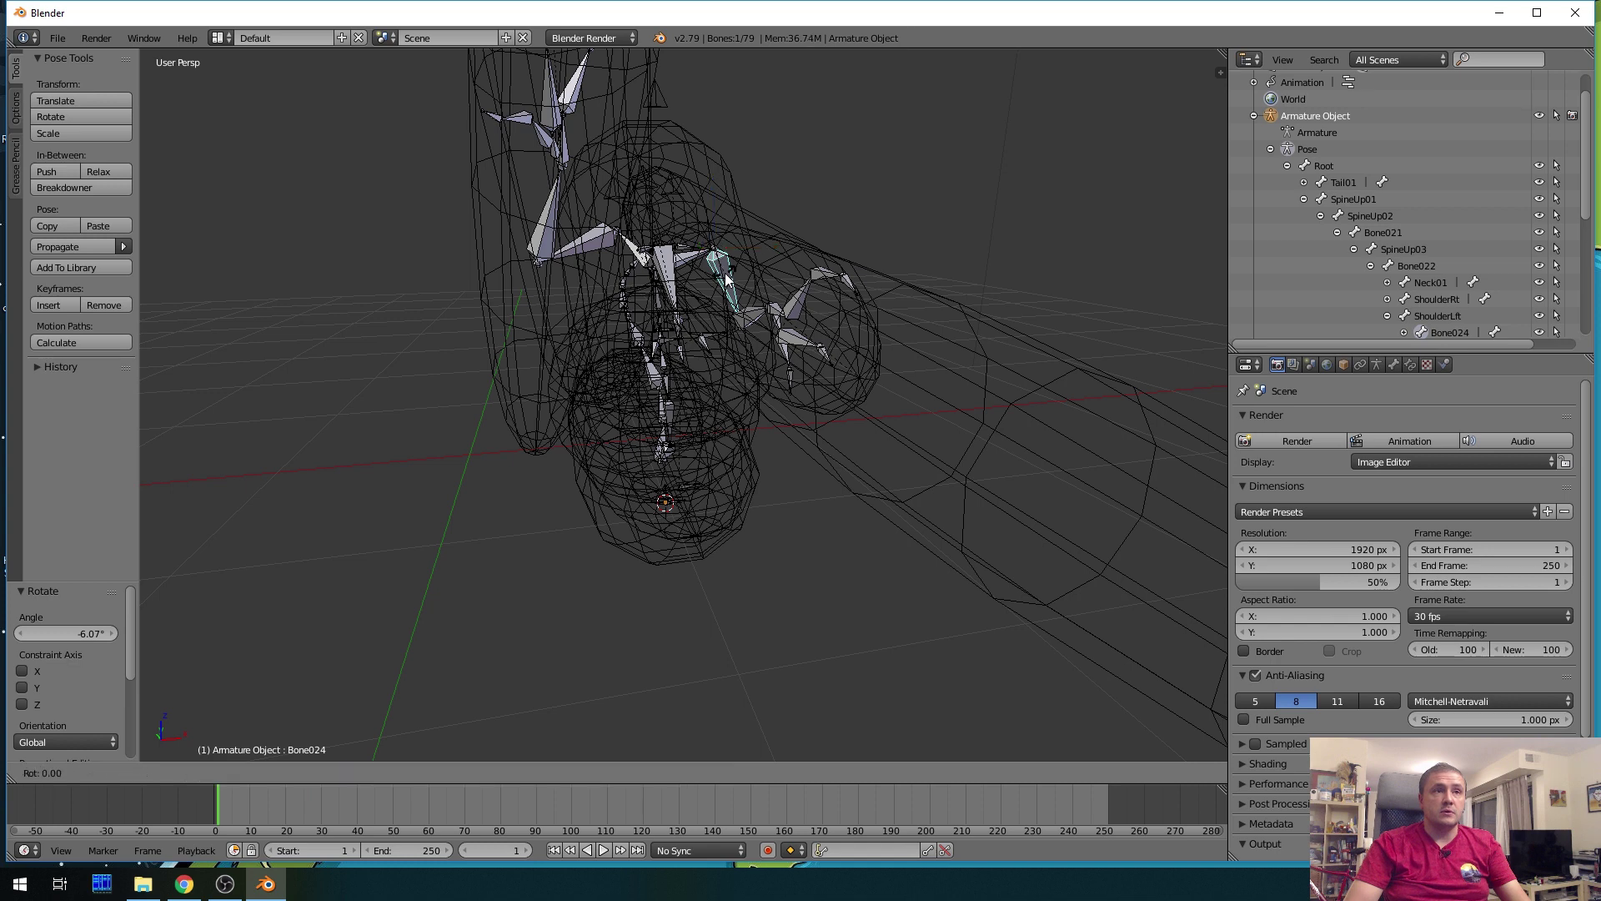
left_click(735, 276)
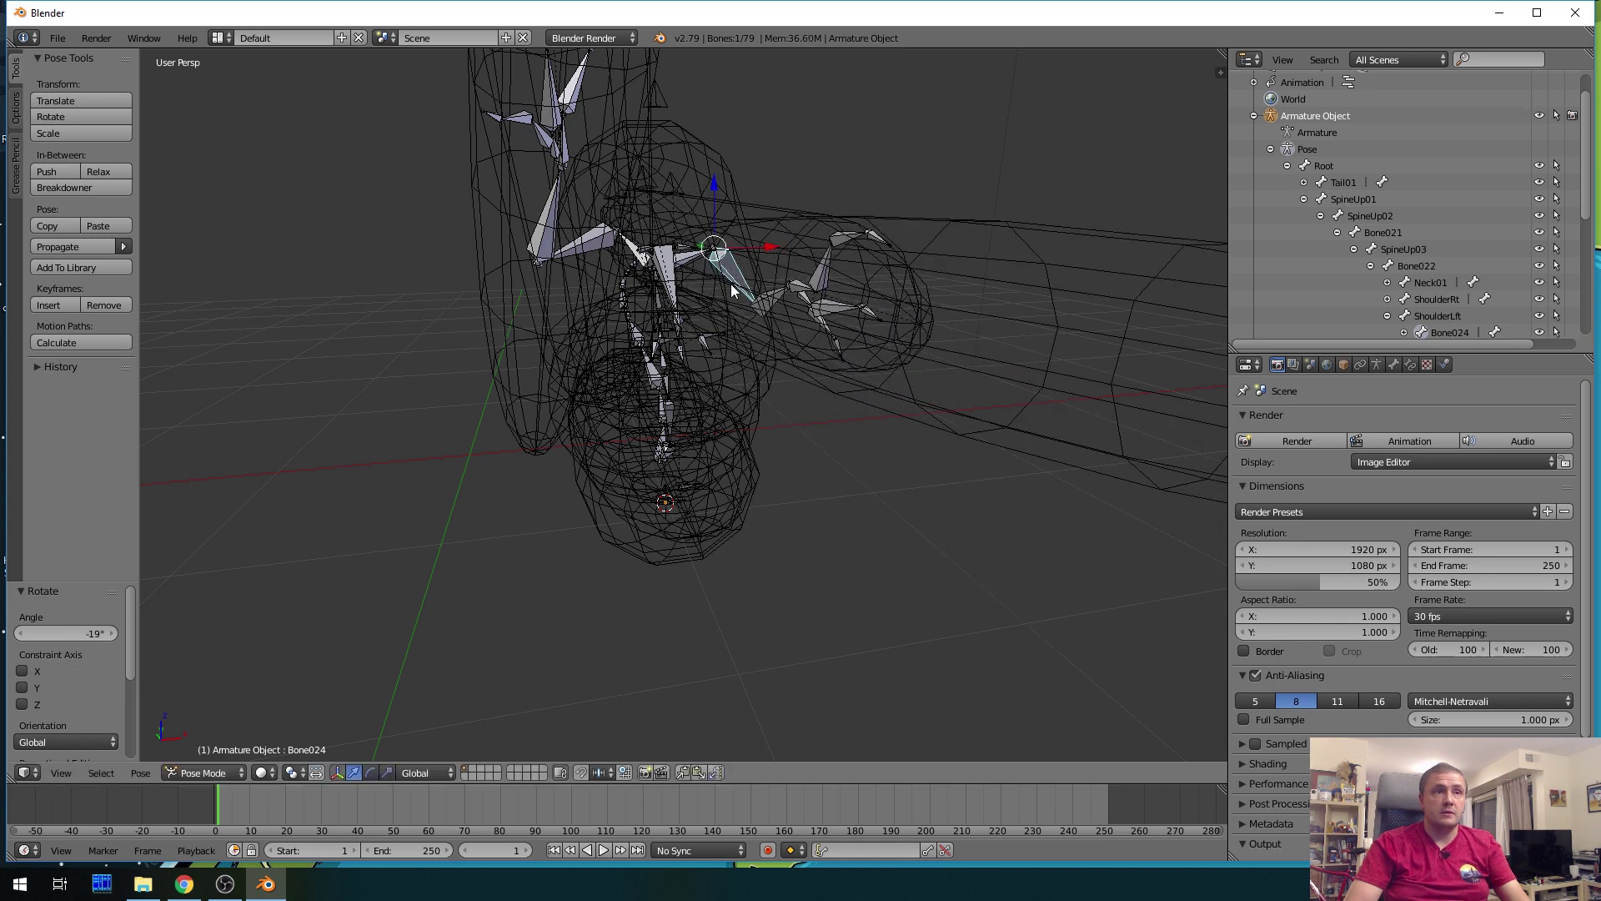
Unhide the Mesh.001 and Mesh objects in the outliner and inspect the posed model from the side
scroll(1522, 325, "down", 7)
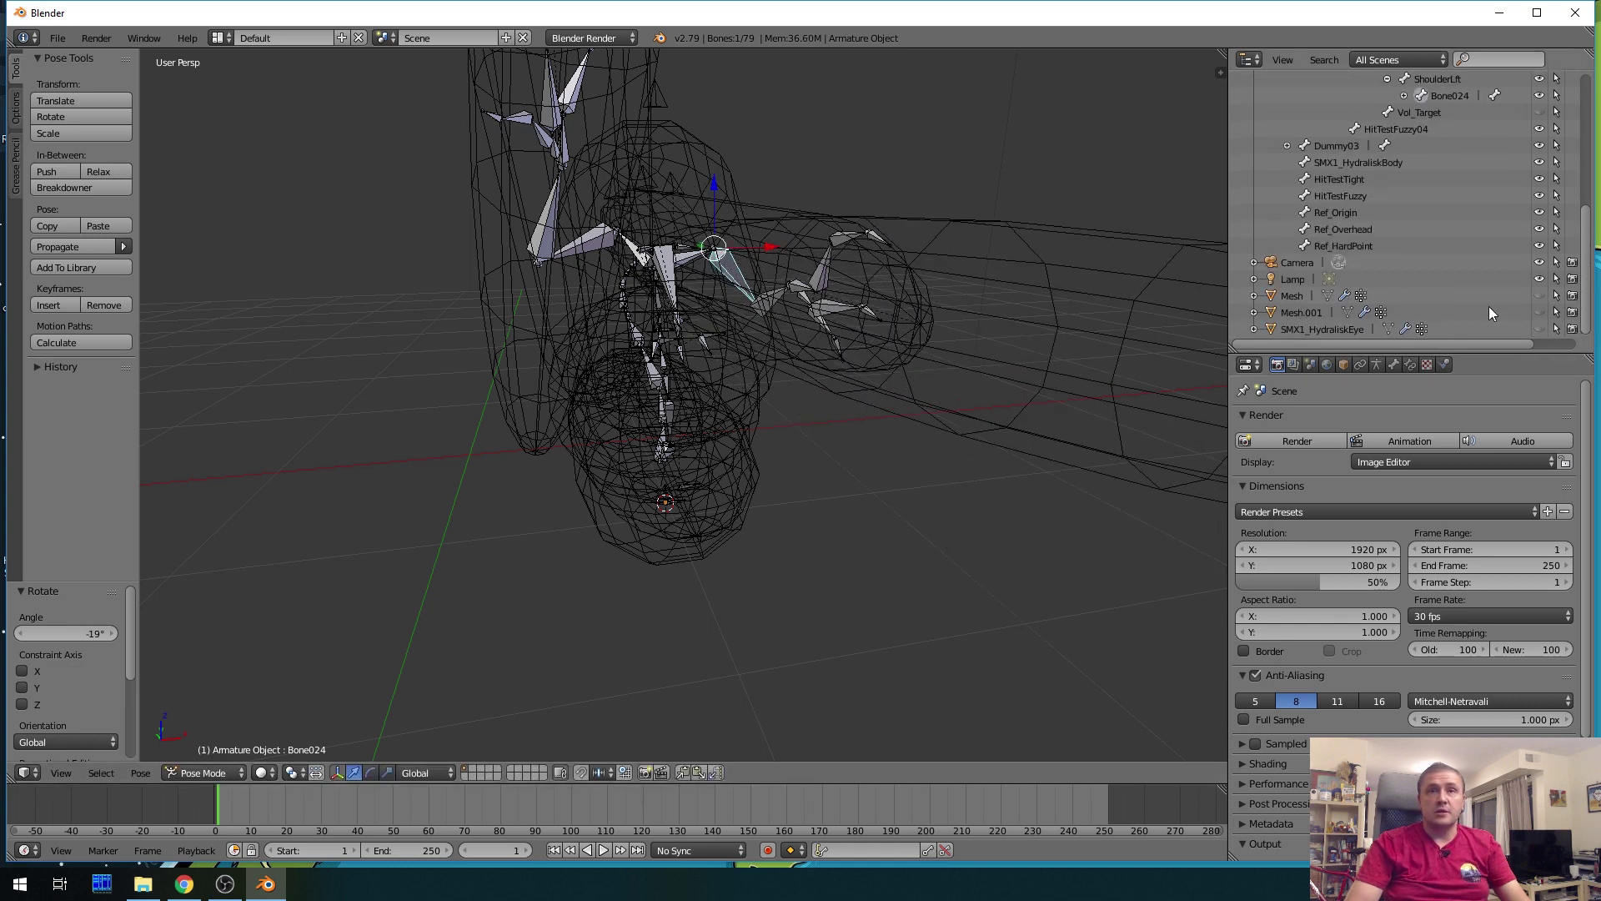
left_click(1539, 313)
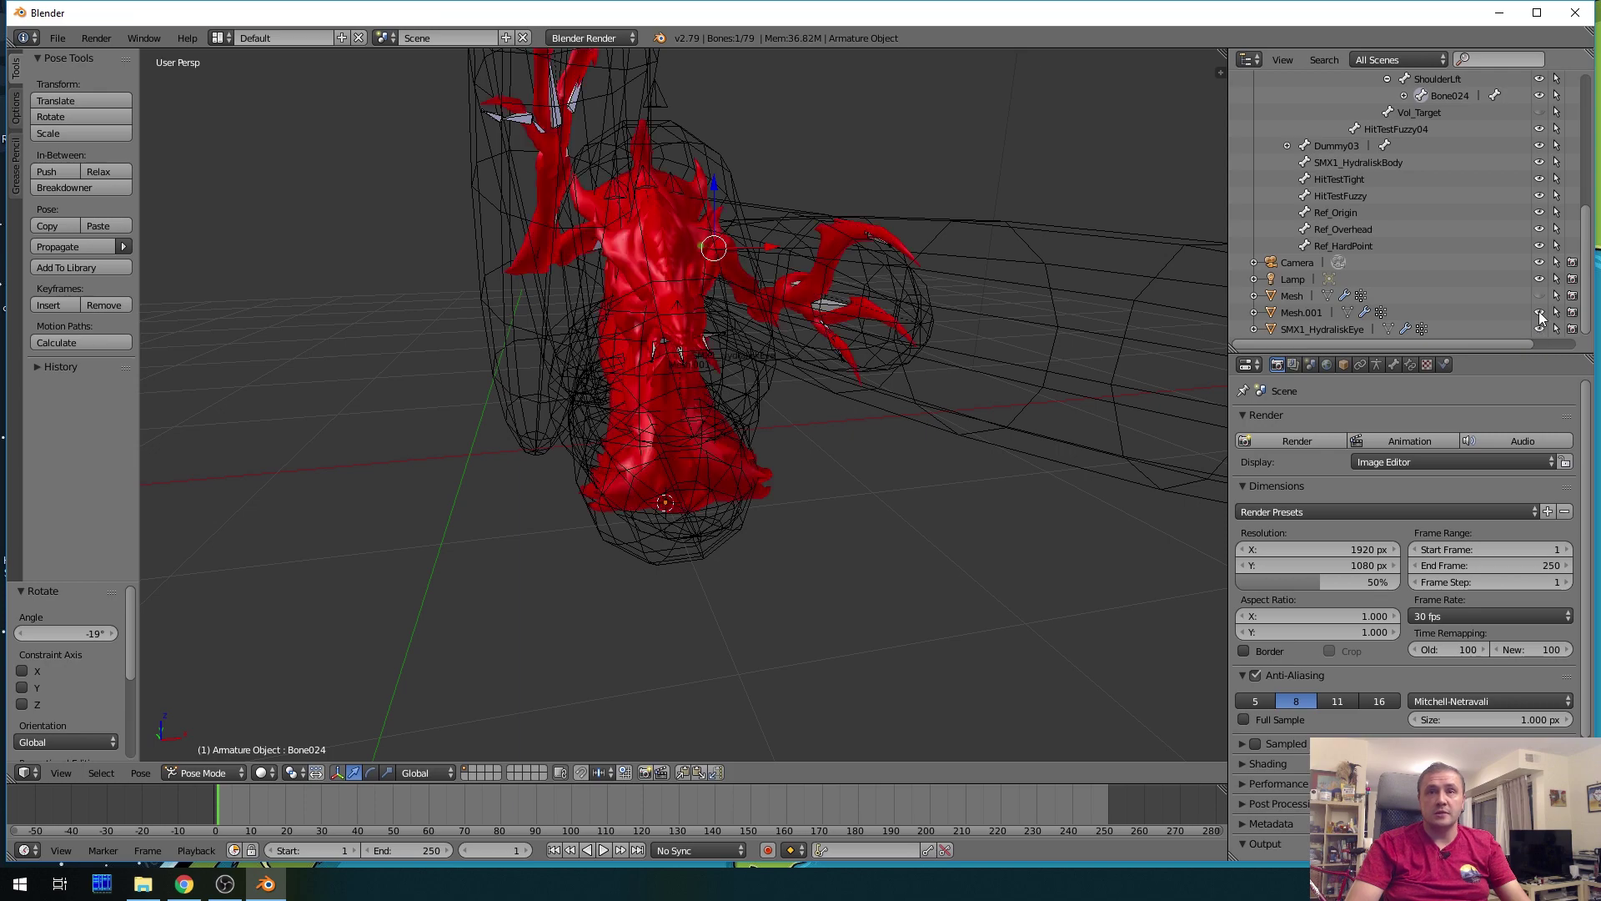
left_click(1539, 297)
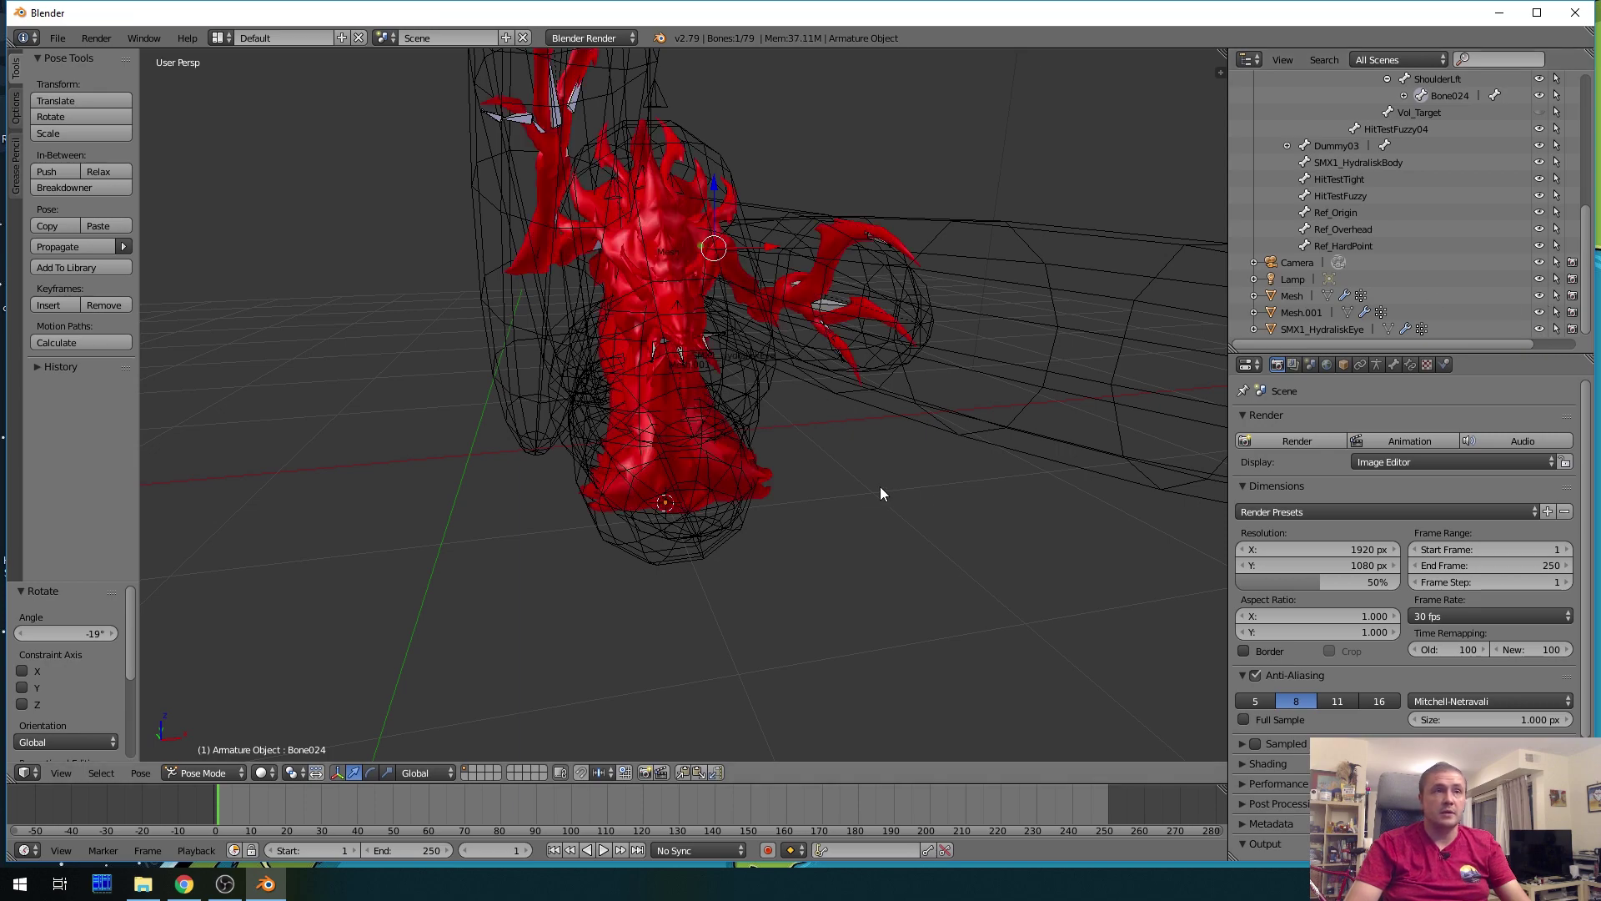
middle_click_drag(1043, 507, 1042, 392)
scroll(1418, 232, "up", 3)
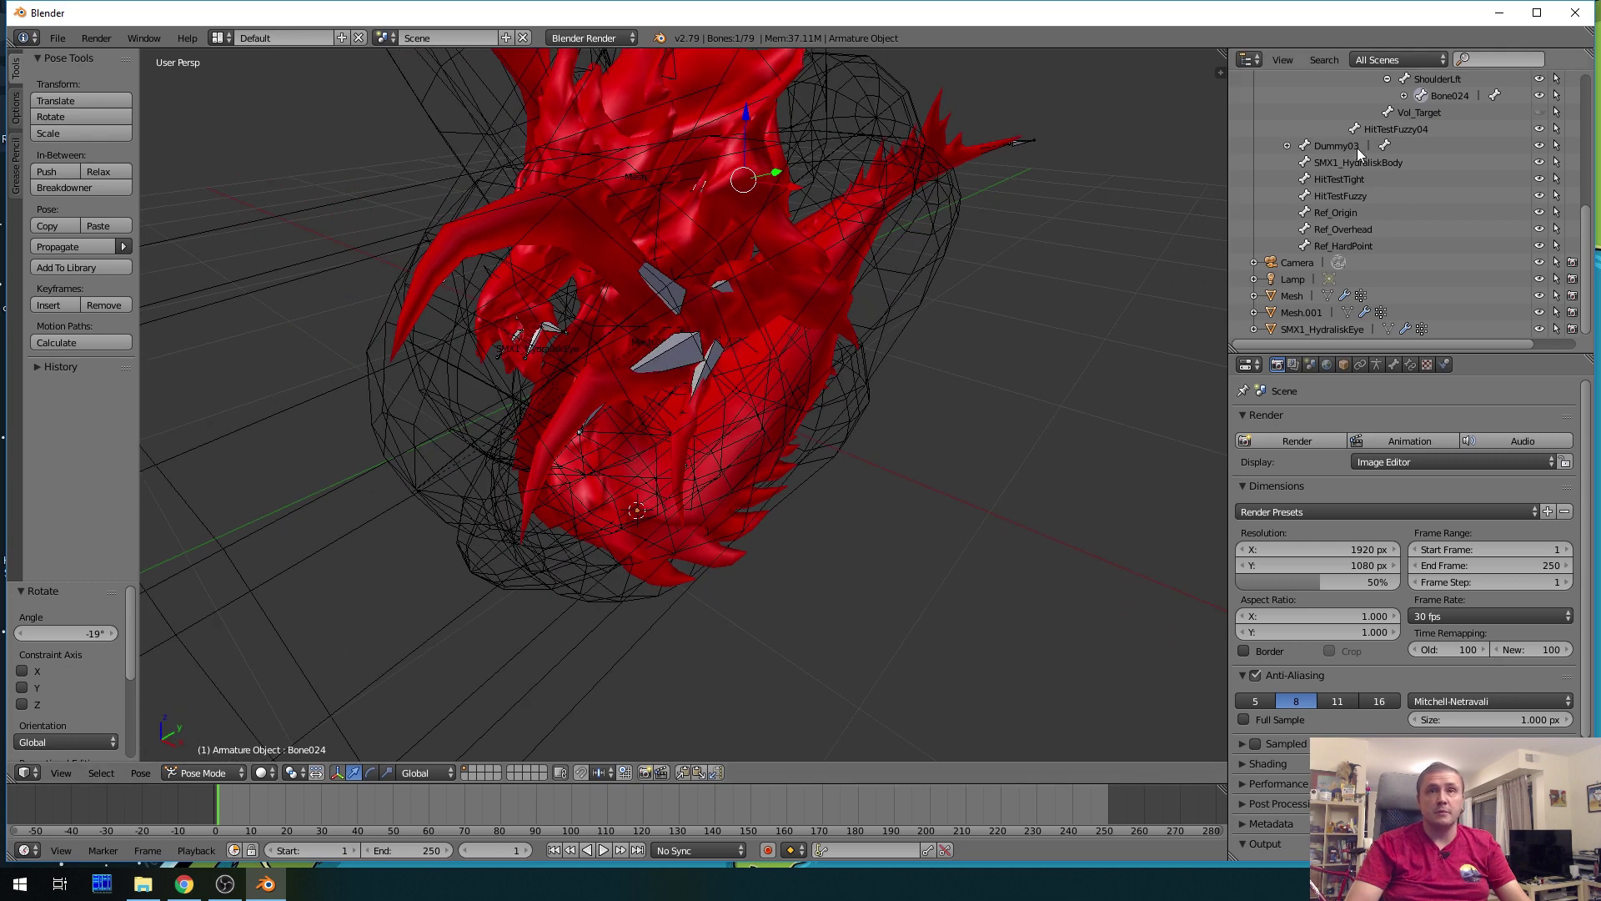
Expand Neck01 in the bone hierarchy, select it and apply a Trackball rotation of about -35.5° and 11.5°
scroll(1418, 232, "up", 2)
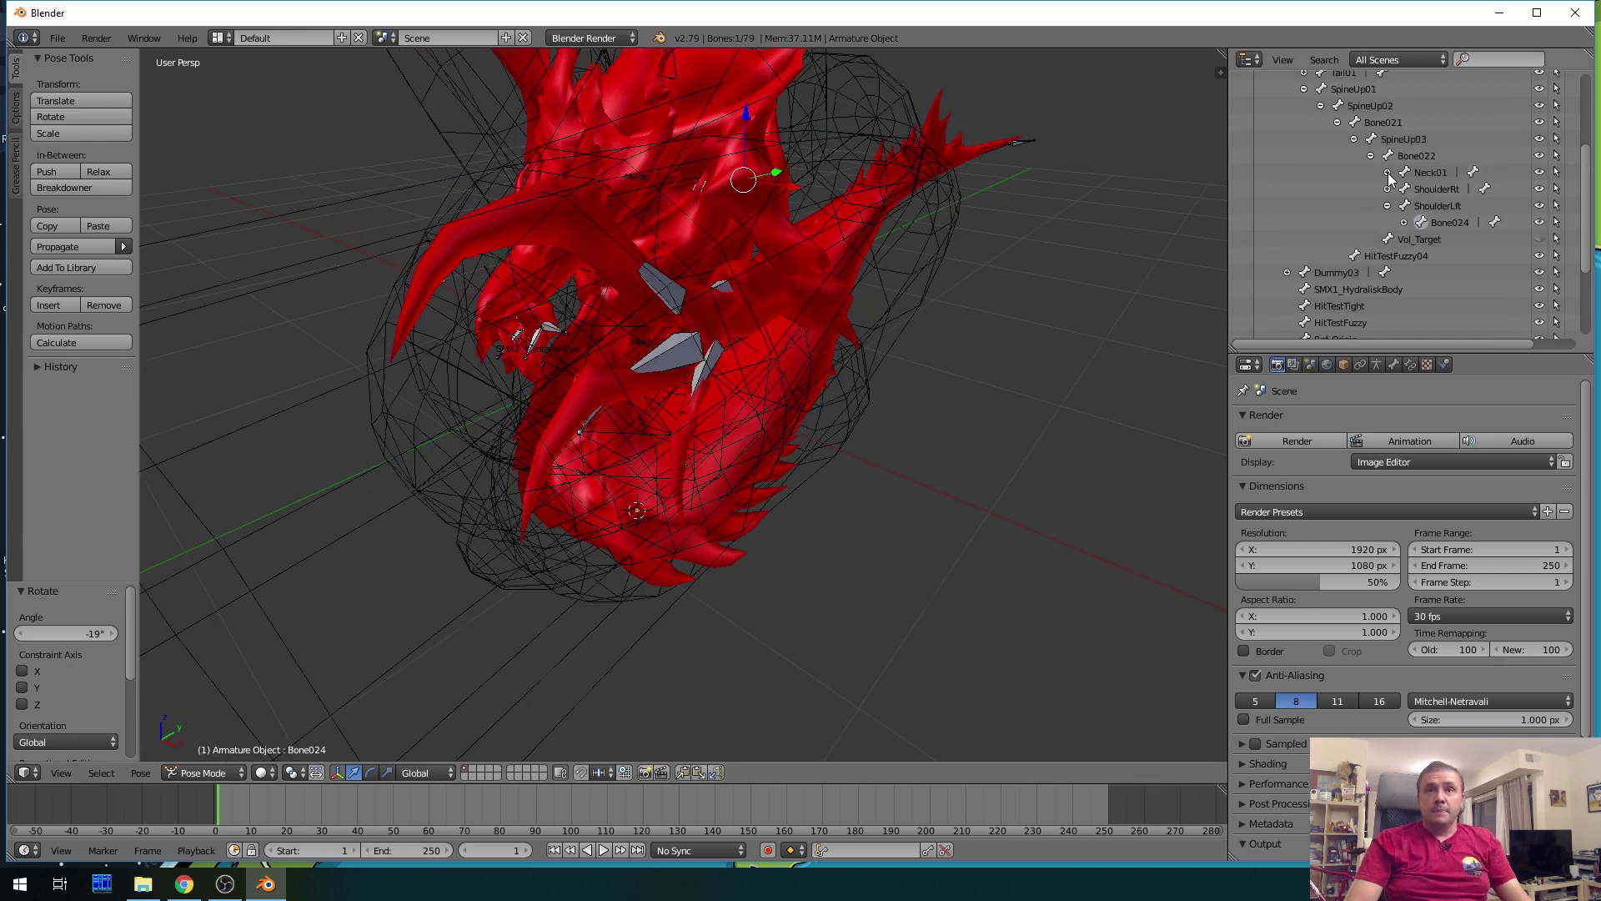
left_click(1389, 172)
left_click(1430, 172)
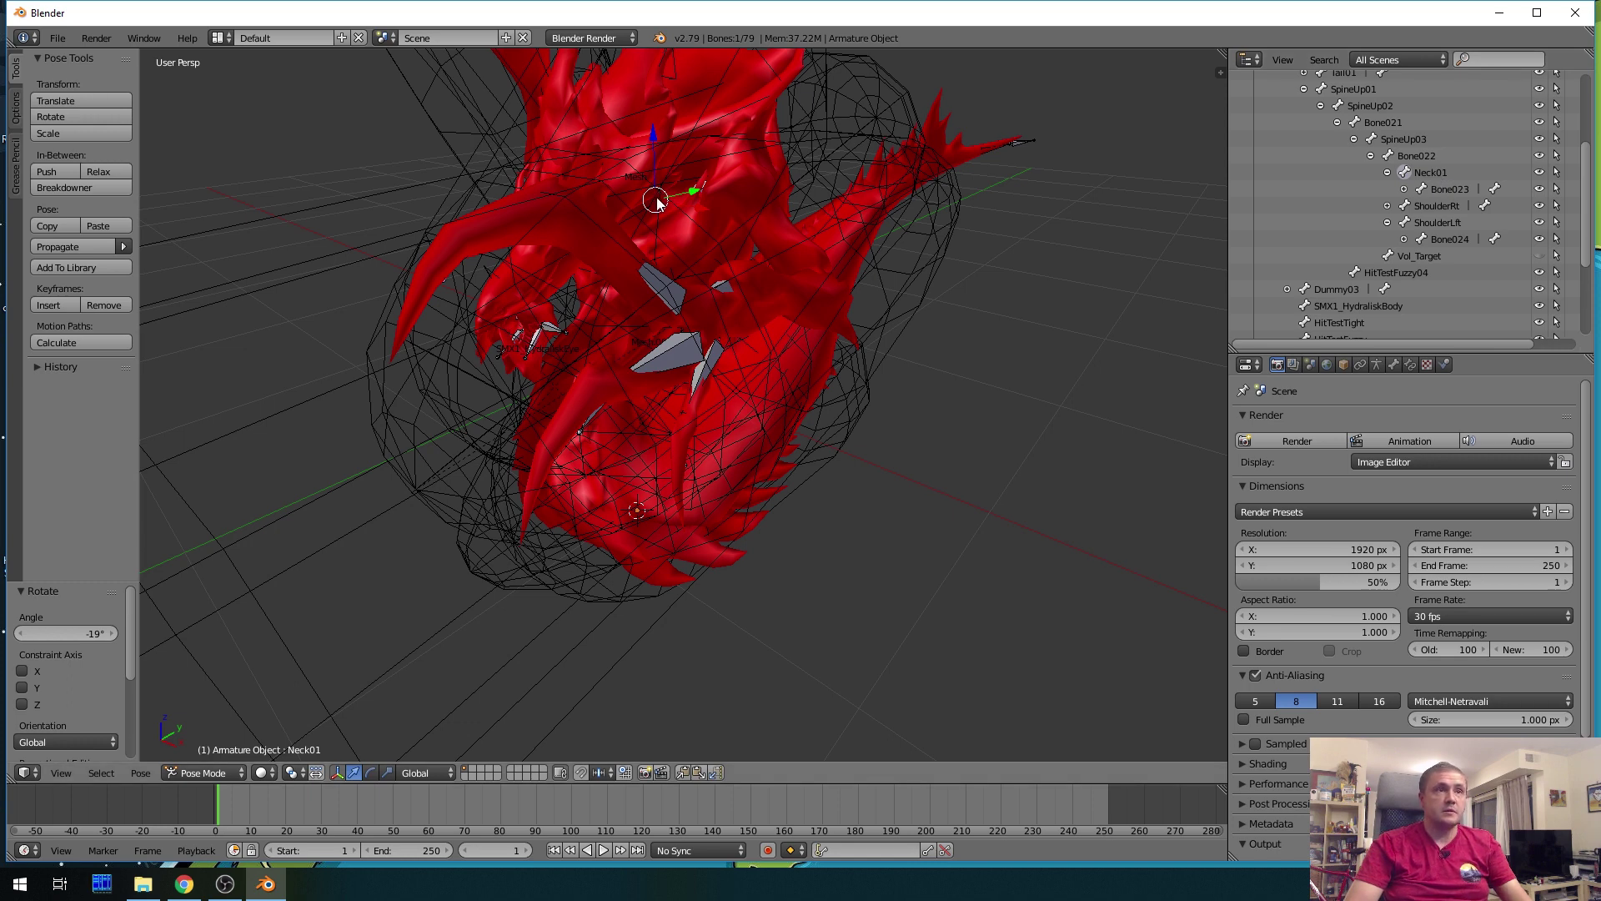
key("r")
key("r")
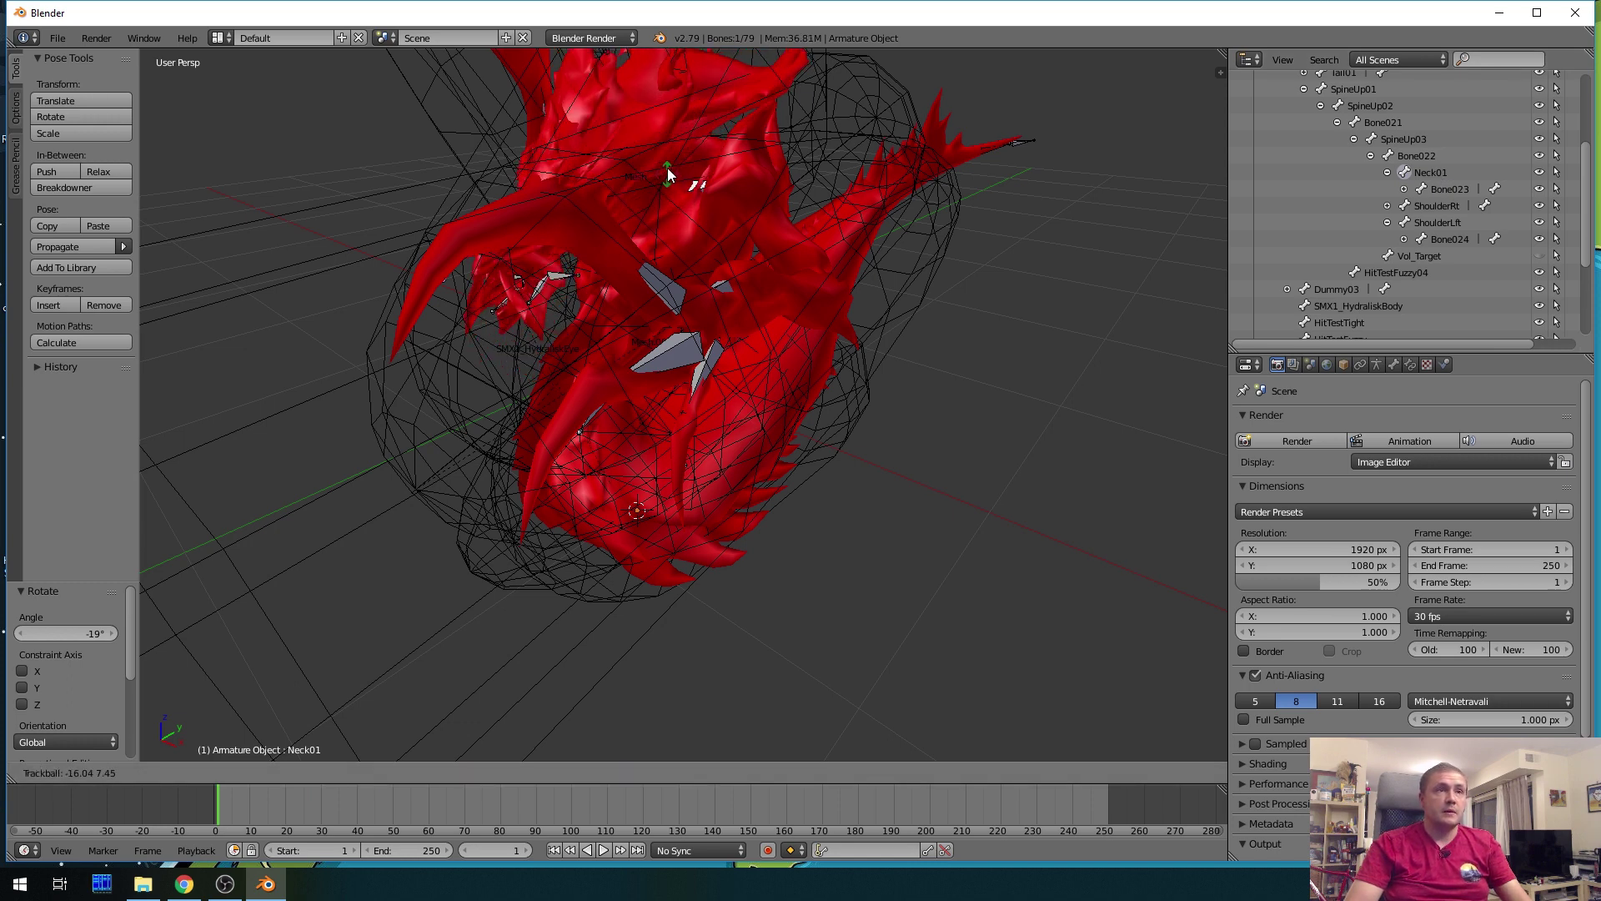
left_click(673, 145)
Rotate the Neck01 bone about 29.5° from the front to straighten the head
middle_click_drag(673, 145, 954, 471)
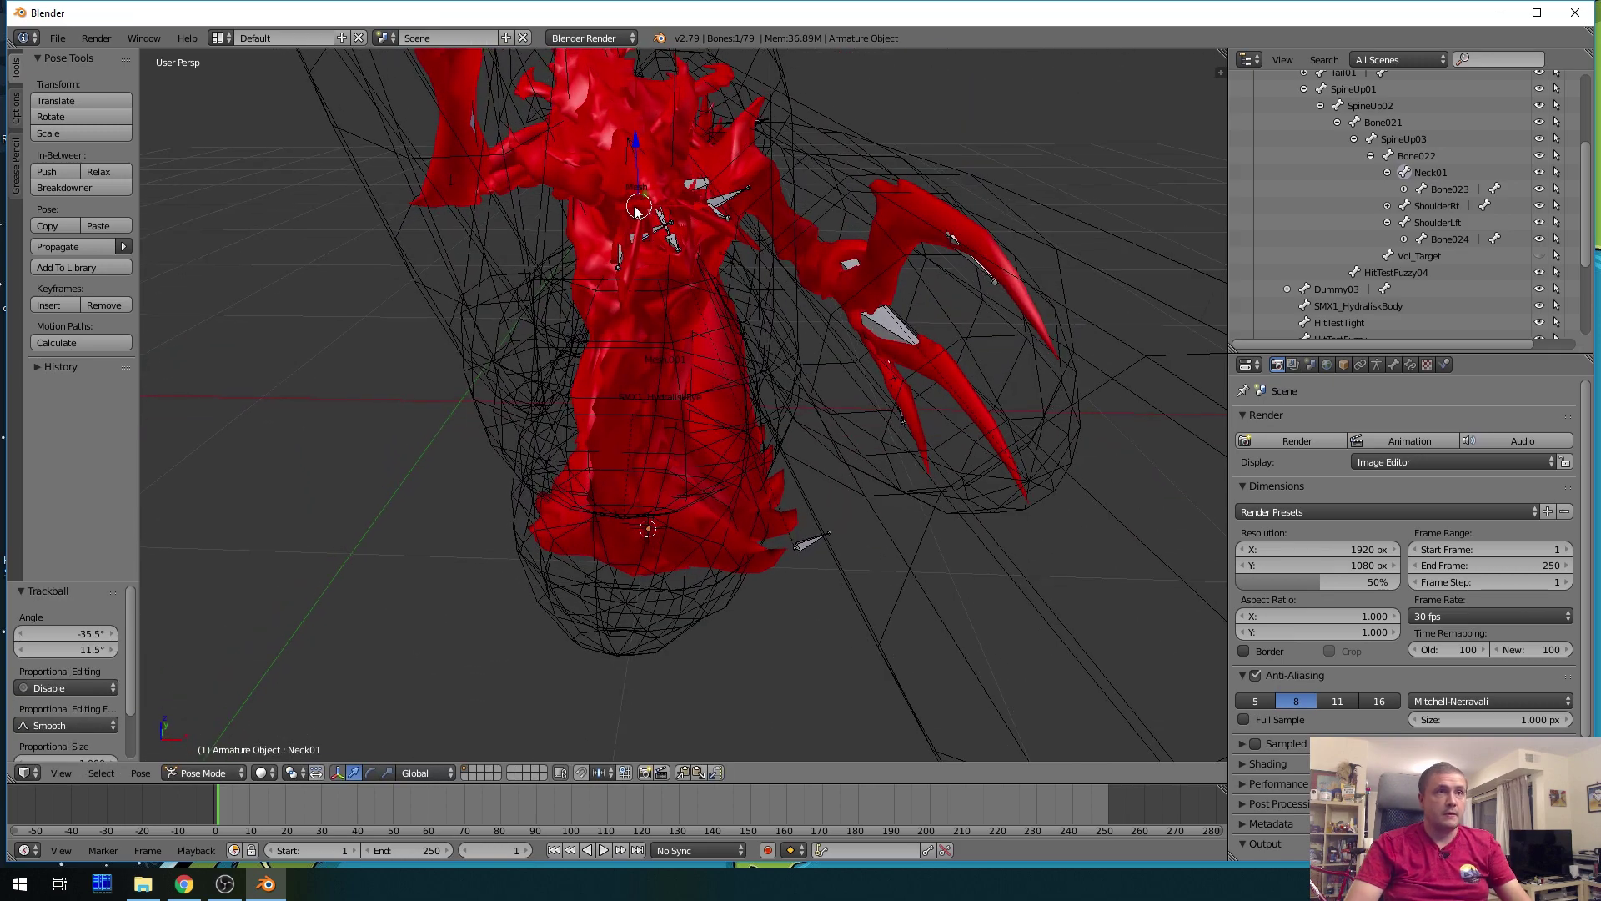
key("r")
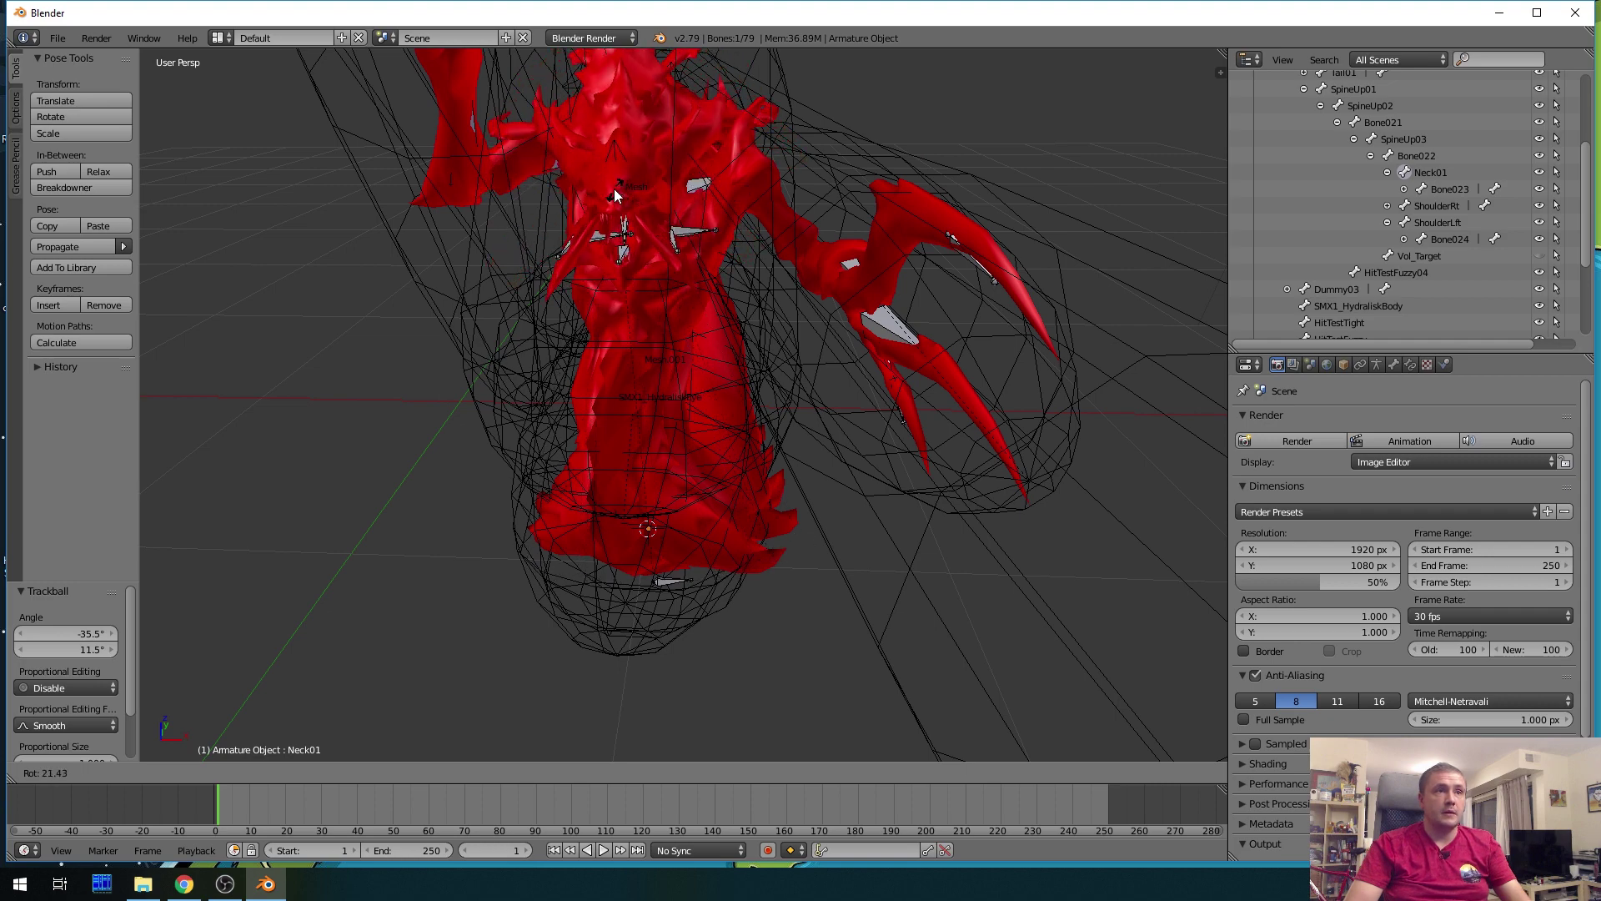
left_click(617, 194)
Expand Bone023, Neck02 and Head in the bone hierarchy, widening the outliner to show the full names
middle_click_drag(859, 463, 915, 143)
scroll(914, 147, "up", 1)
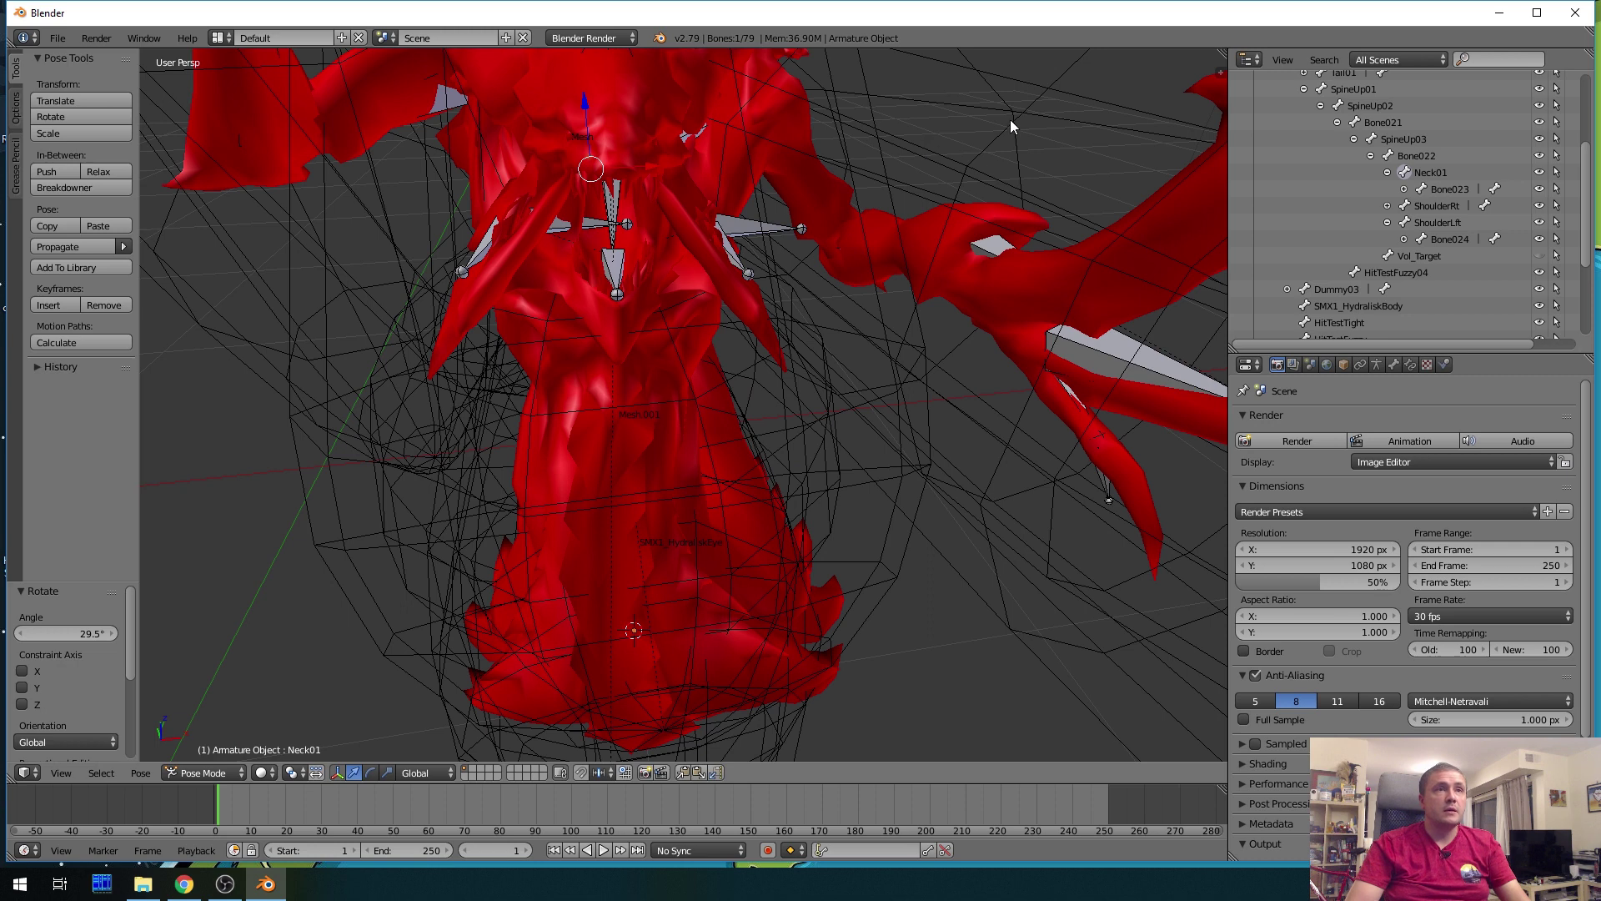
left_click(1405, 190)
left_click(1421, 205)
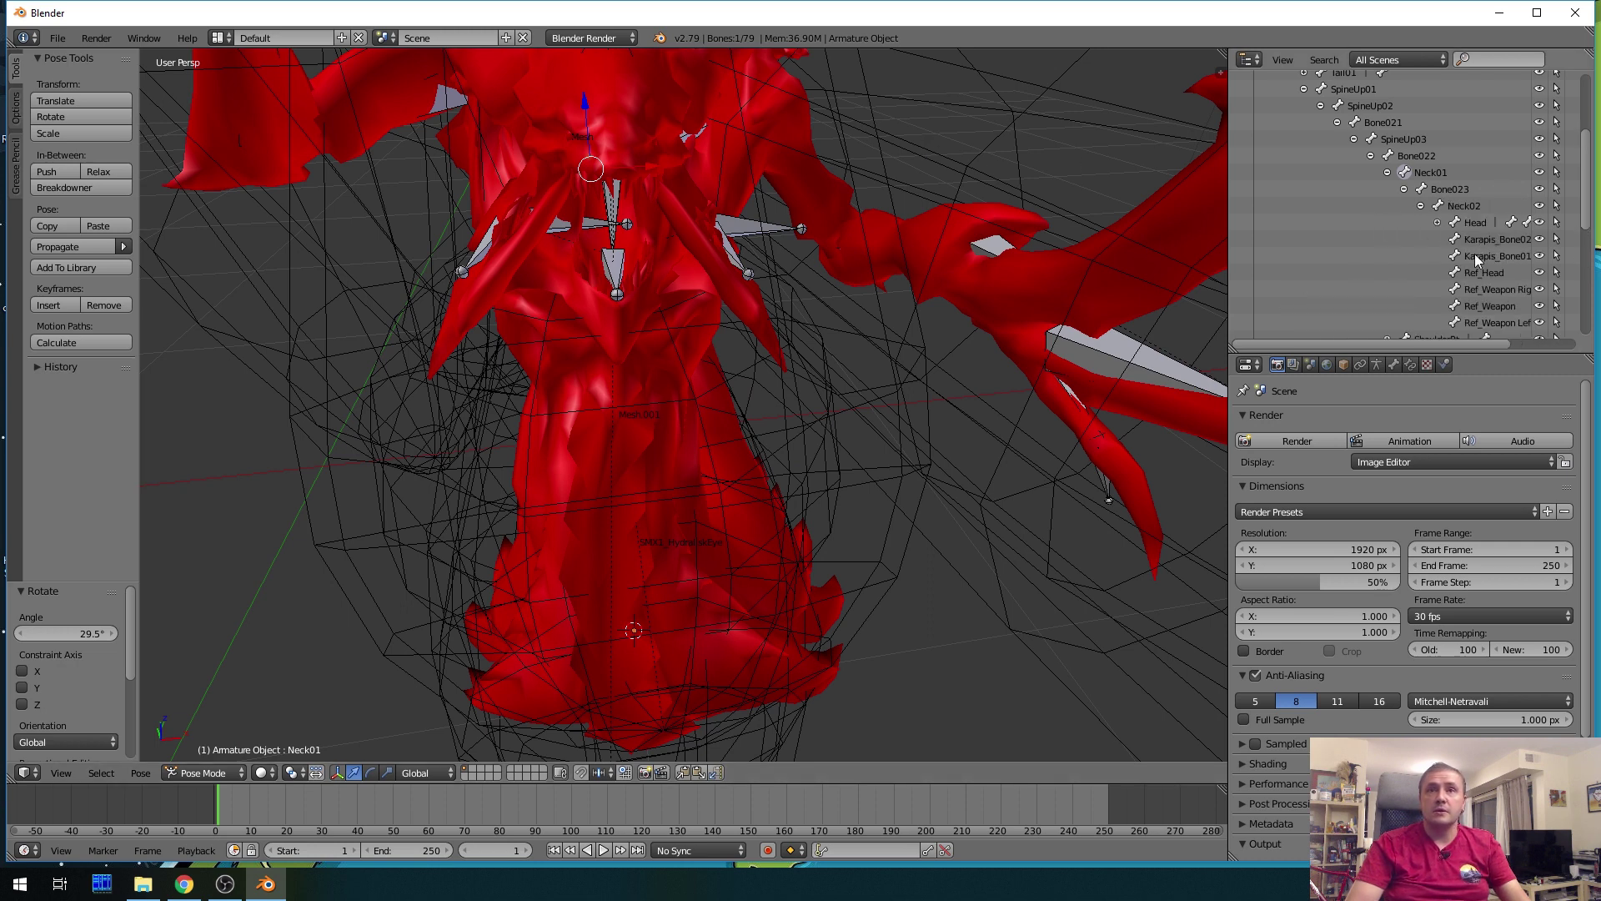
left_click_drag(1226, 268, 1095, 253)
scroll(1380, 250, "down", 2)
left_click(1304, 197)
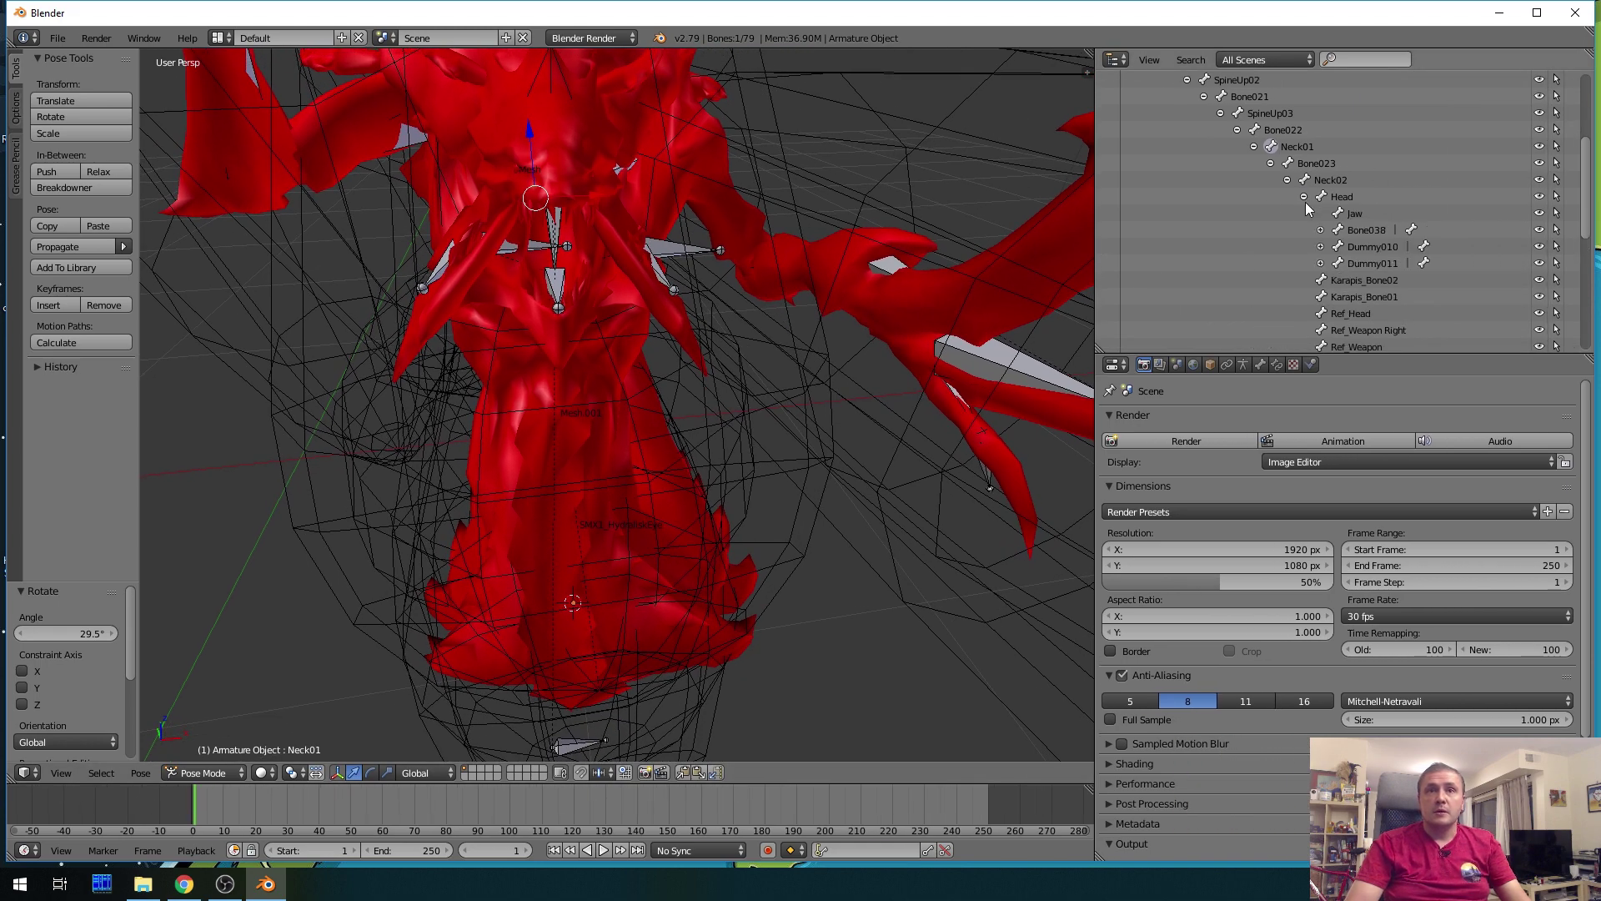
Select the Jaw bone under Head and apply a Trackball rotation of about 28.6° and -2.3° to open the mouth
left_click(1354, 247)
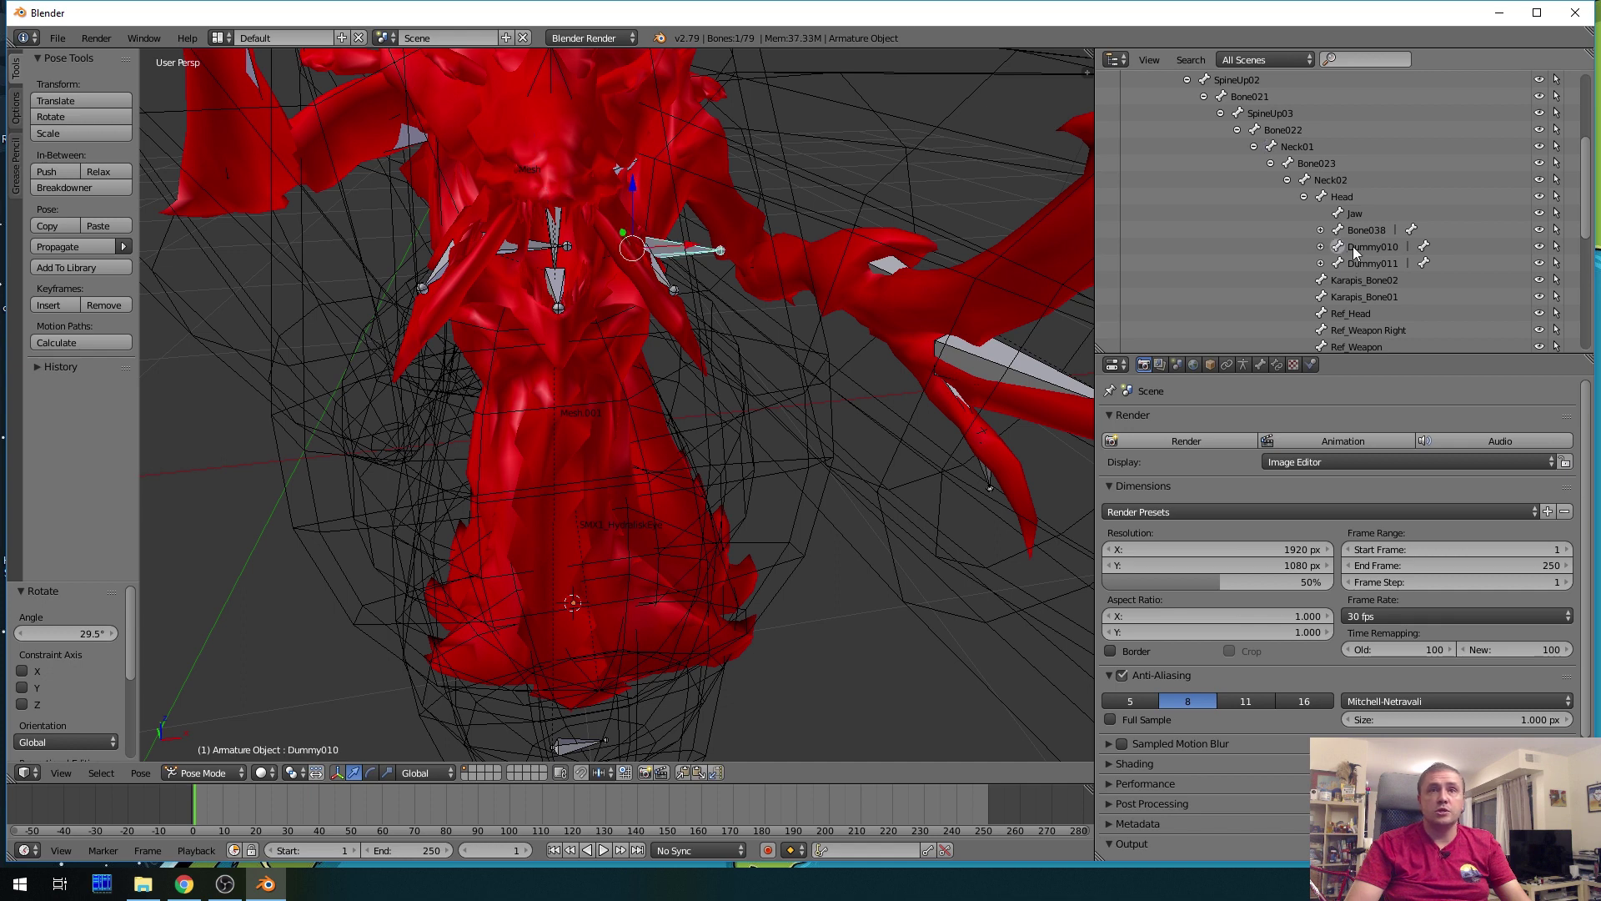
left_click(1352, 217)
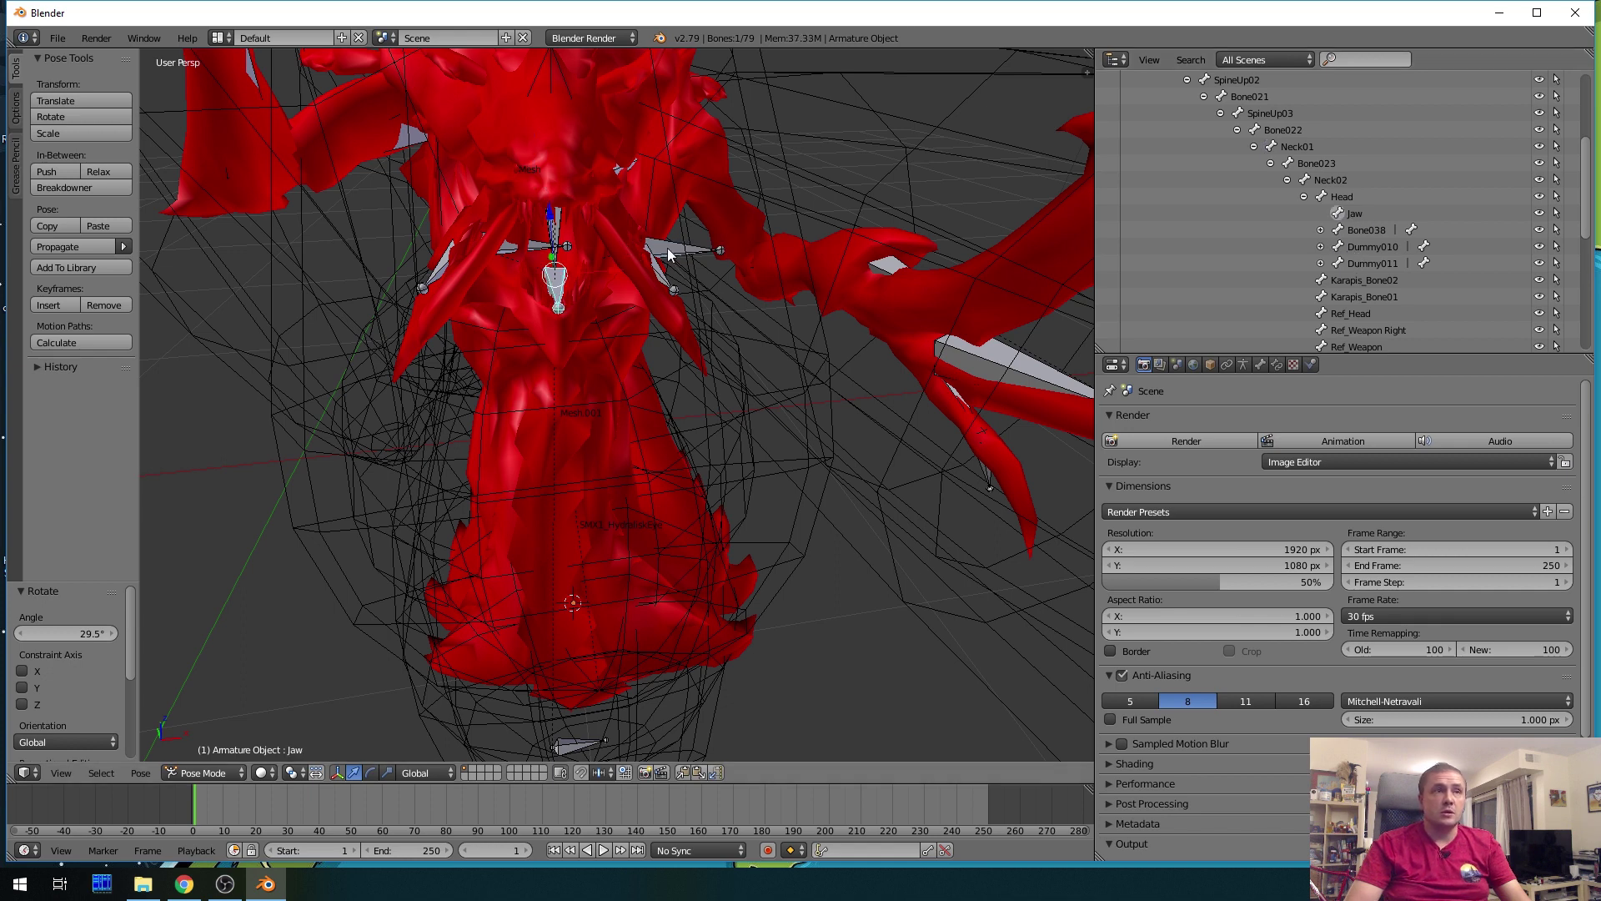
key("r")
key("r")
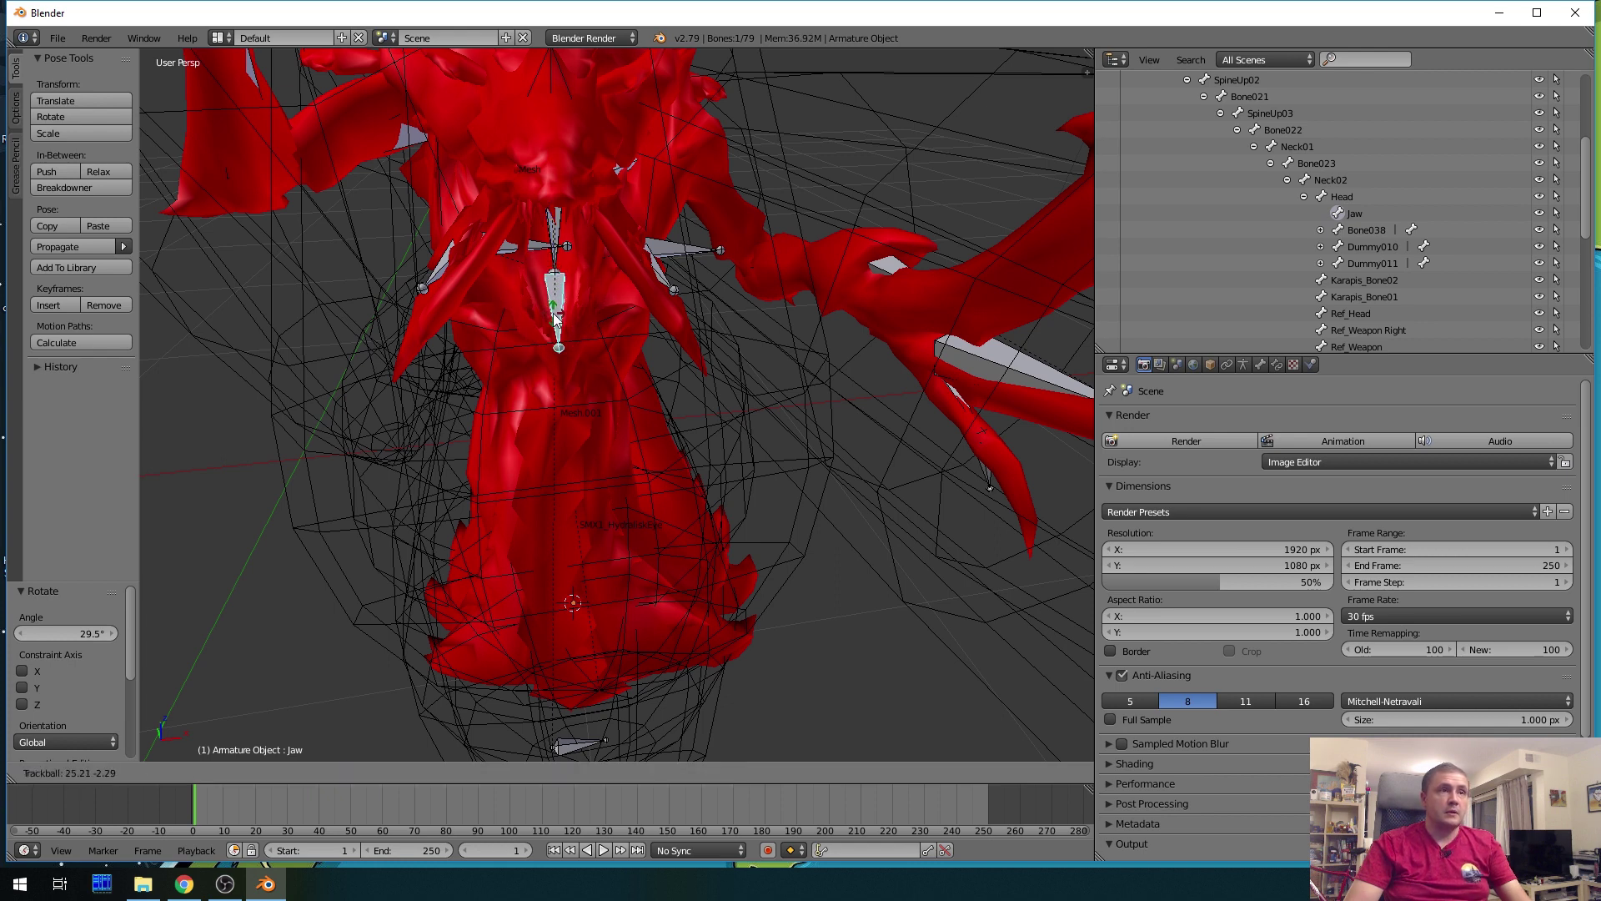
left_click(554, 324)
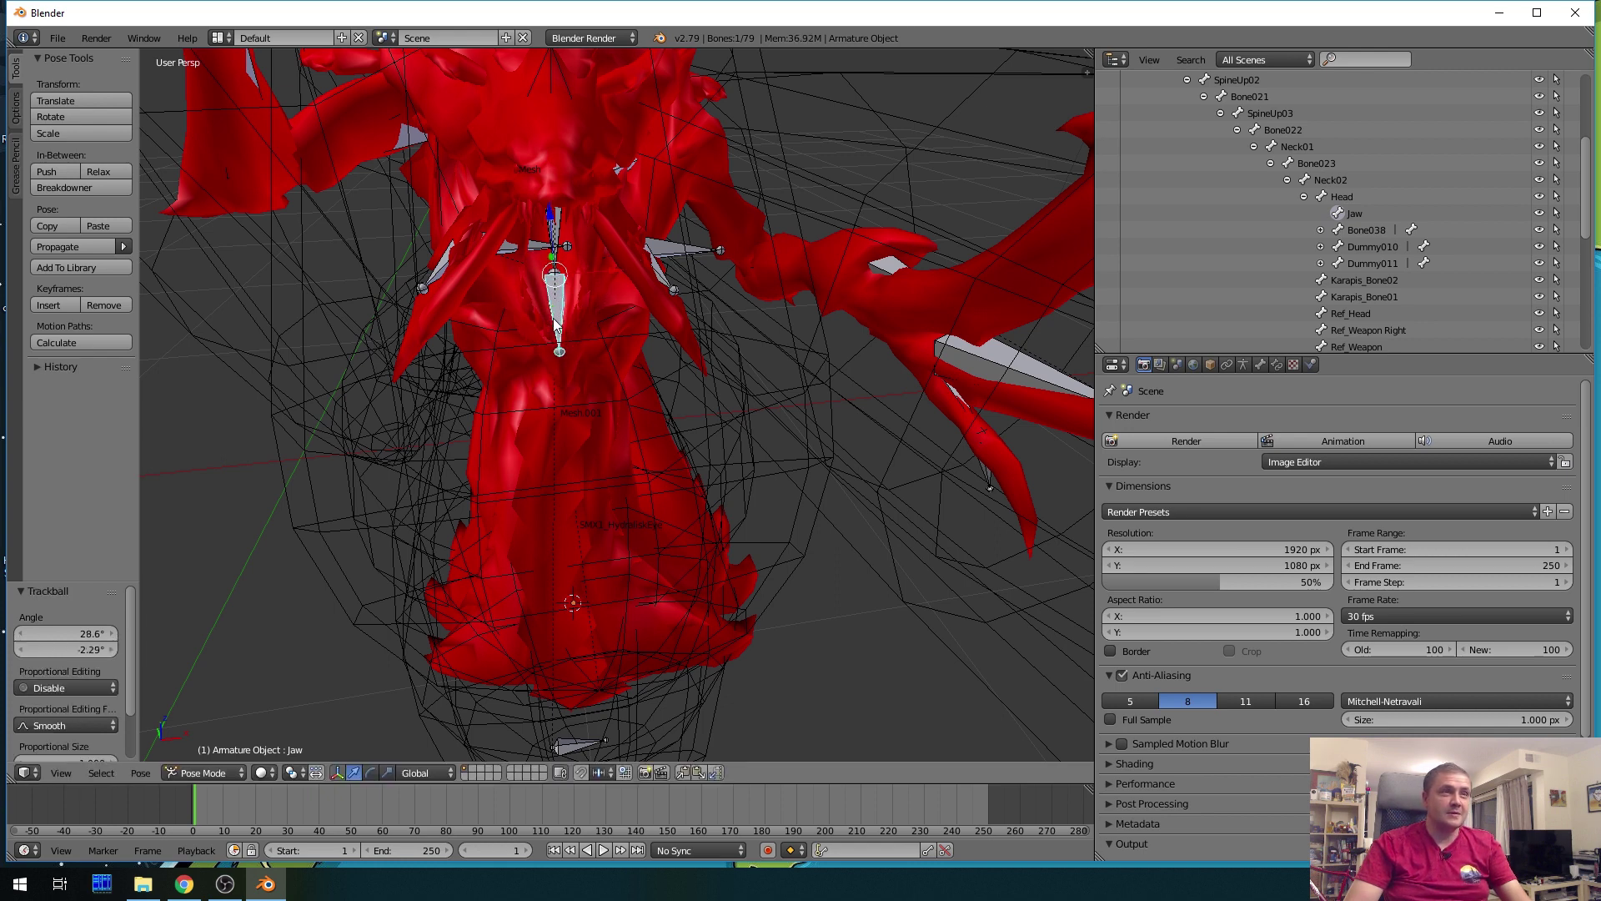
Select the Dummy010 bone under Head and apply a Trackball rotation of about -10.9° and 33.8°
left_click(1382, 283)
scroll(1371, 315, "down", 2)
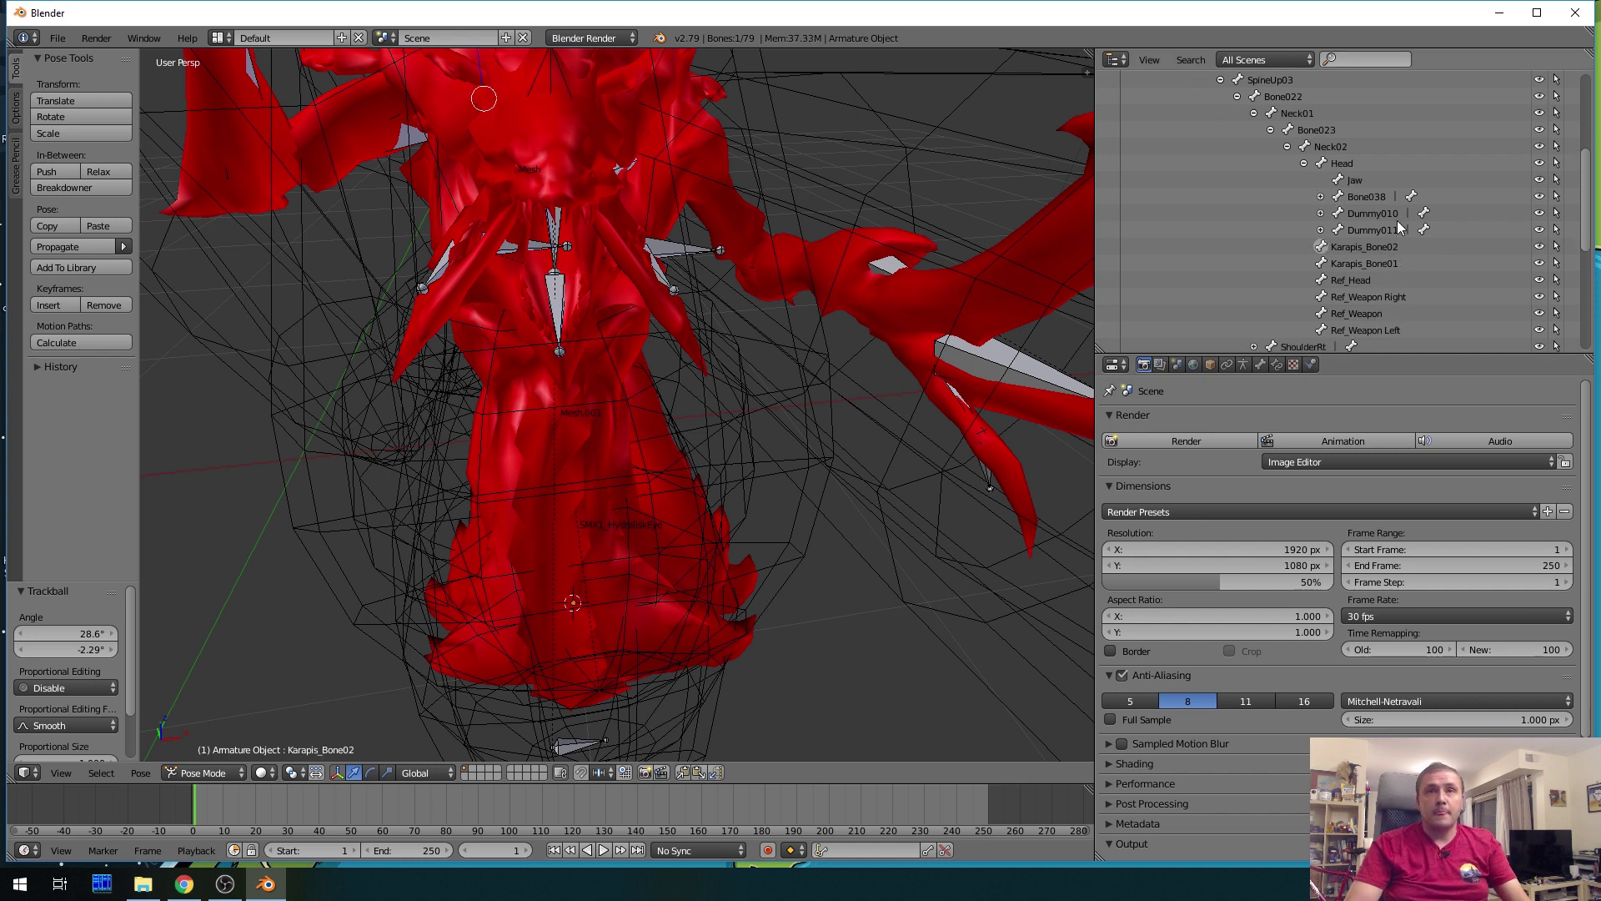
left_click(1371, 214)
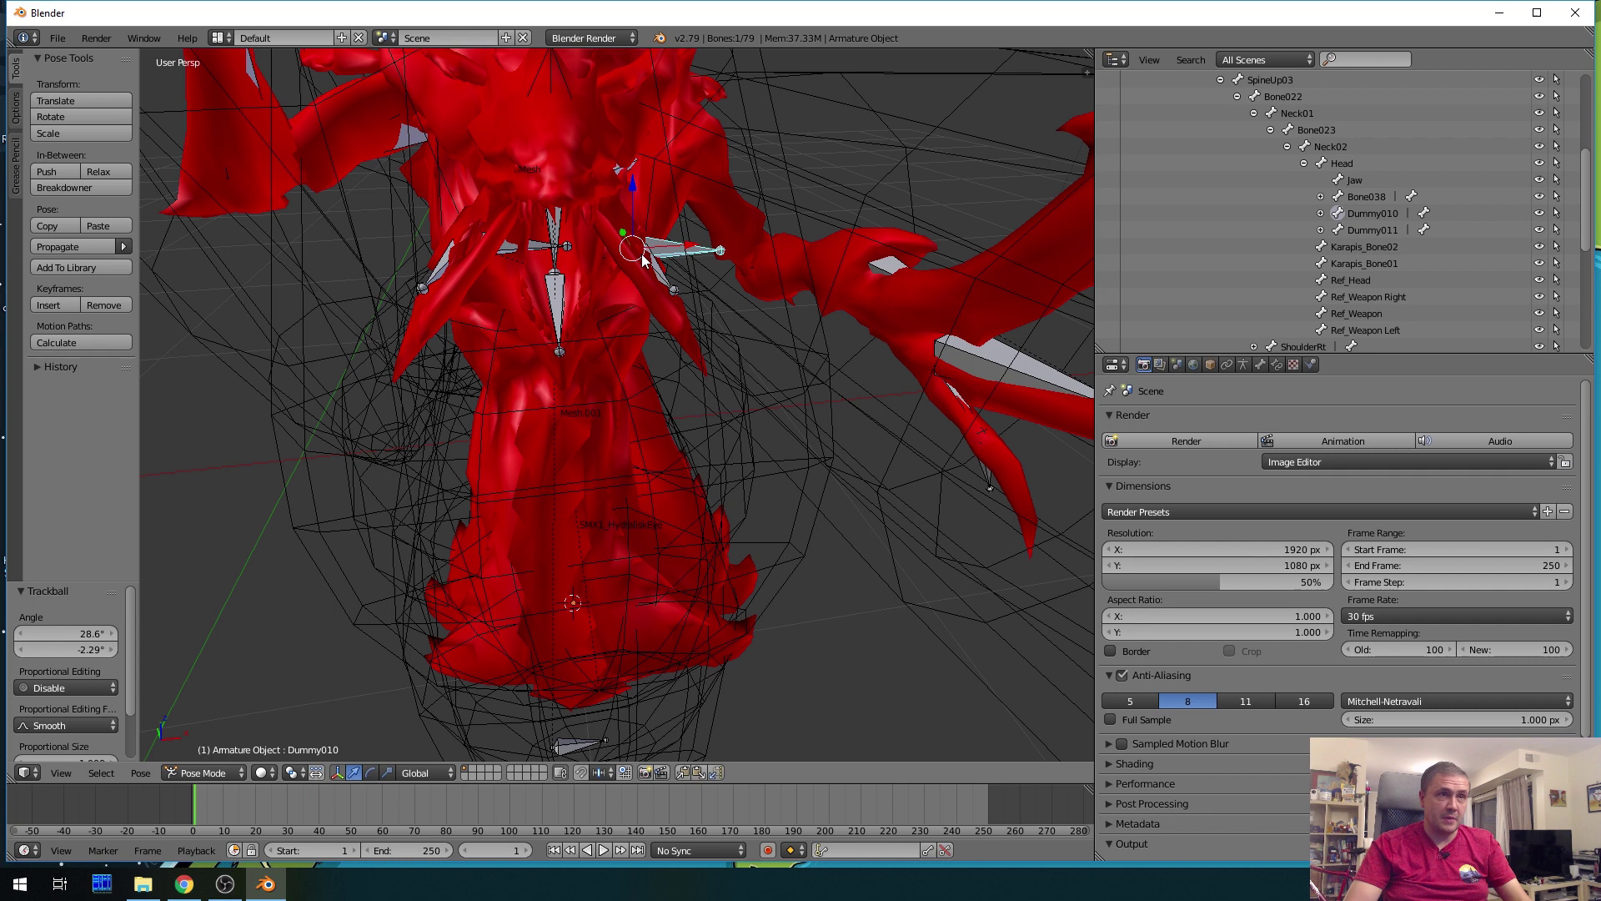
key("r")
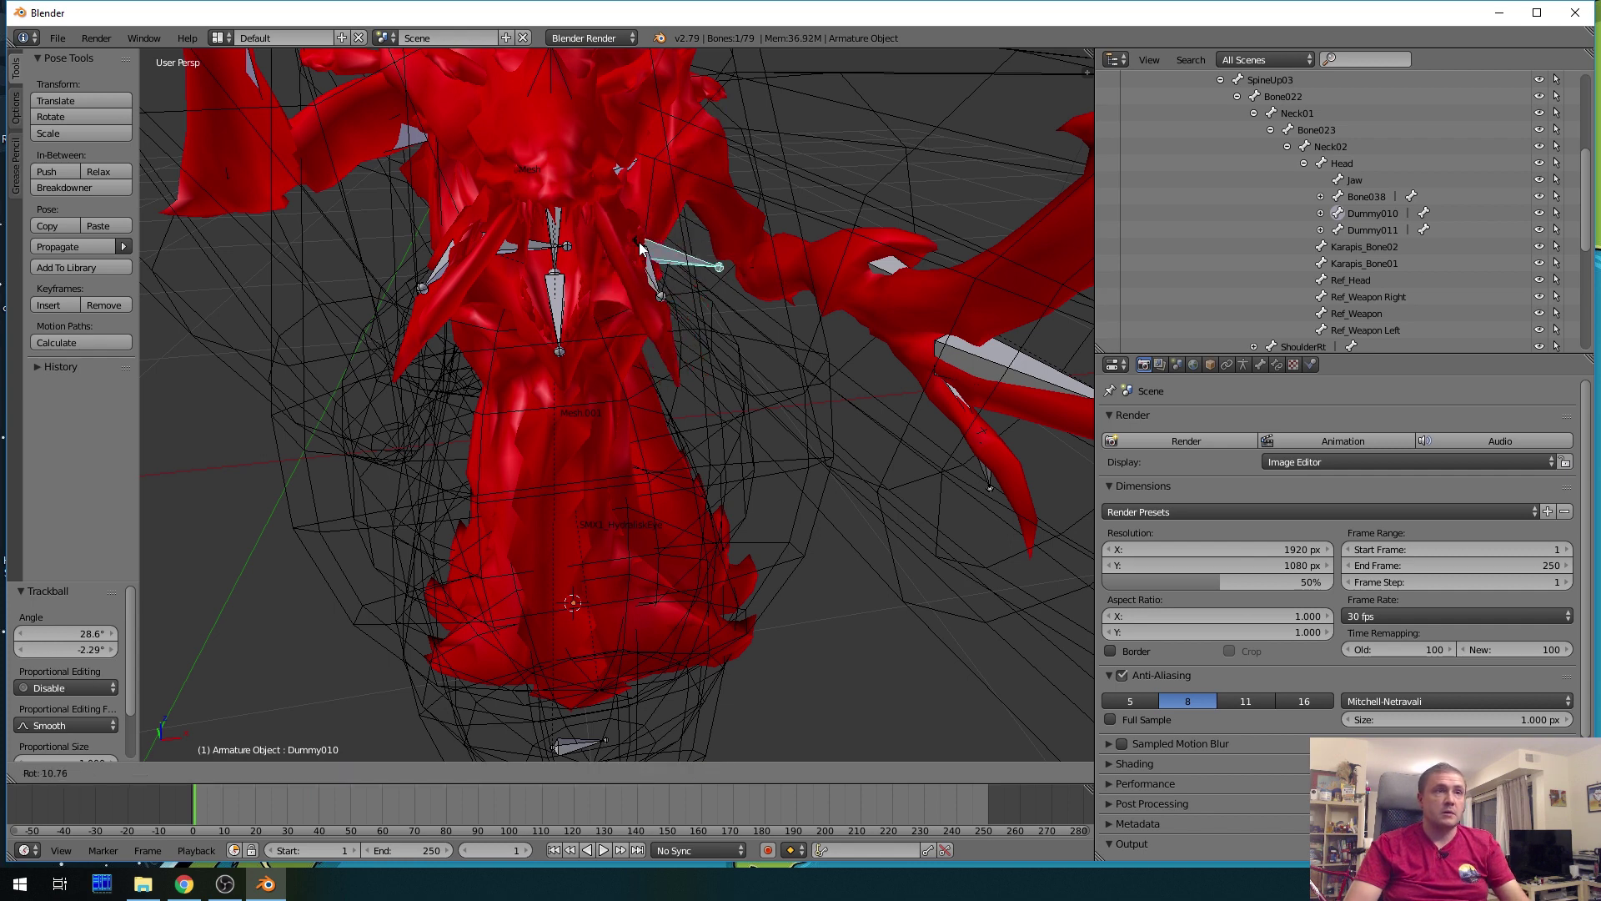
key("r")
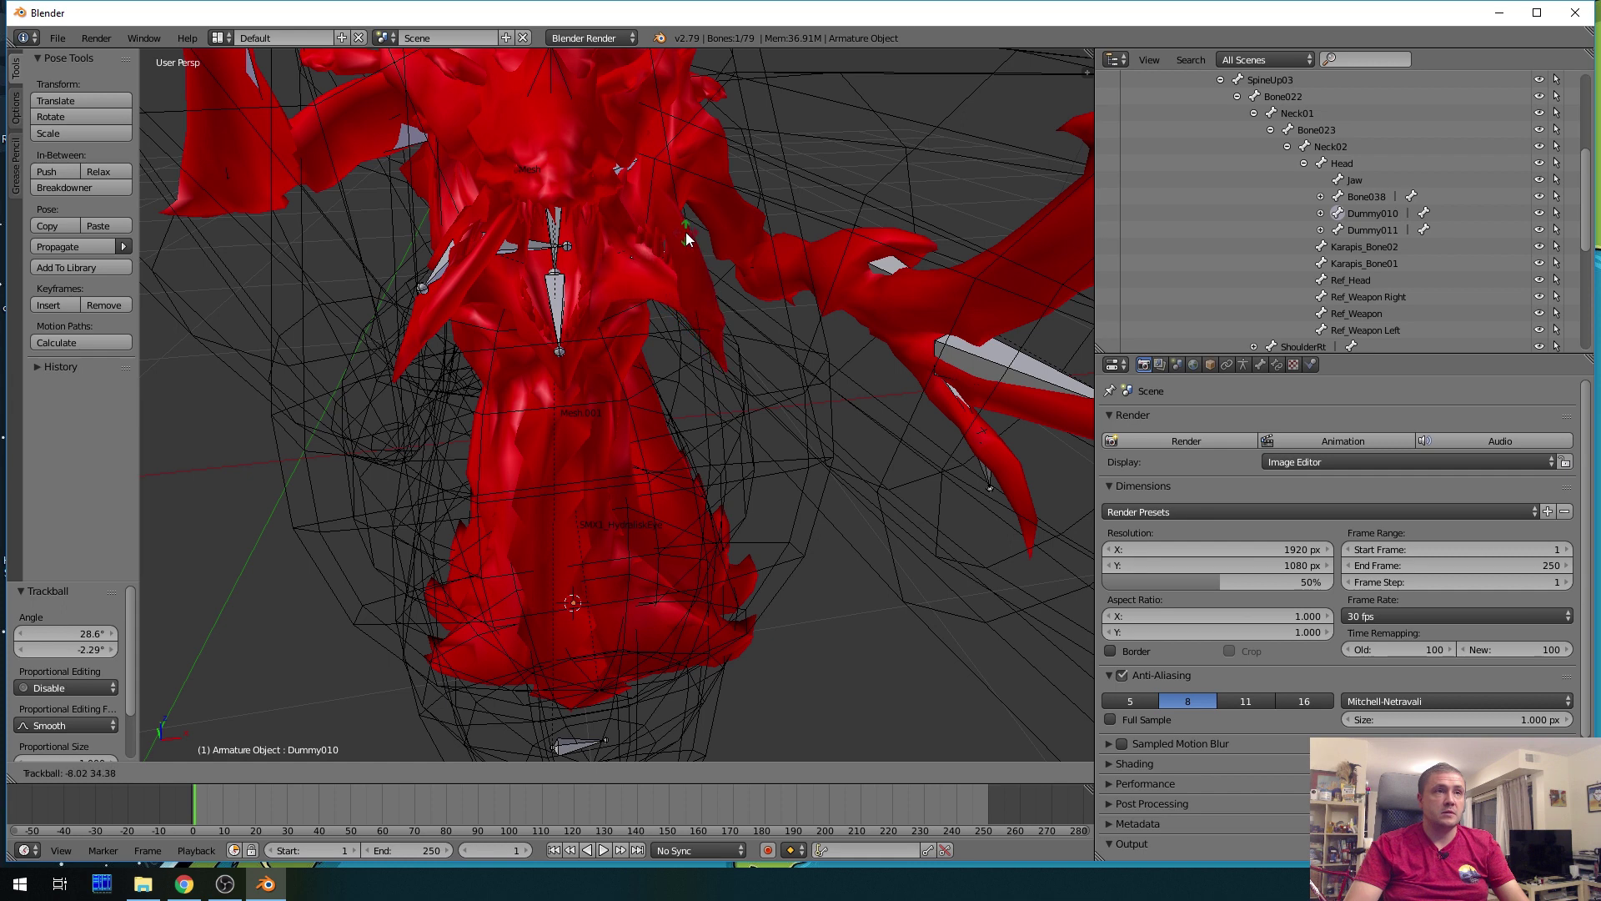
left_click(588, 250)
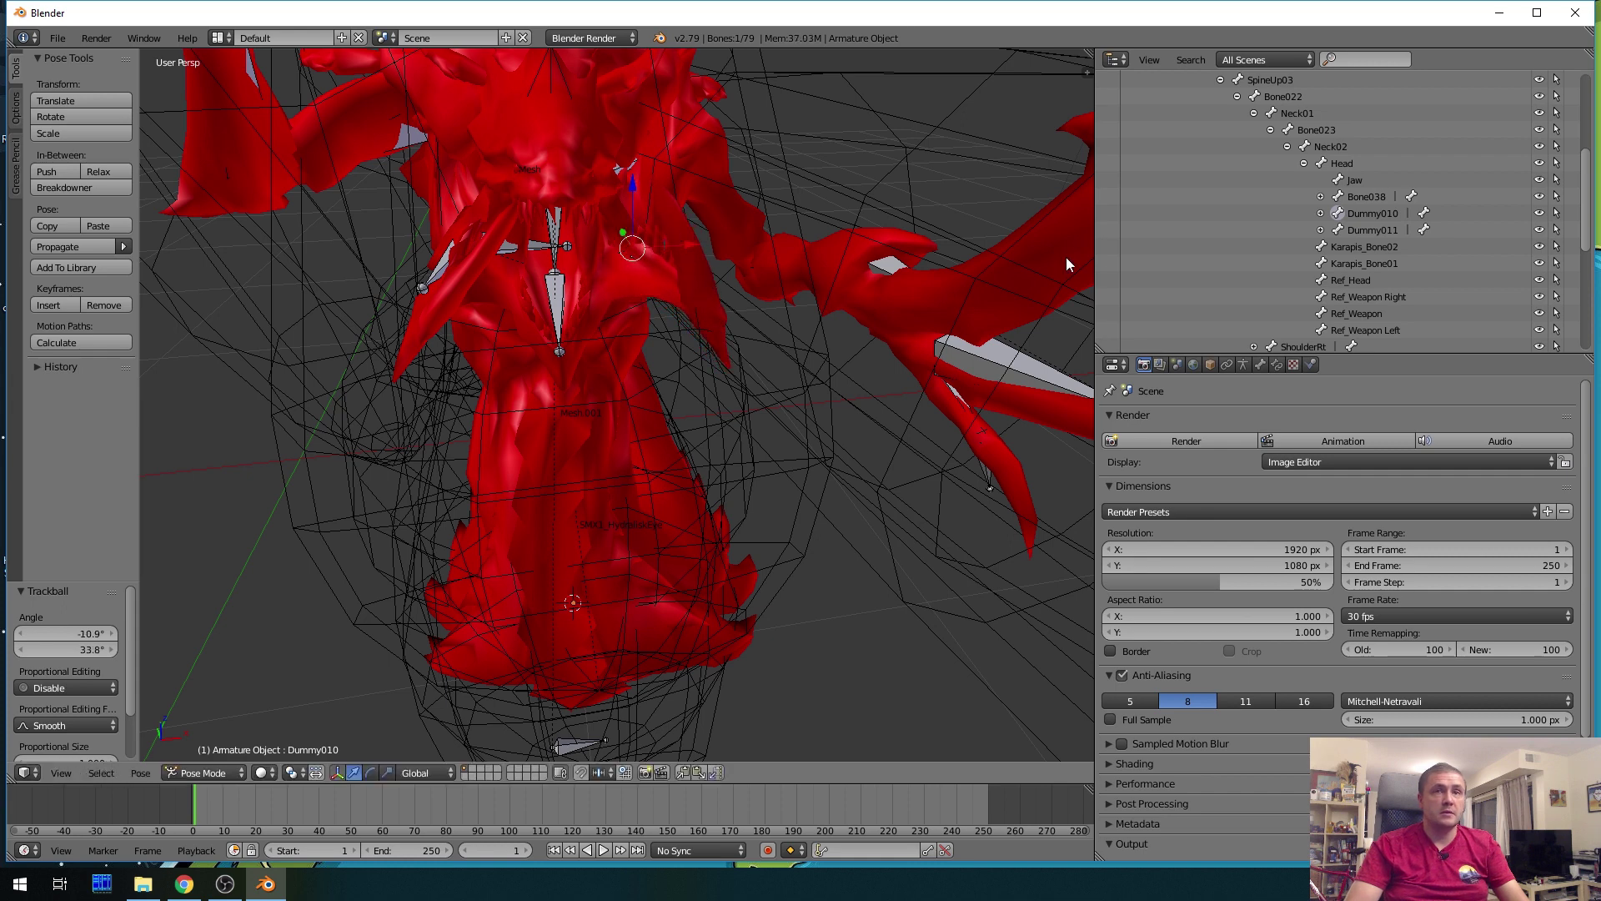
Select the Dummy011 bone and swing the opposite mandible outward with a Trackball rotation of about -4.6° and -24.1°
left_click(1372, 230)
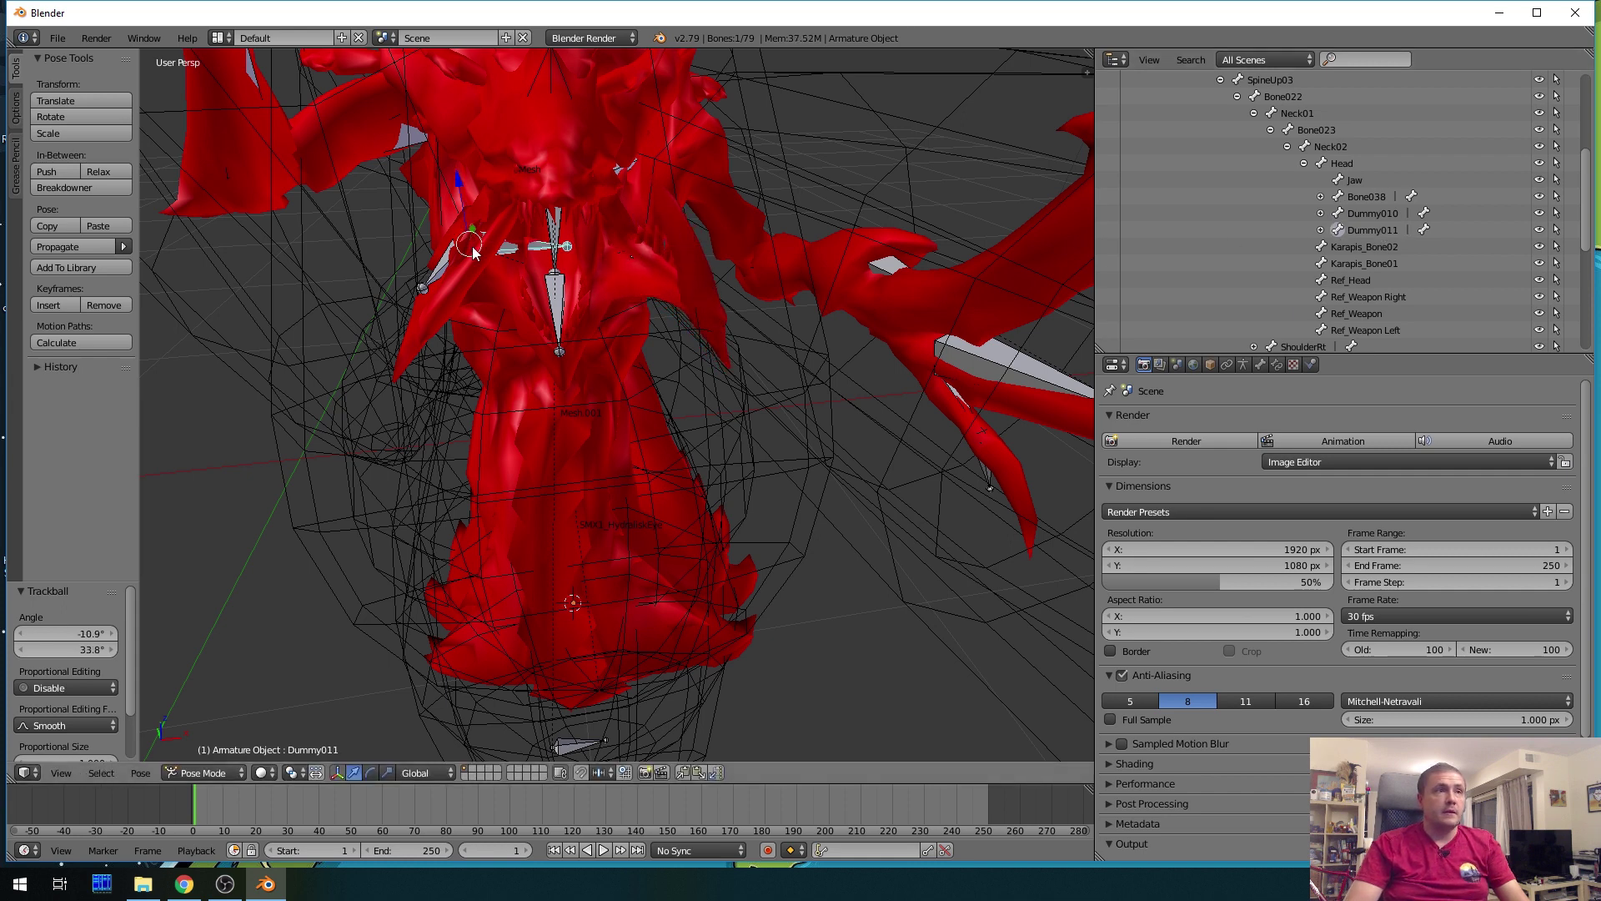
key("r")
key("r")
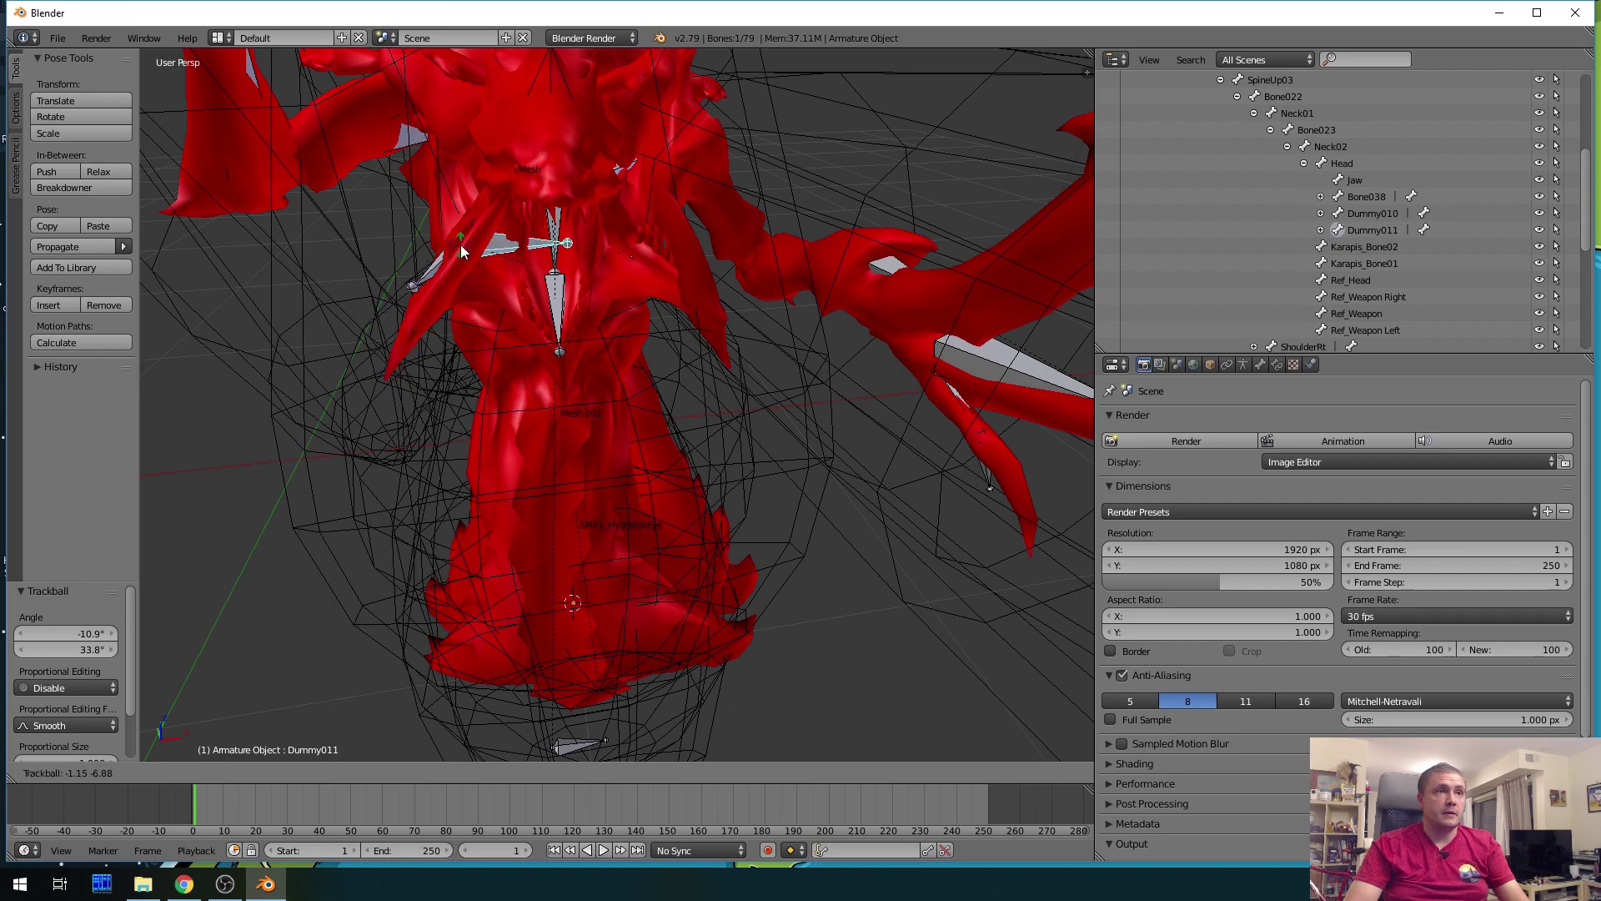
left_click(437, 238)
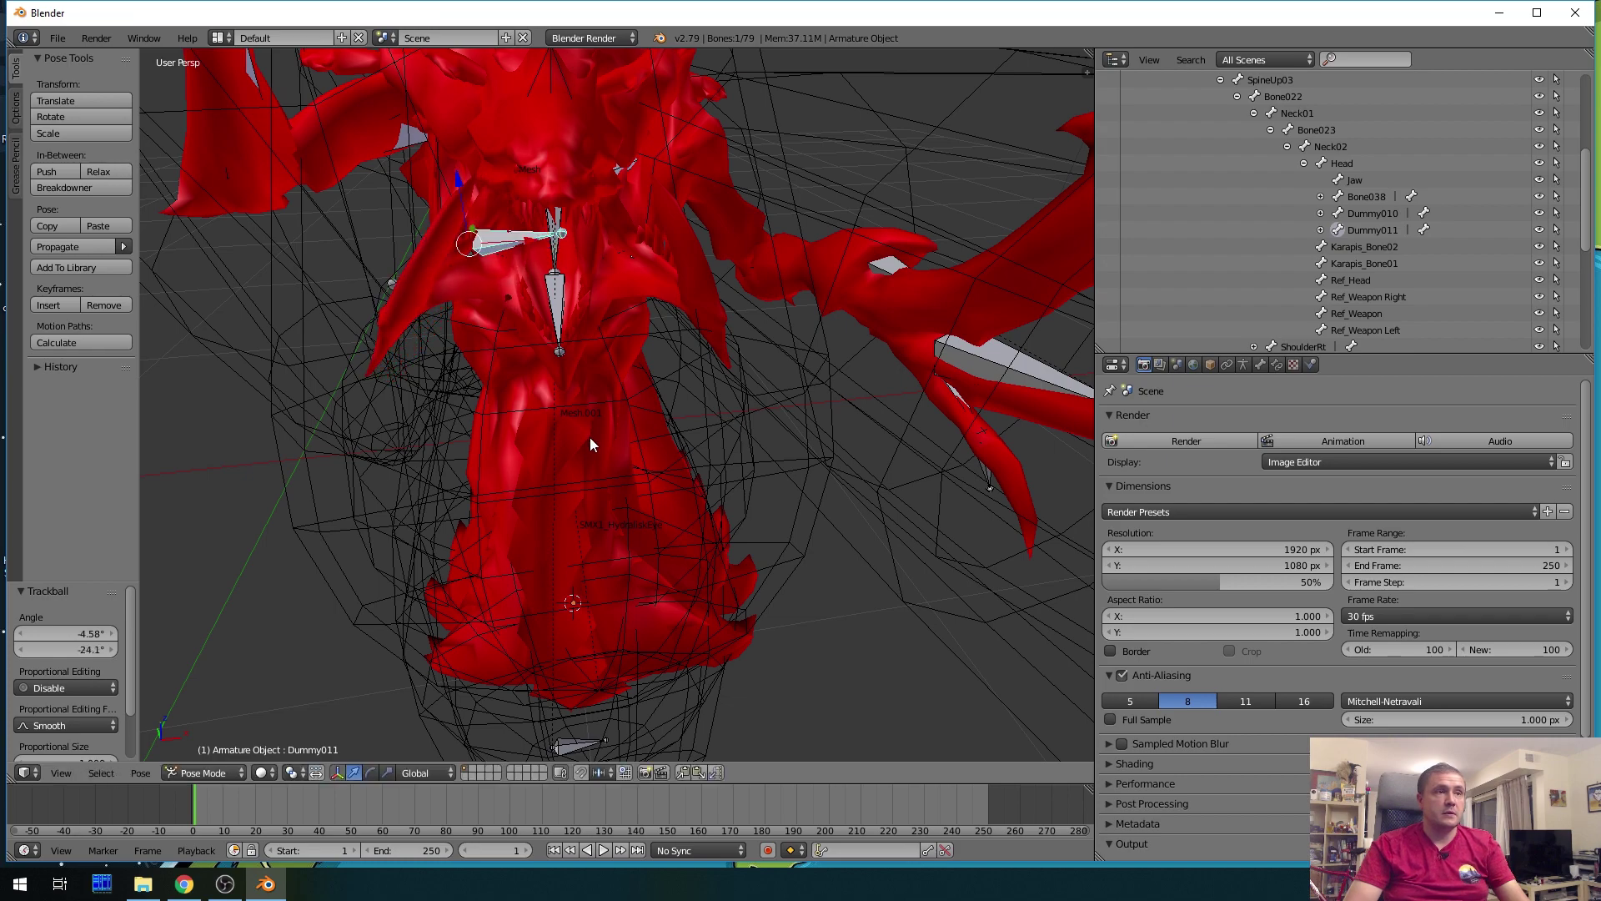
Select Bone035 in the viewport from the model's side and rotate it about -14.7°
middle_click_drag(947, 557, 517, 362)
right_click(514, 346)
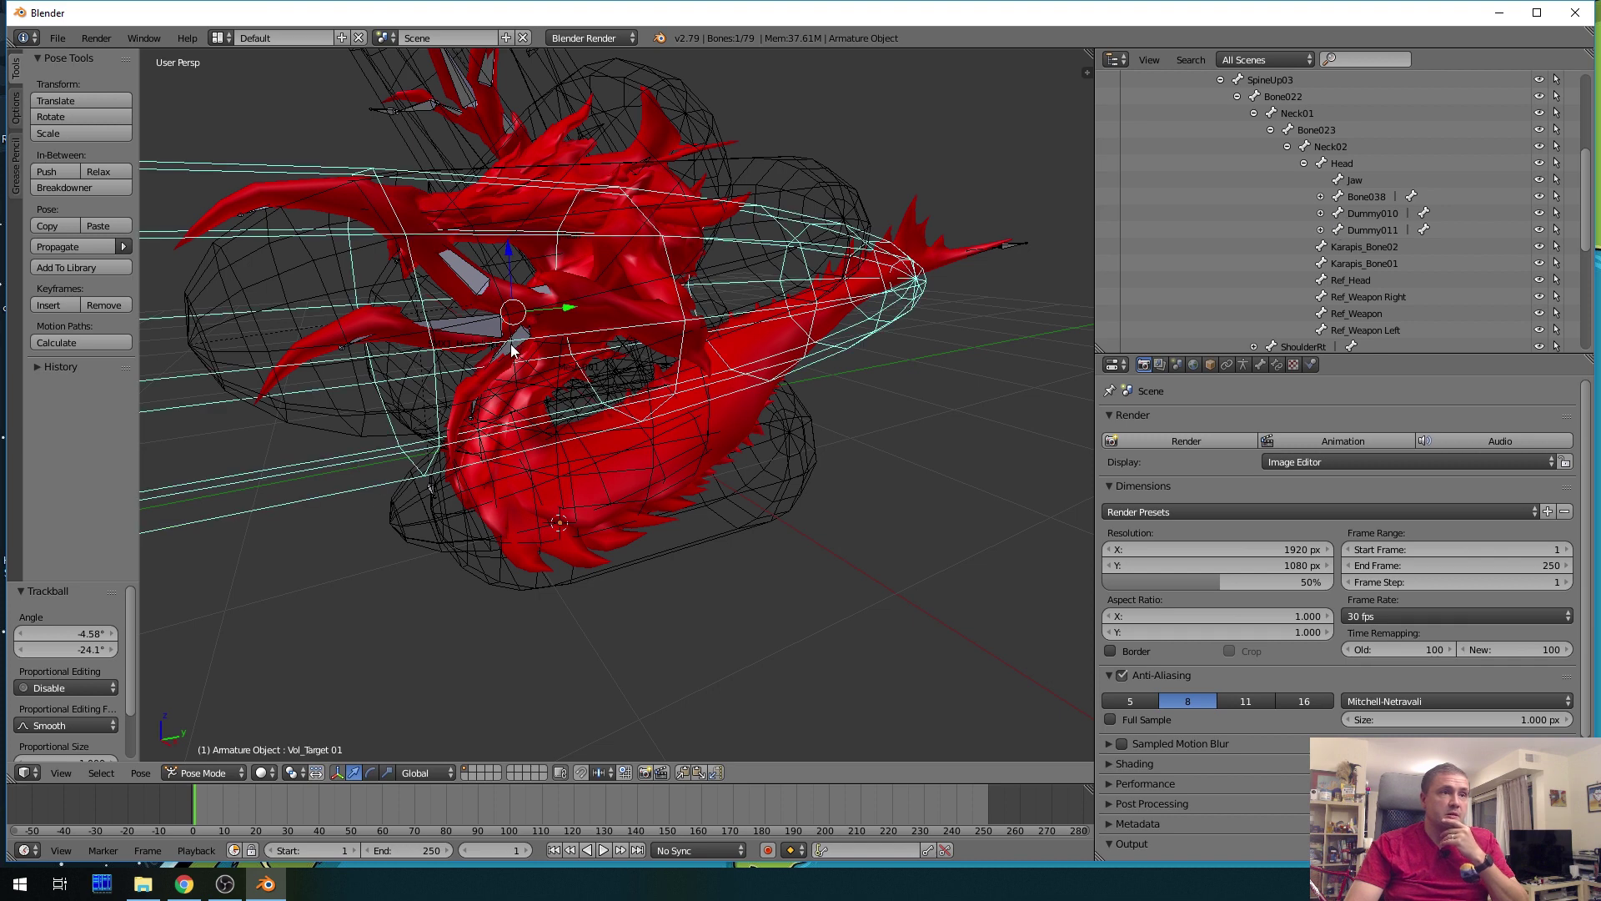
right_click(502, 361)
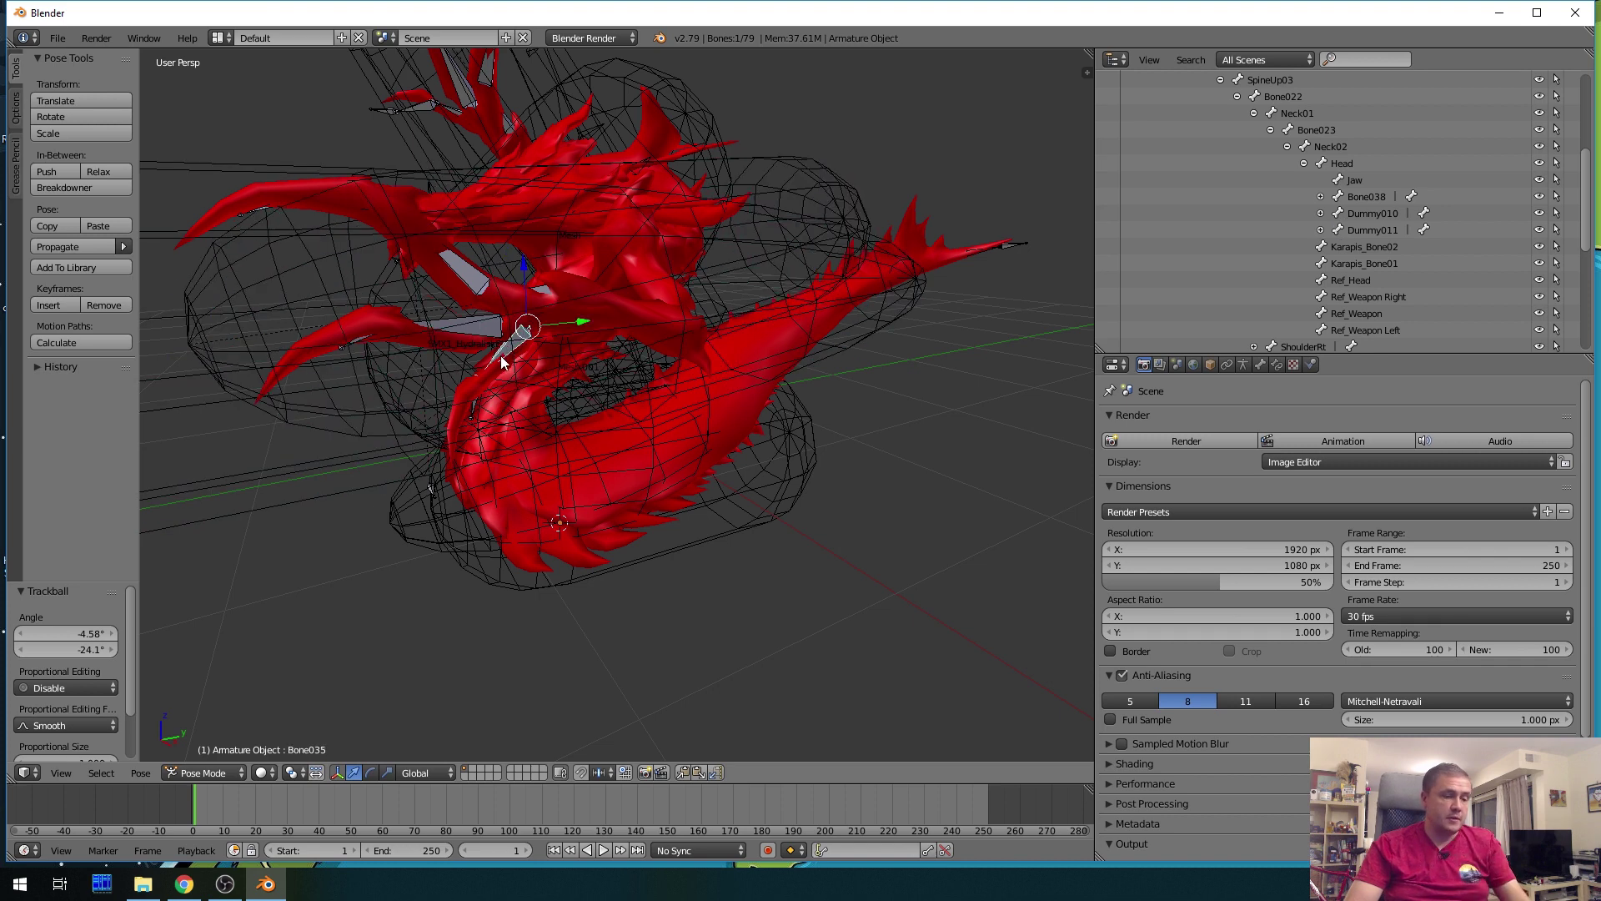
key("r")
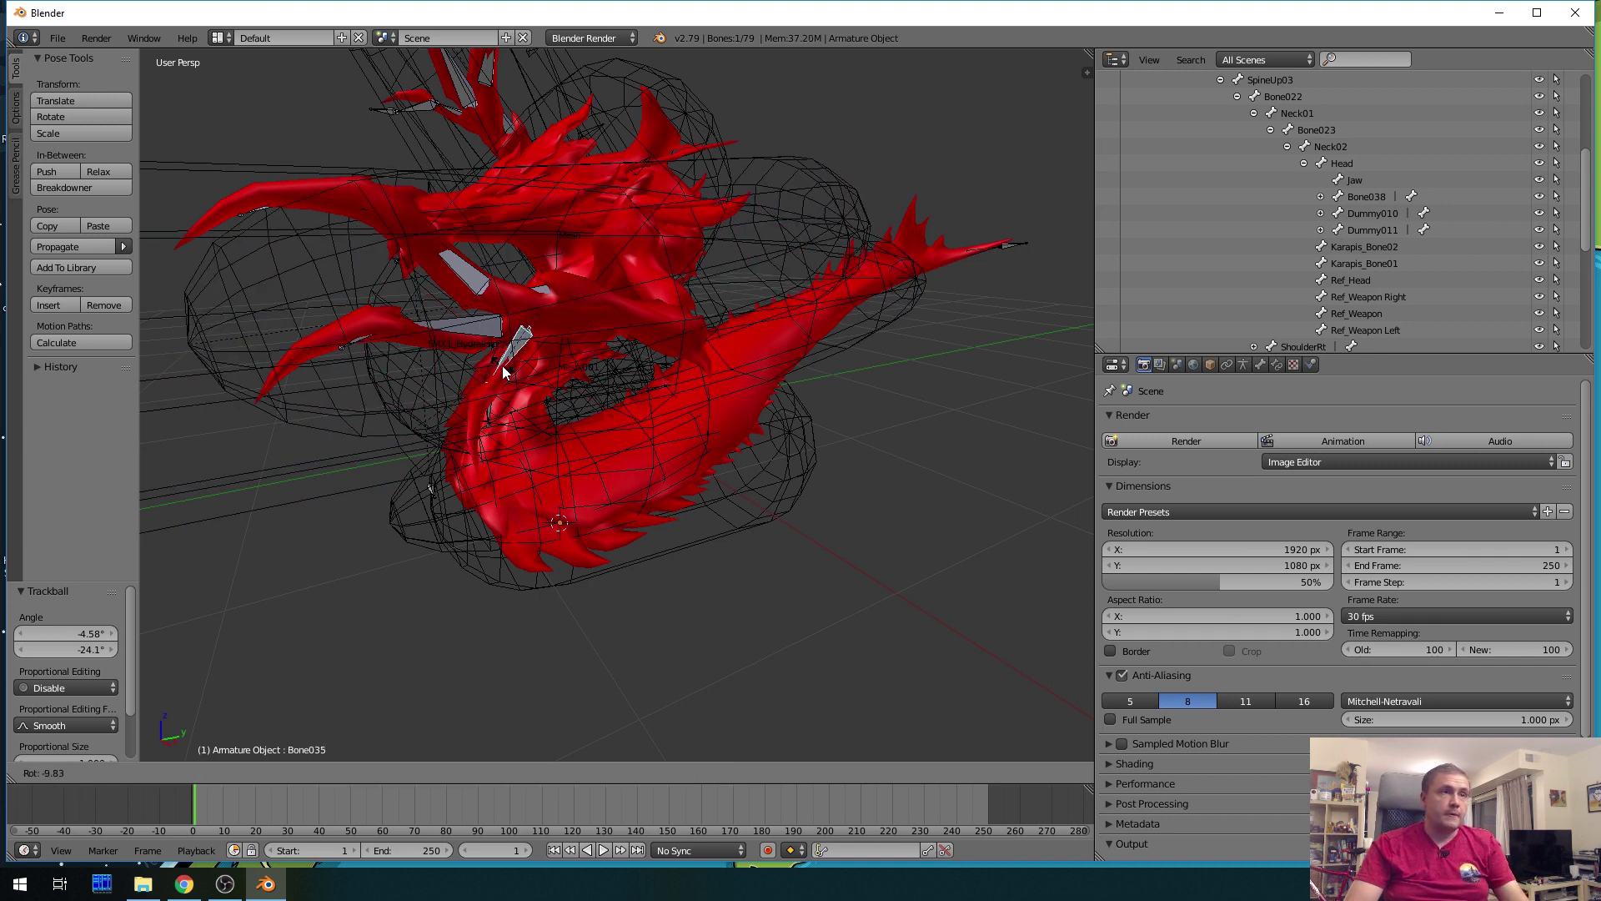
left_click(455, 422)
Select Bone027 in the raised claw and rotate it about 19°
right_click(465, 282)
key("r")
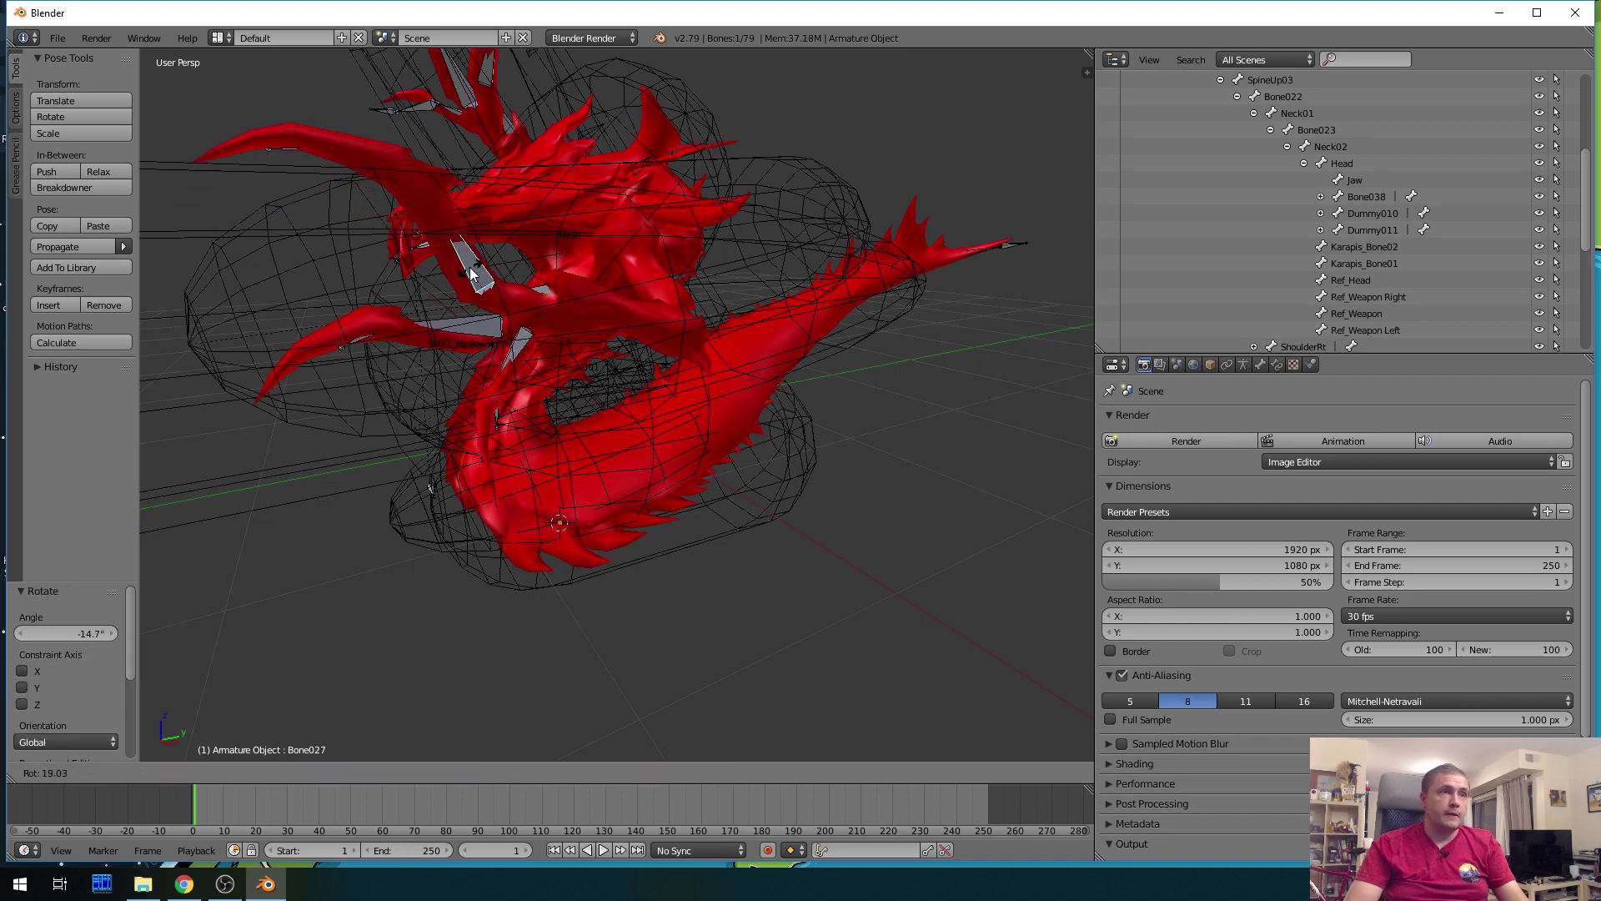
left_click(471, 275)
middle_click_drag(307, 462, 780, 330)
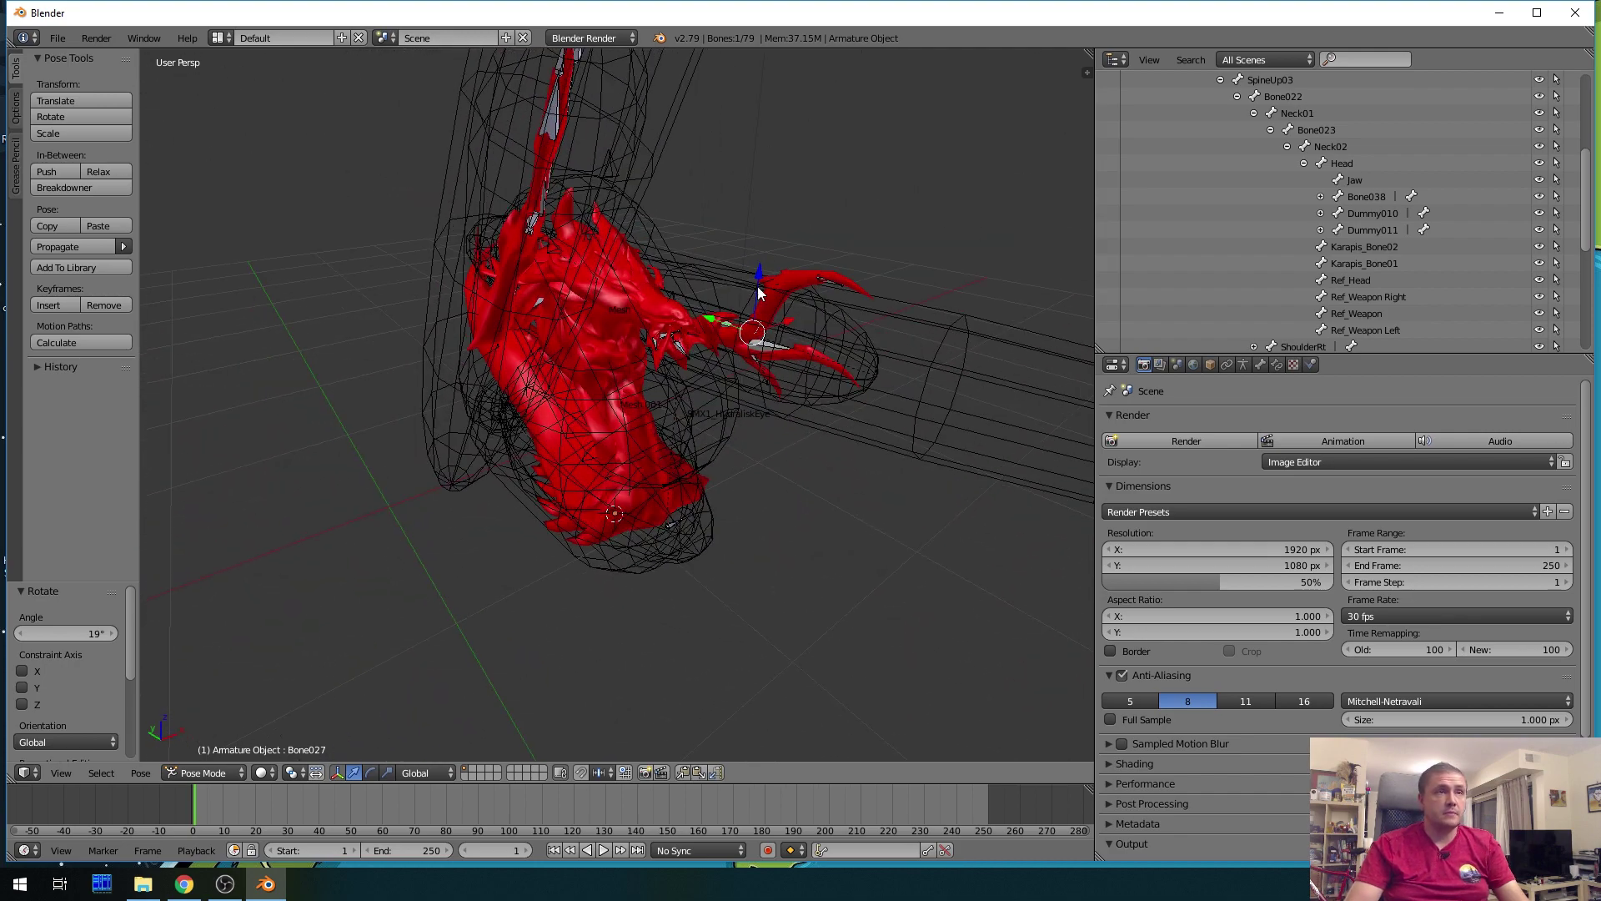
Start an STL export of the posed model and choose D:\3D\SLA as the destination folder
left_click(57, 41)
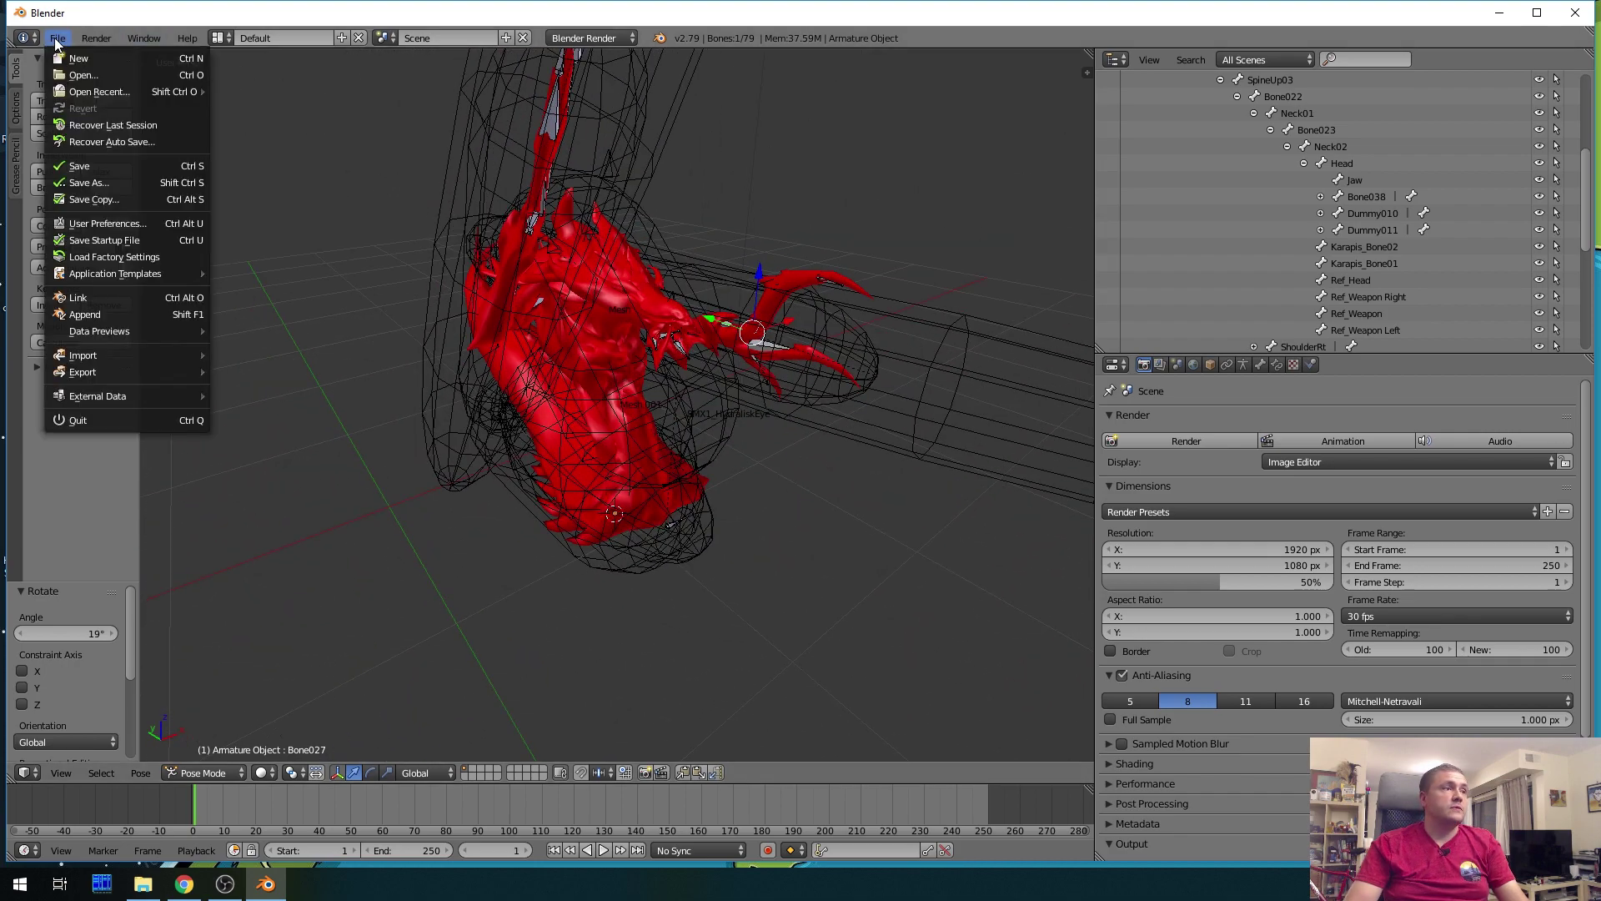
mouse_move(131, 369)
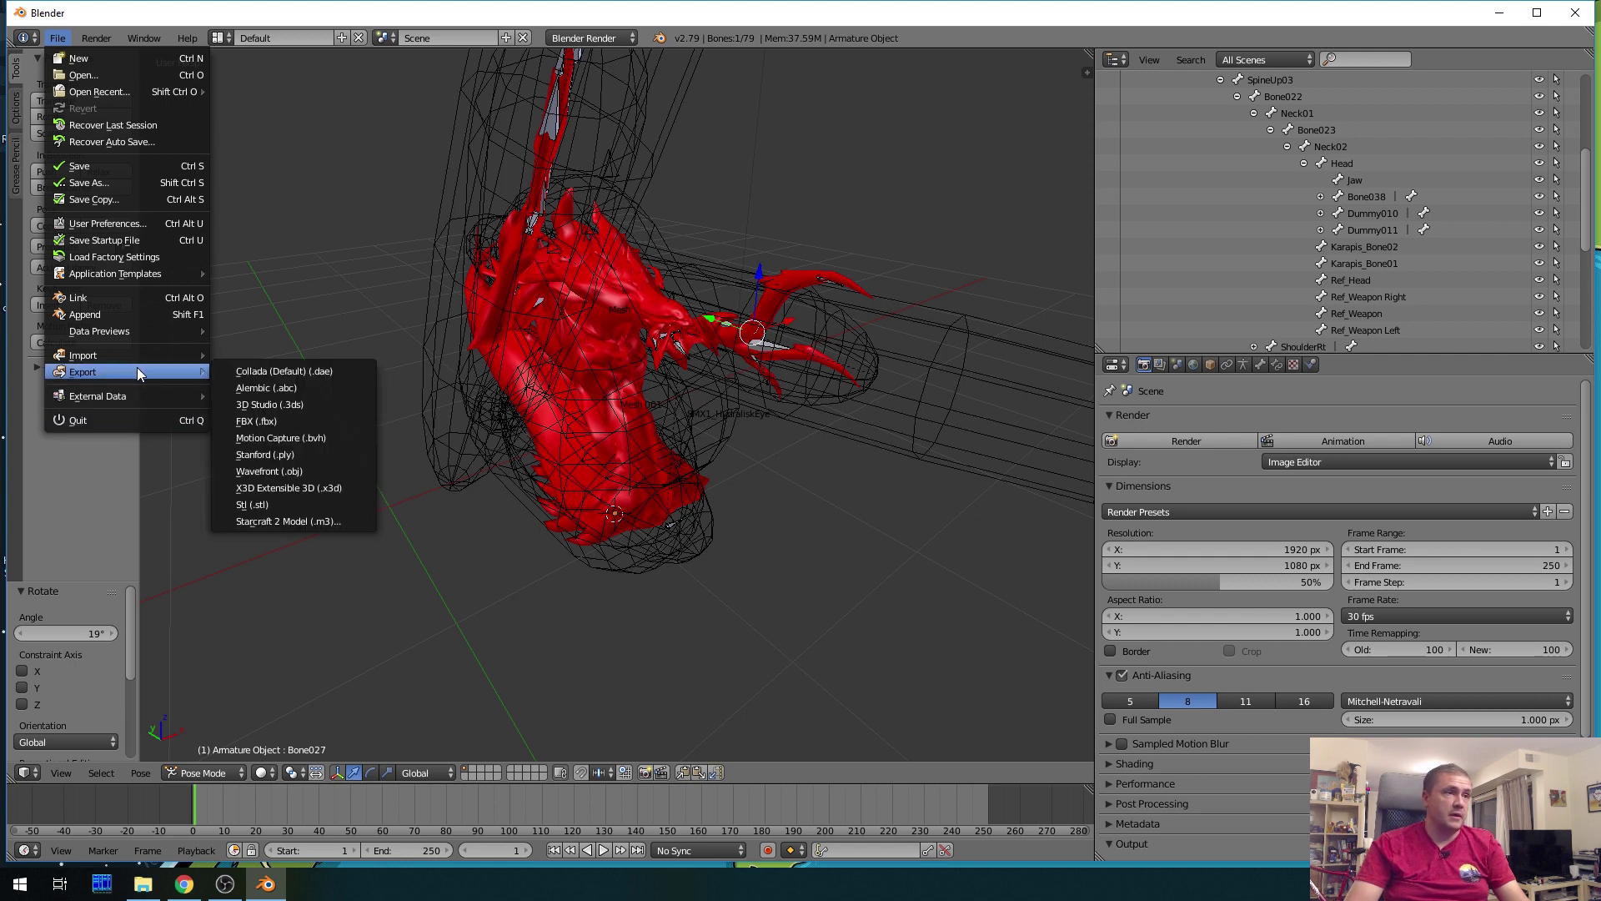
left_click(258, 511)
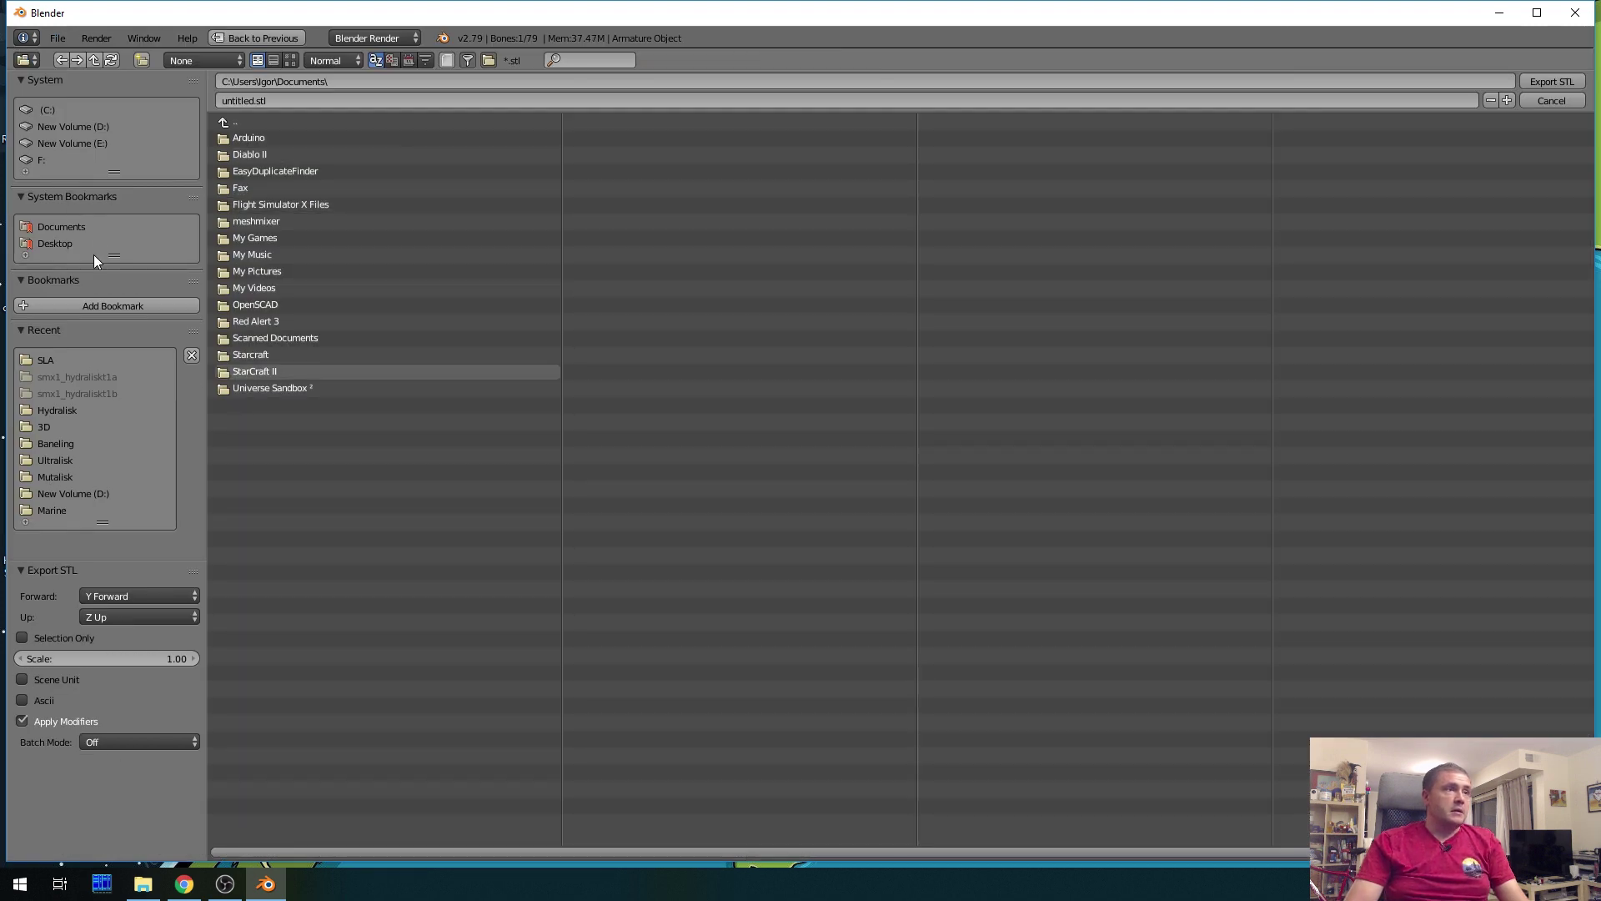
left_click(66, 122)
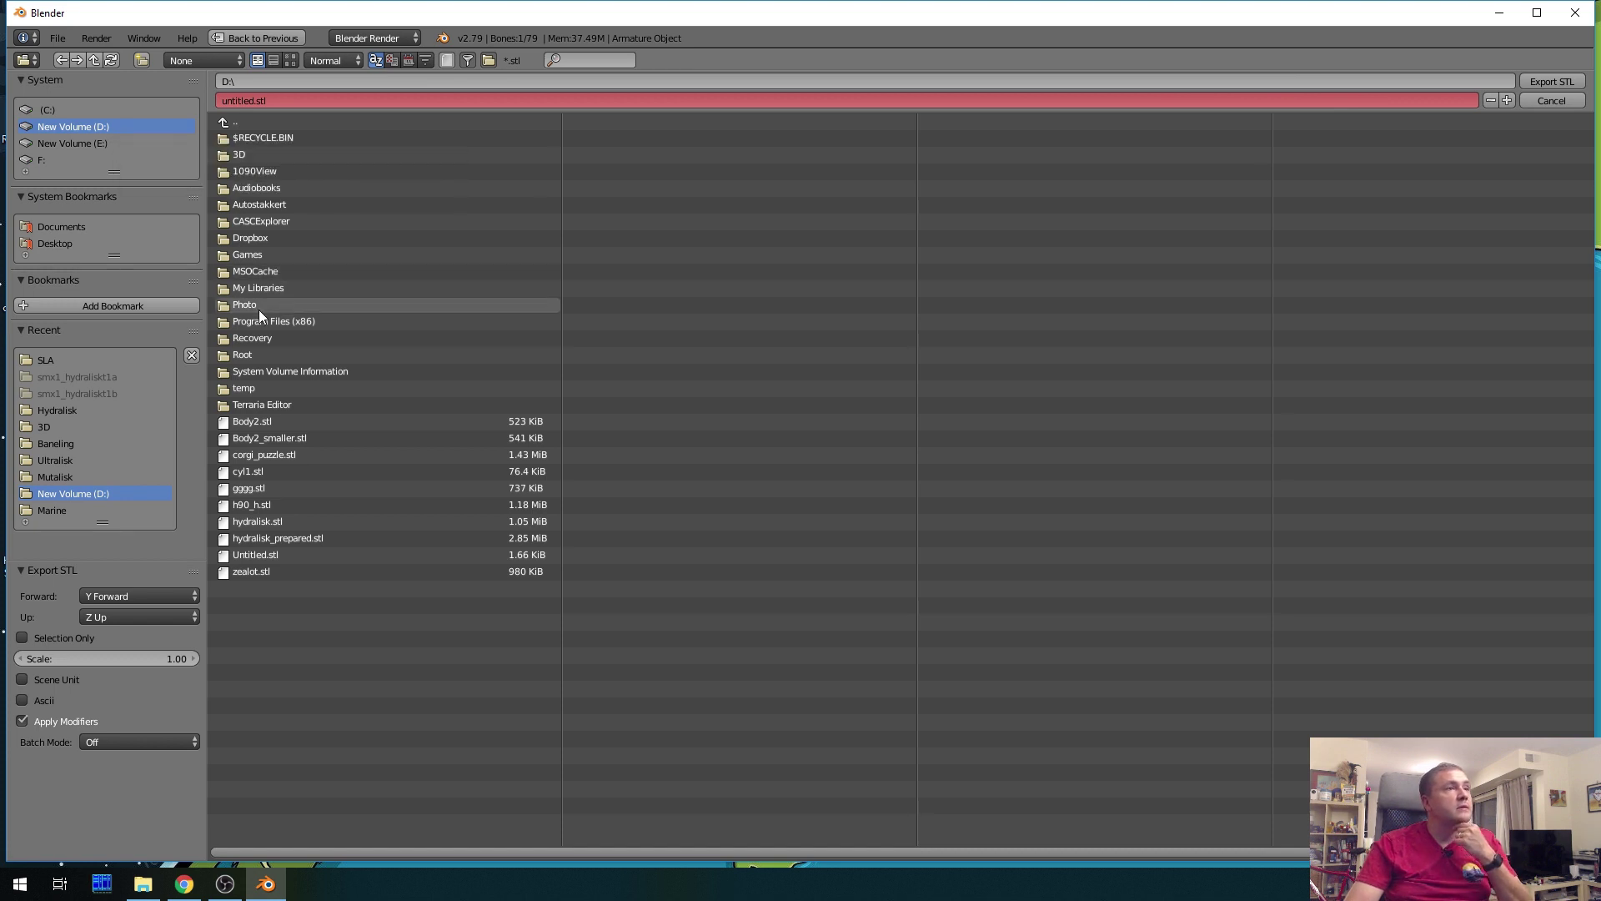
left_click(230, 157)
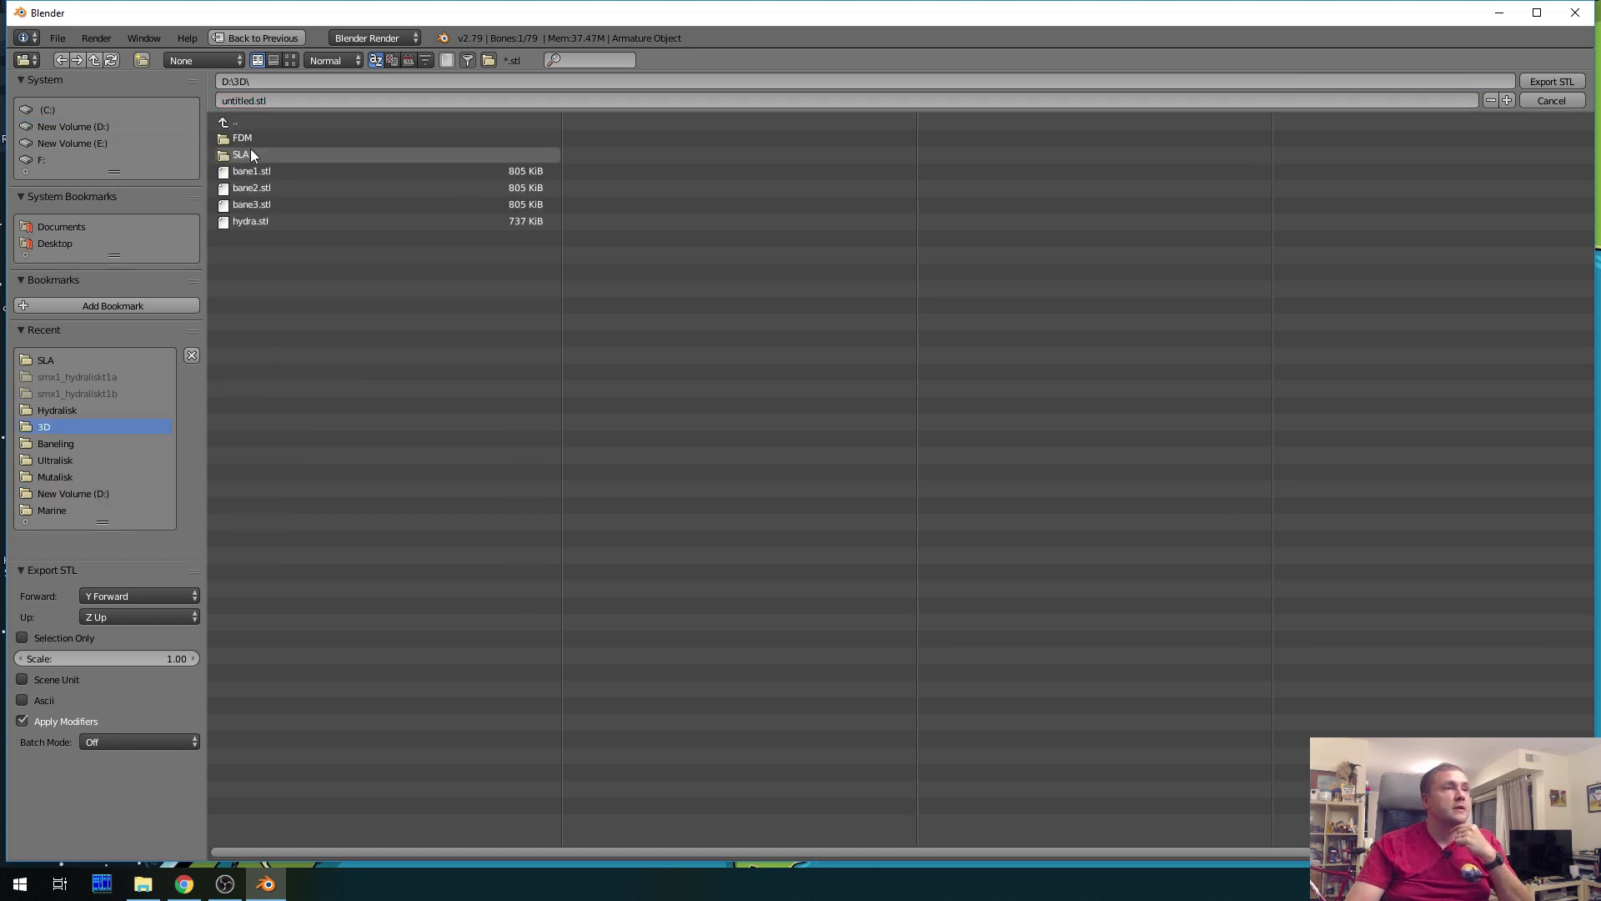
left_click(251, 153)
Name the export file hydra.stl and export the STL
left_click(266, 106)
key("Home")
key("ctrl+shift+Right")
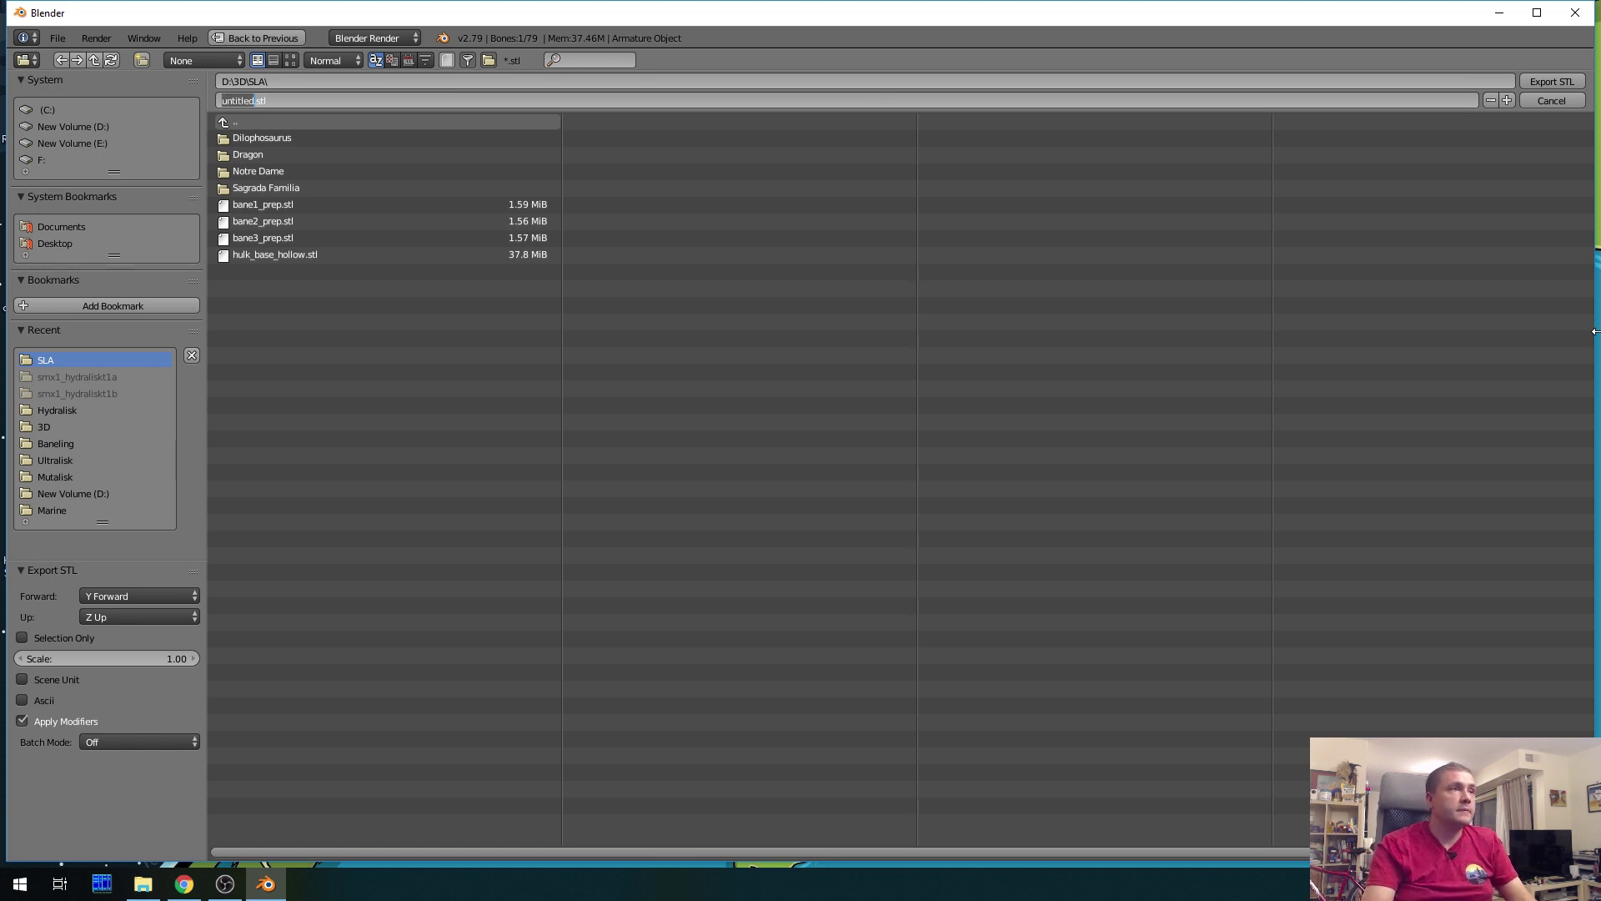
type("hy")
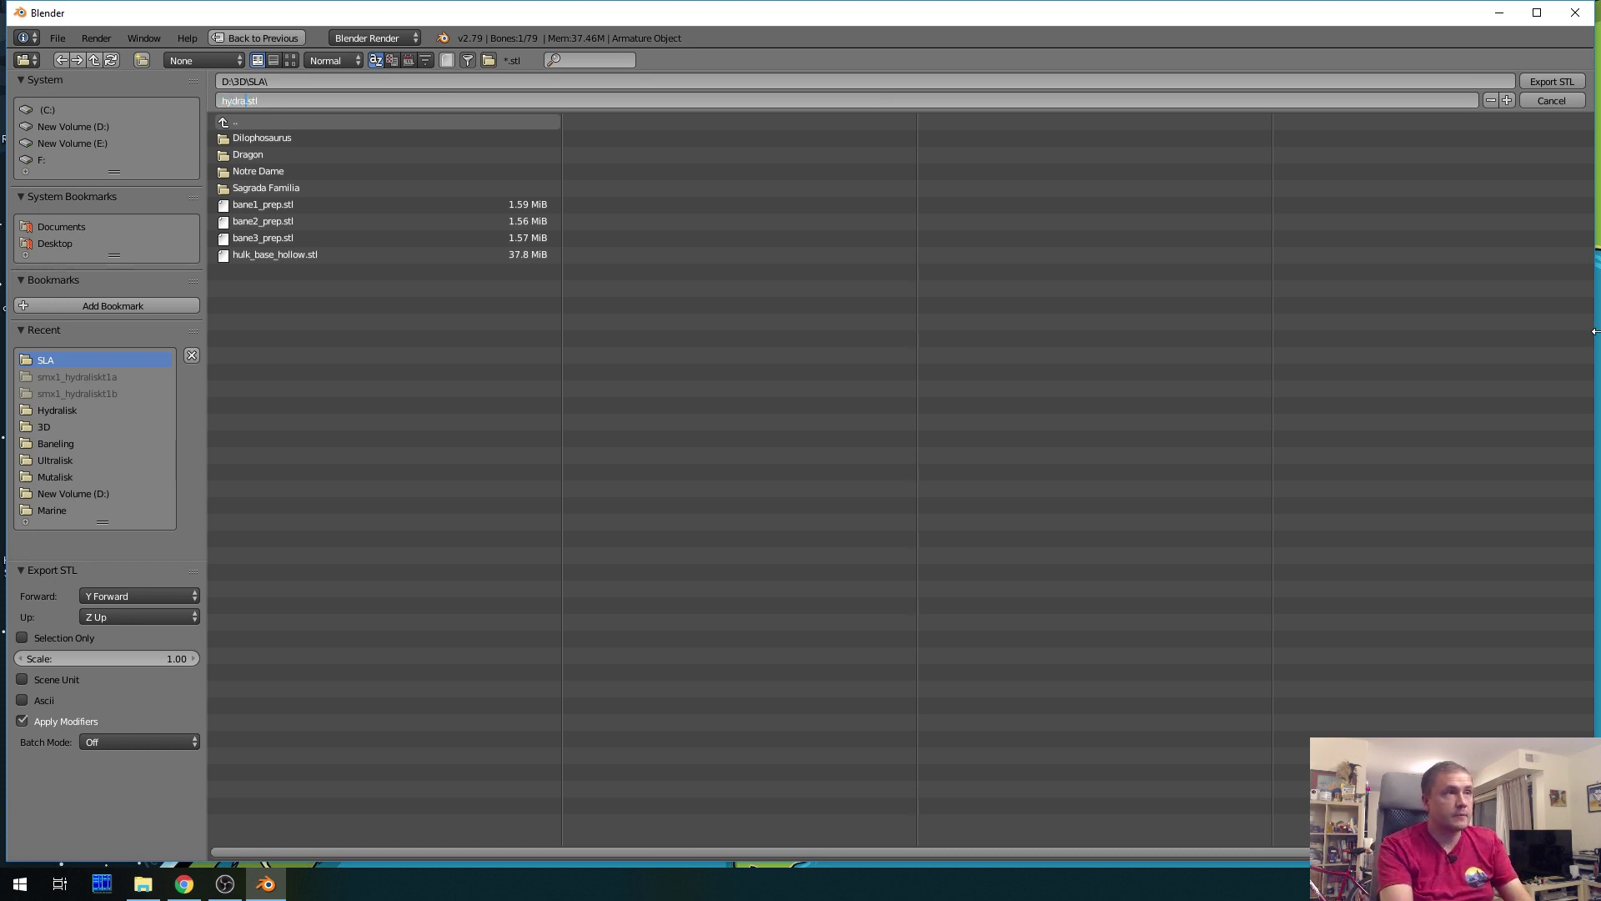
type("dra")
key("Return")
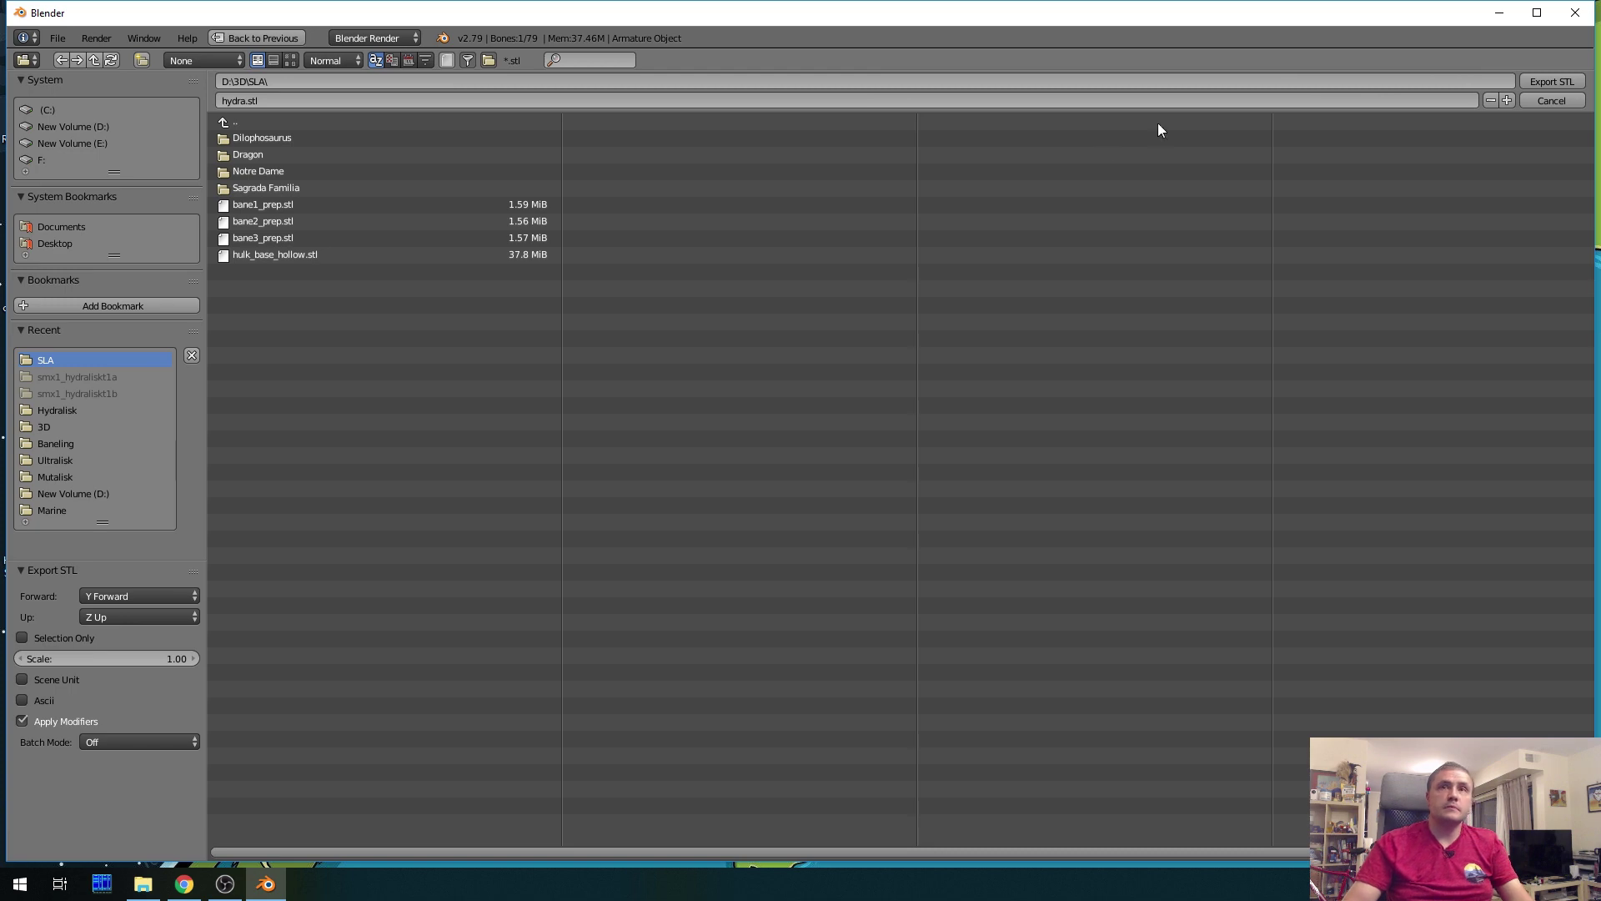
left_click(1550, 77)
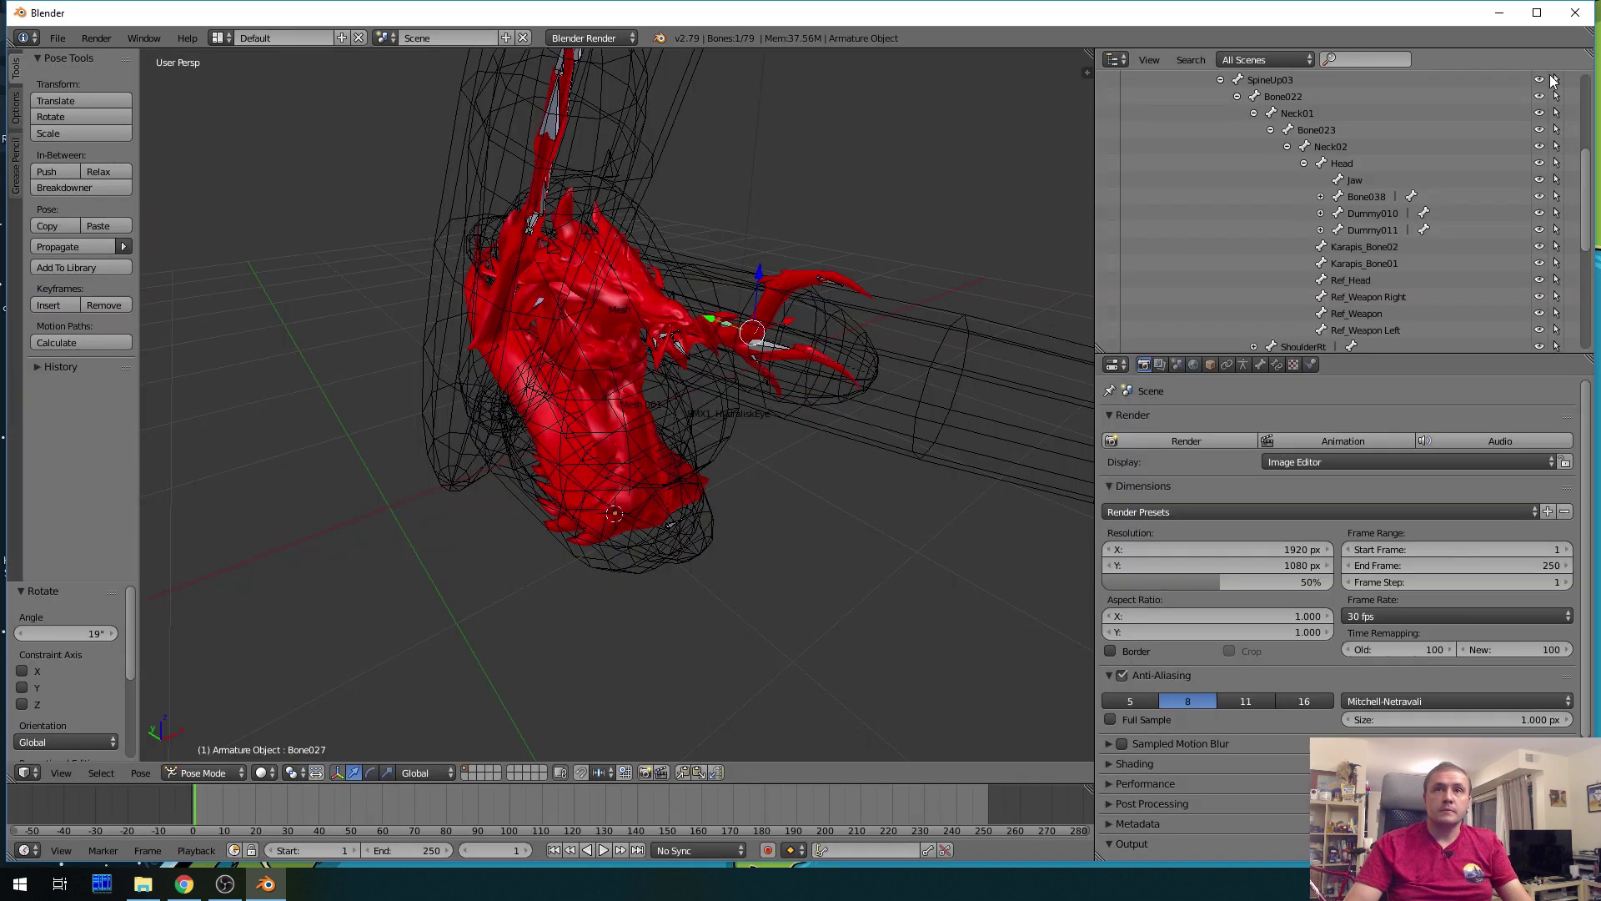
Quit Blender without saving the changes and open Meshmixer in a maximized window
left_click(1577, 12)
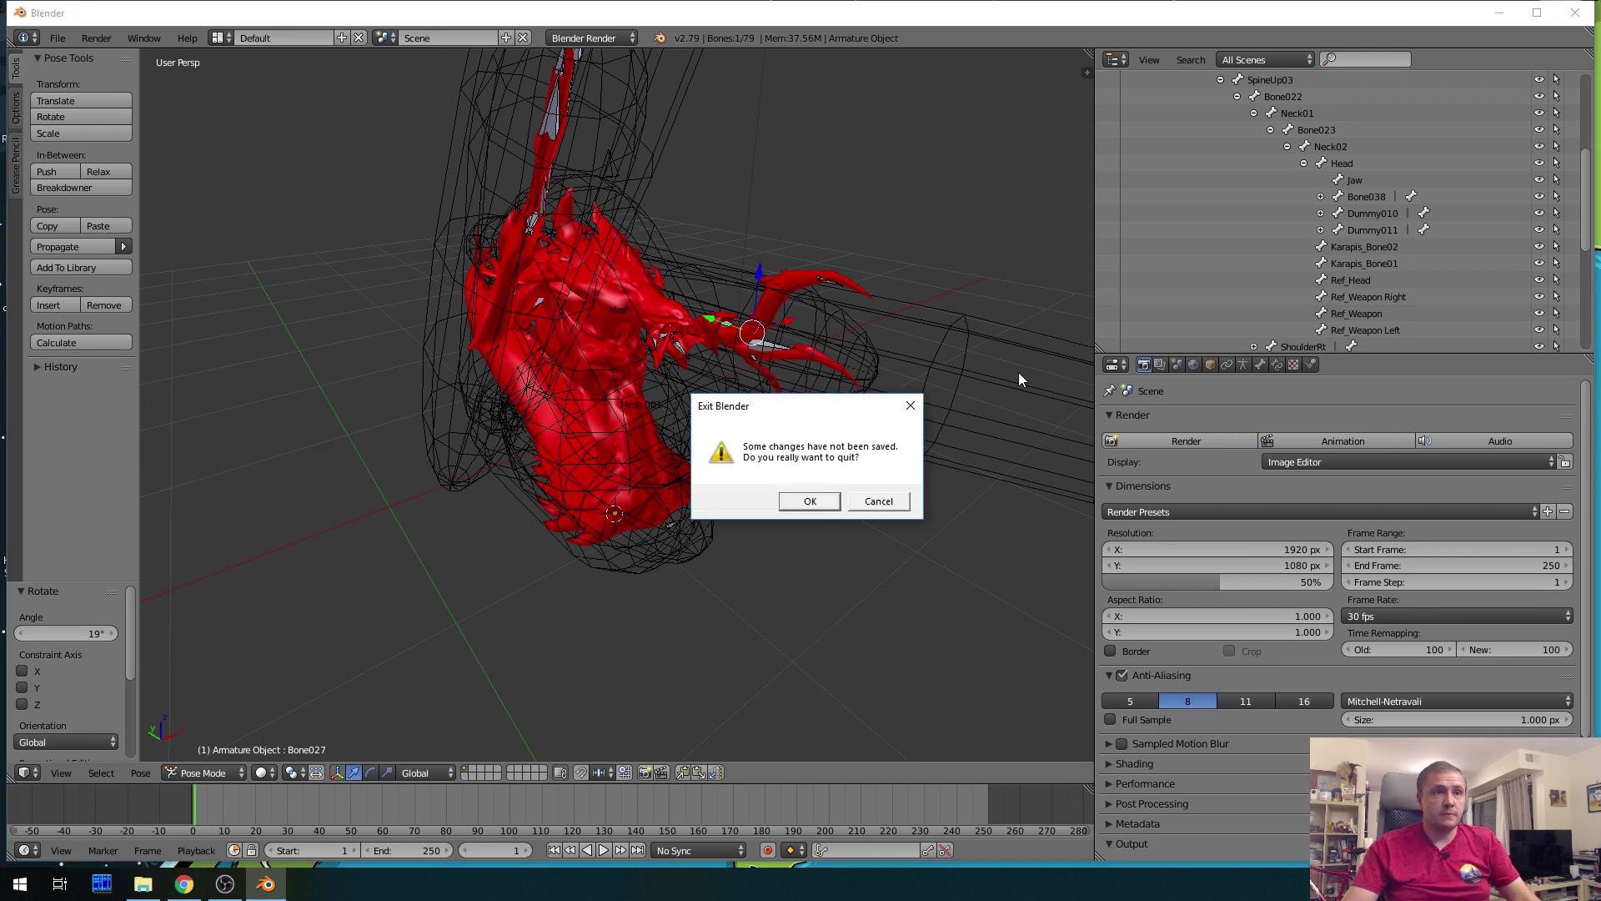
left_click(802, 504)
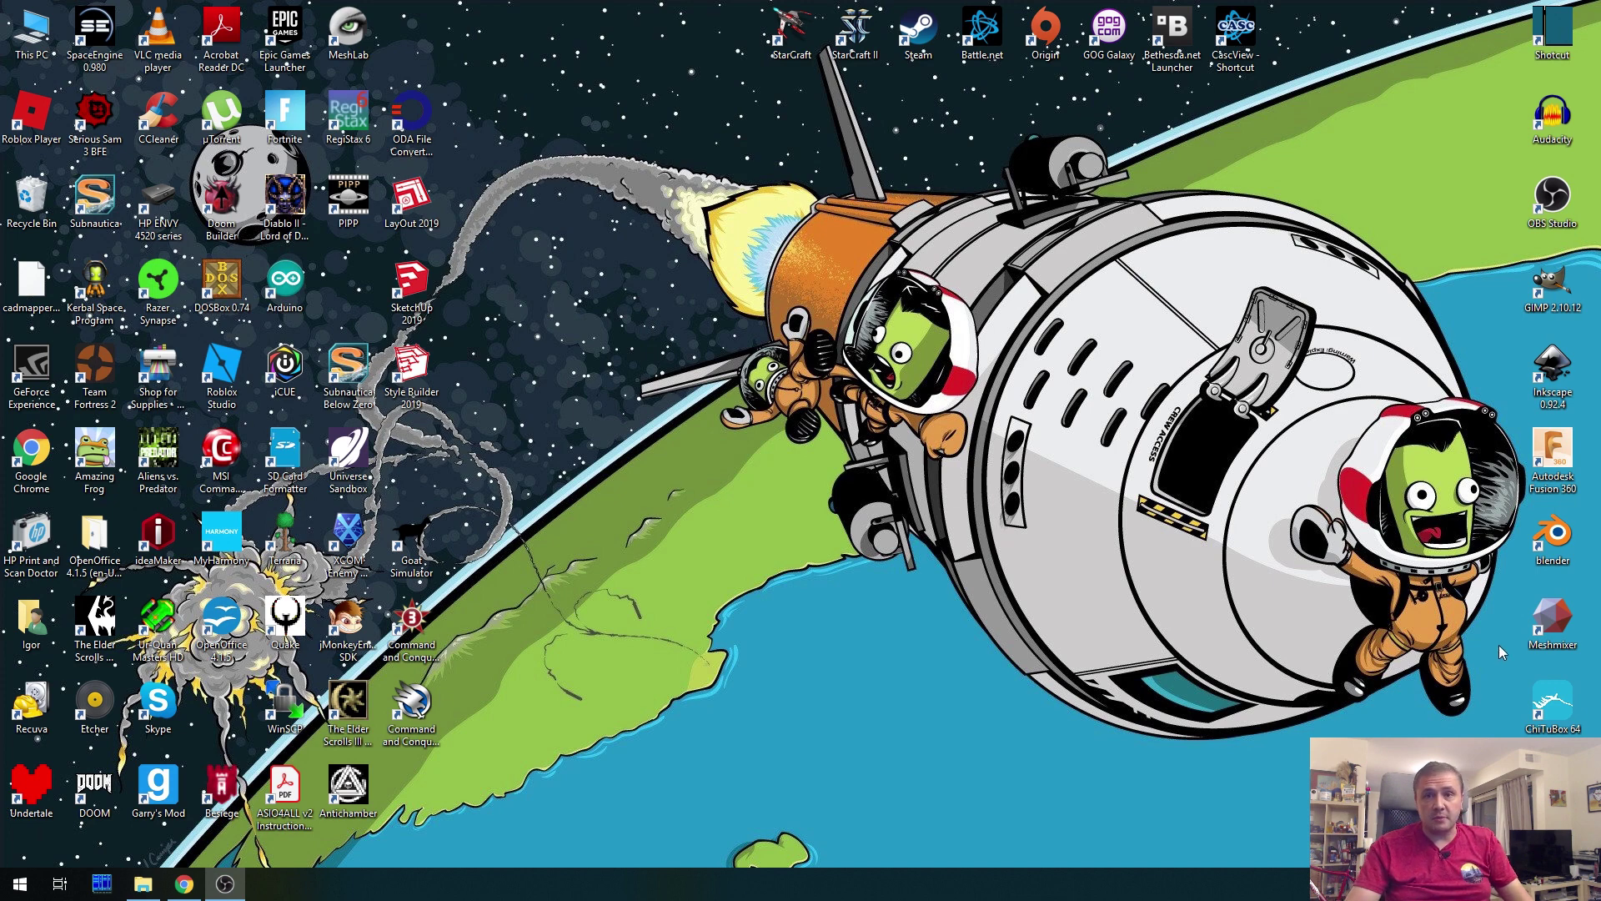
double_click(1556, 621)
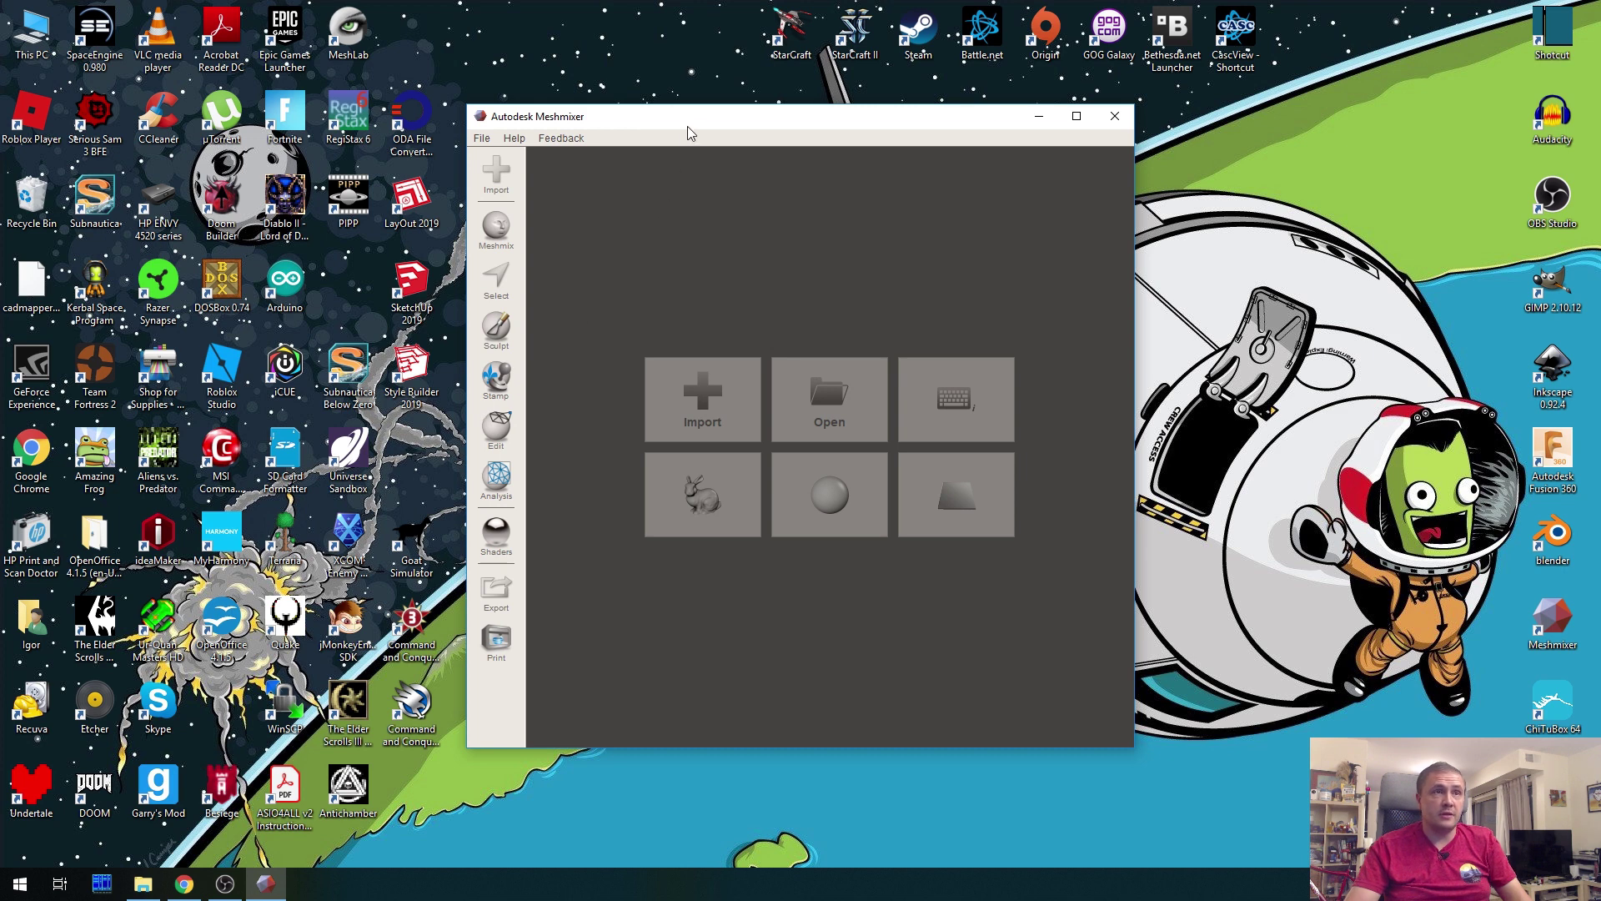
double_click(689, 117)
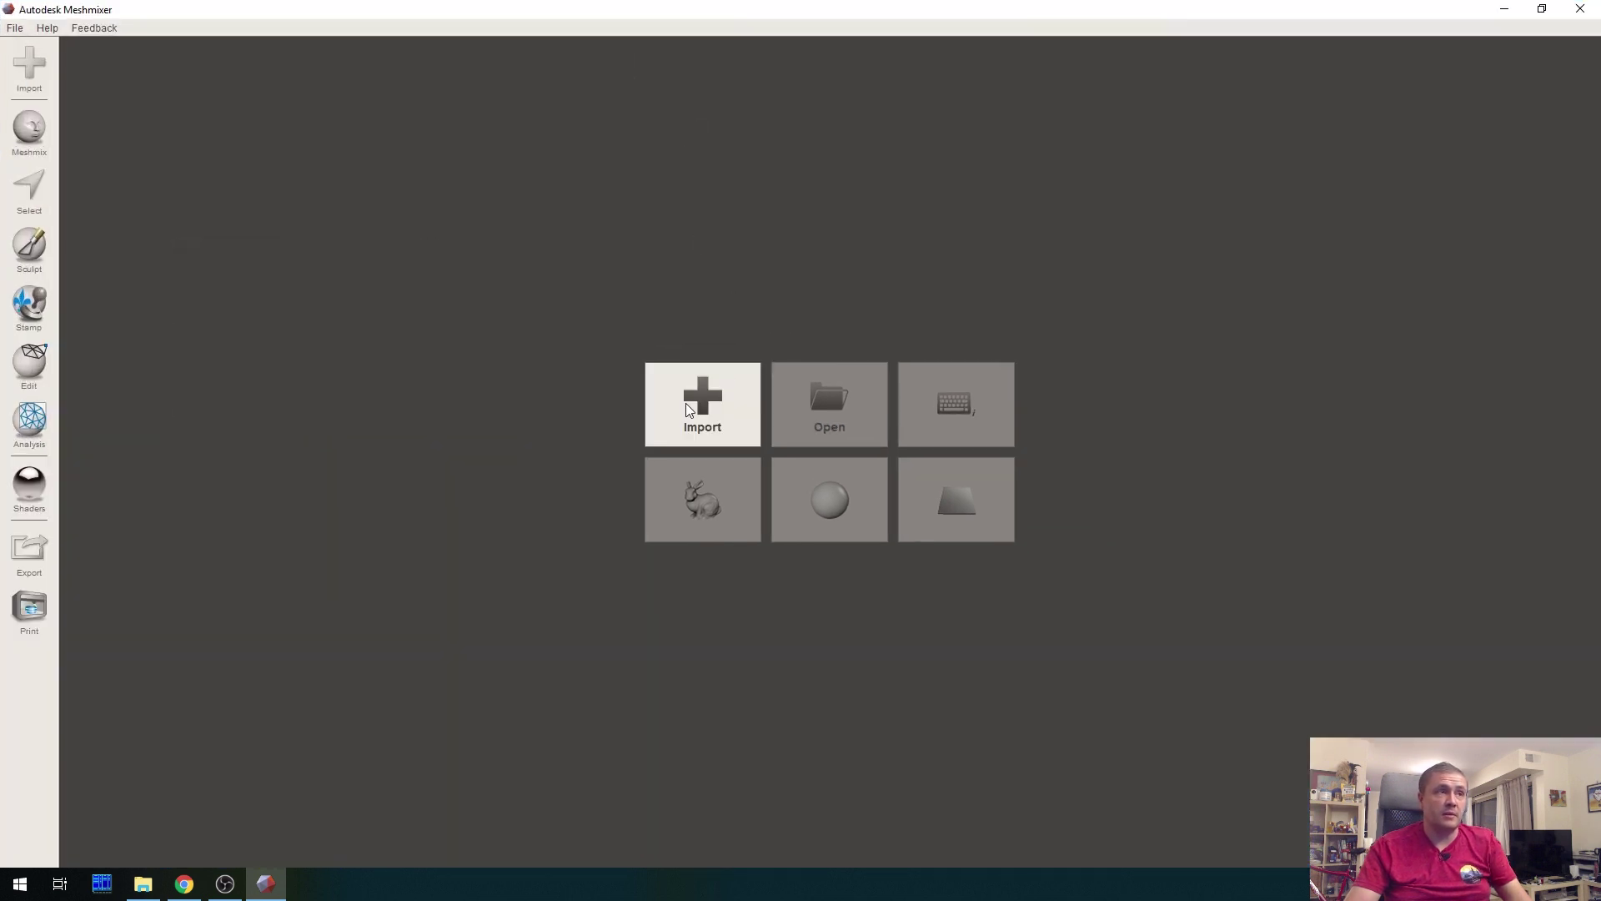
Import hydra.stl from the SLA folder and inspect the mesh from several sides
left_click(712, 408)
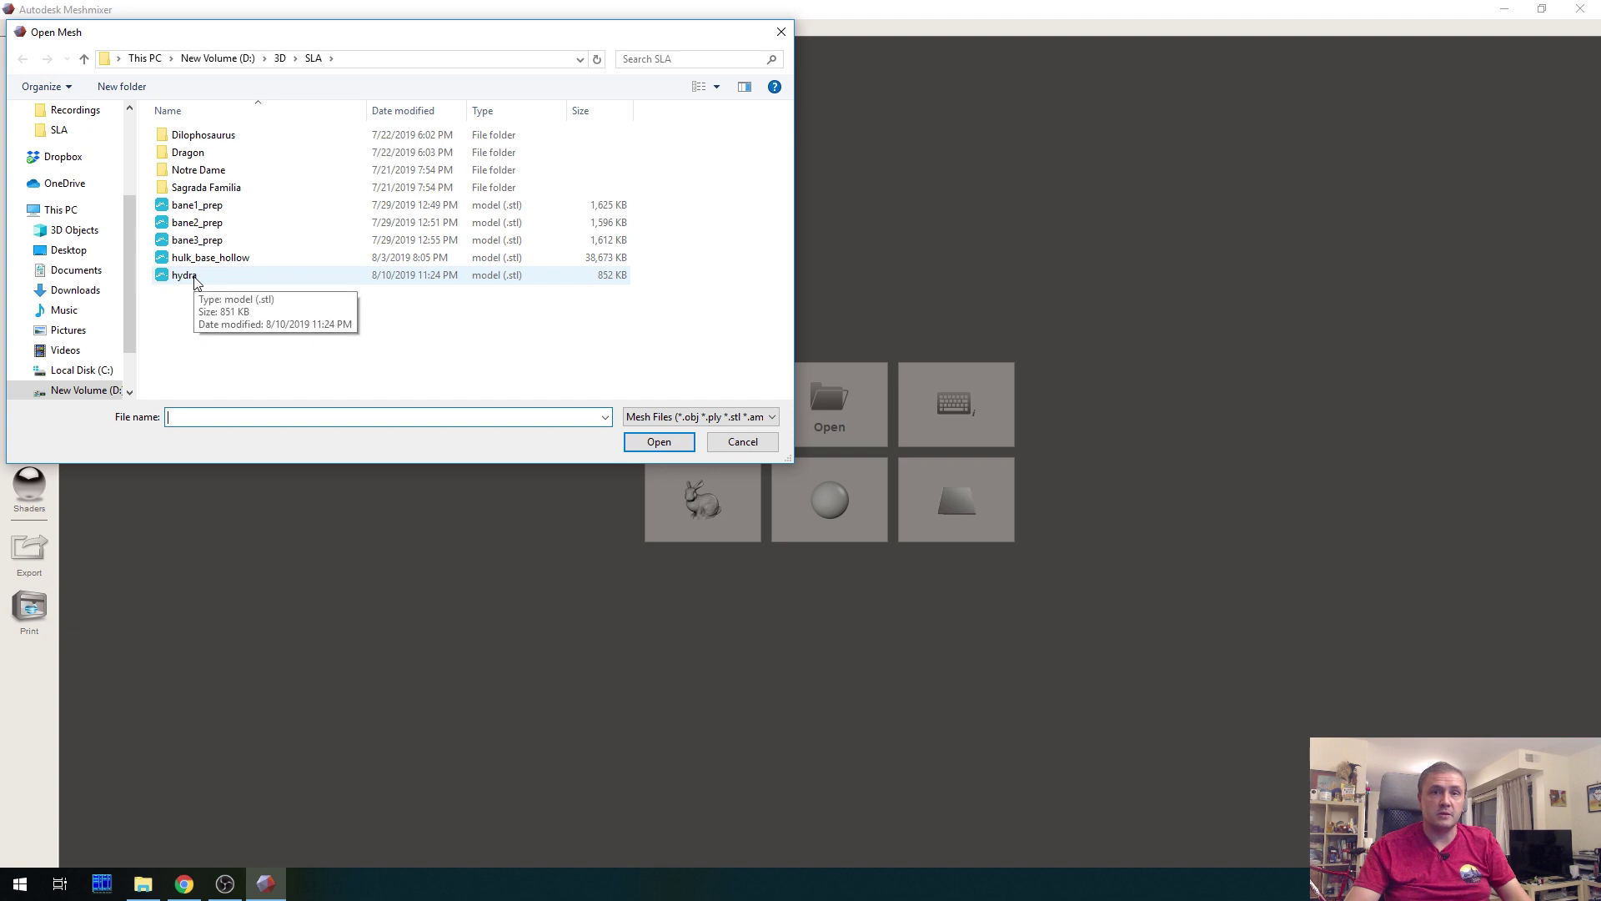
double_click(193, 276)
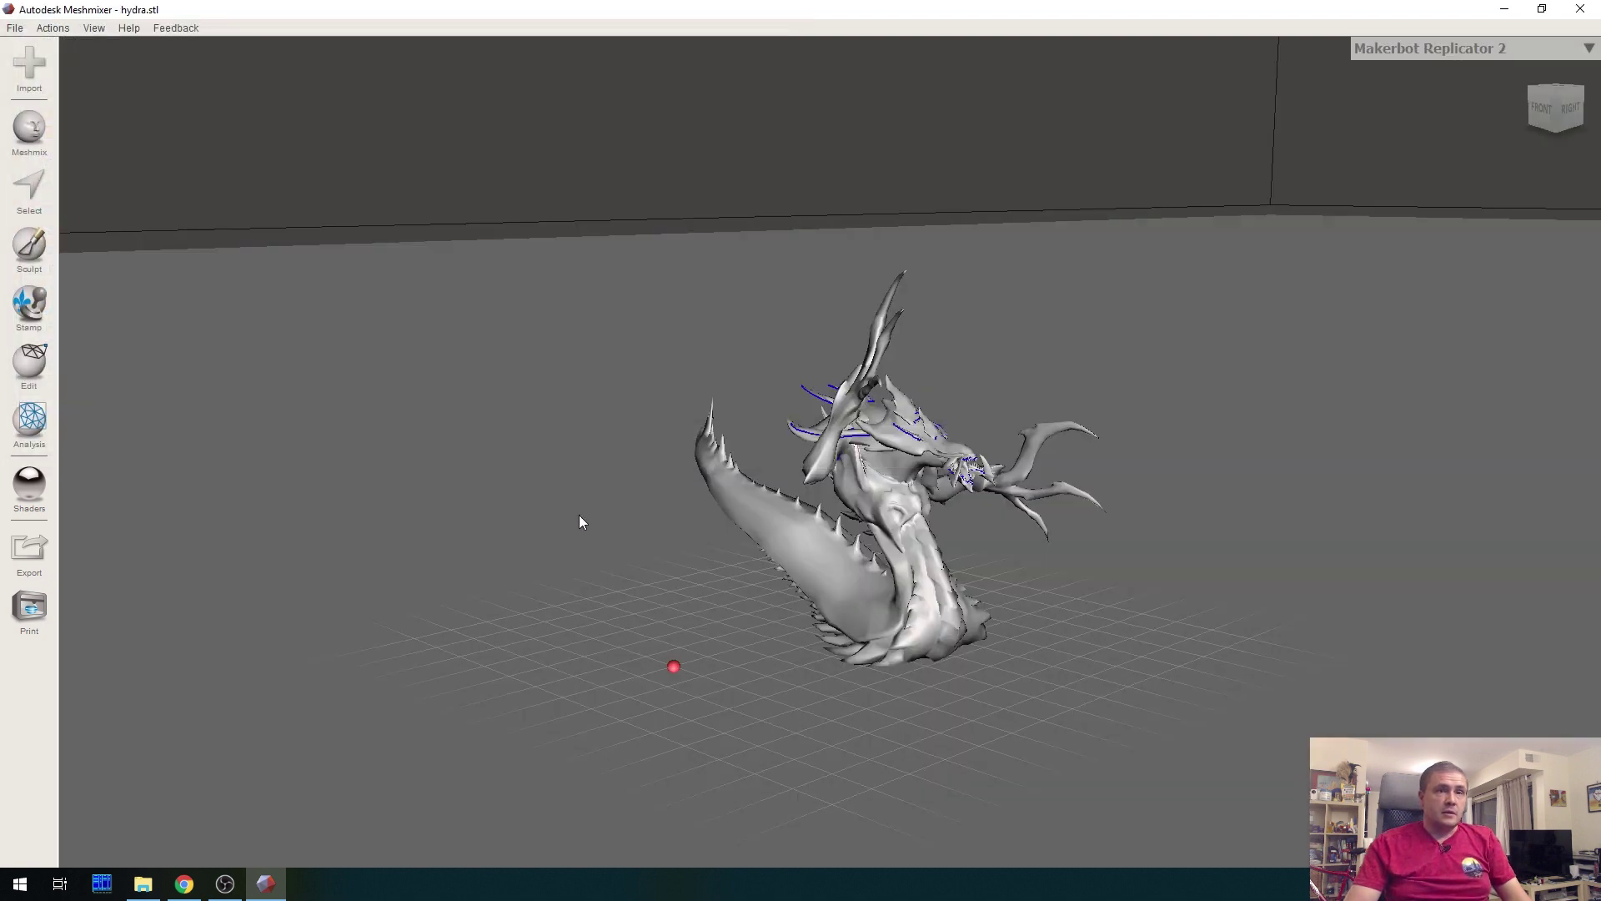
middle_click_drag(1312, 393, 1154, 393)
right_click_drag(1199, 381, 883, 422)
scroll(859, 439, "up", 5)
scroll(859, 434, "up", 6)
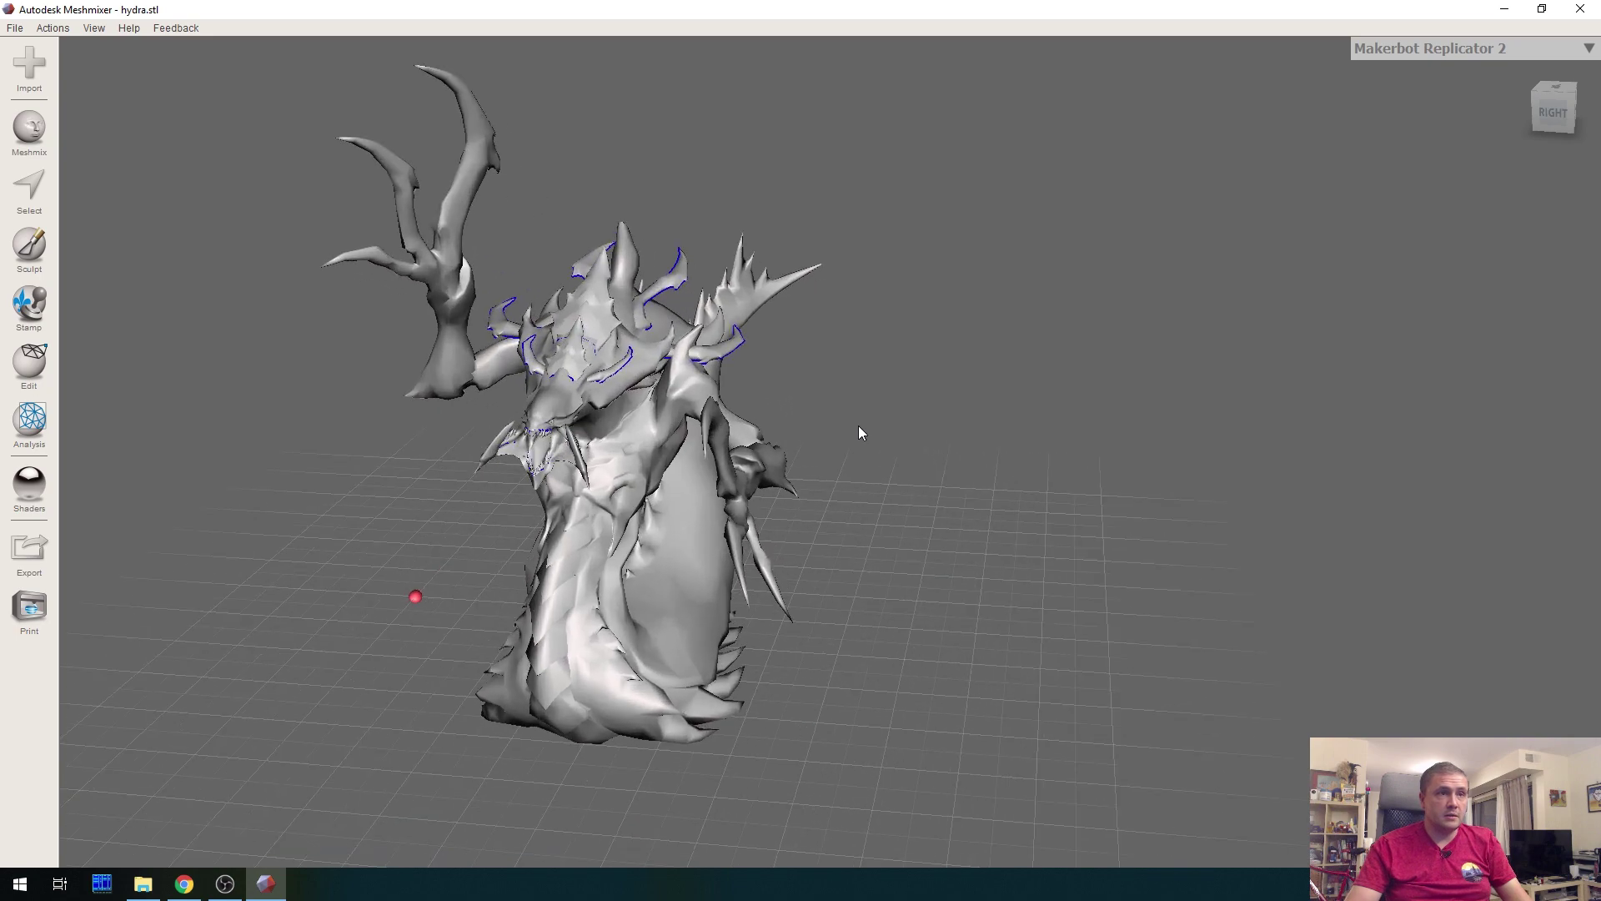
right_click_drag(869, 409, 1364, 347)
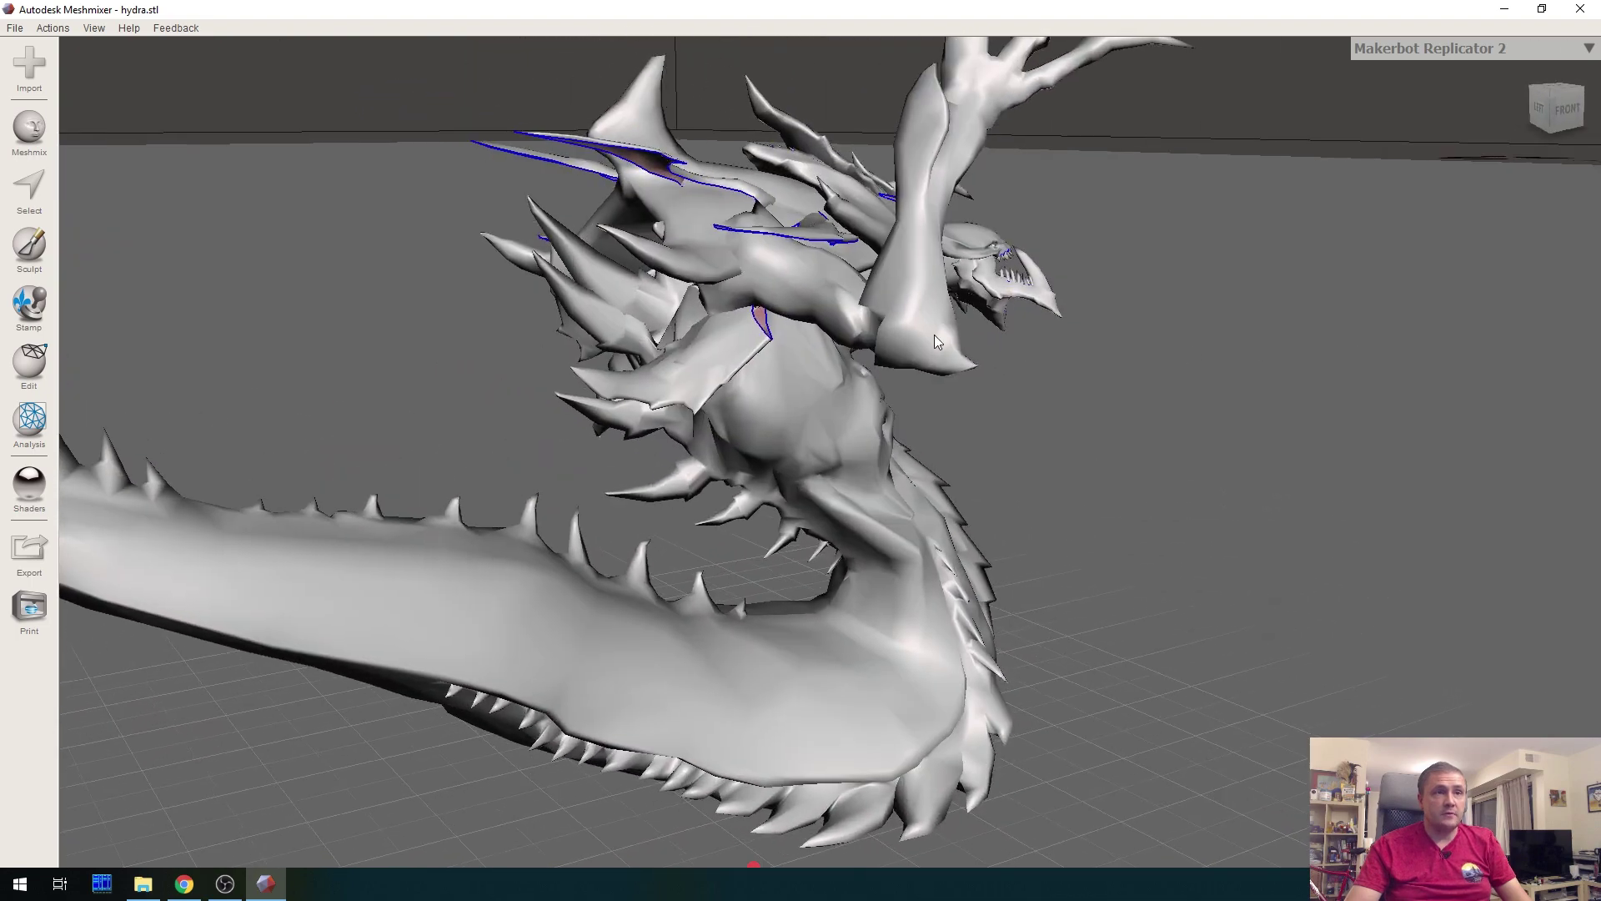
right_click_drag(763, 359, 667, 383)
Scale the model with Units/Dimensions by setting its Z dimension to 100 mm, and accept the new size
left_click(30, 420)
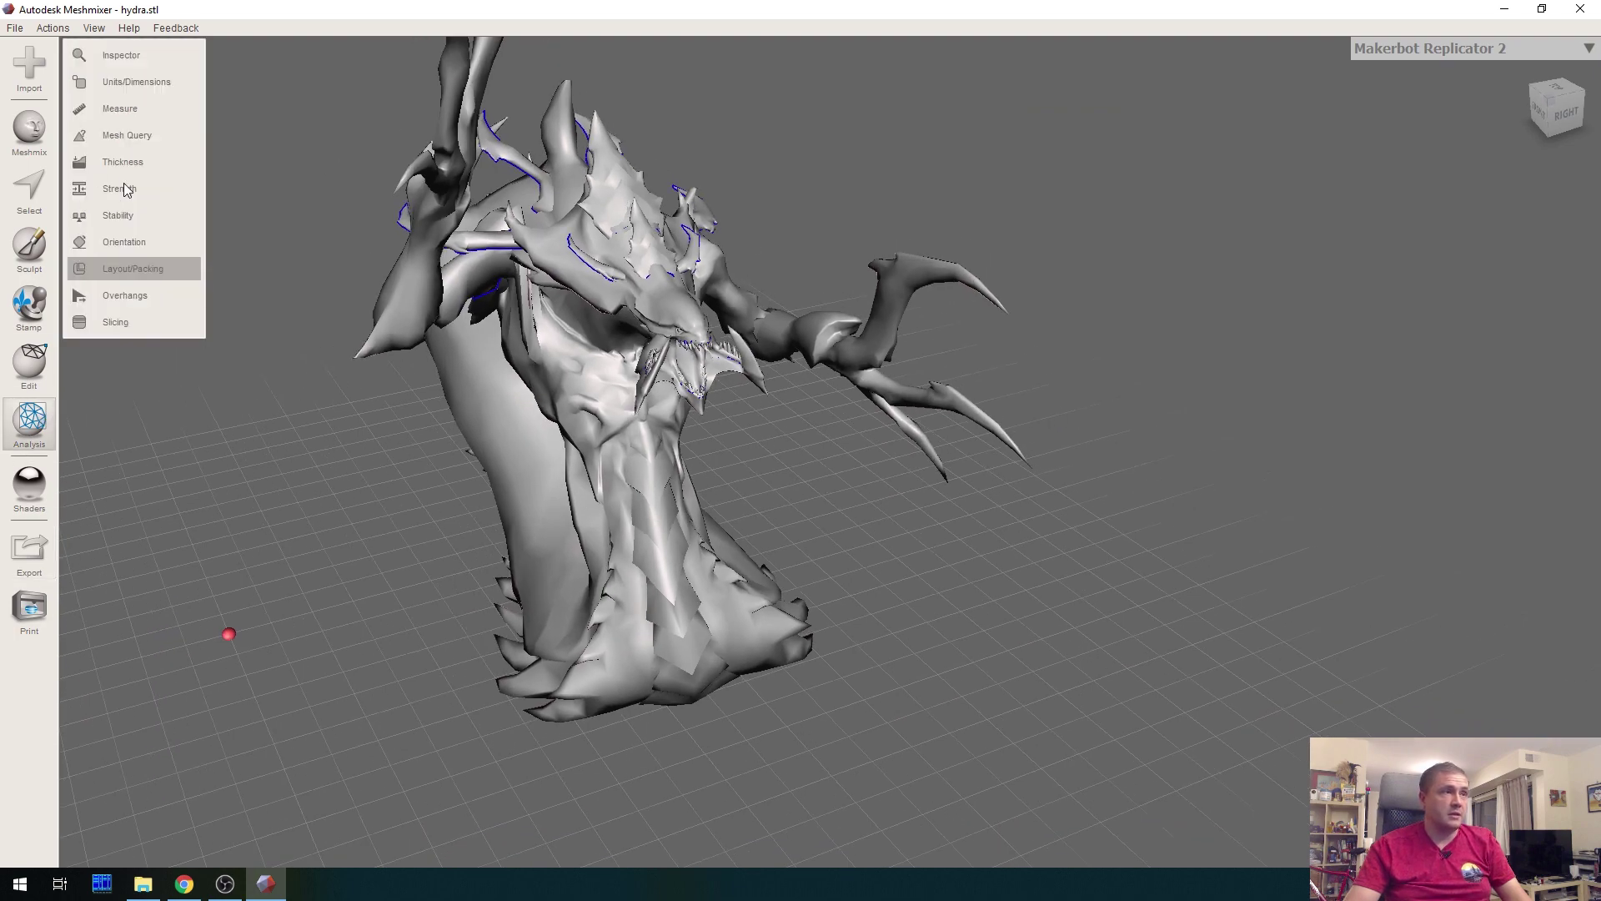
left_click(161, 82)
right_click_drag(243, 854, 346, 862)
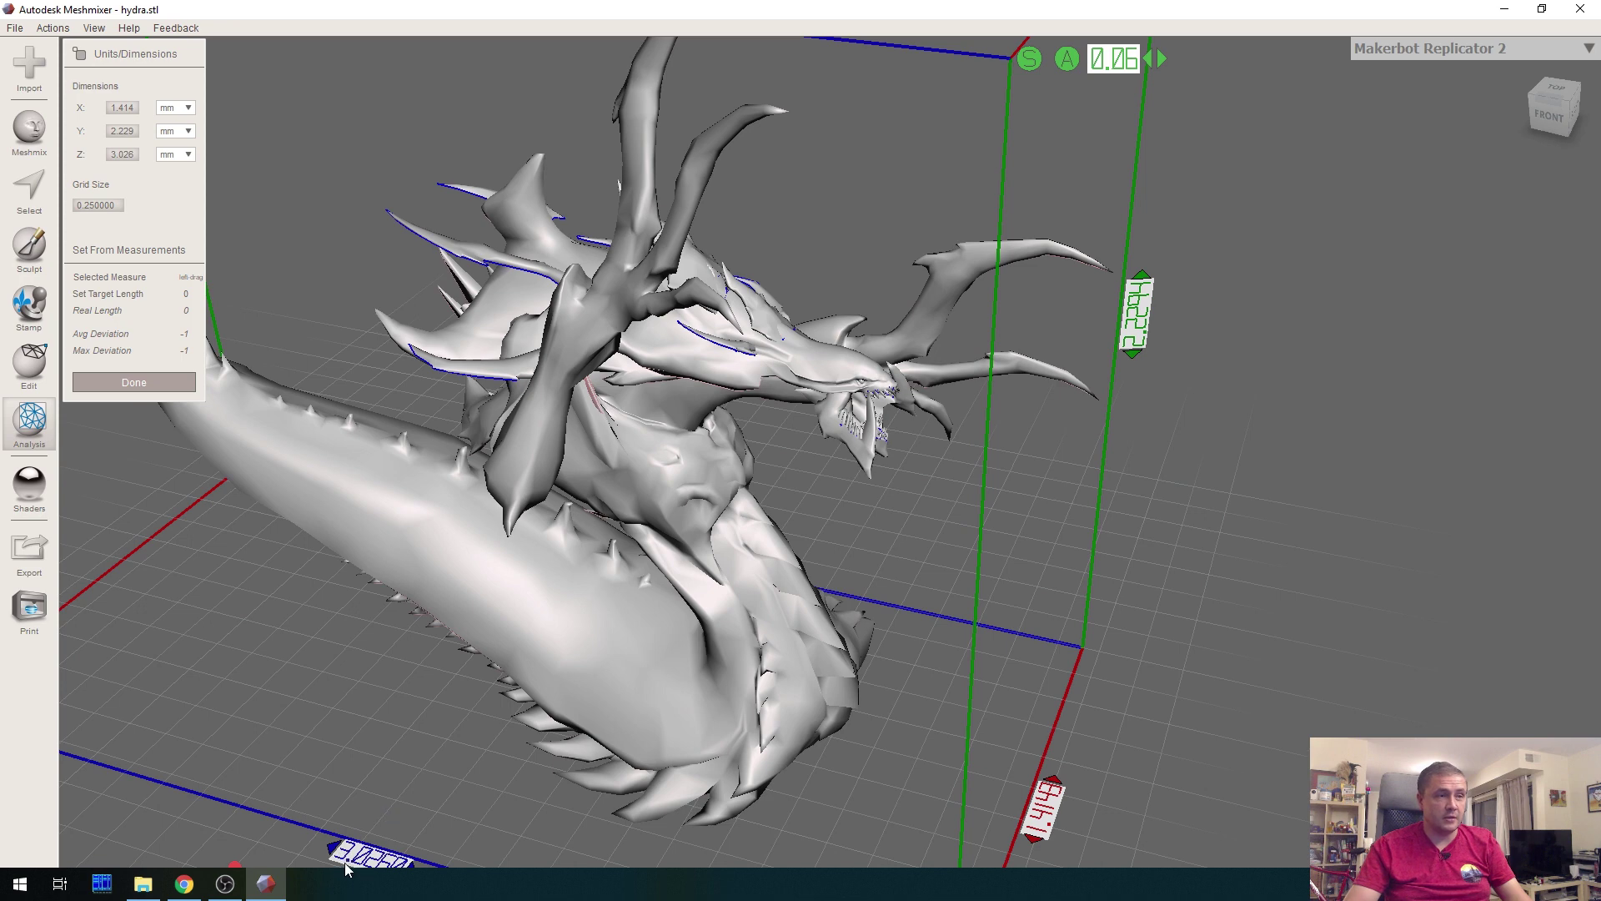
double_click(112, 153)
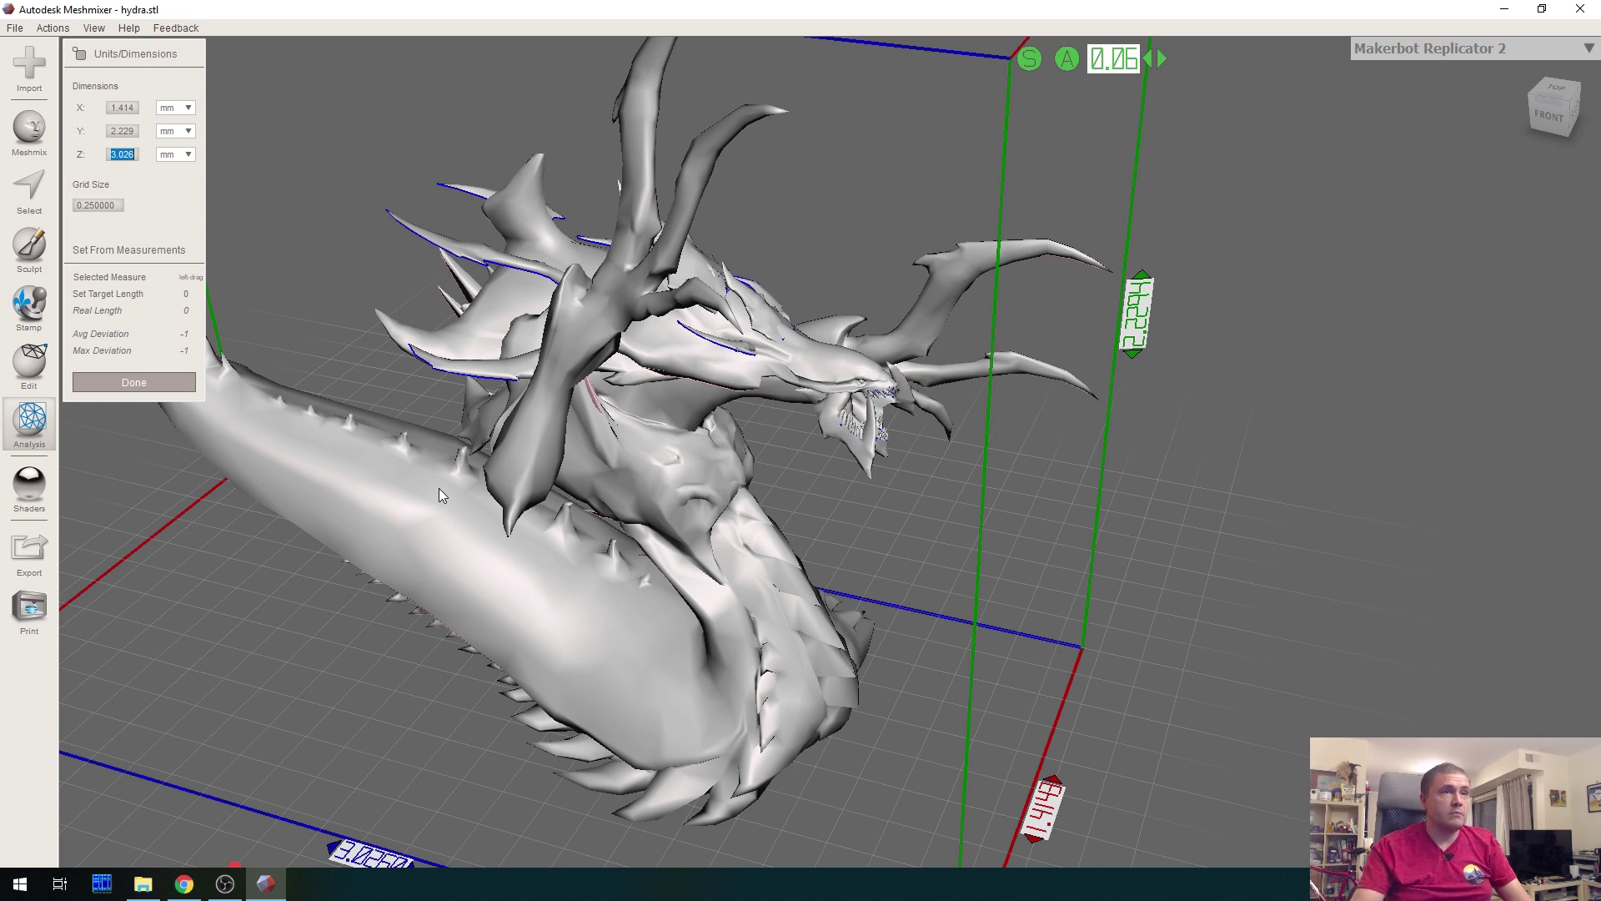
type("100")
key("Tab")
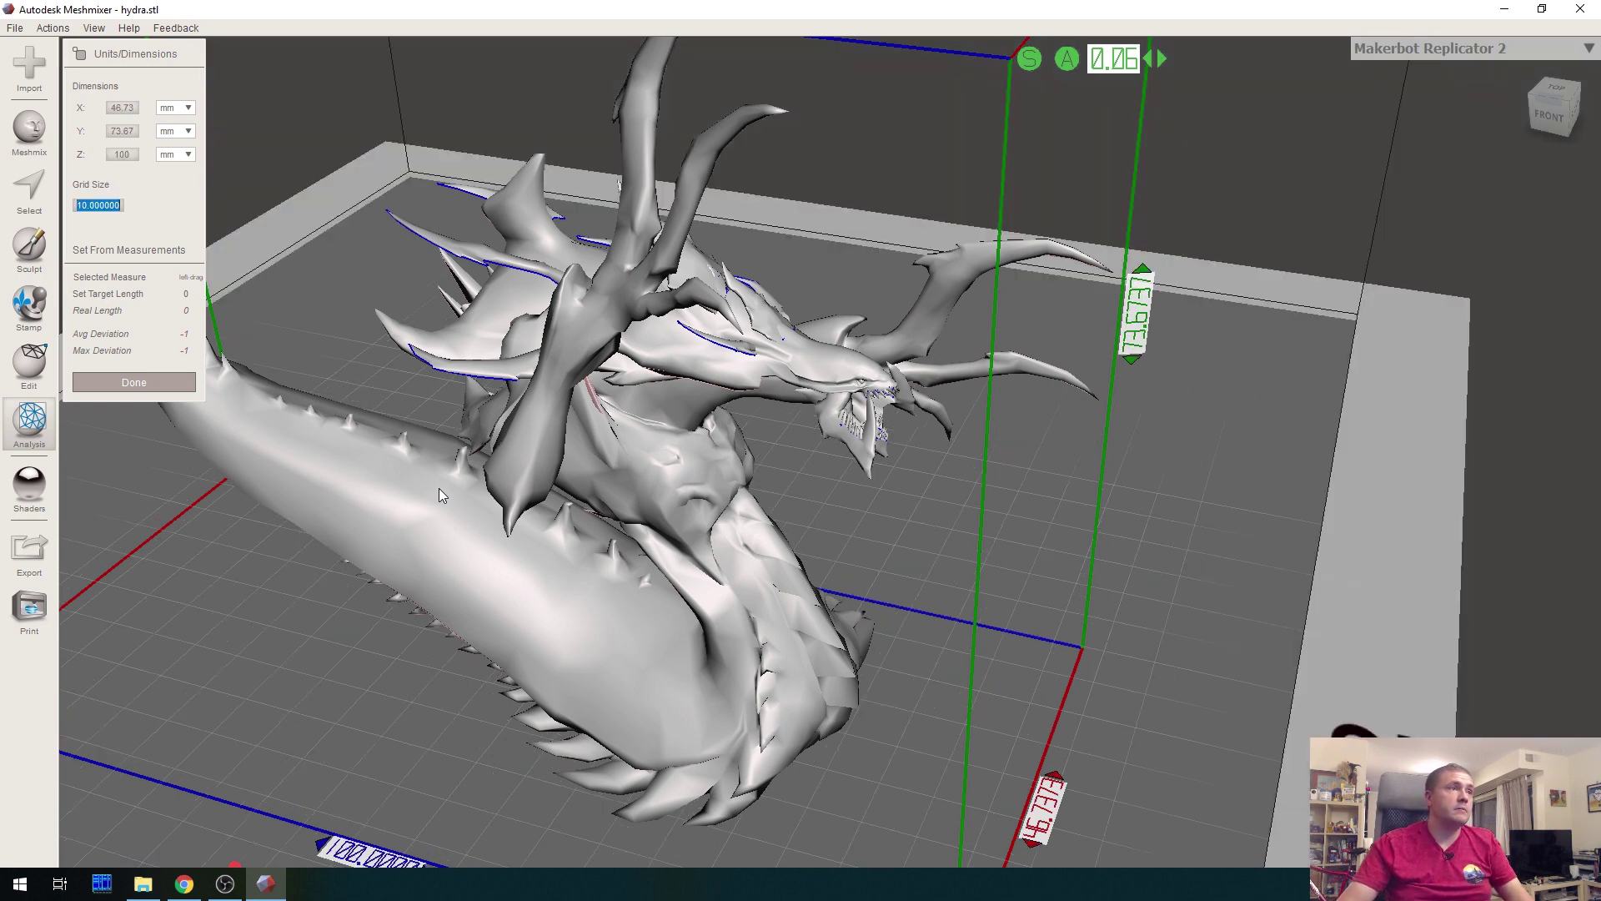
left_click(153, 380)
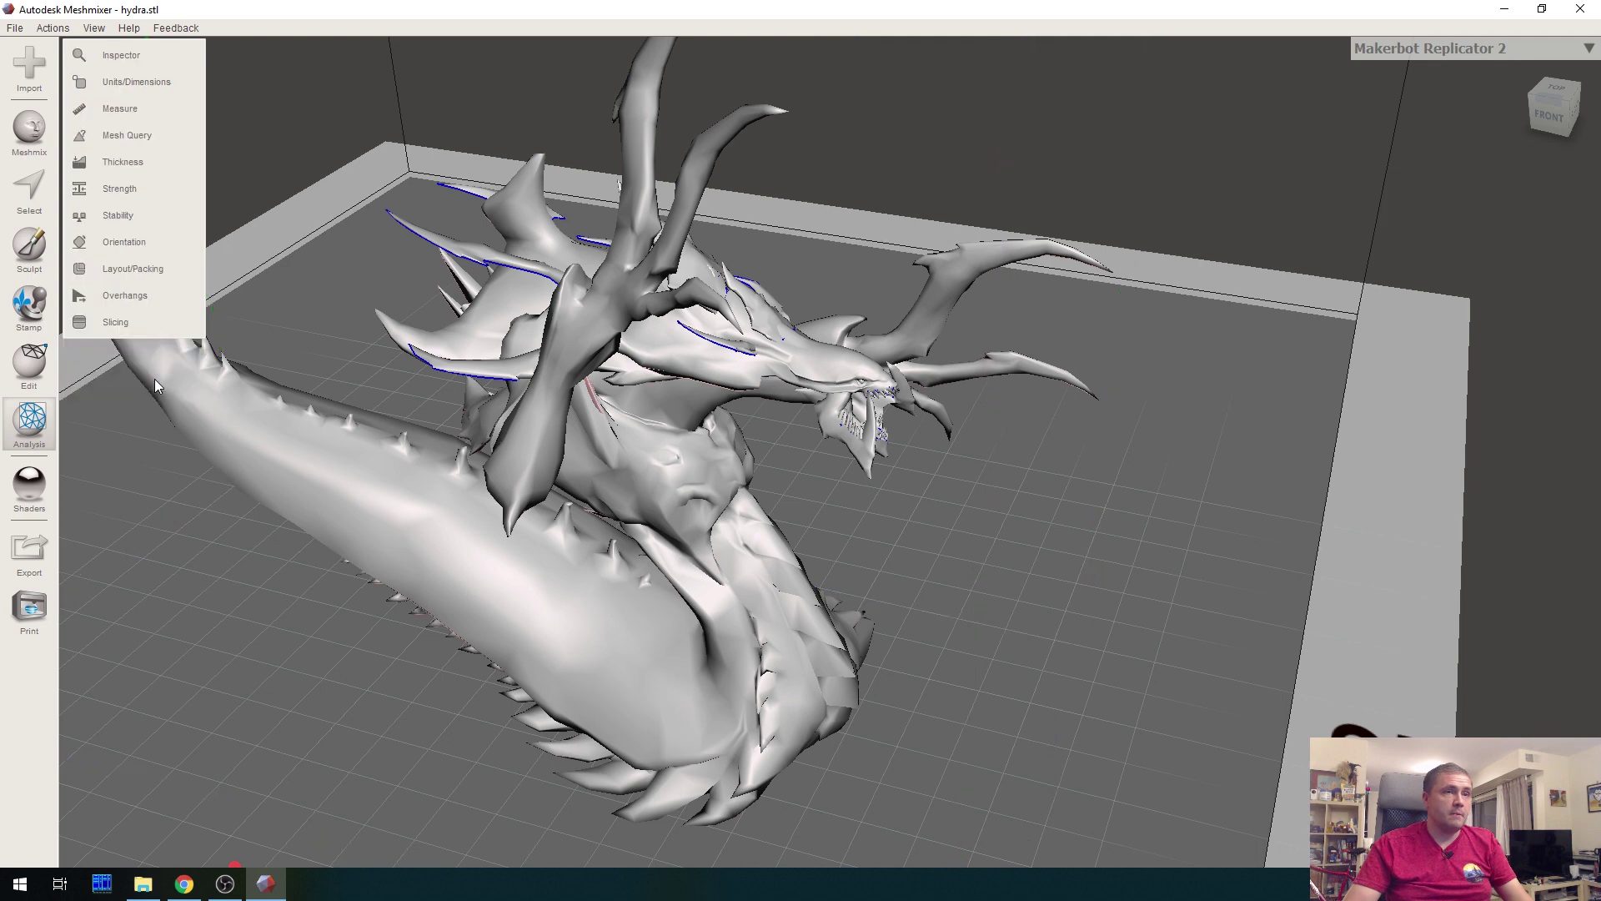
Raise the whole model above the build platform with Transform to a Y translation of 167.5 mm, and accept
left_click(40, 367)
left_click(158, 106)
scroll(644, 403, "down", 3)
scroll(634, 435, "down", 5)
right_click_drag(878, 612, 859, 533)
right_click_drag(864, 229, 584, 707)
left_click_drag(619, 707, 572, 142)
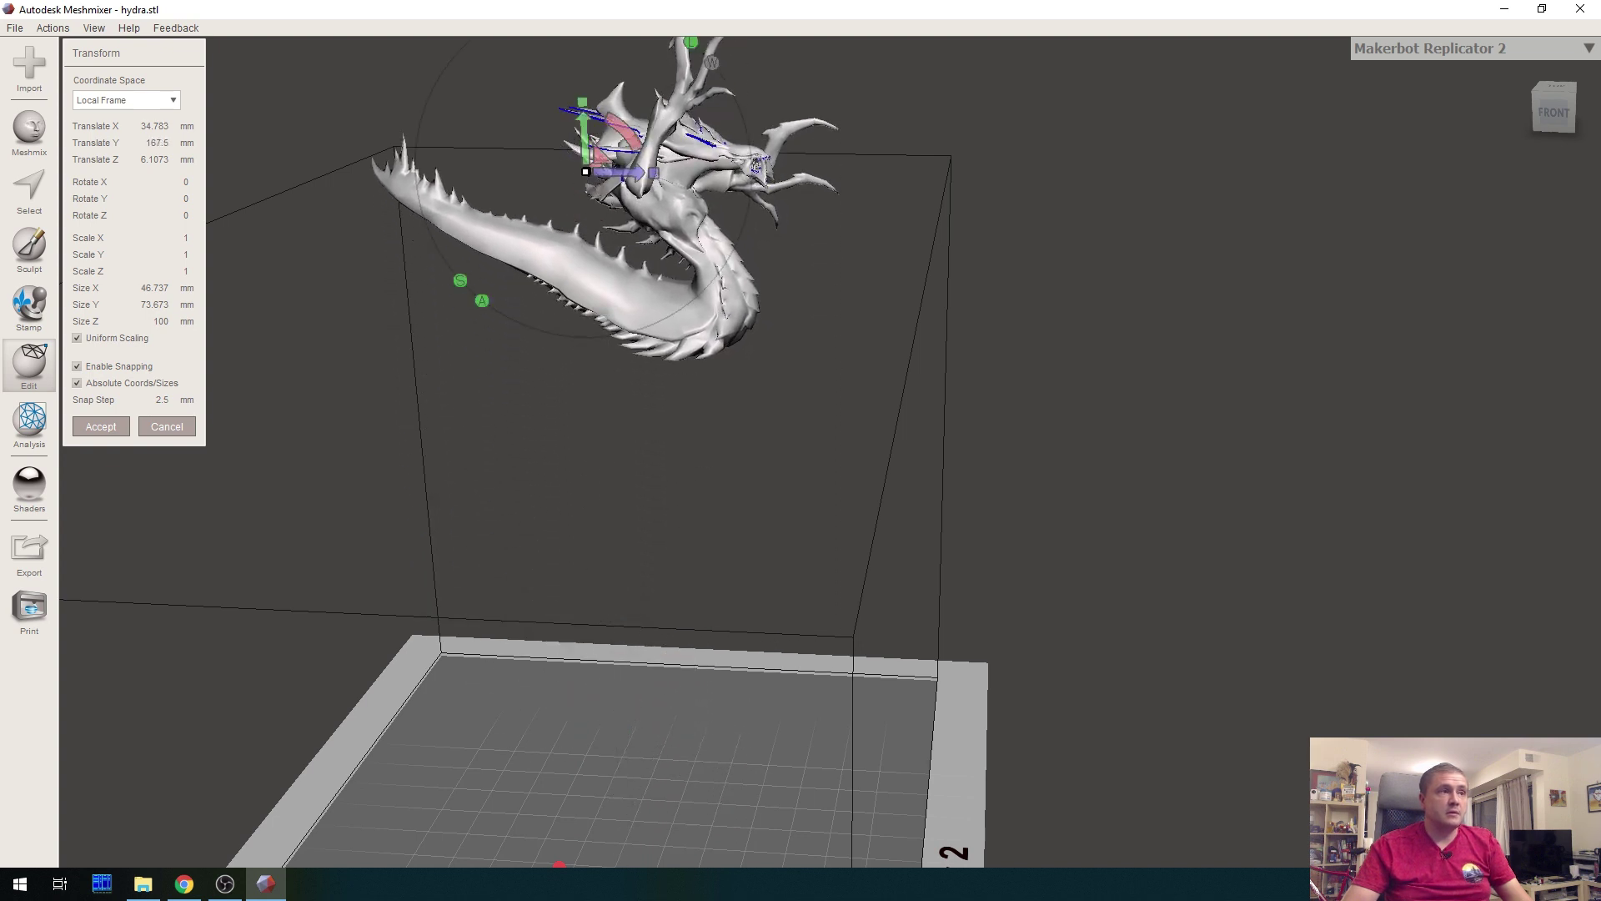
left_click(100, 427)
Run the Inspector on the mesh in Flat Fill mode and fill the blue-flagged hole at the raised arm
middle_click_drag(1015, 226, 952, 290)
right_click_drag(954, 298, 838, 181)
scroll(975, 265, "up", 5)
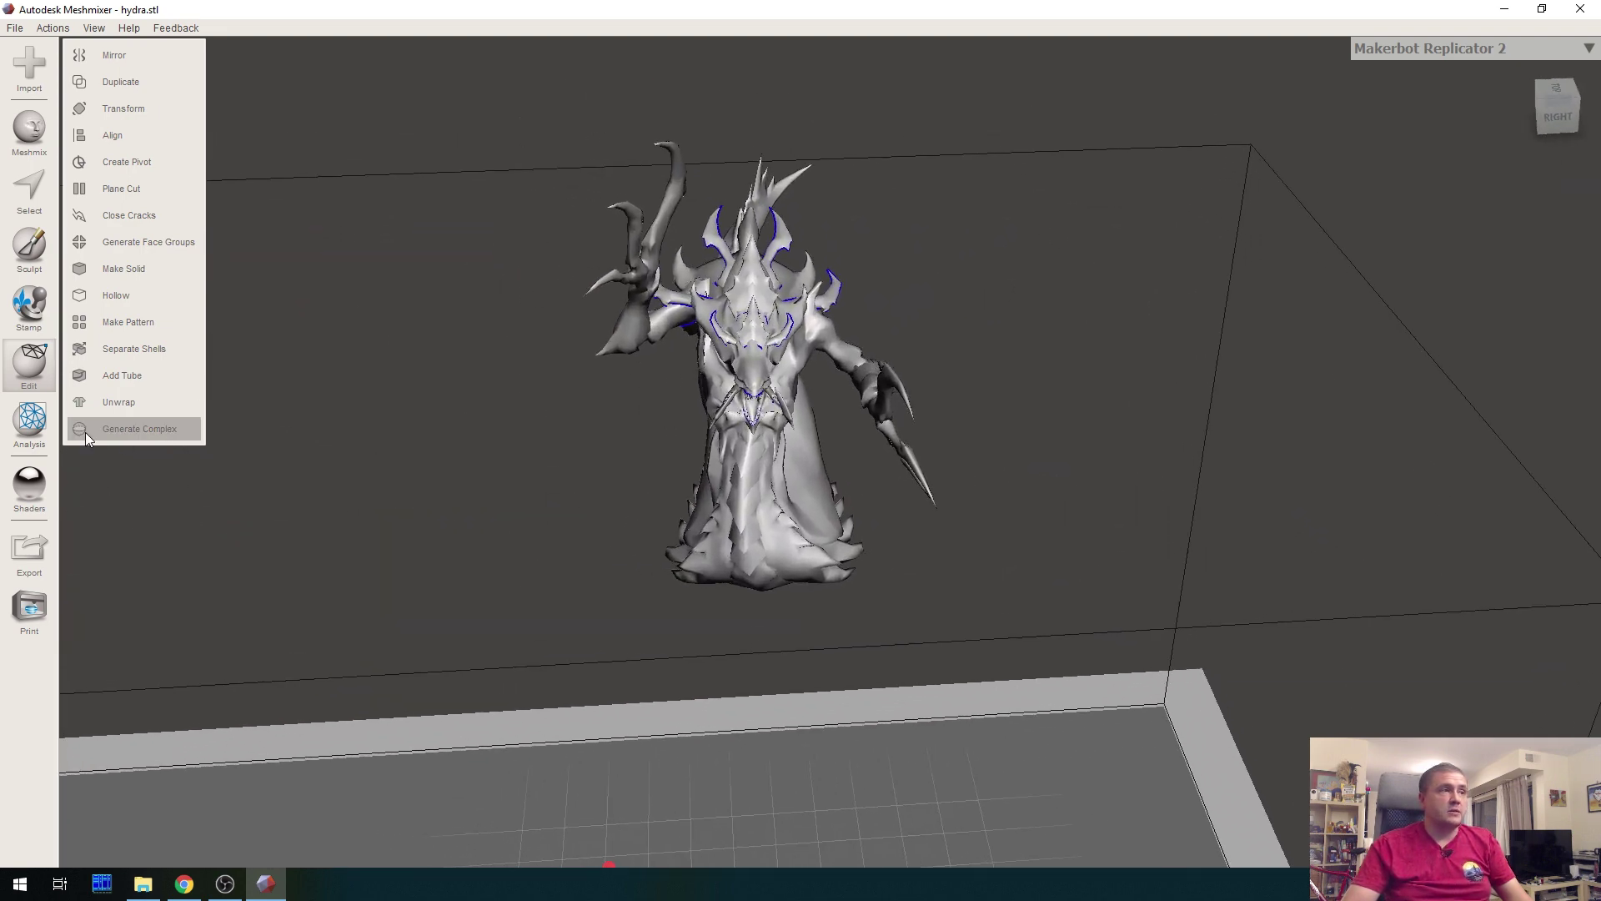
left_click(30, 420)
left_click(140, 55)
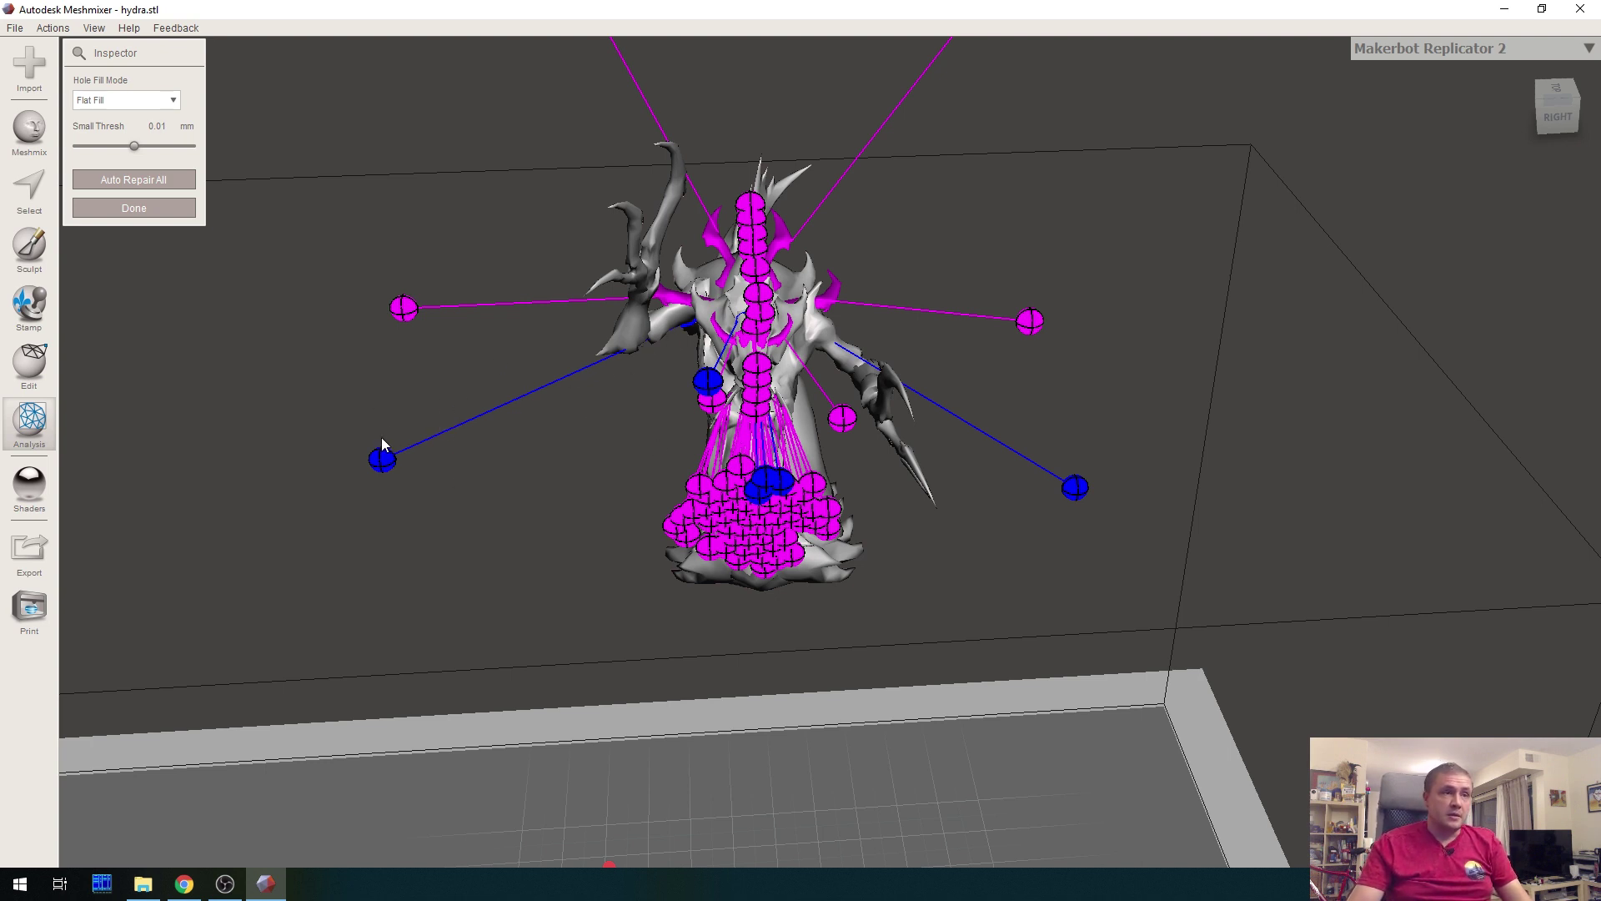
left_click(386, 465)
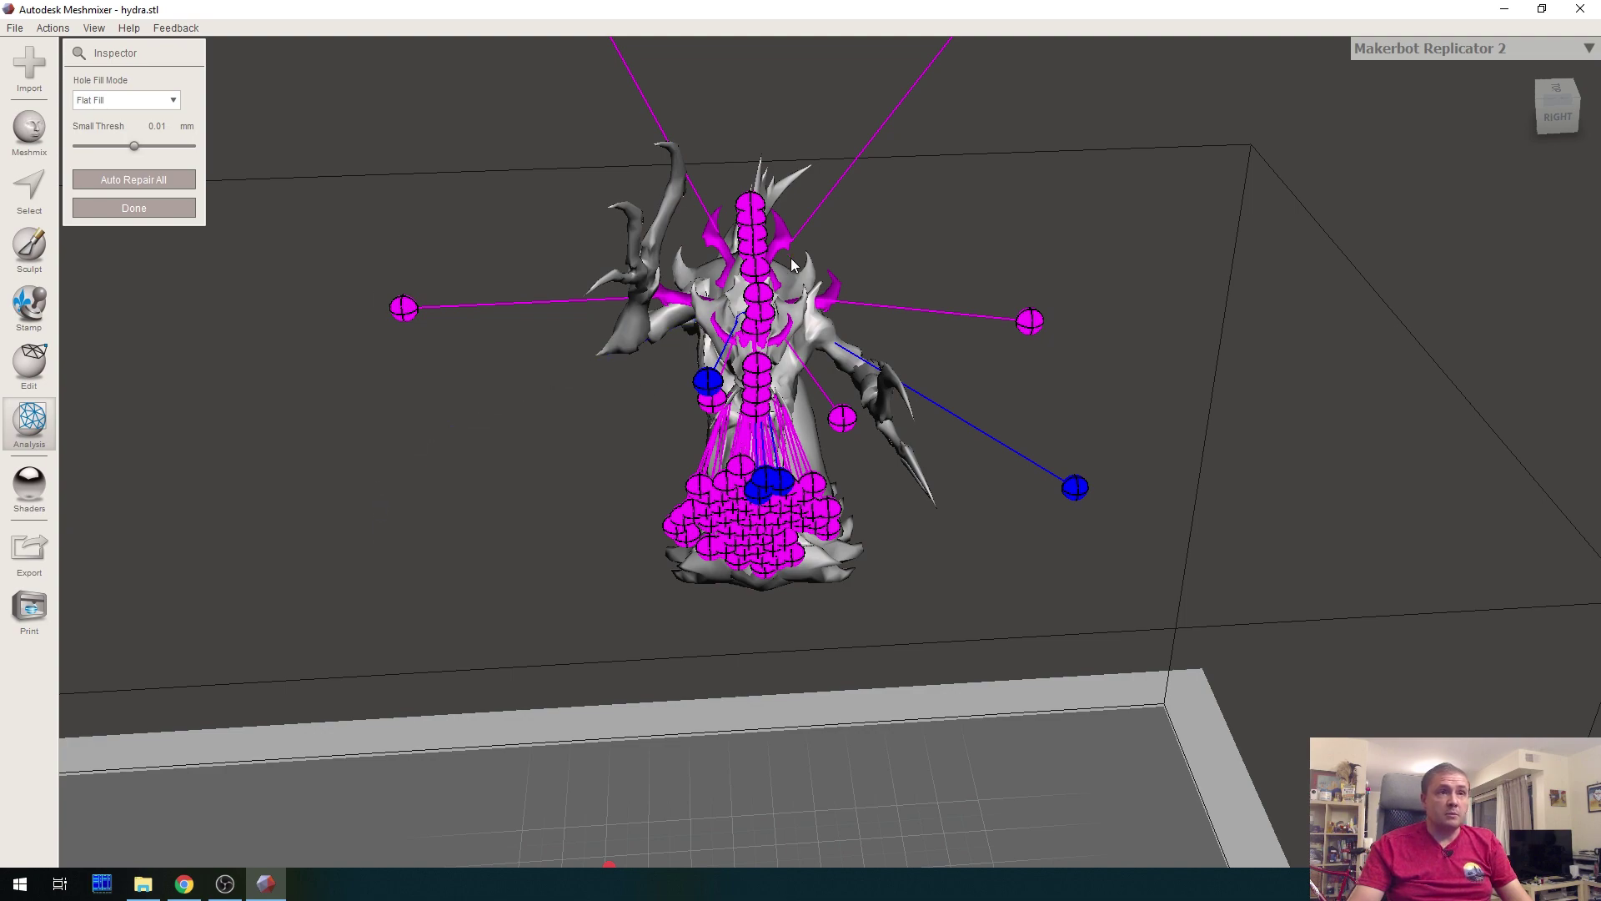
Examine the defects flagged by the Inspector on the head, crest, teeth and arms from several sides
scroll(789, 252, "up", 7)
right_click_drag(1238, 230, 917, 269)
scroll(1032, 222, "down", 5)
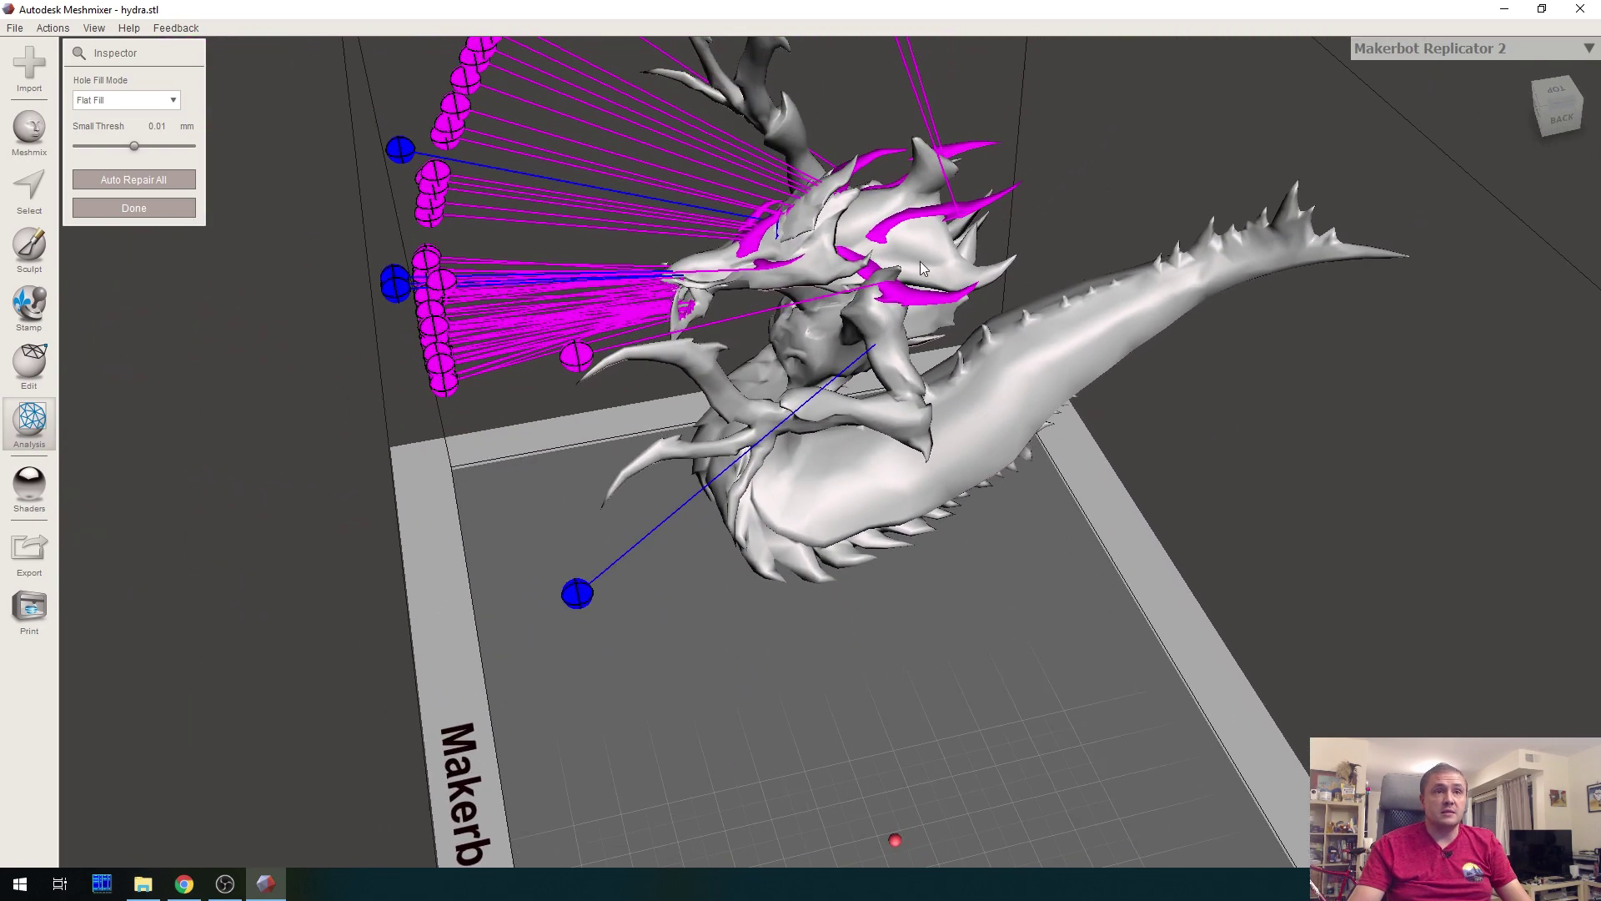
right_click_drag(1065, 189, 467, 117)
middle_click_drag(904, 401, 730, 380)
scroll(729, 379, "up", 5)
right_click_drag(729, 378, 732, 402)
scroll(1090, 571, "up", 5)
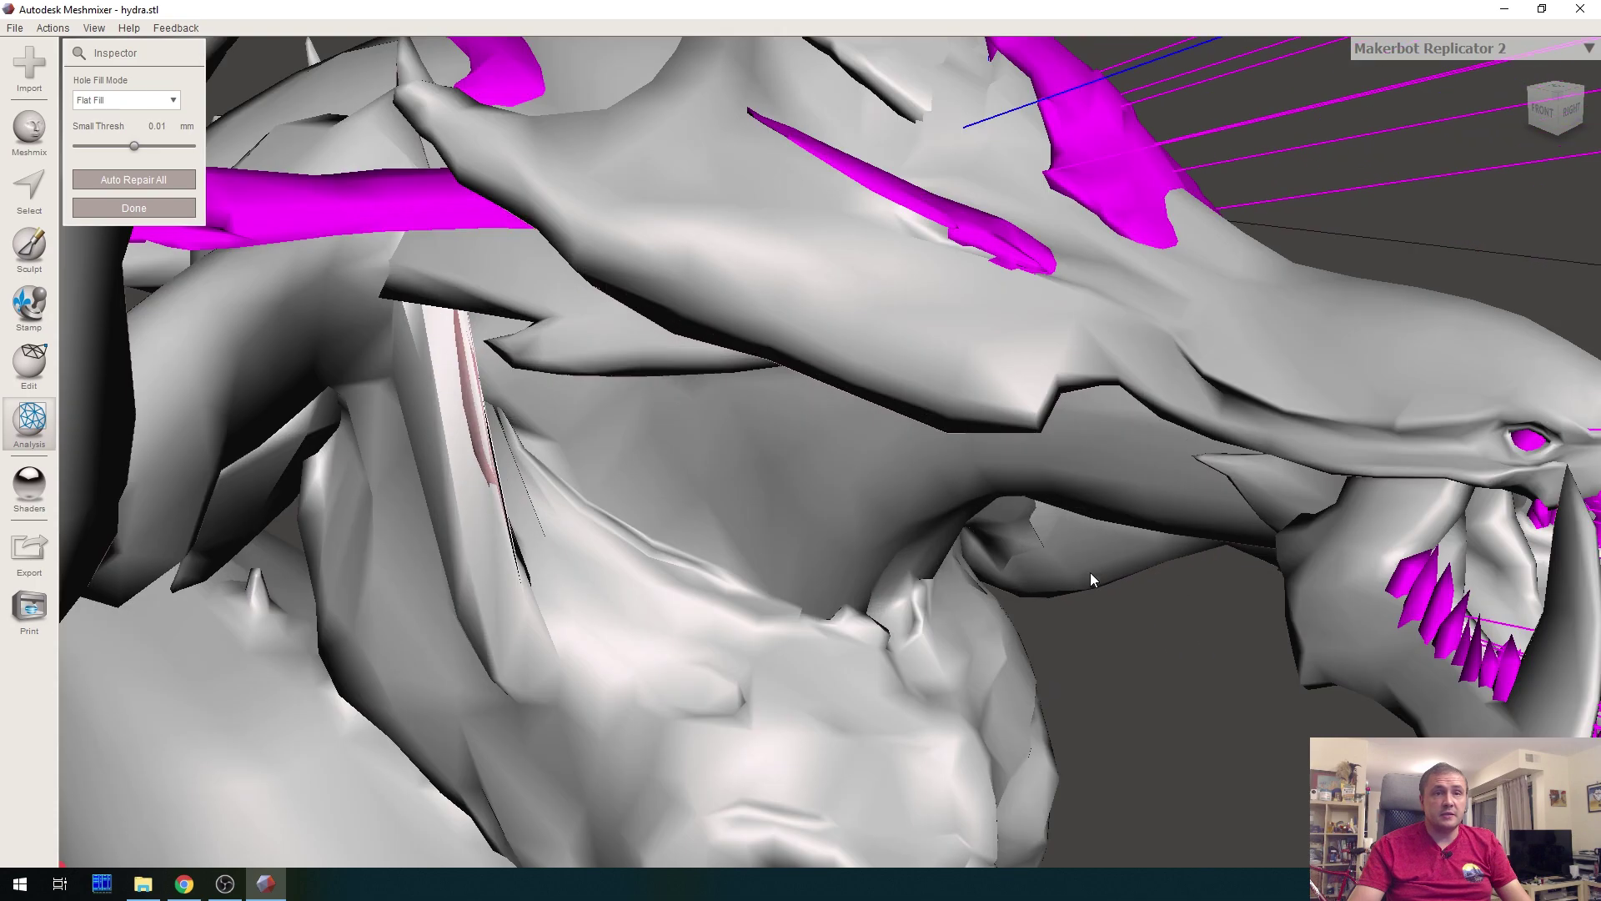
scroll(1092, 525, "down", 3)
middle_click_drag(1060, 554, 859, 501)
right_click_drag(859, 500, 890, 497)
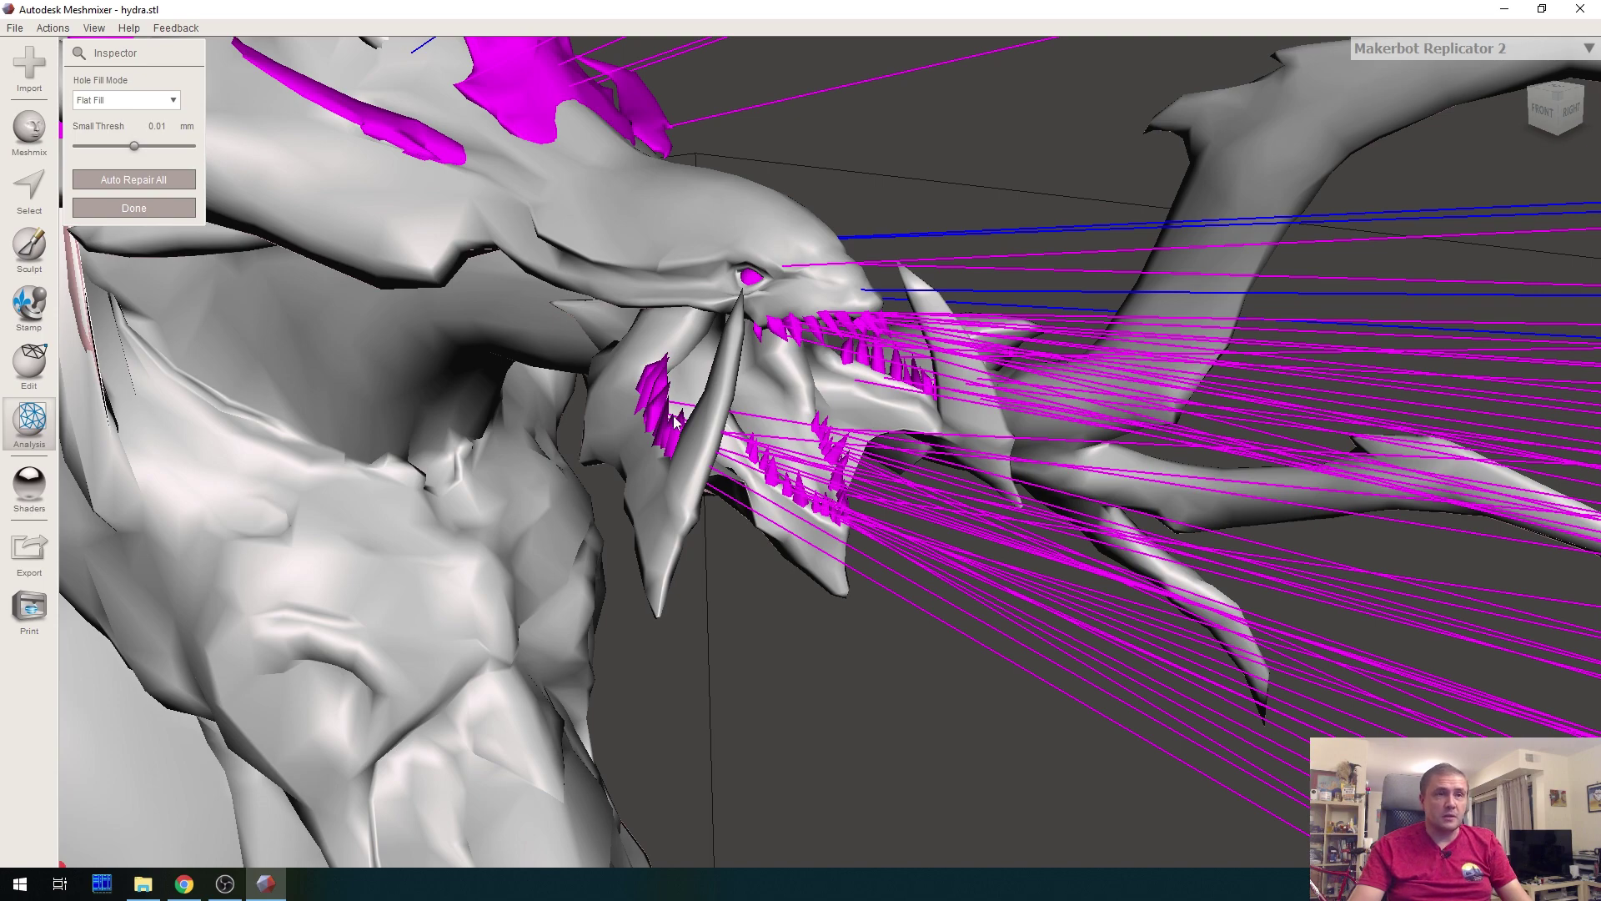
scroll(644, 416, "down", 6)
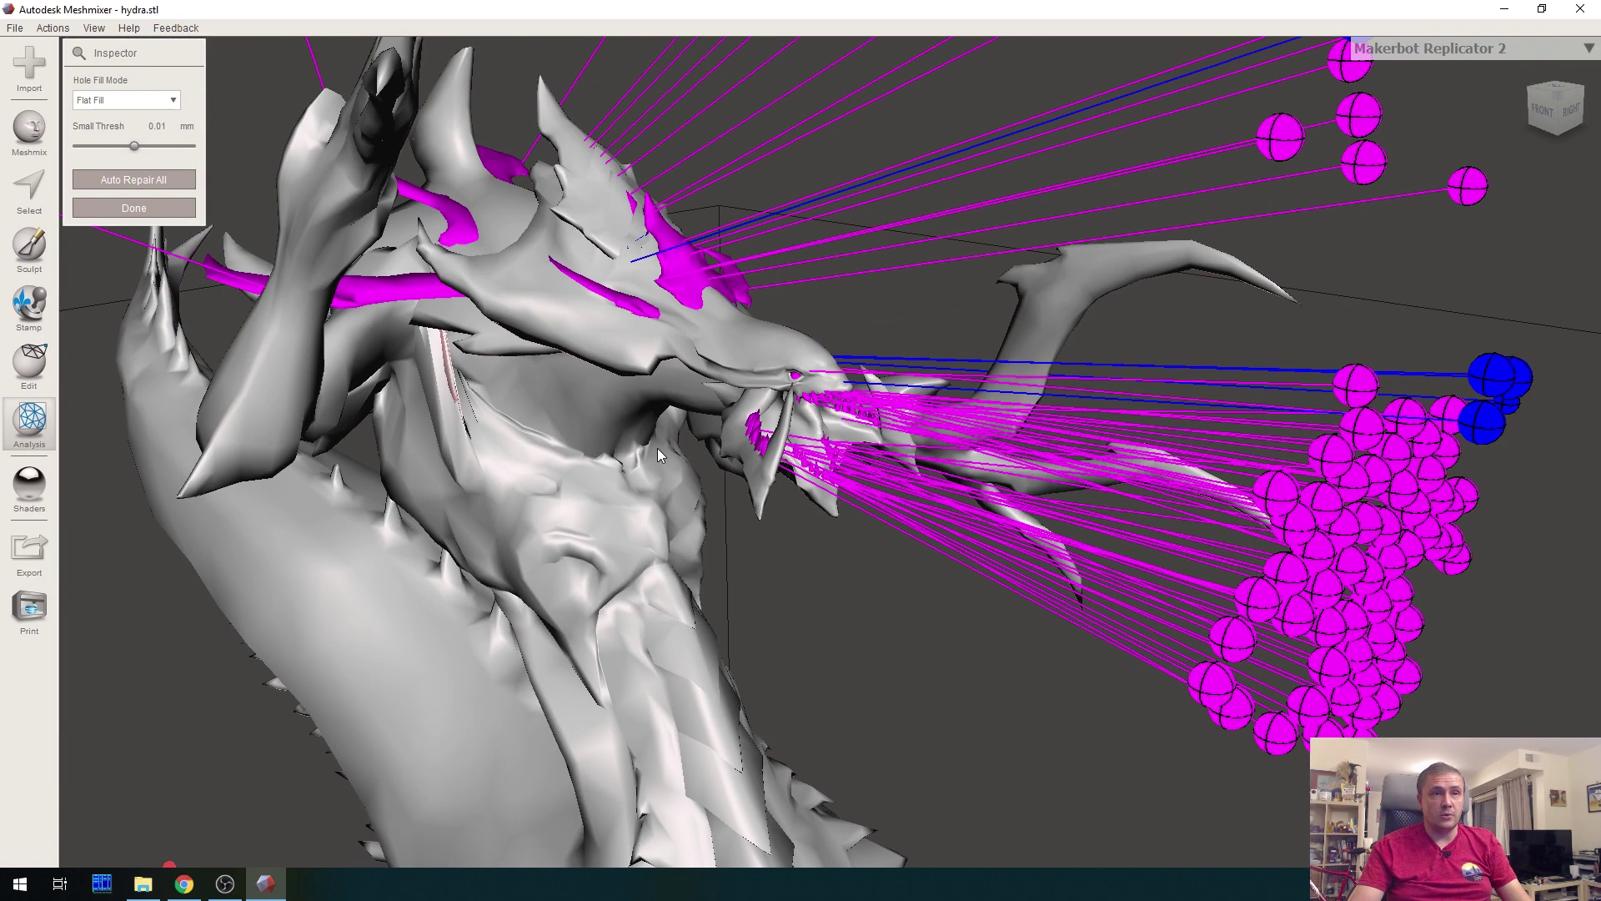
scroll(658, 455, "down", 5)
right_click_drag(657, 448, 980, 639)
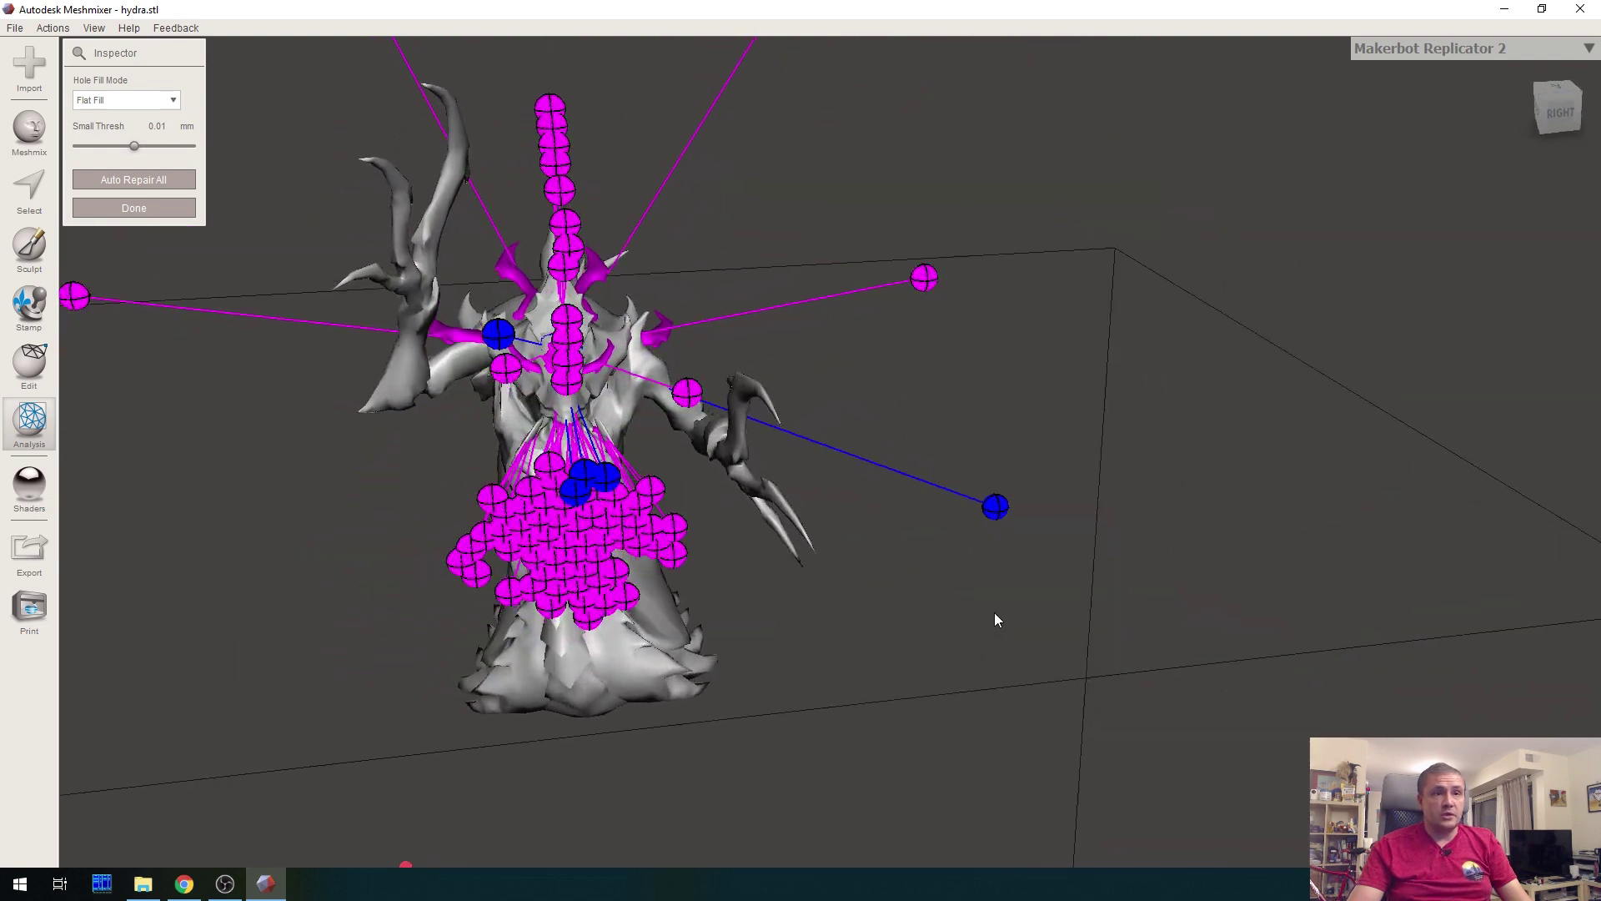
Fill the remaining blue-flagged holes with Flat Fill, leave the magenta-flagged areas unrepaired, and finish the inspection
left_click(1000, 506)
left_click(606, 477)
left_click(586, 474)
left_click(577, 492)
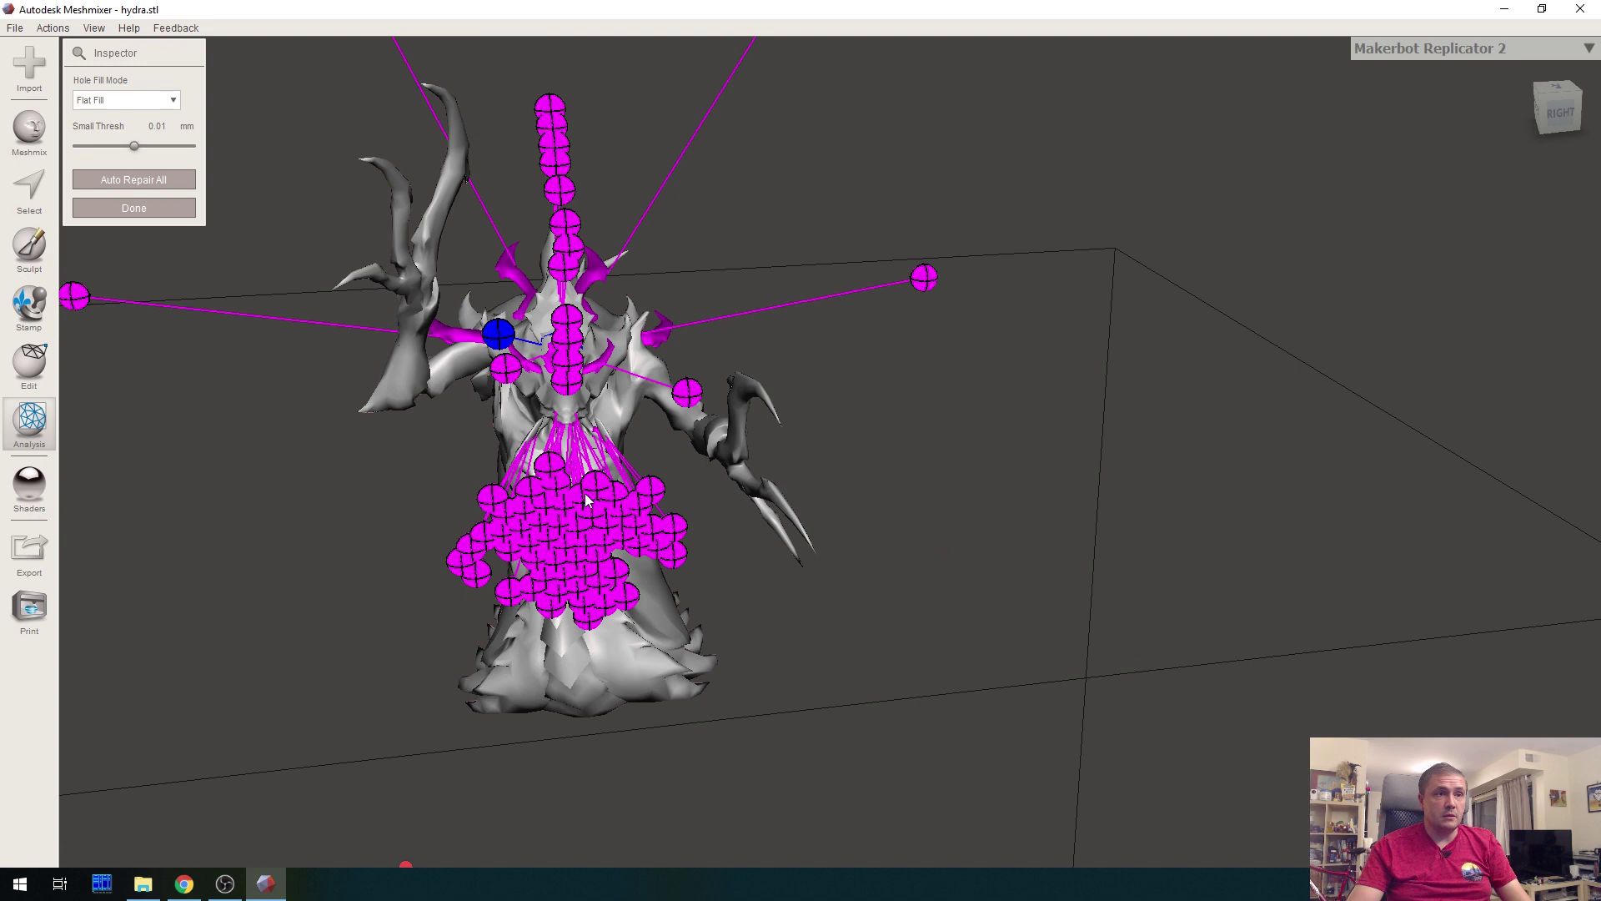
left_click(501, 336)
right_click_drag(373, 479, 467, 500)
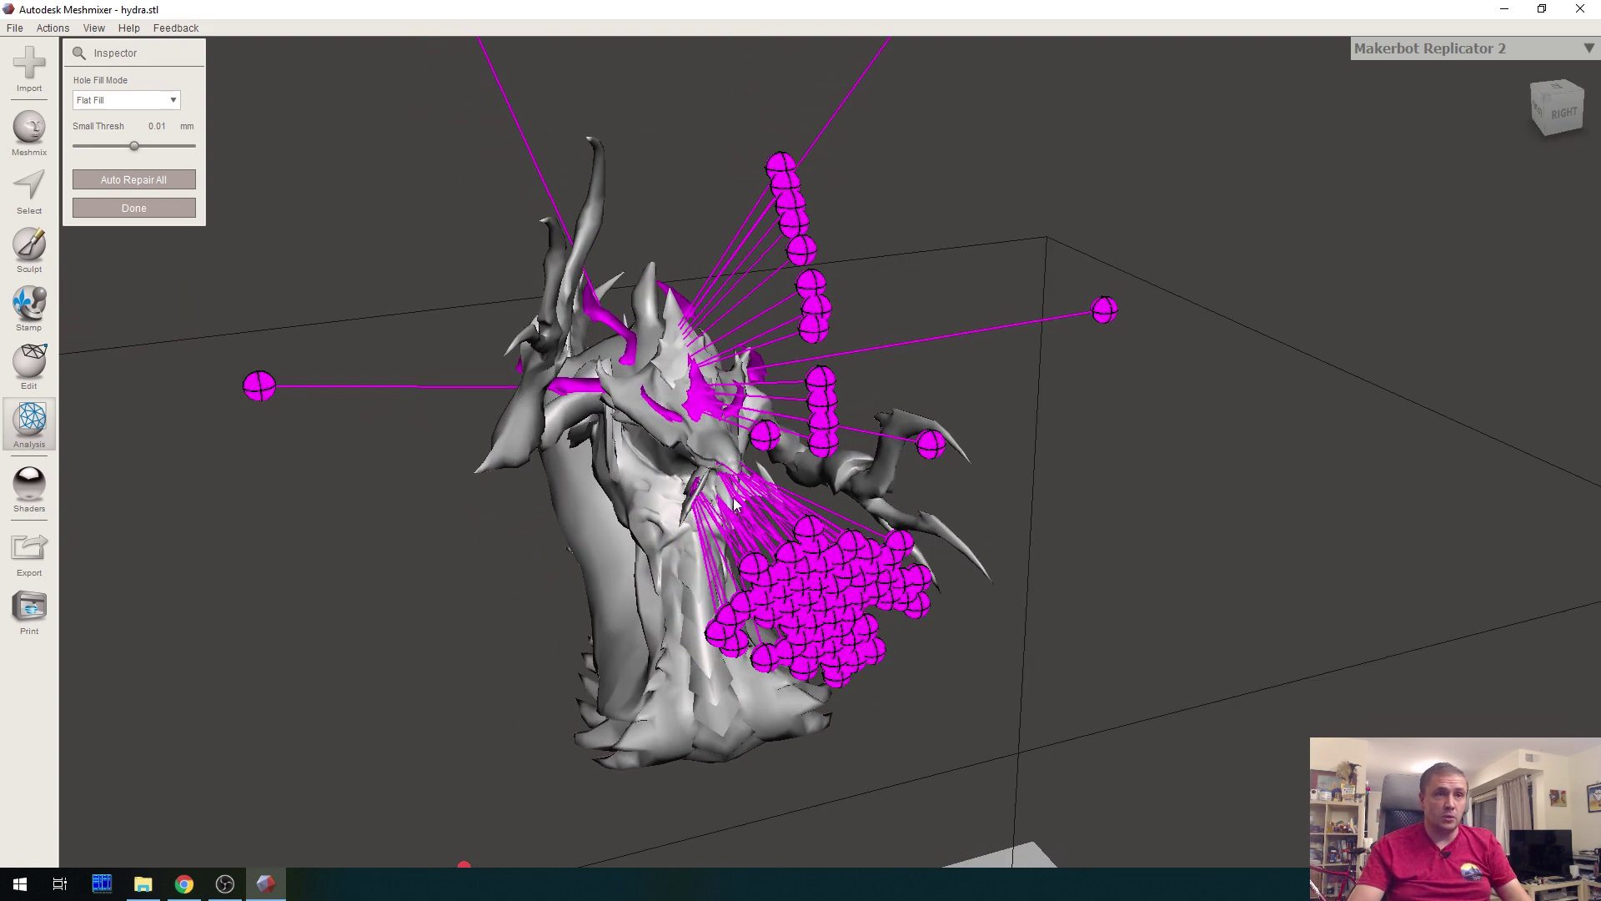
scroll(602, 523, "up", 6)
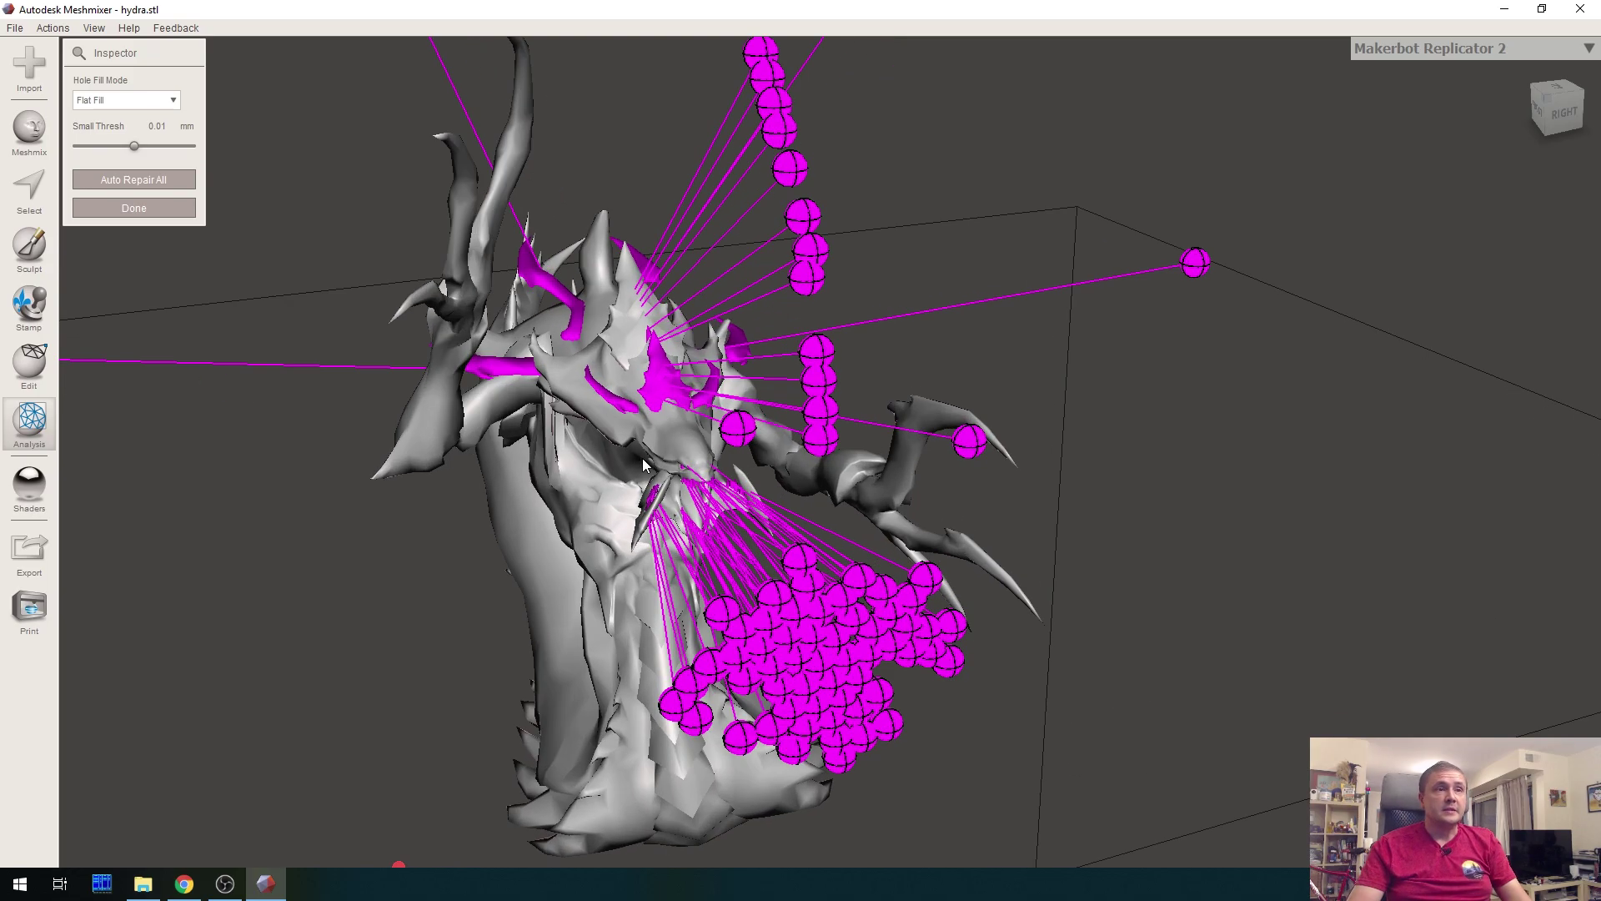
right_click_drag(546, 517, 42, 467)
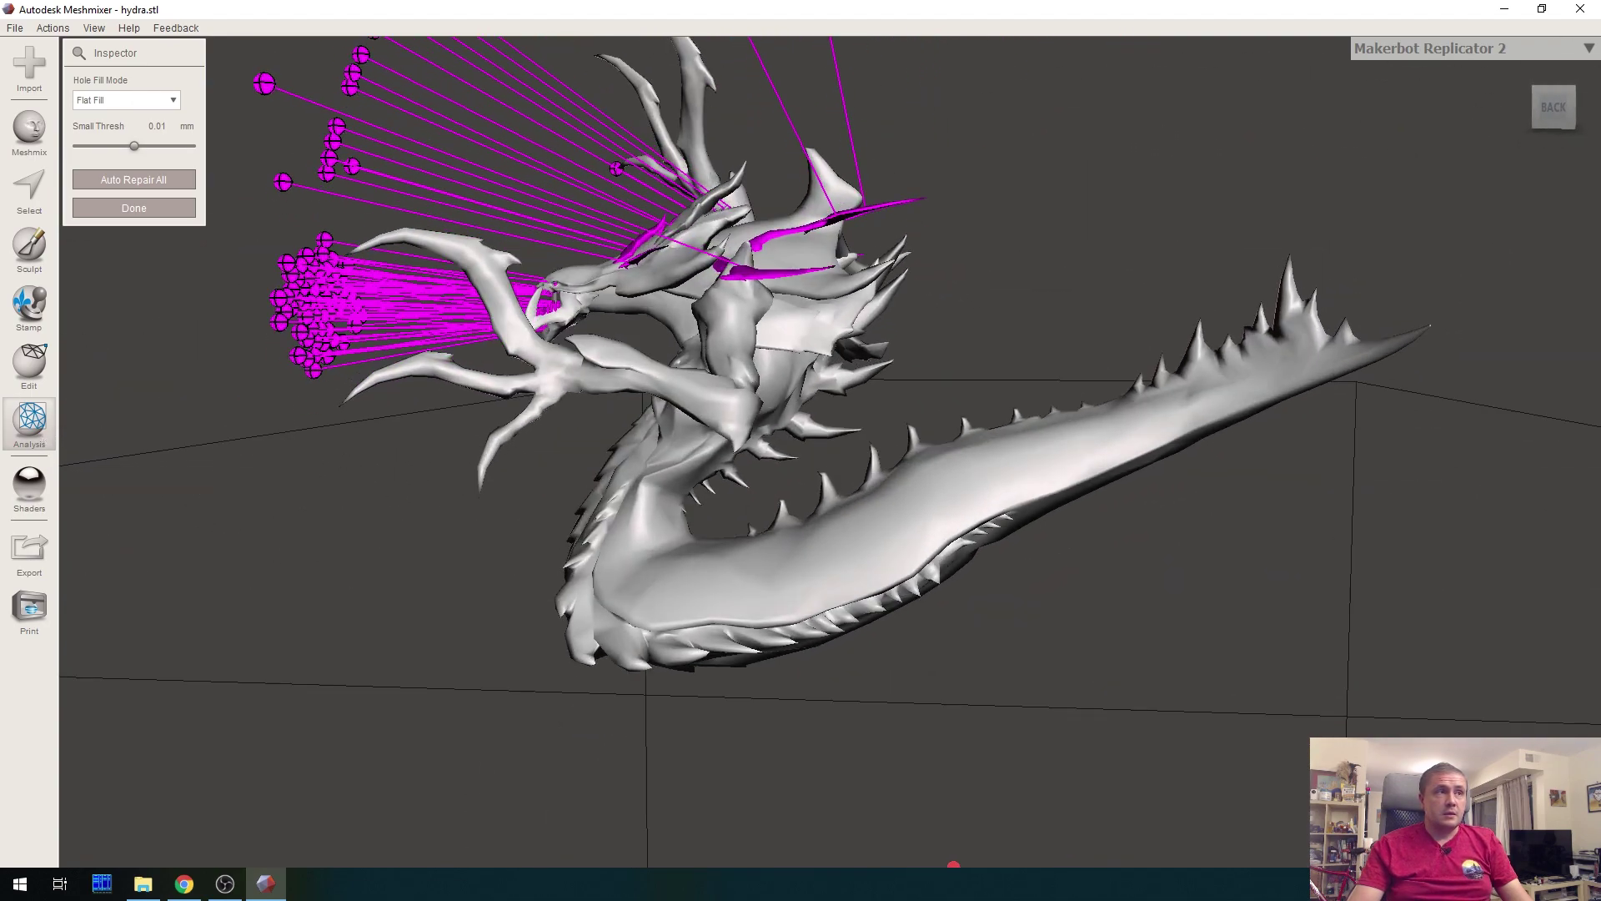
left_click(134, 208)
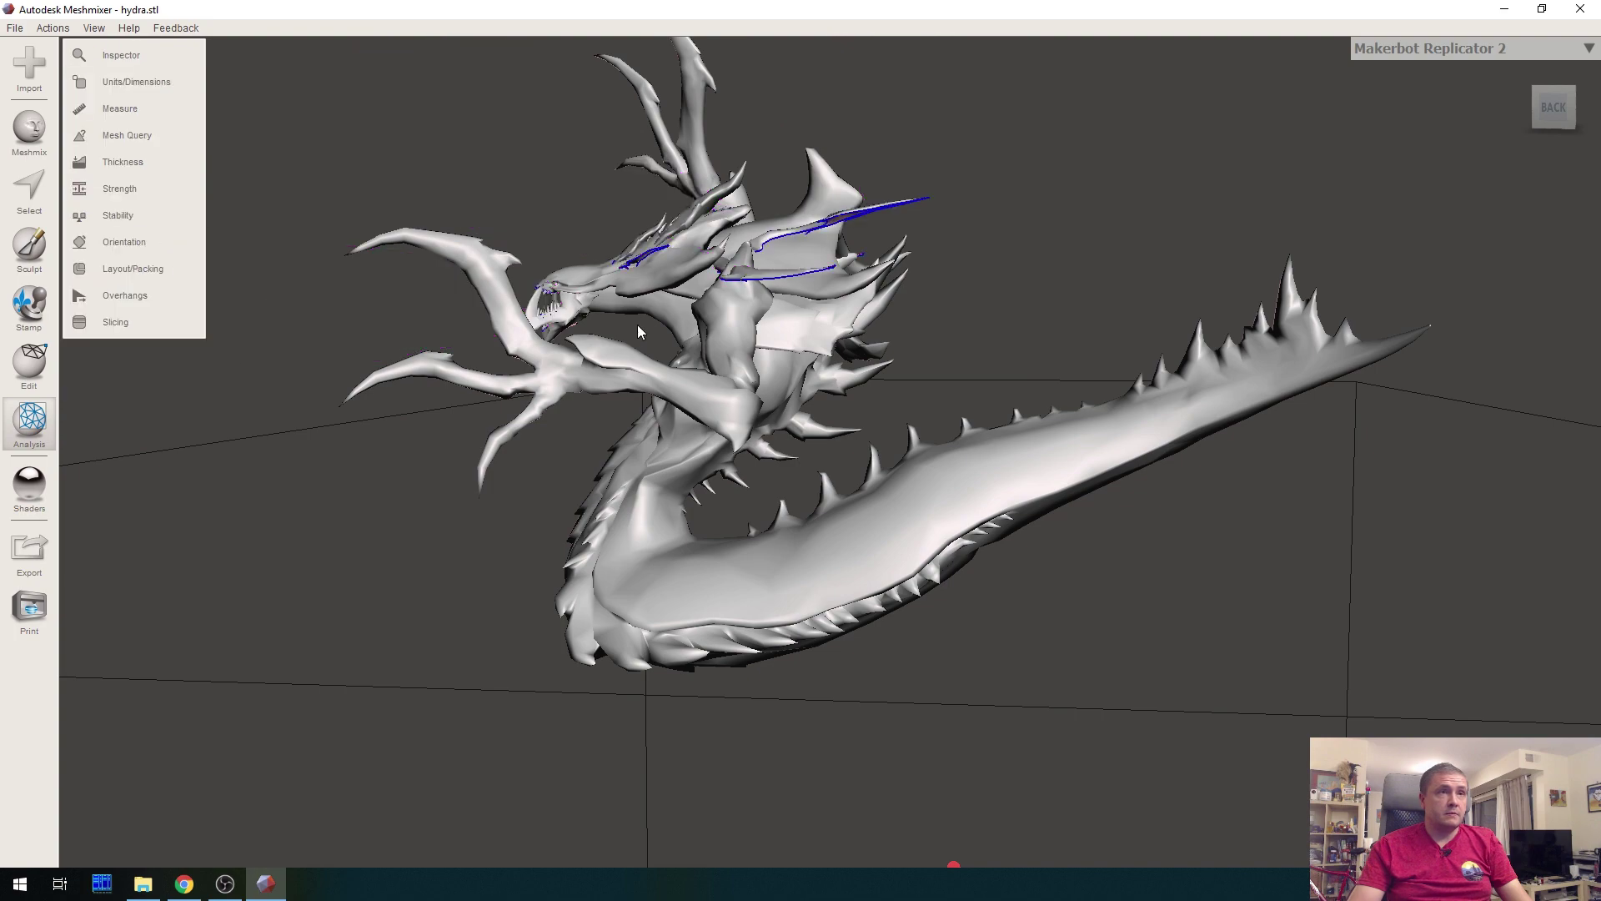
Start Generate Face Groups in Edge Angle mode and examine the grouping around the back and head crest
right_click_drag(521, 87, 909, 395)
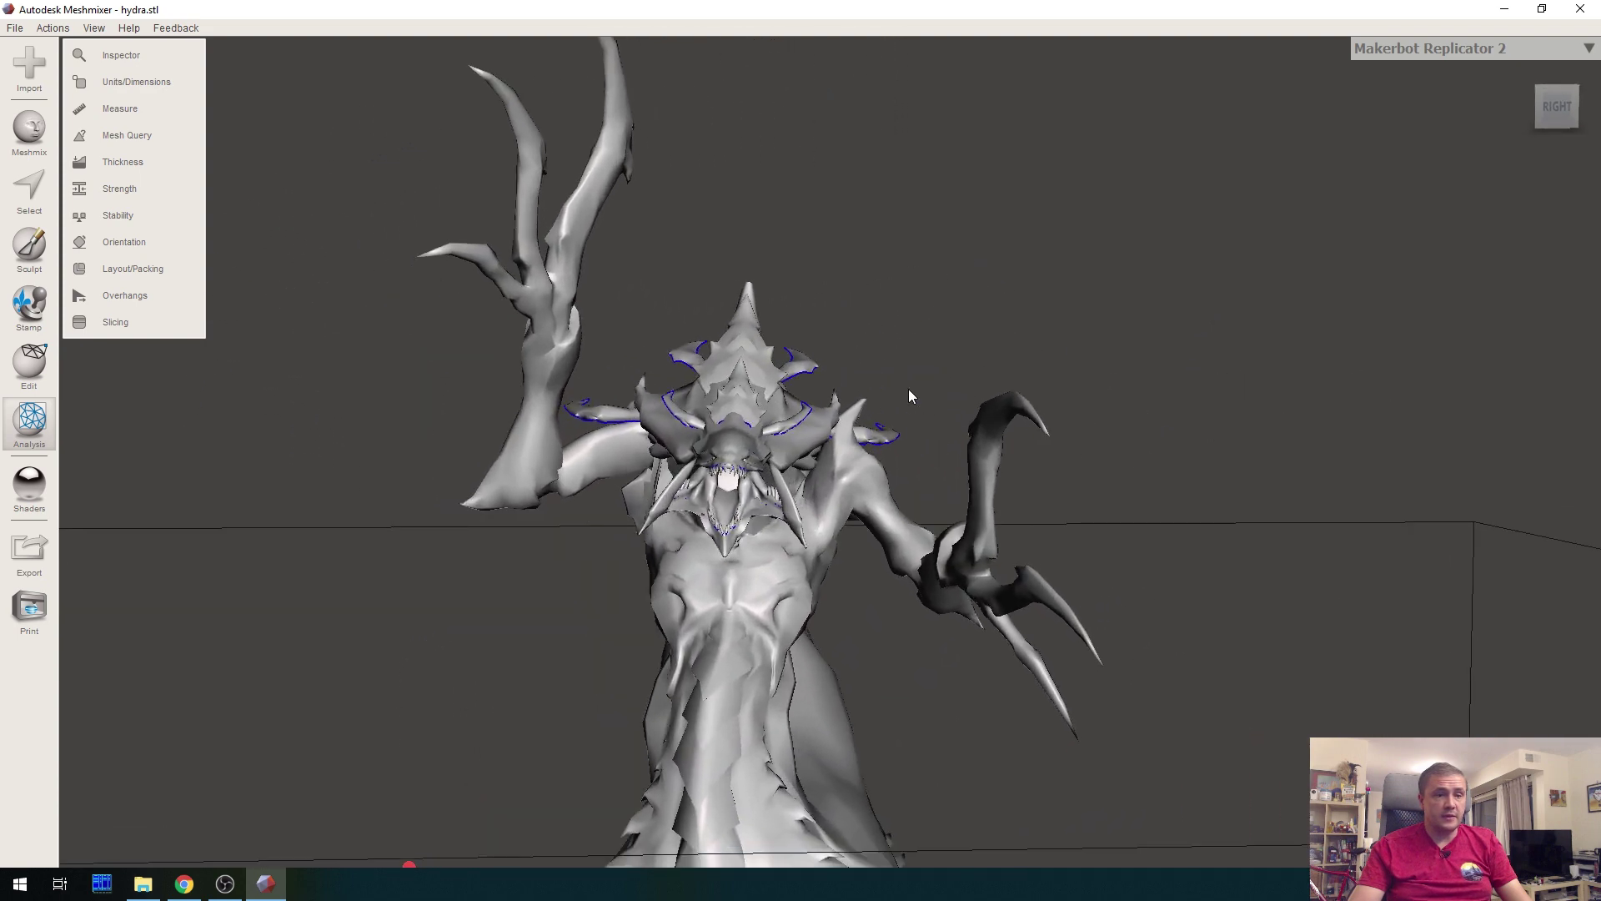
scroll(877, 386, "up", 5)
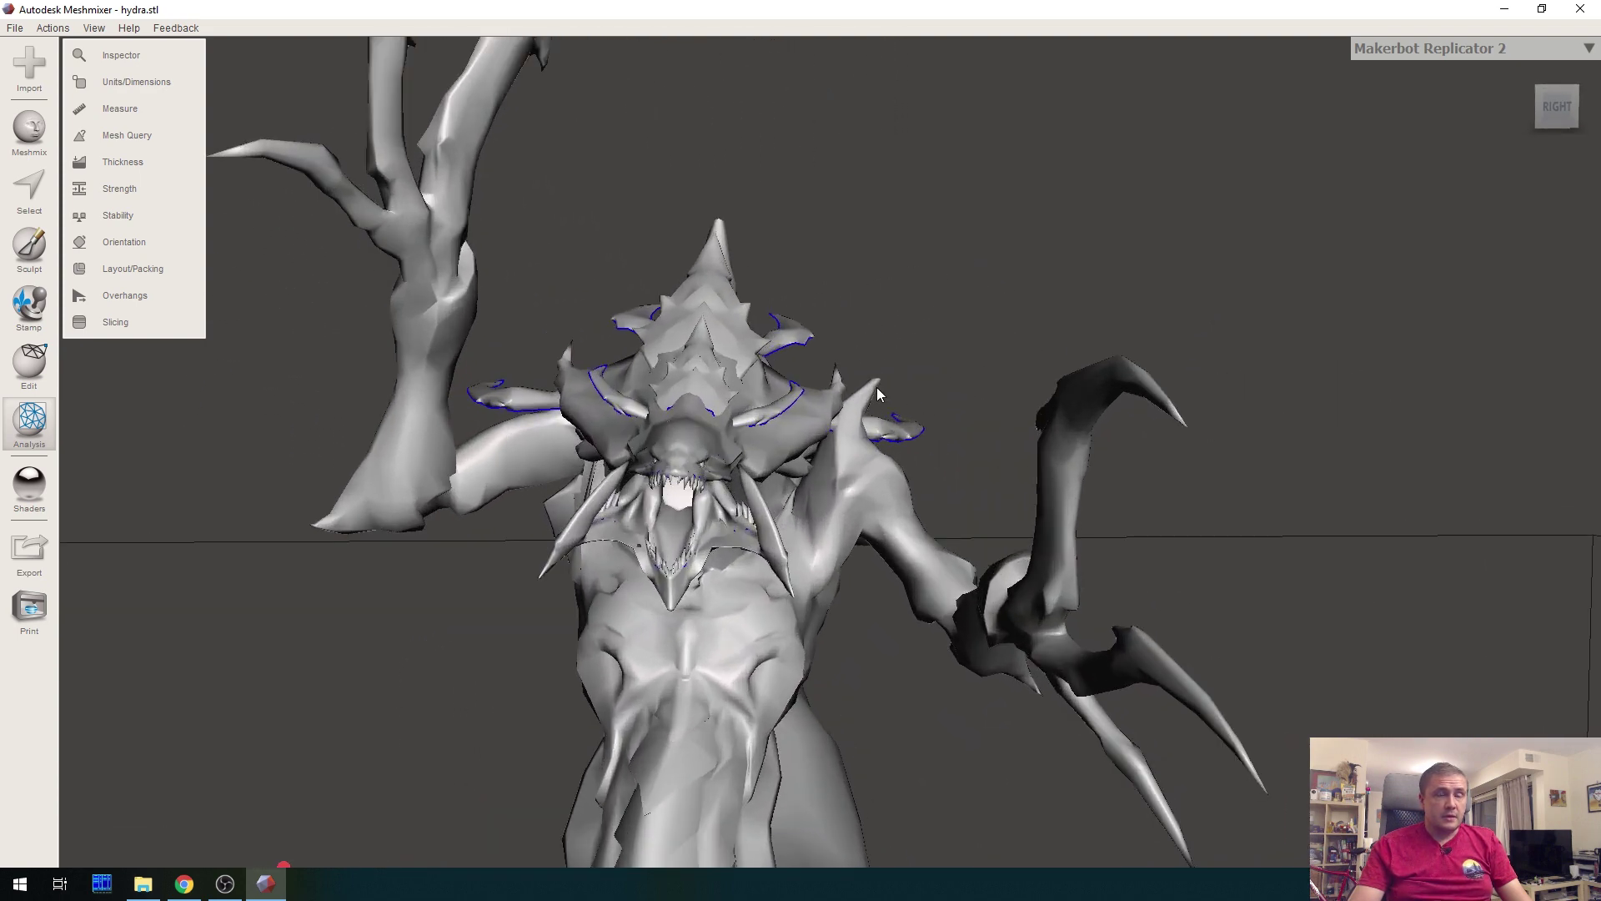
right_click_drag(982, 324, 499, 299)
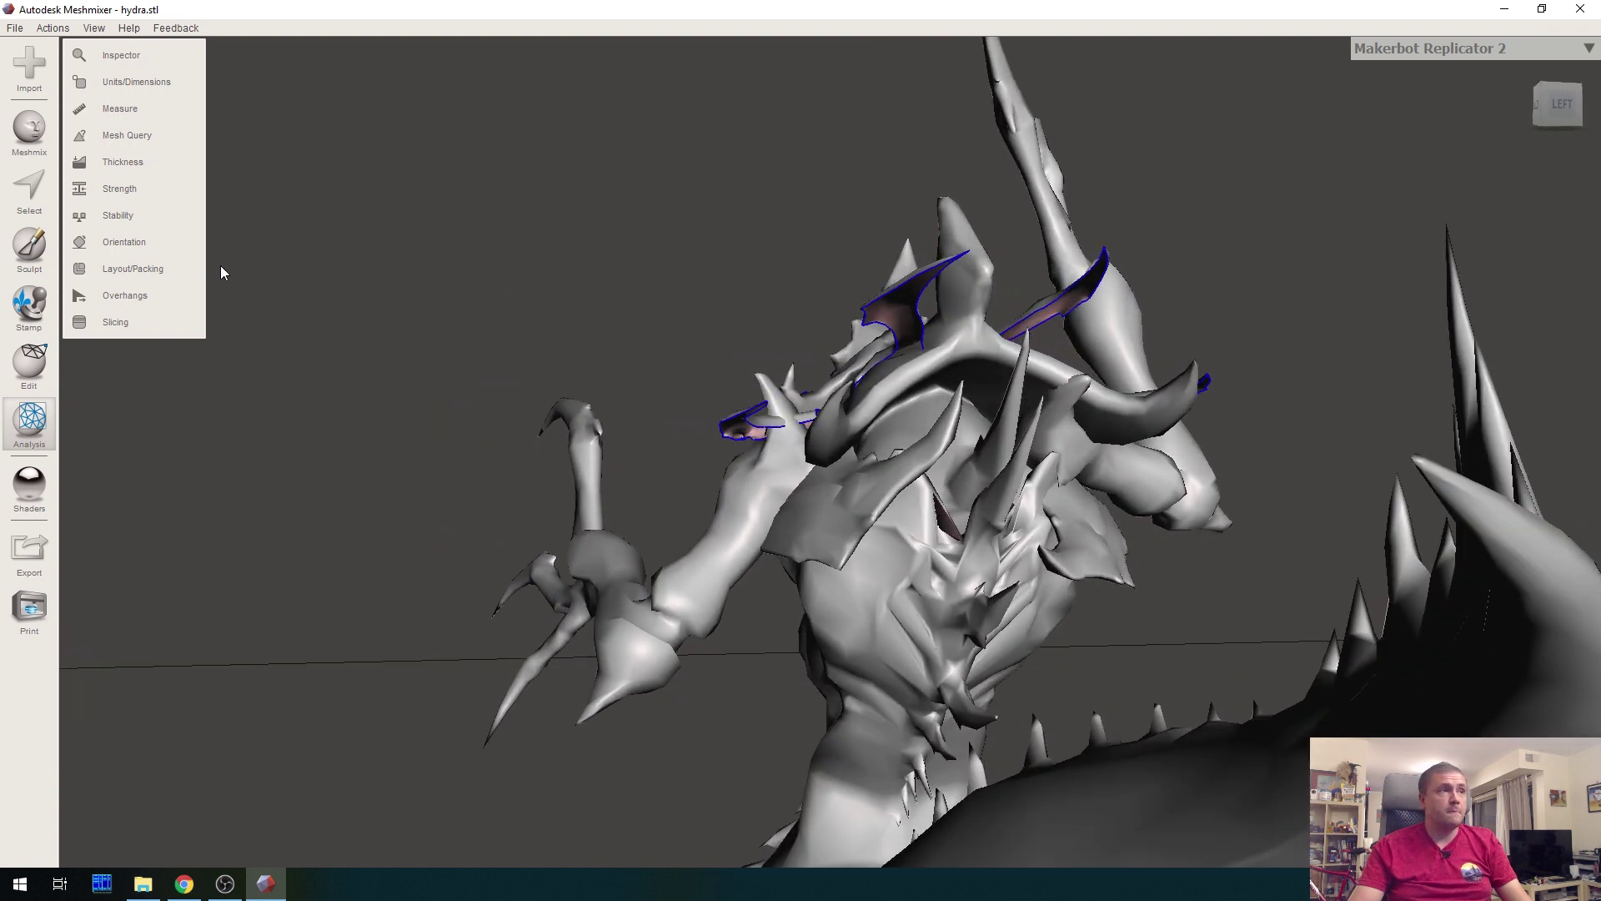
left_click(42, 371)
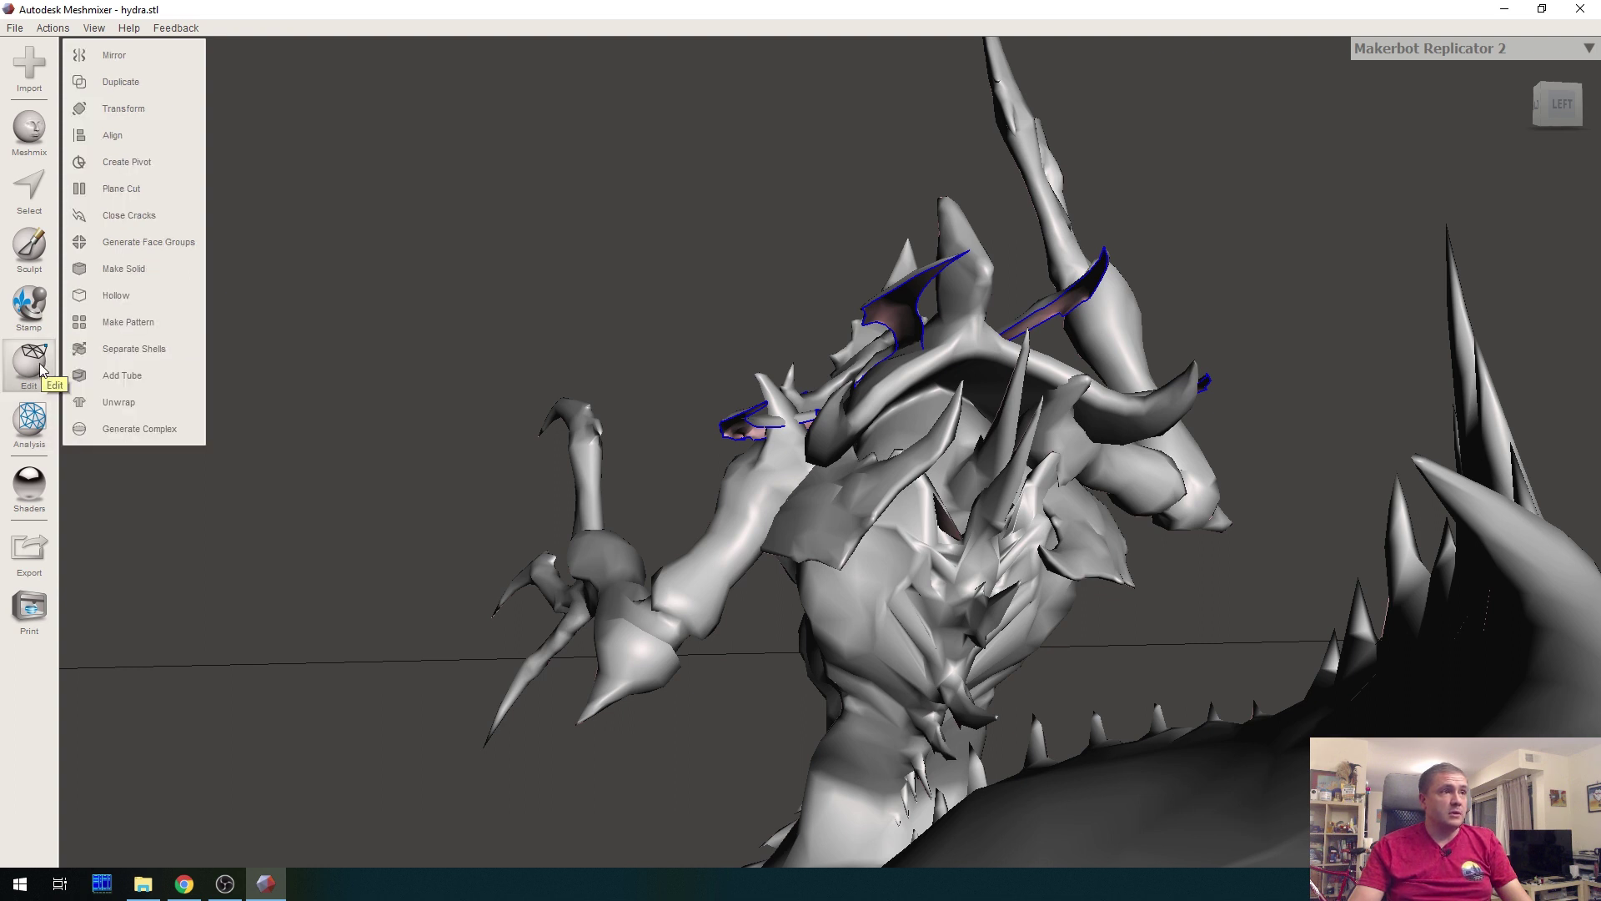
left_click(132, 244)
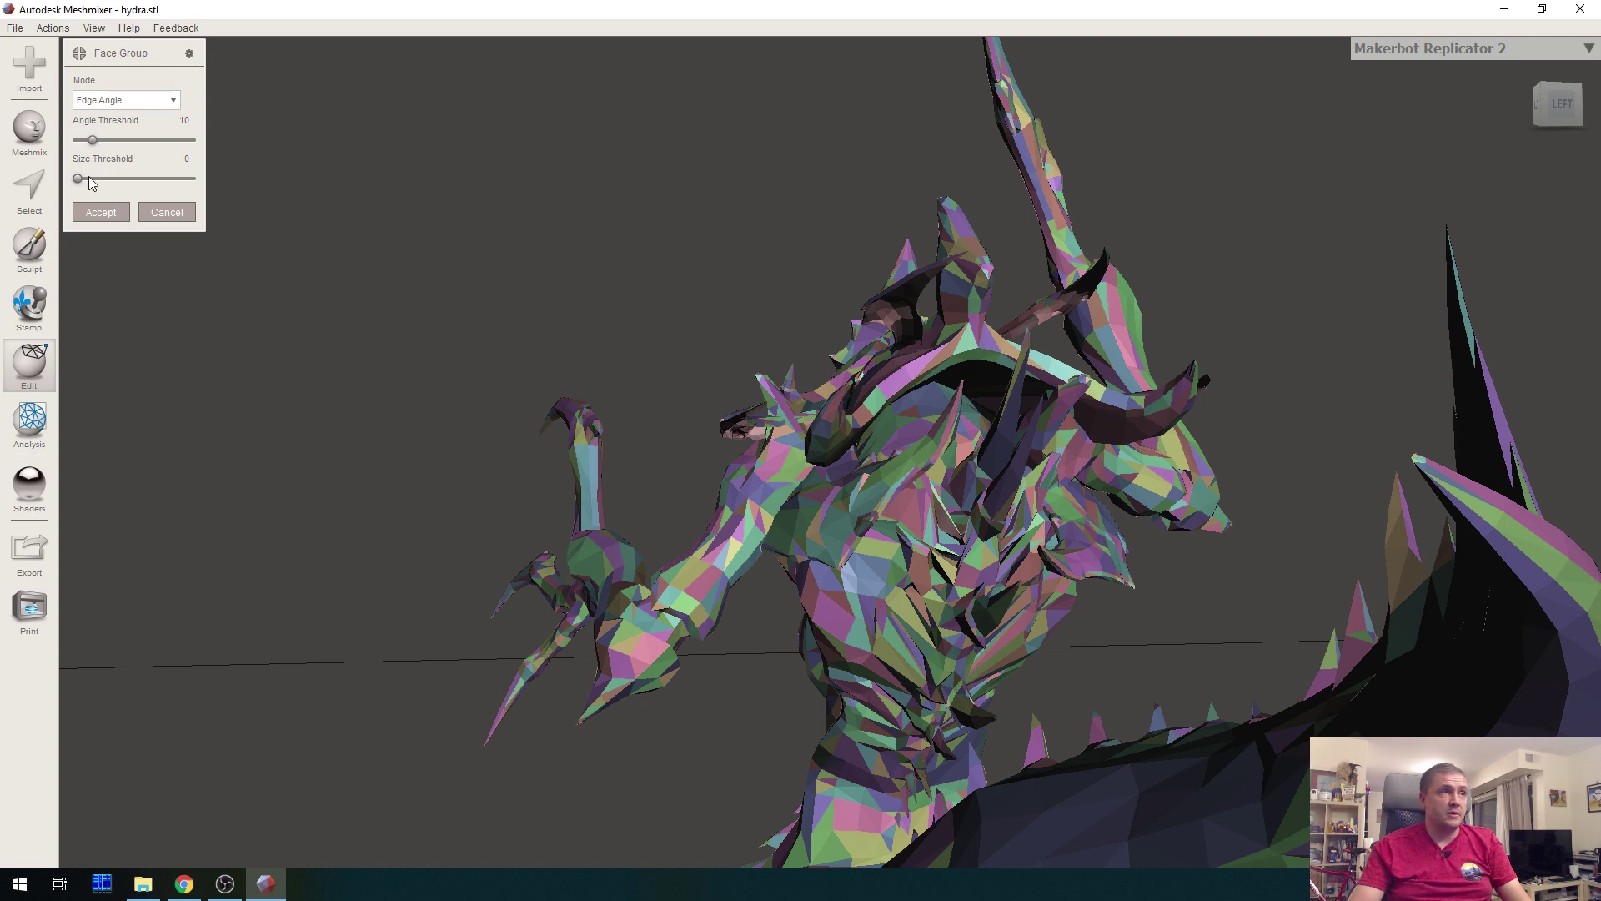
right_click_drag(998, 309, 1083, 334)
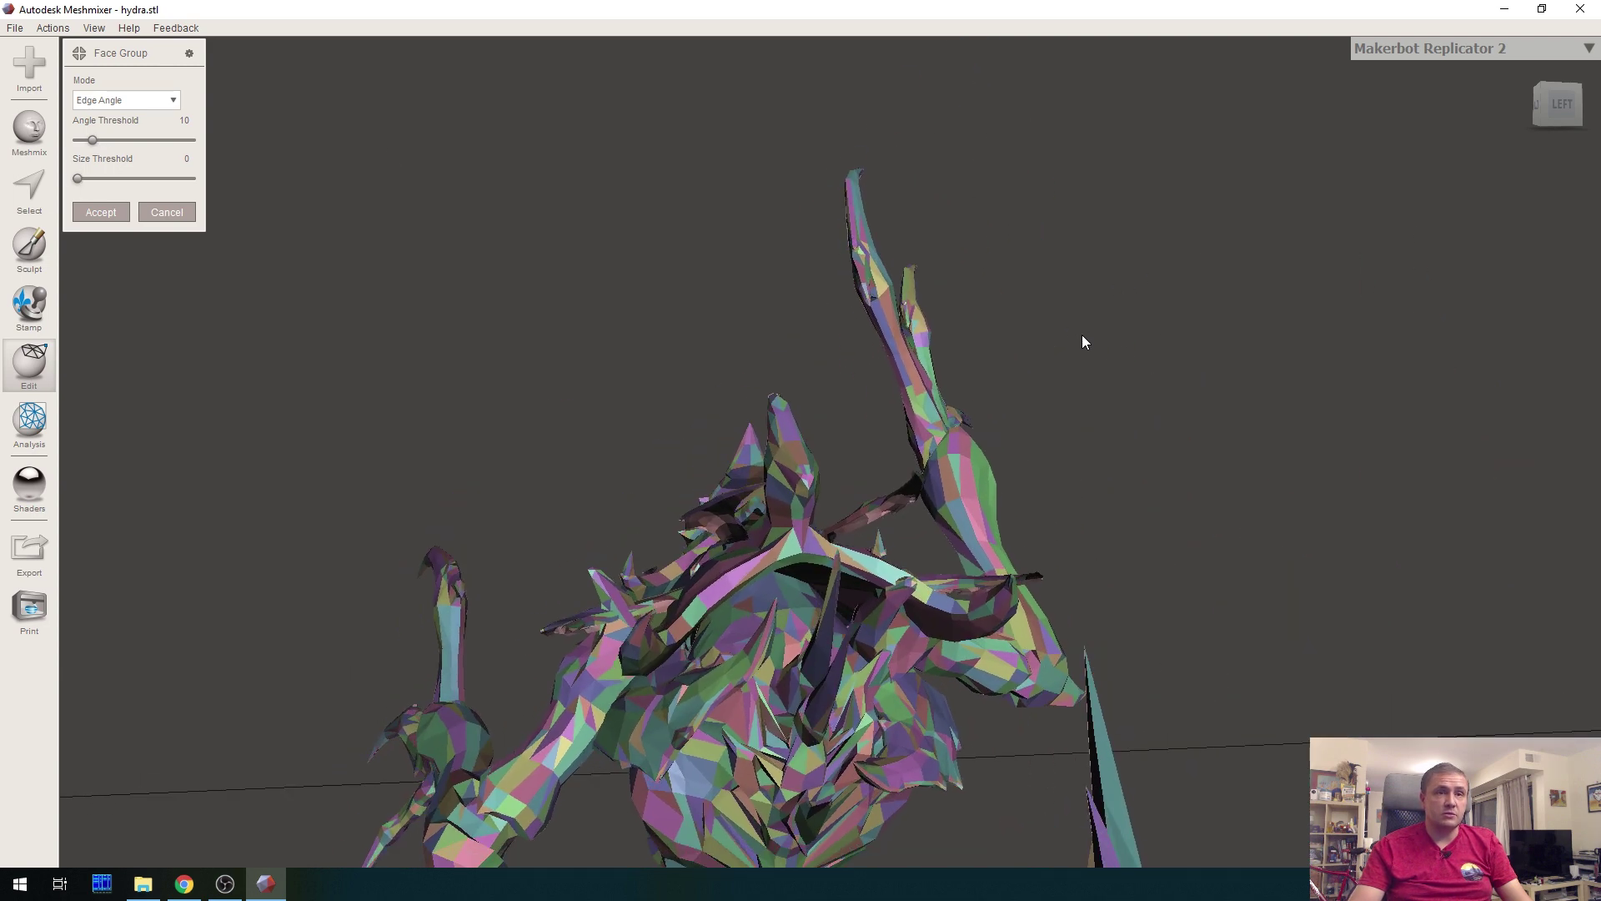
scroll(1080, 336, "up", 5)
right_click_drag(629, 499, 526, 382)
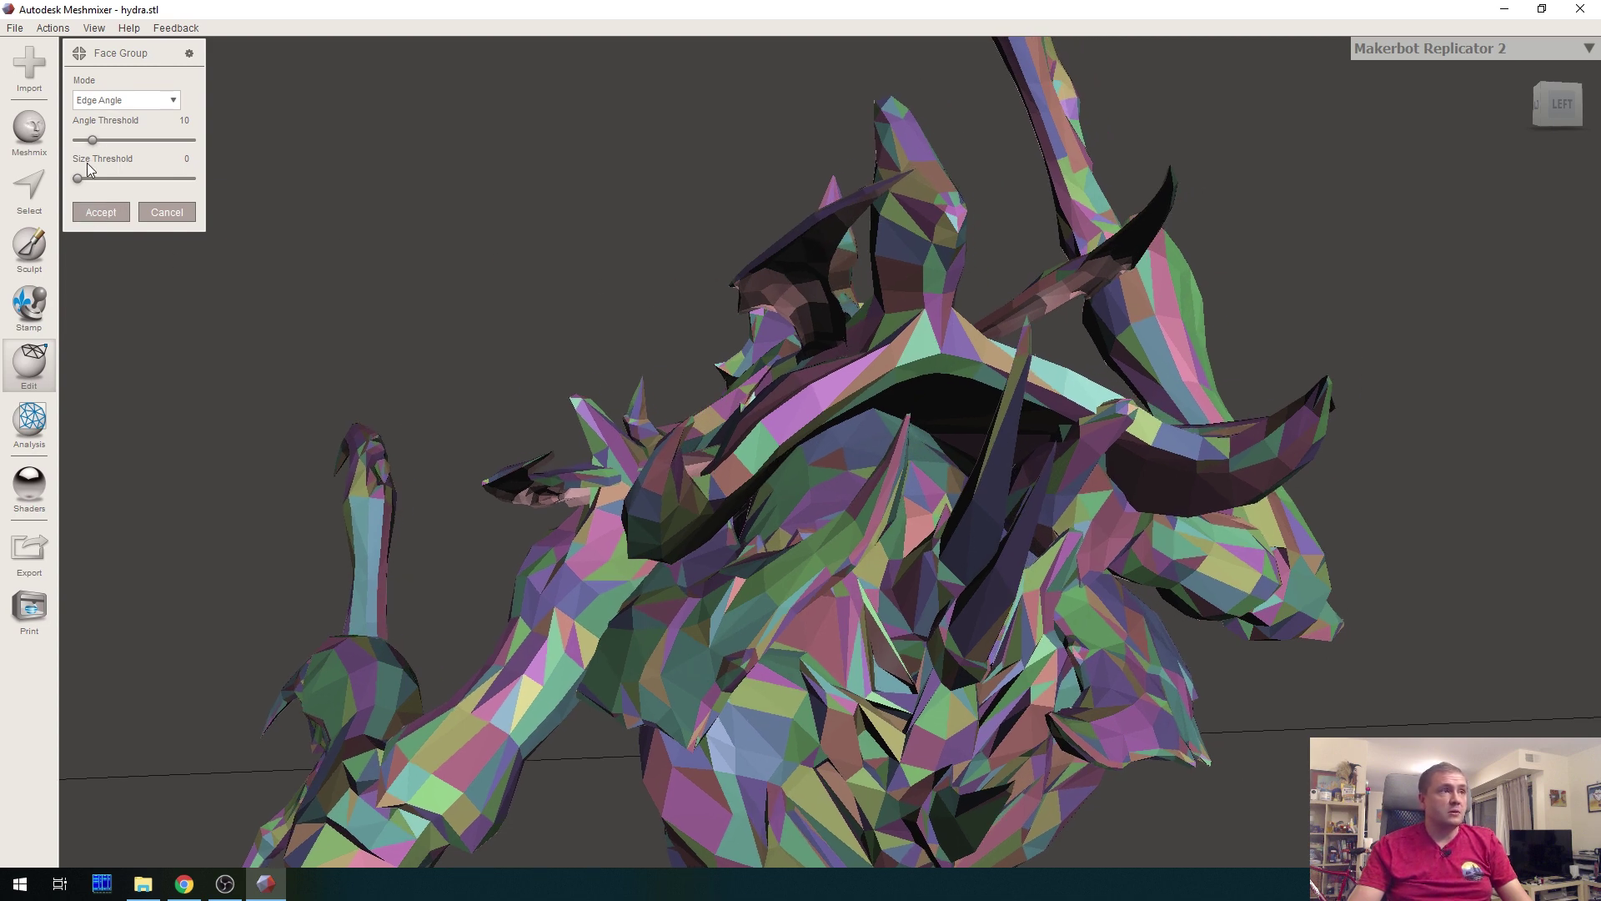
Set the face group Angle Threshold to 70.14 with a Size Threshold of 0, check the grouping, and accept
left_click_drag(94, 144, 103, 178)
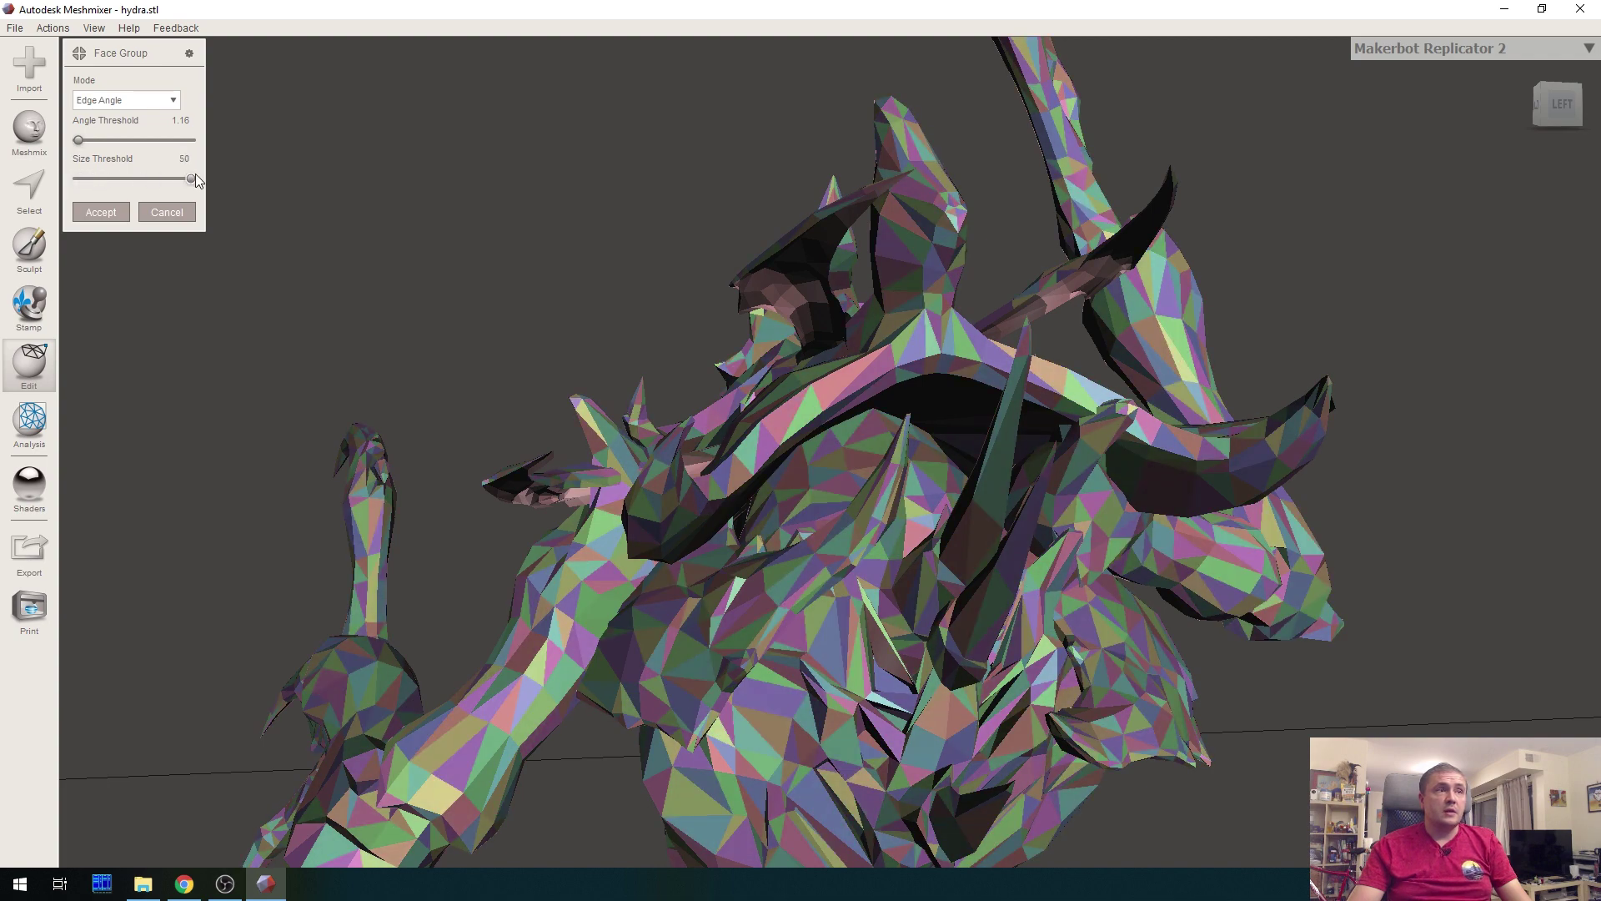
left_click_drag(145, 179, 185, 146)
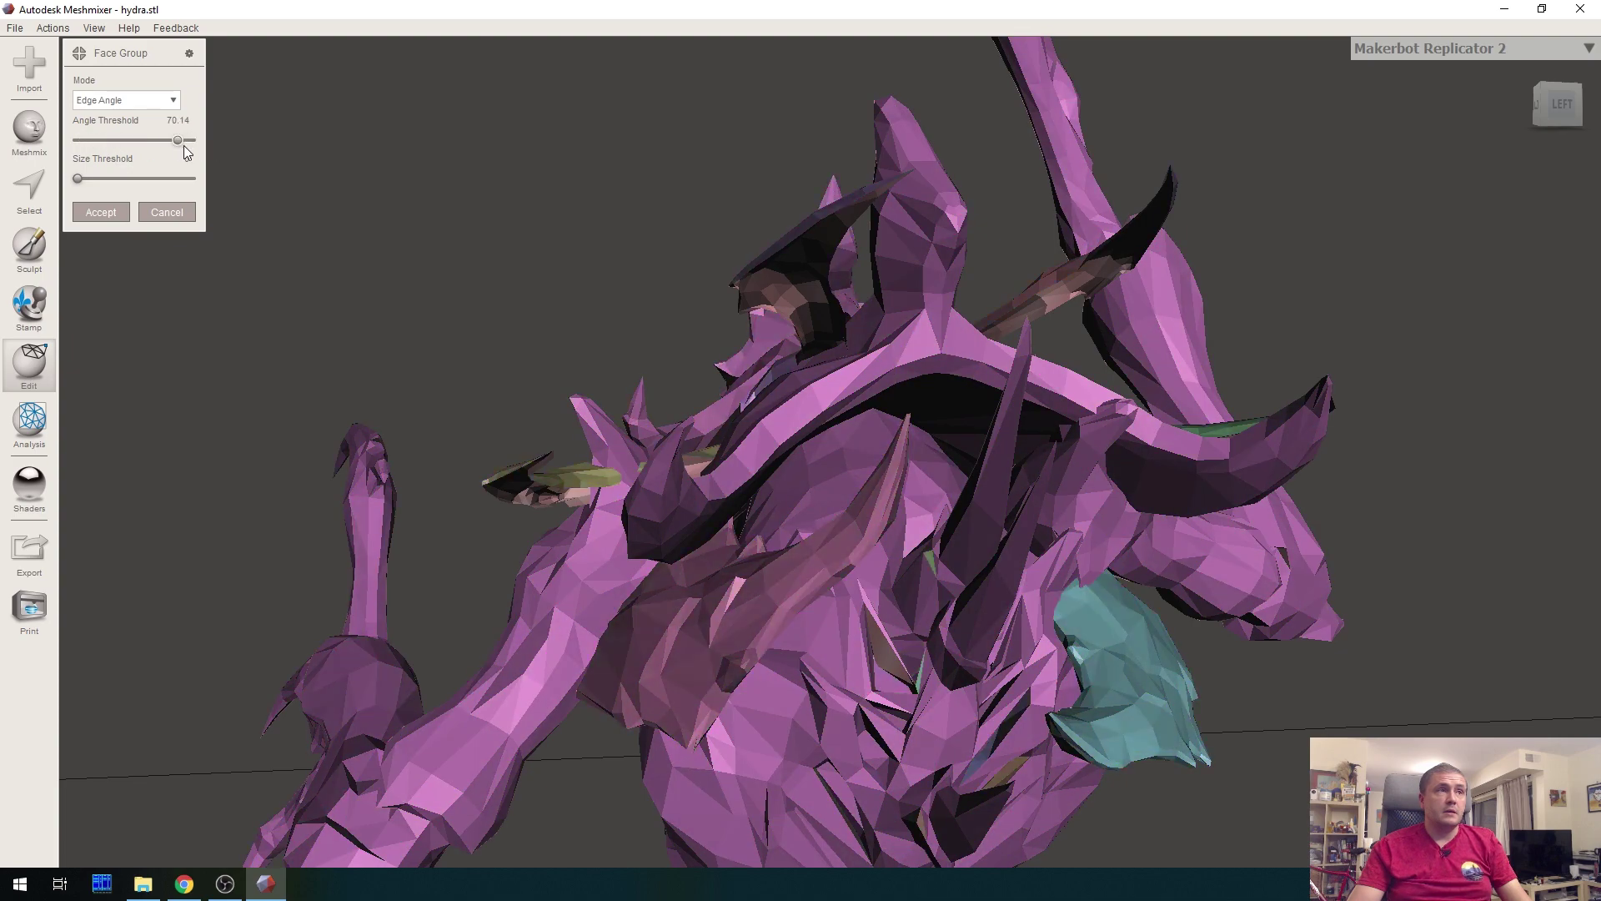
right_click_drag(592, 236, 873, 395)
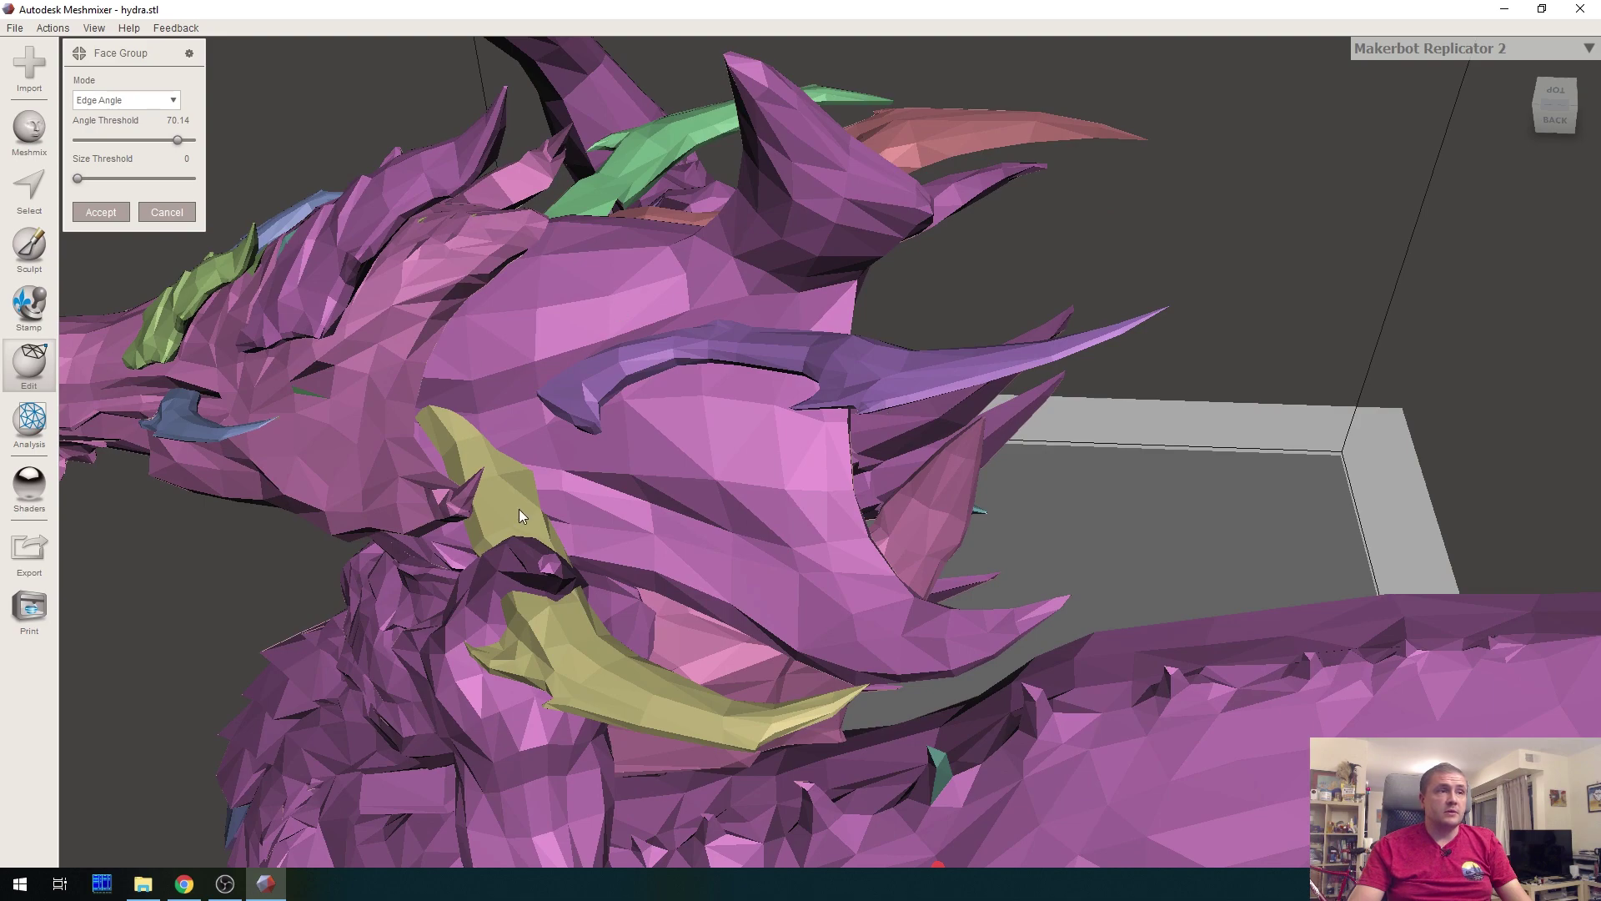
right_click_drag(306, 443, 655, 359)
right_click_drag(702, 311, 63, 242)
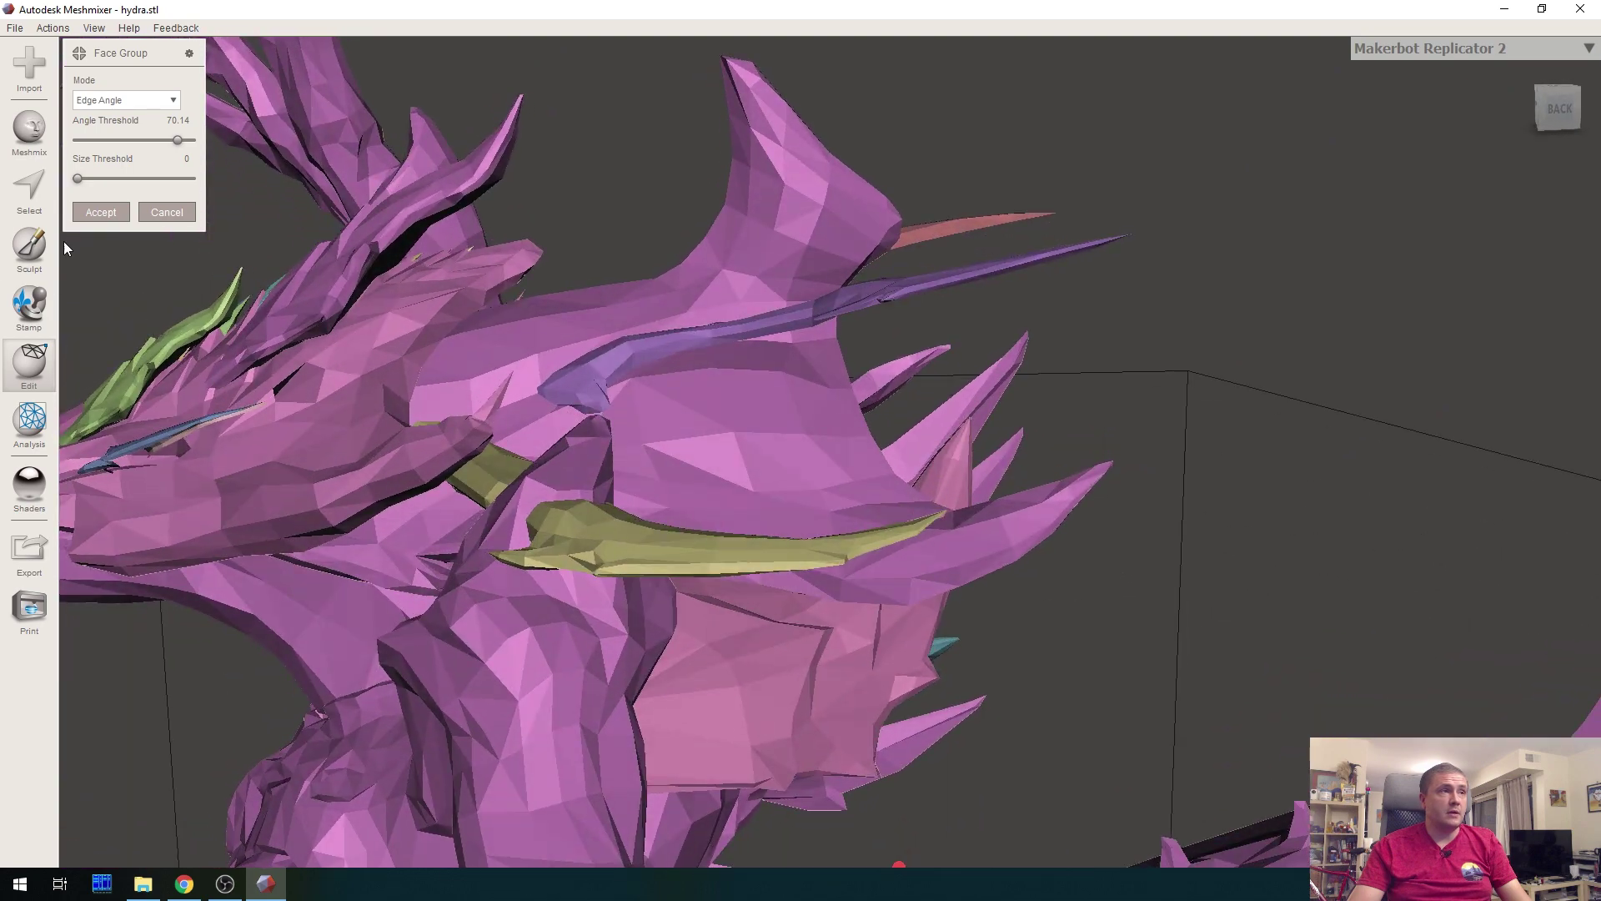
left_click(101, 218)
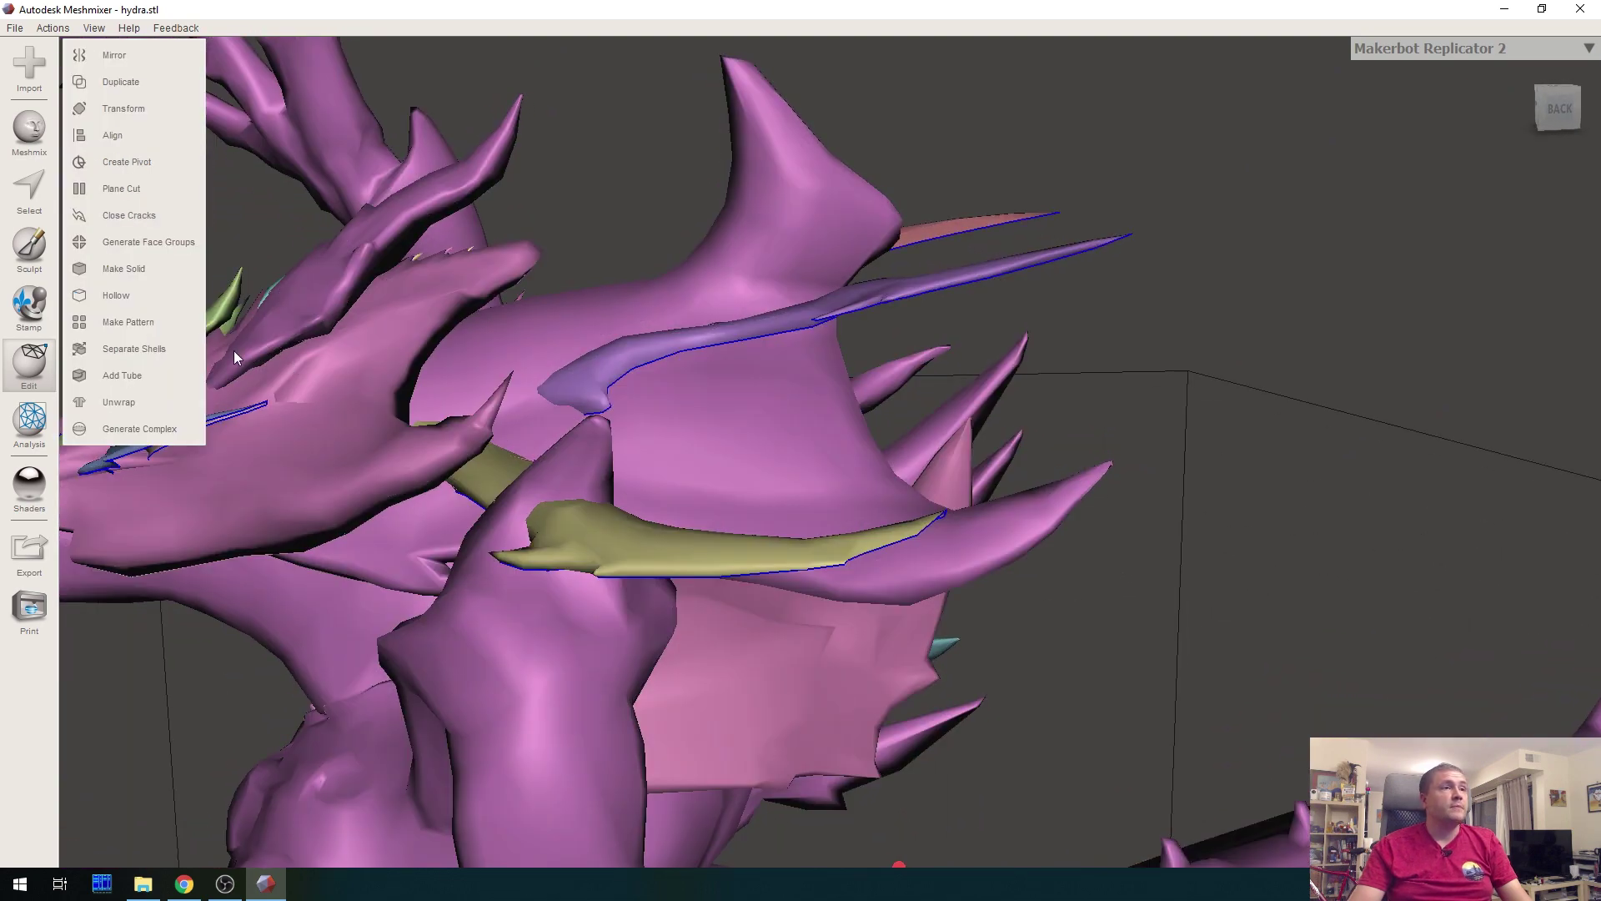
Select the open-backed violet spike on the head crest with the Unwrap Brush
right_click_drag(1169, 368, 1224, 399)
scroll(1224, 399, "down", 7)
right_click_drag(1053, 439, 1236, 465)
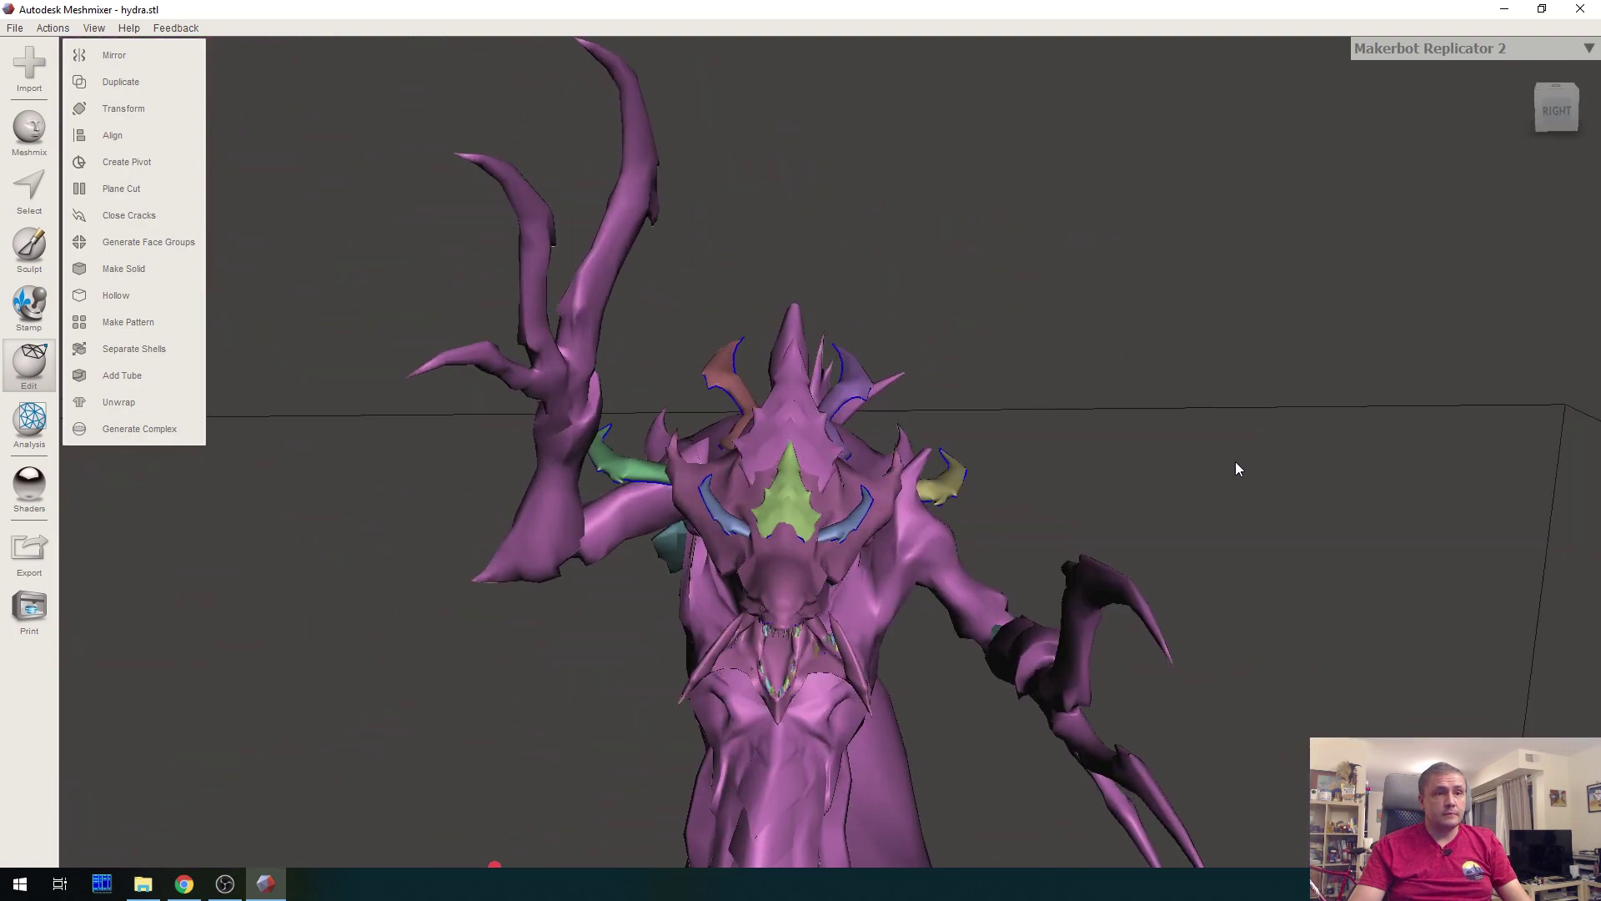
scroll(1226, 464, "up", 3)
mouse_move(1209, 379)
right_mouse_down()
mouse_move(1219, 289)
mouse_move(950, 328)
mouse_move(959, 382)
right_mouse_up()
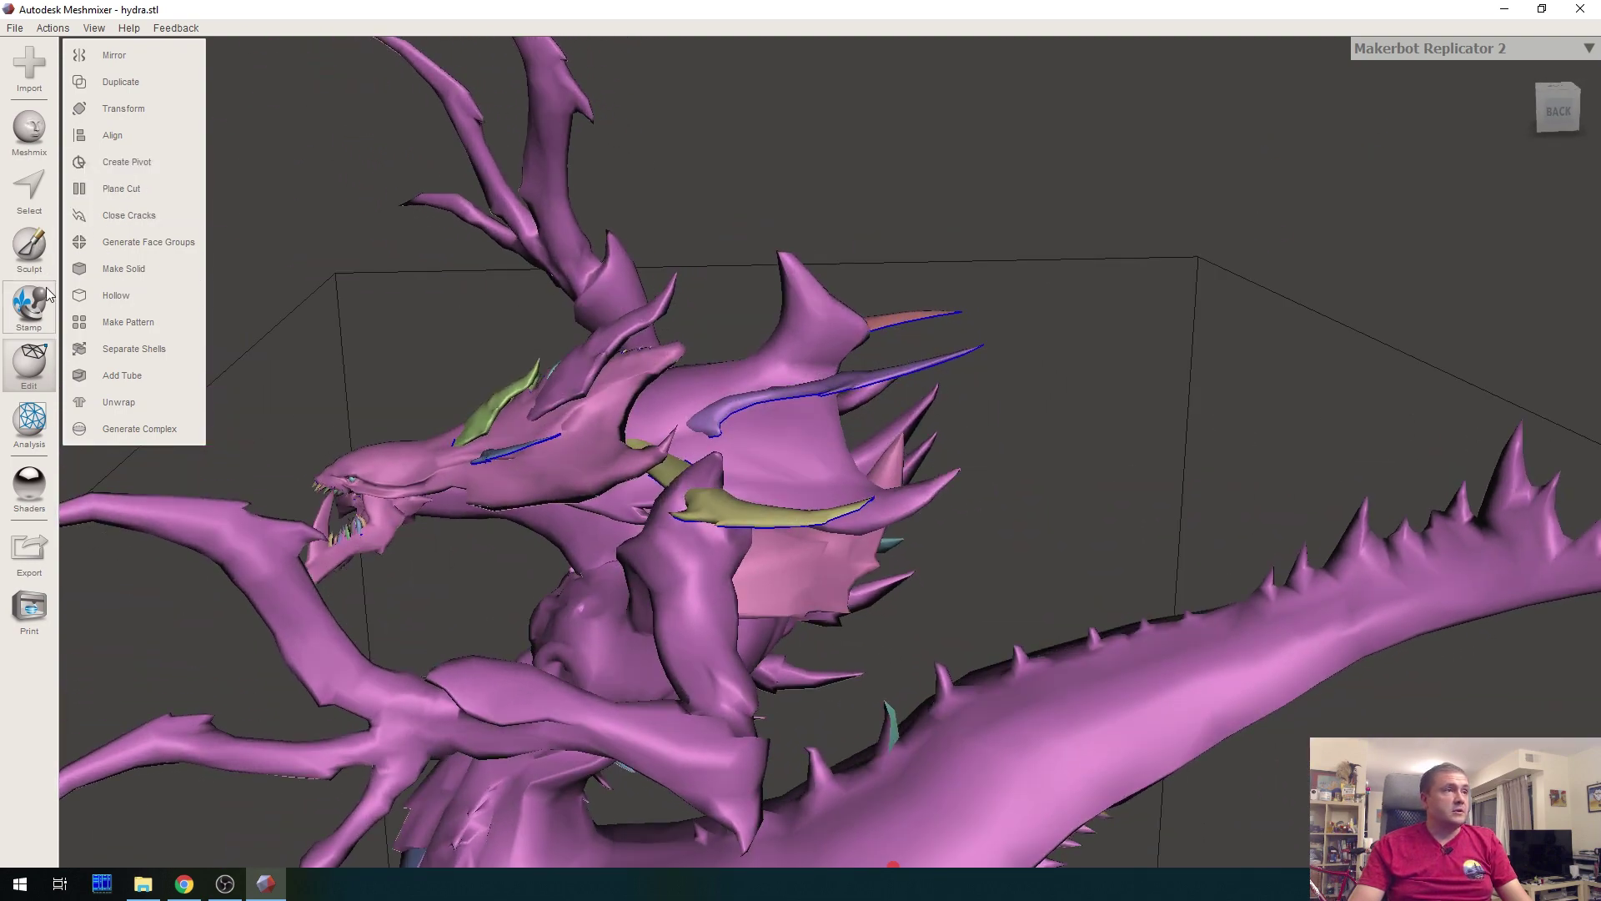
left_click(30, 189)
right_click_drag(1117, 398, 952, 386)
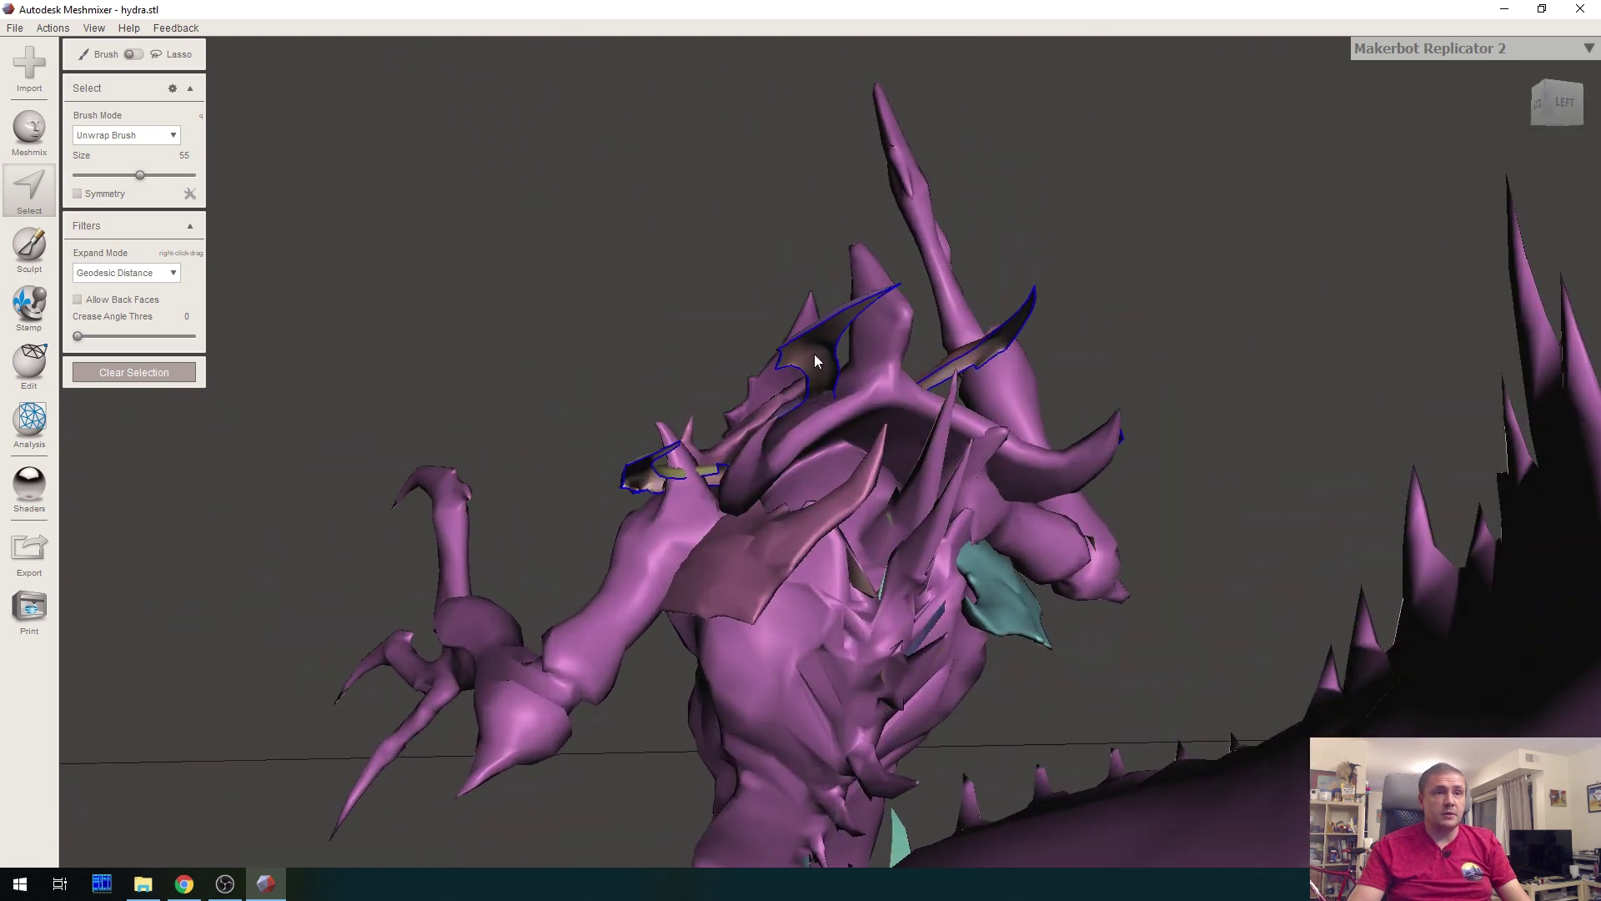
mouse_move(815, 360)
left_mouse_down()
mouse_move(833, 395)
mouse_move(864, 314)
mouse_move(776, 412)
left_mouse_up()
Try to lift the selected spike off the crest with a face Transform, and cancel the move
mouse_move(131, 118)
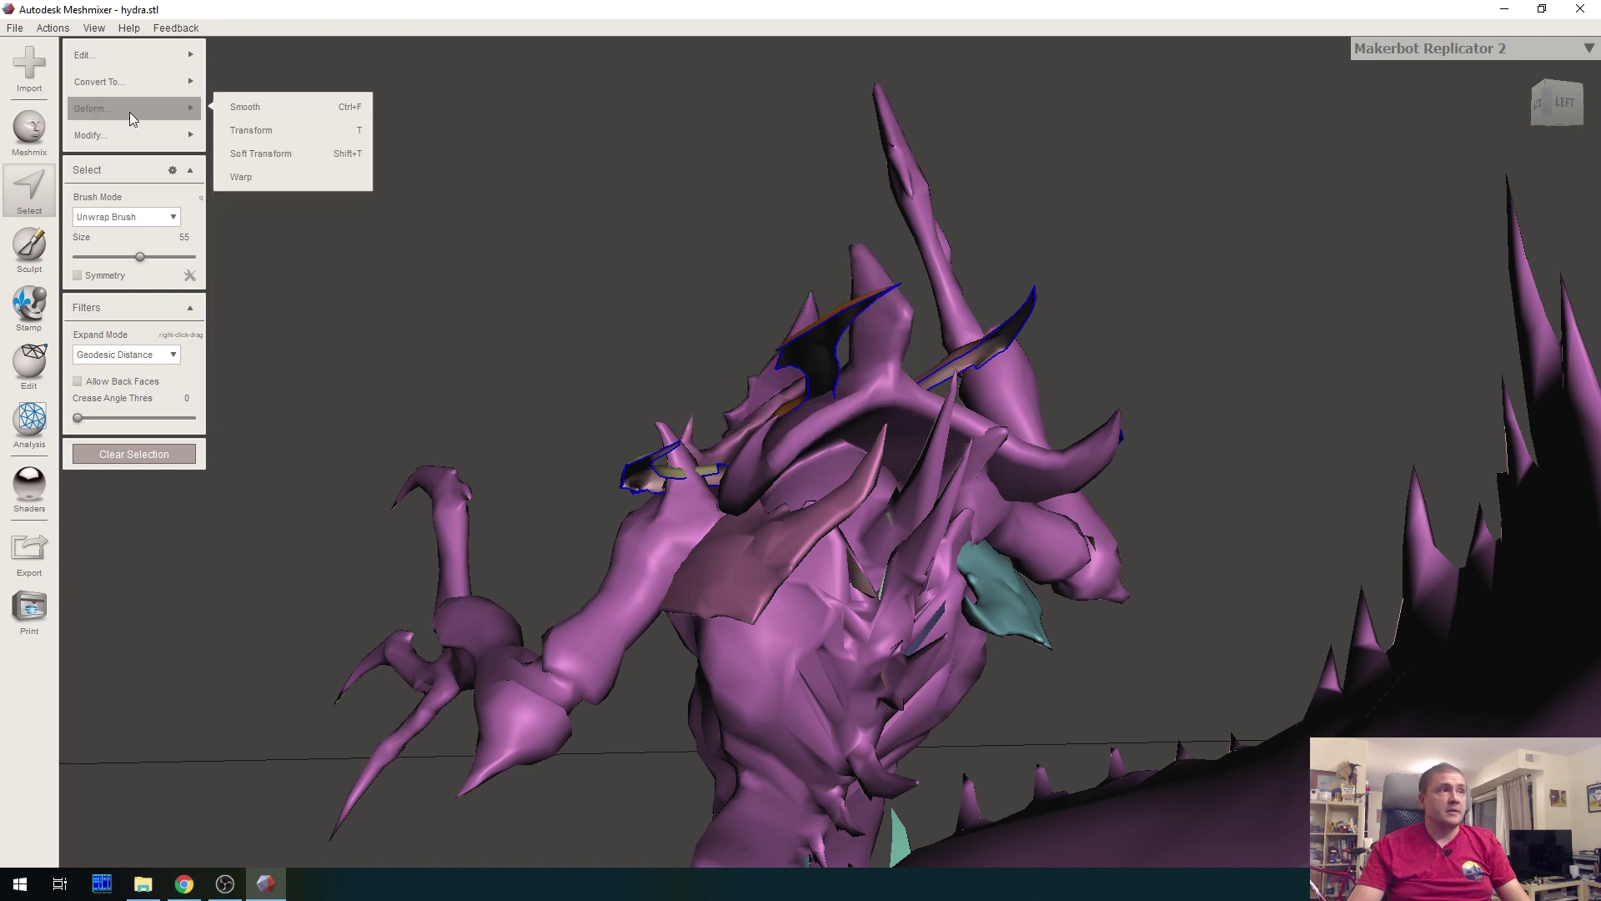
left_click(316, 134)
right_click_drag(523, 344, 649, 320)
left_click_drag(783, 334, 785, 323)
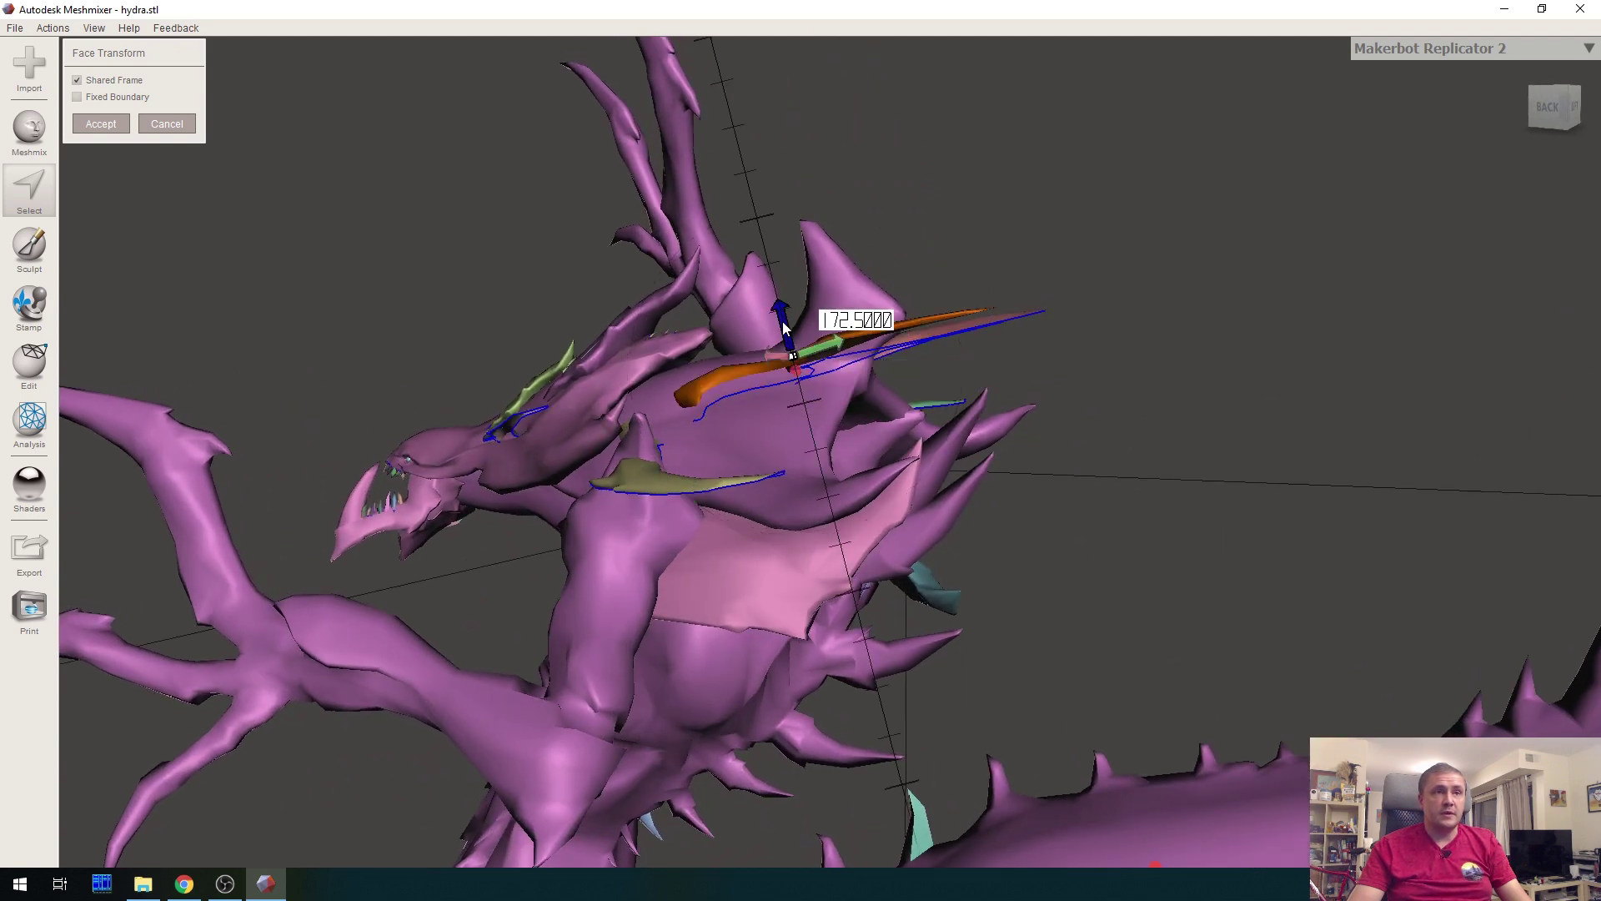
mouse_move(780, 309)
left_mouse_down()
mouse_move(774, 284)
mouse_move(774, 314)
left_mouse_up()
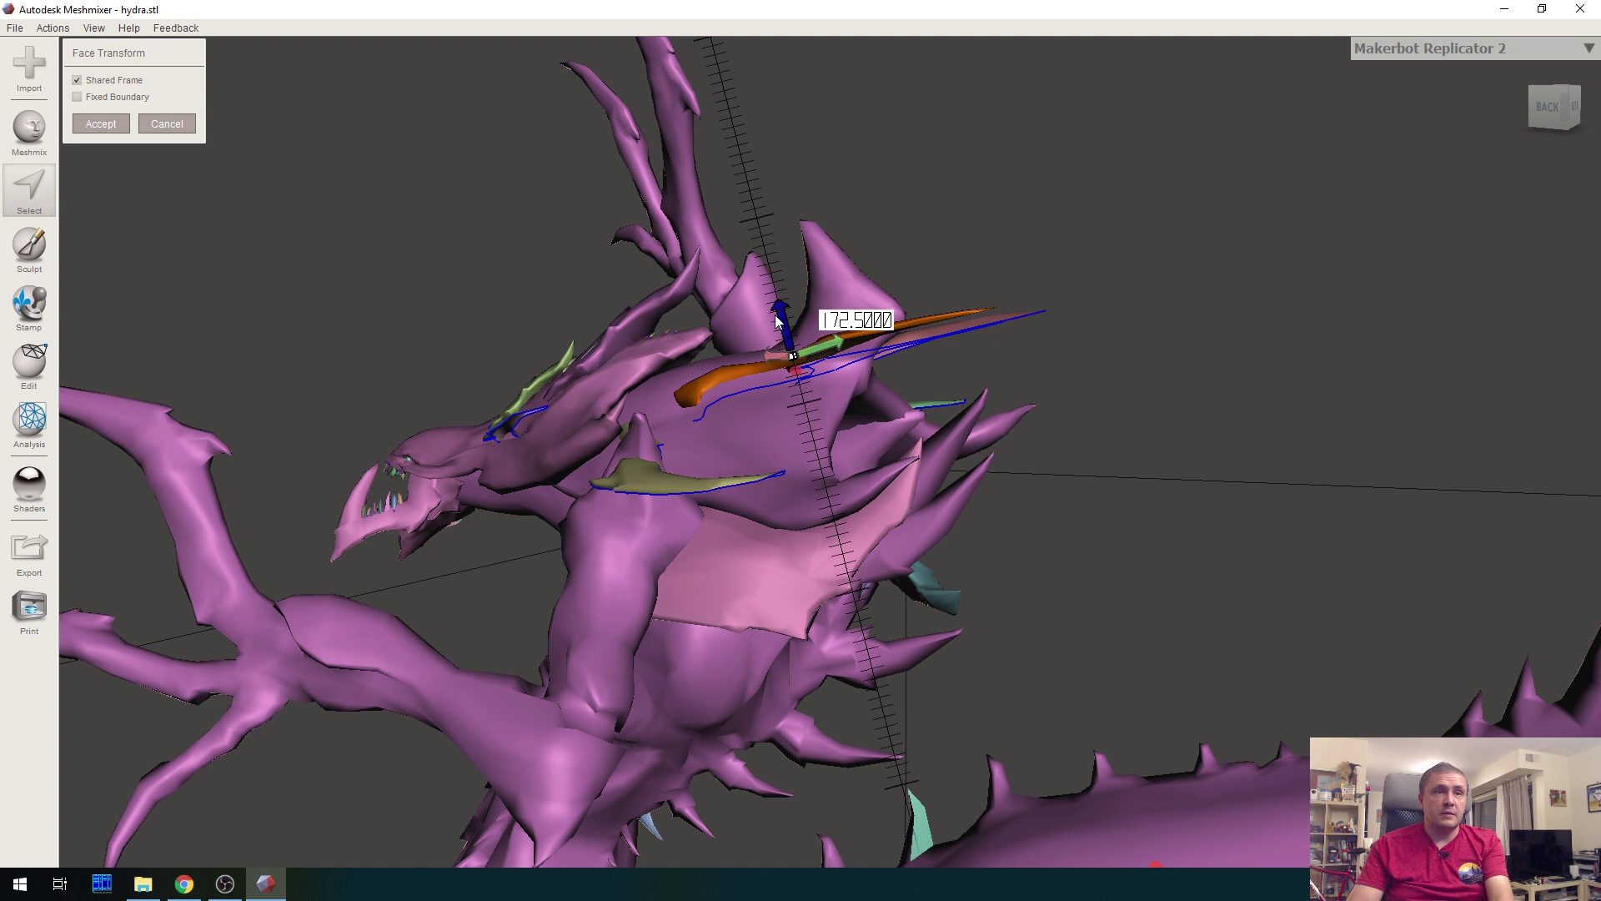
mouse_move(777, 319)
left_mouse_down()
mouse_move(793, 386)
mouse_move(784, 269)
mouse_move(784, 342)
mouse_move(783, 280)
mouse_move(782, 311)
left_mouse_up()
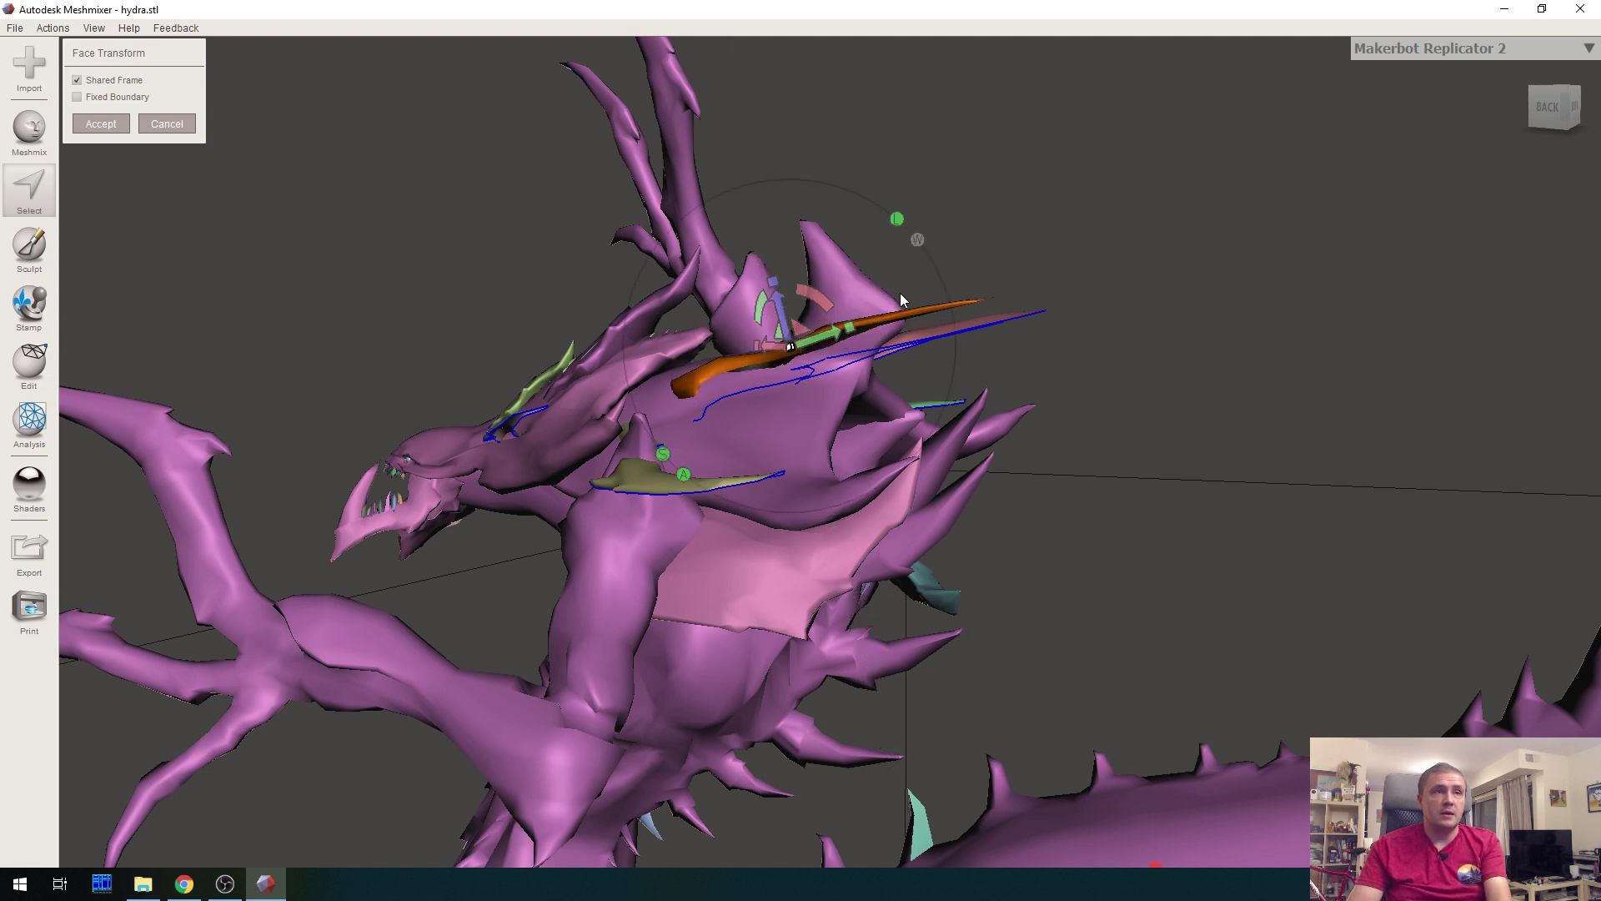
left_click(177, 128)
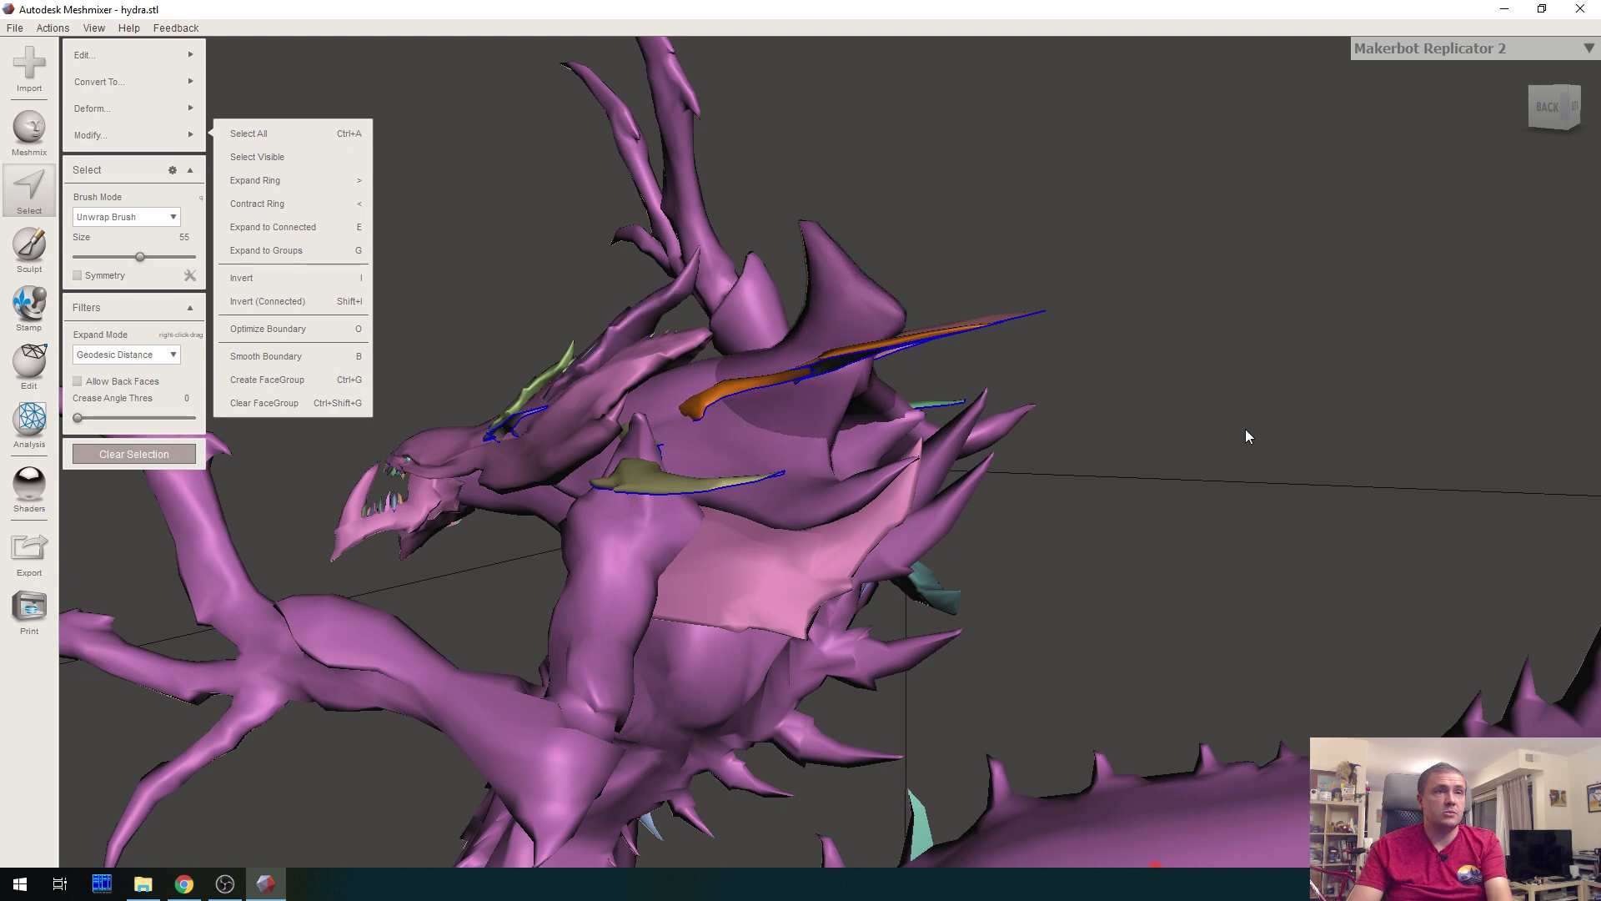
right_click_drag(965, 375, 737, 381)
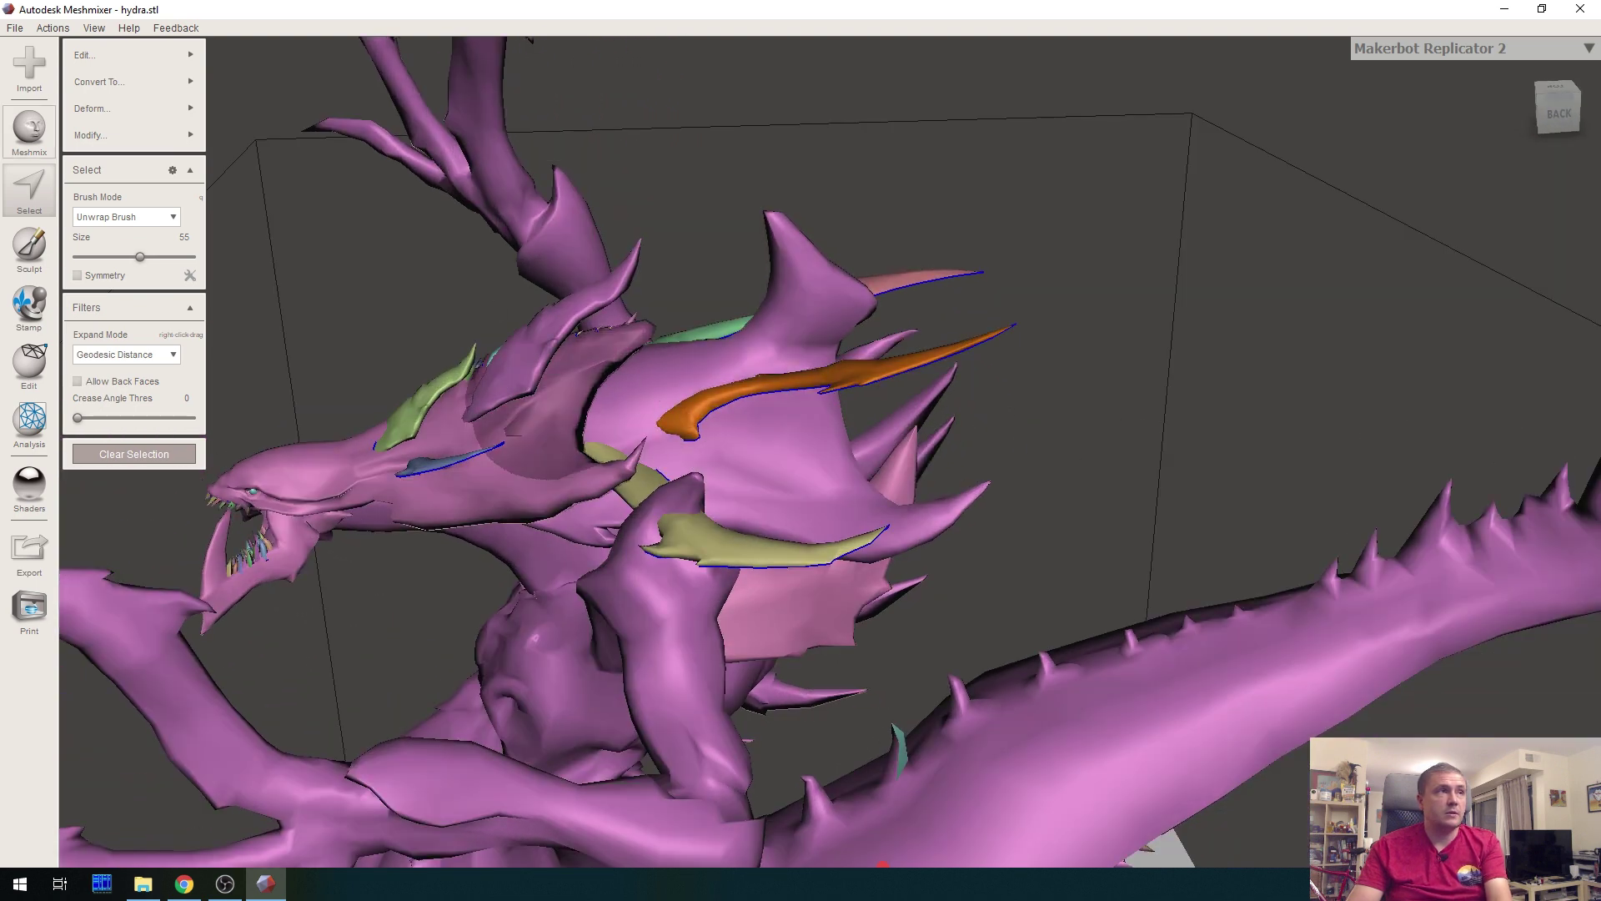
Clear the selection and reselect the violet spike on the head crest along its whole length with the Unwrap Brush
left_click(167, 456)
key("s")
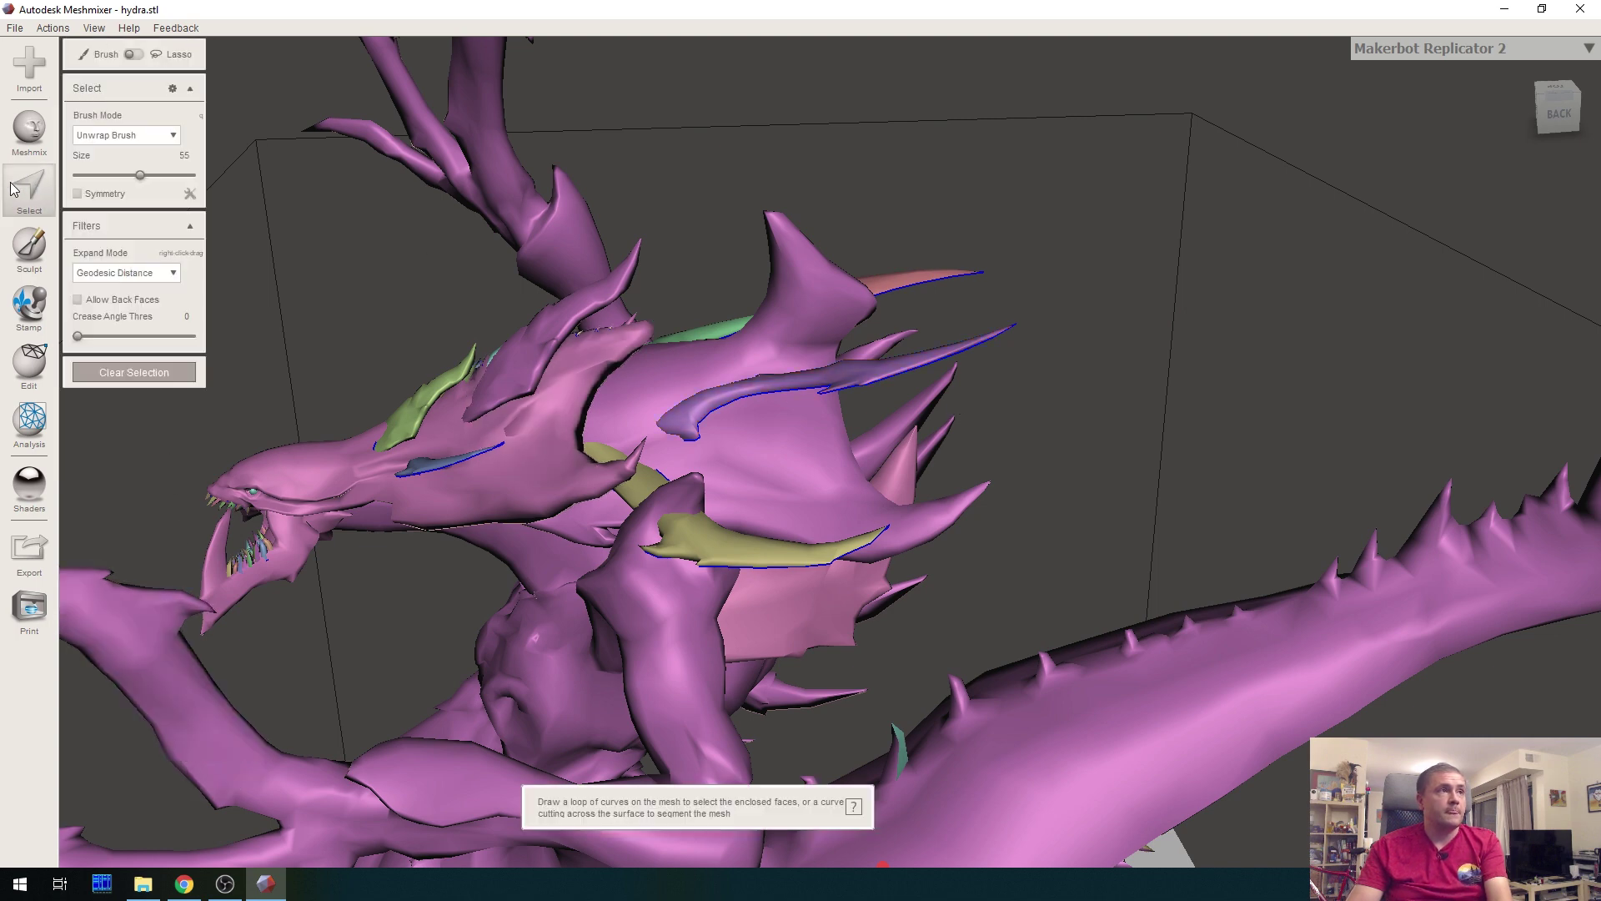
left_click(837, 374)
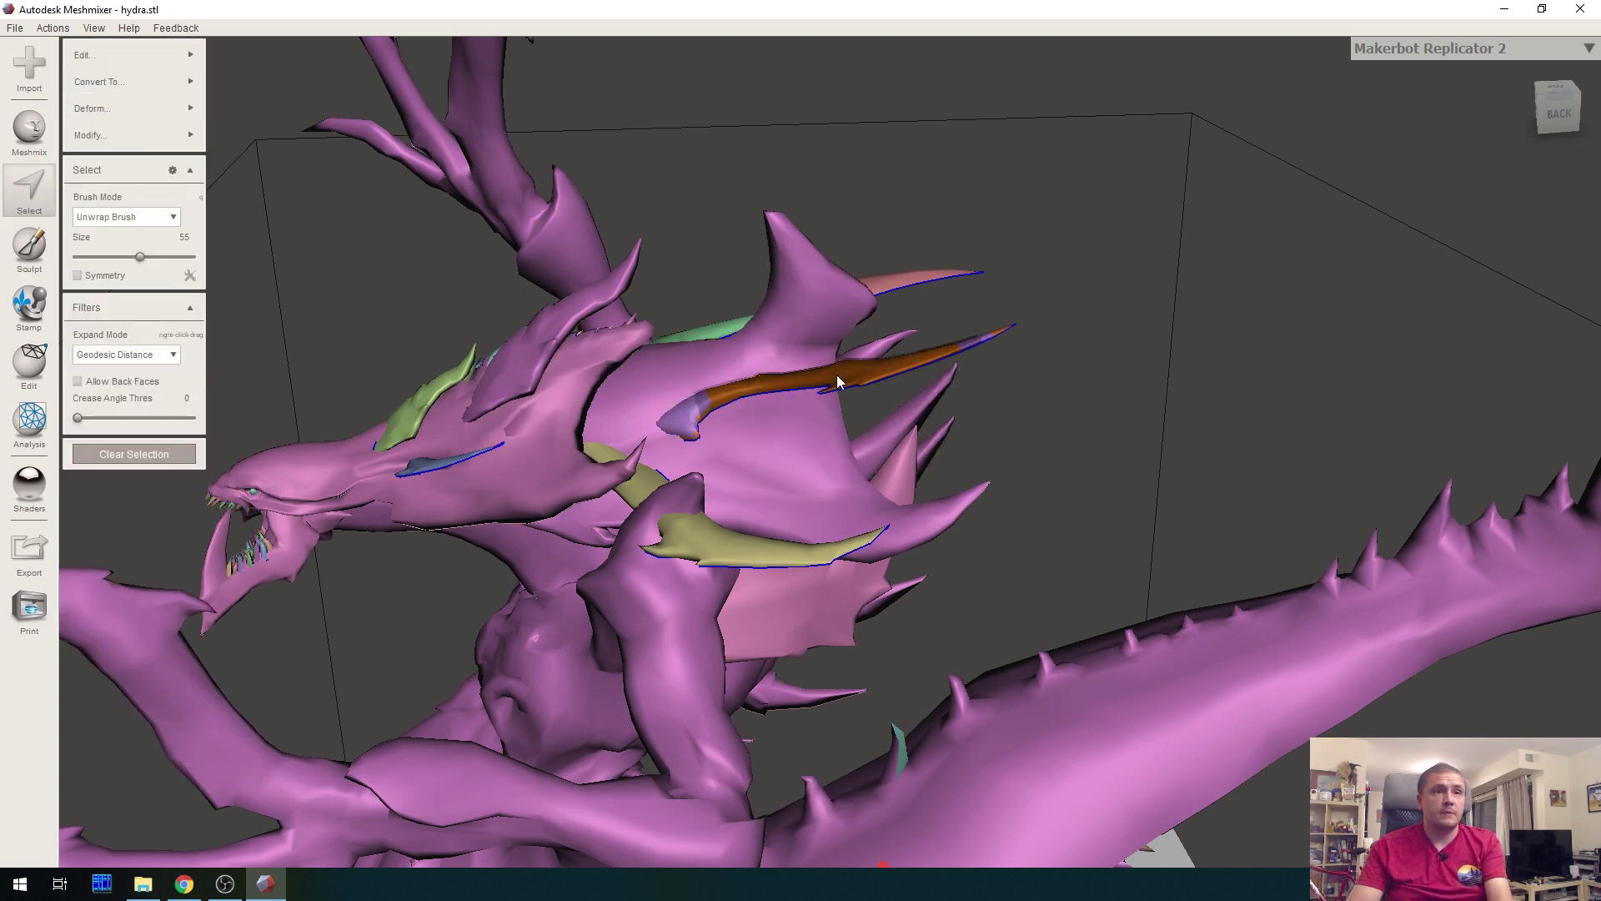
left_click(694, 417)
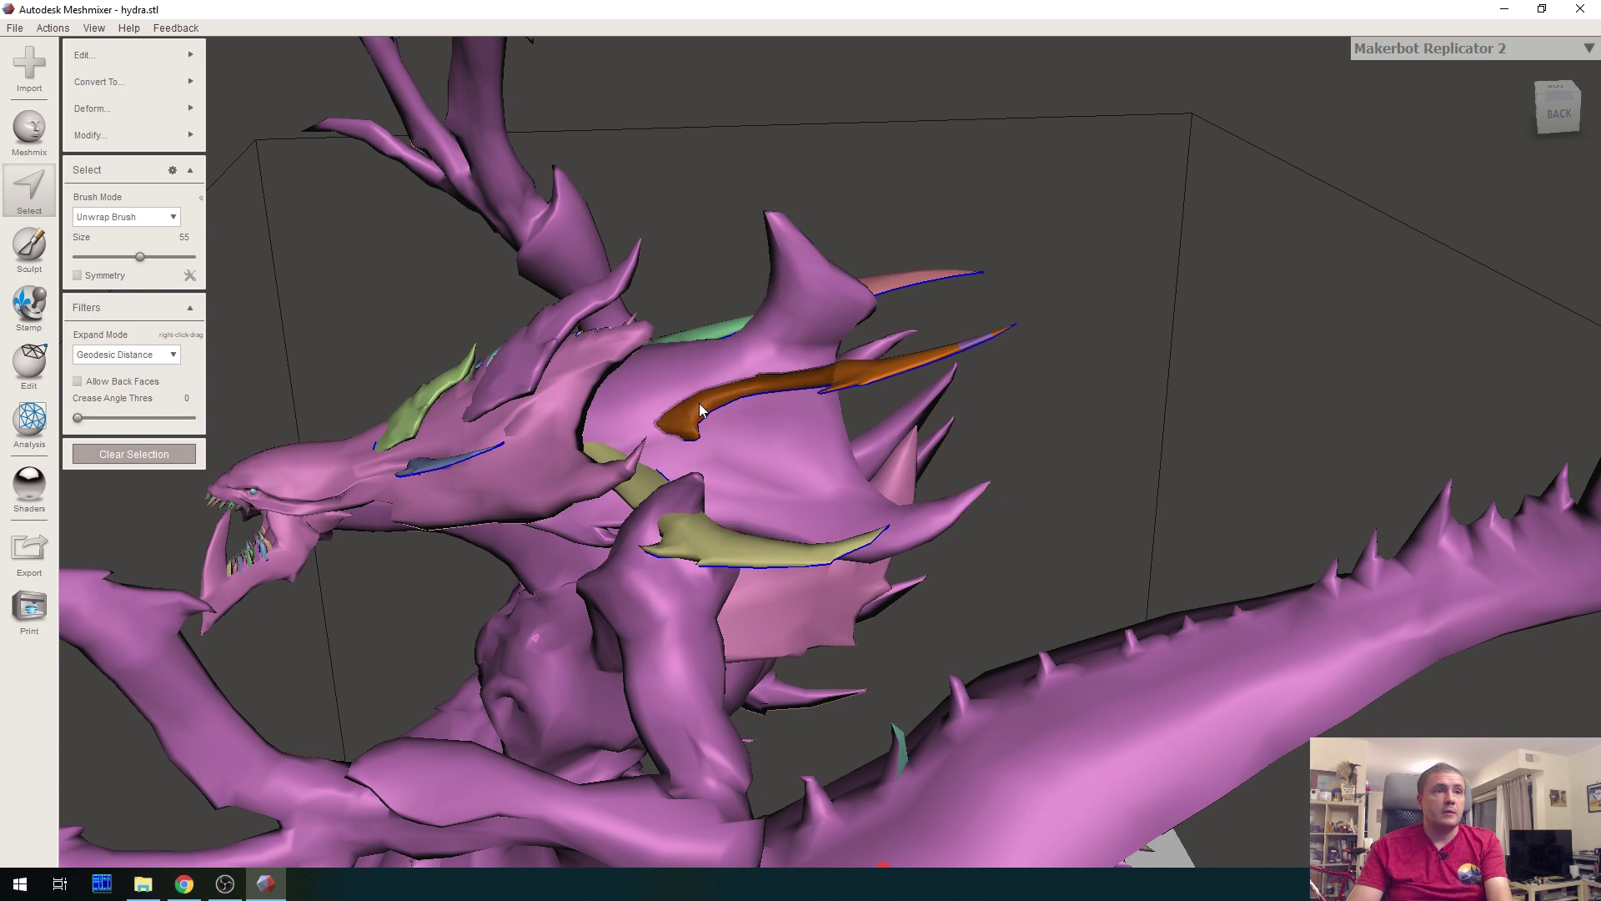
left_click(968, 342)
Lift the selected violet spike slightly off the crest with a face Transform and accept the move
mouse_move(188, 109)
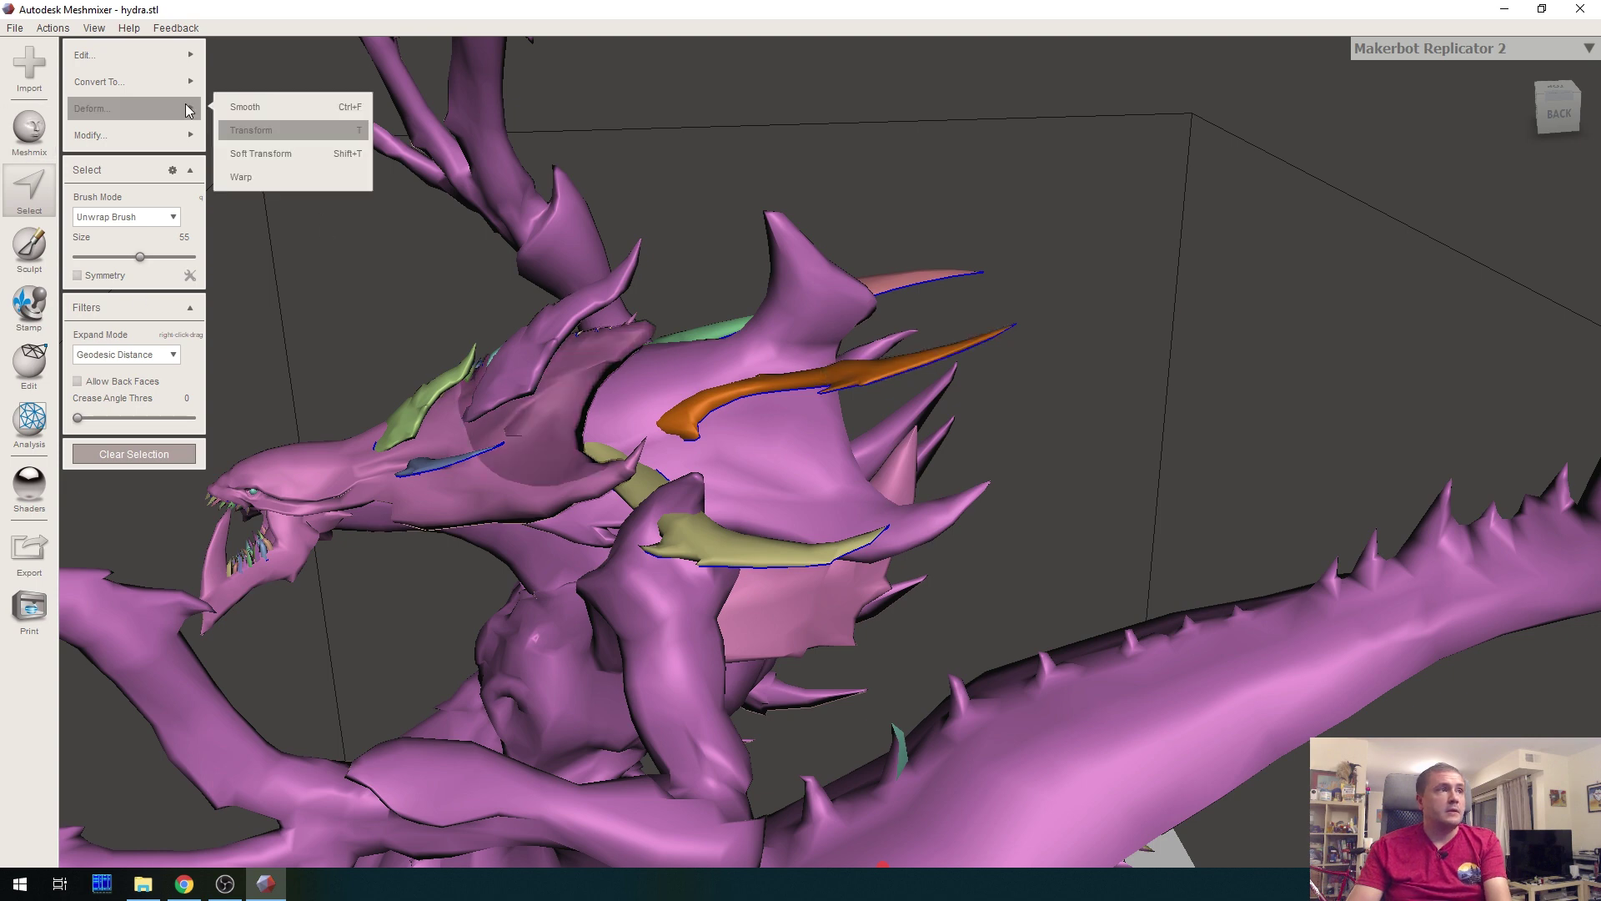
left_click(257, 132)
left_click_drag(787, 353, 779, 334)
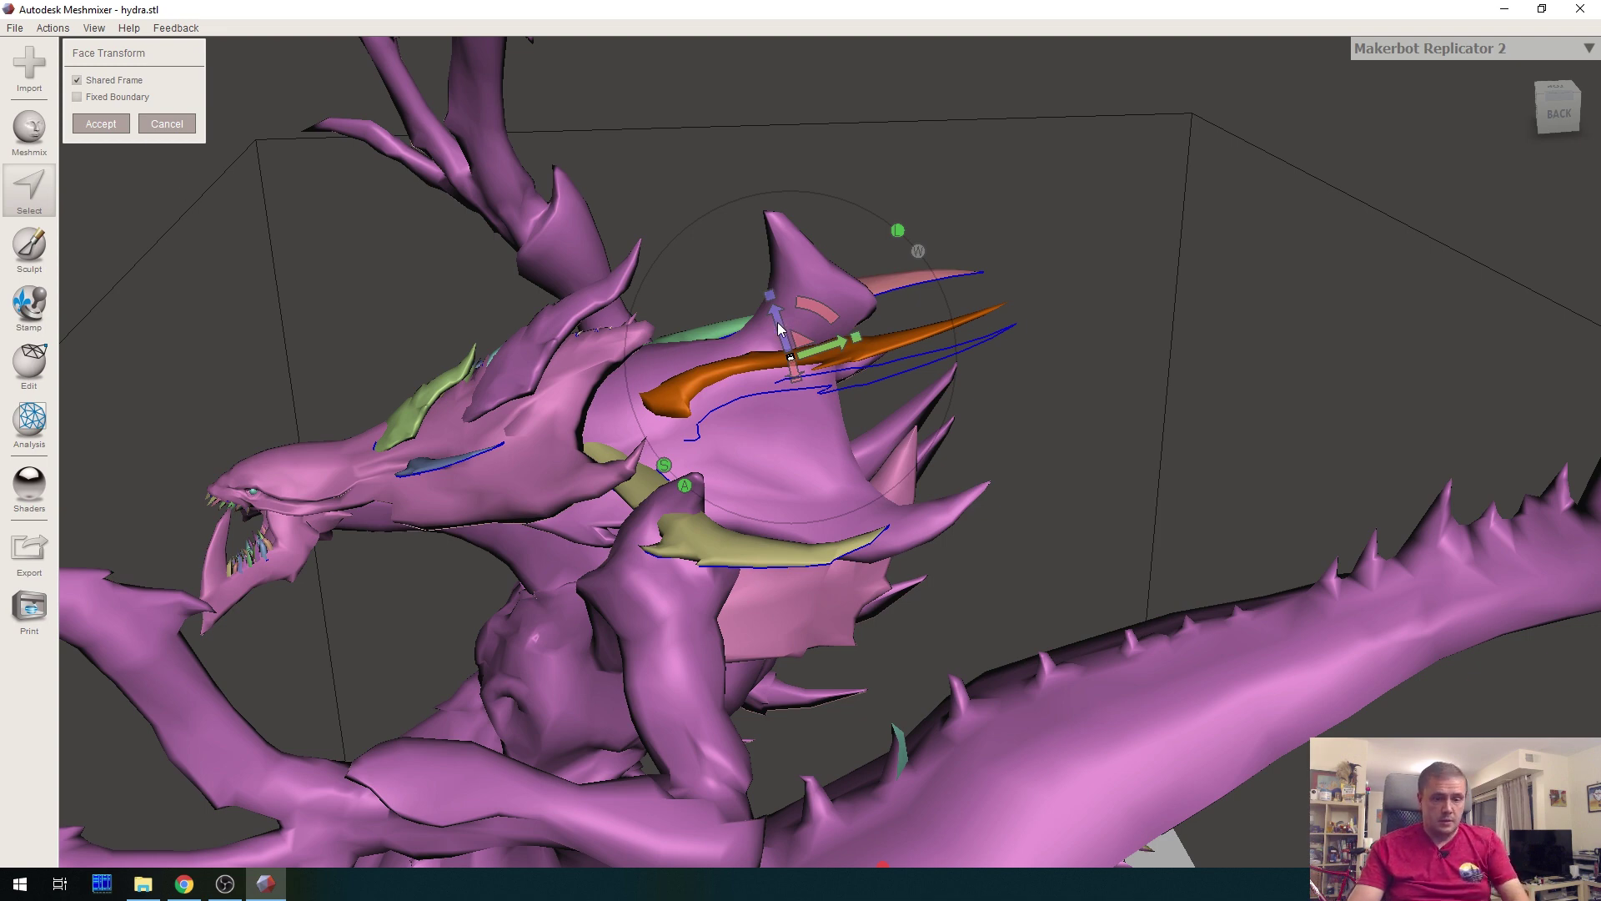
mouse_move(787, 327)
left_mouse_down()
mouse_move(788, 352)
mouse_move(780, 335)
left_mouse_up()
key("Down")
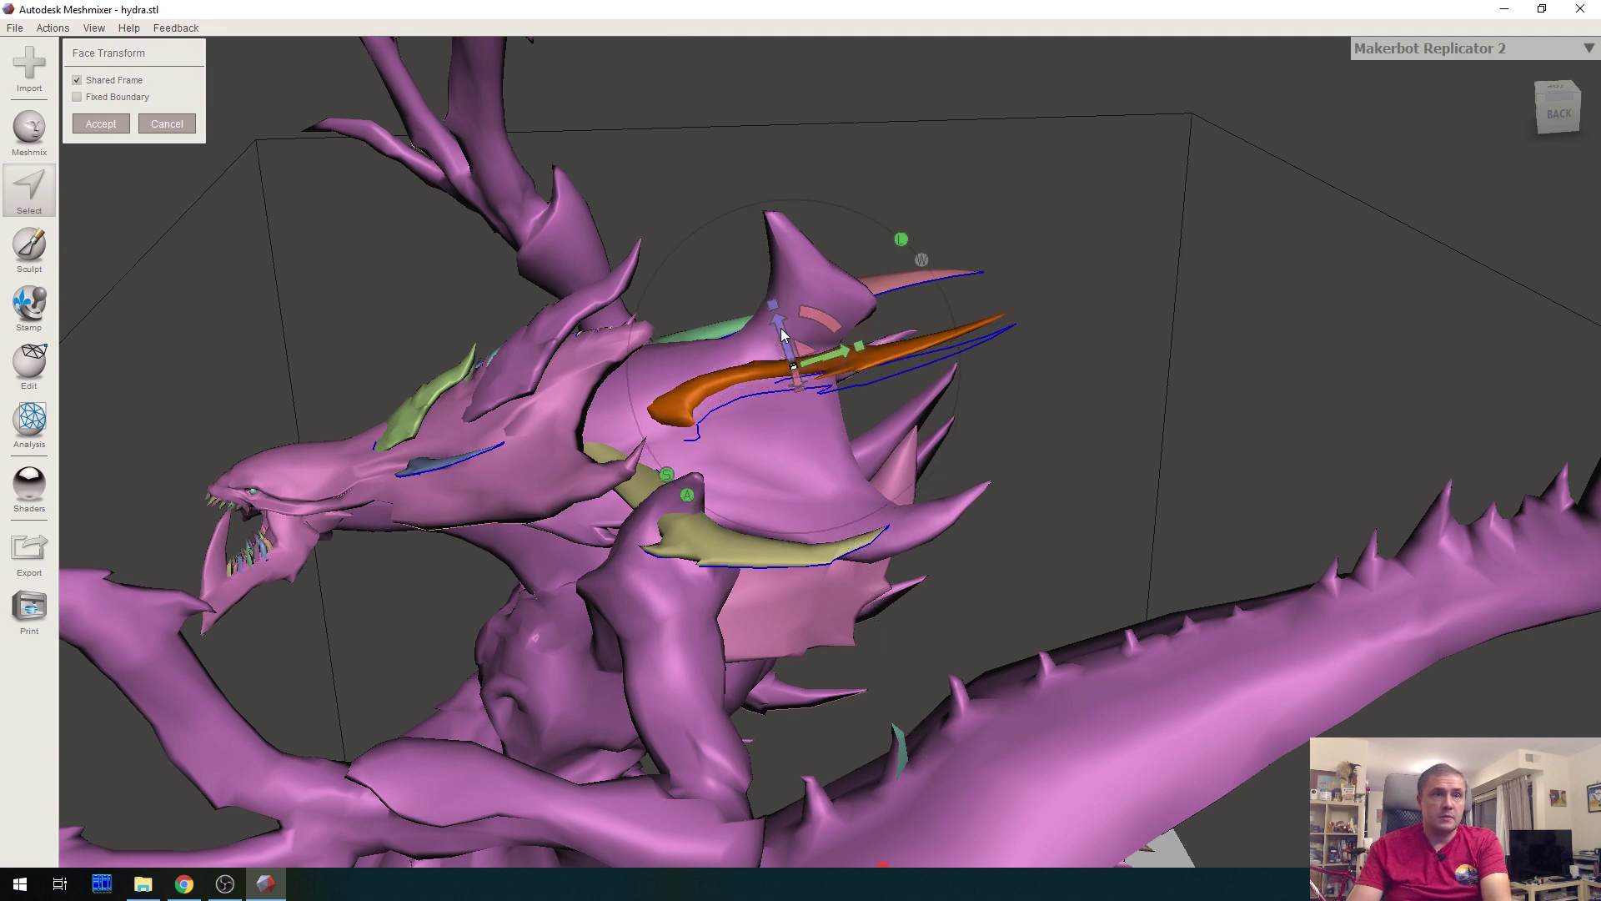
left_click(115, 128)
Undo the last transform of the violet spike and leave the selection
middle_click_drag(1162, 428, 1115, 401)
right_click_drag(1116, 407, 1024, 320)
key("t")
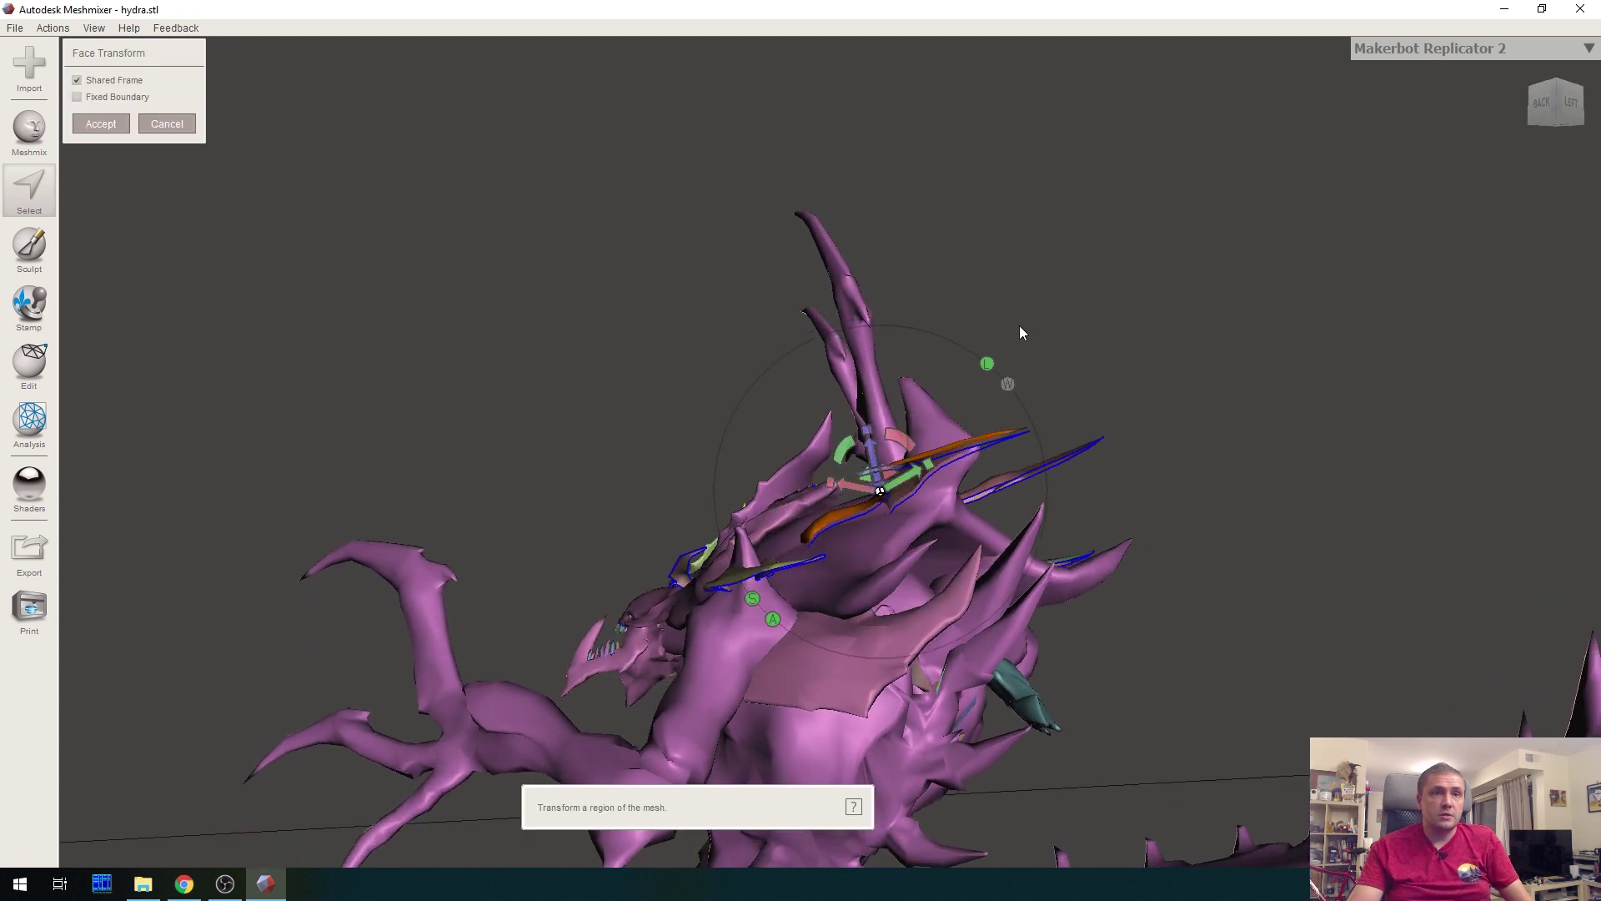
key("ctrl+z")
key("ctrl+z")
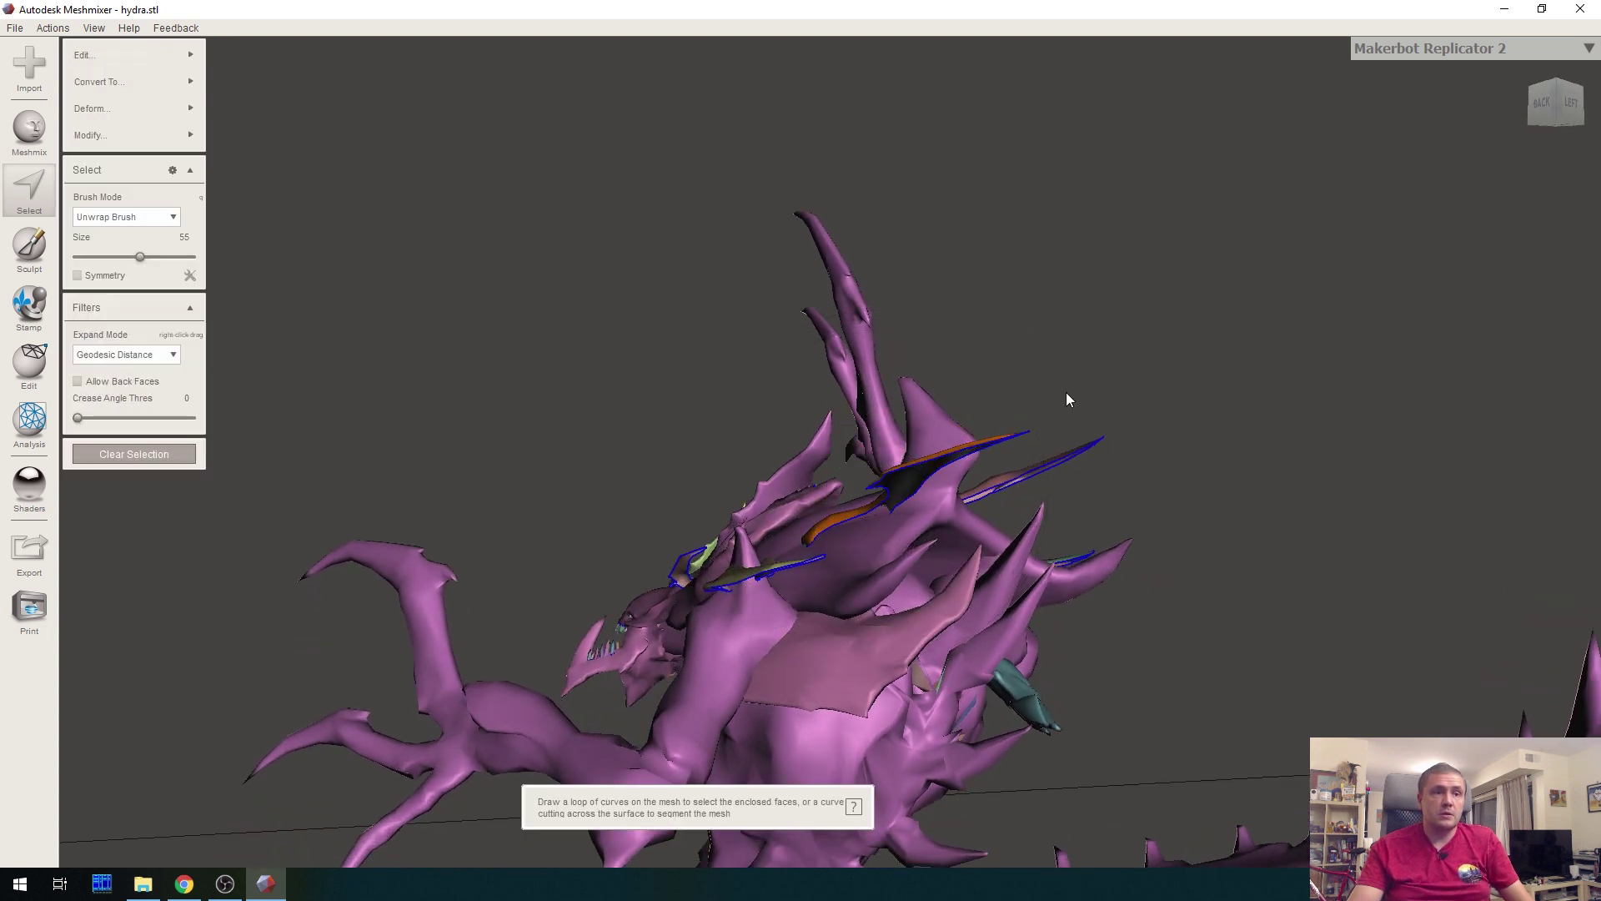
mouse_move(1153, 394)
left_mouse_down()
mouse_move(1048, 444)
mouse_move(1017, 507)
left_mouse_up()
scroll(1018, 507, "up", 3)
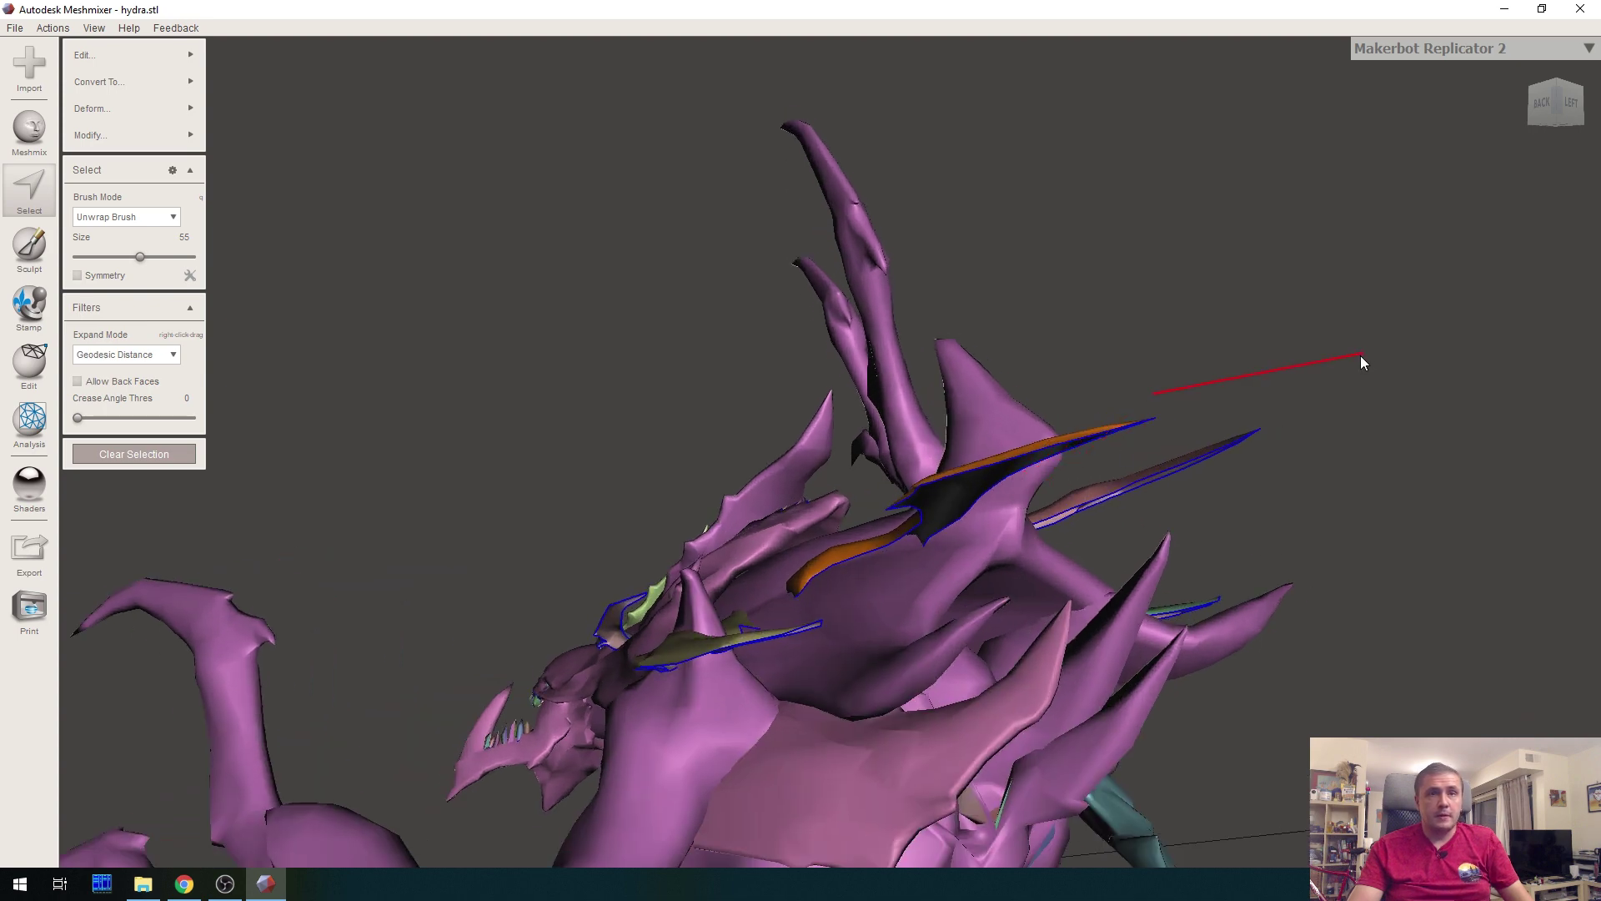
key("Escape")
right_click_drag(1104, 473, 1368, 380)
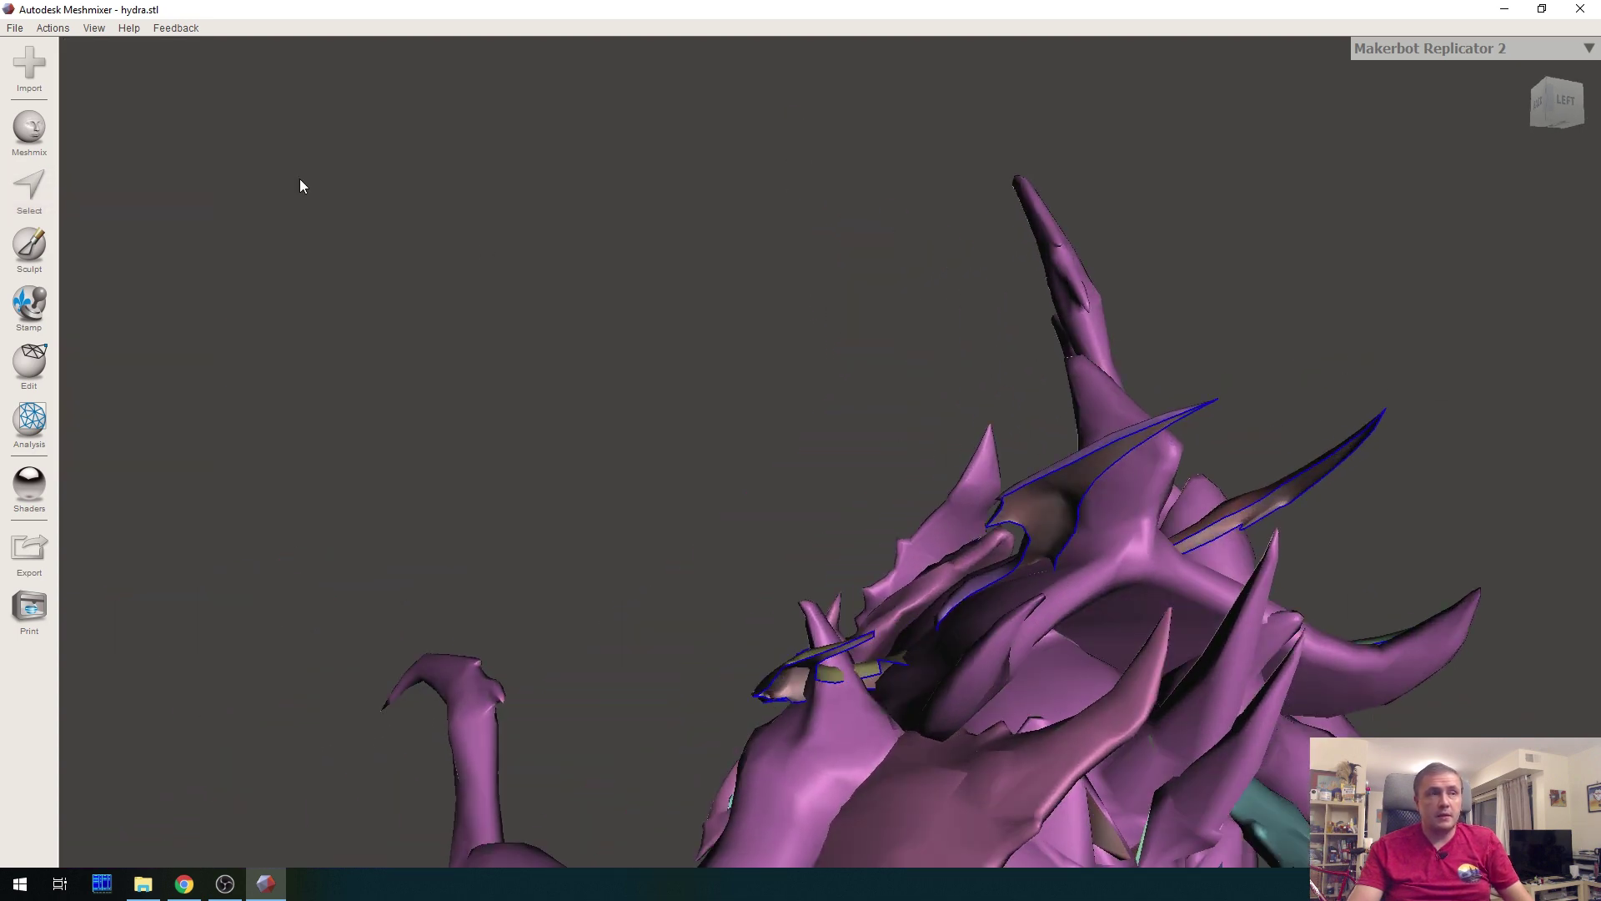
Select the violet spike again, lower it slightly toward the crest with a face Transform, and accept
left_click(28, 197)
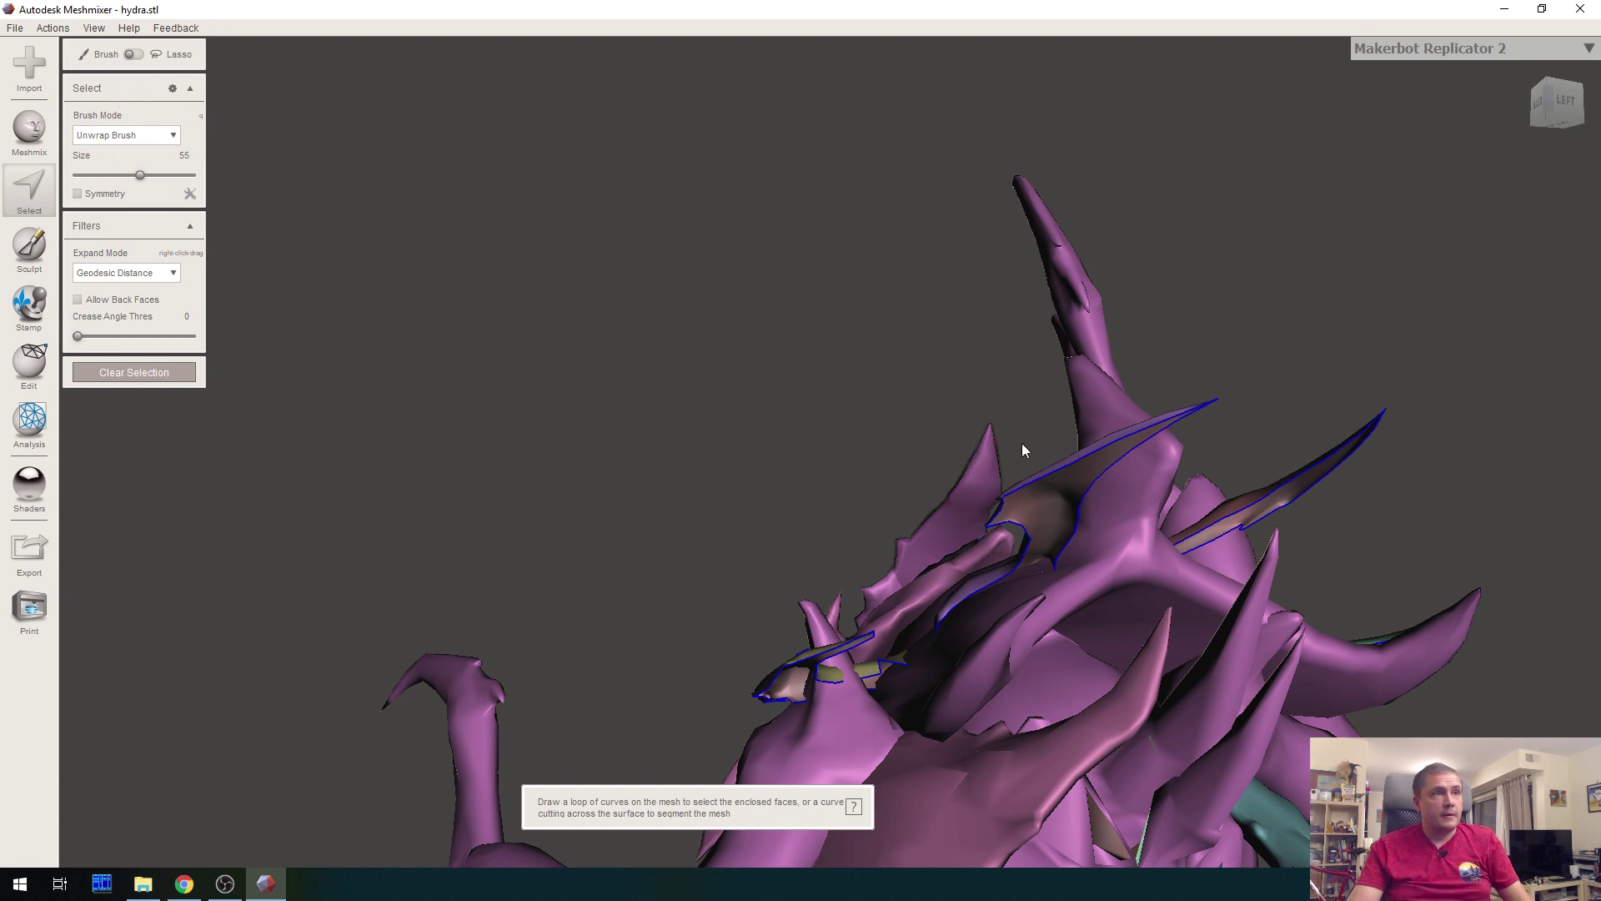
double_click(1042, 508)
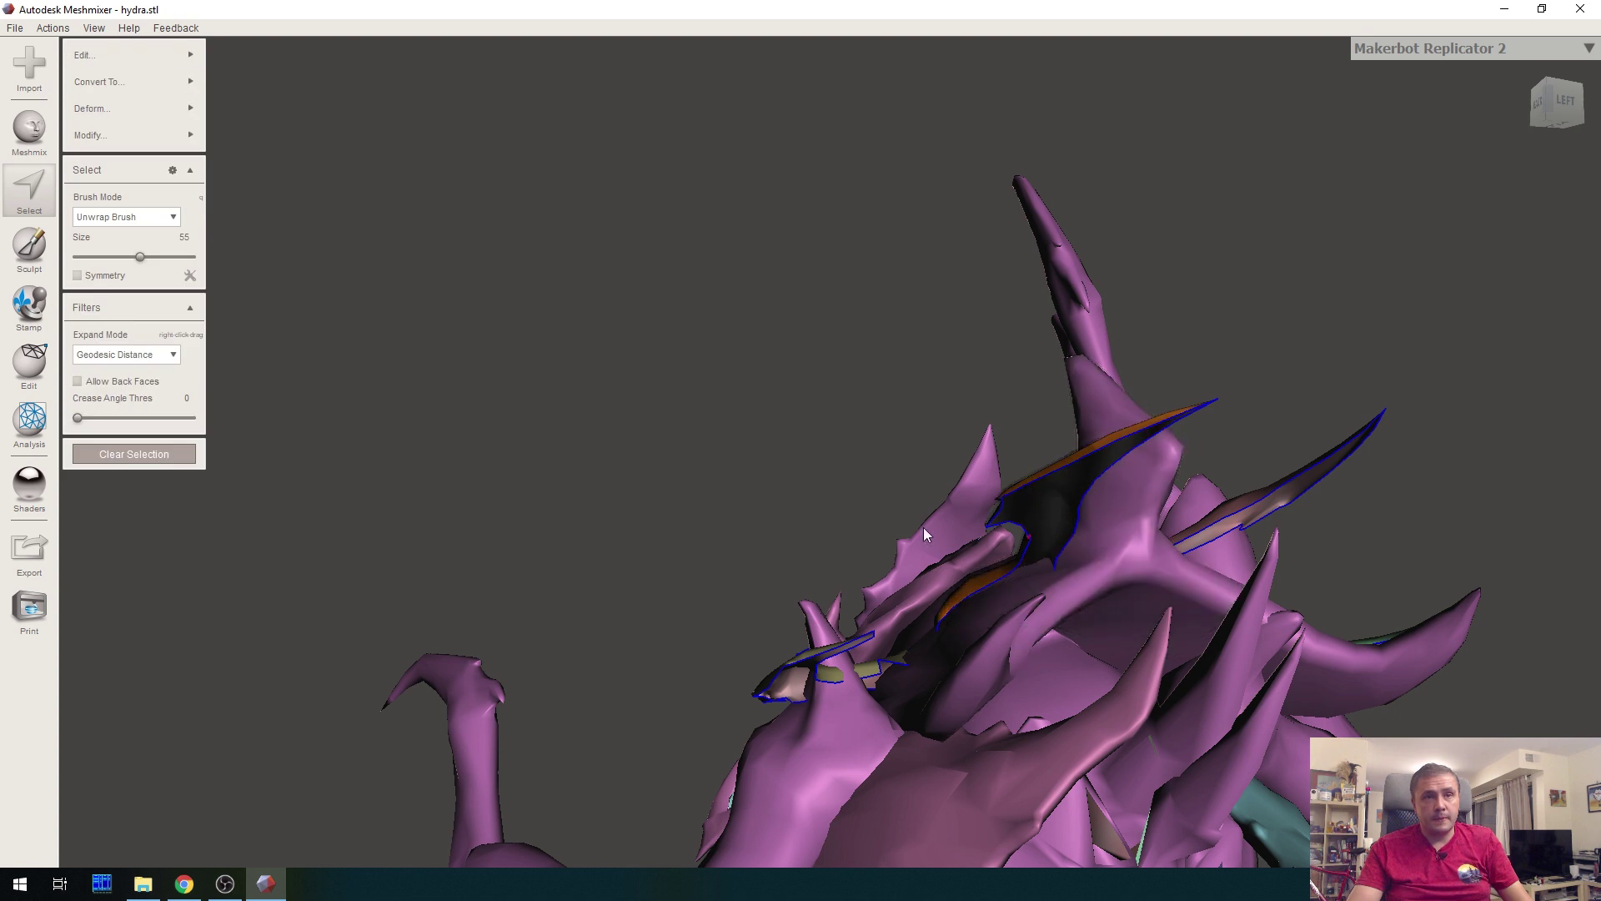
mouse_move(161, 90)
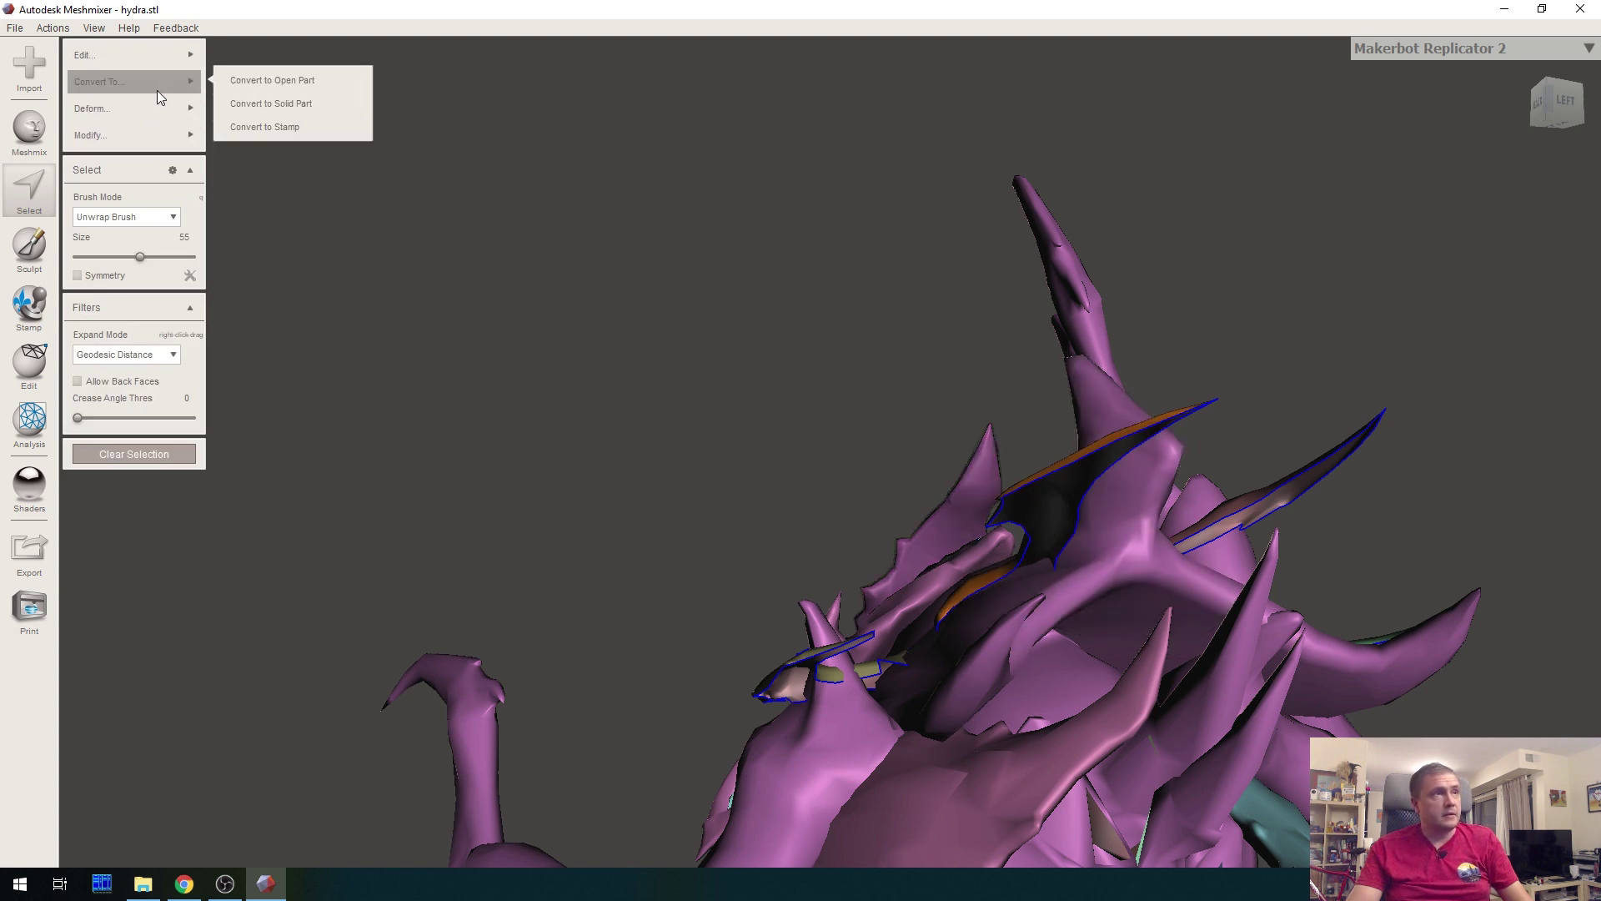
left_click(293, 130)
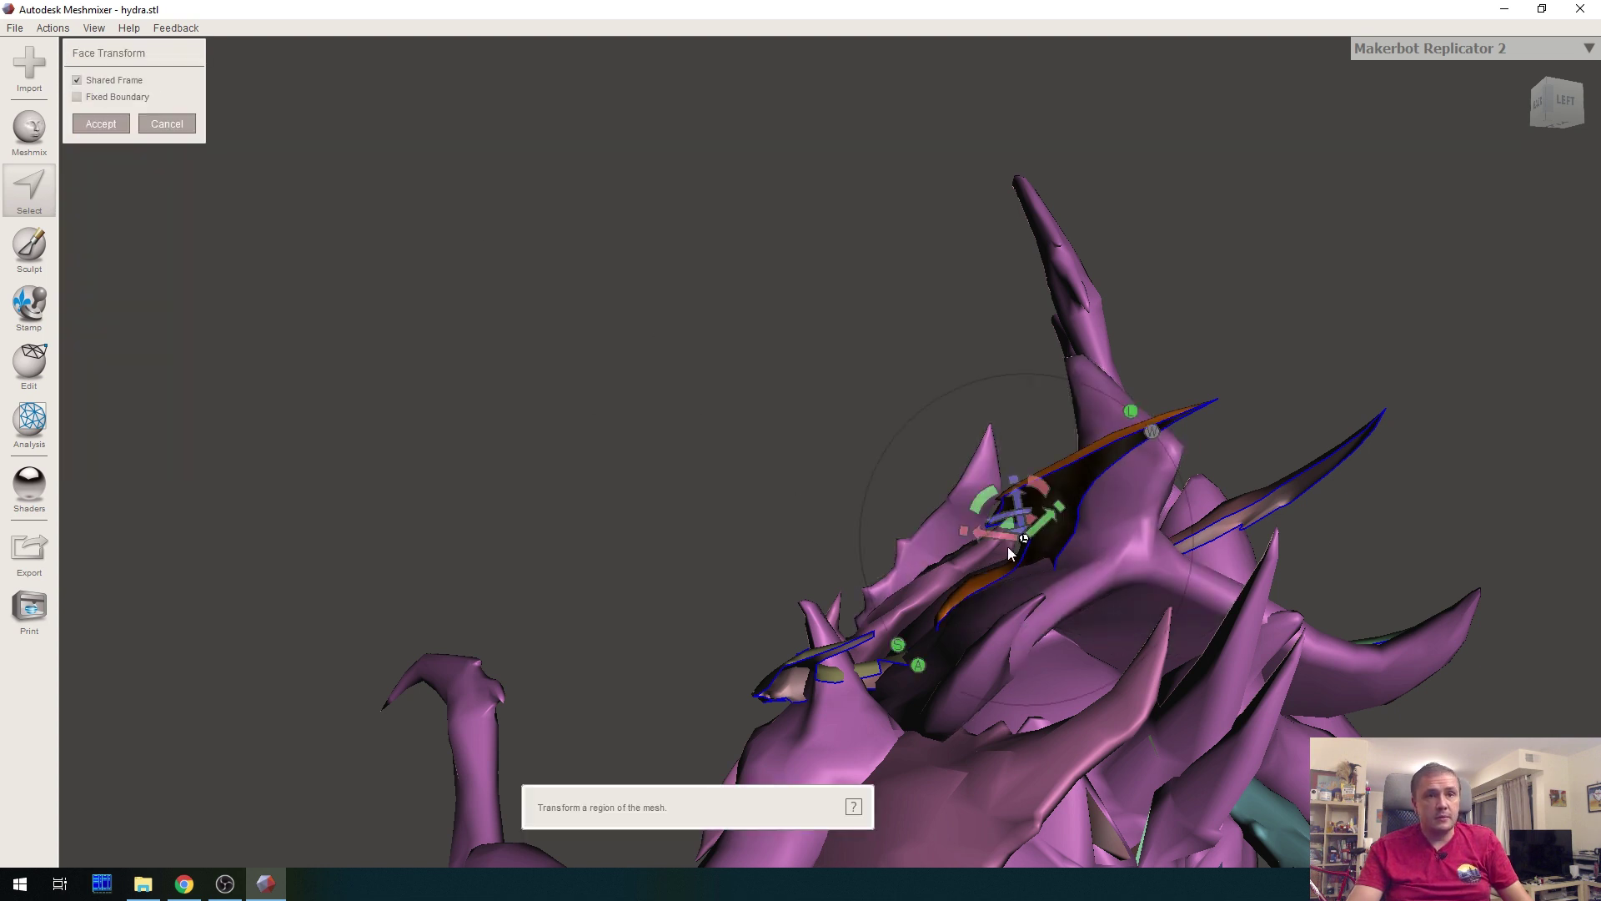
left_click_drag(1024, 510, 1013, 515)
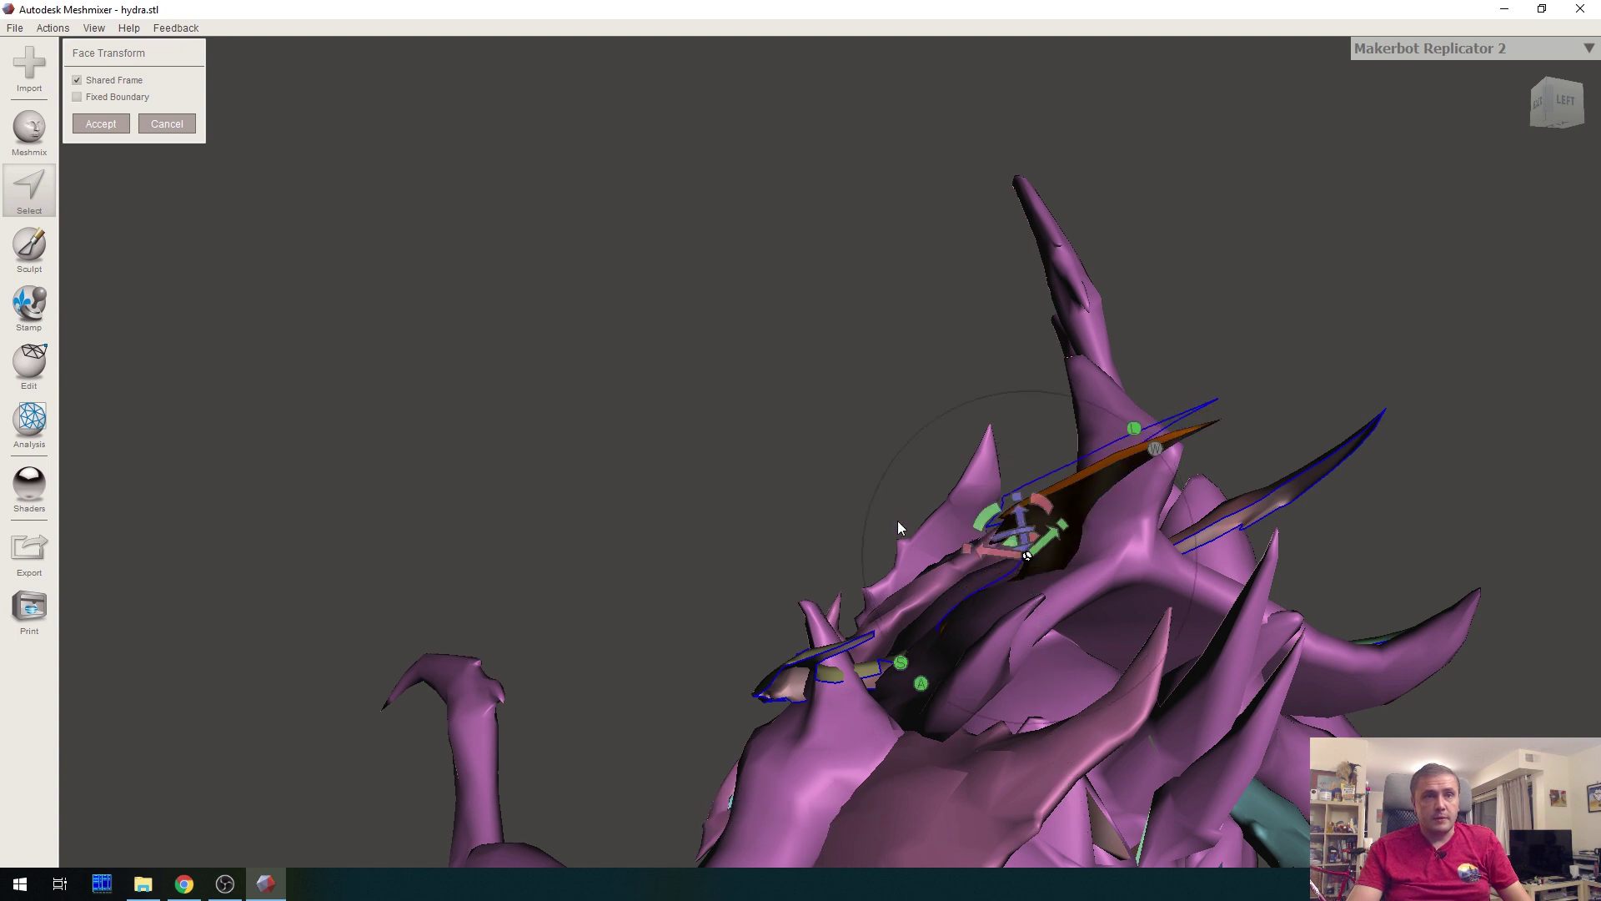
left_click(112, 128)
Undo the violet spike's downward move, check its position from the back, and clear the selection
mouse_move(112, 127)
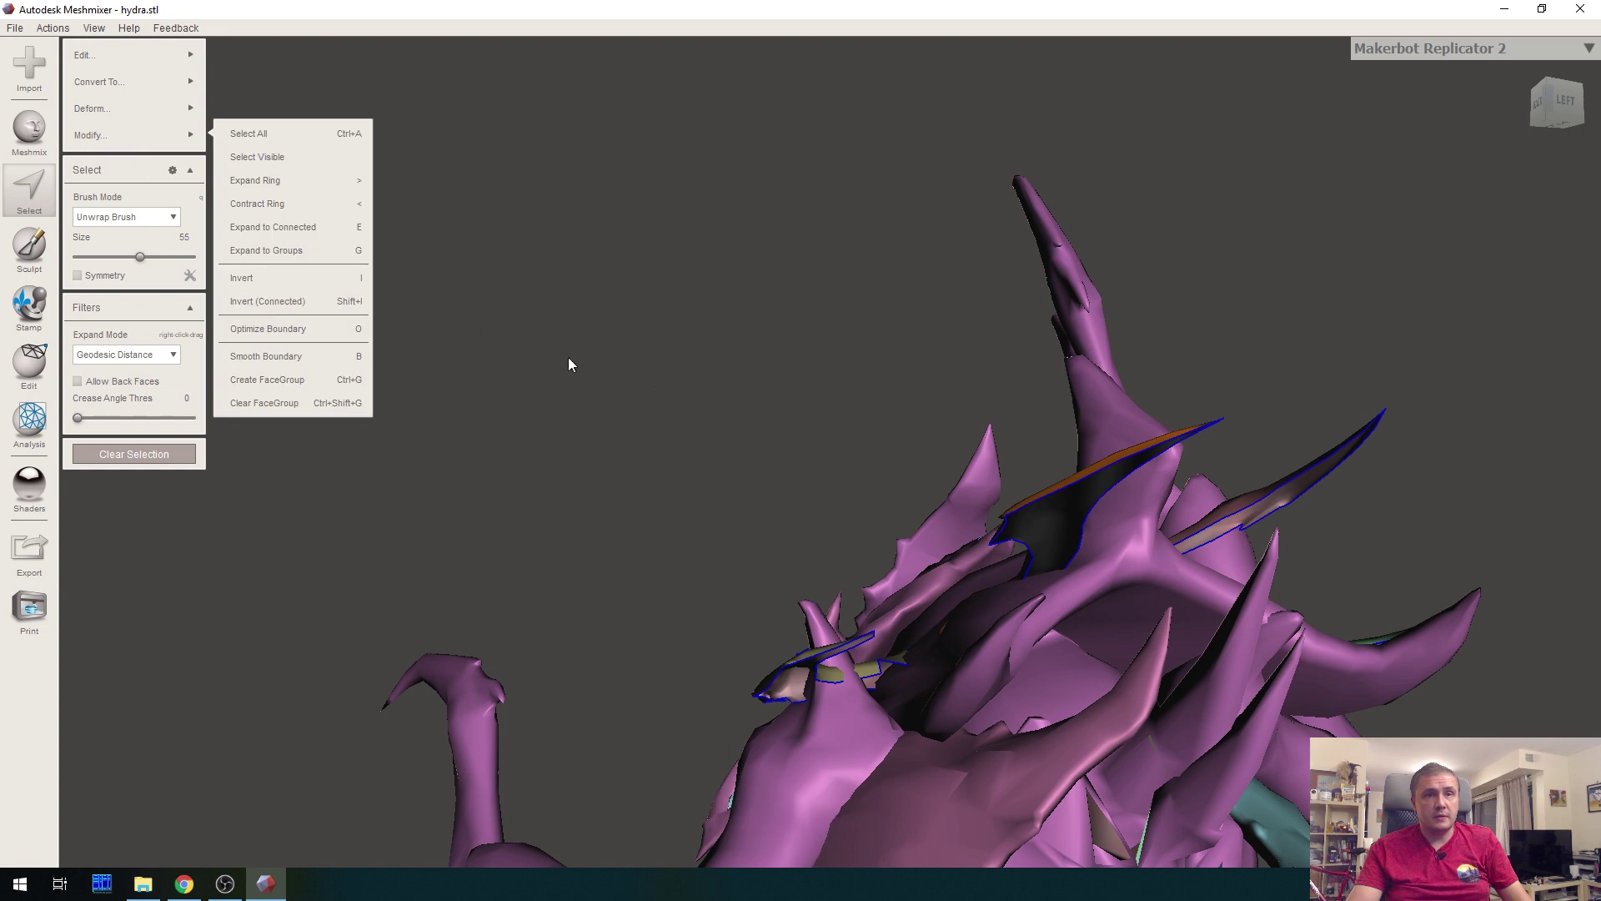
key("t")
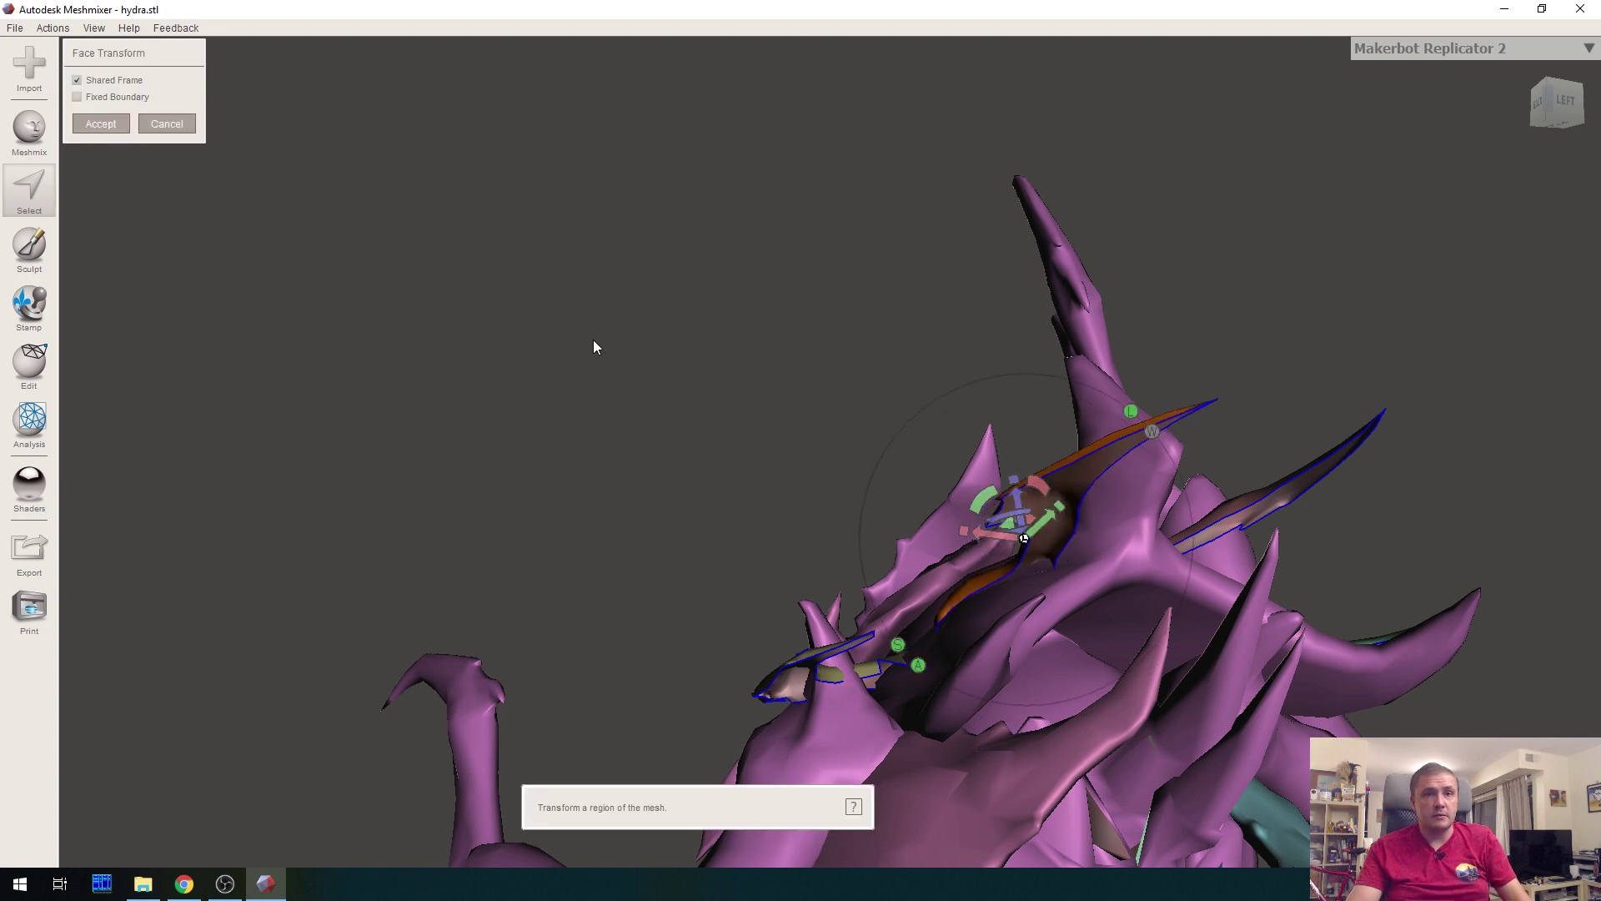
right_click_drag(544, 329, 554, 503)
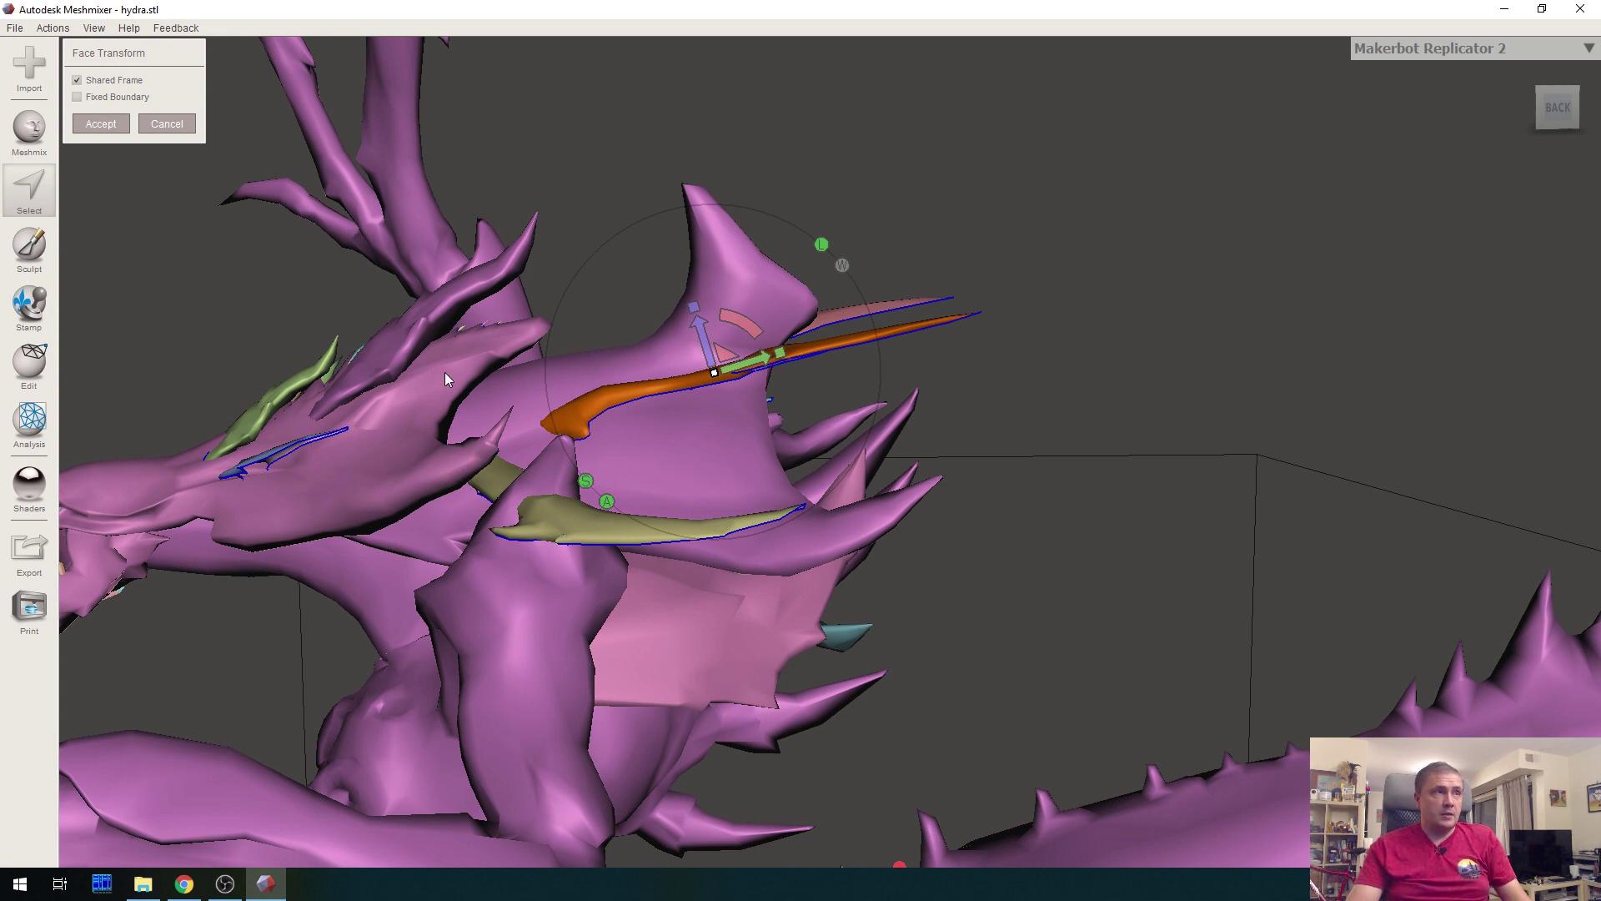
left_click(171, 124)
left_click(119, 456)
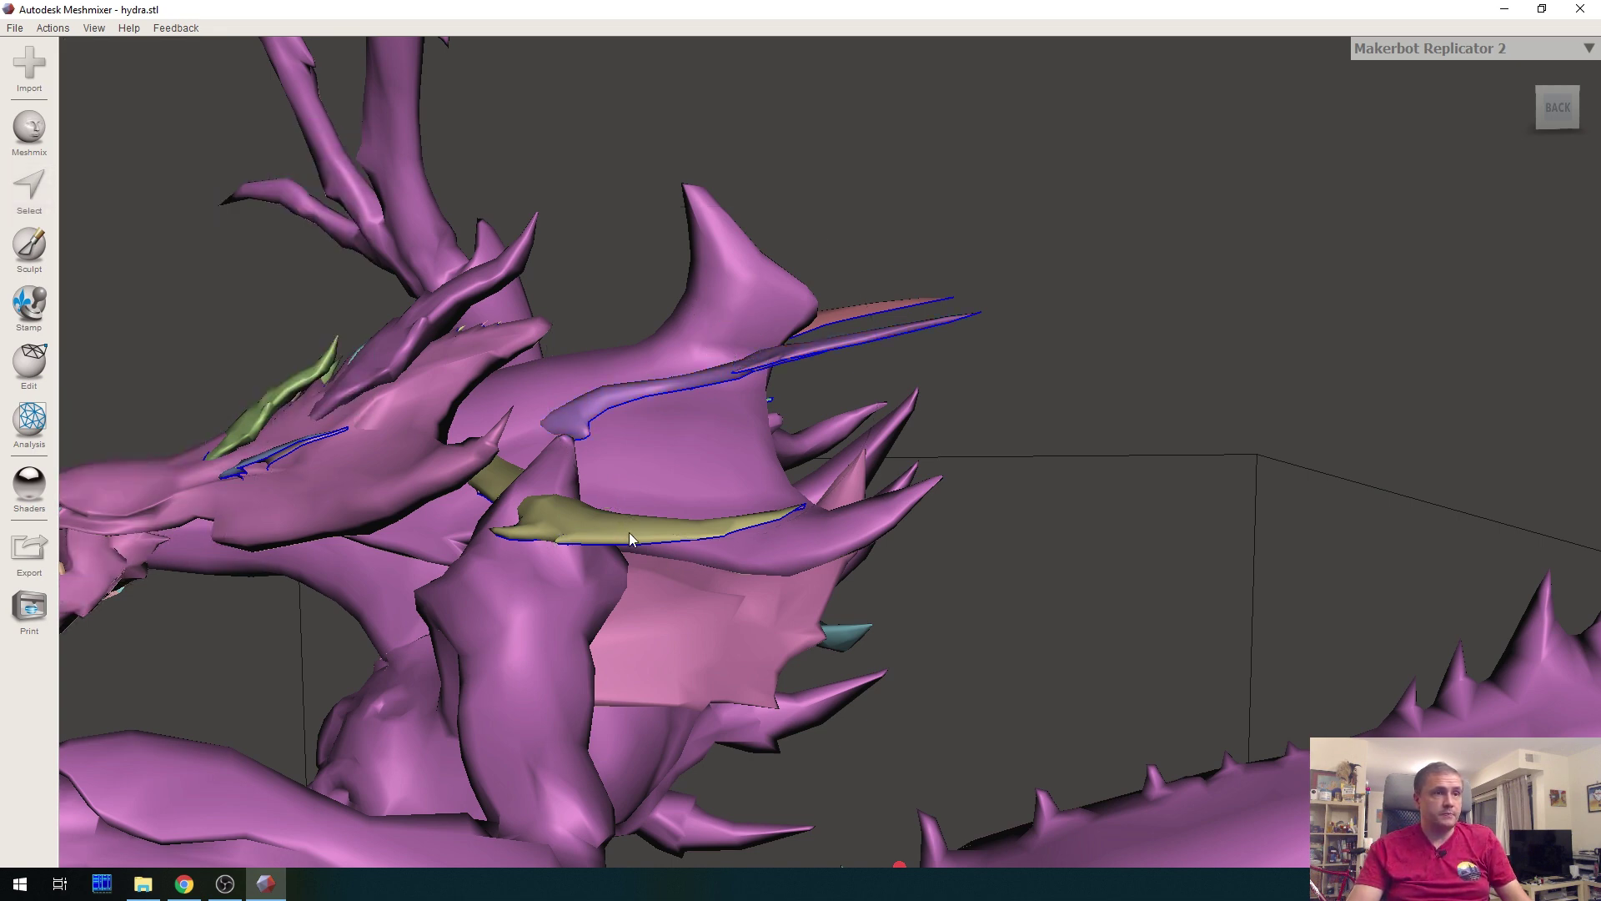
Select both visible parts of the yellow spike above the shoulder, try to lift it with a face Transform, and cancel
key("s")
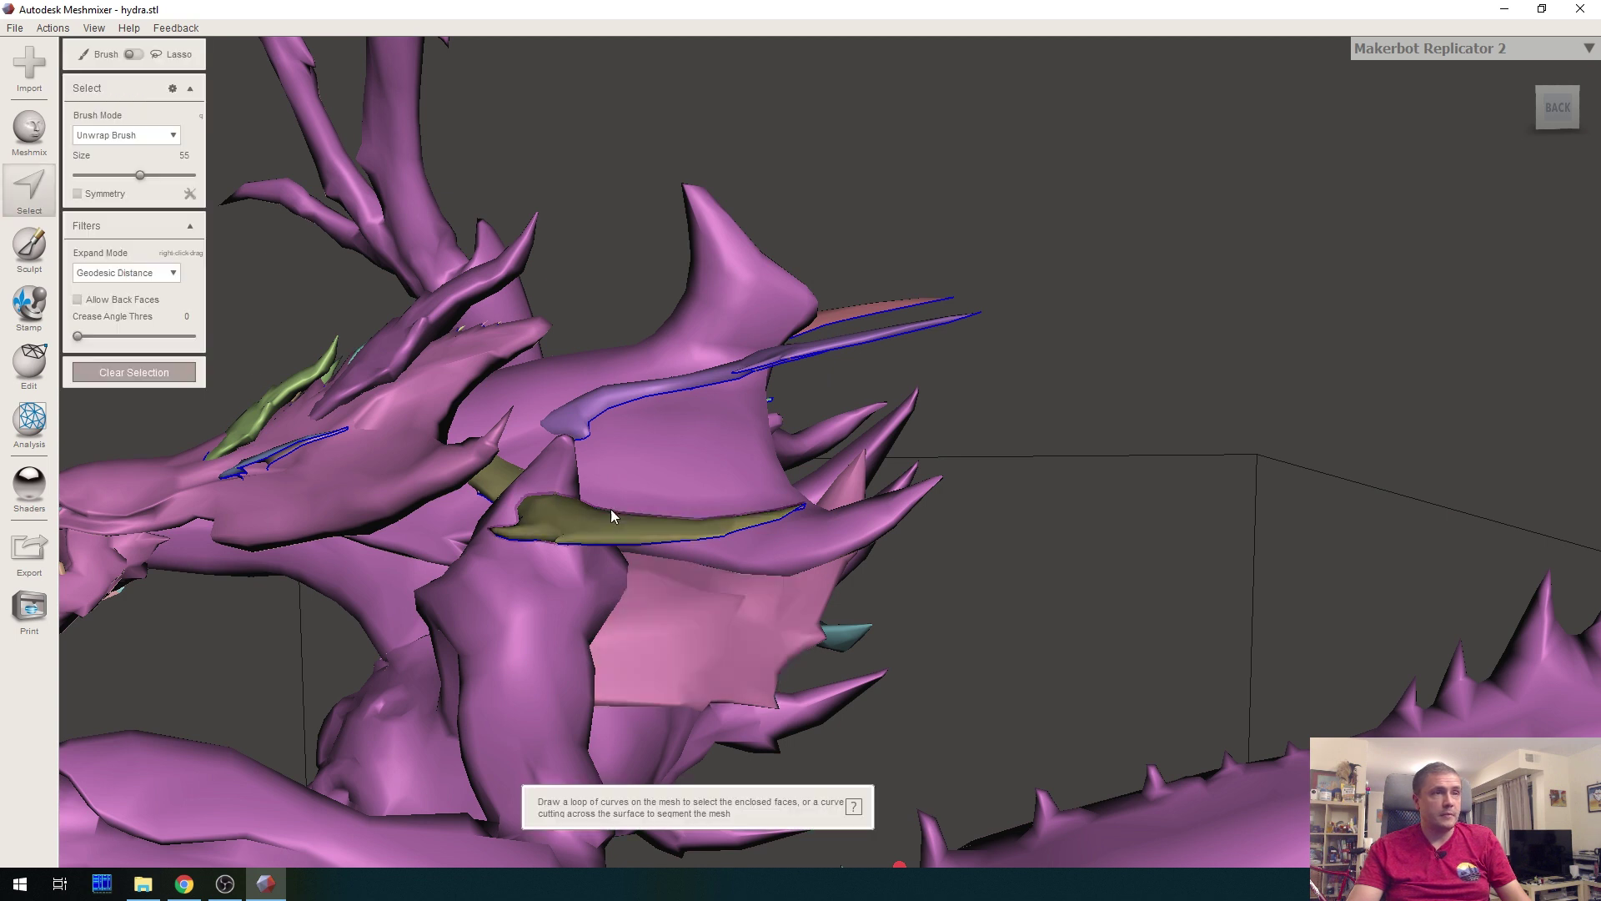
left_click(587, 521)
left_click(493, 477)
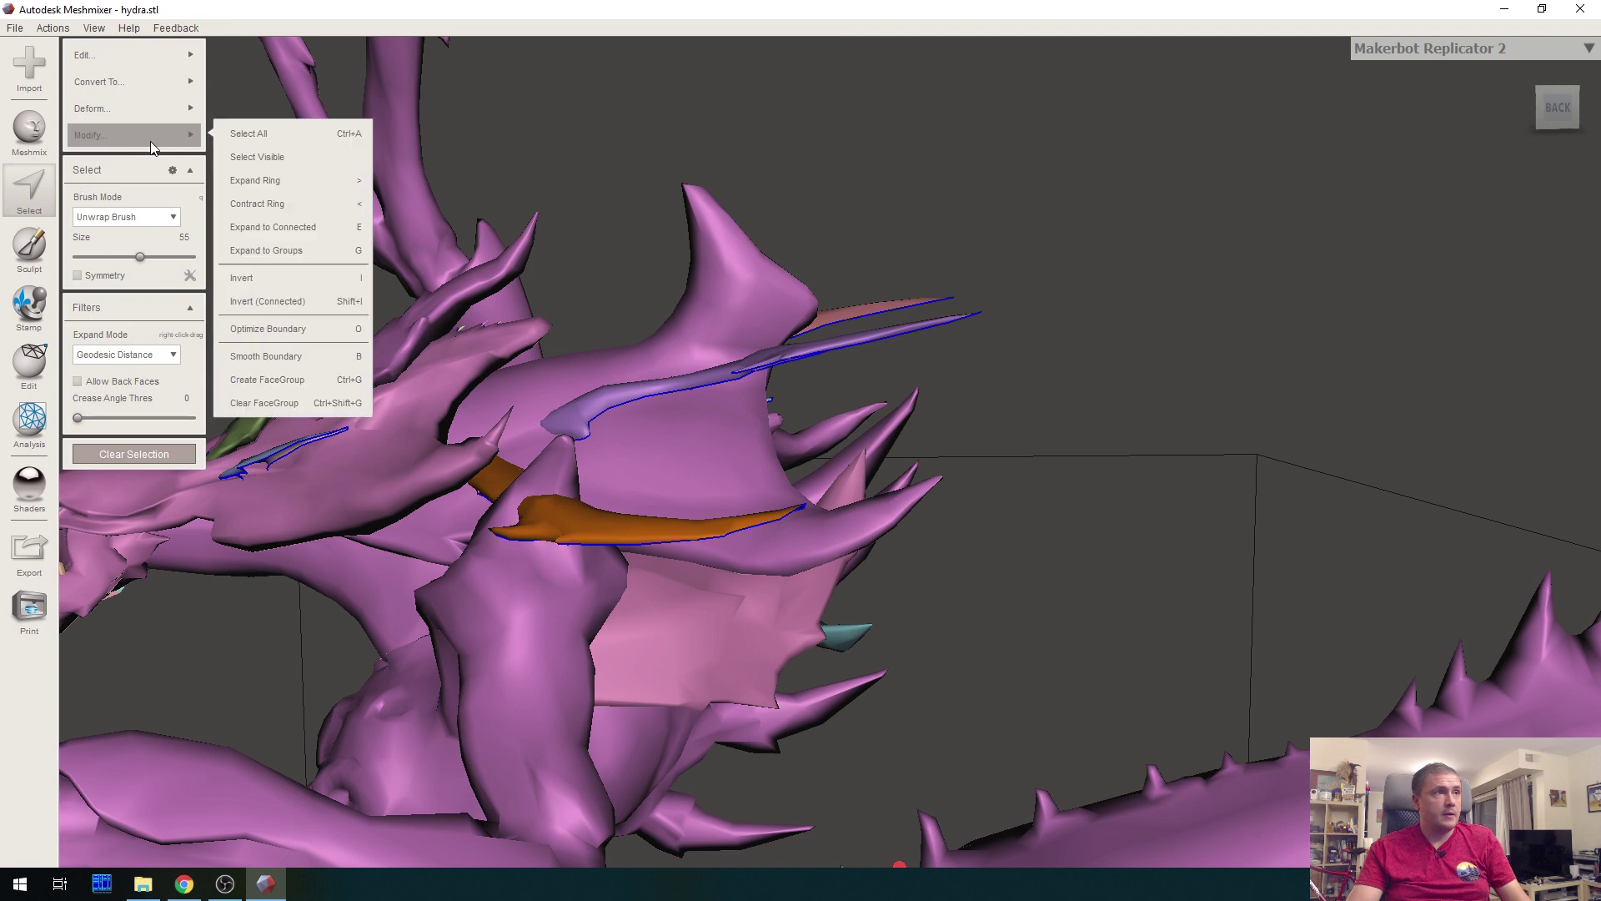
mouse_move(166, 108)
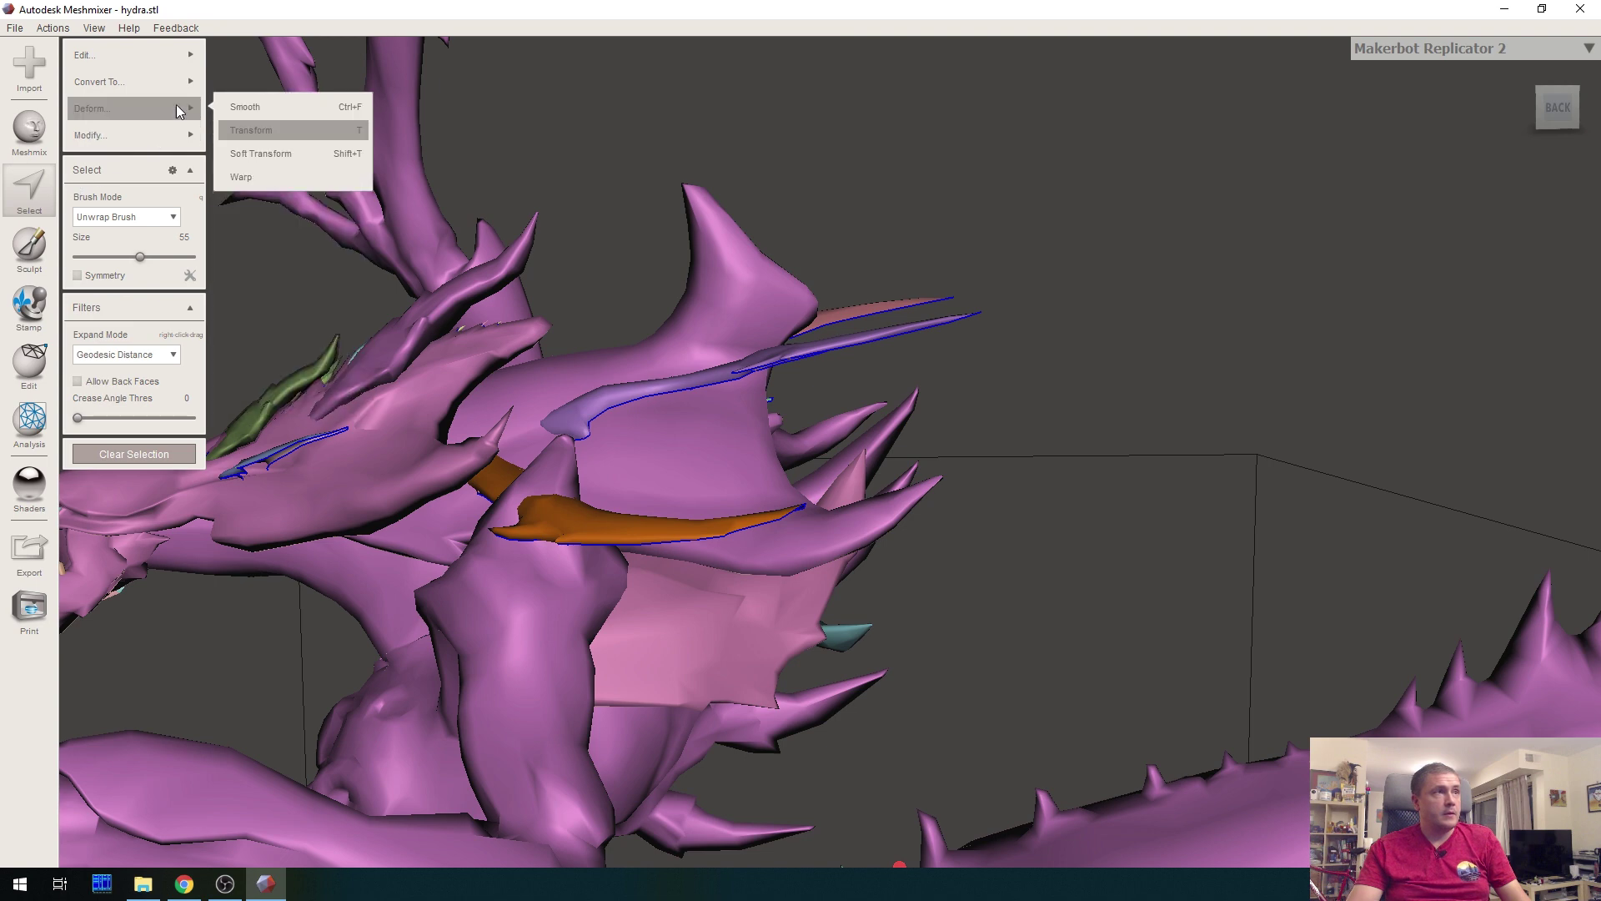
left_click(291, 138)
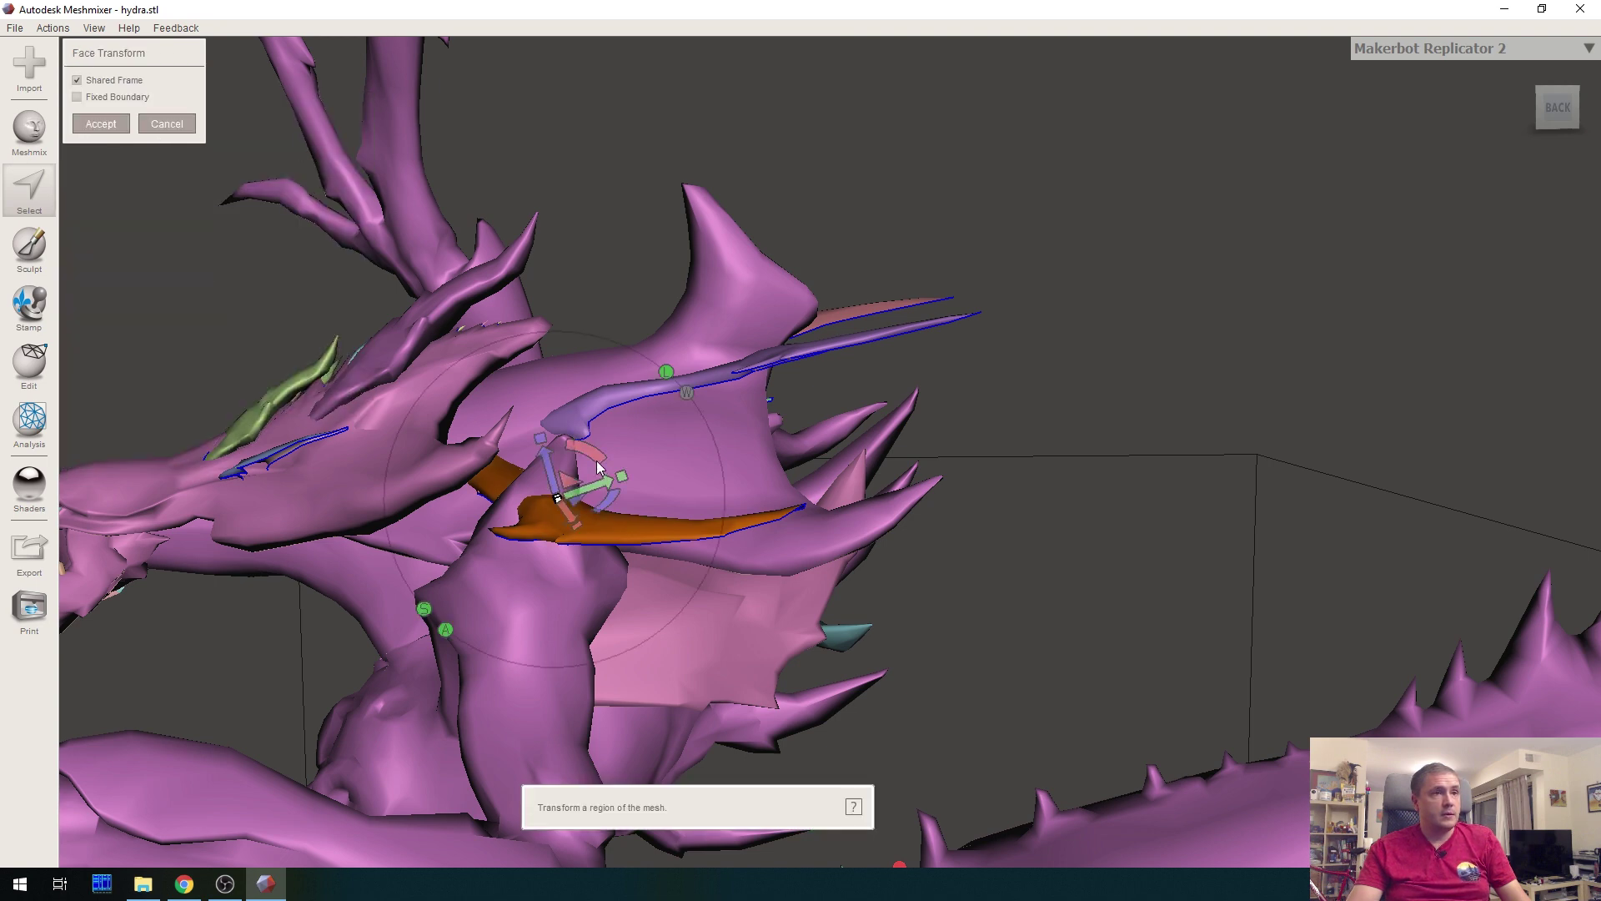
left_click_drag(547, 471, 535, 434)
left_click(175, 125)
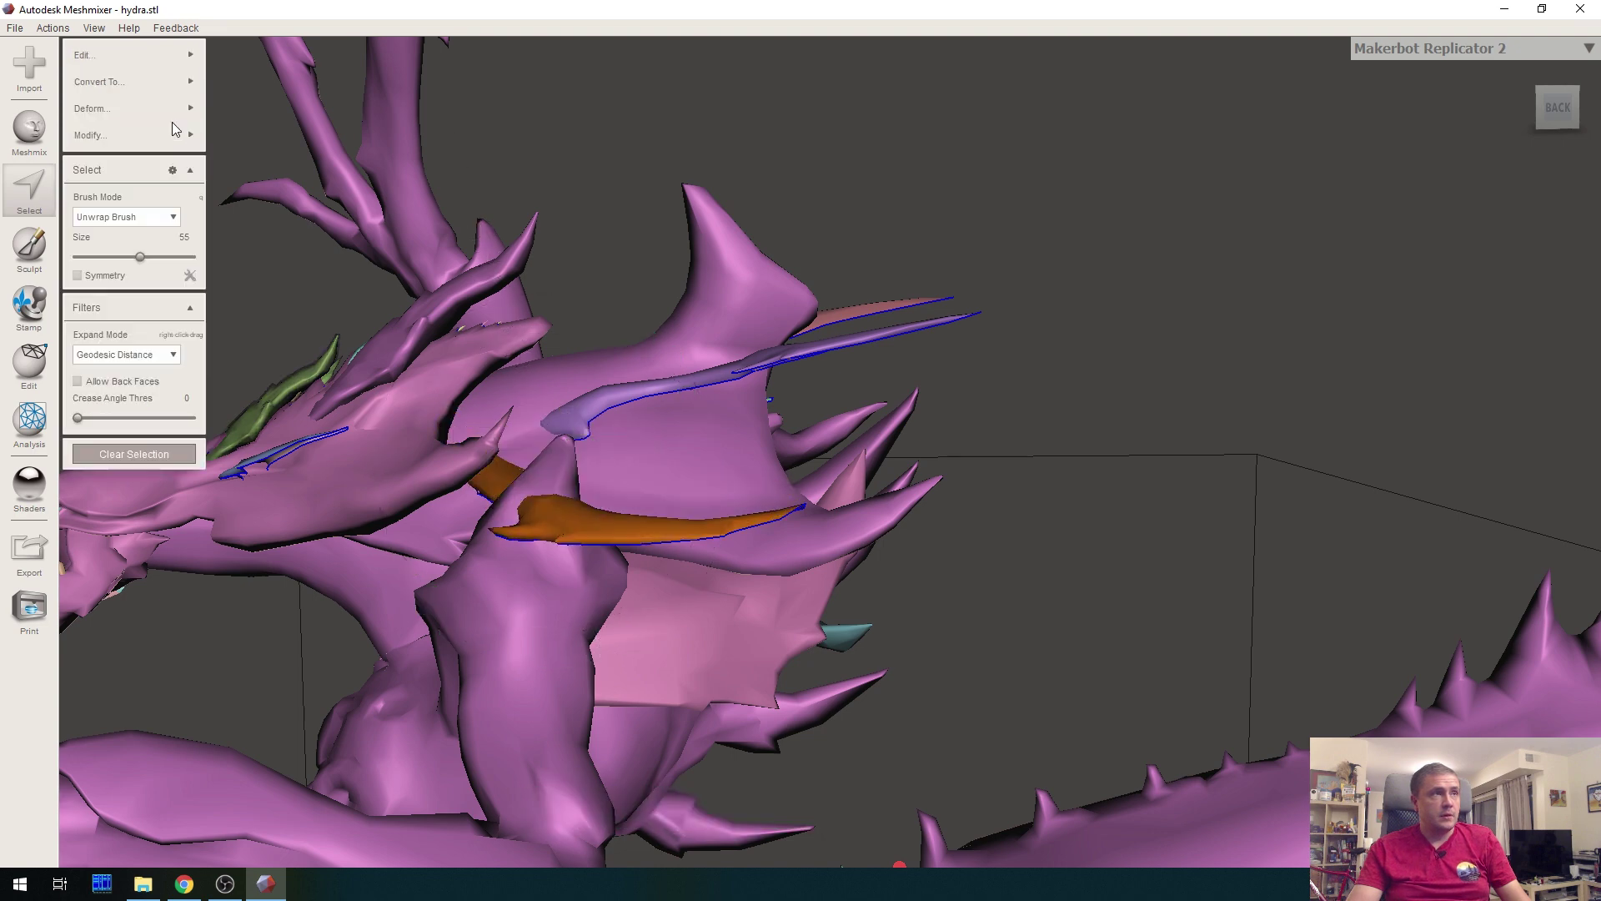
mouse_move(148, 114)
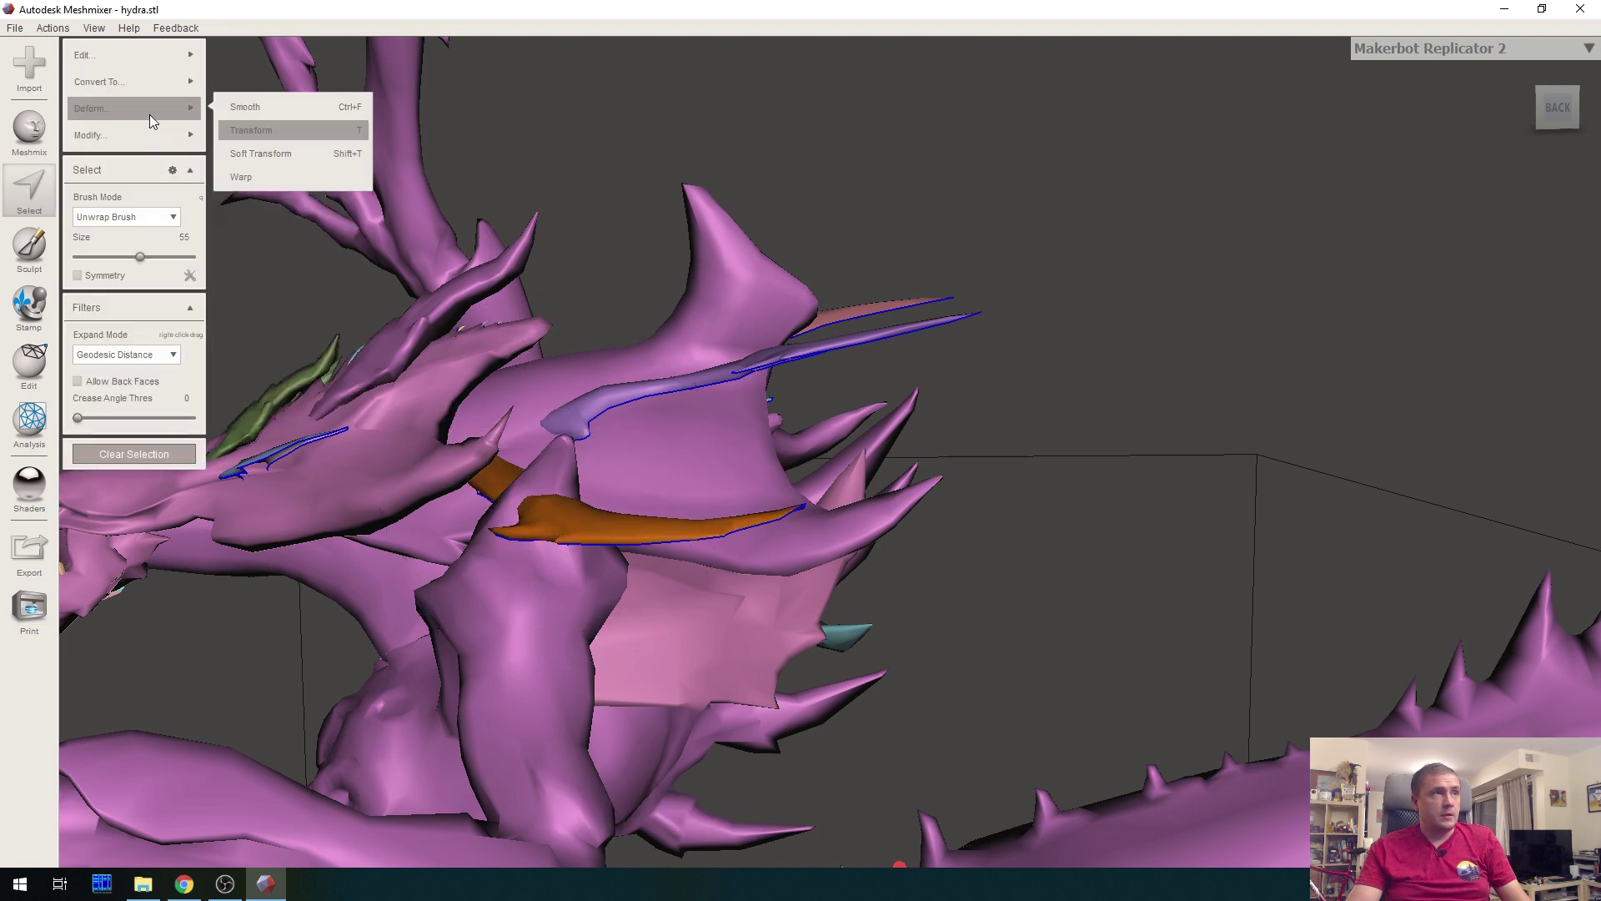
left_click(273, 176)
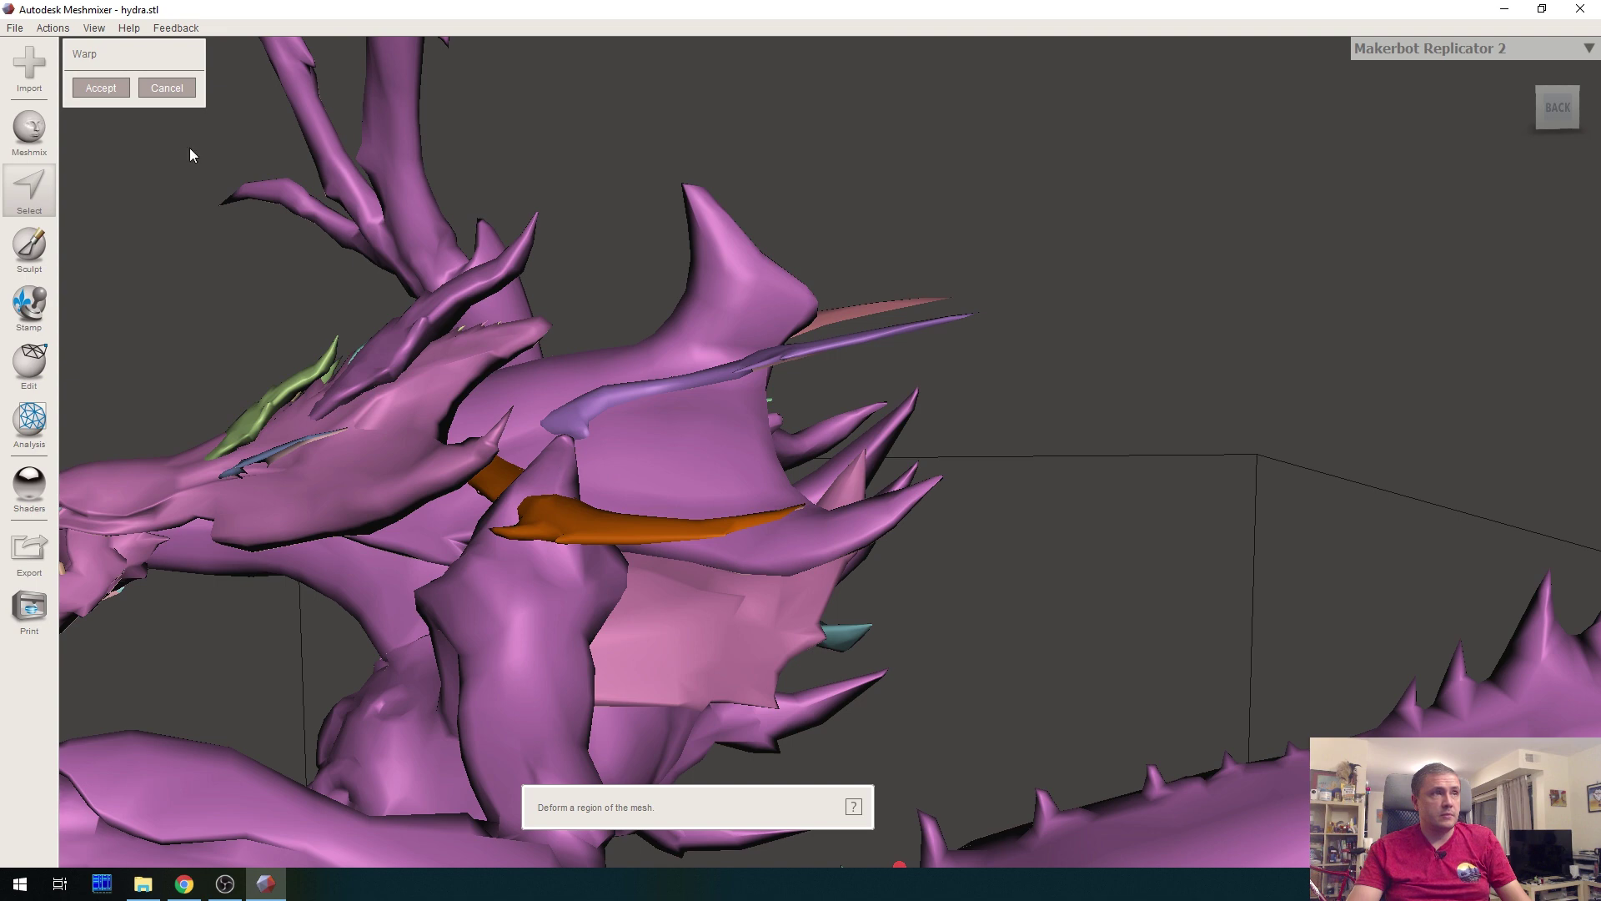
left_click(180, 89)
Try to lift the yellow spike with a Linear Deformation Soft Transform, cancel it, and clear the selection
mouse_move(185, 114)
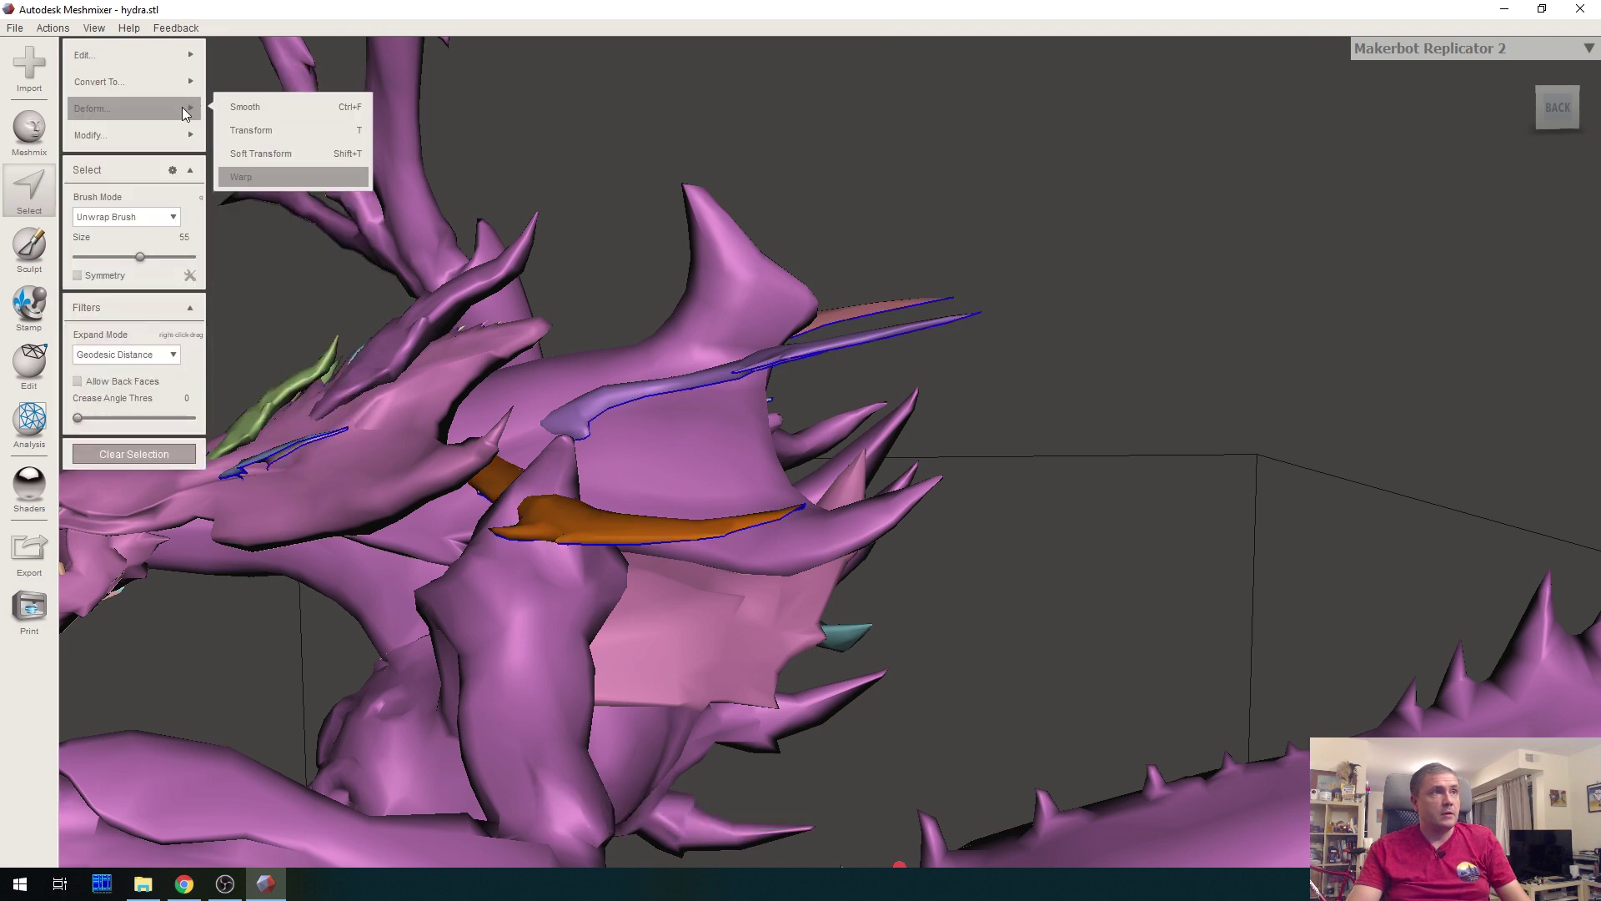
left_click(253, 155)
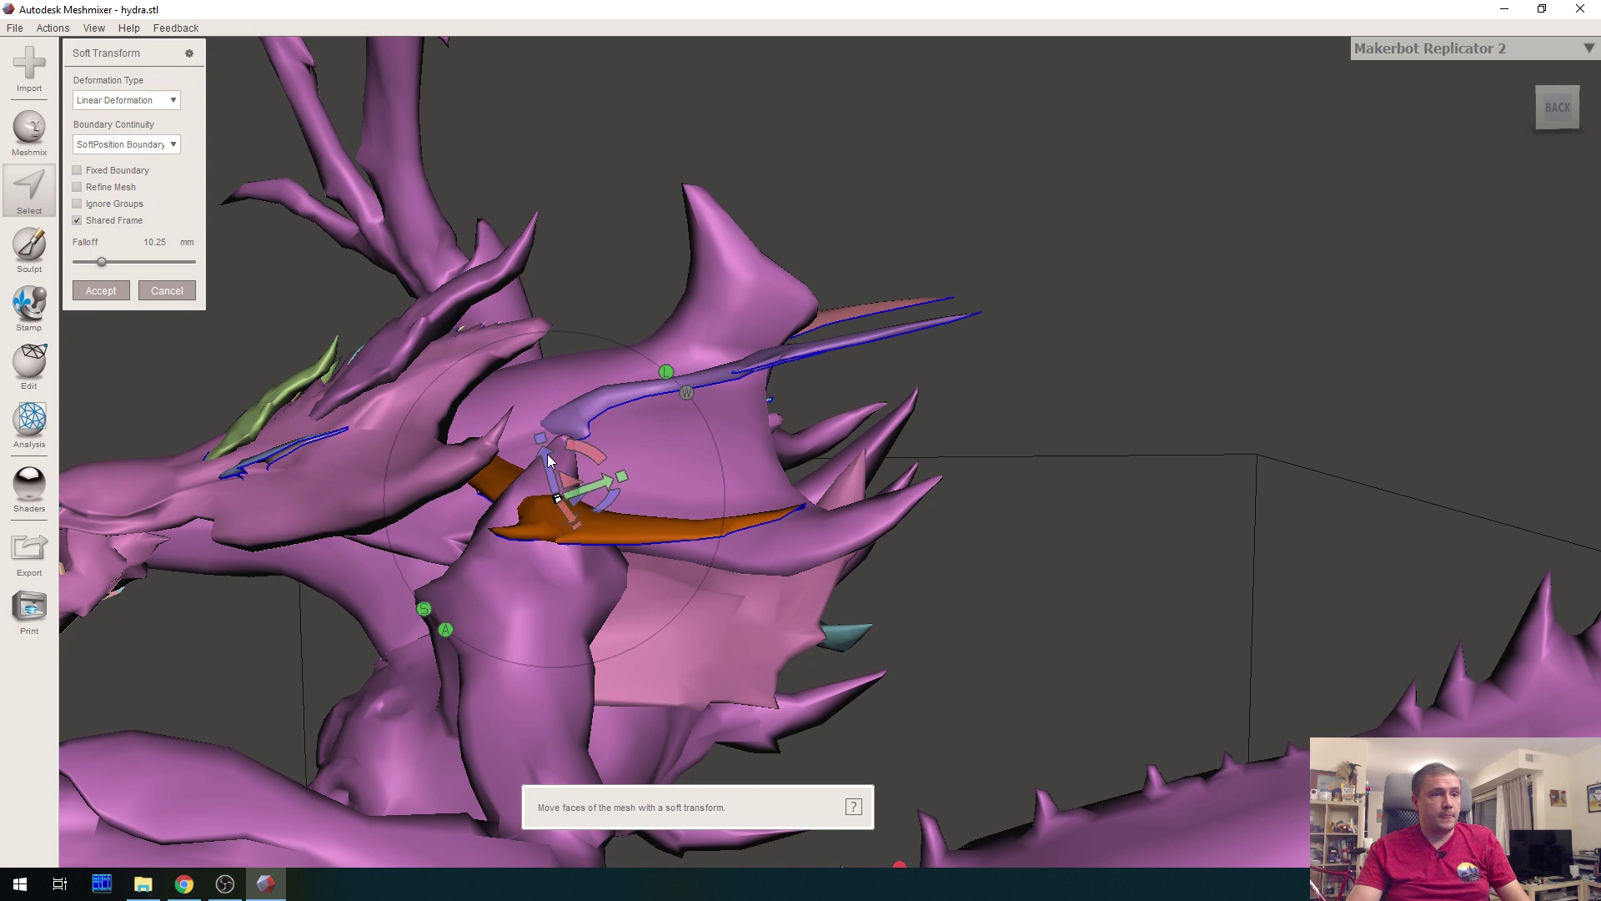
left_click_drag(548, 451, 544, 436)
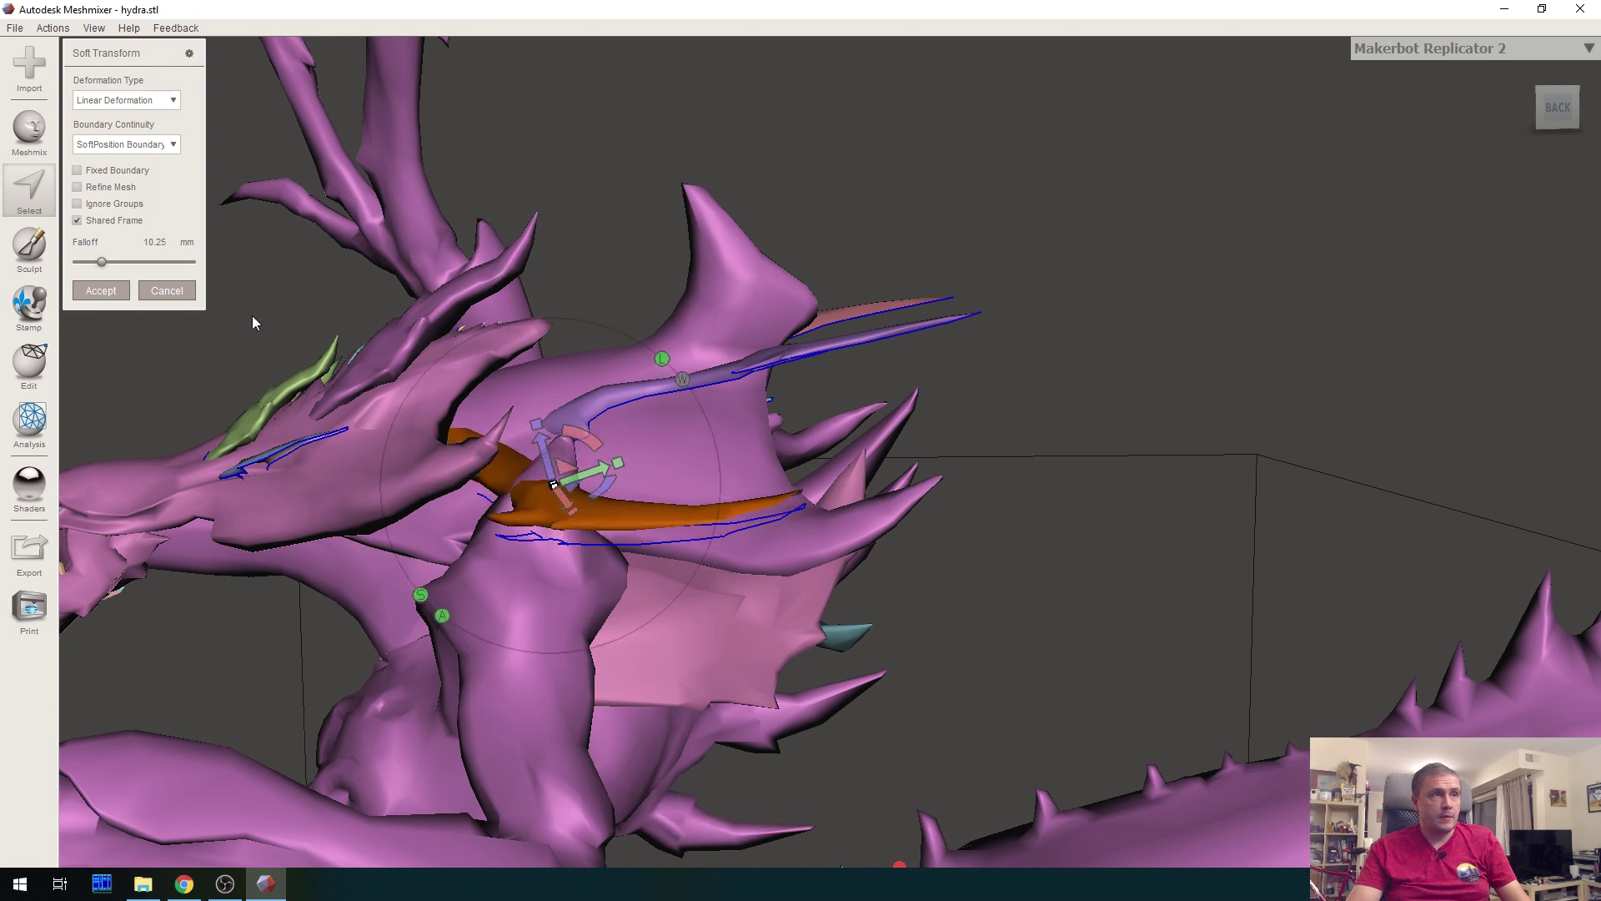
left_click(160, 295)
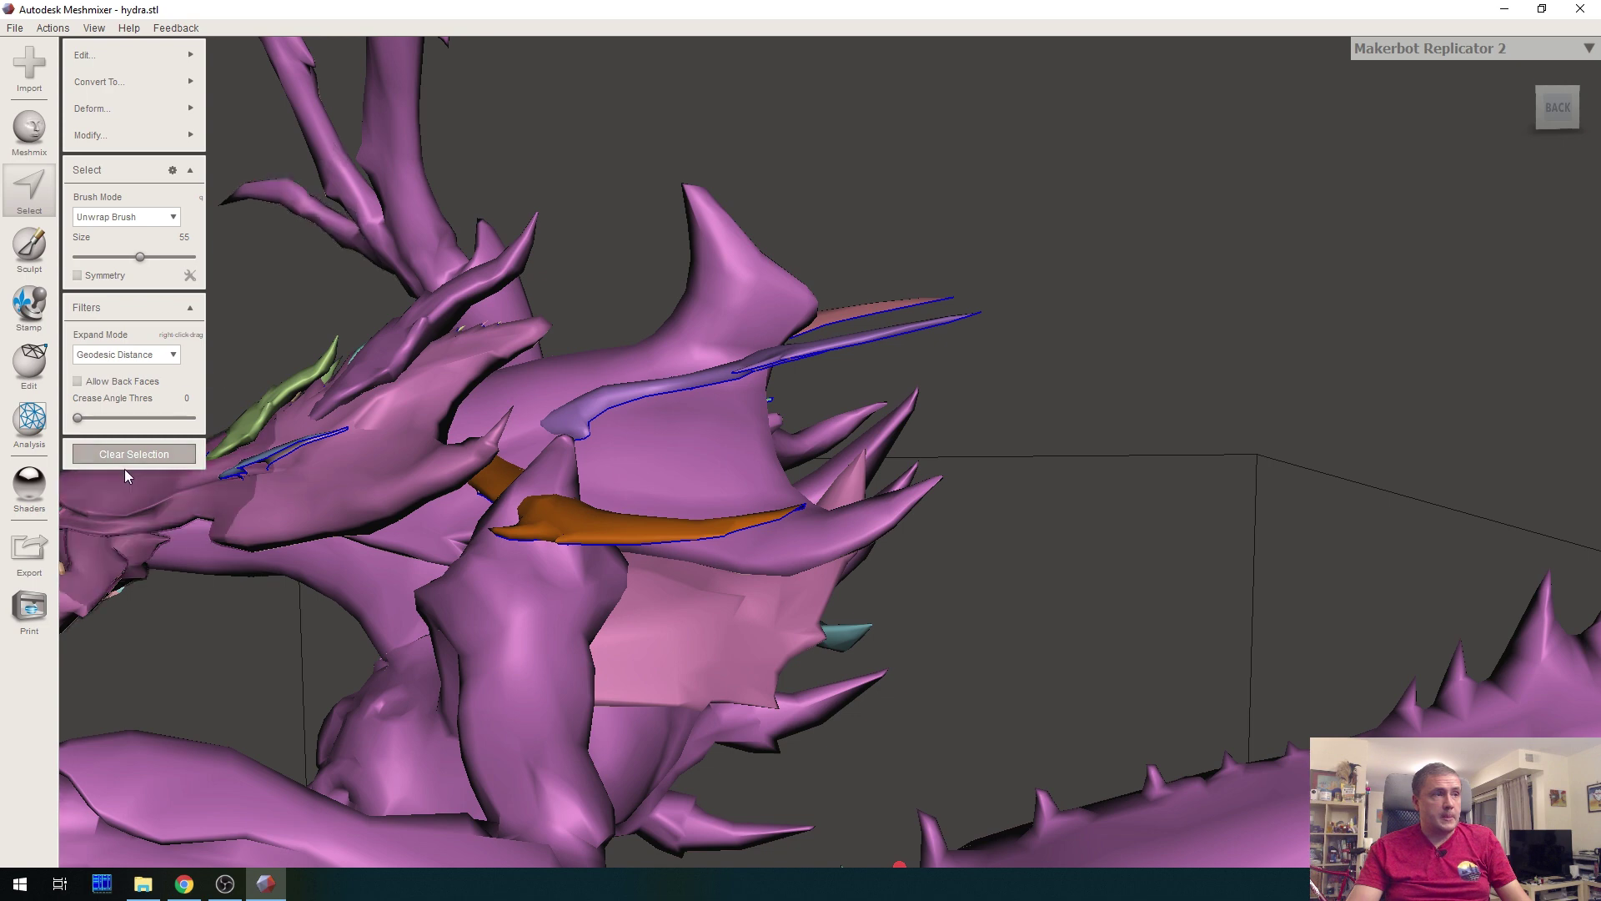
mouse_move(1079, 449)
left_mouse_down()
mouse_move(168, 305)
mouse_move(525, 371)
left_mouse_up()
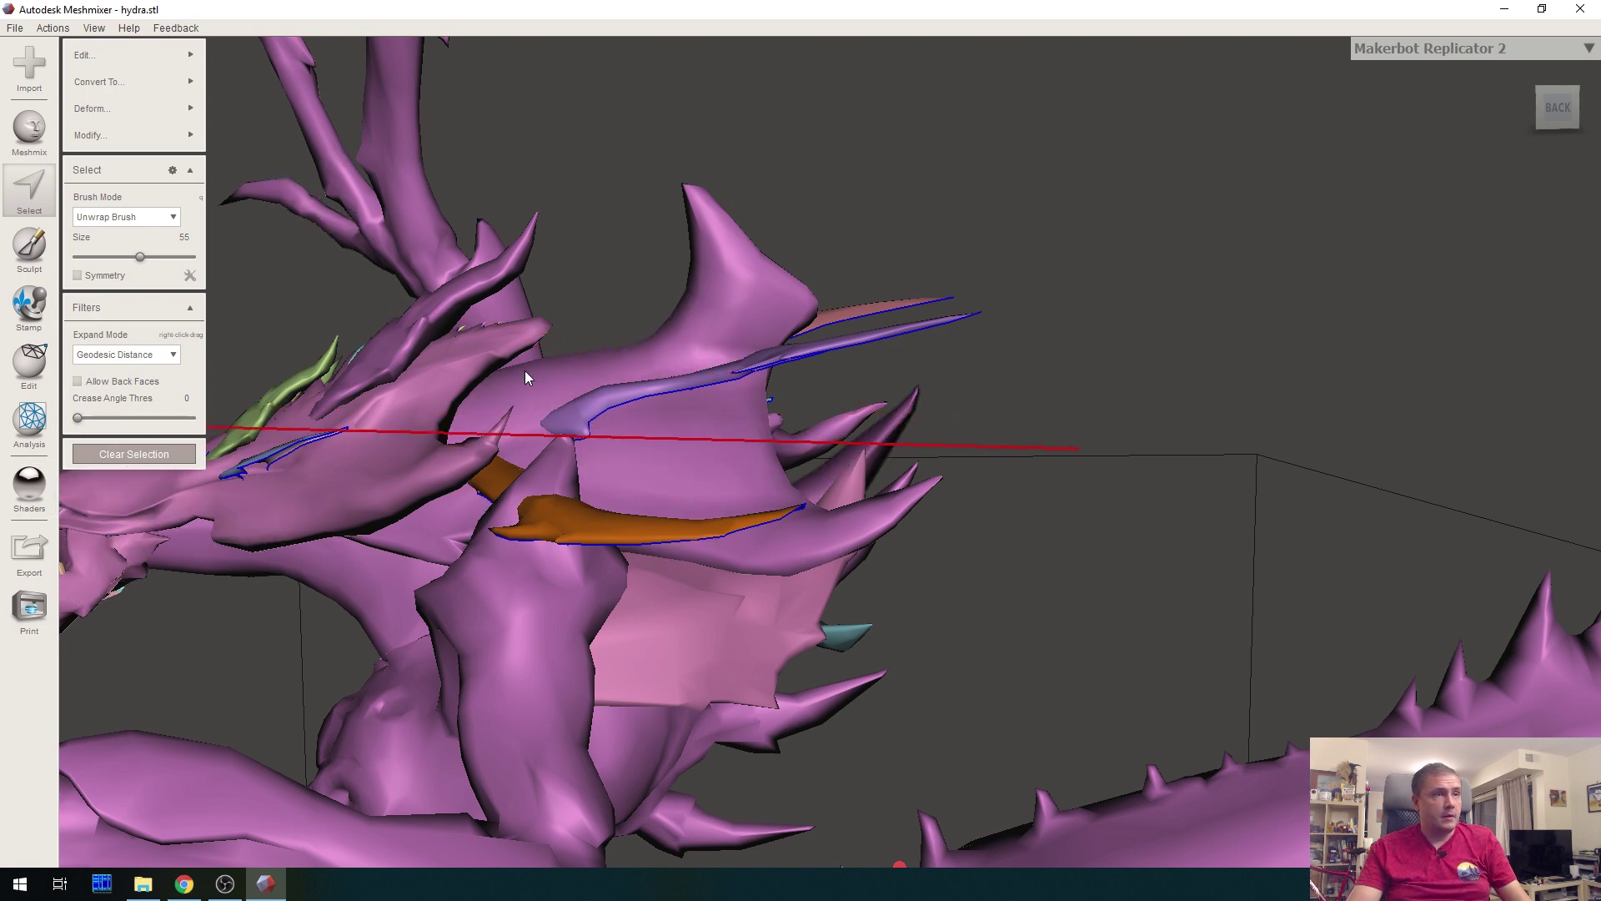
key("Escape")
Examine the whole model from several sides, checking the open-backed spikes on the head, back and tail
mouse_move(1264, 379)
middle_mouse_down()
mouse_move(1227, 391)
mouse_move(1264, 348)
middle_mouse_up()
right_click_drag(1264, 349, 1531, 335)
right_click_drag(362, 313, 657, 362)
scroll(642, 408, "down", 10)
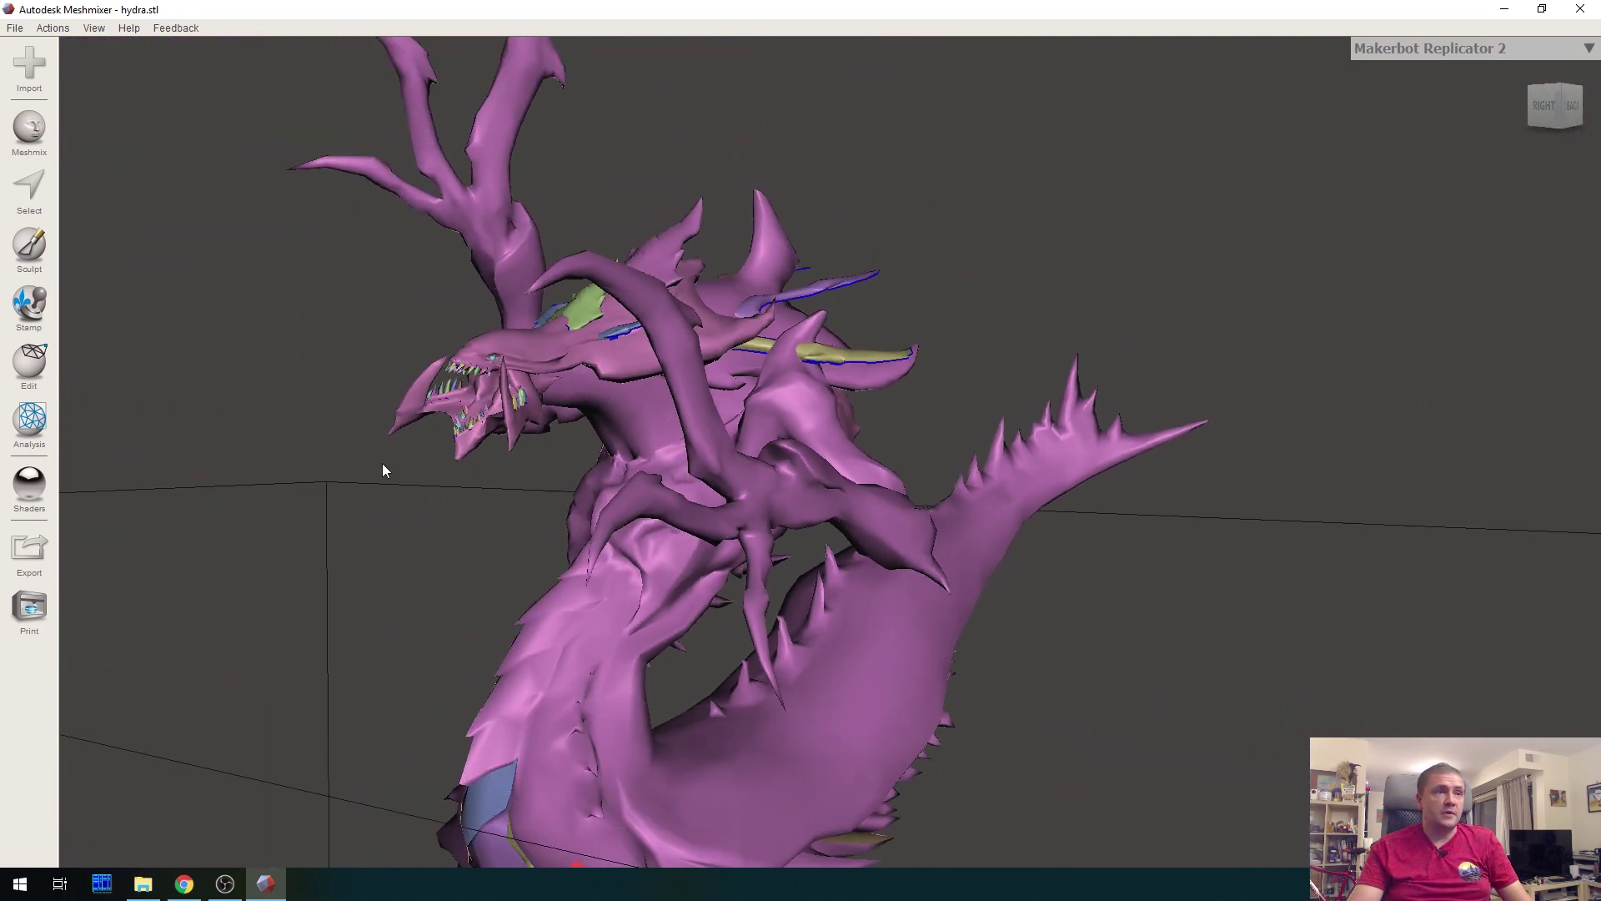
scroll(353, 527, "down", 5)
right_click_drag(353, 523, 848, 442)
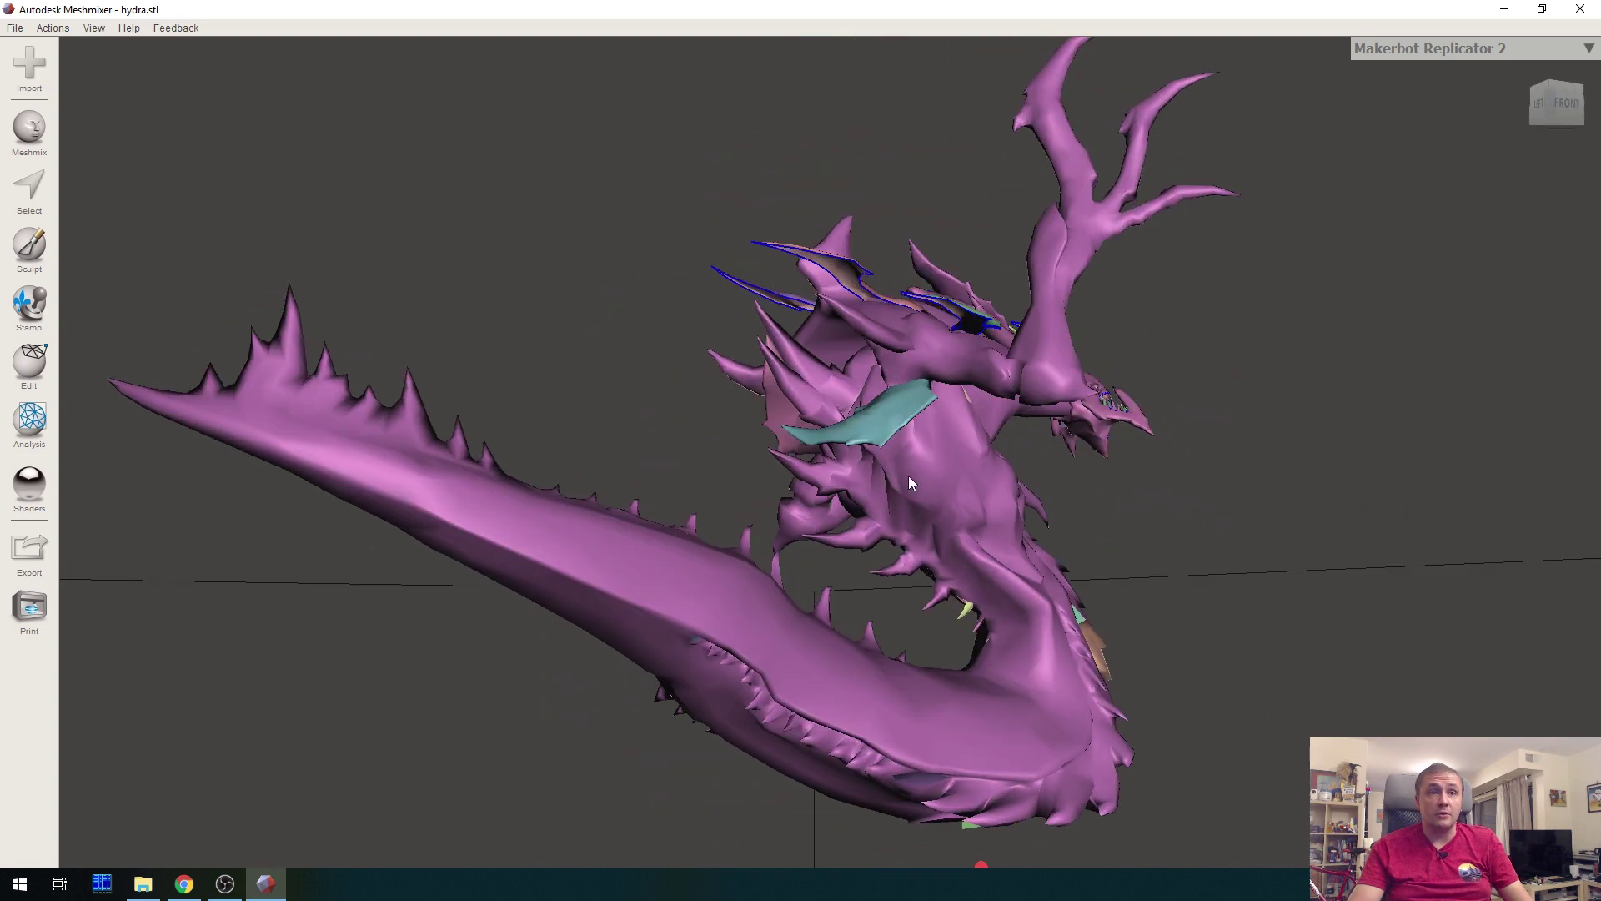
right_click_drag(1379, 314, 1009, 441)
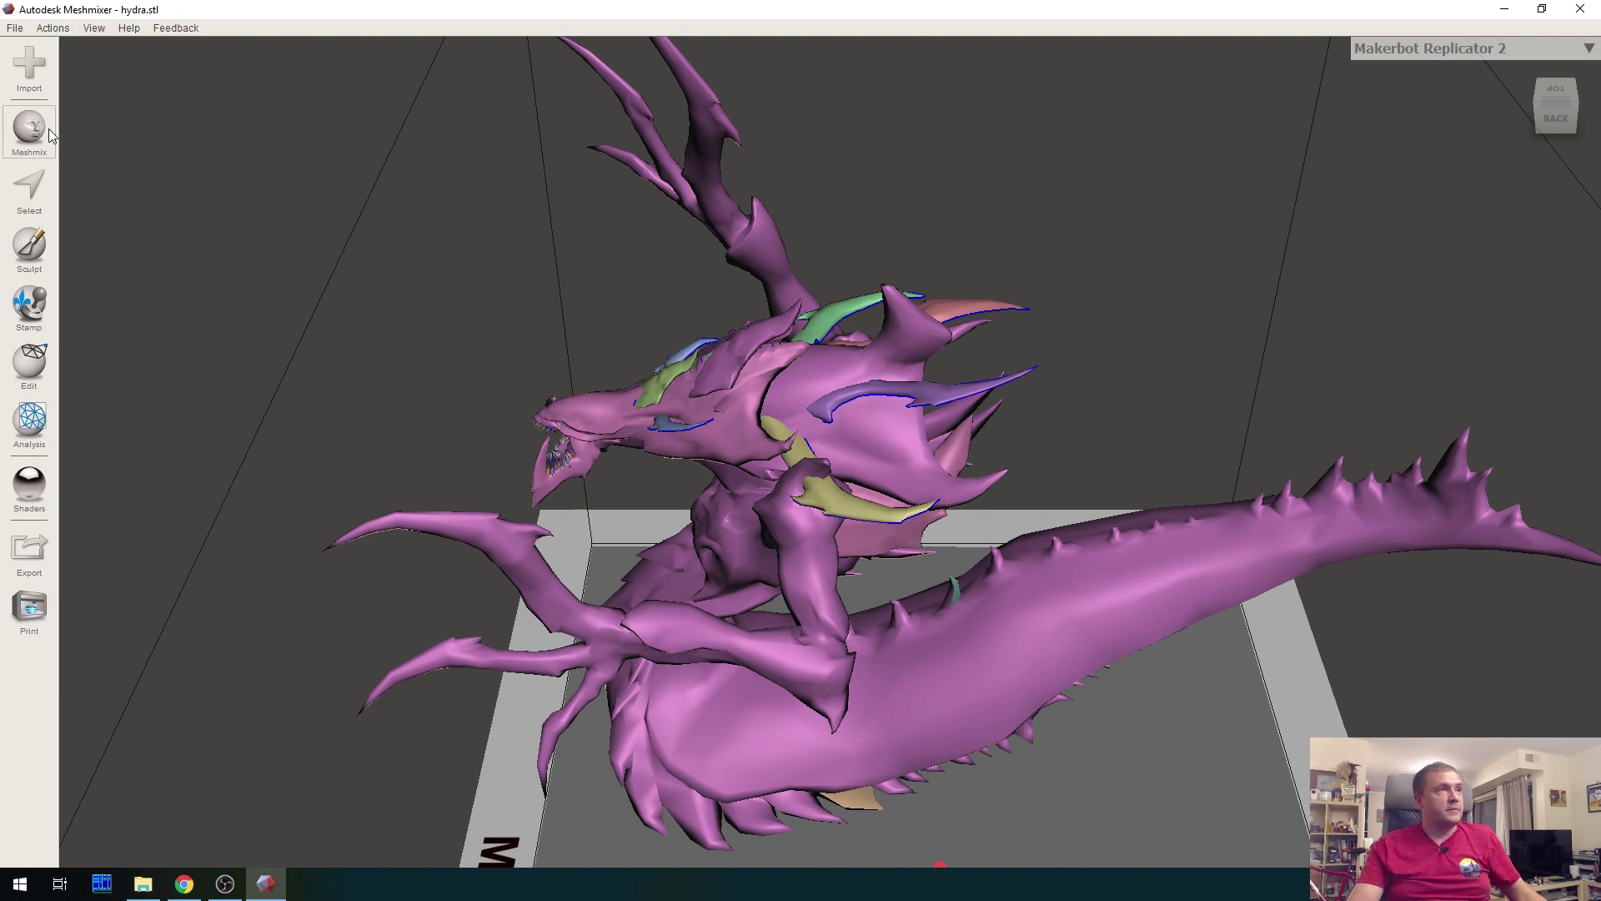
Hollow the model with an offset distance of 1.5 mm and update the hollow preview
left_click(42, 376)
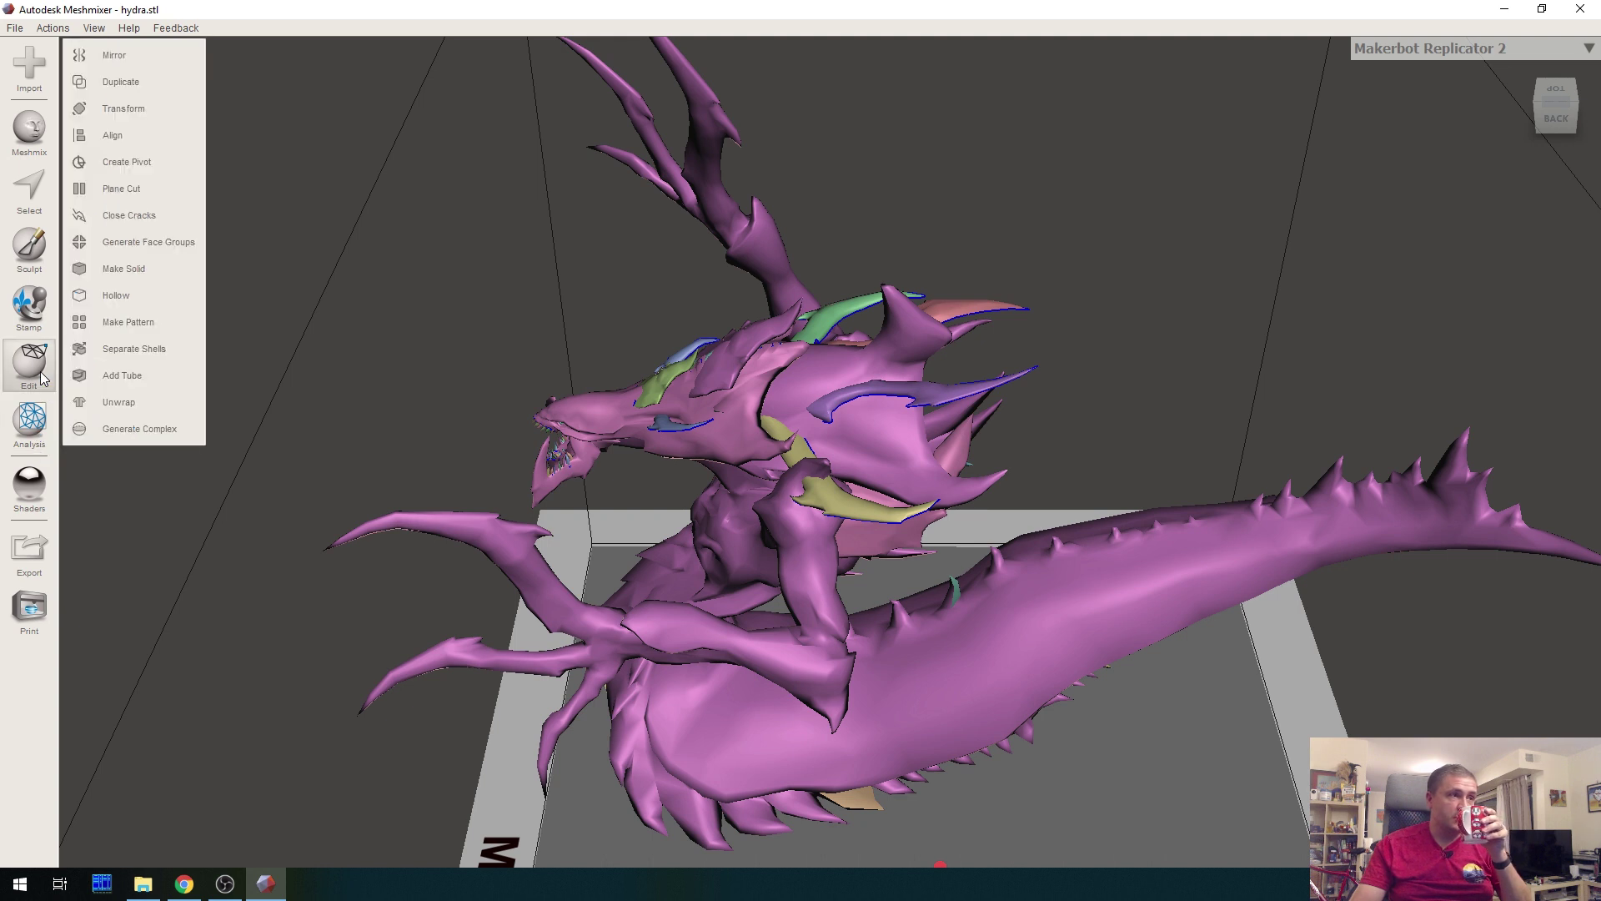
left_click(122, 302)
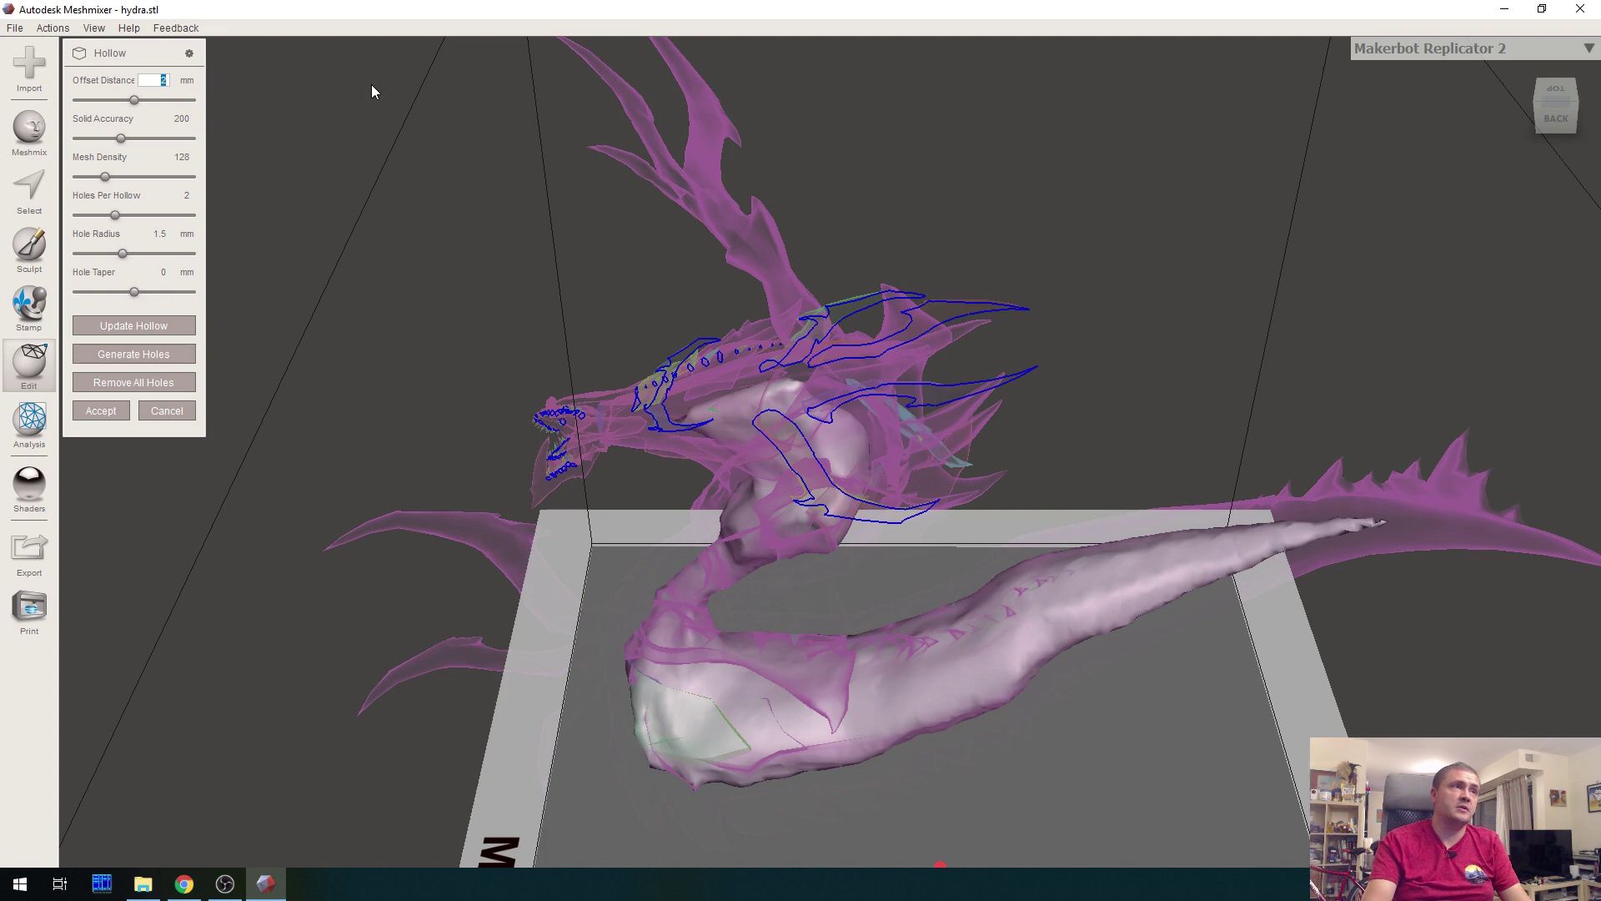
type("1.5")
key("Return")
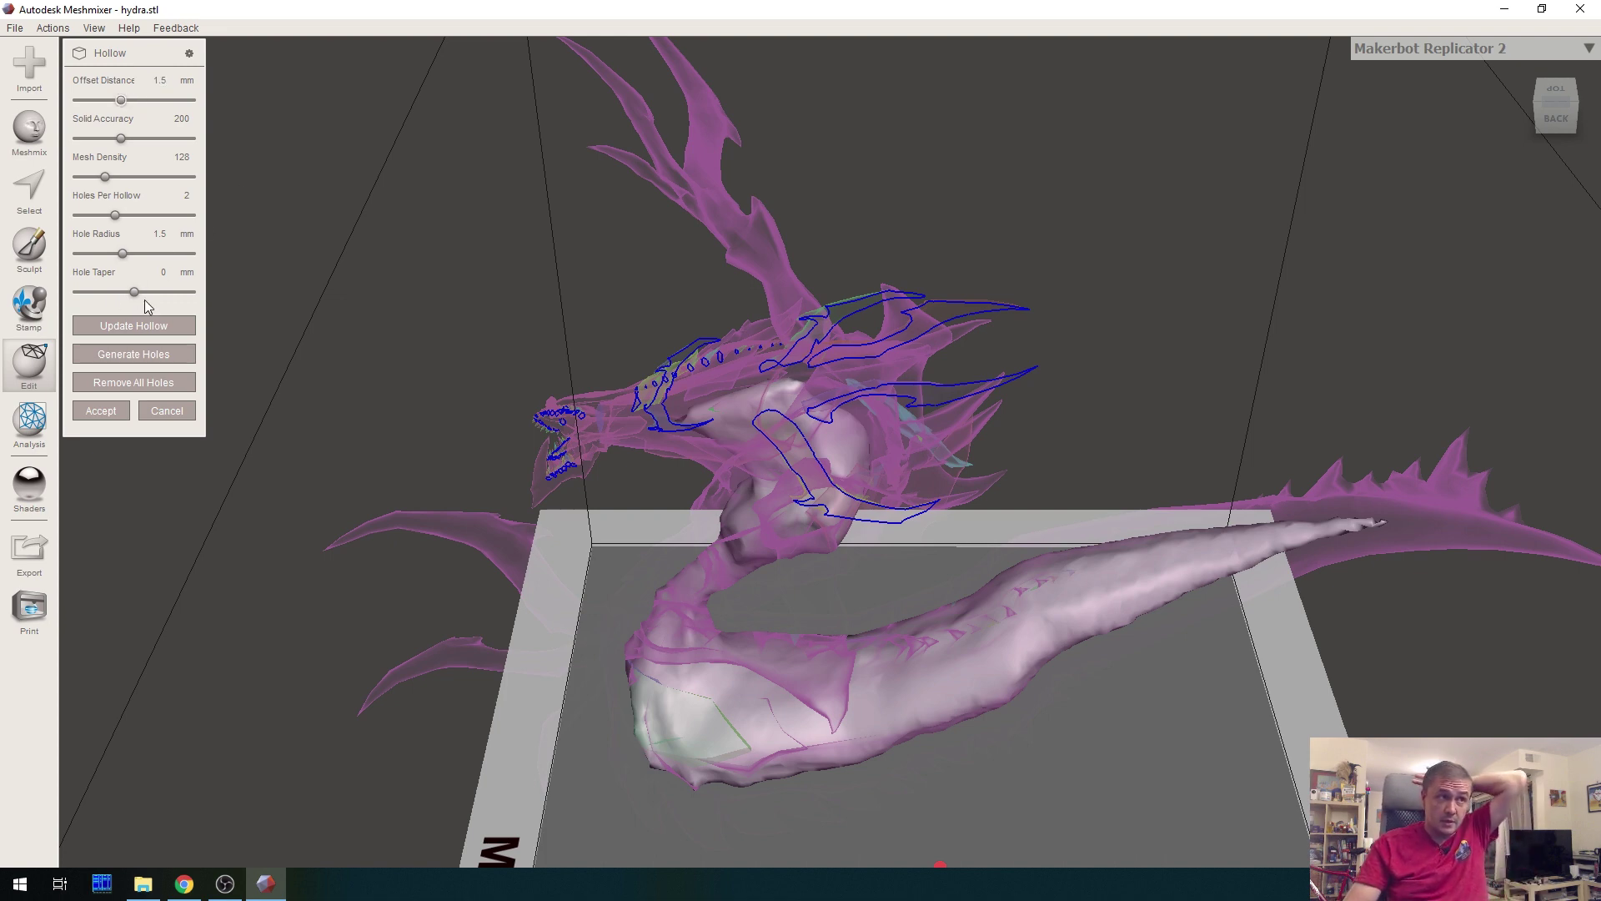
left_click(124, 325)
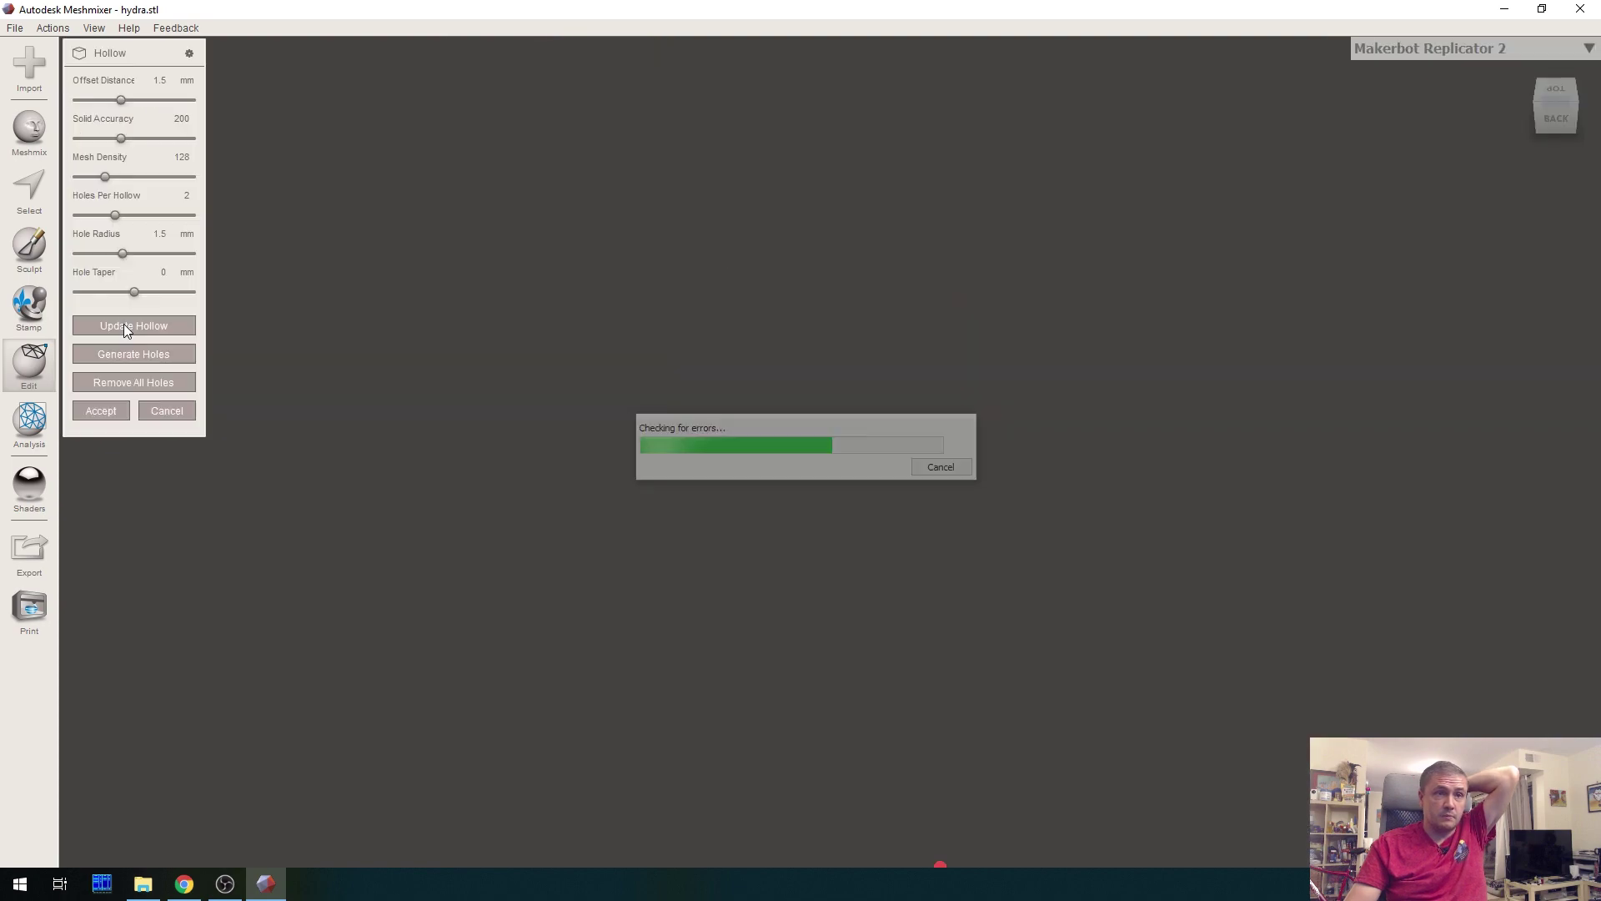
Place two drain holes on the underside of the body, one near the lower curve and one farther along the tail
middle_click_drag(1165, 399, 1155, 384)
right_click_drag(1156, 390, 1134, 287)
right_click_drag(1018, 403, 1020, 327)
scroll(1013, 342, "up", 2)
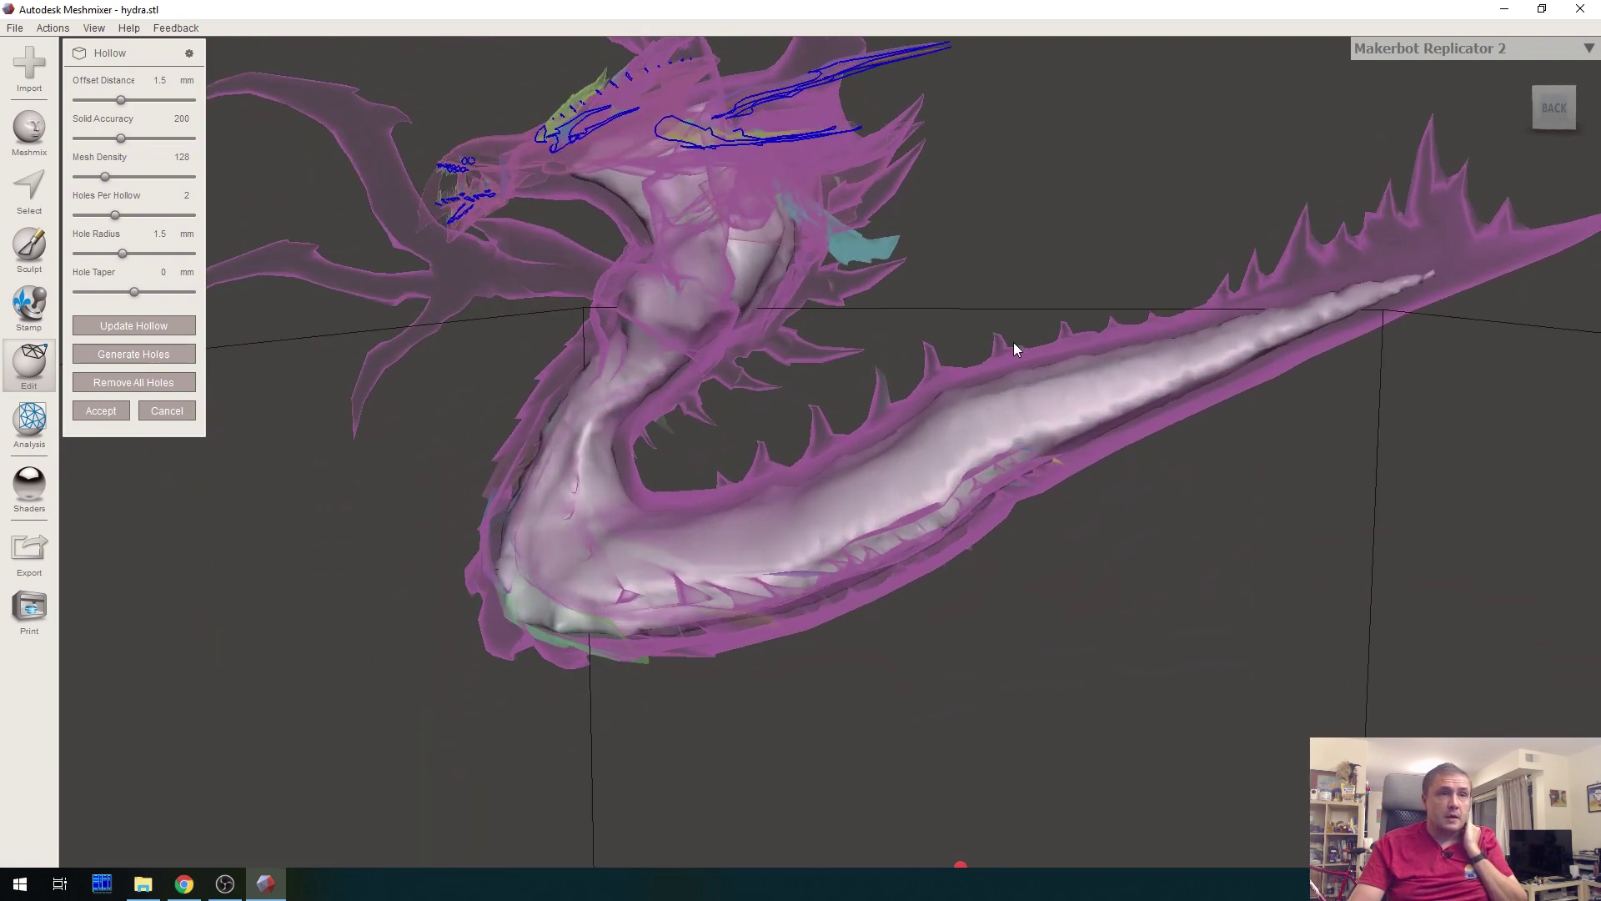
right_click_drag(1012, 495, 1139, 460)
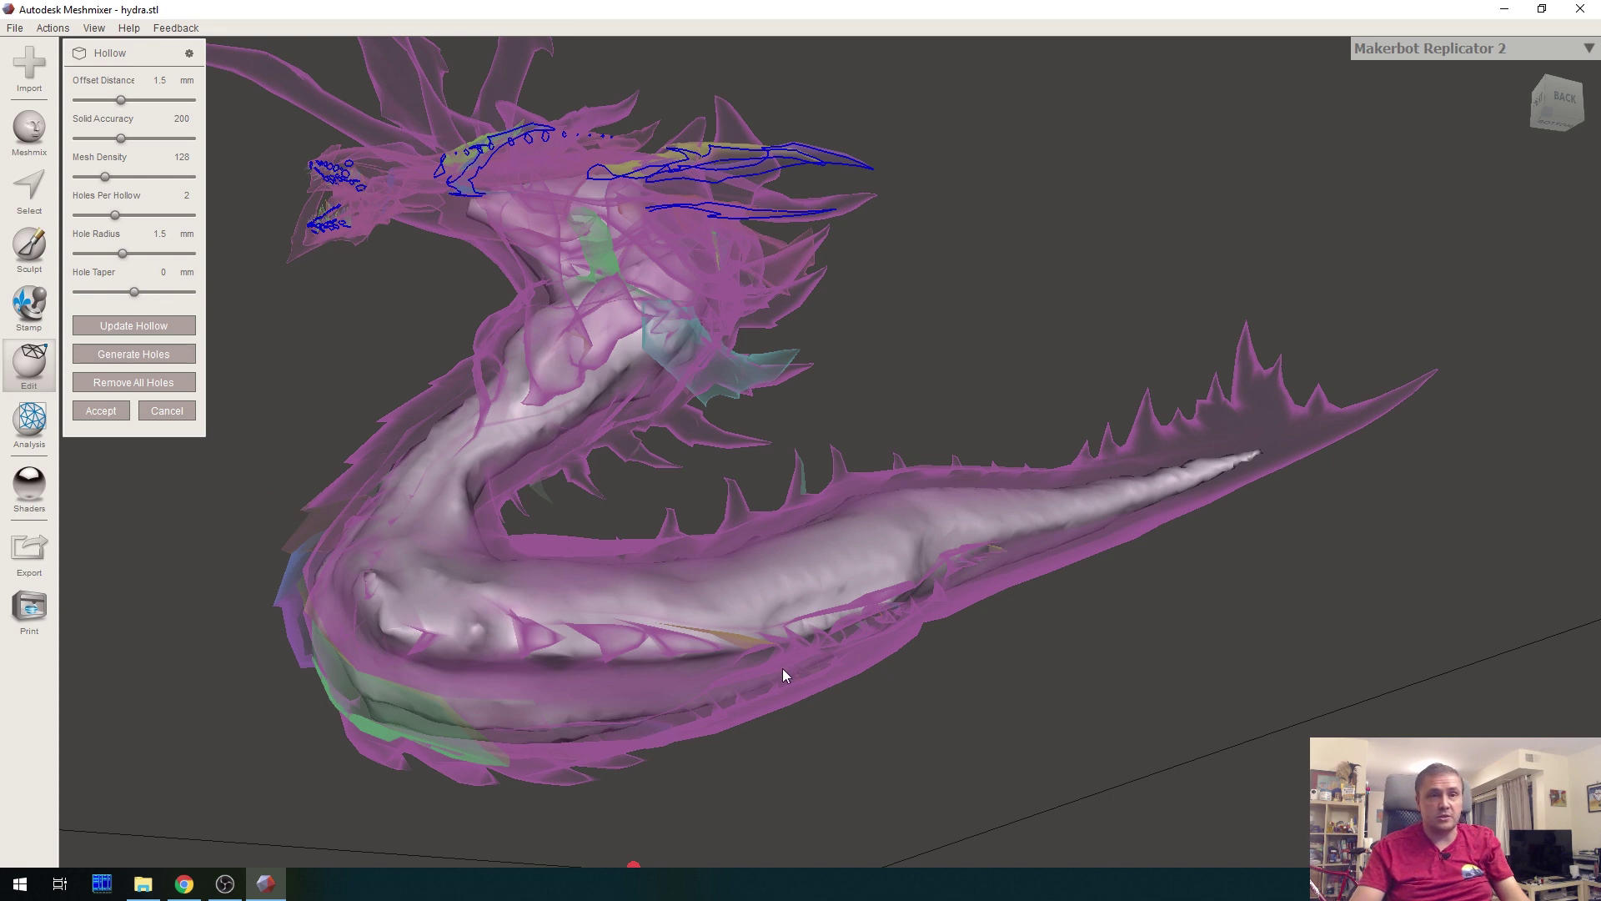
right_click_drag(1032, 713, 1003, 525)
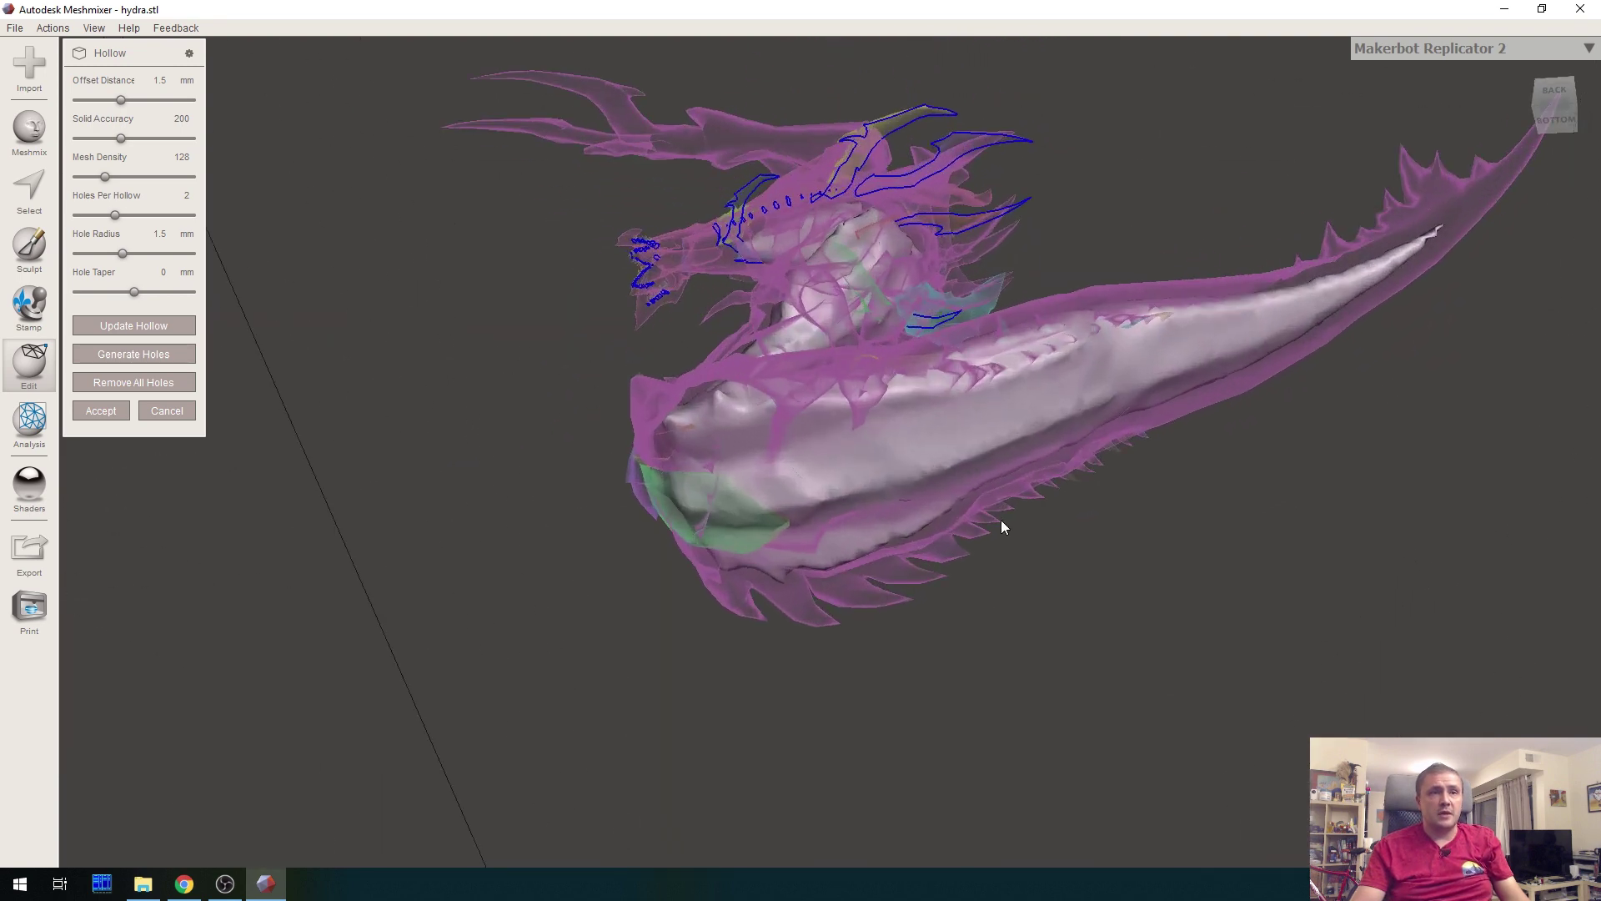
left_click(843, 495)
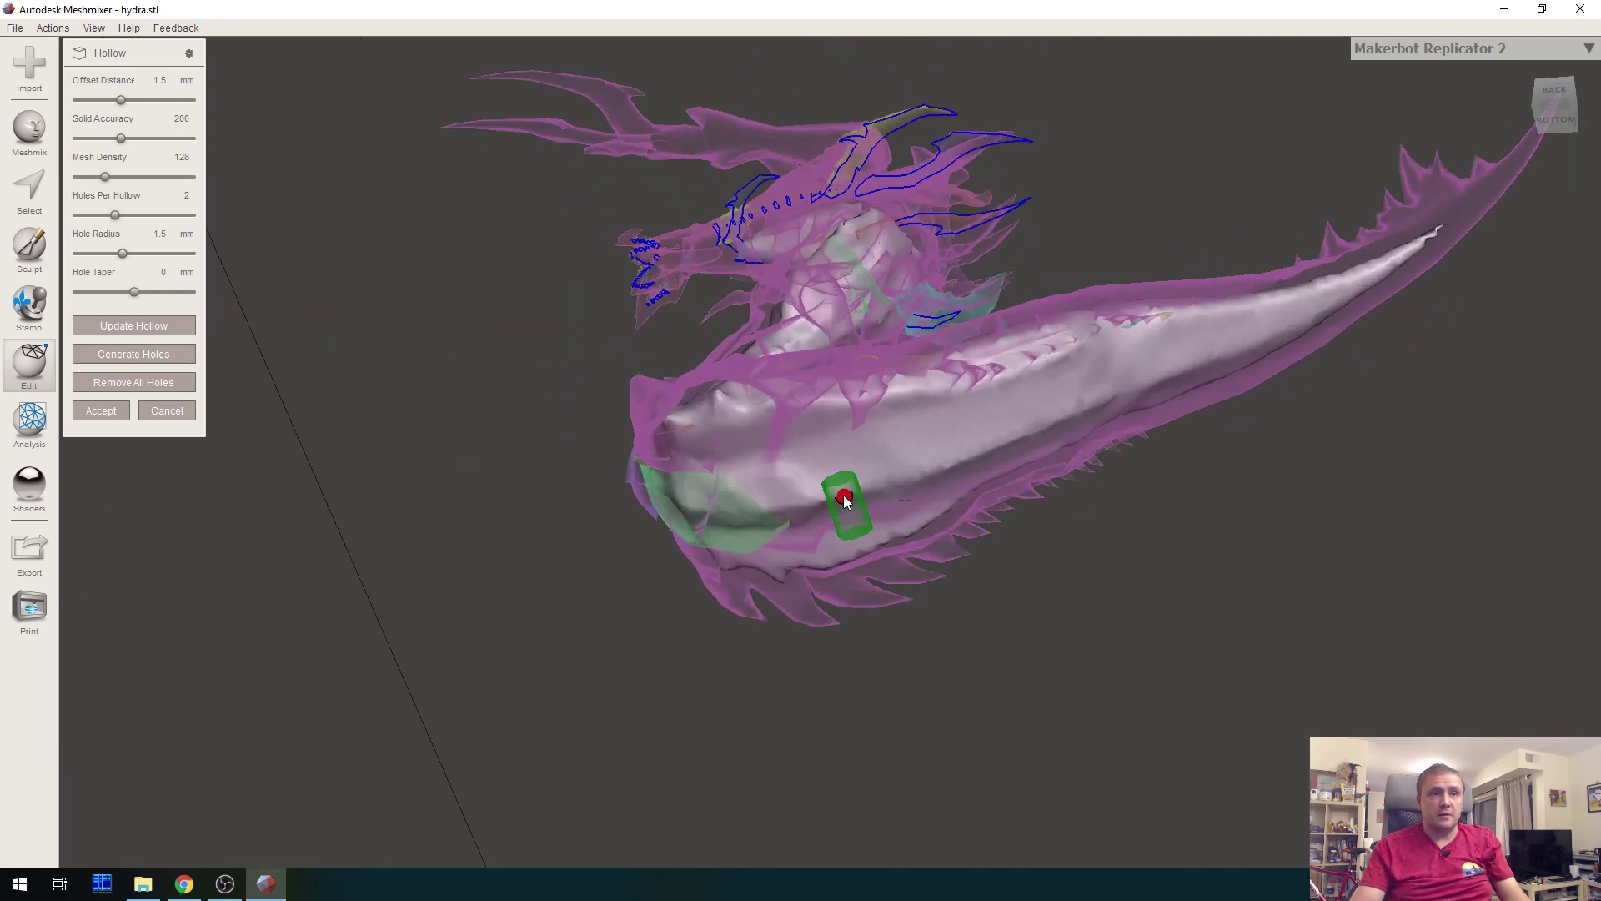
left_click(1190, 358)
Reposition both drain holes along the middle of the body's underside and accept the hollow
right_click_drag(849, 630, 838, 470)
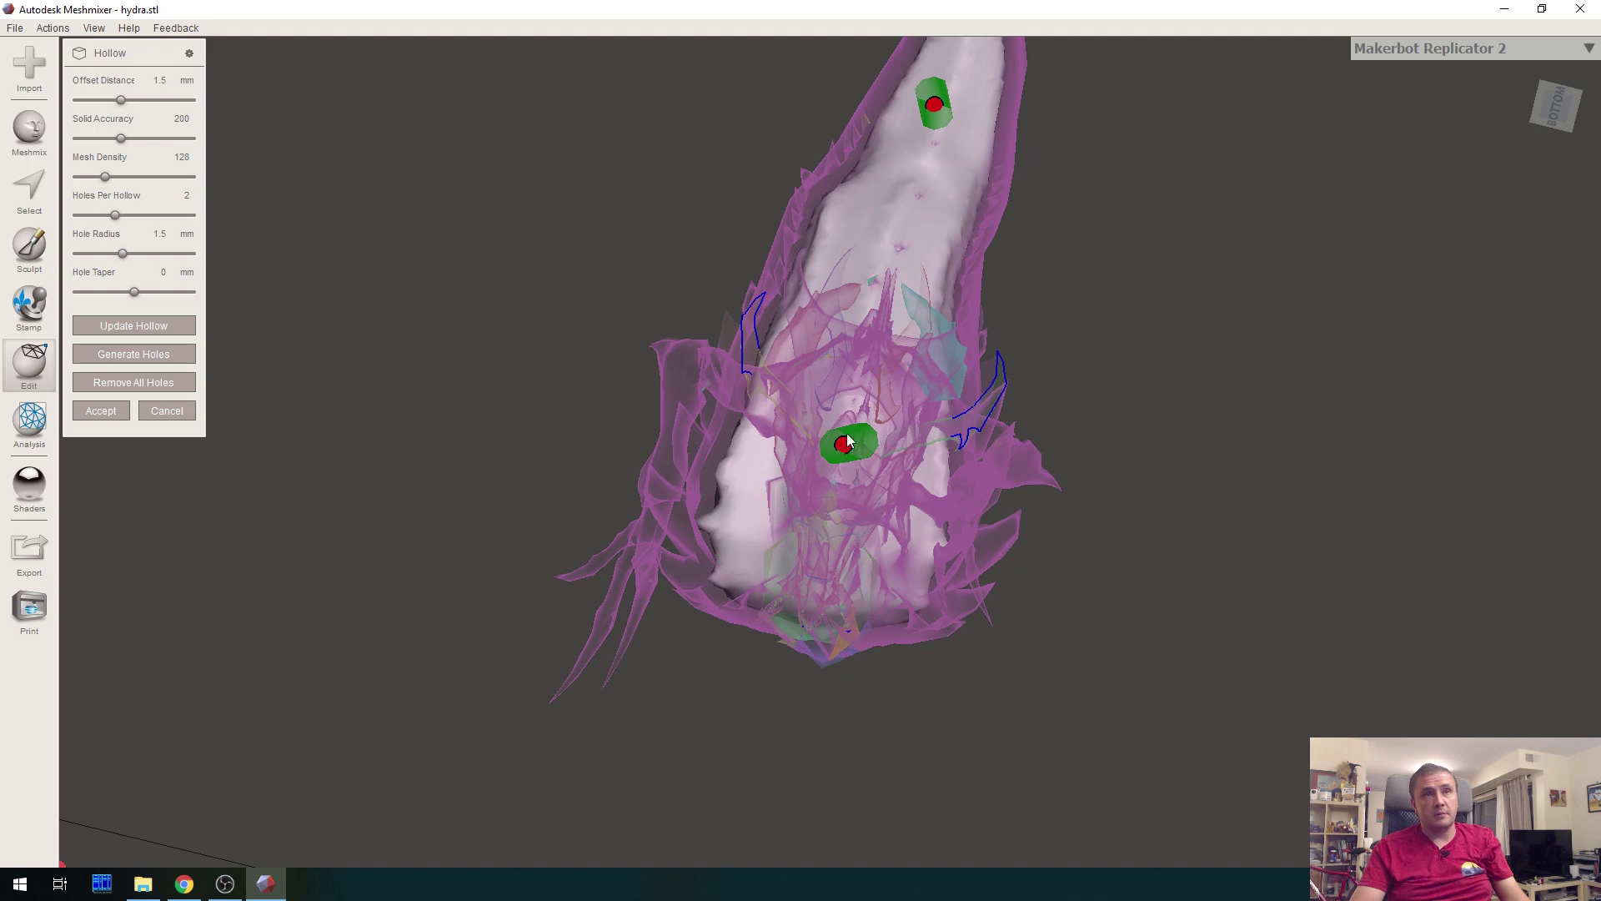
left_click_drag(844, 447, 857, 443)
left_click_drag(933, 102, 938, 135)
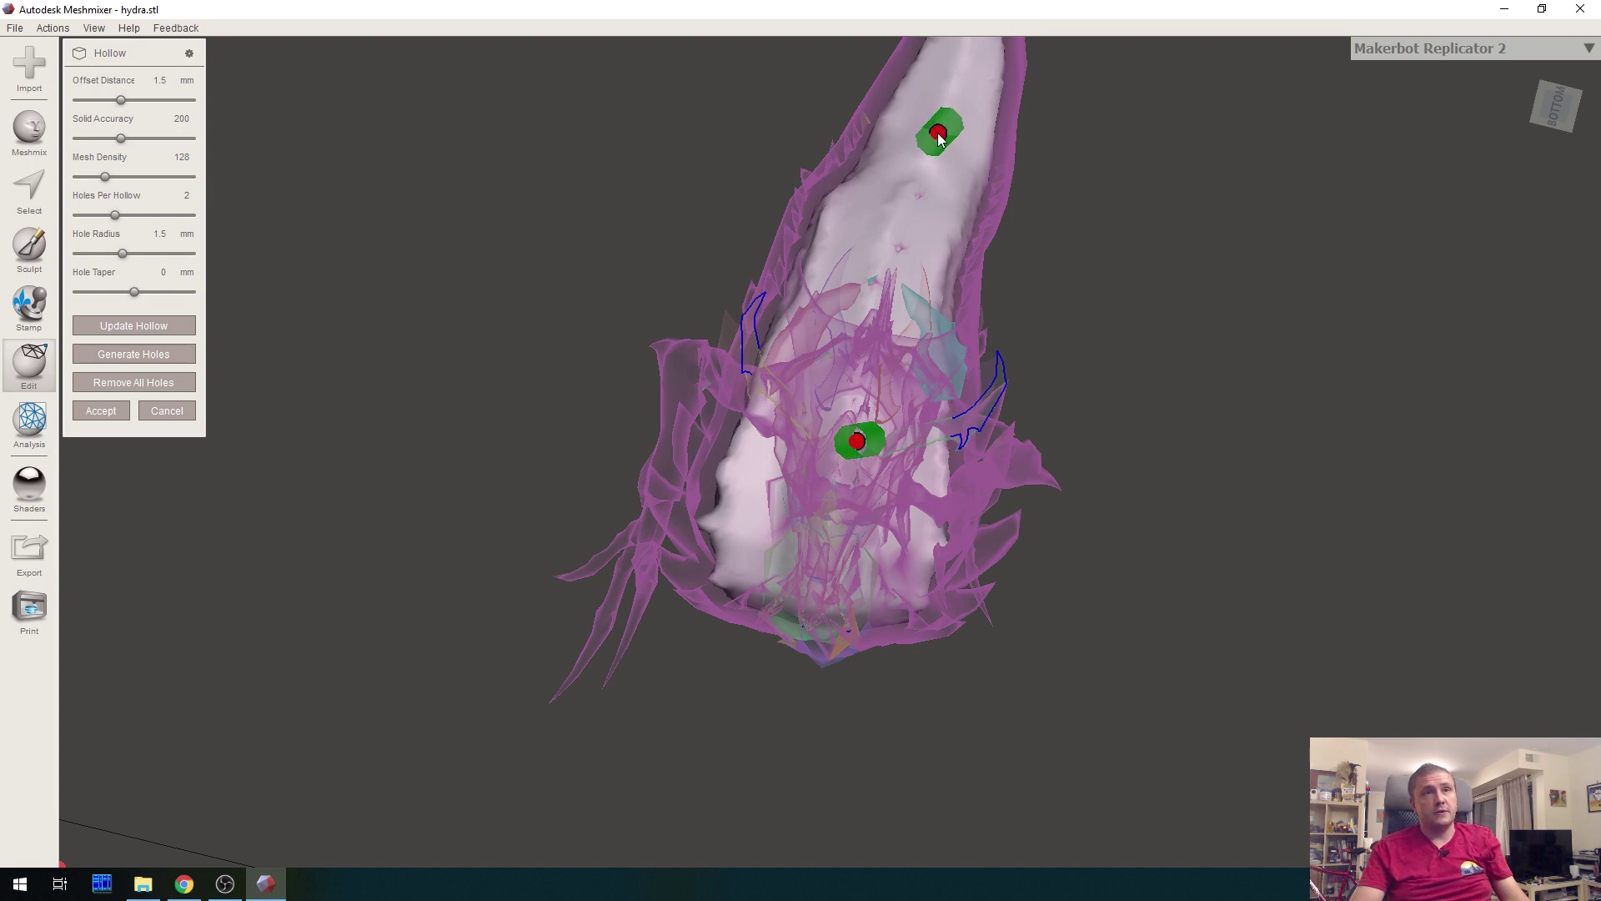
right_click_drag(1134, 162, 745, 380)
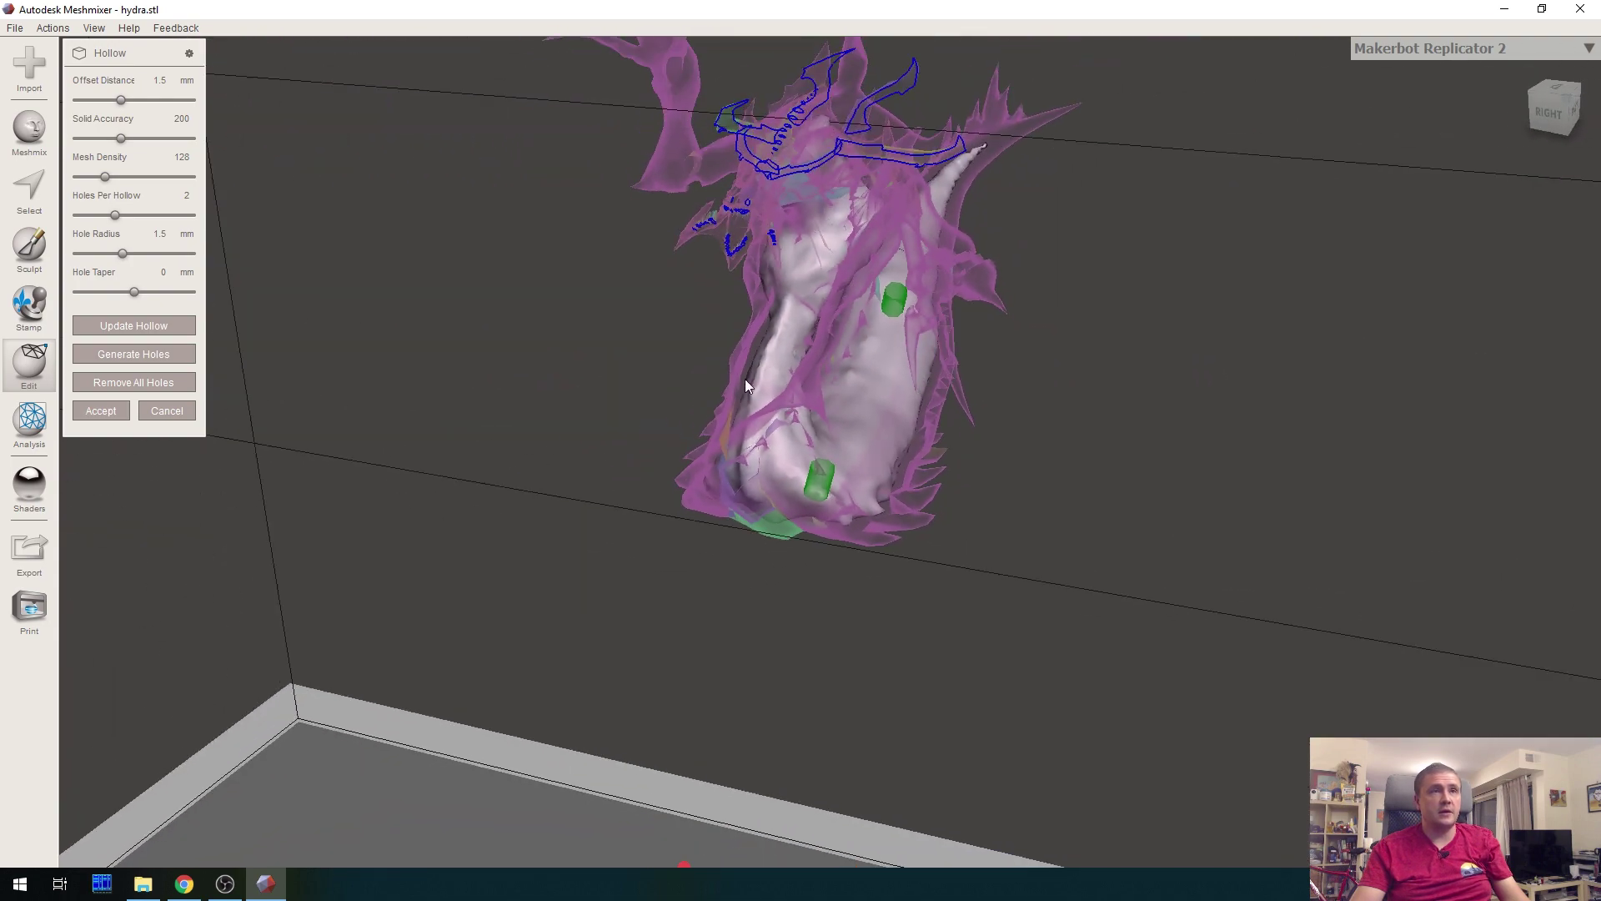
left_click(108, 412)
Export the hollowed model to the SLA folder as hydra_prepared_meshmixer in STL Binary Format
right_click_drag(1282, 354, 683, 615)
scroll(668, 632, "down", 5)
right_click_drag(1011, 504, 1239, 453)
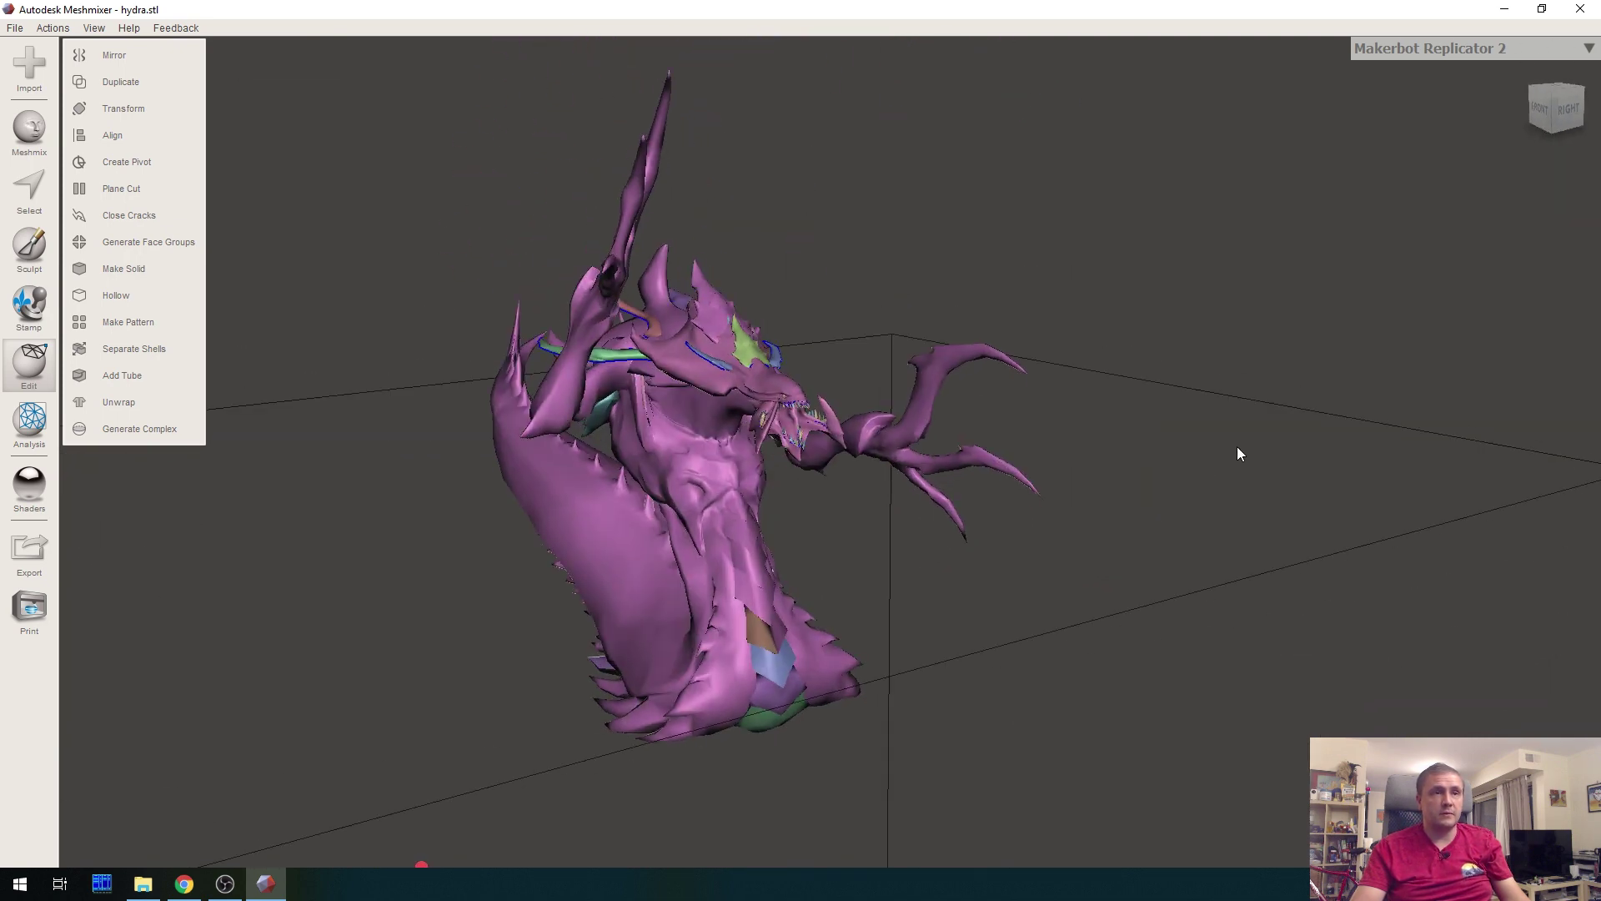
left_click(15, 31)
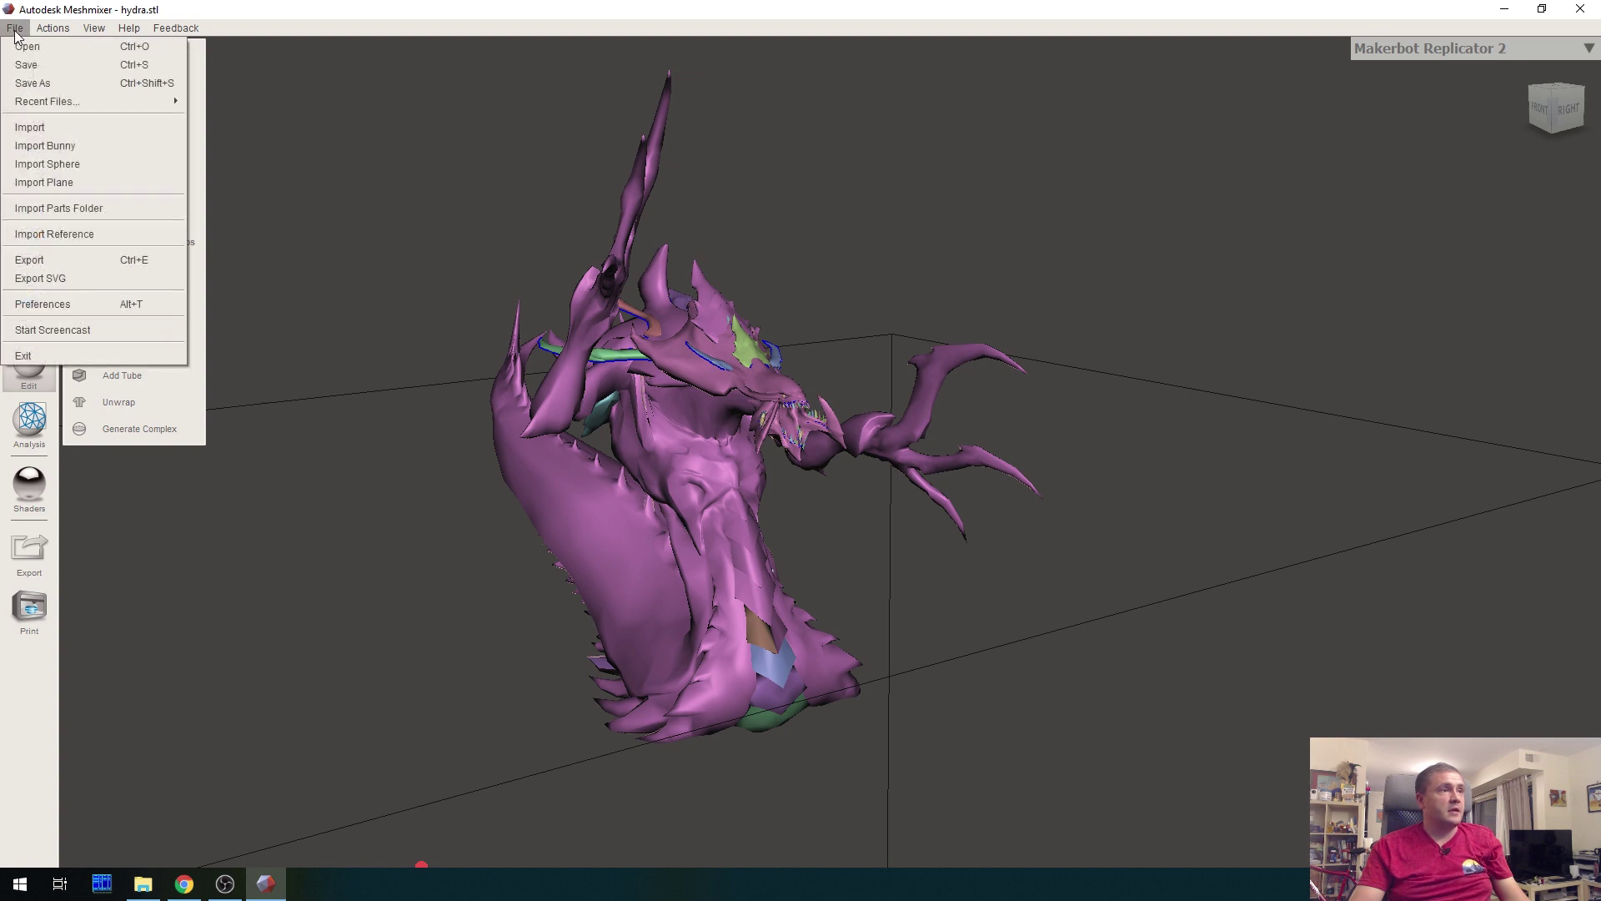
left_click(72, 261)
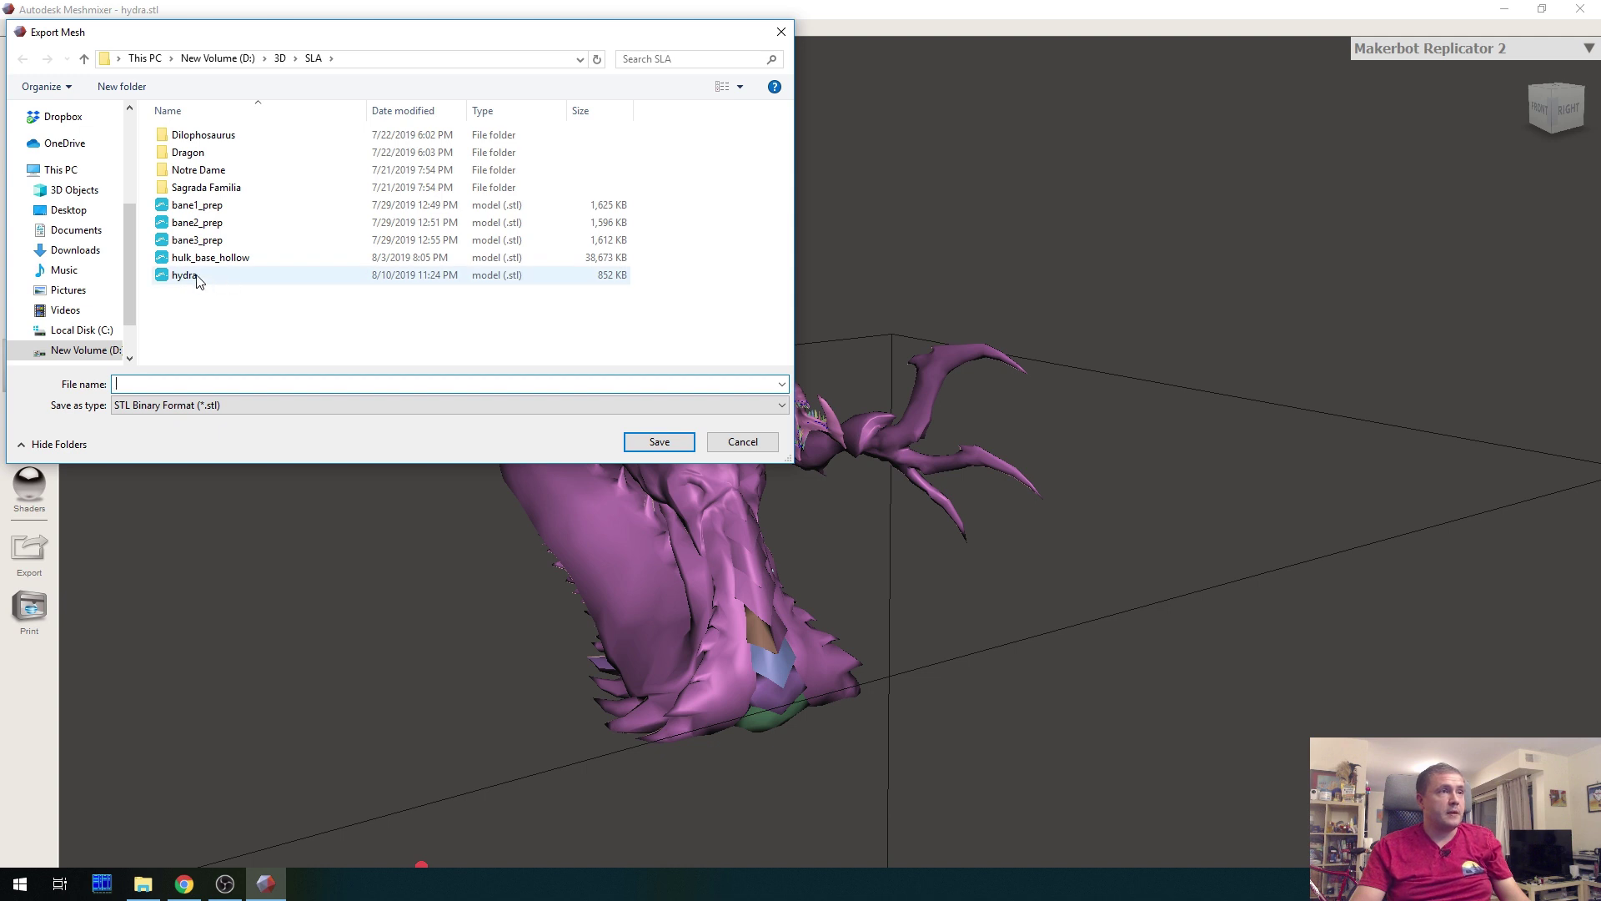
left_click(221, 276)
double_click(171, 383)
key("End")
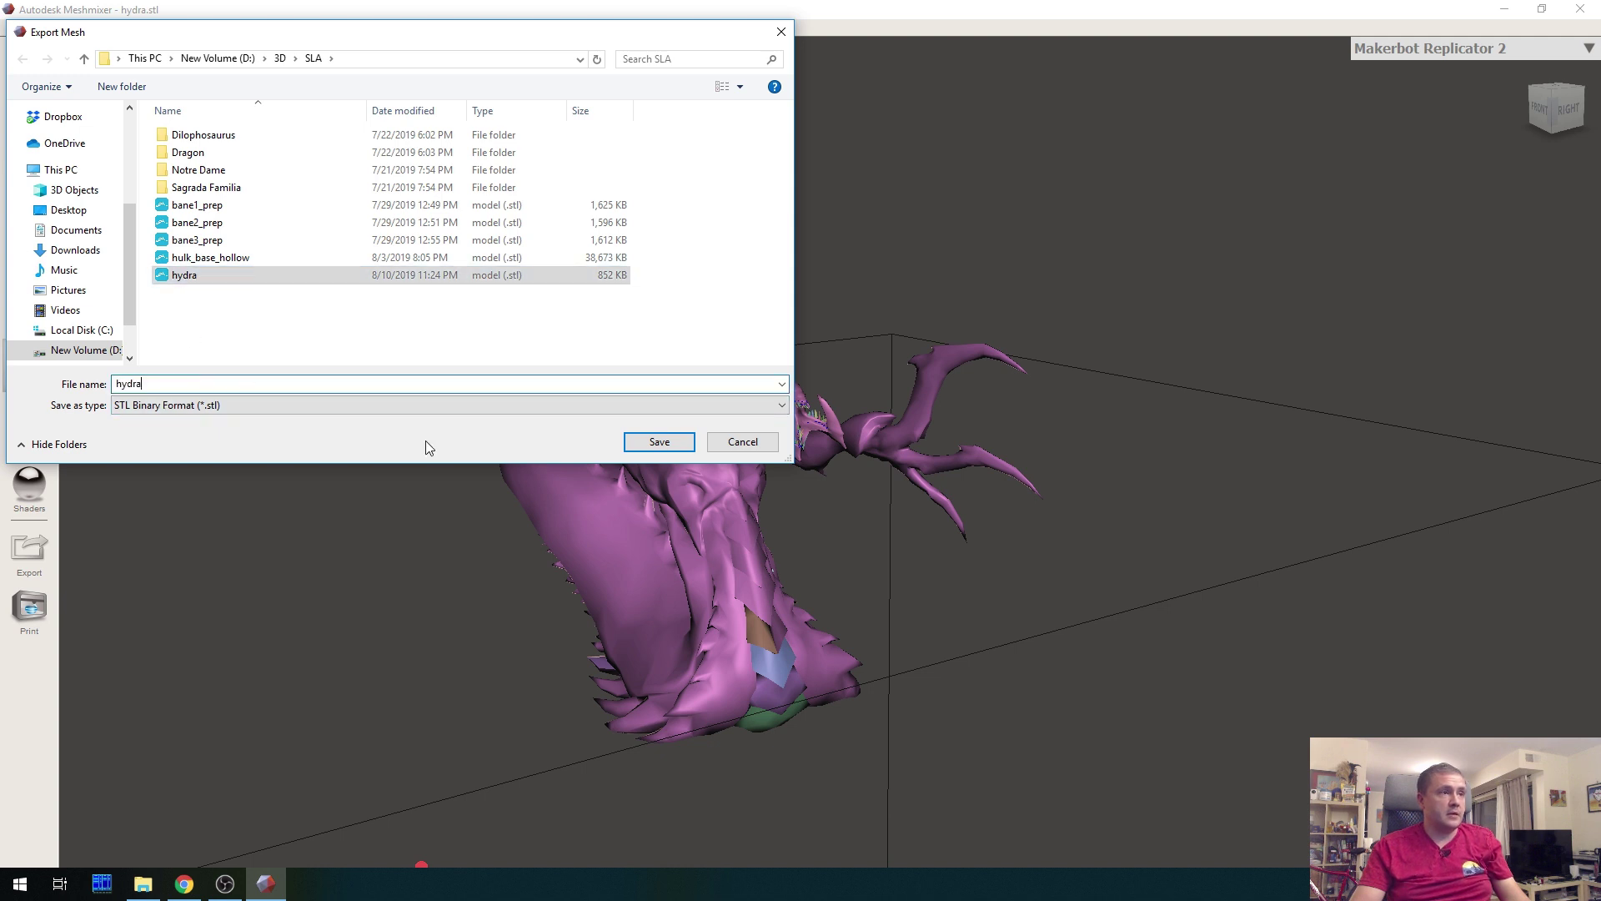
type("_prepared_meshmixer")
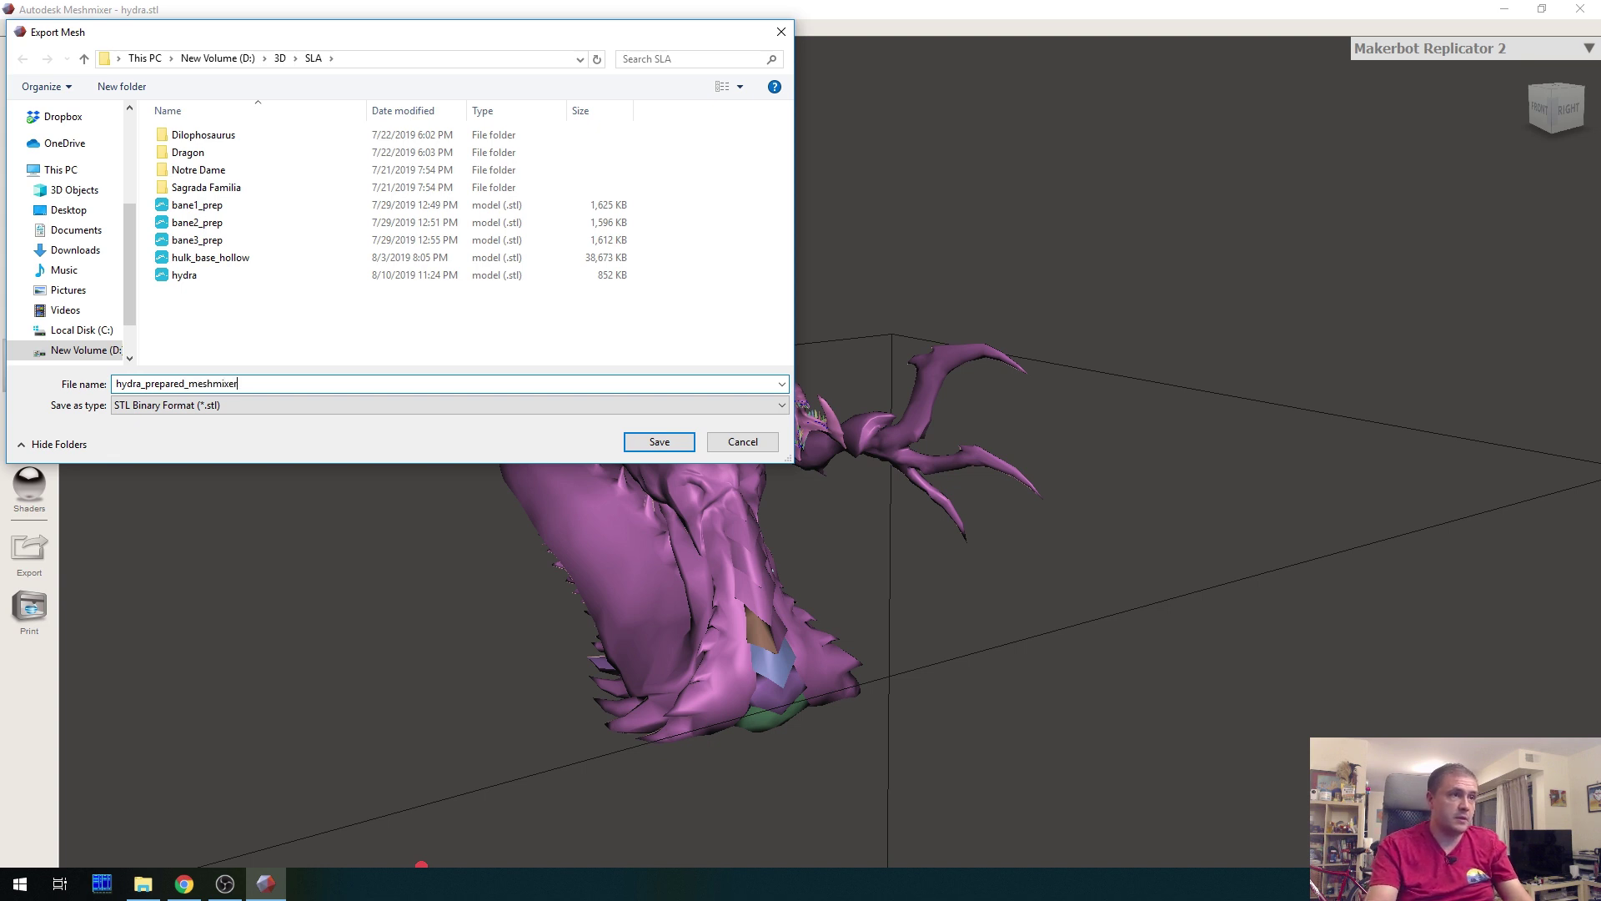
key("Return")
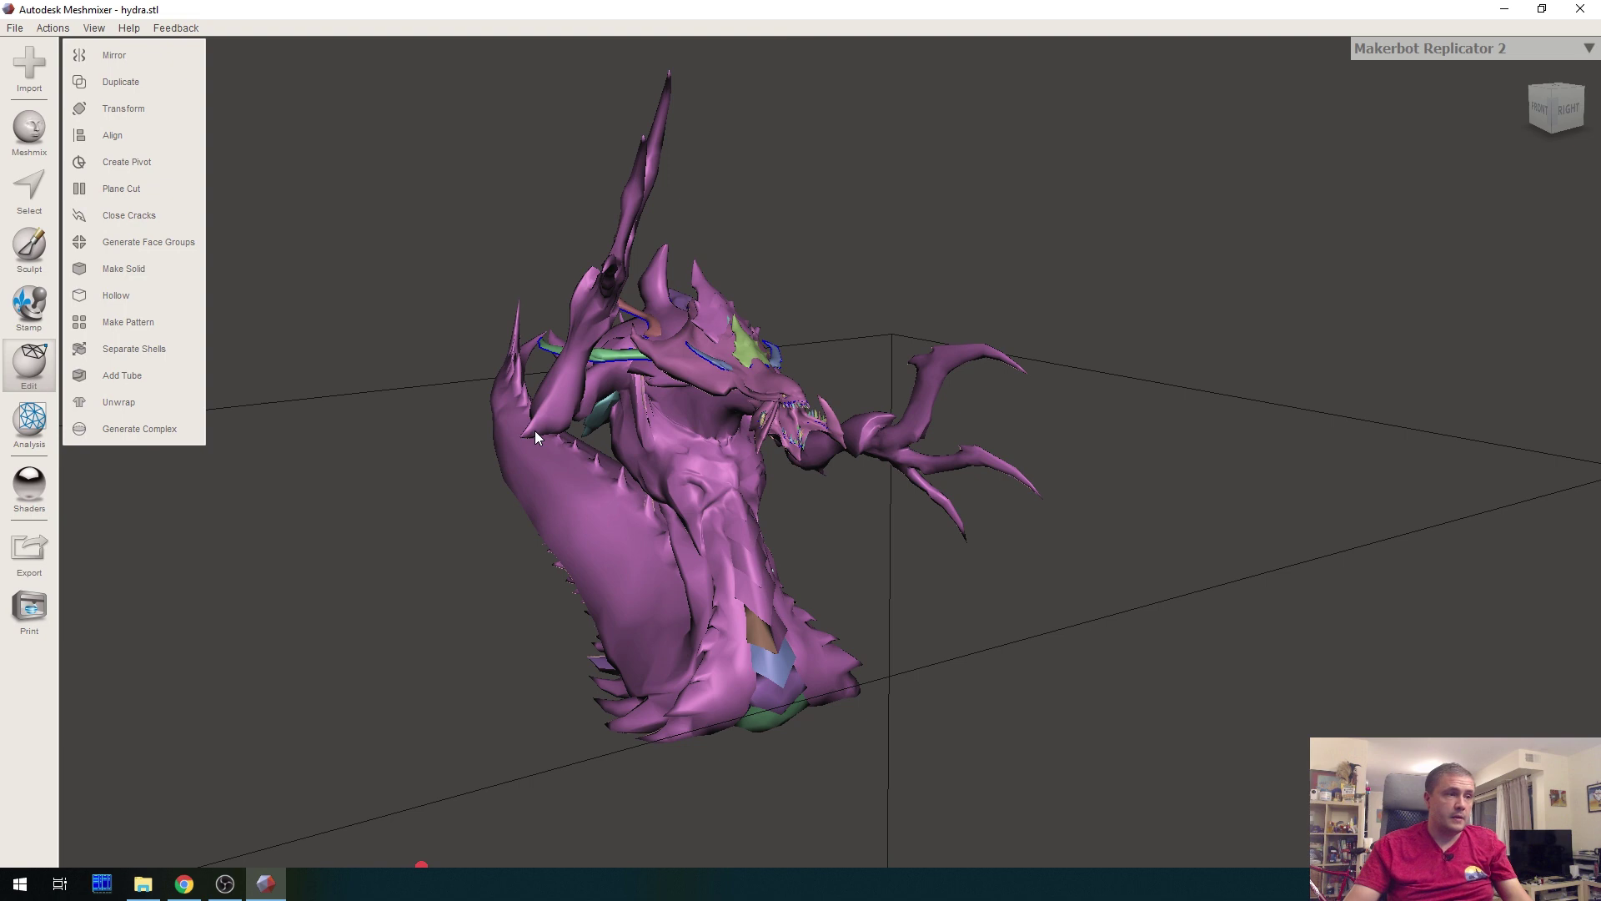
Switch to Chrome, close the weather page and open the Netfabb Online Service login page
left_click(181, 885)
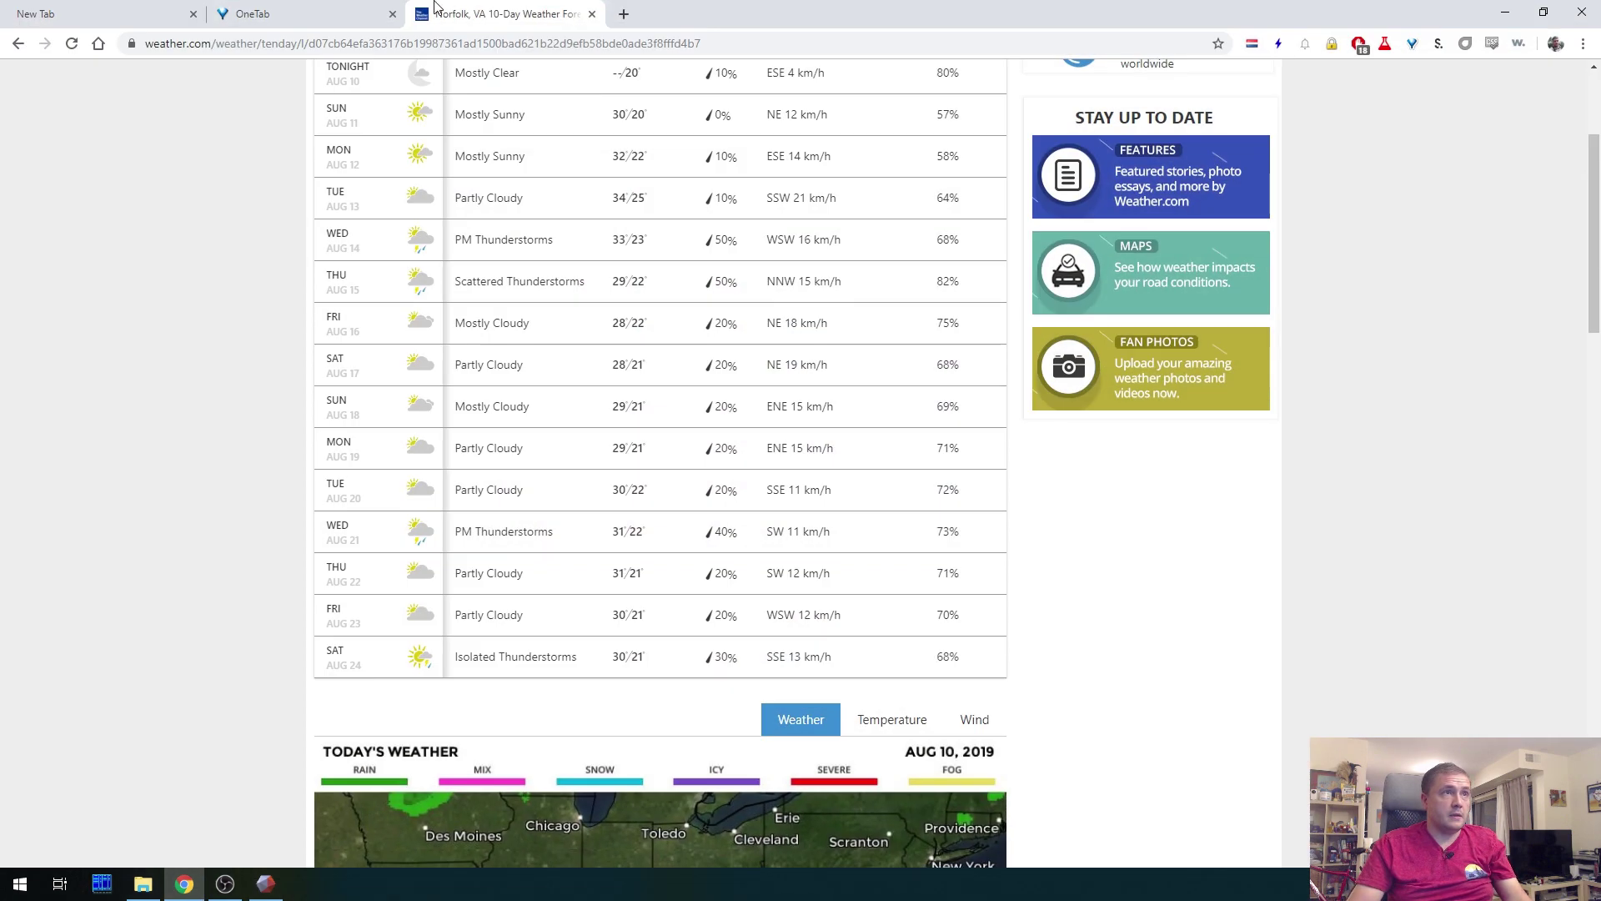
middle_click(469, 11)
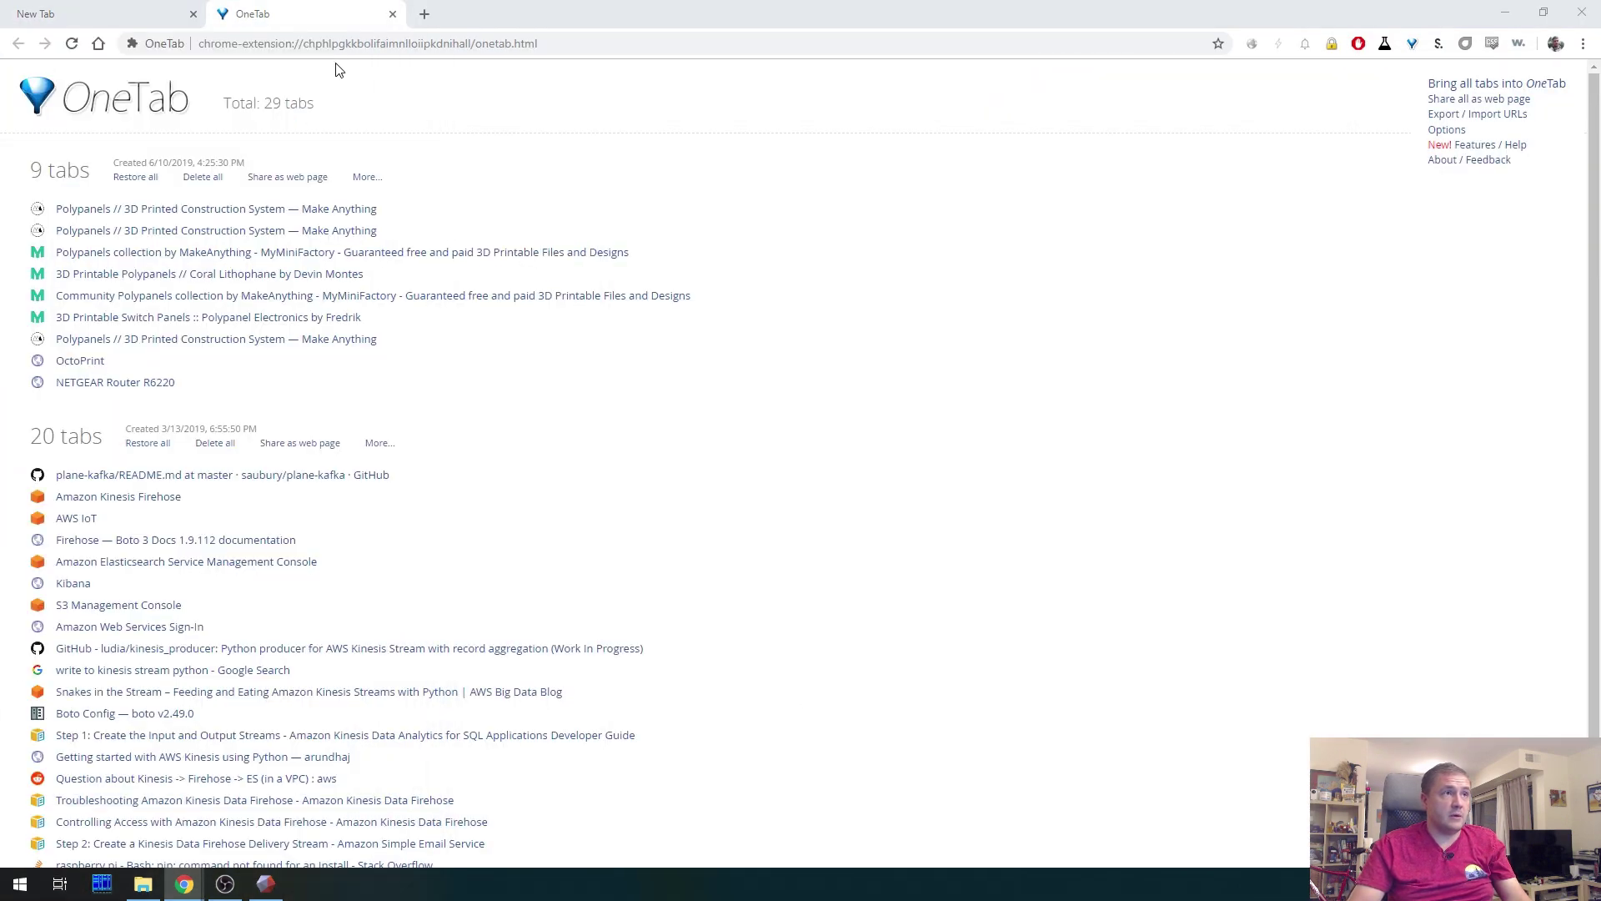
left_click(349, 43)
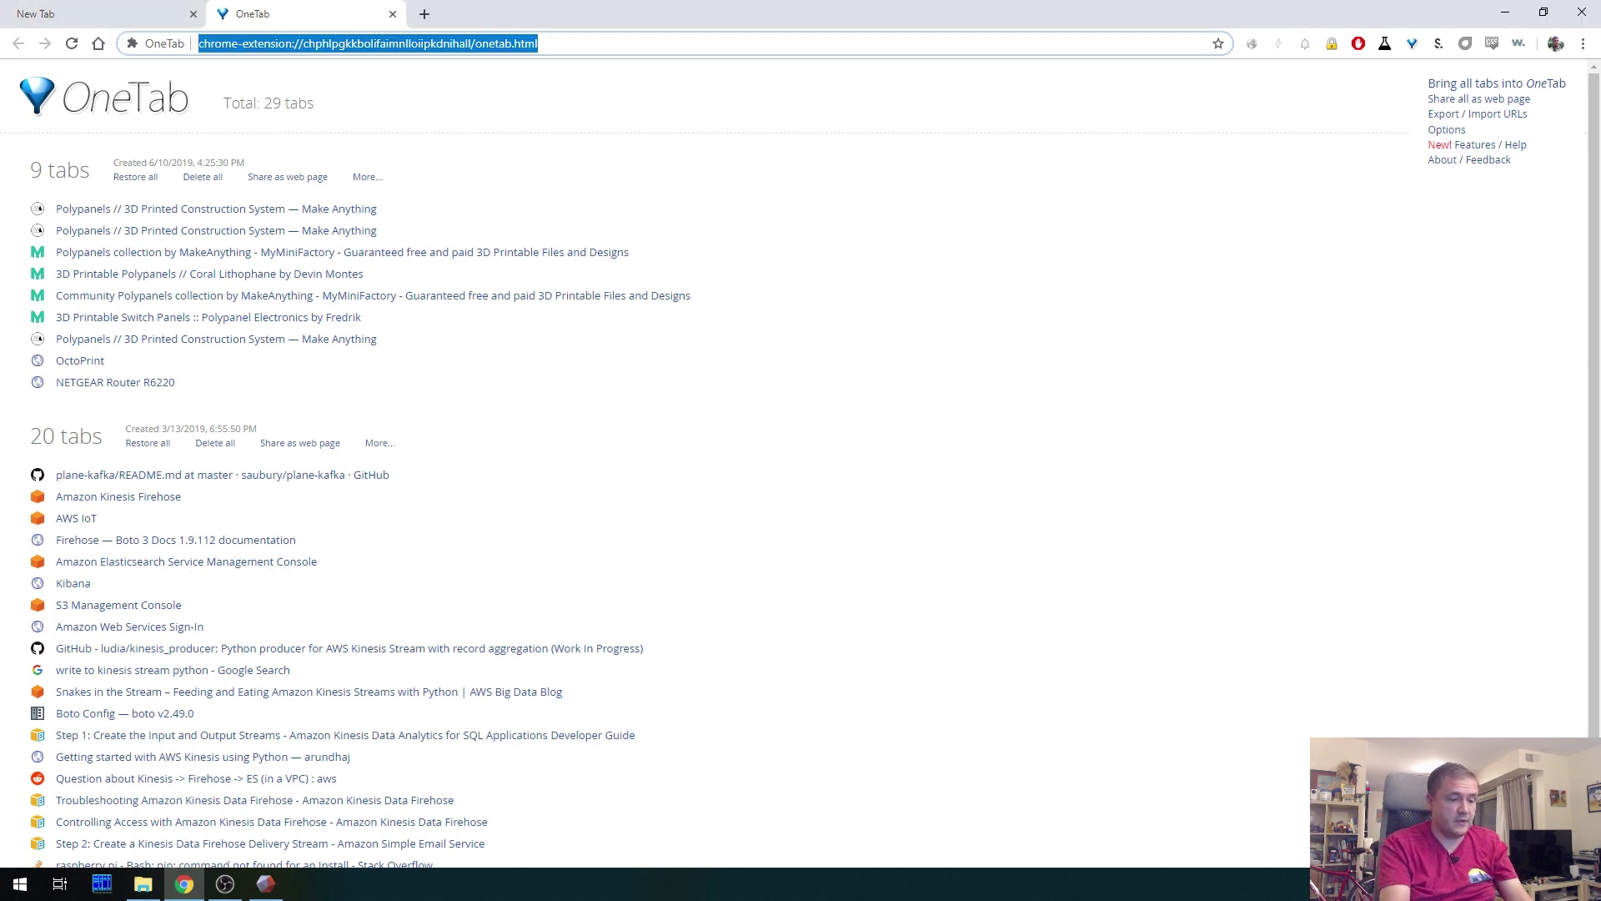
type("netfa")
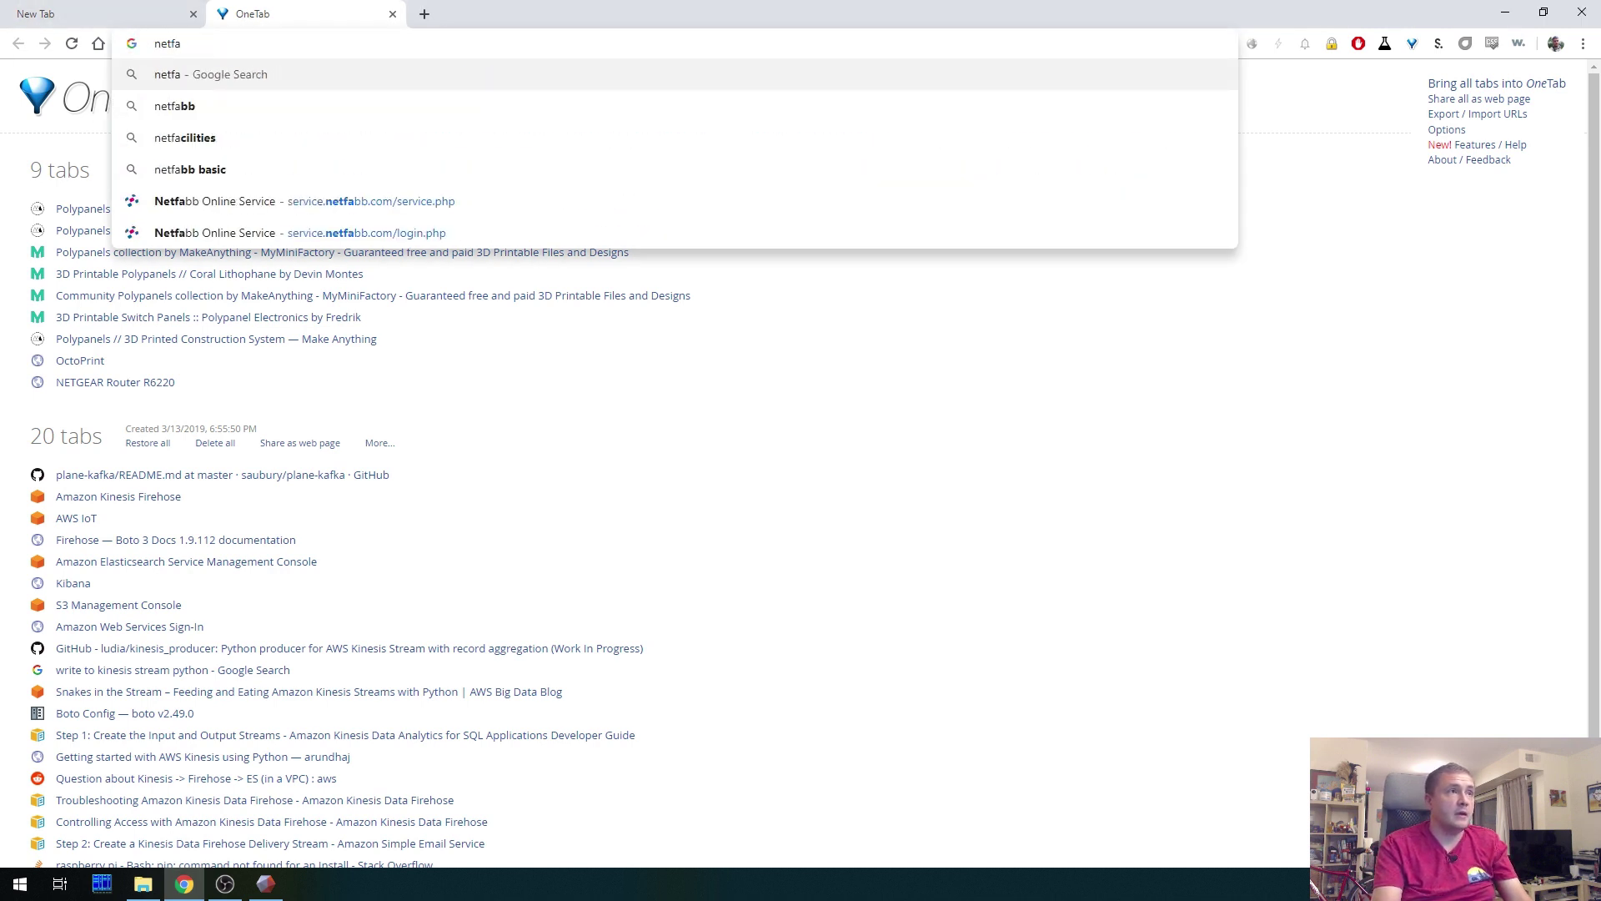
key("Down")
key("Down")
key("Down")
key("Down")
key("Return")
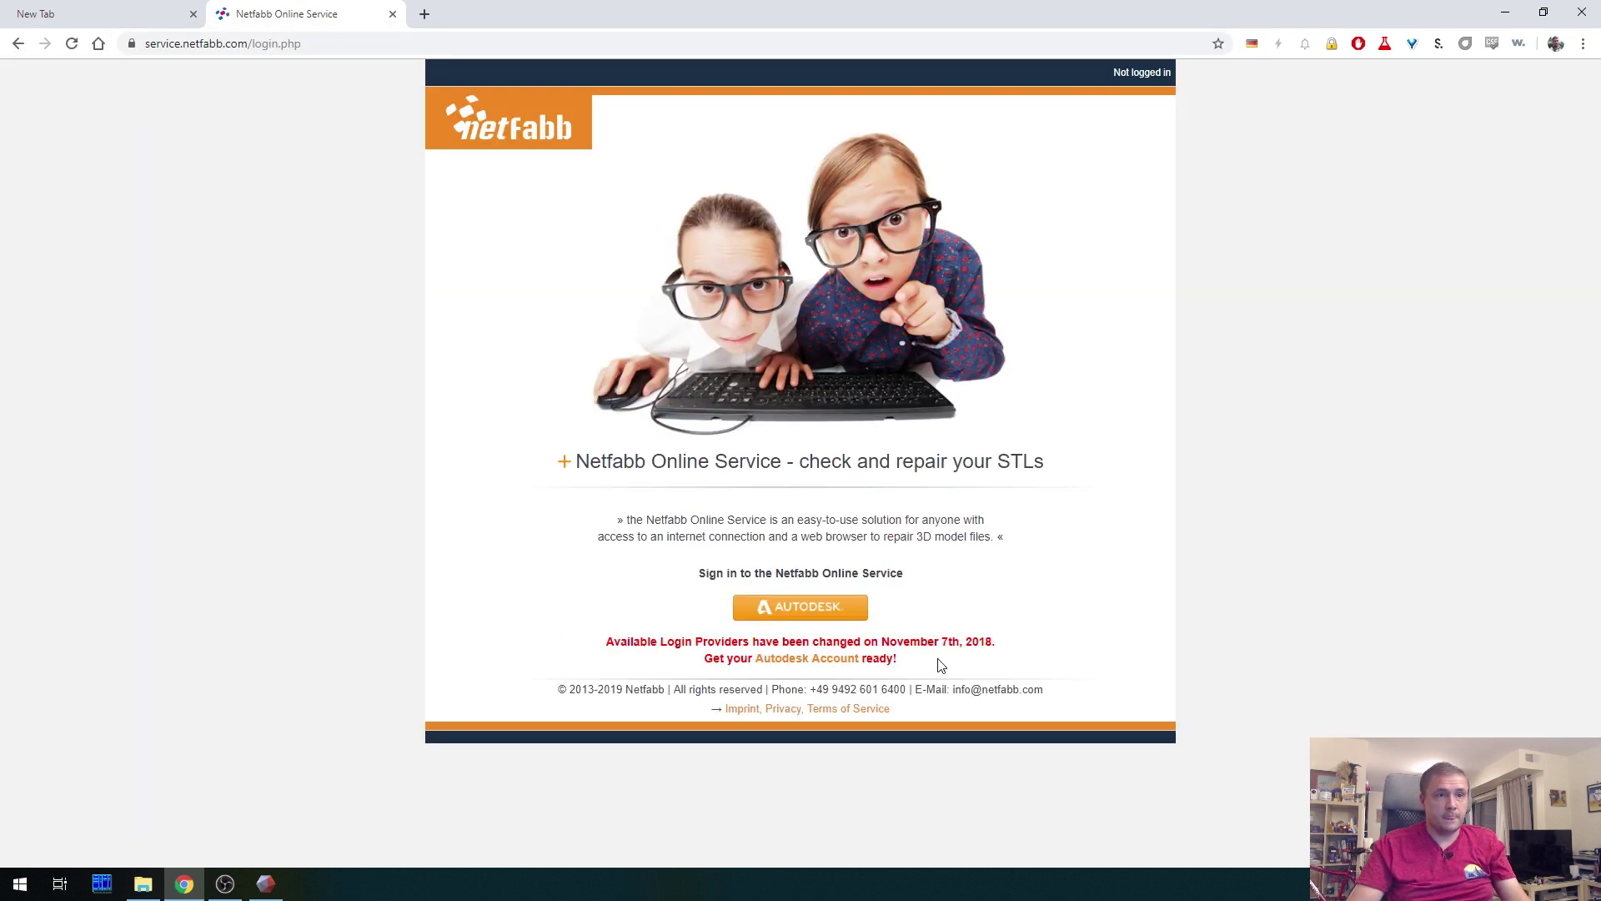
Sign in to the Netfabb Online Service with the Autodesk account and upload hydra.stl for repair
left_click(832, 607)
left_click(807, 266)
left_click(805, 323)
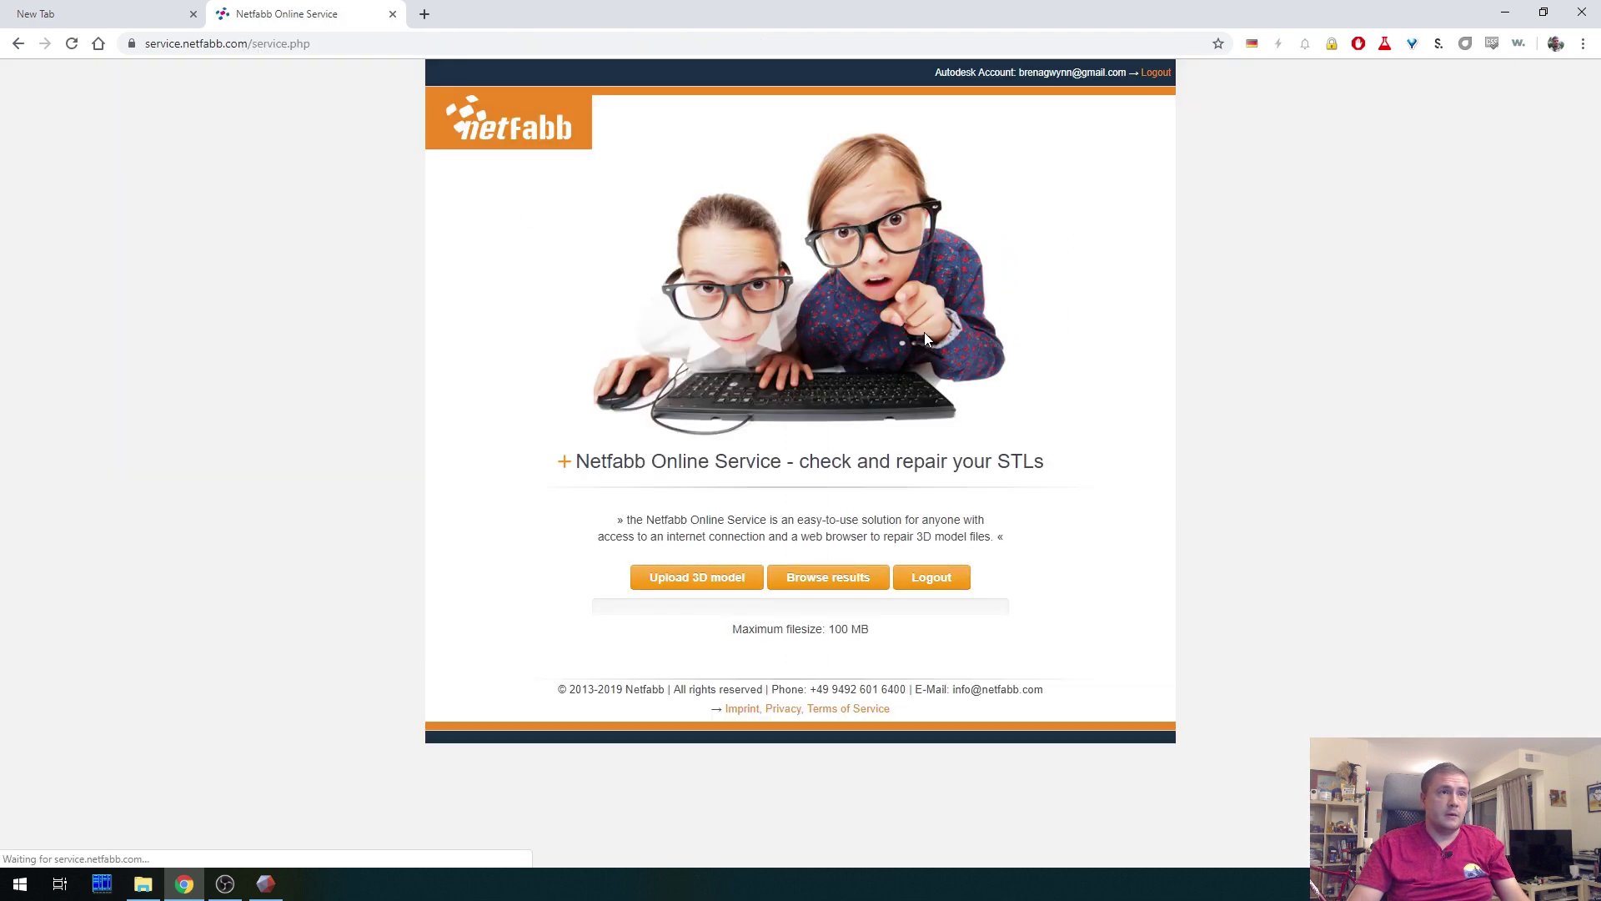
left_click(680, 581)
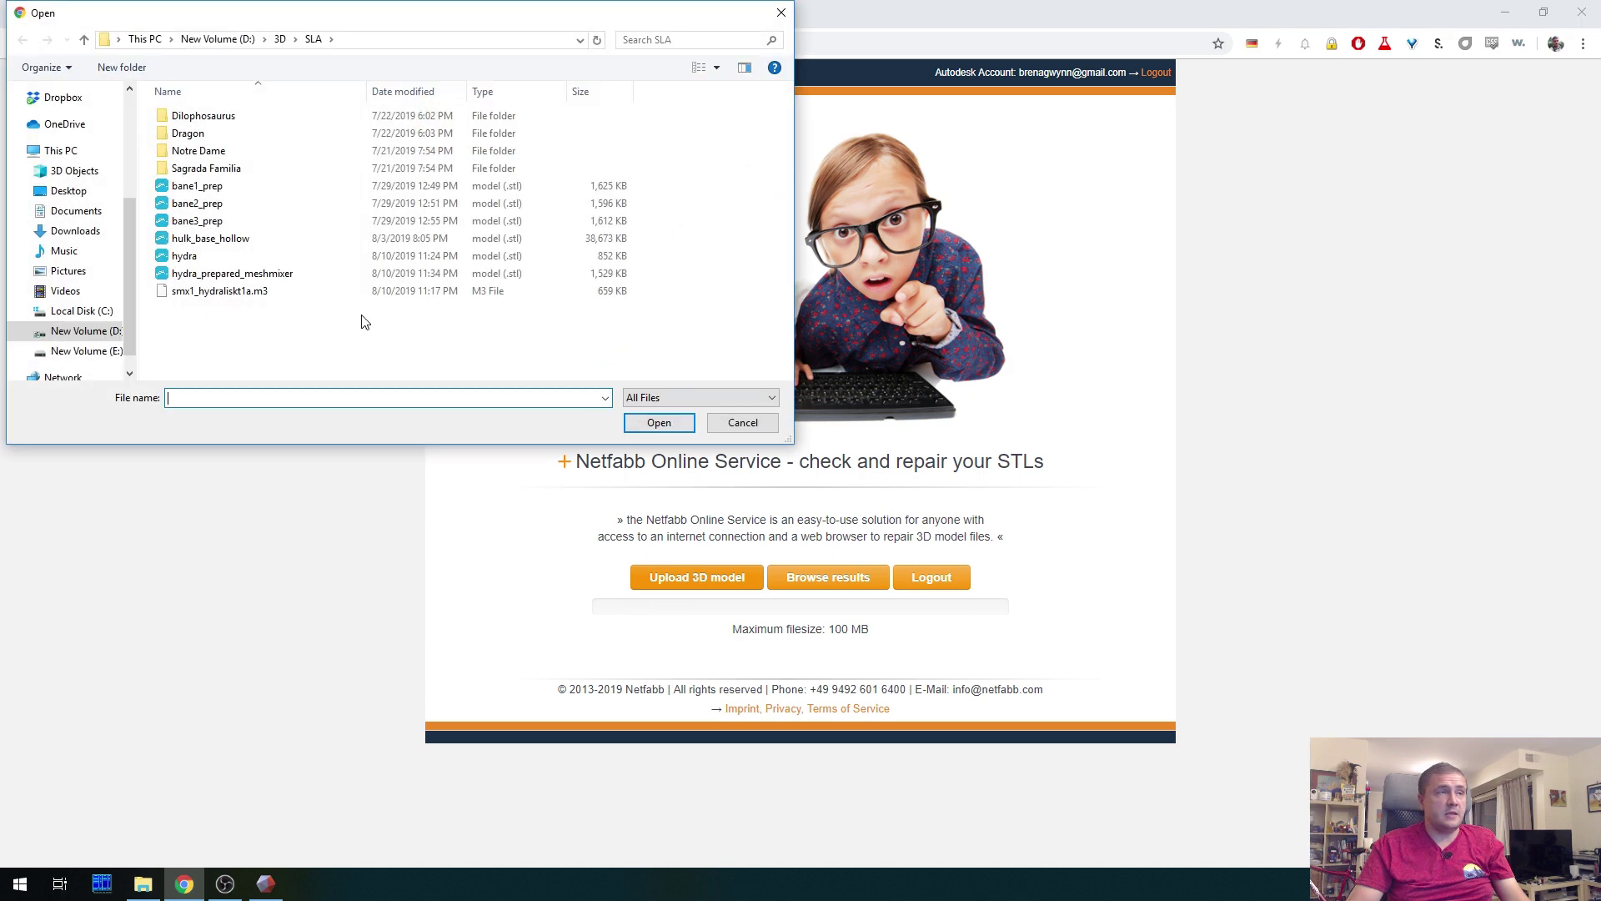
double_click(184, 256)
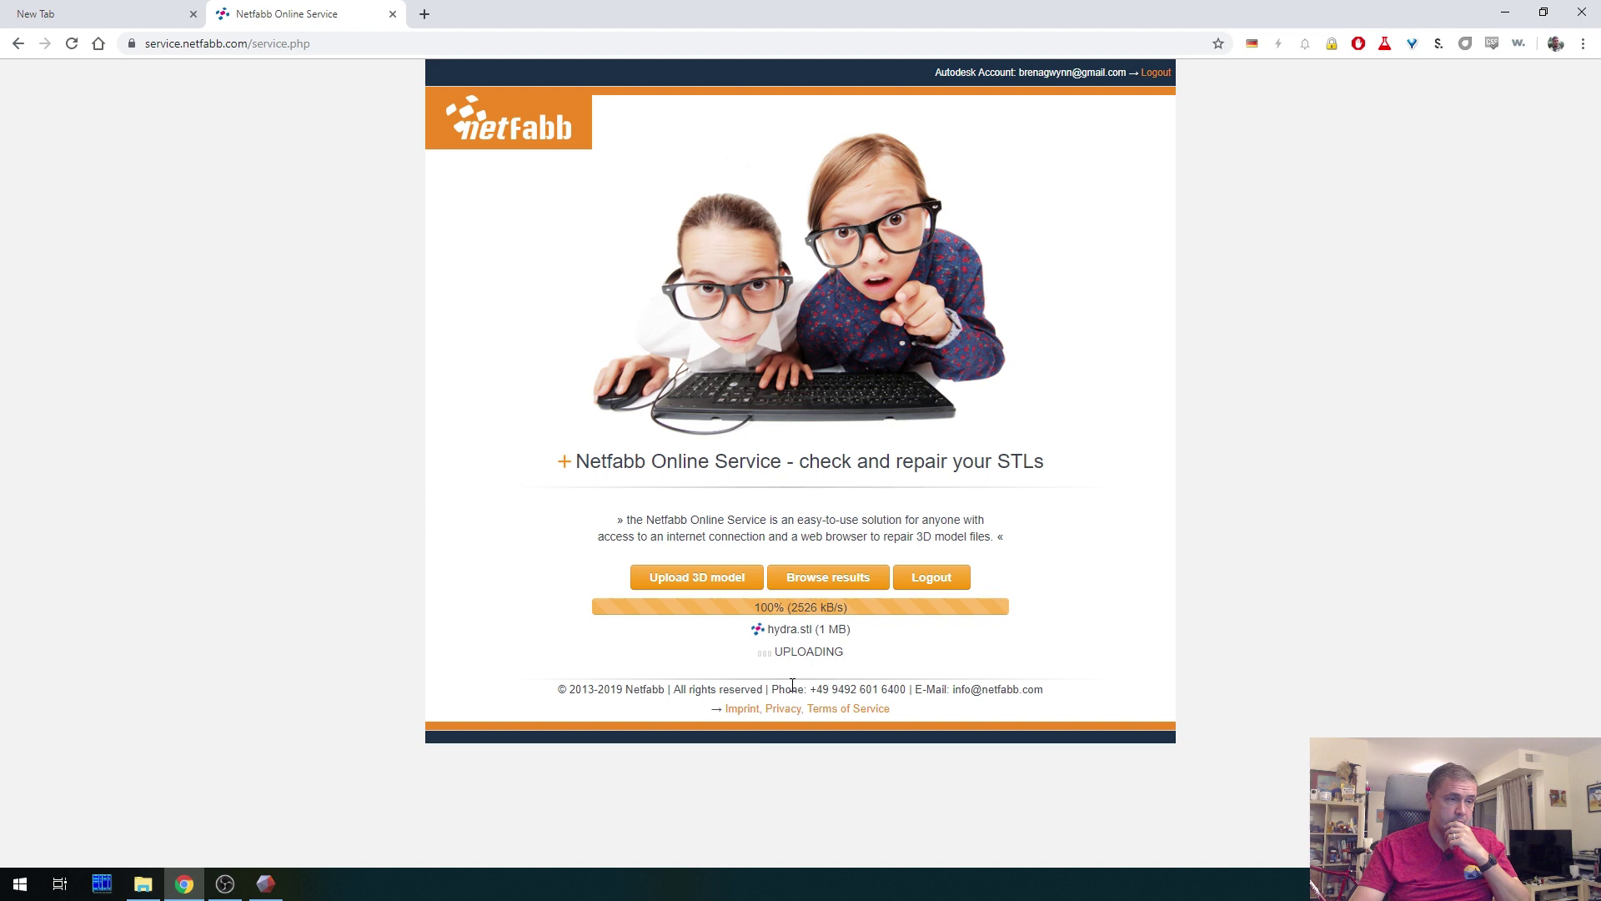
Switch to Meshmixer and exit it without saving the document
left_click(267, 894)
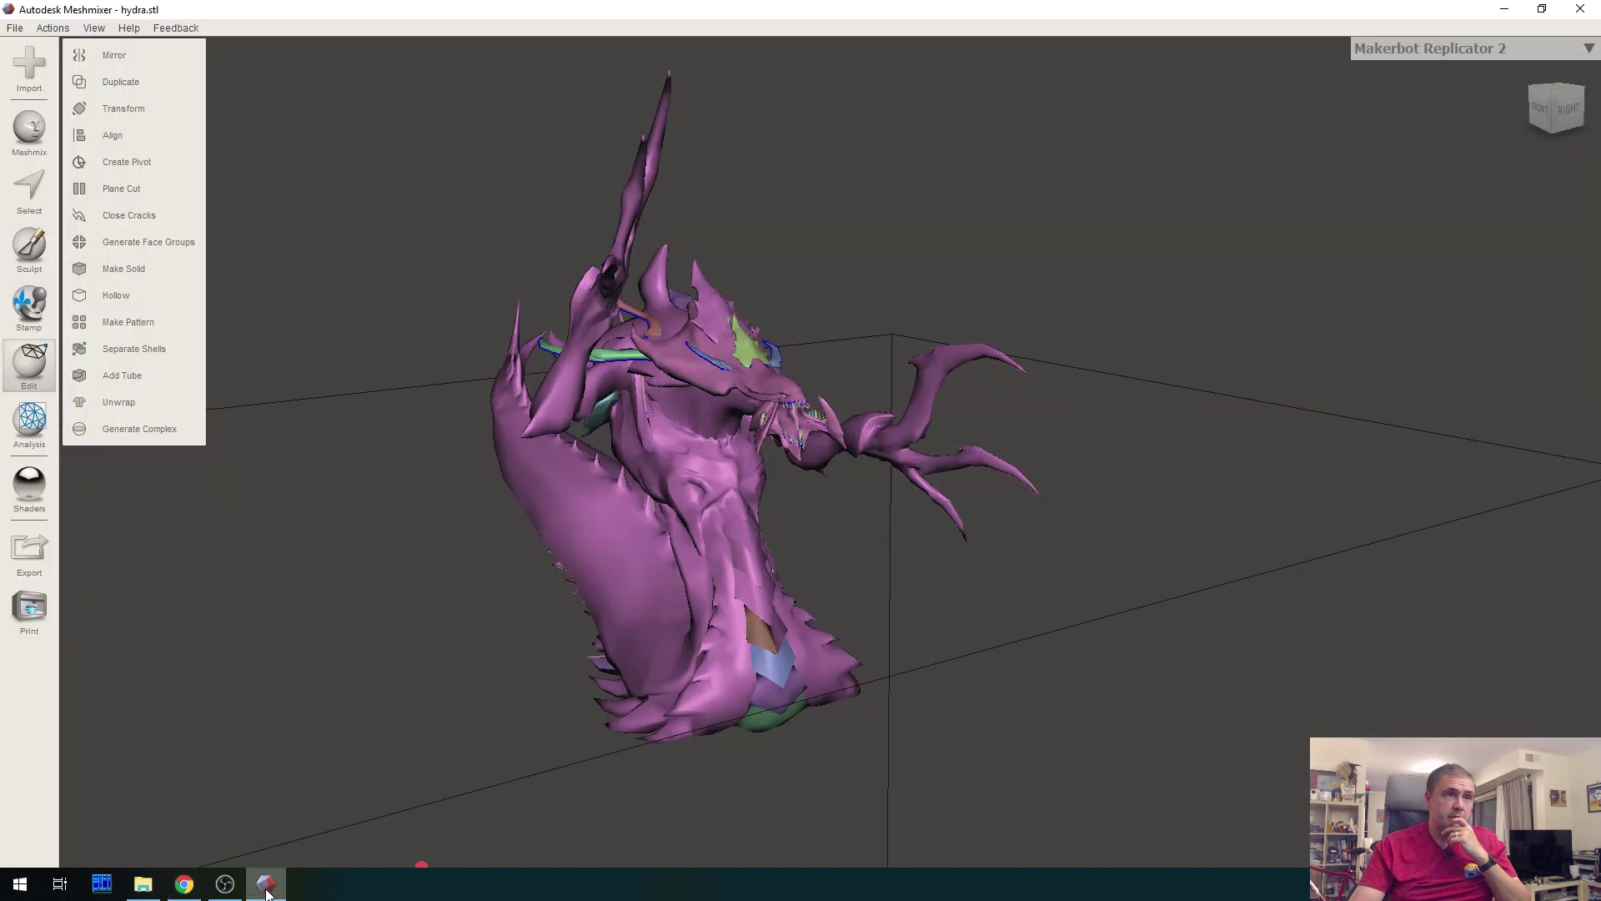
left_click(1580, 8)
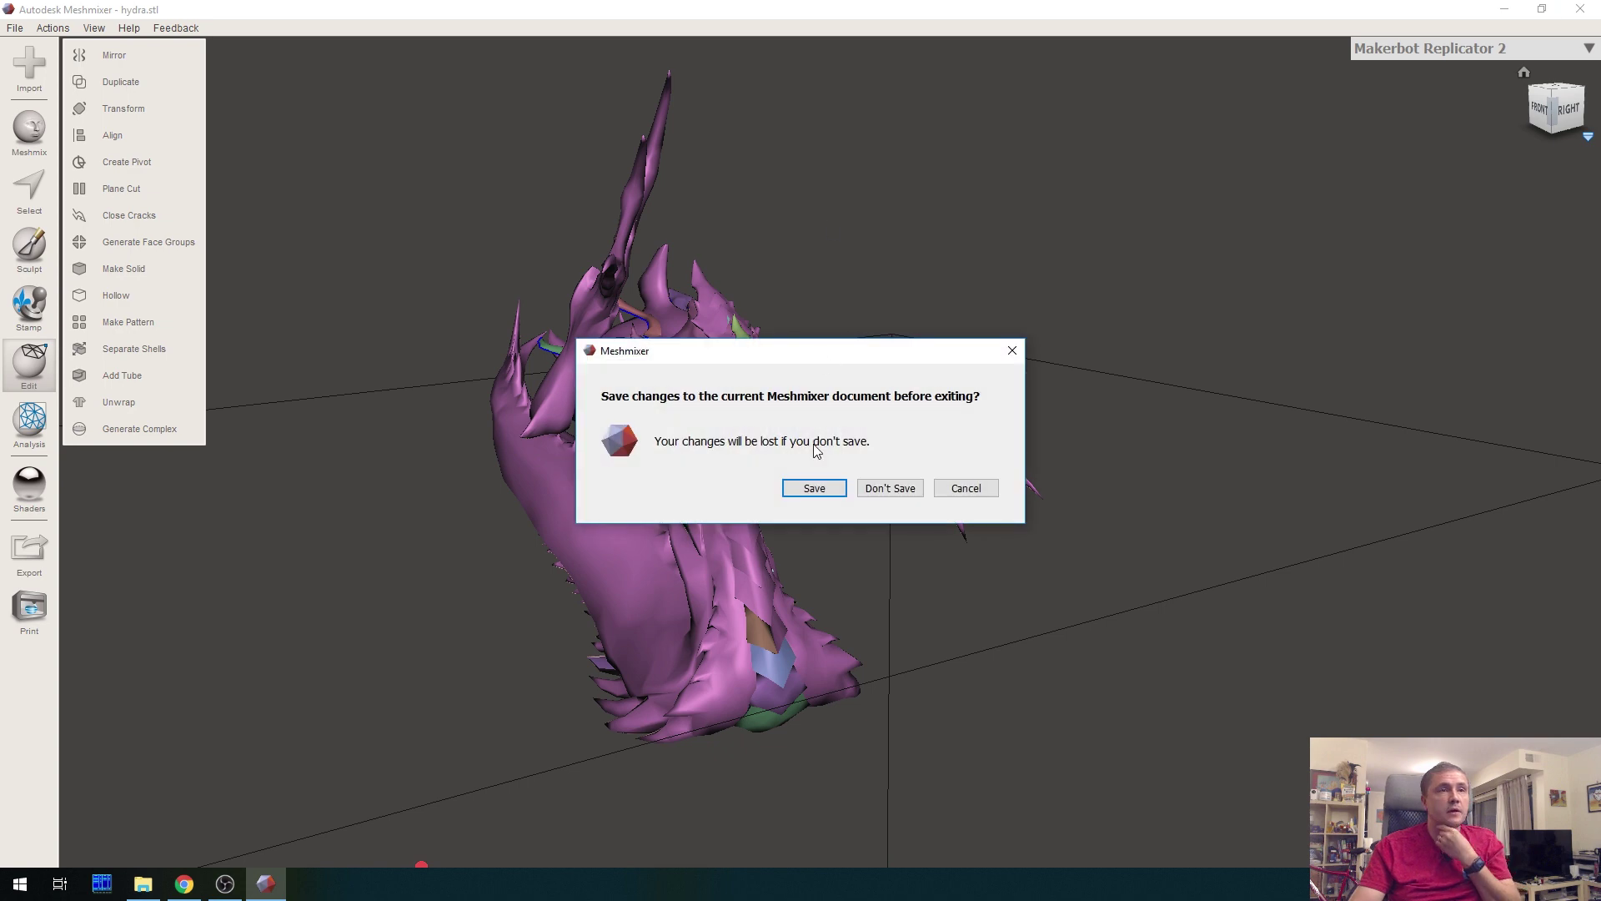
left_click(888, 488)
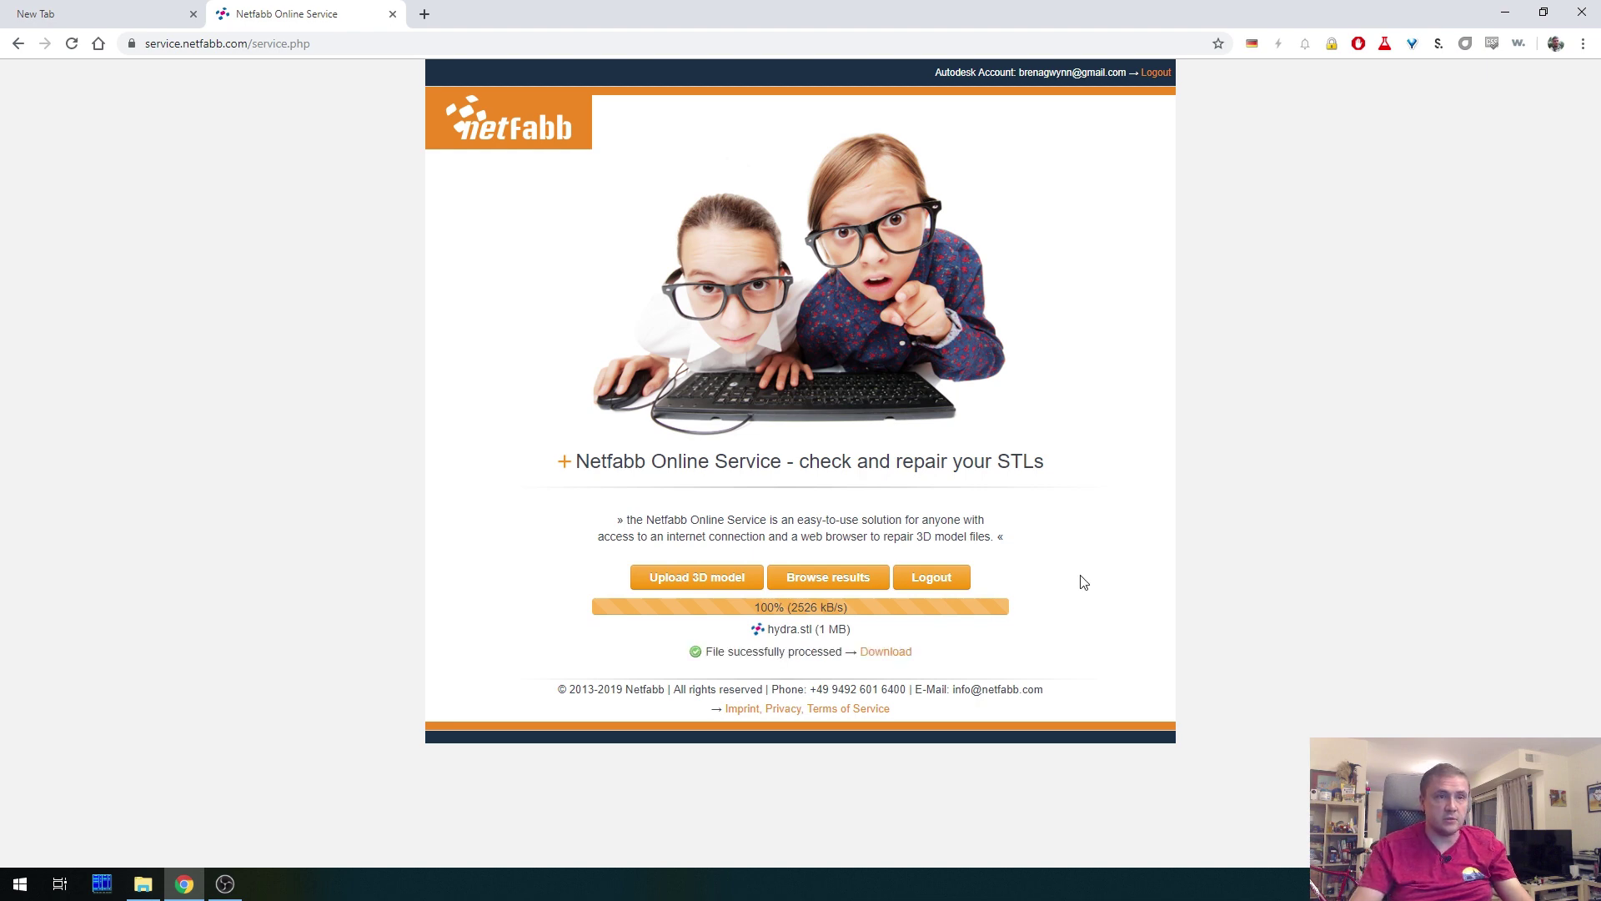
Download the repaired hydra file from the Netfabb service
key("super")
key("super")
left_click(890, 653)
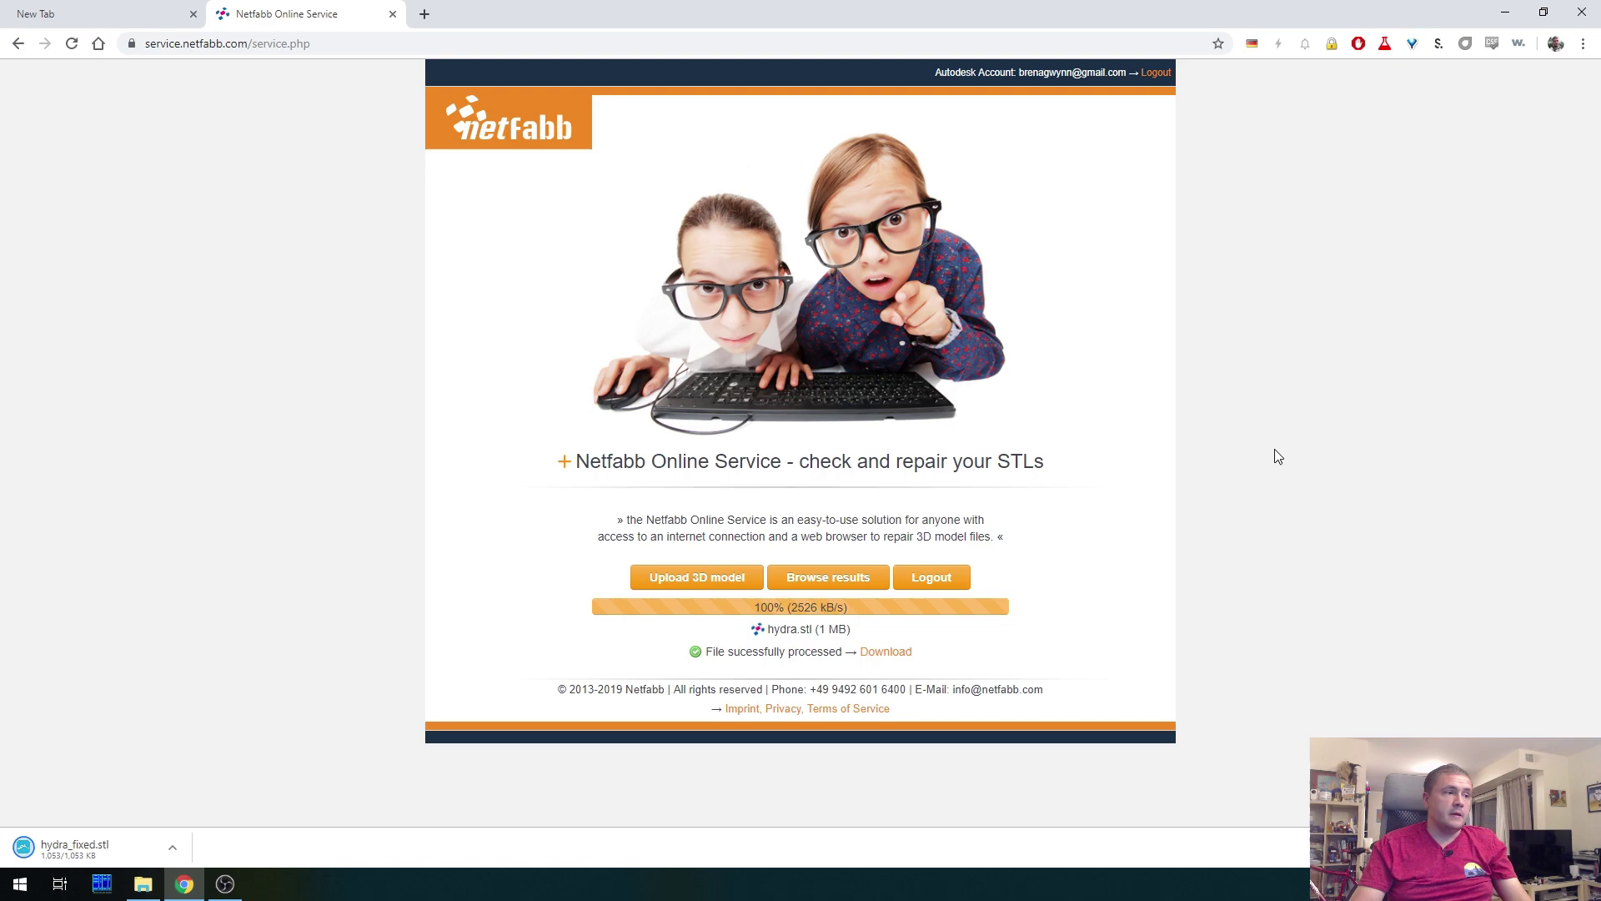
Minimize the browser, launch Meshmixer from the desktop and maximize its window
left_click(1505, 12)
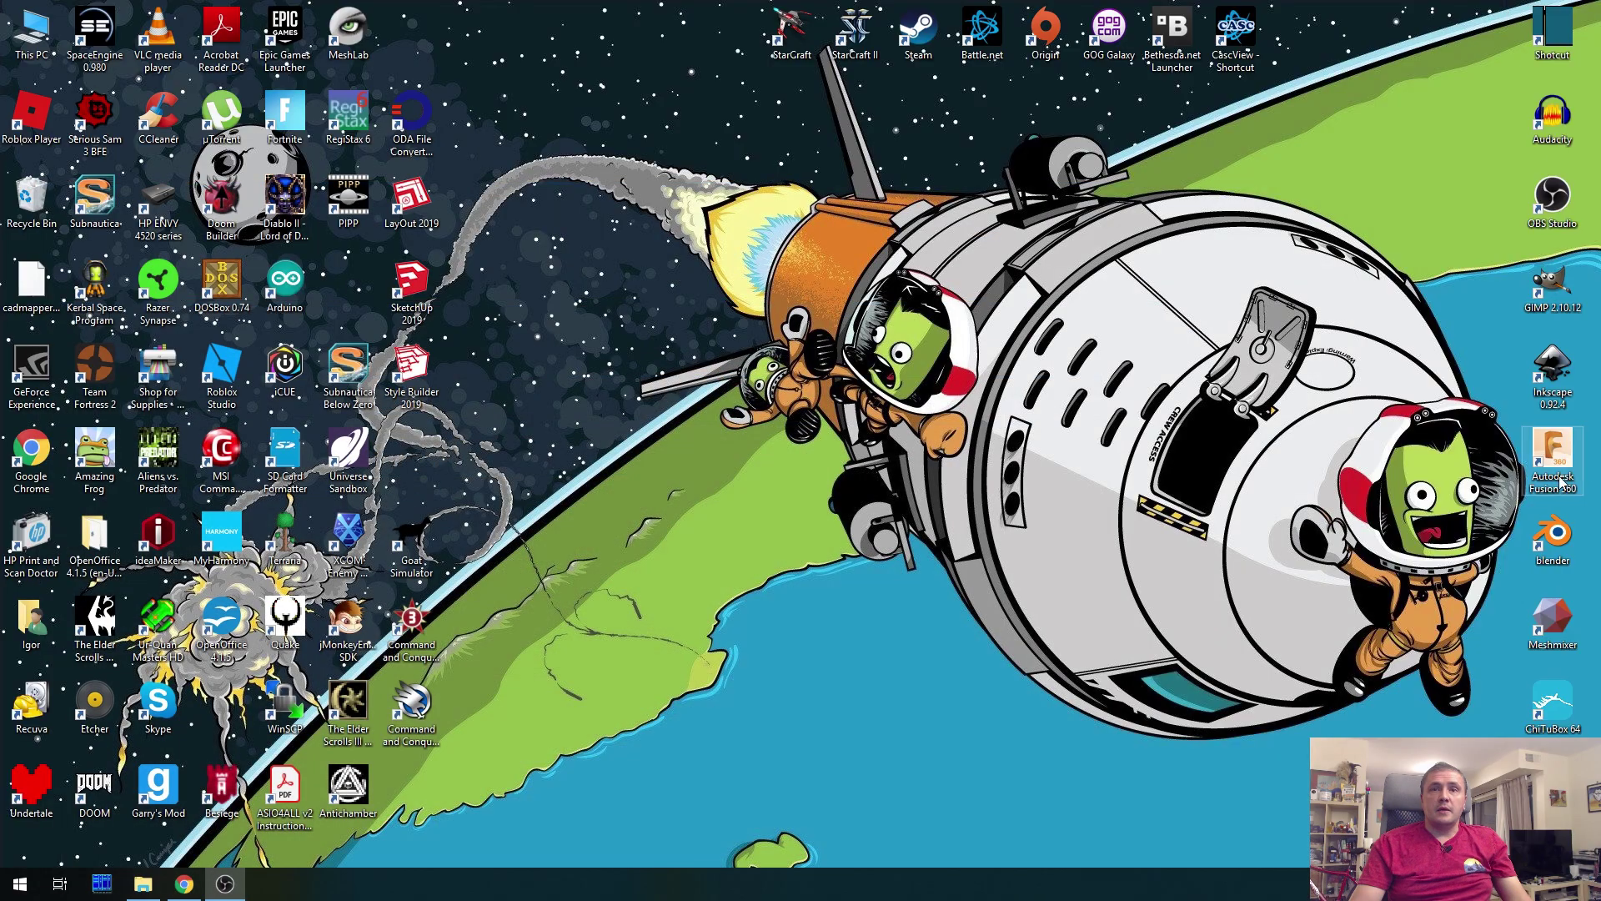
double_click(1550, 613)
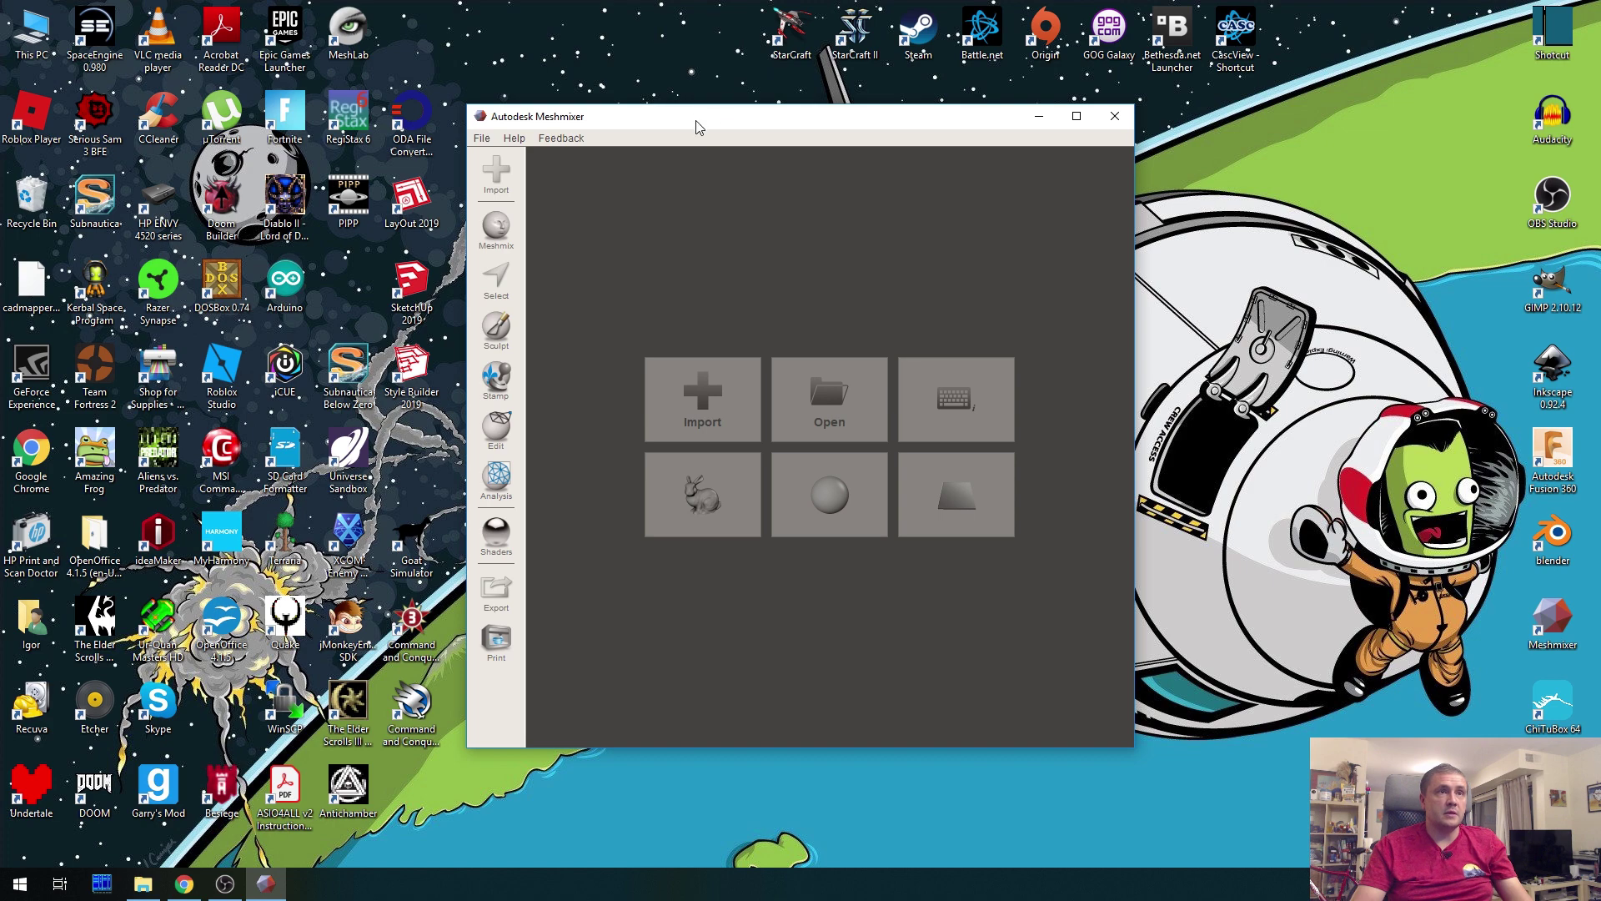
double_click(699, 127)
Locate the downloaded hydra_fixed.stl through Chrome, load it into Meshmixer and dismiss the open file selection dialog
left_click(677, 392)
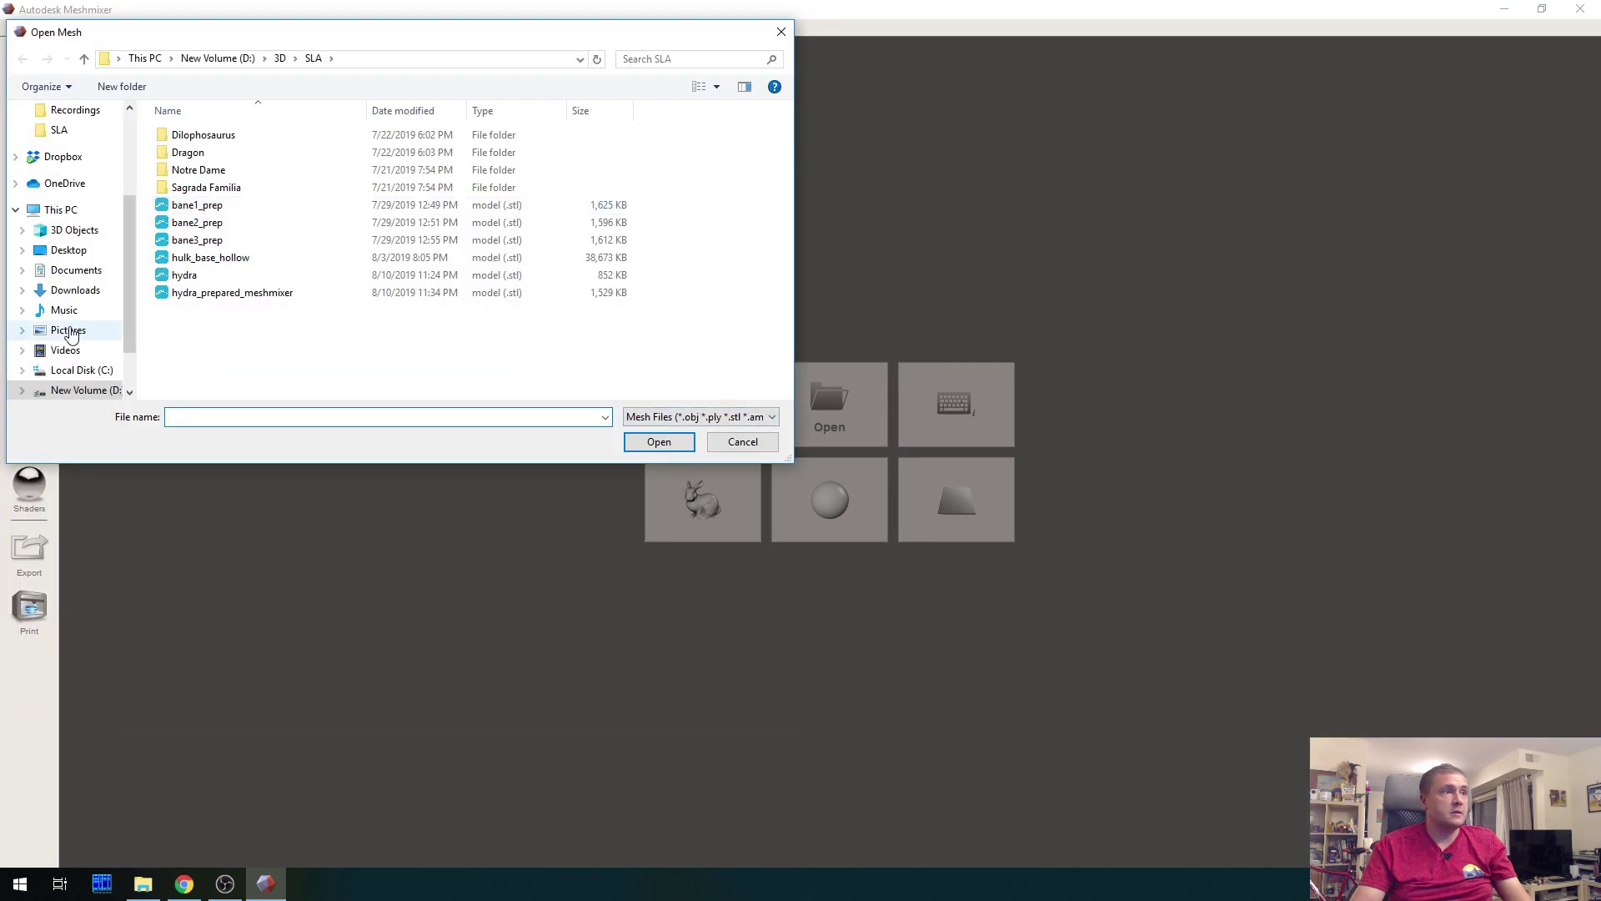
left_click(180, 887)
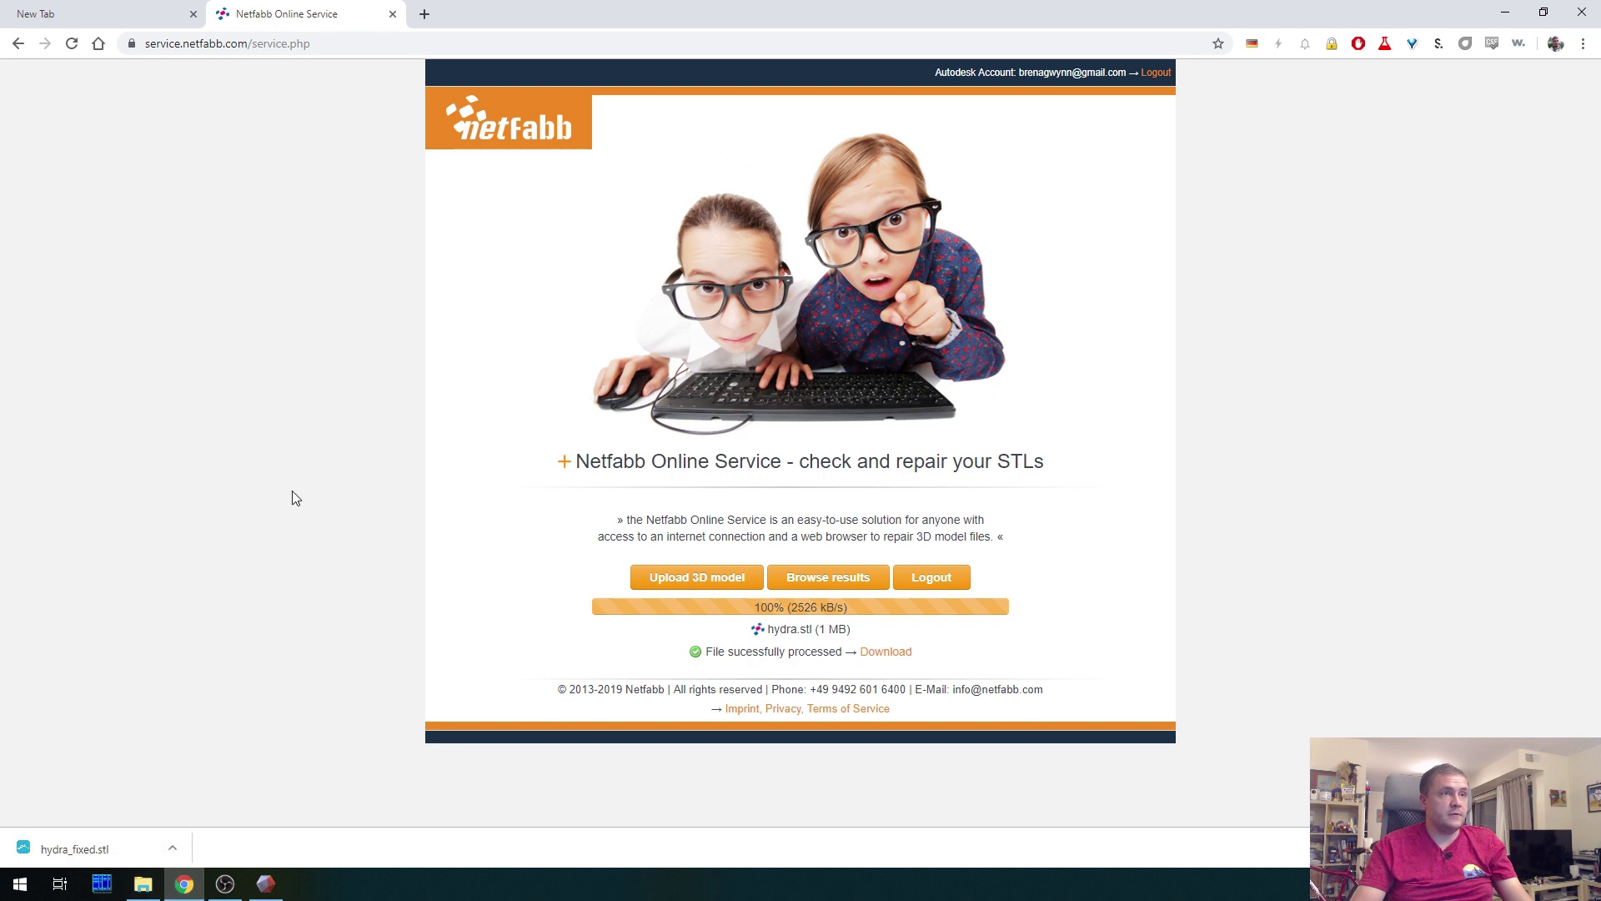
left_click(172, 847)
left_click(223, 786)
left_click_drag(561, 11, 0, 166)
left_click_drag(572, 599, 173, 673)
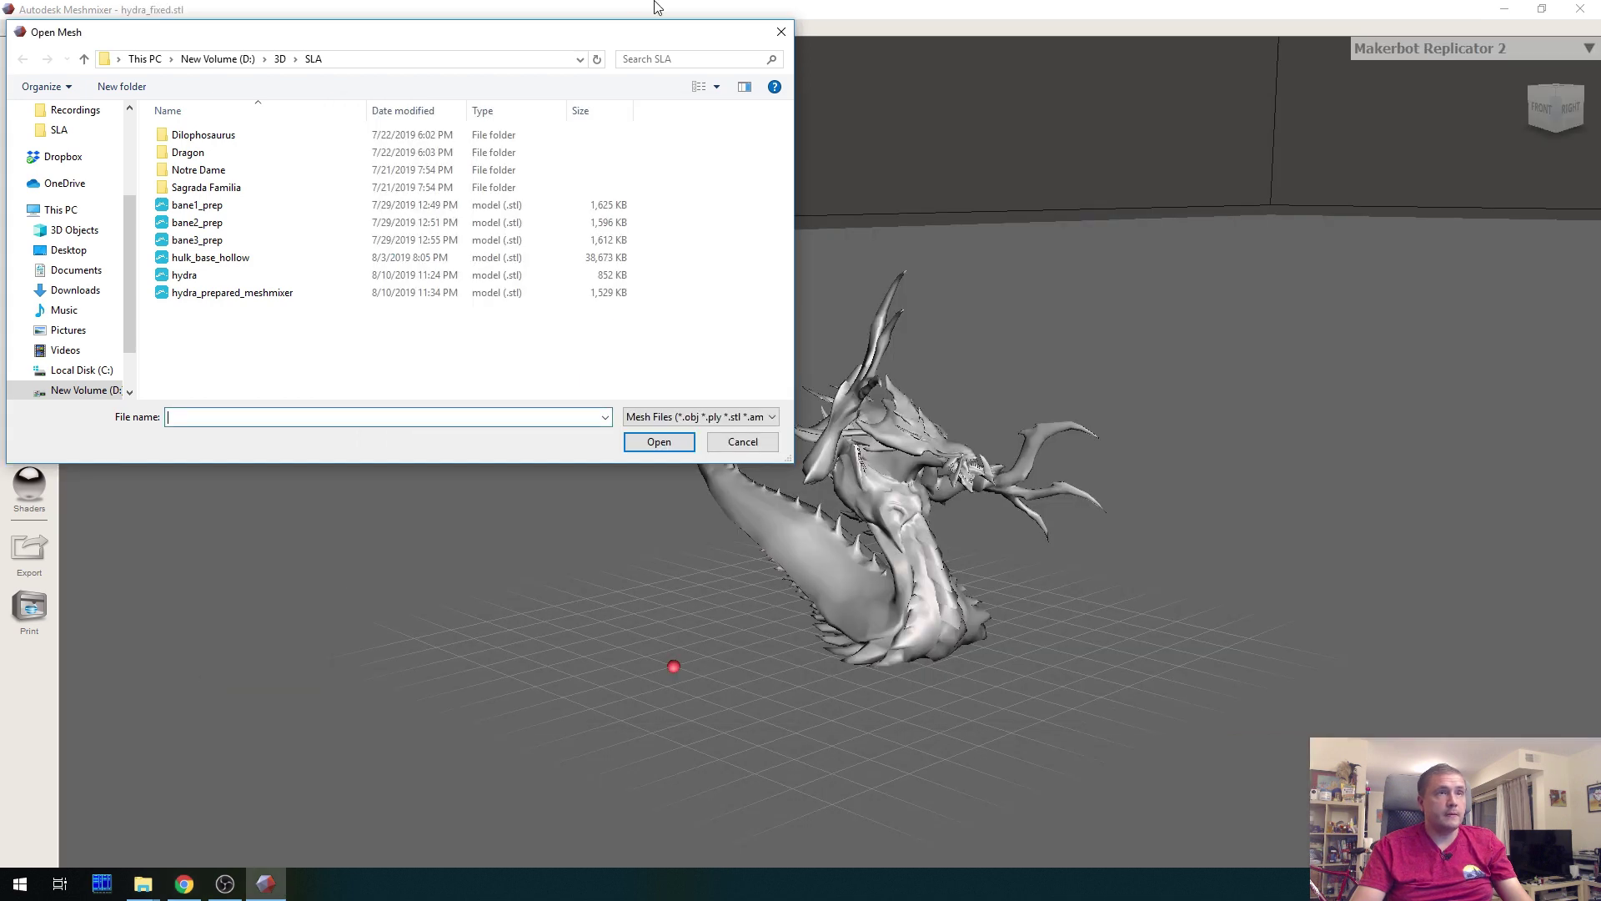
left_click(781, 31)
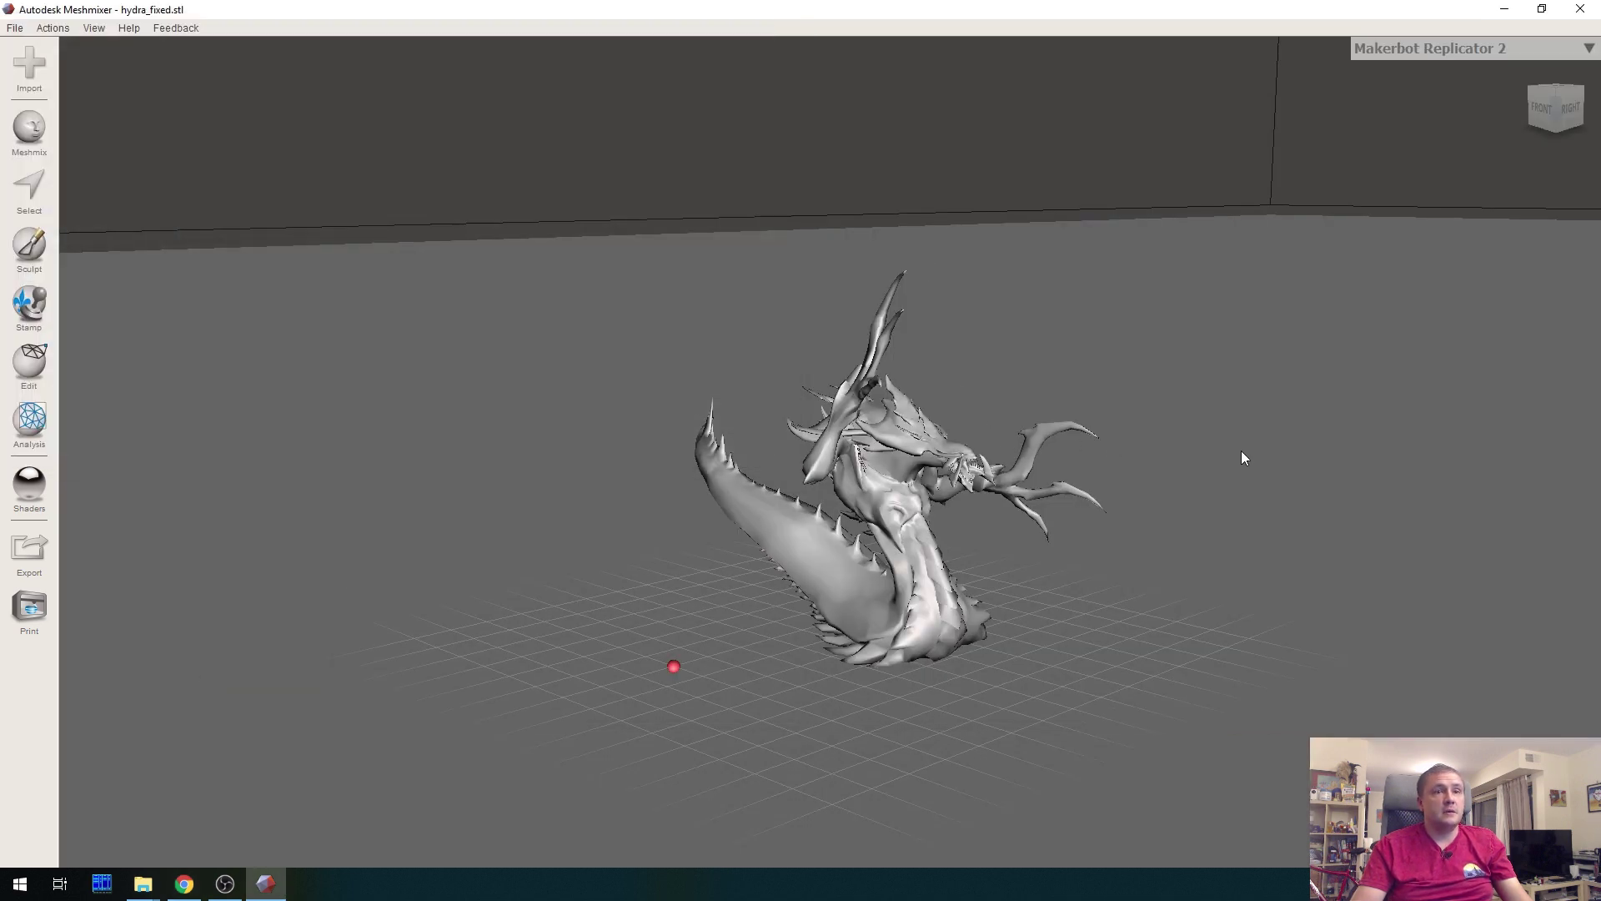
Examine the repaired hydralisk's head, jaws, neck and claws from several angles for remaining mesh defects
right_click_drag(1268, 421, 947, 459)
scroll(946, 460, "up", 10)
right_click_drag(410, 398, 537, 350)
scroll(699, 400, "up", 5)
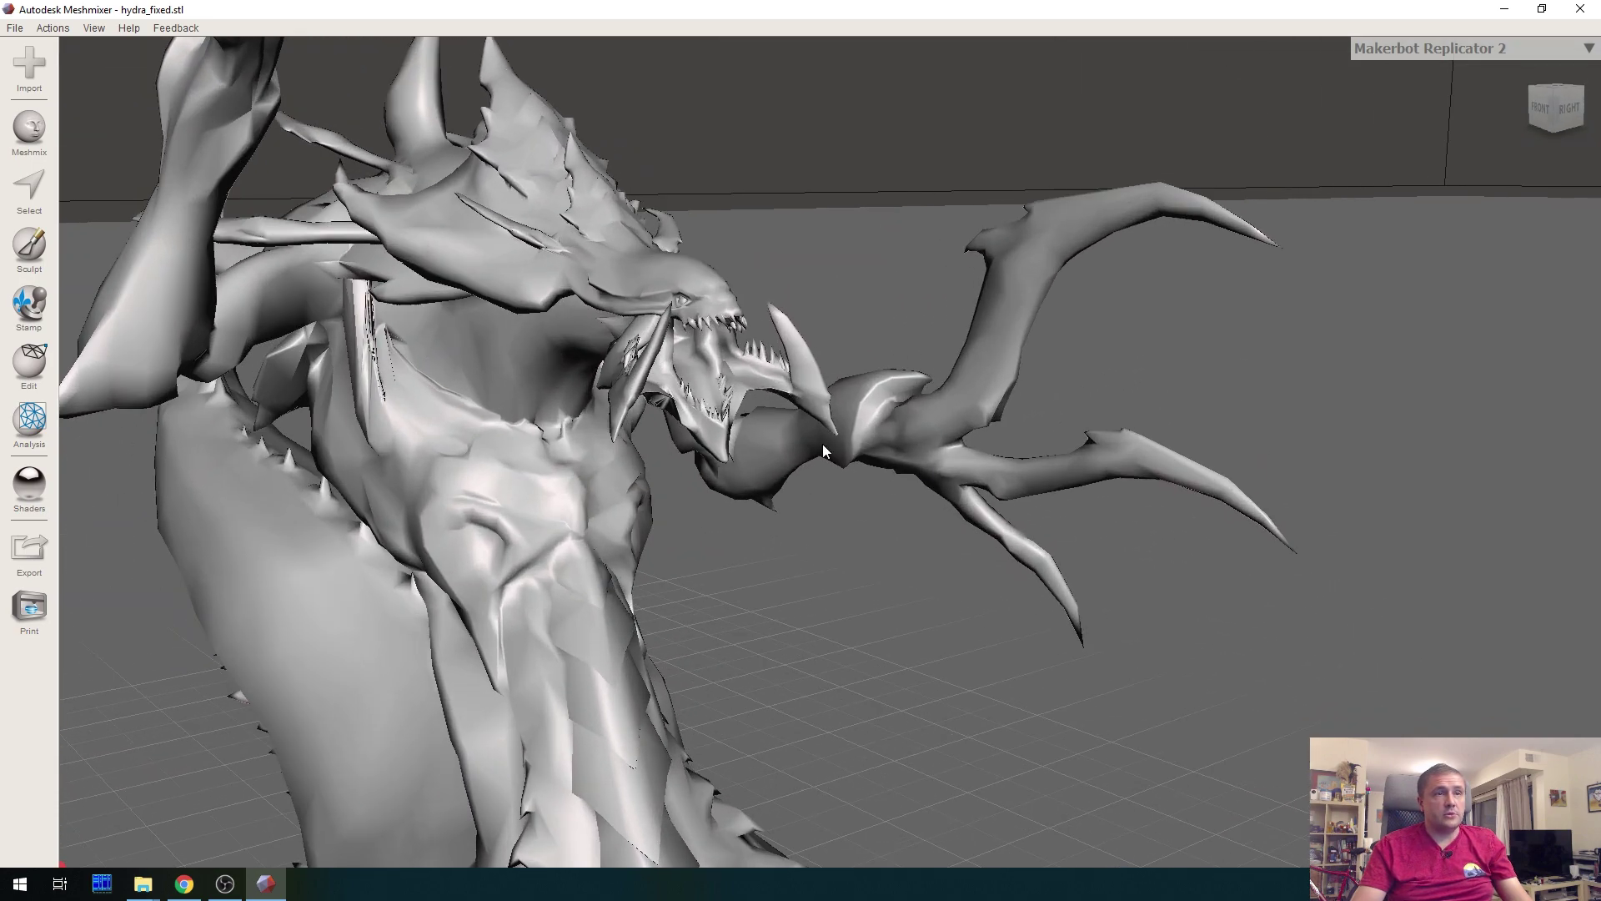
key("alt+Tab")
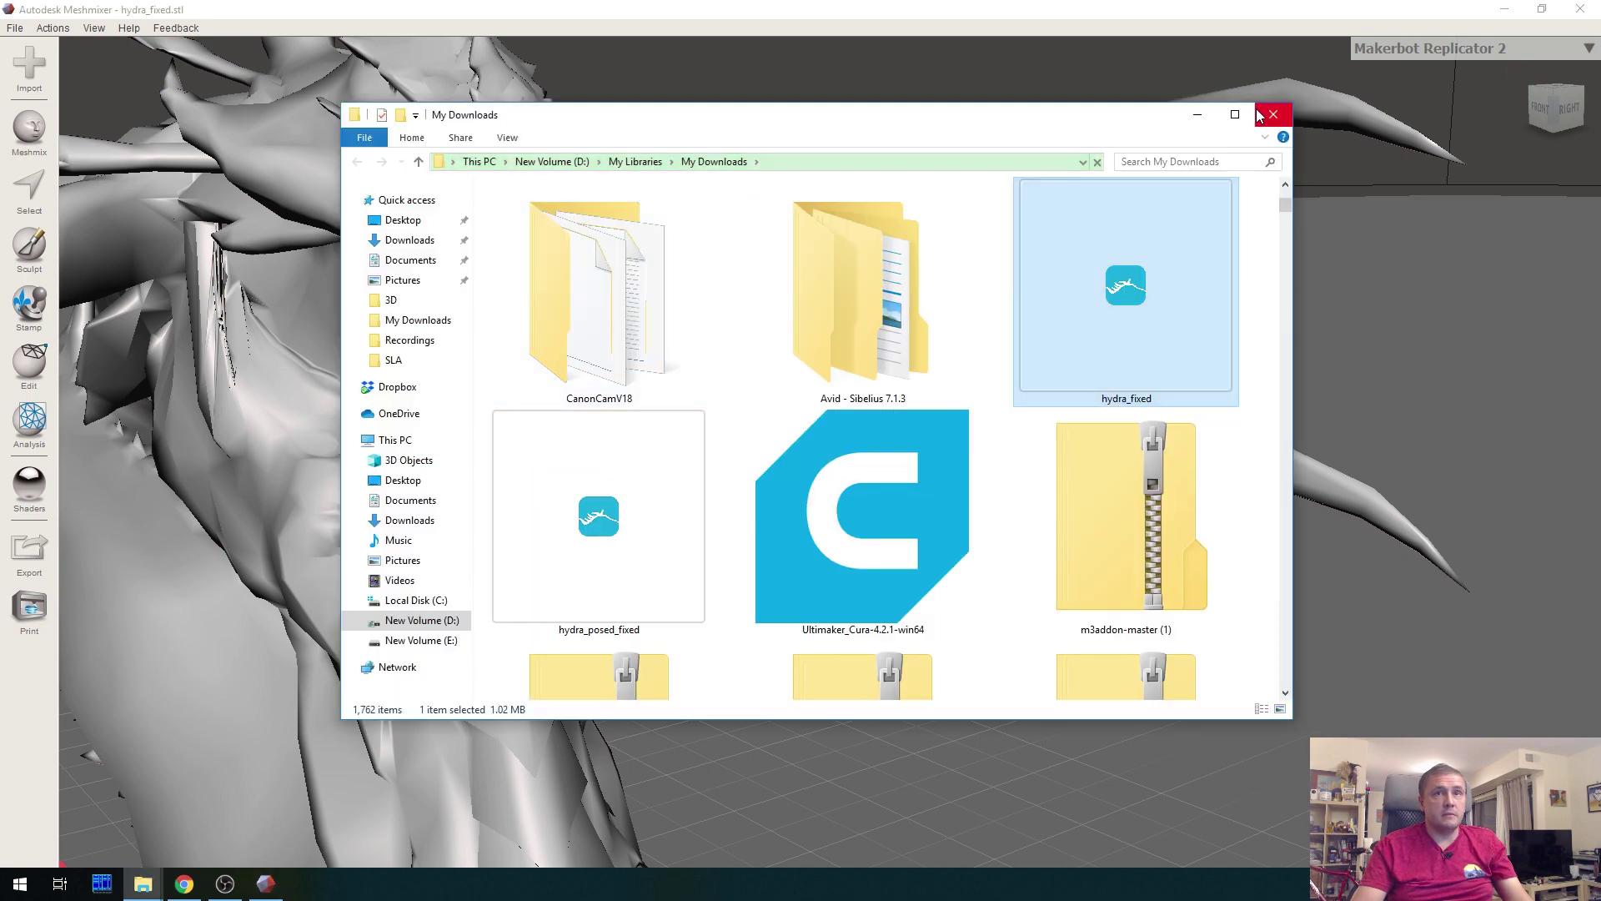
key("alt+Tab")
right_click_drag(337, 390, 394, 391)
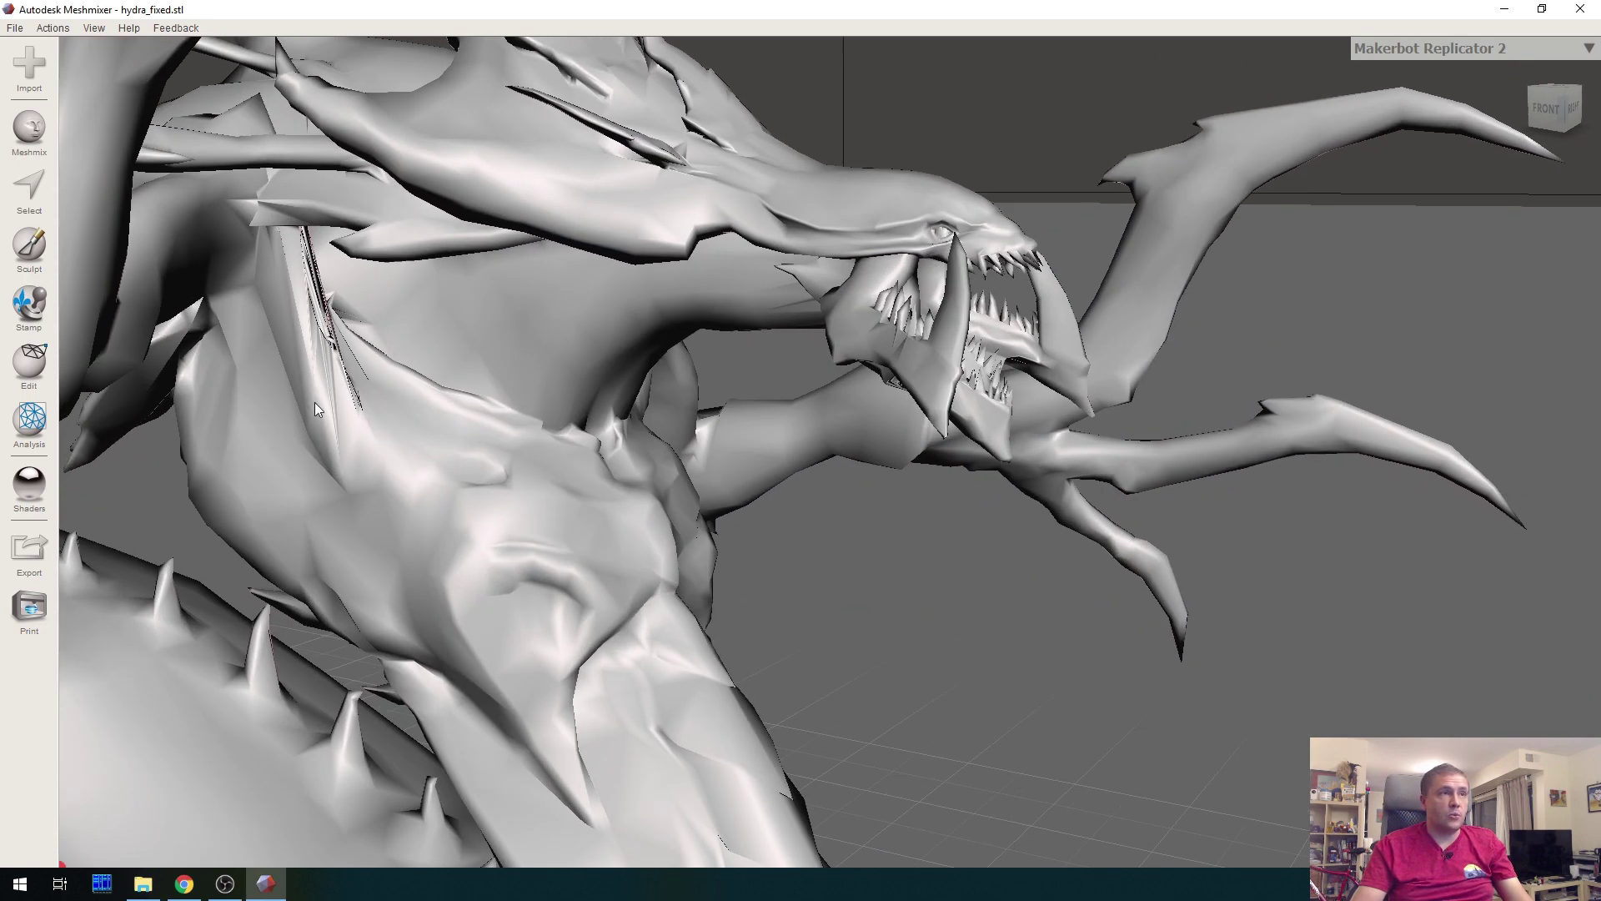
right_click_drag(371, 360, 621, 526)
right_click_drag(645, 430, 615, 439)
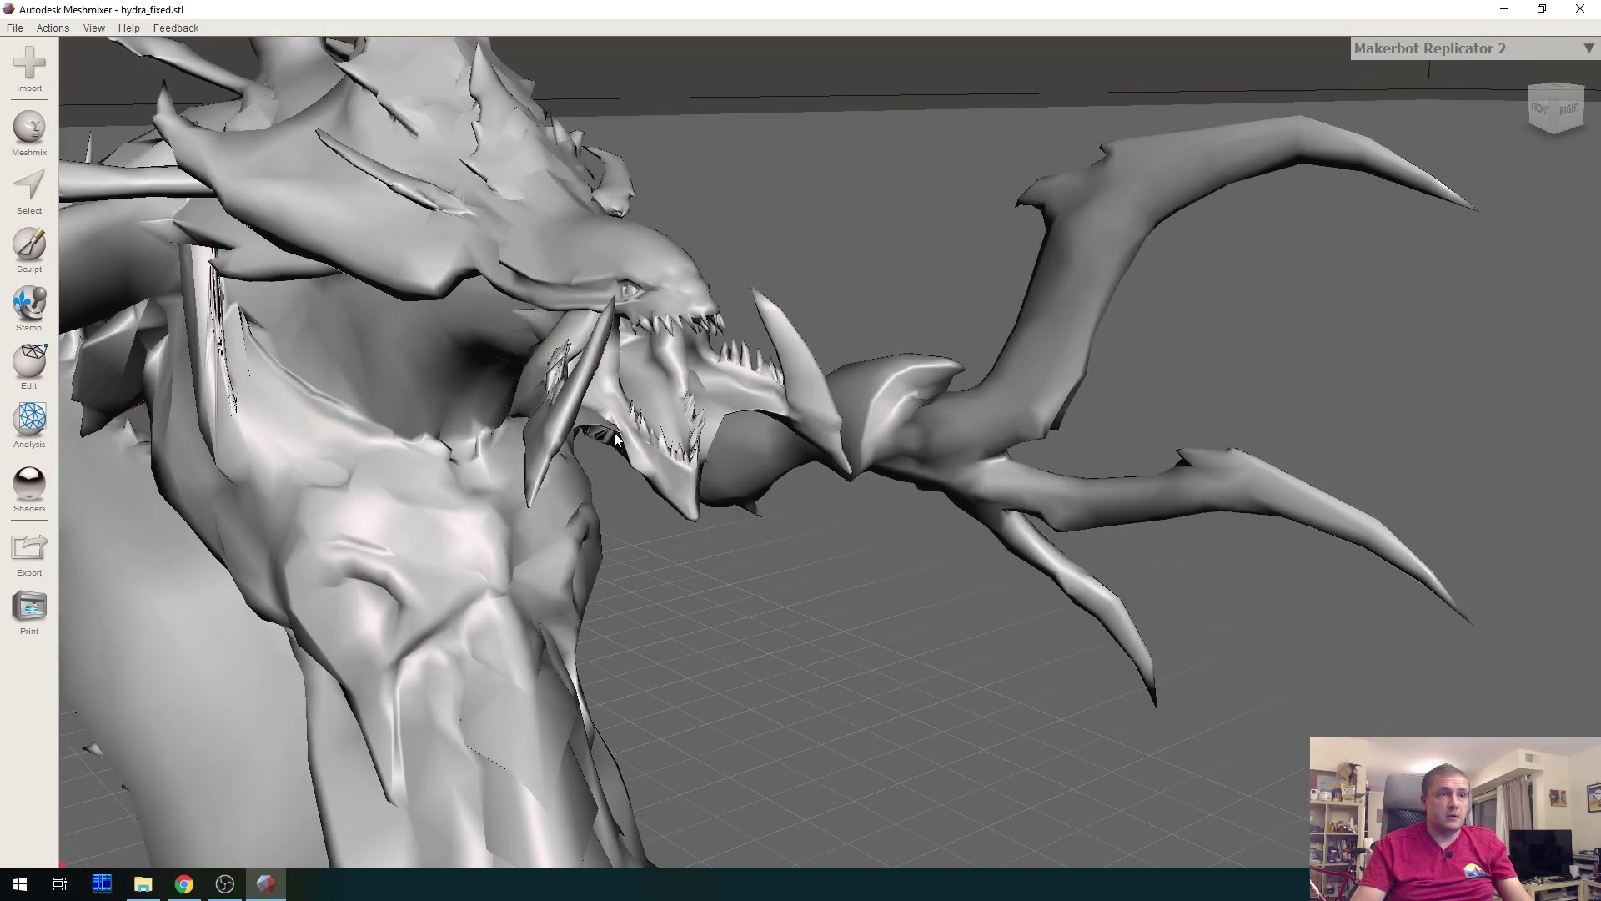
right_click_drag(928, 278, 688, 363)
scroll(687, 364, "down", 4)
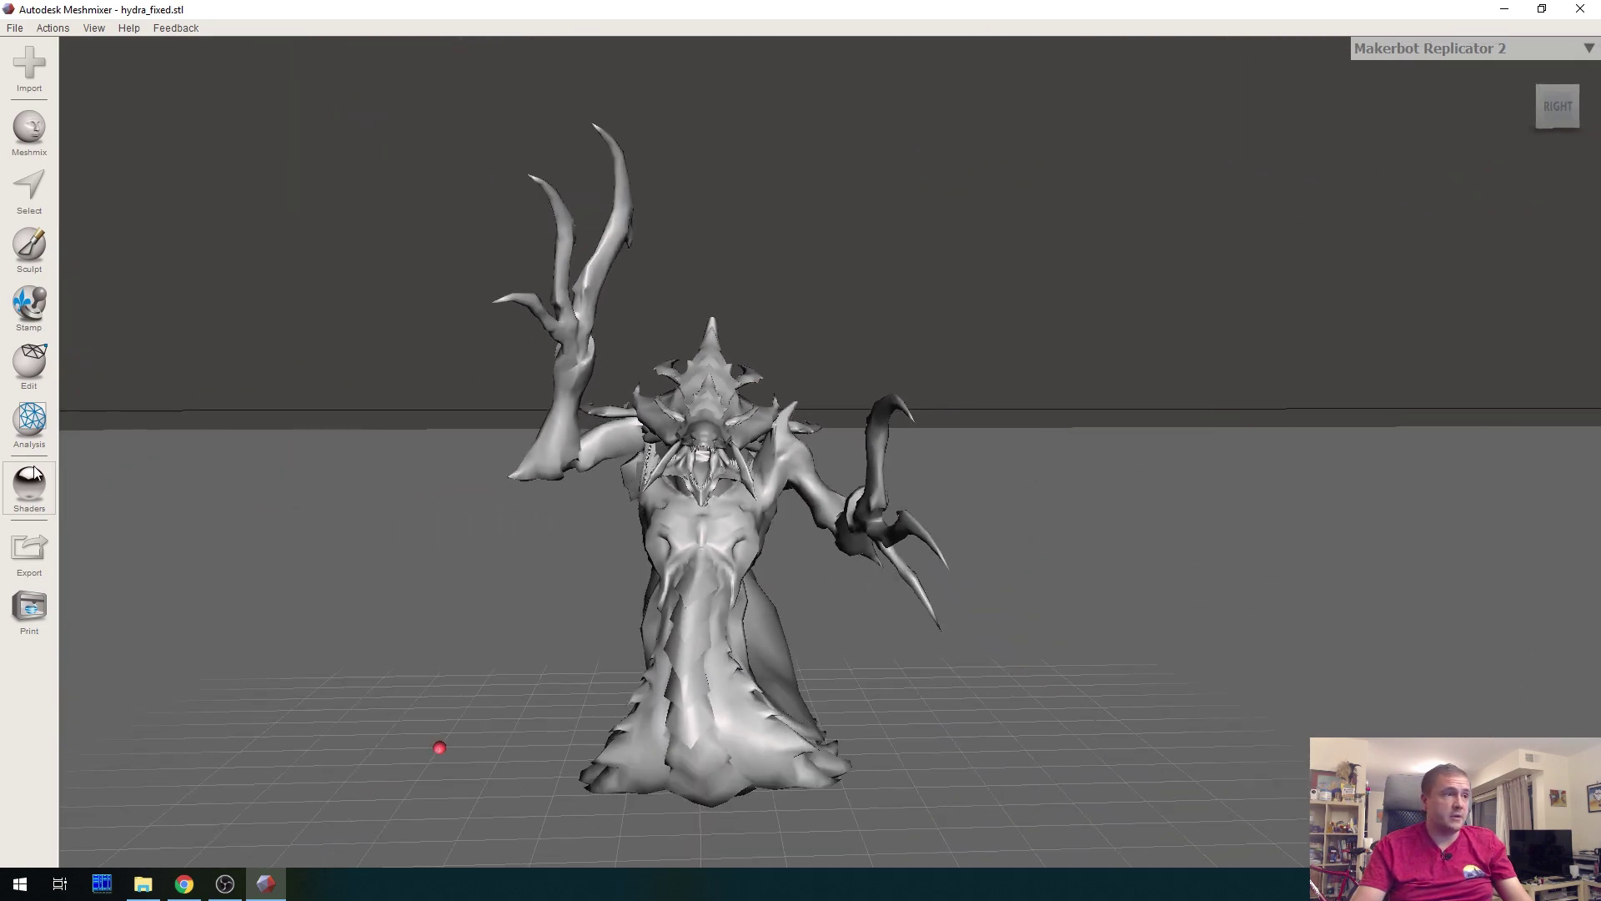
Scale the model so that its Z dimension is 100 mm
left_click(29, 430)
left_click(97, 80)
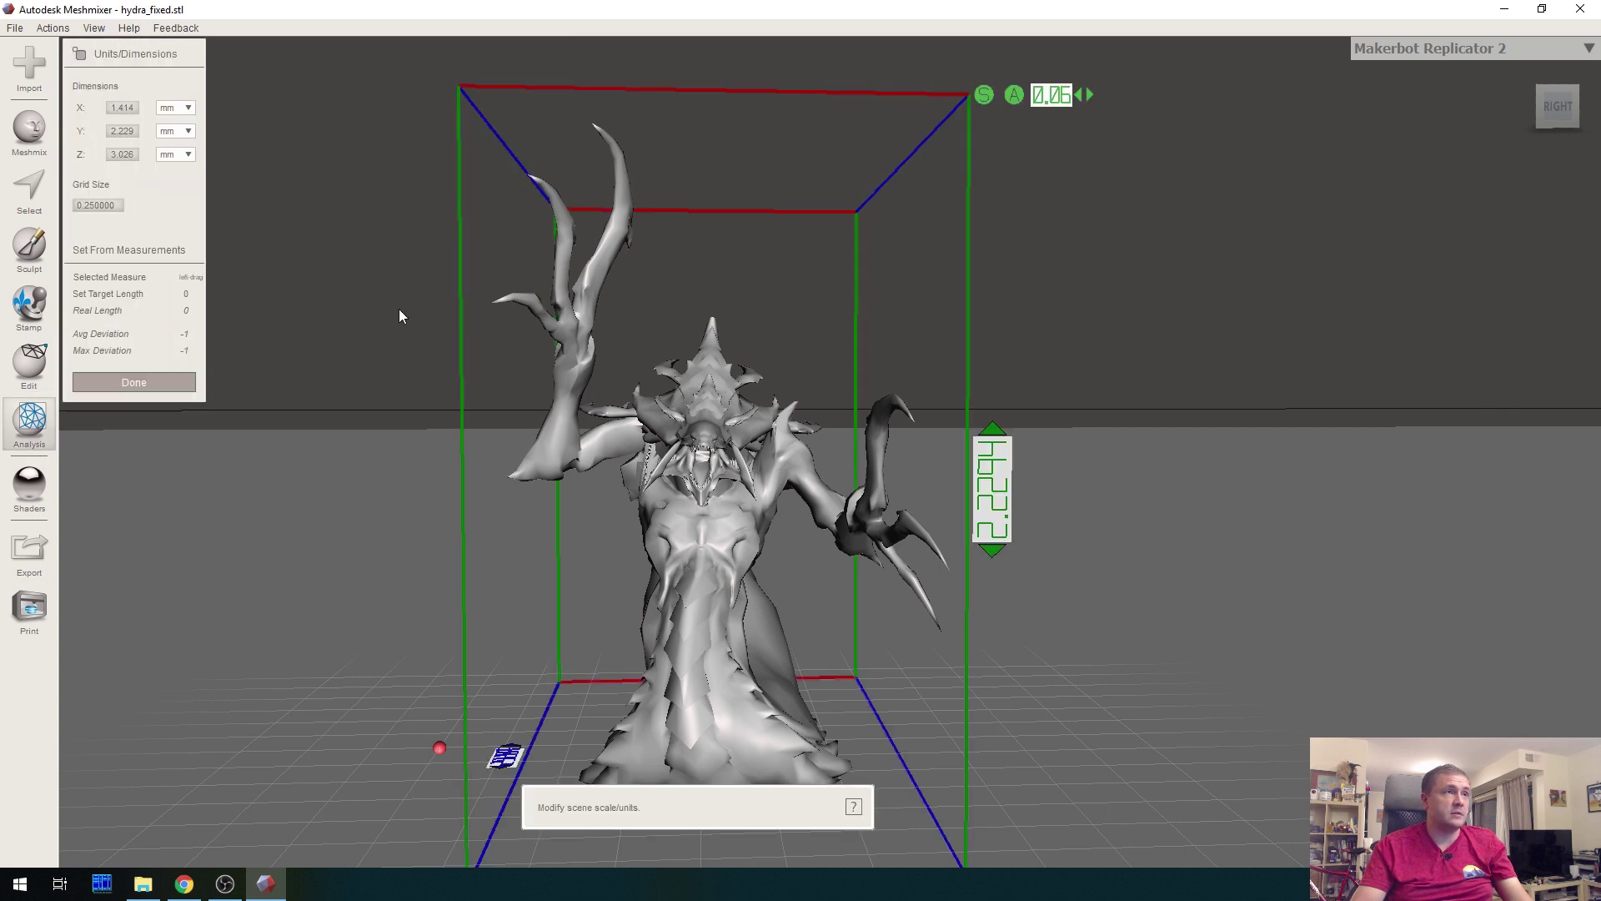
left_click(133, 154)
type("1")
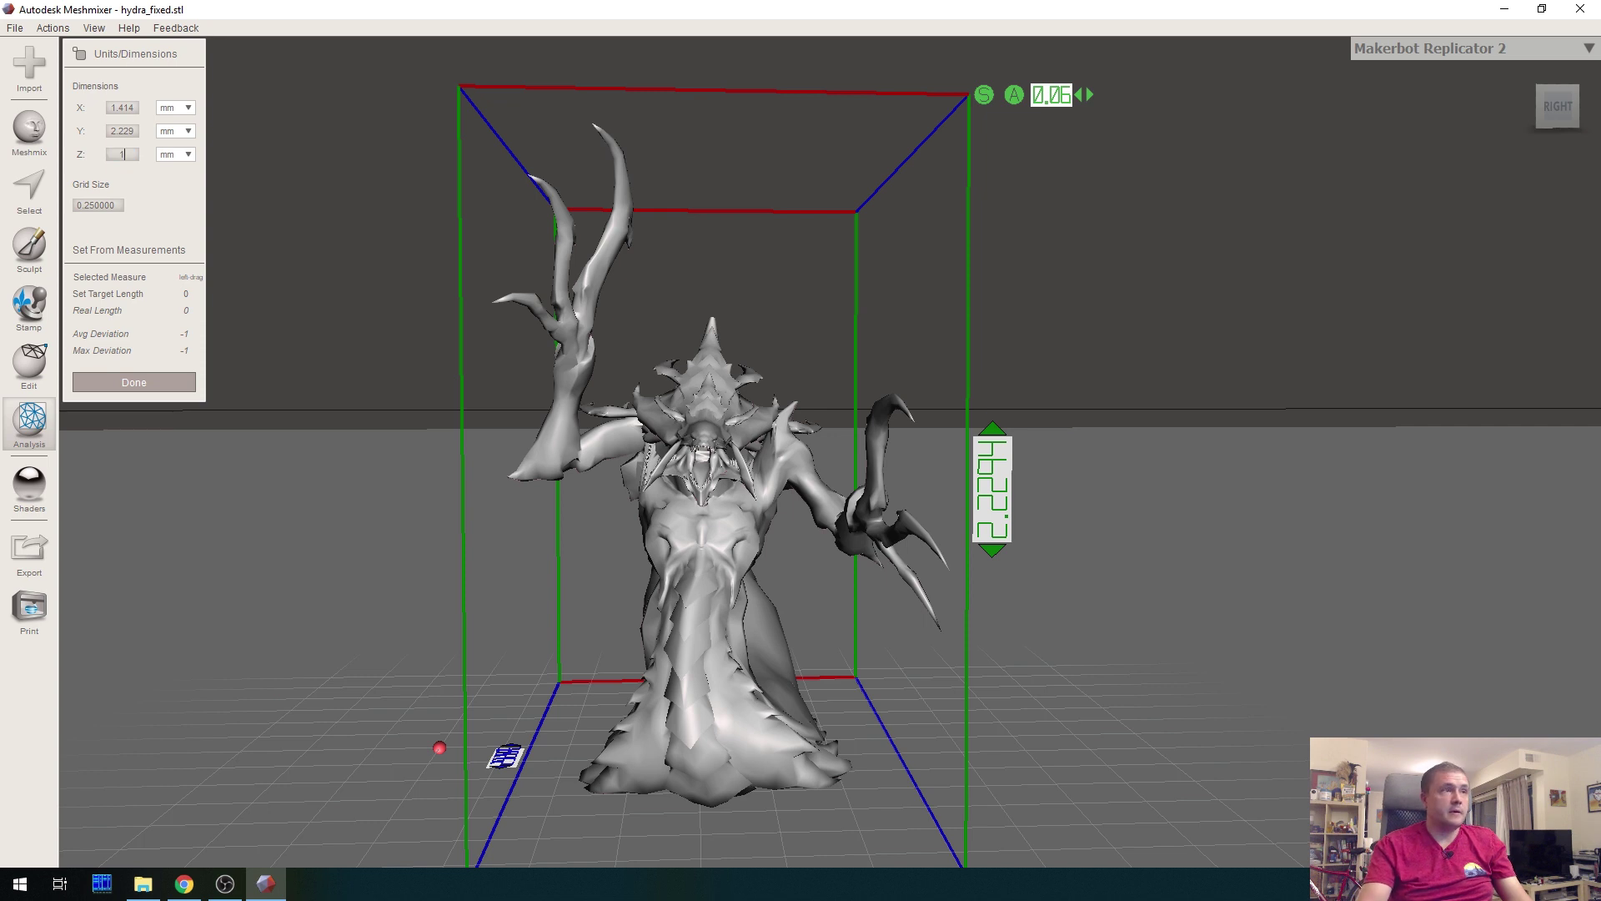
type("00")
key("Return")
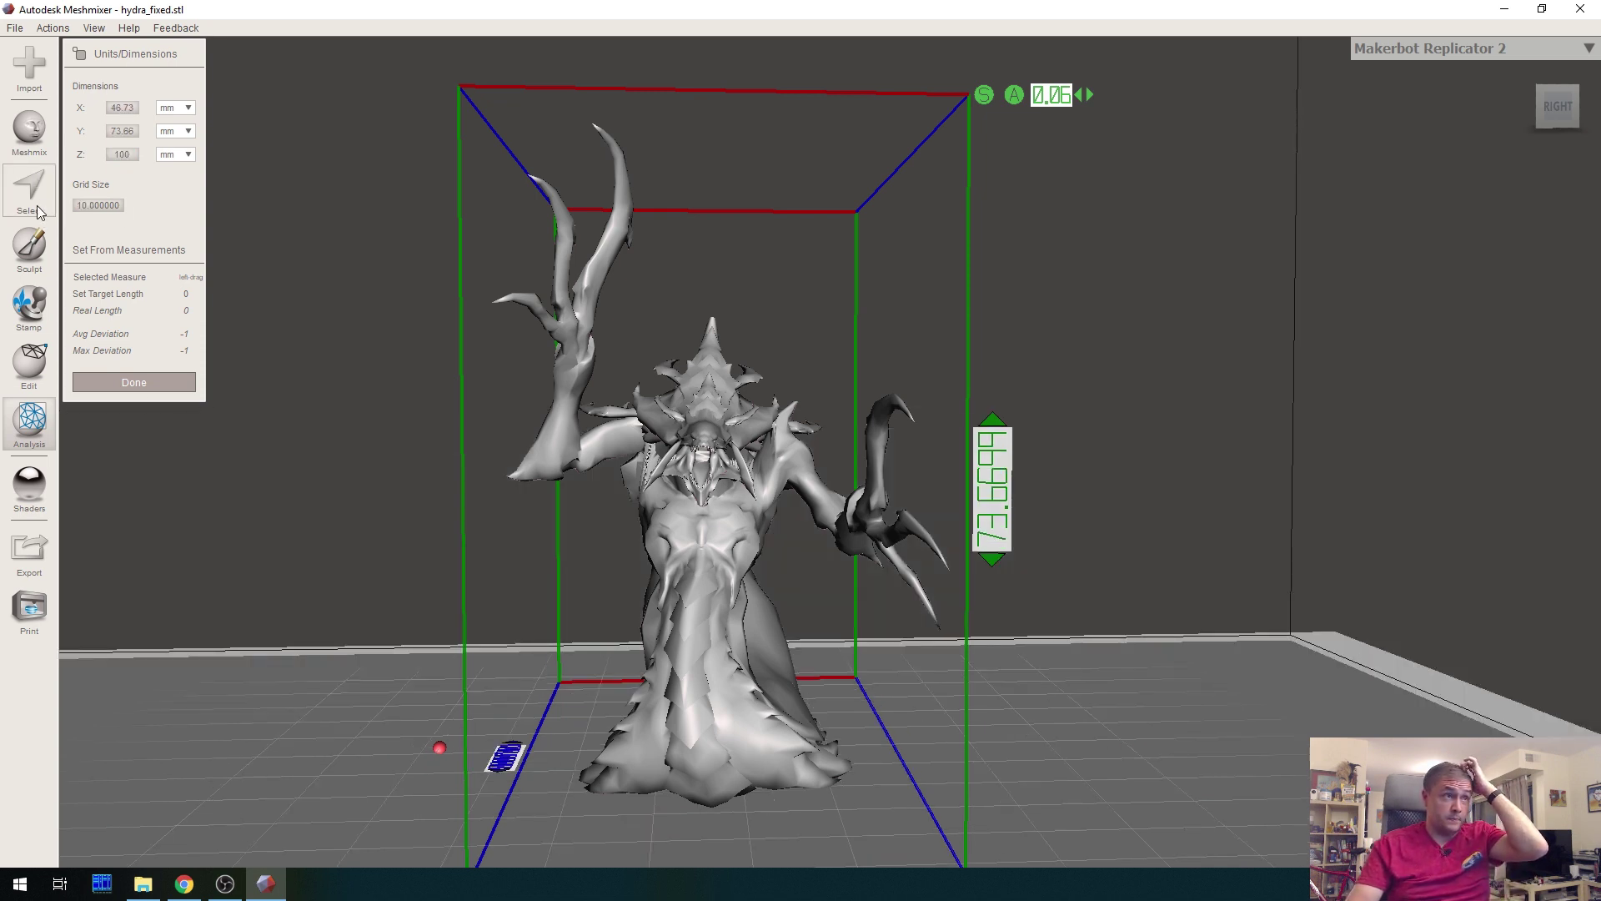
left_click(93, 382)
Check the scaled model for mesh defects with the Inspector and close it
left_click(122, 59)
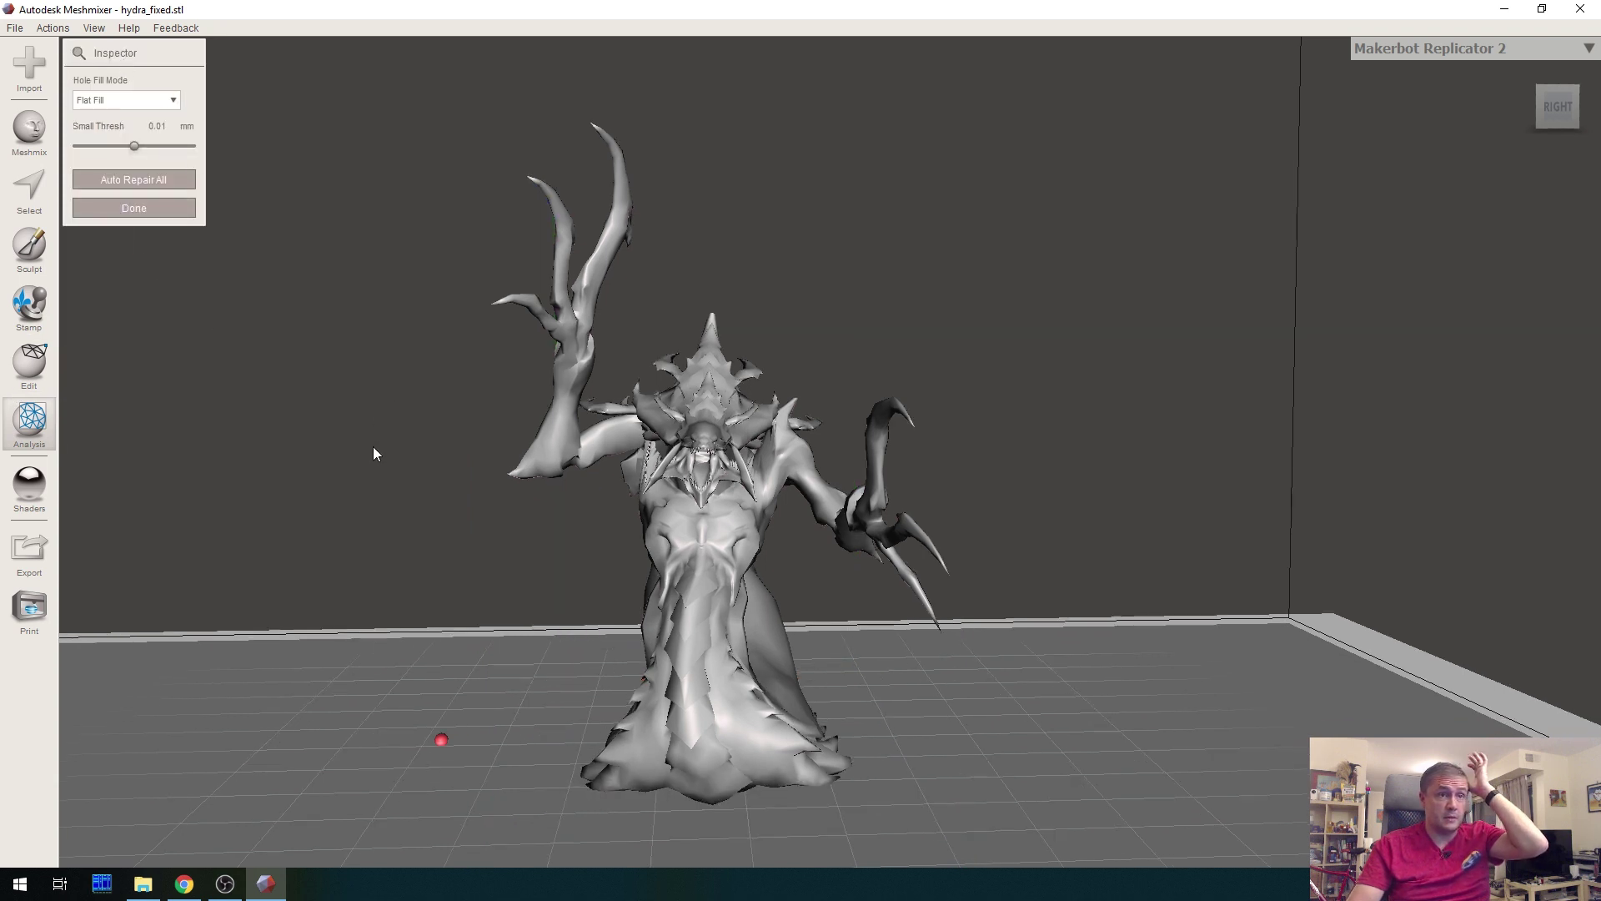
right_click_drag(369, 443, 409, 430)
left_click(100, 208)
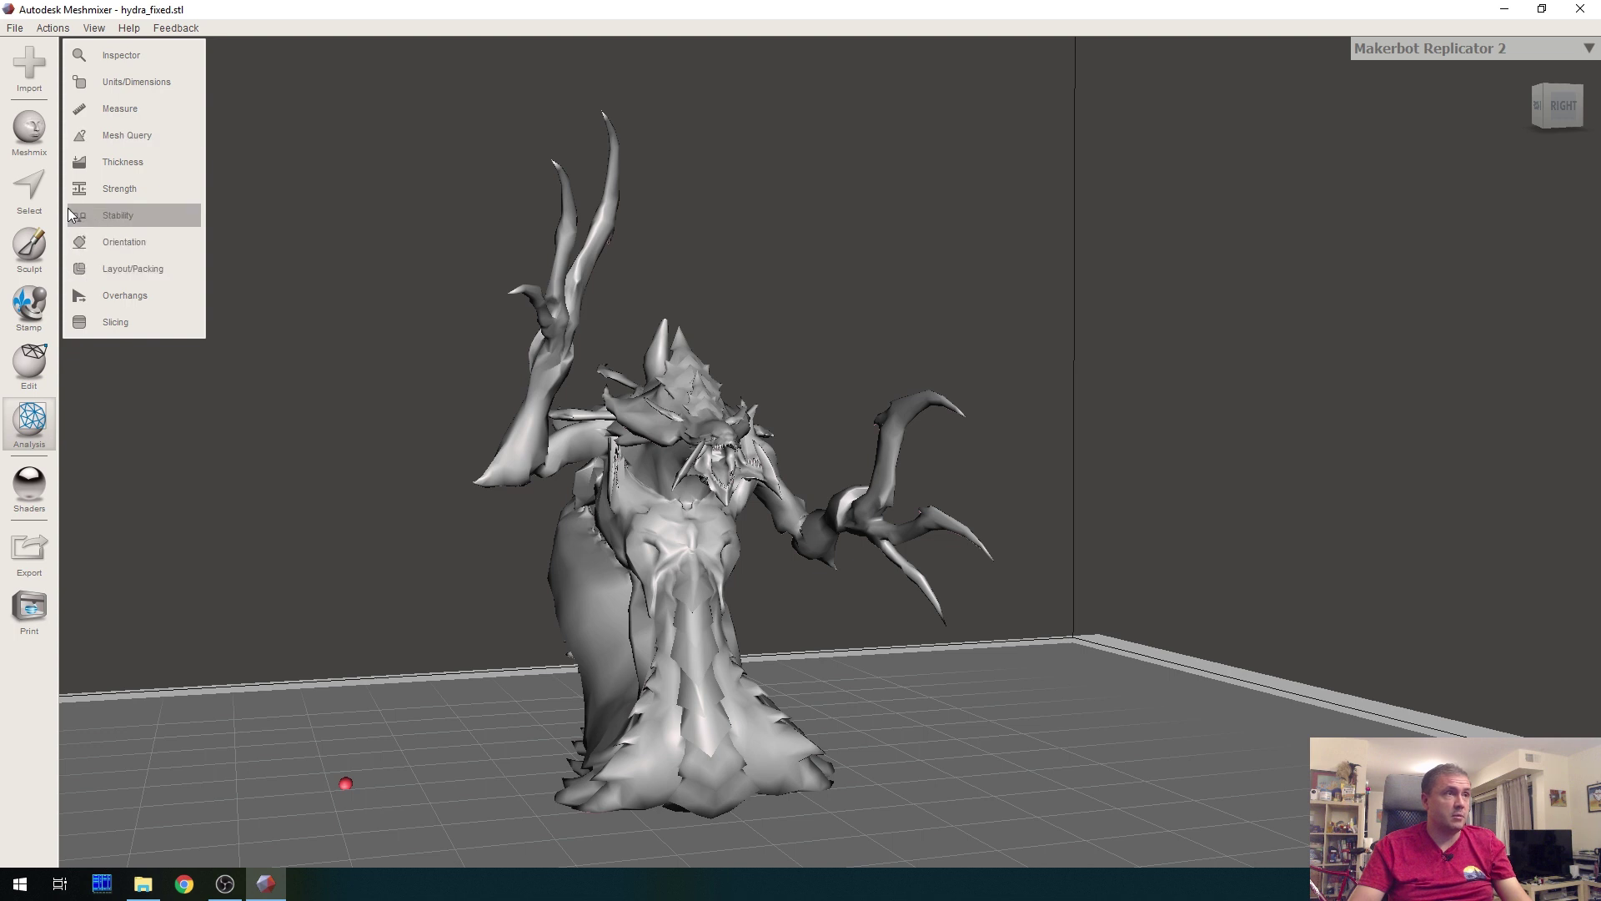
Start hollowing the model with an offset distance of 1.5 mm and update the hollow preview
left_click(29, 363)
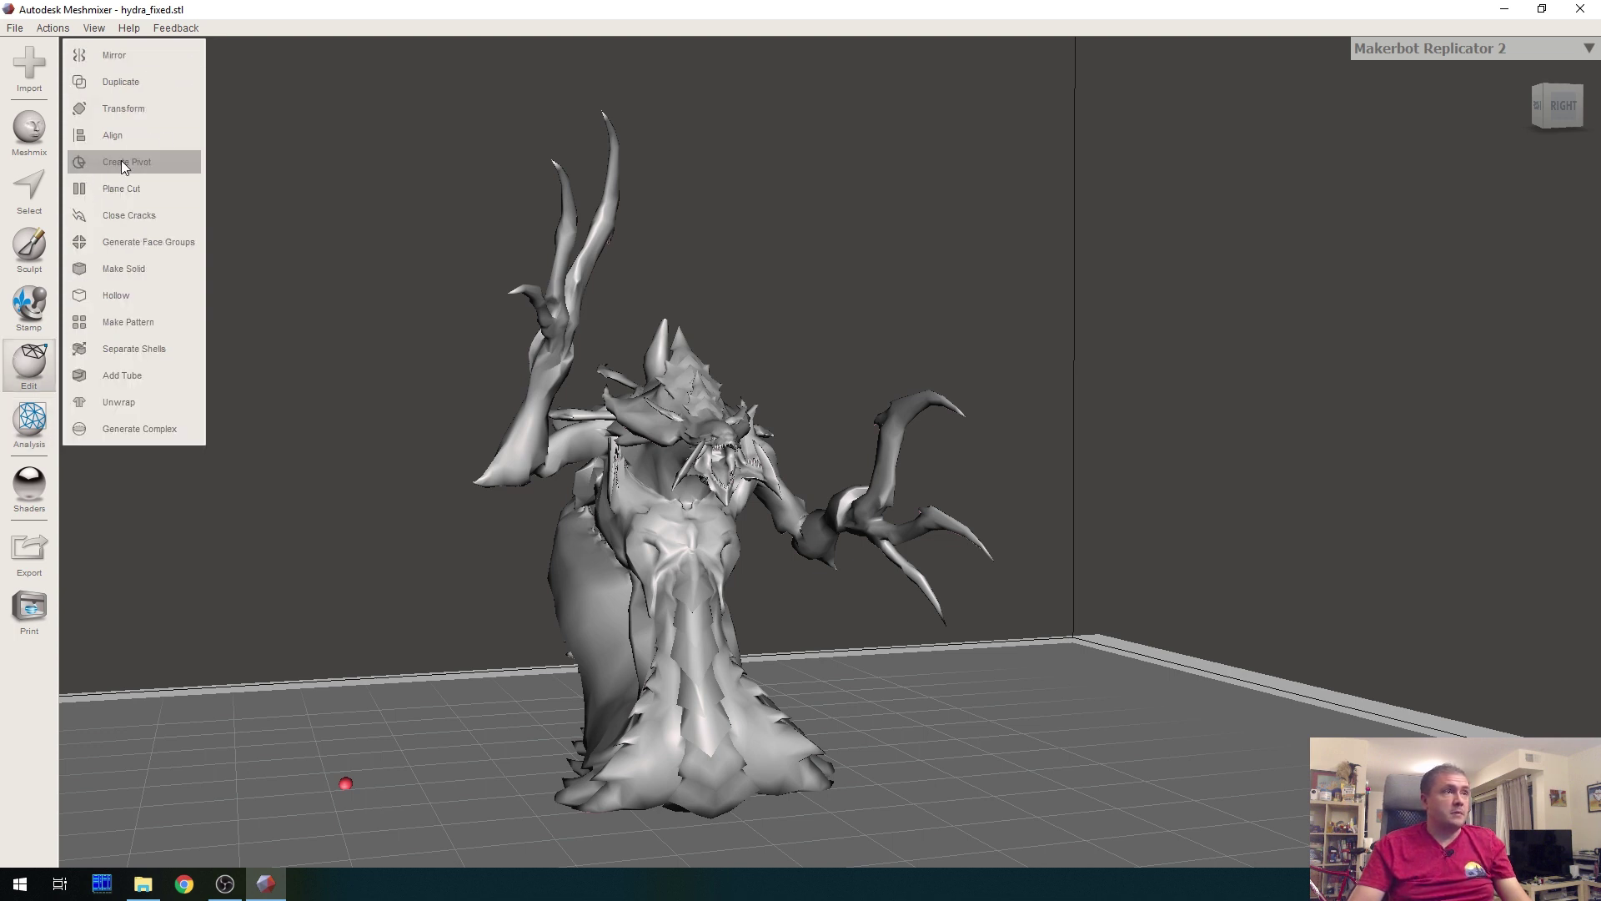
left_click(112, 295)
right_click_drag(393, 422, 472, 303)
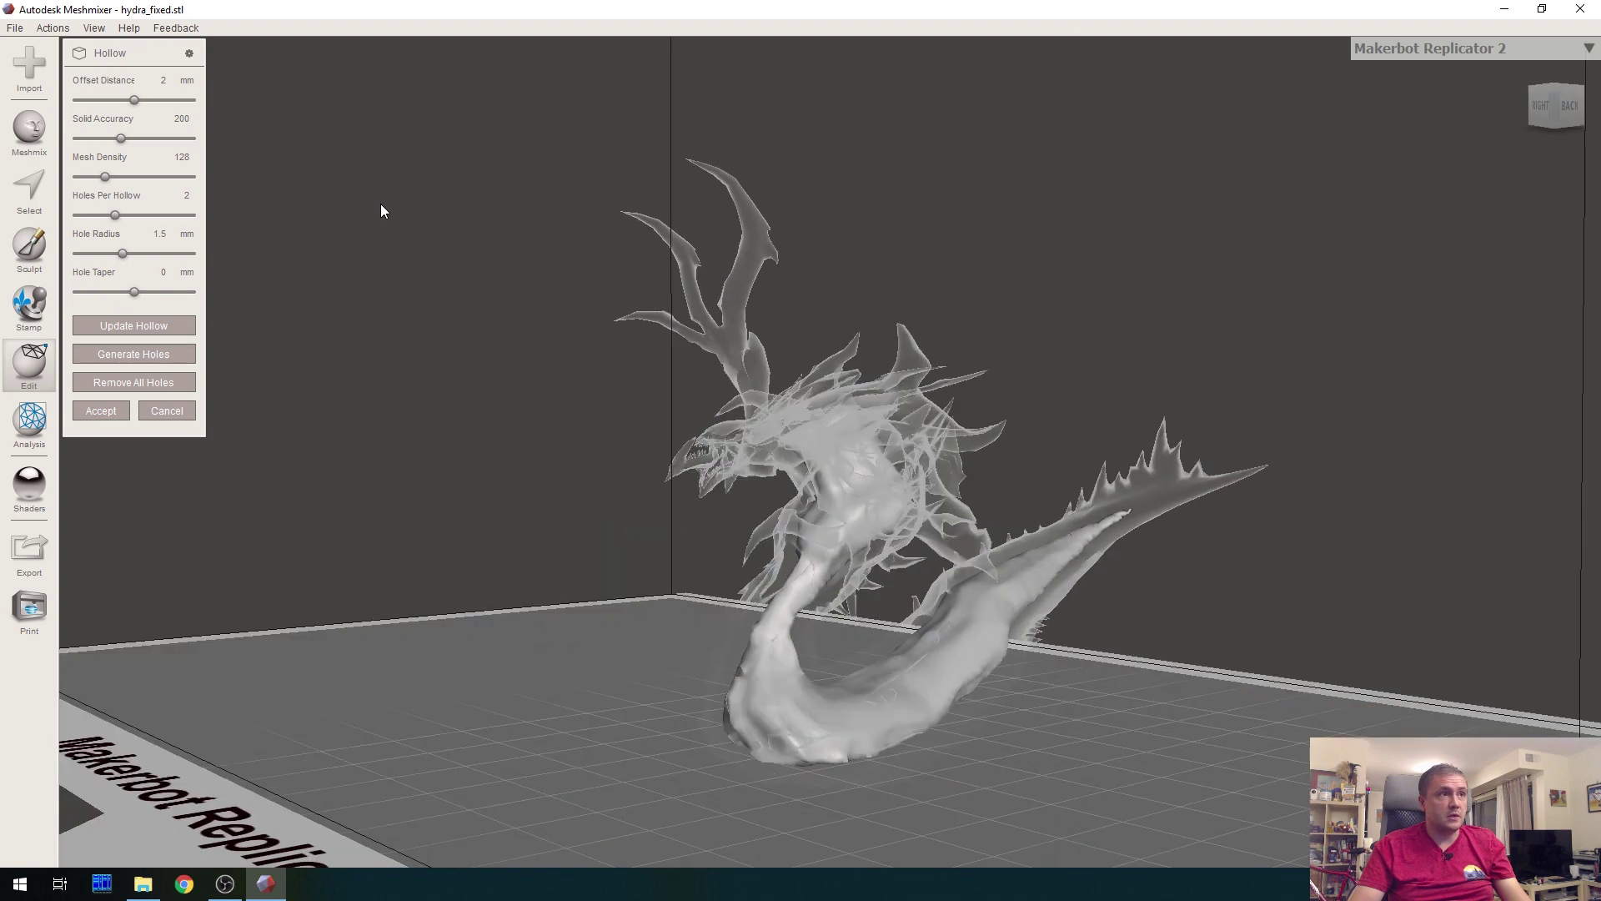
key("Return")
right_click_drag(330, 440, 1091, 753)
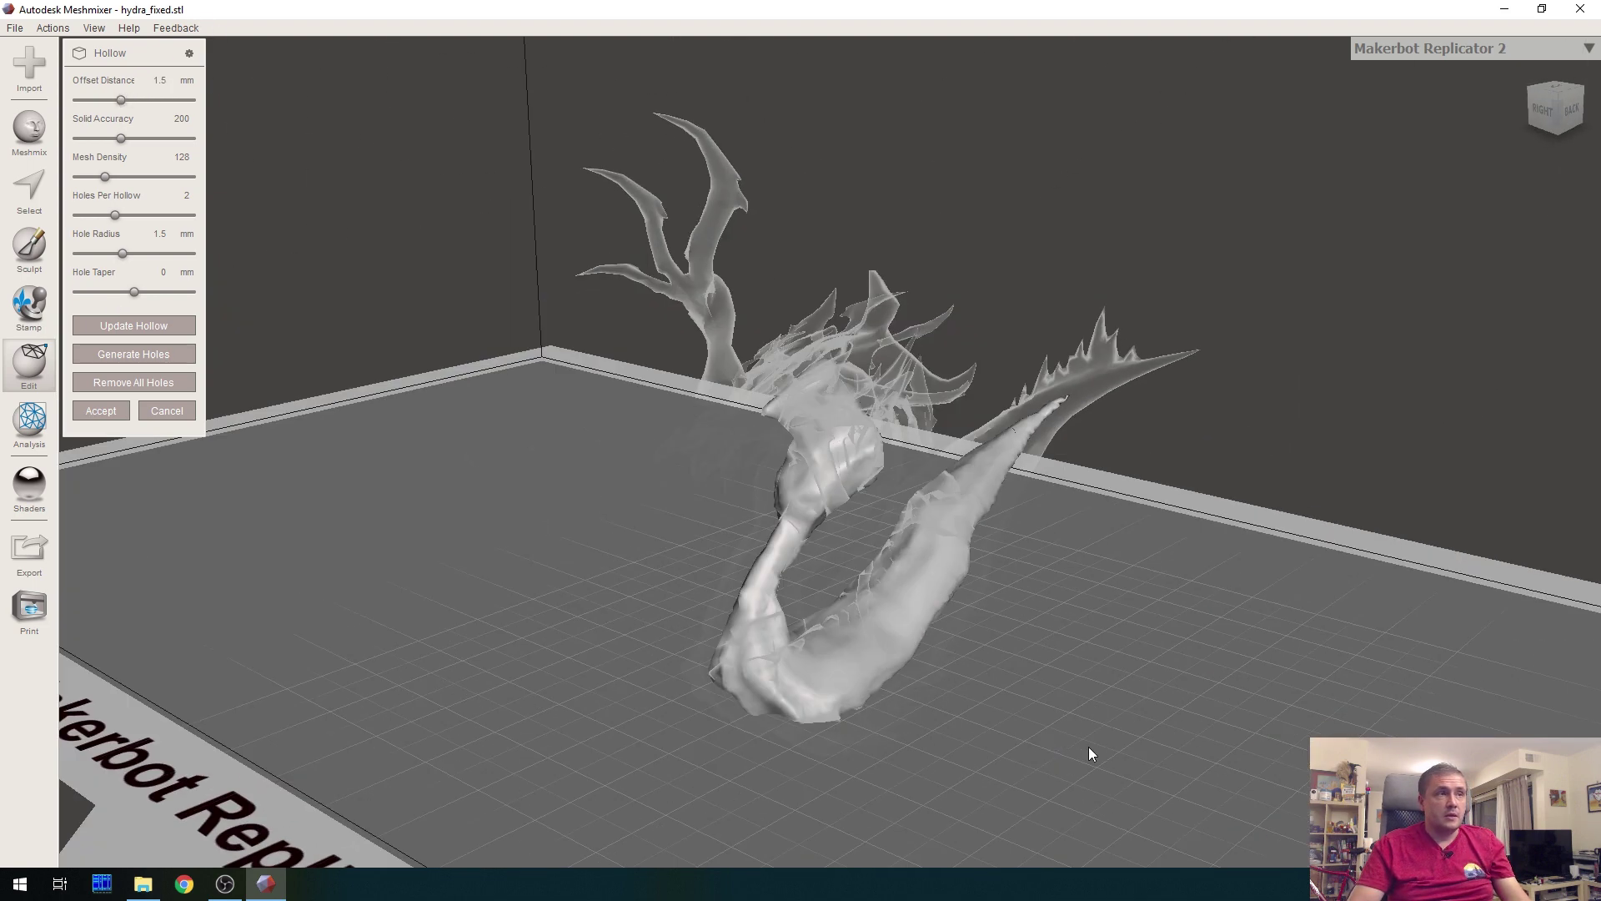
left_click(113, 327)
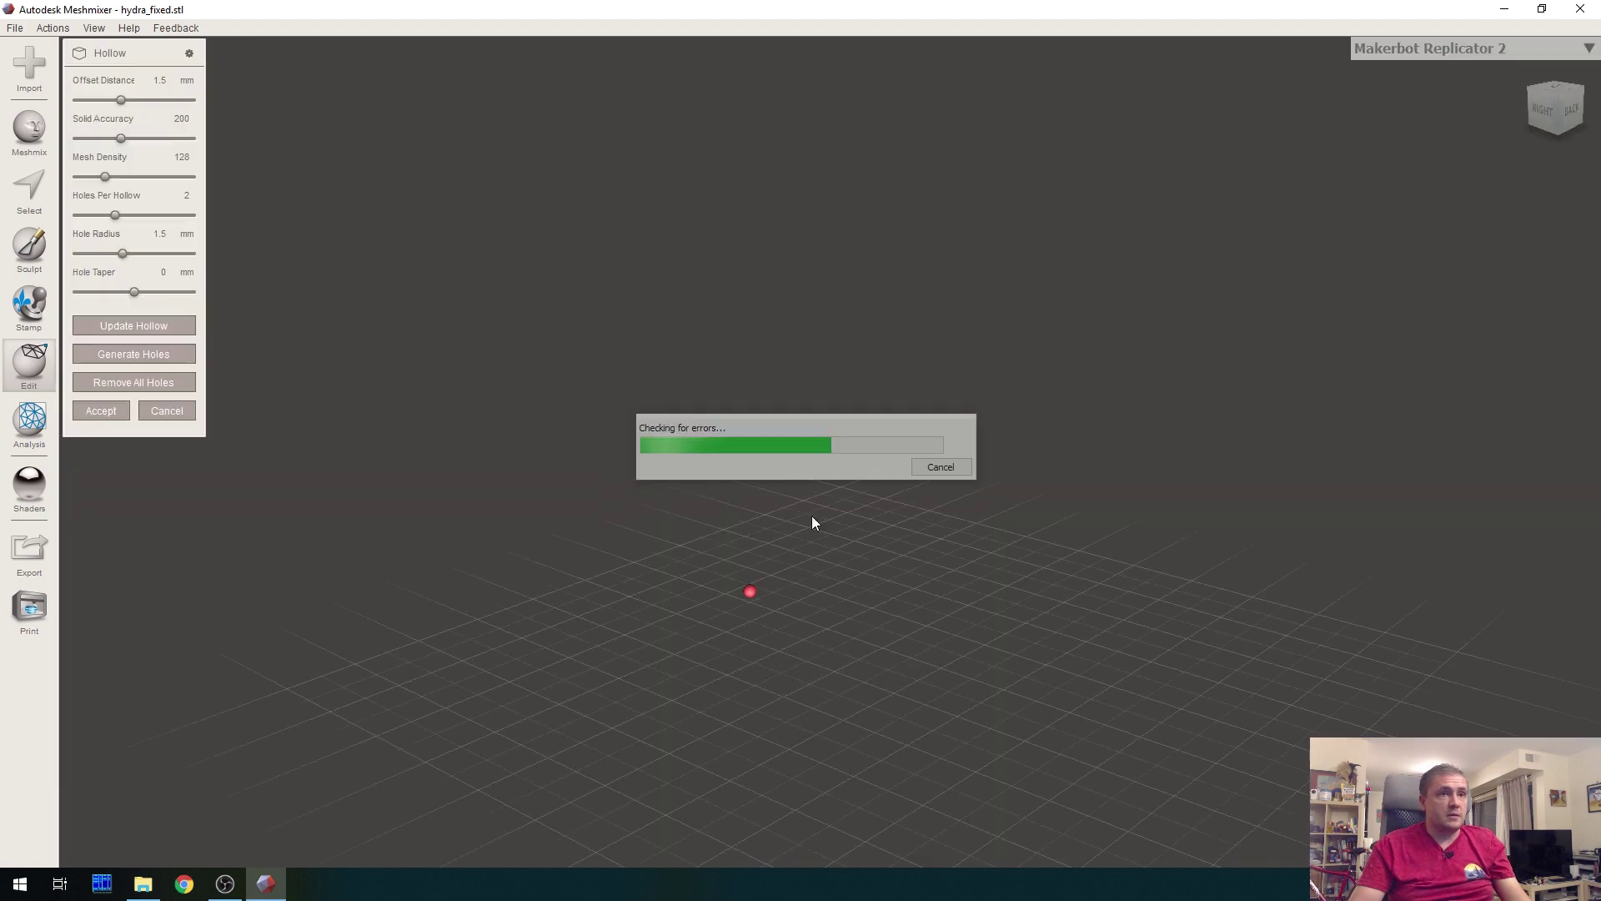
Generate the drain holes for the hollow and move one onto the underside of the raised tail
right_click_drag(1004, 602, 940, 552)
scroll(1063, 659, "up", 8)
right_click_drag(1062, 660, 665, 696)
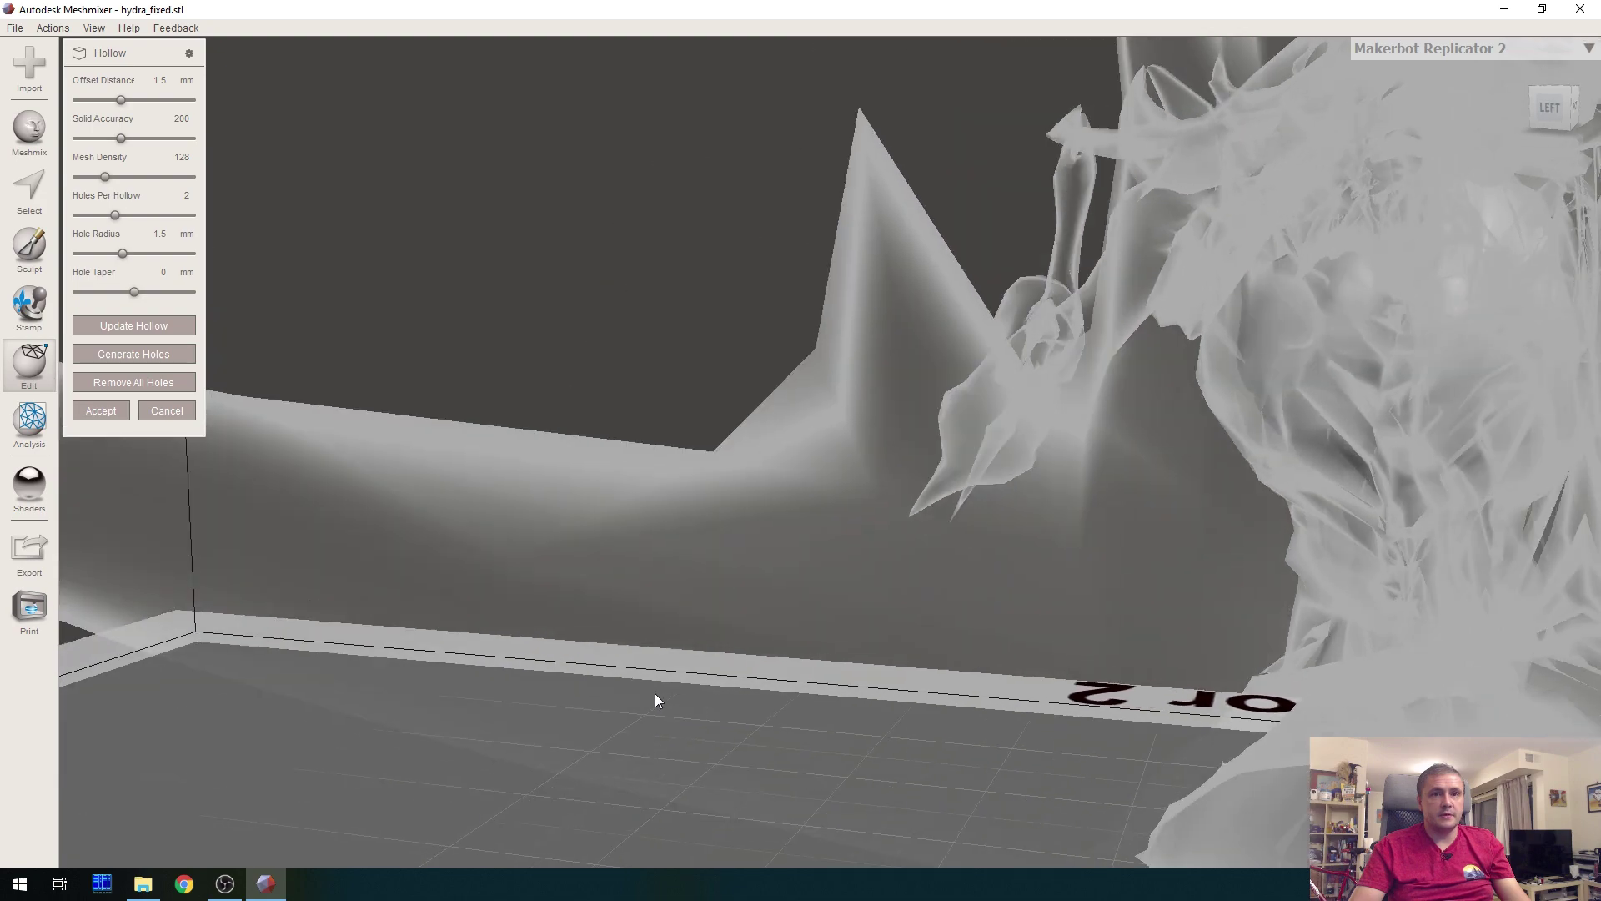
right_click_drag(492, 367, 886, 382)
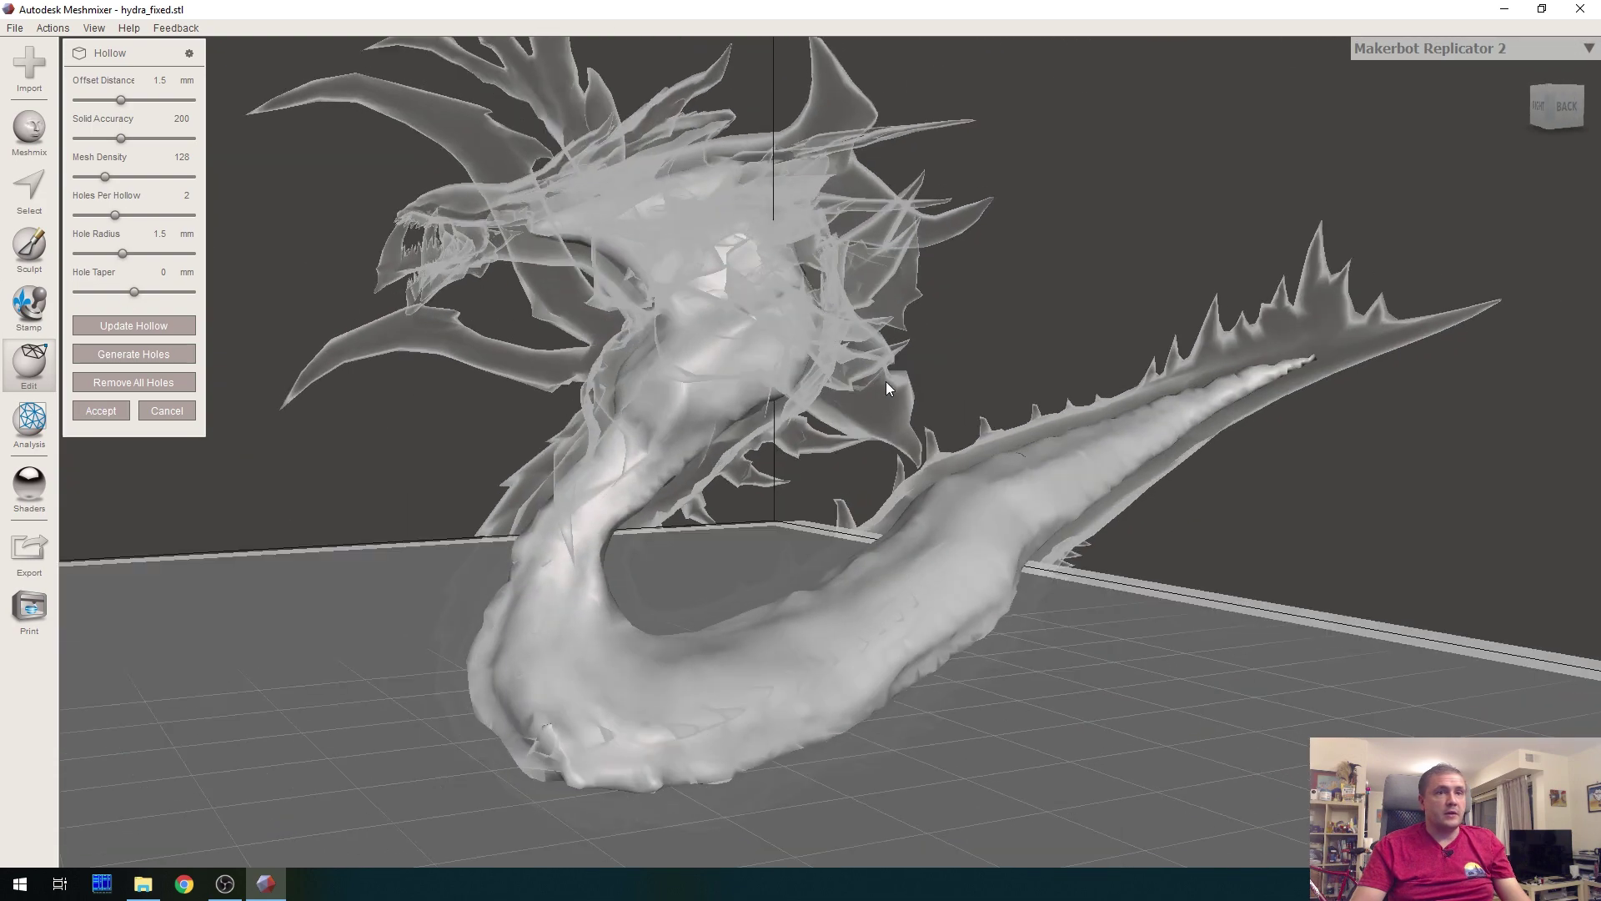
left_click(131, 351)
right_click_drag(784, 750, 754, 558)
left_click_drag(692, 450, 1057, 252)
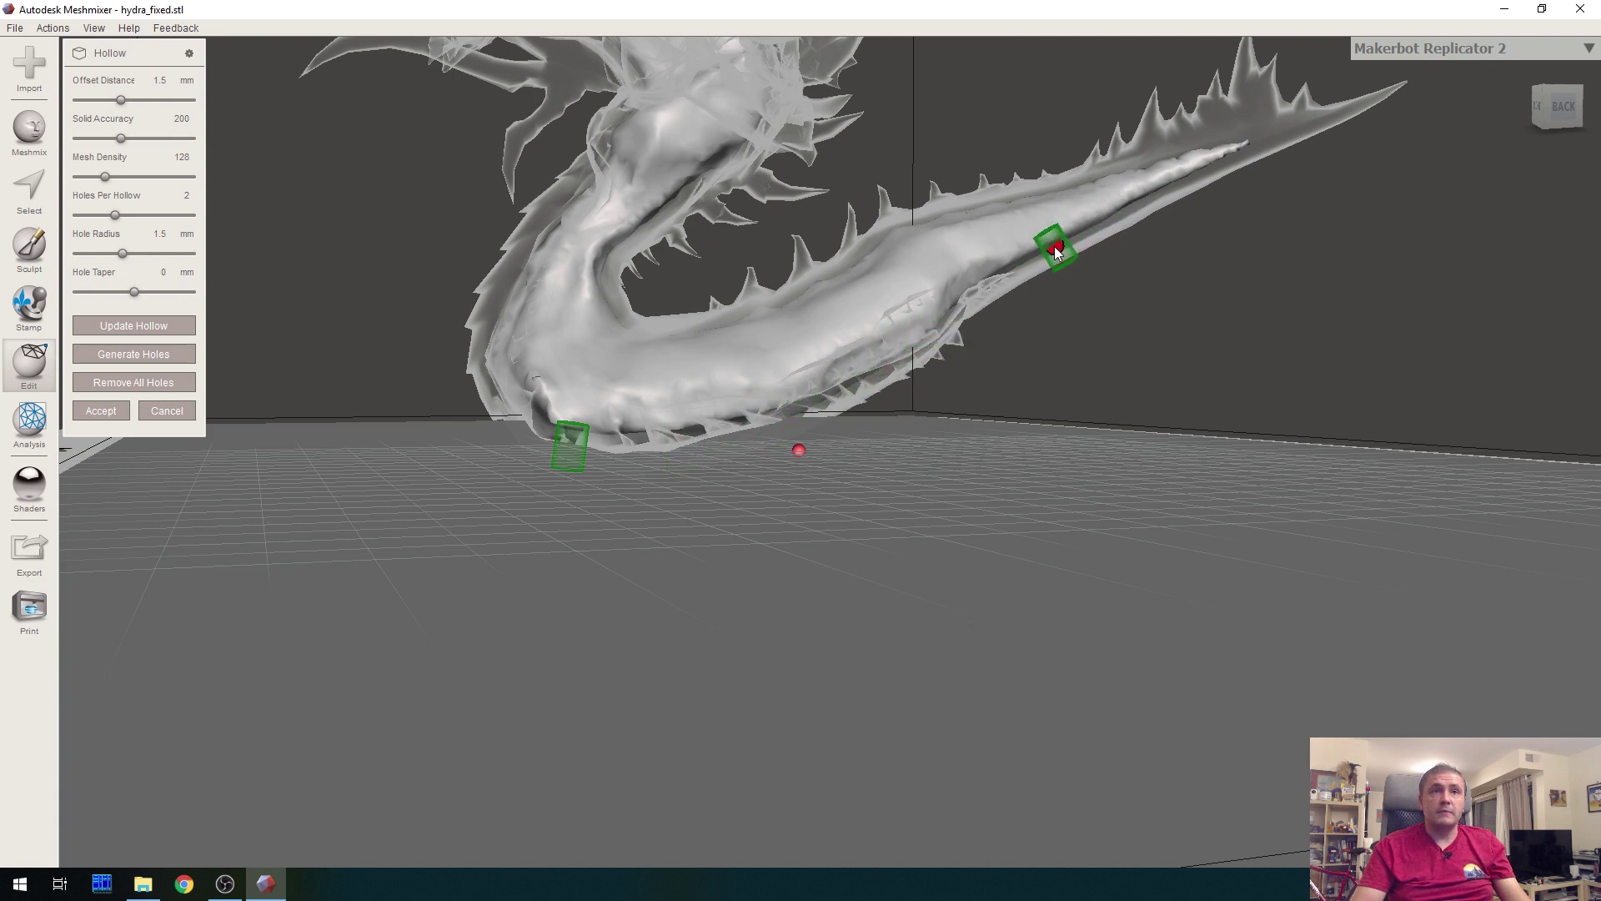
Reposition the lower drain hole under the base of the tail, adjust the upper hole, and accept the hollow
right_click_drag(587, 477, 622, 478)
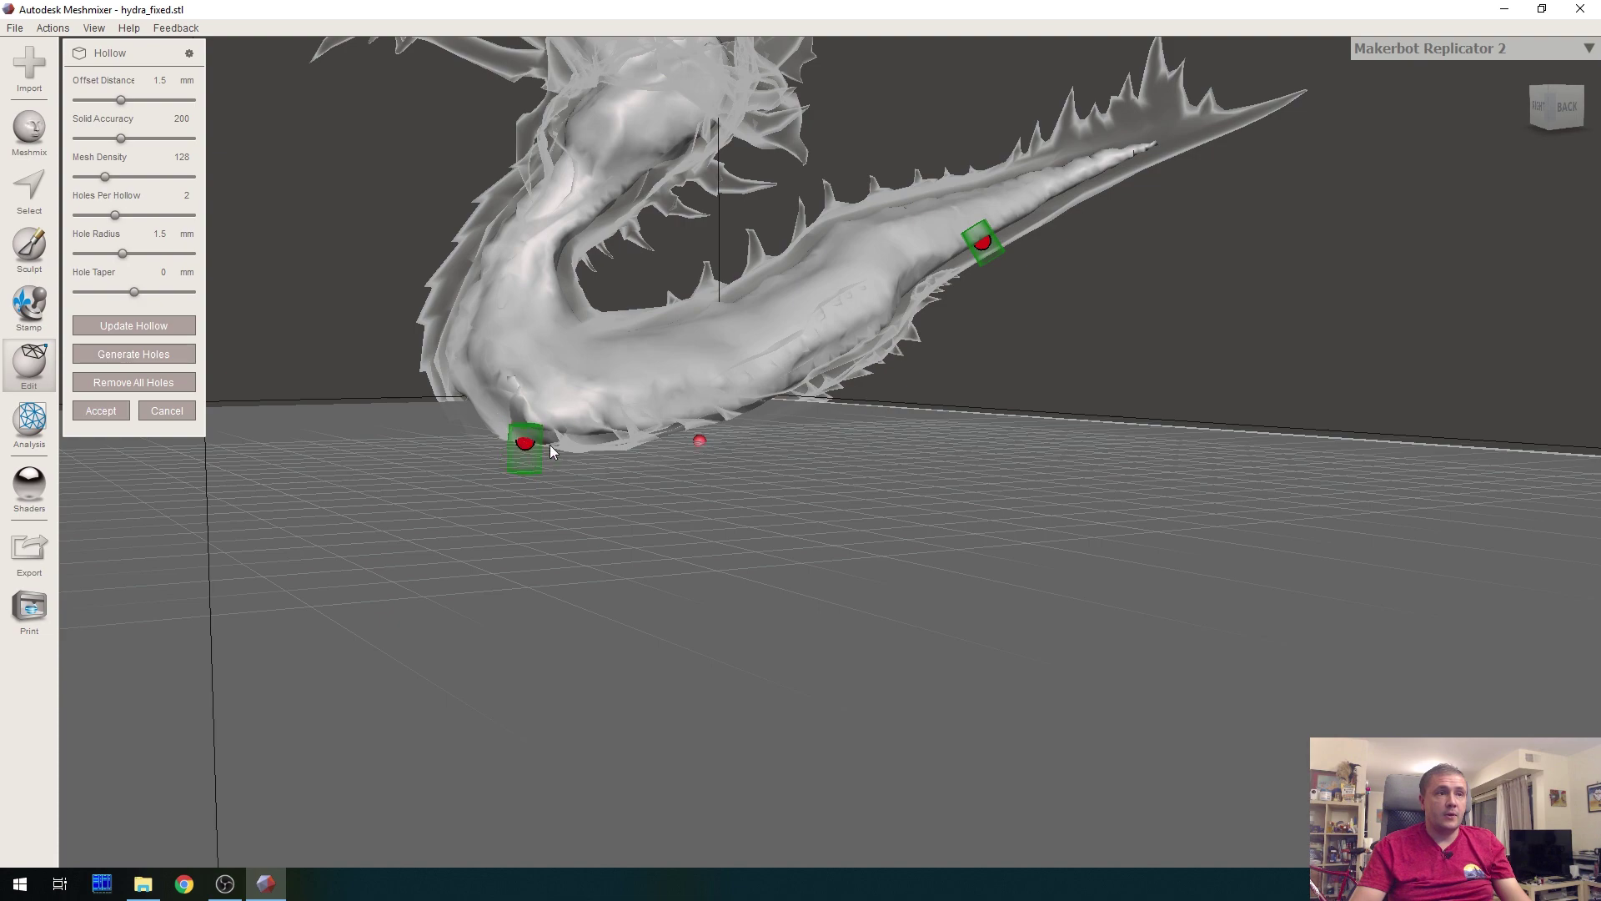
left_click_drag(615, 424, 730, 412)
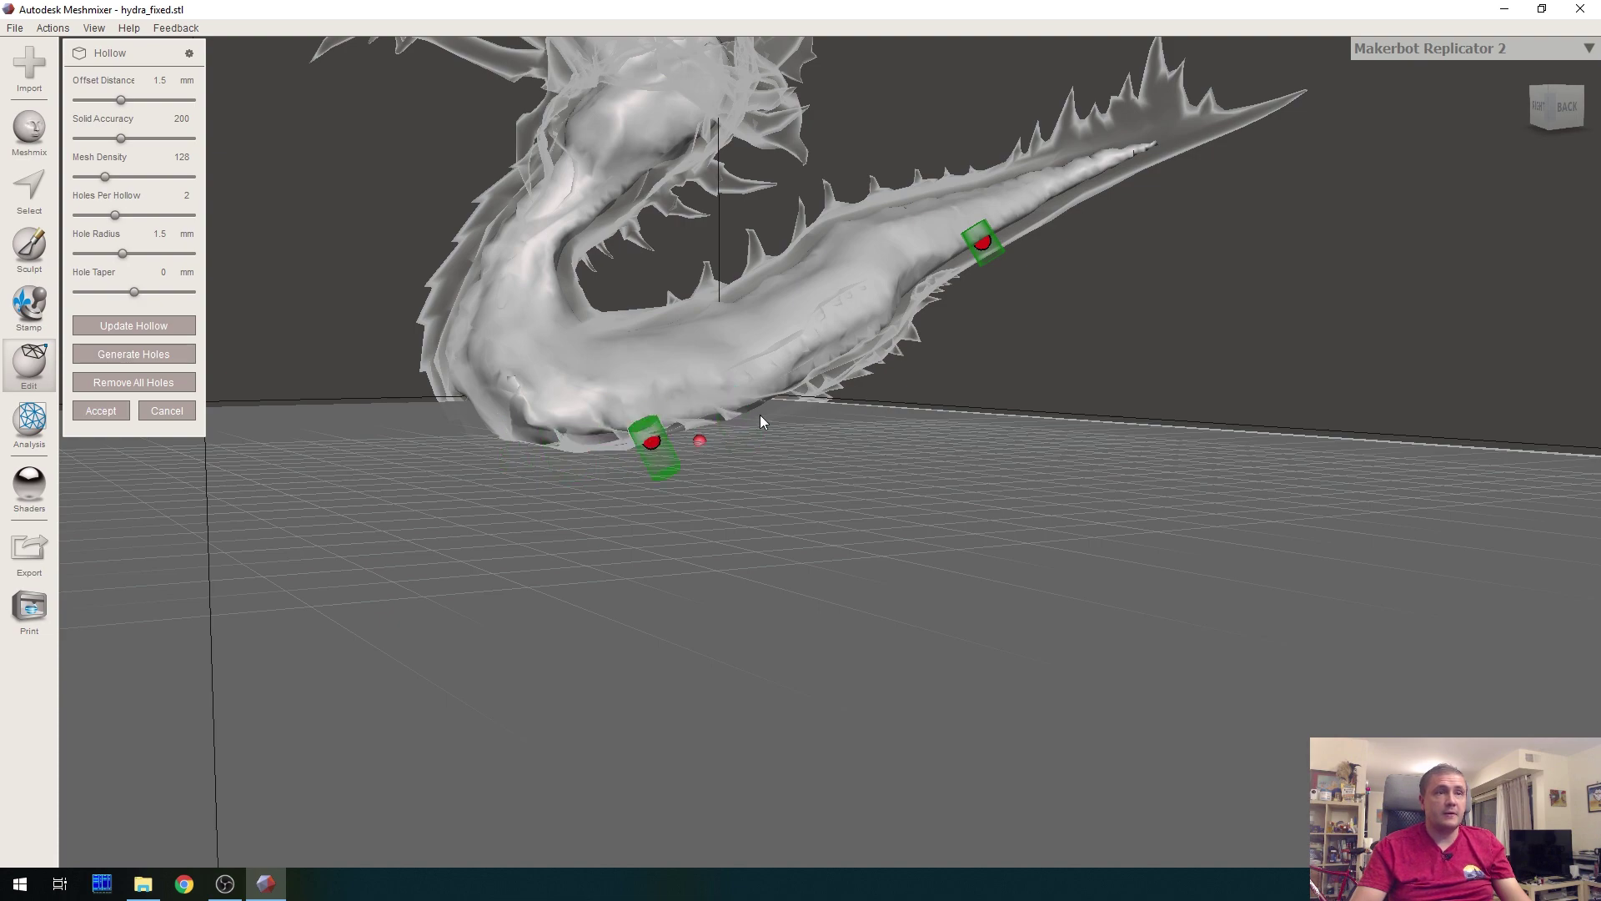
right_click_drag(793, 390, 442, 399)
left_click_drag(1030, 429, 1125, 441)
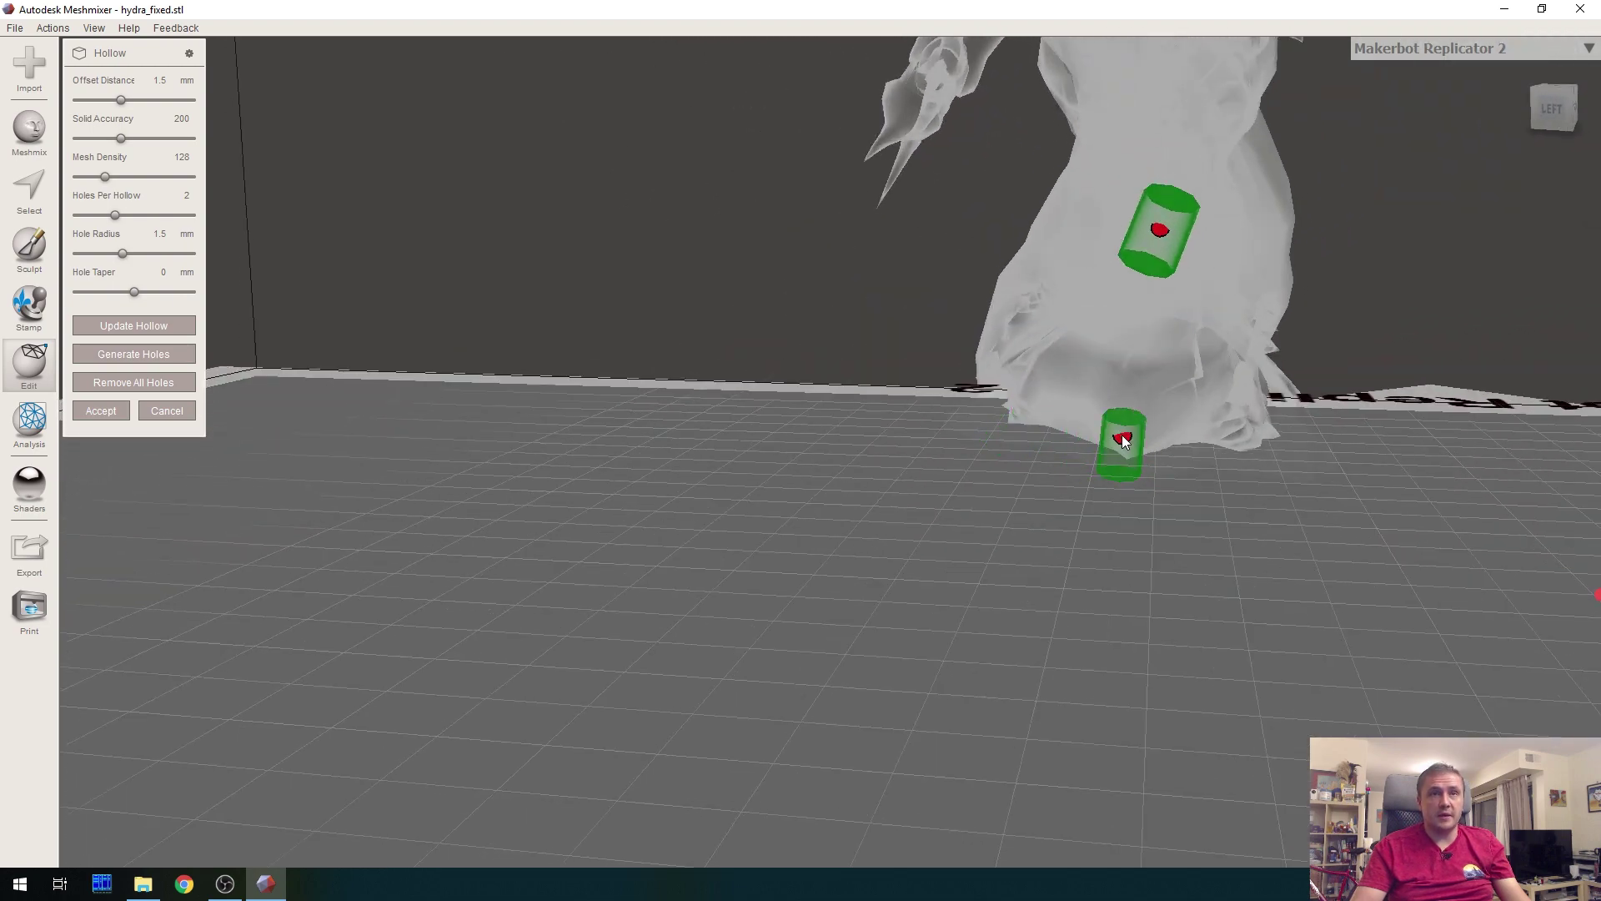
left_click_drag(1171, 221, 1156, 279)
right_click_drag(965, 320, 221, 247)
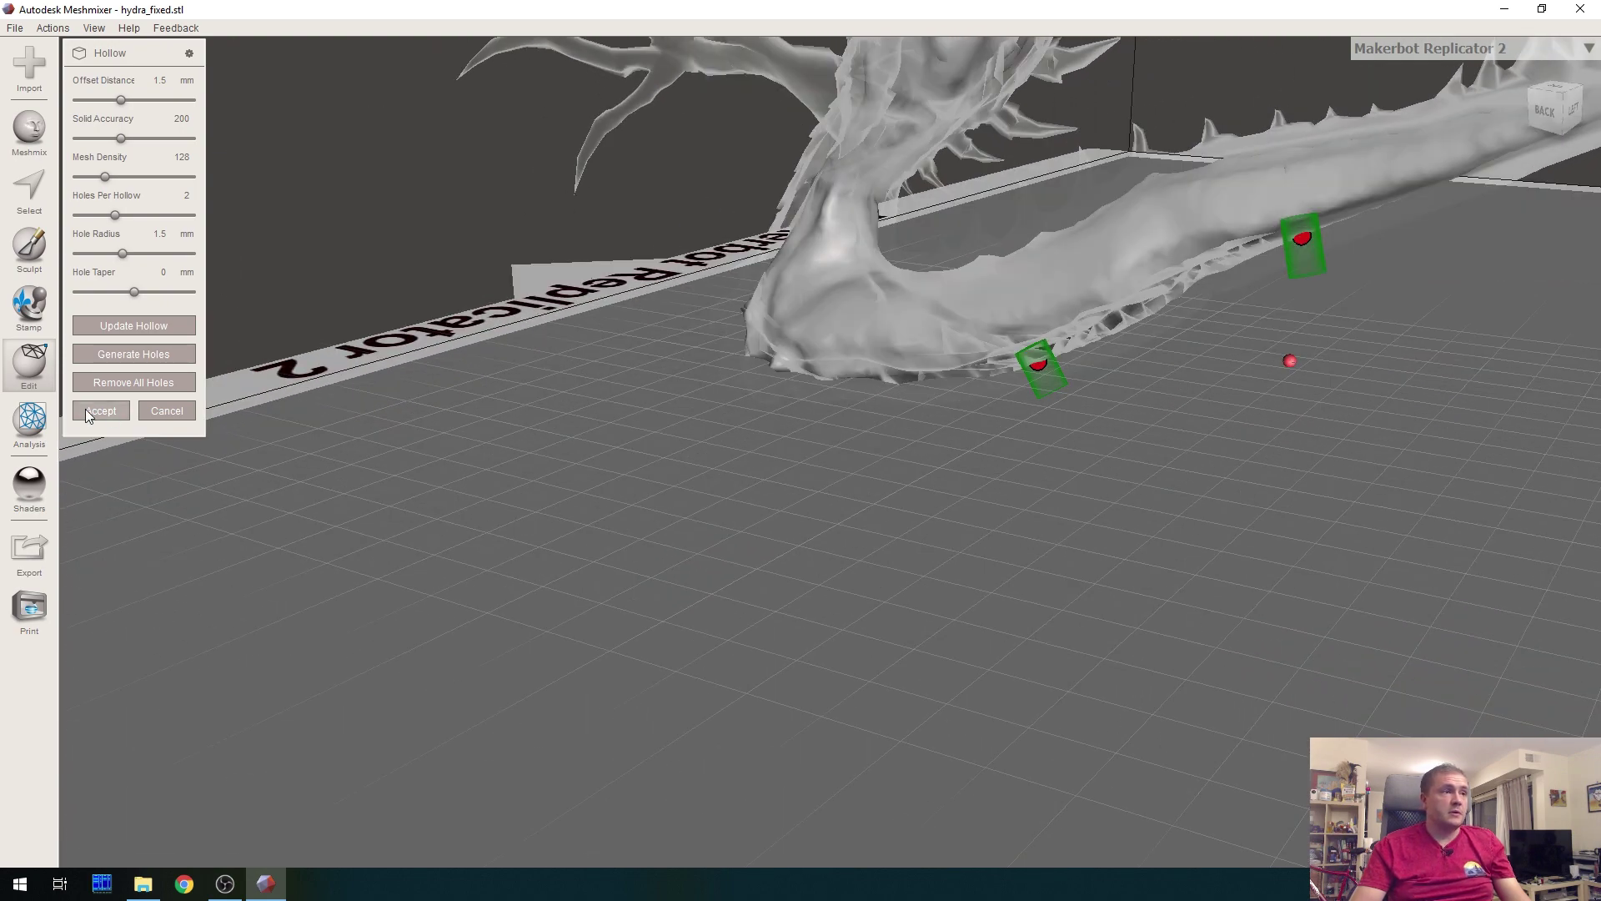
left_click(160, 414)
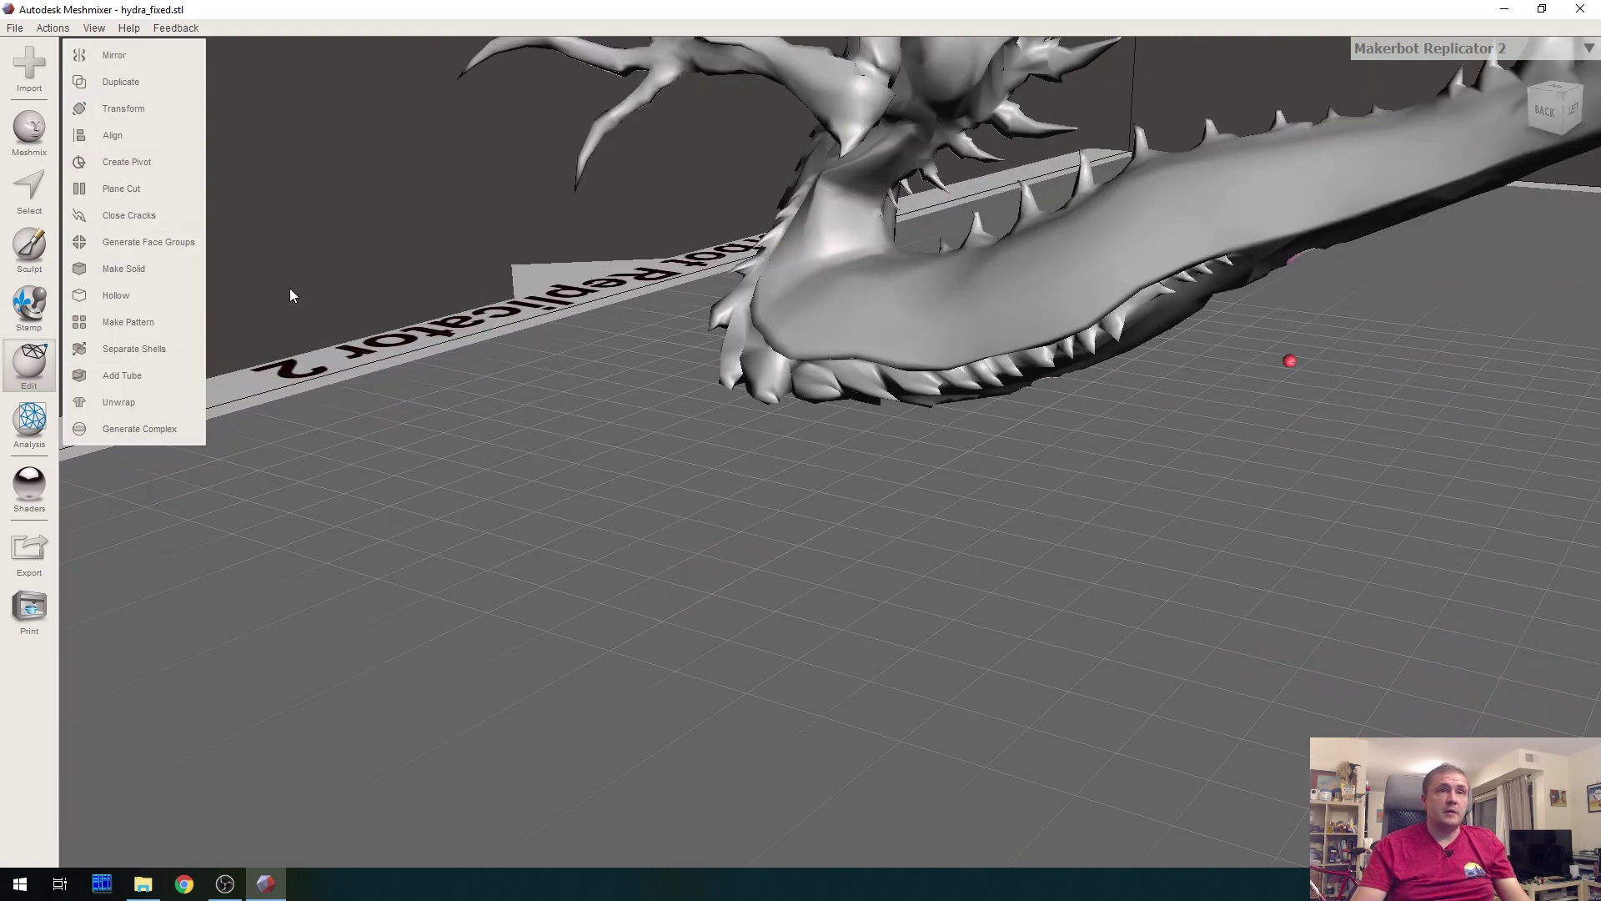
Export the hollowed model as the binary STL file hydra_prepared_netfabb in the SLA folder
left_click(16, 28)
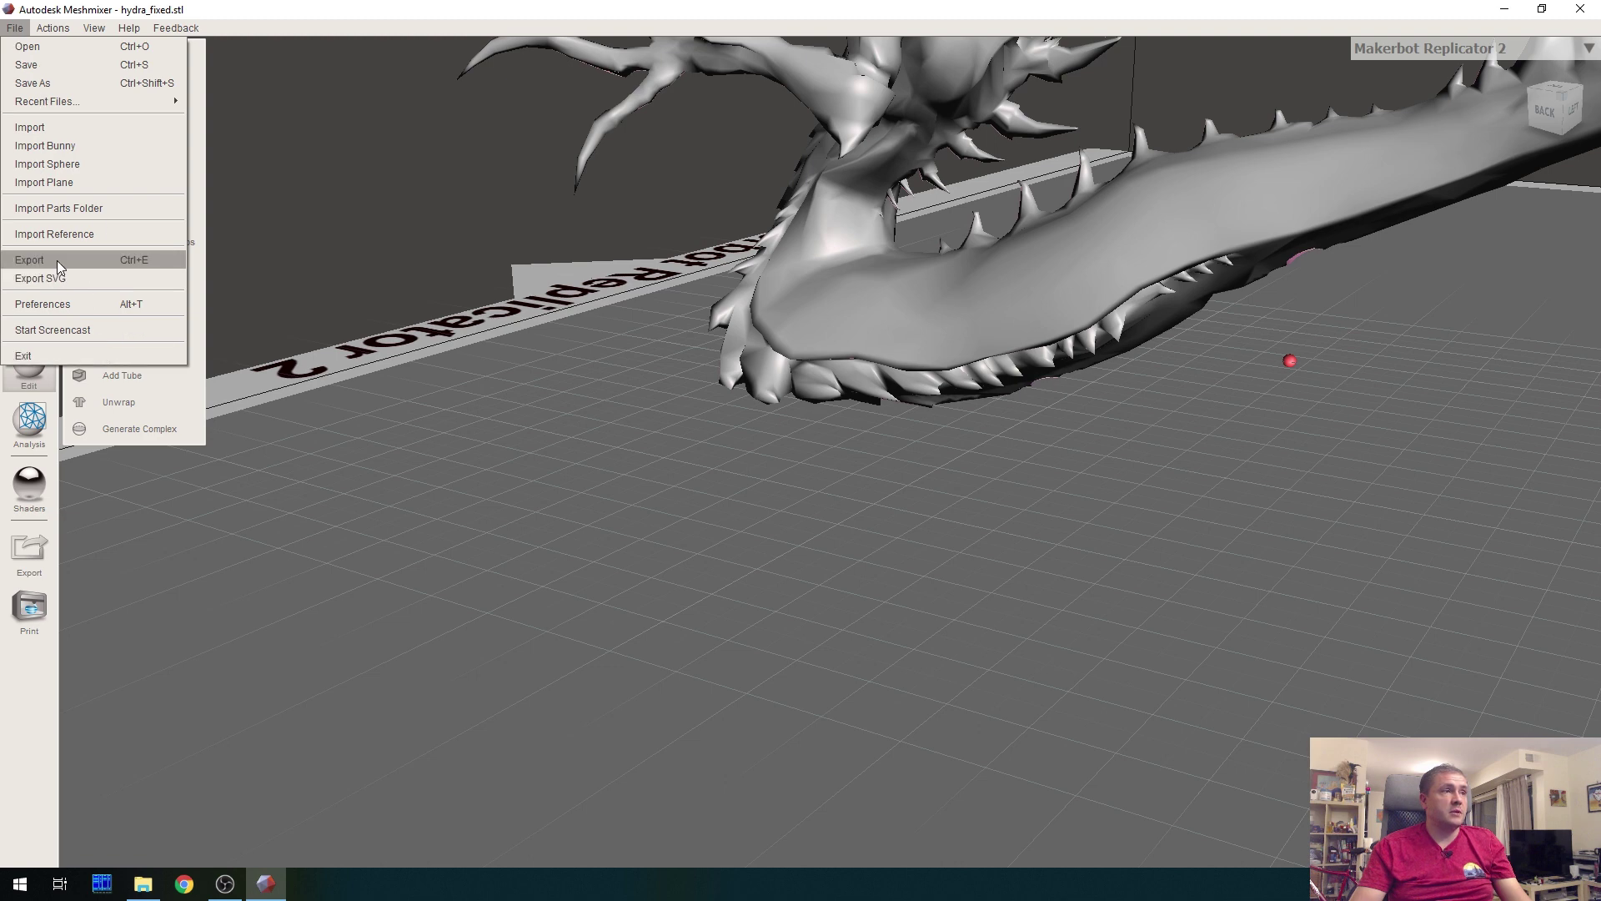
left_click(57, 260)
left_click(232, 292)
double_click(210, 383)
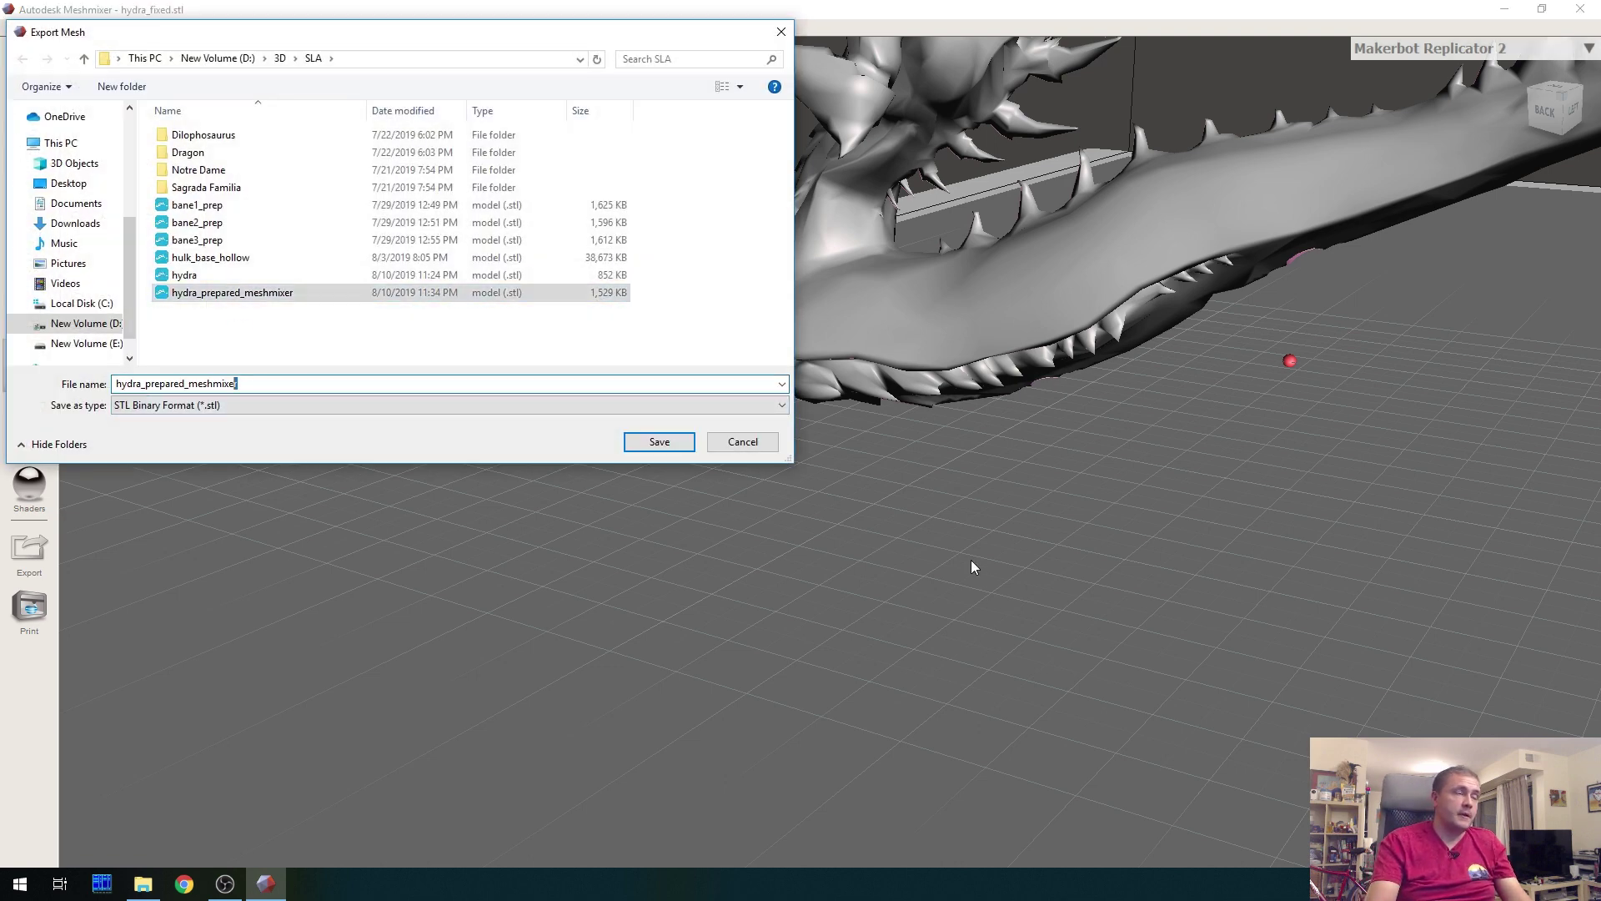
type("netfabb")
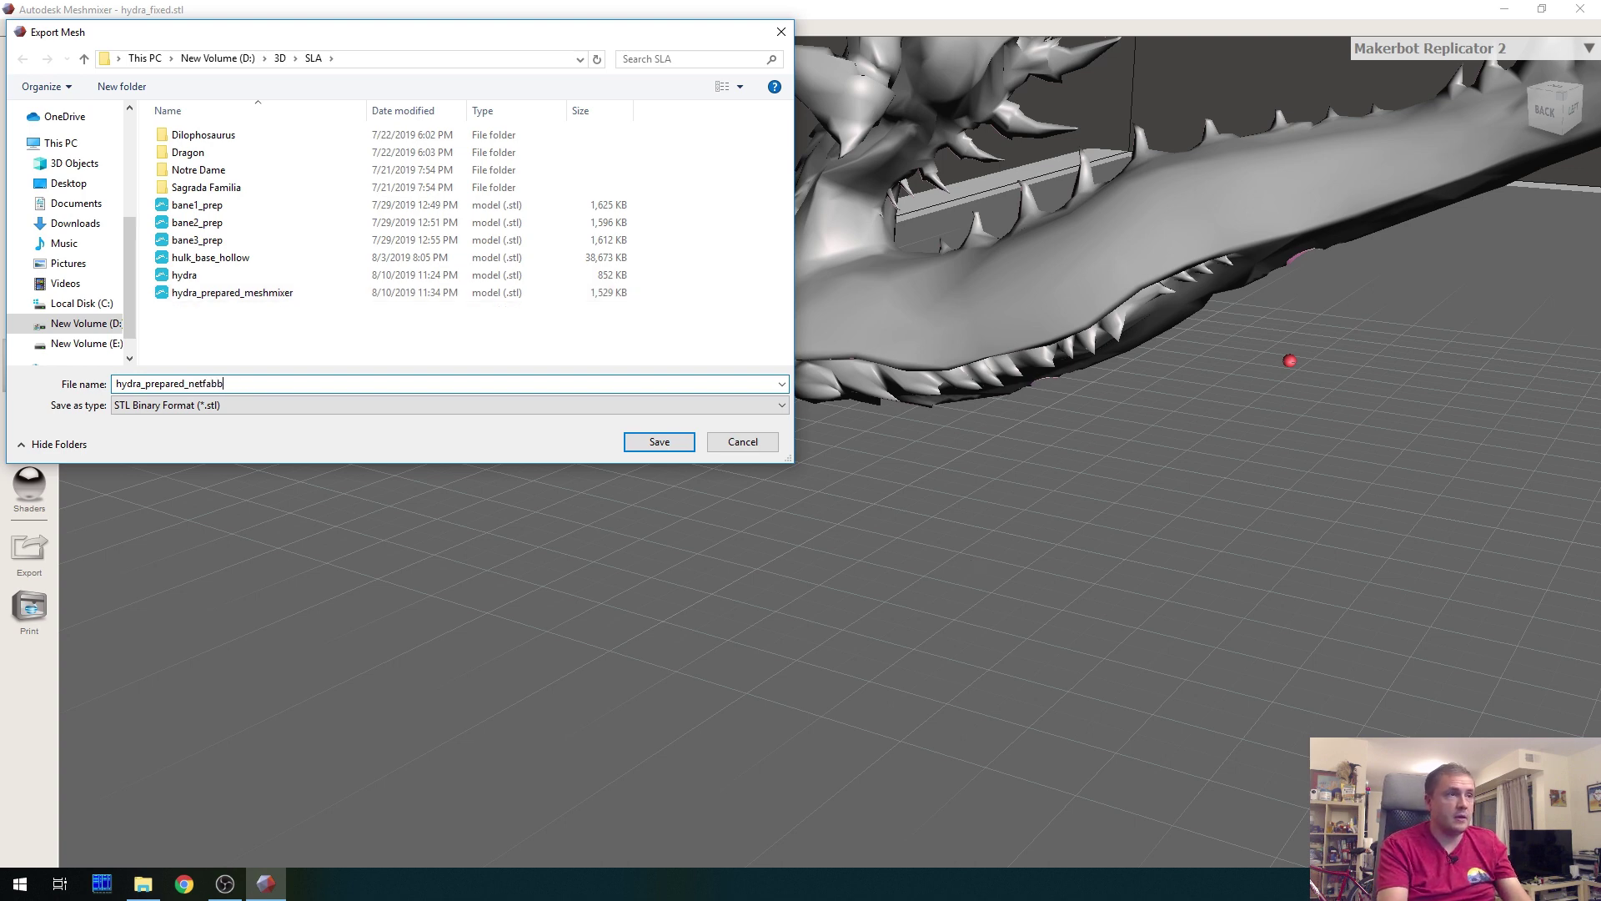
key("Return")
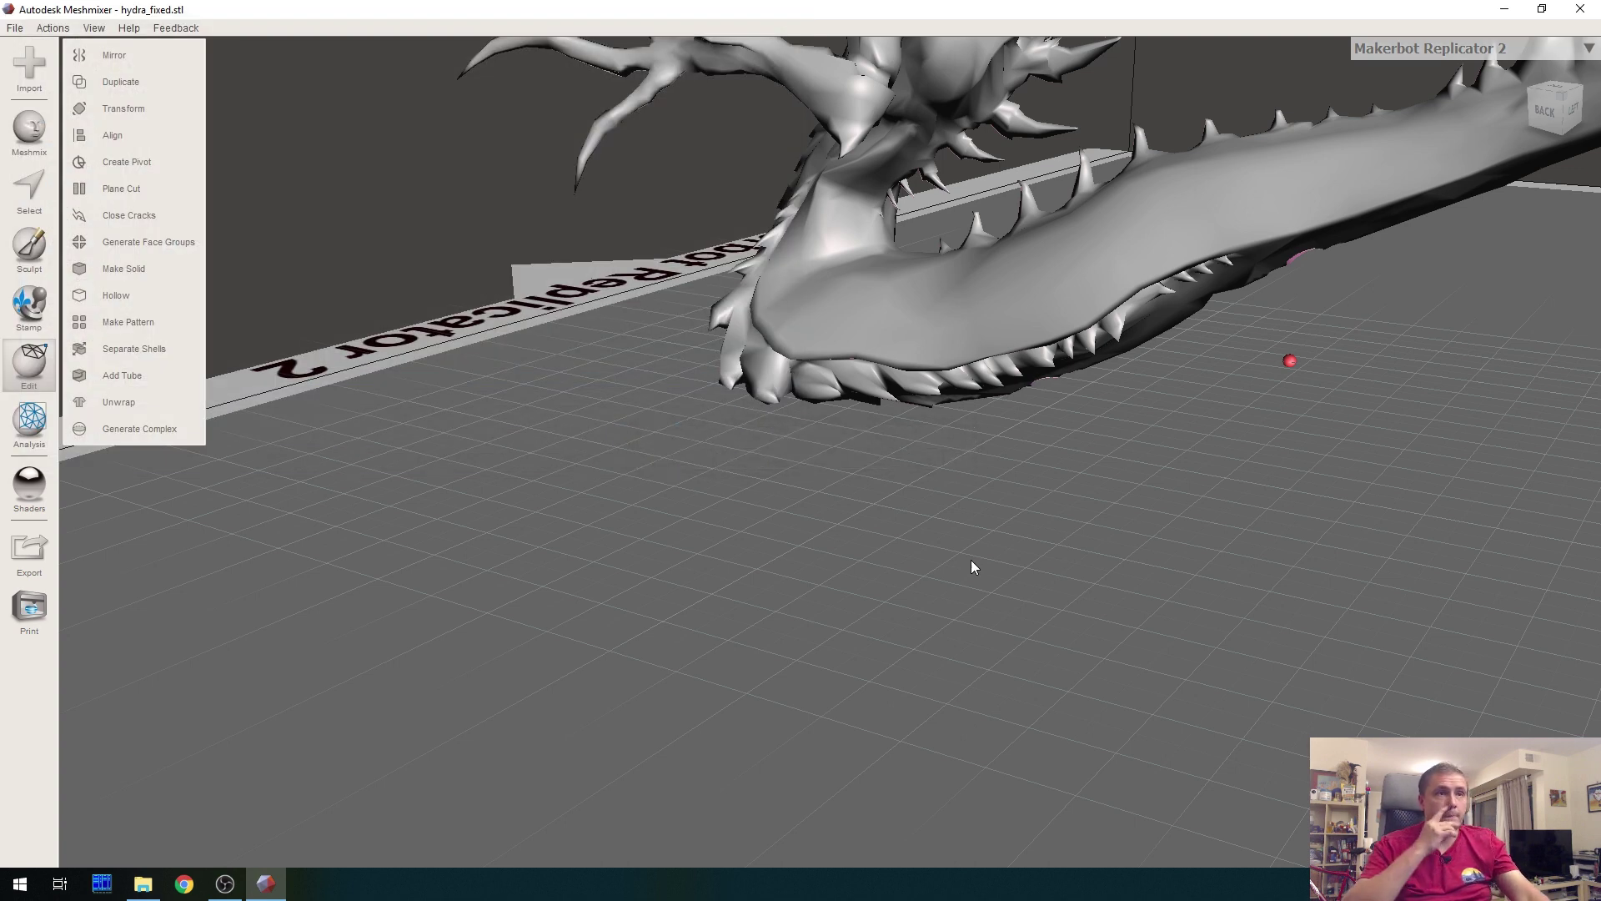
Exit Meshmixer without saving the document and open hydra_prepared_netfabb in ChiTuBox
key("alt+F4")
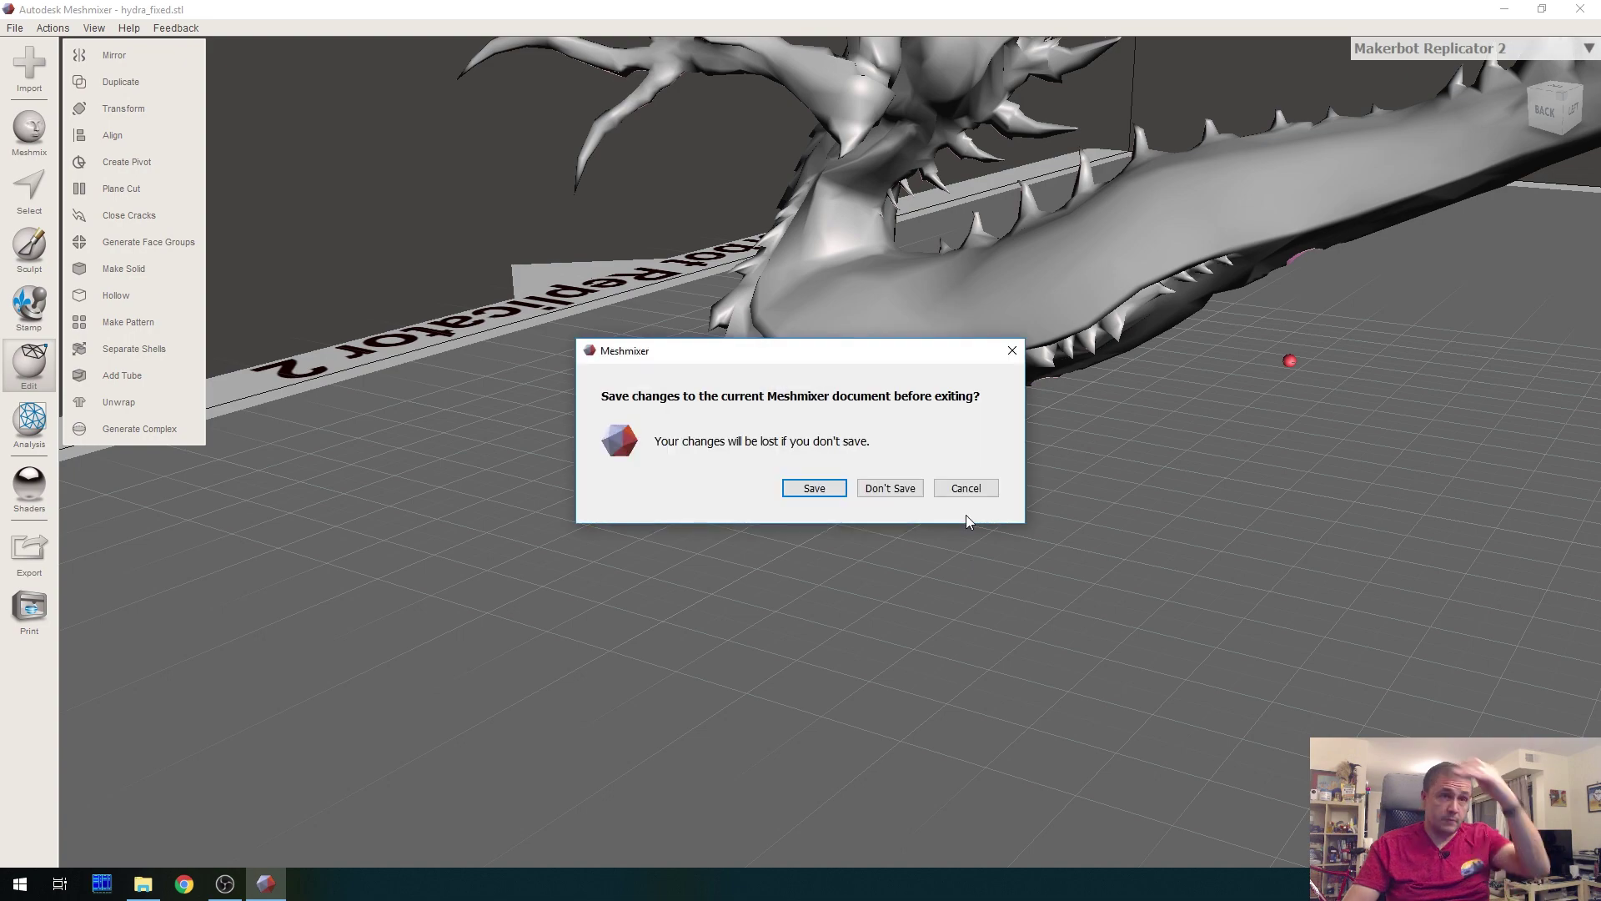
left_click(906, 492)
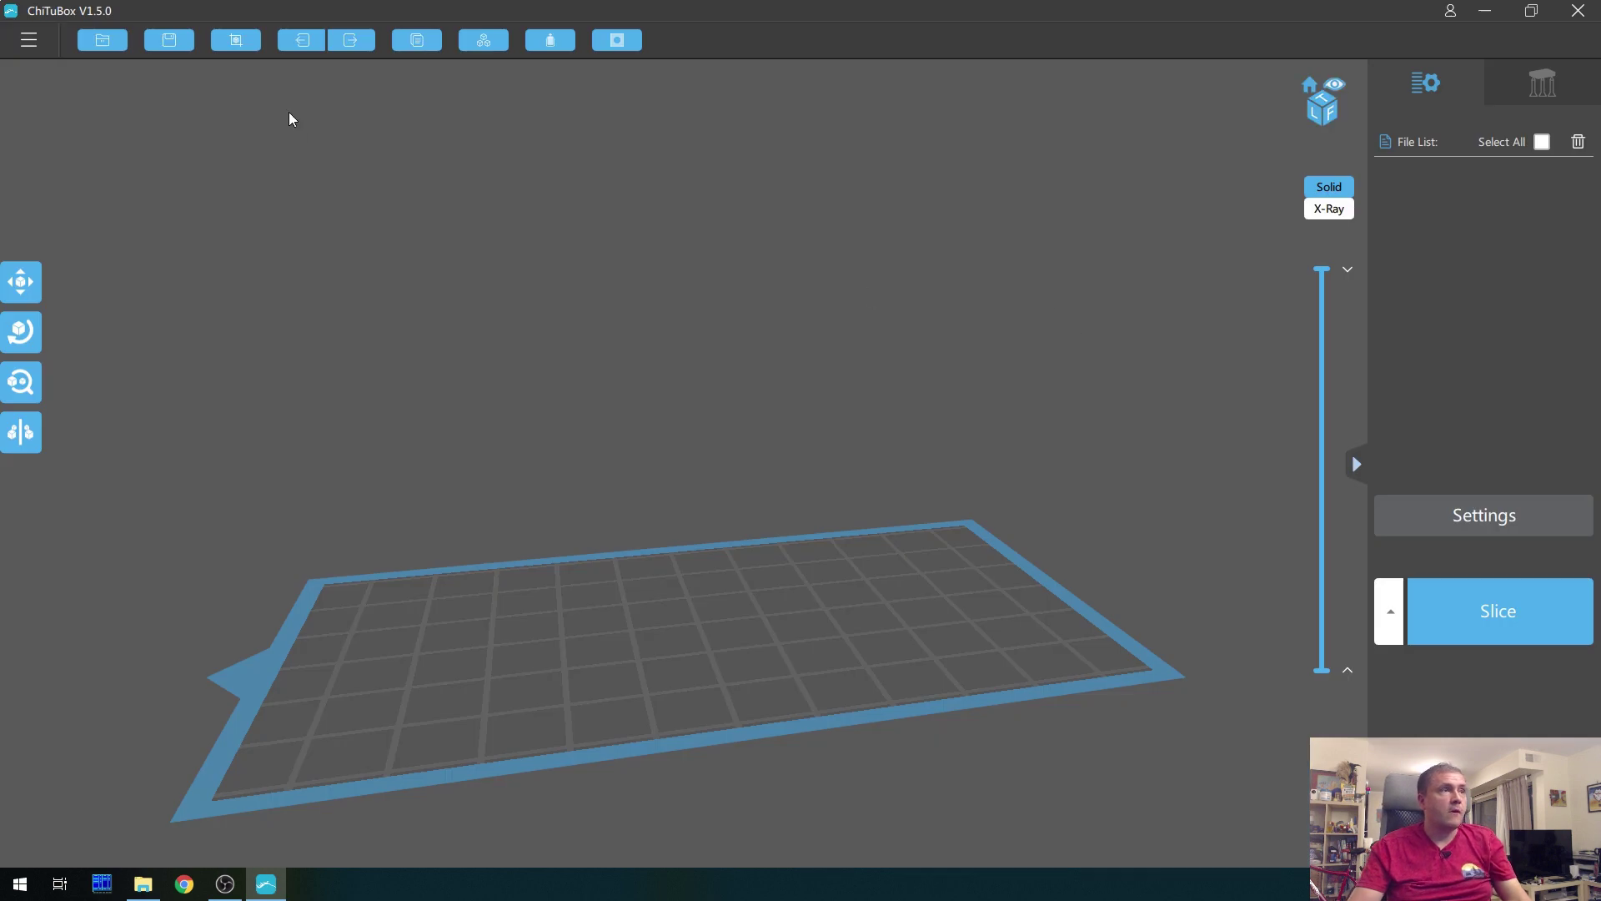
left_click(100, 42)
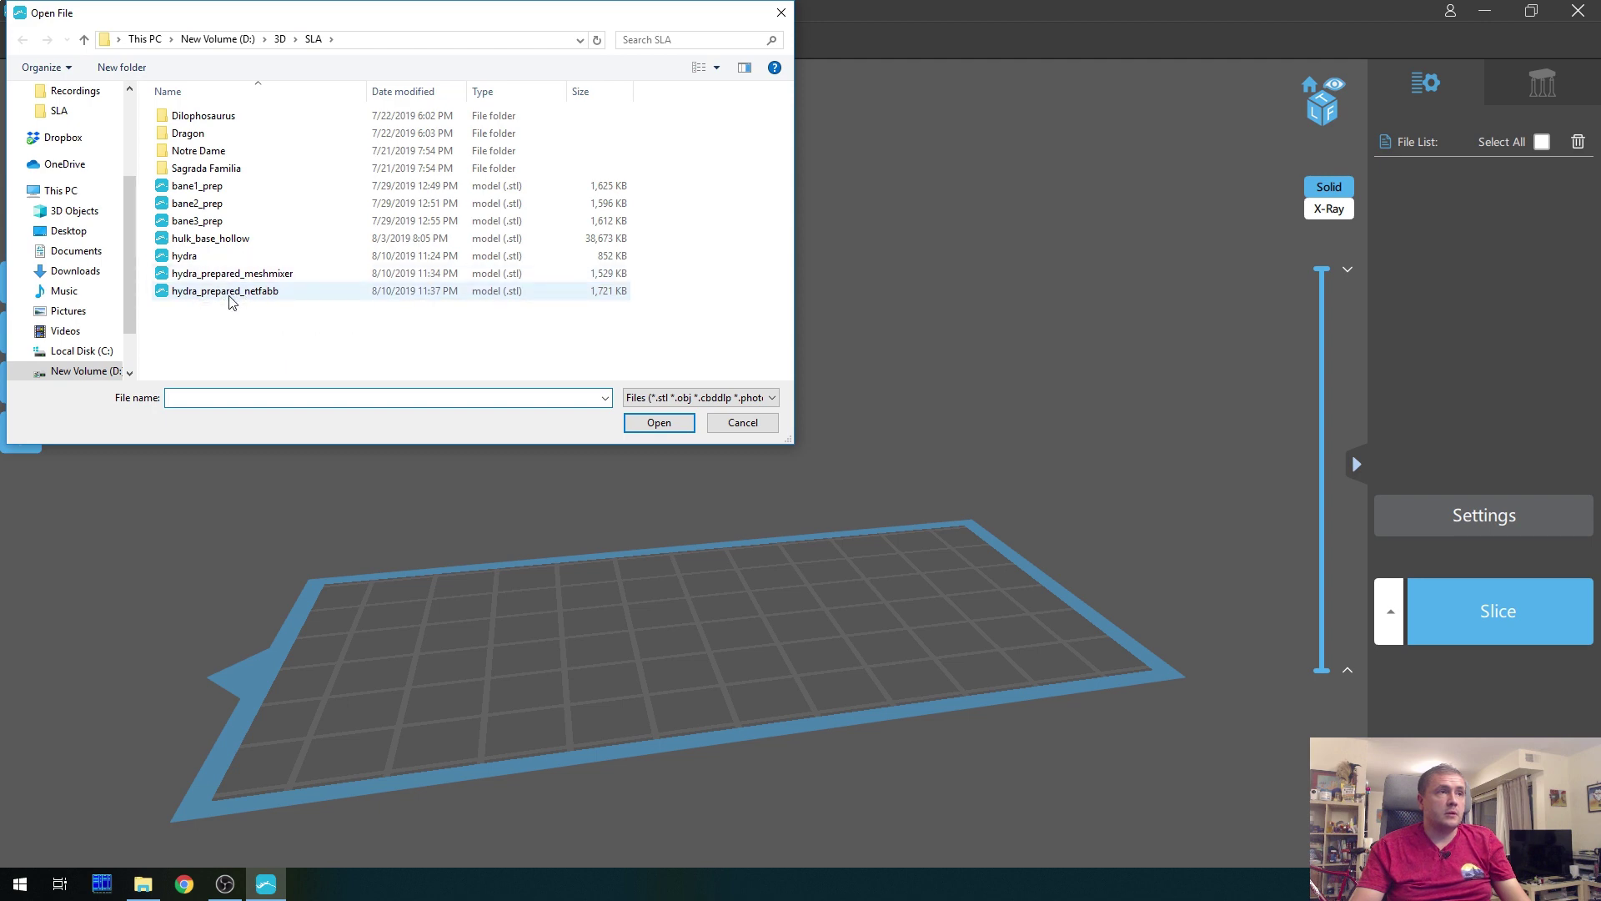
double_click(231, 291)
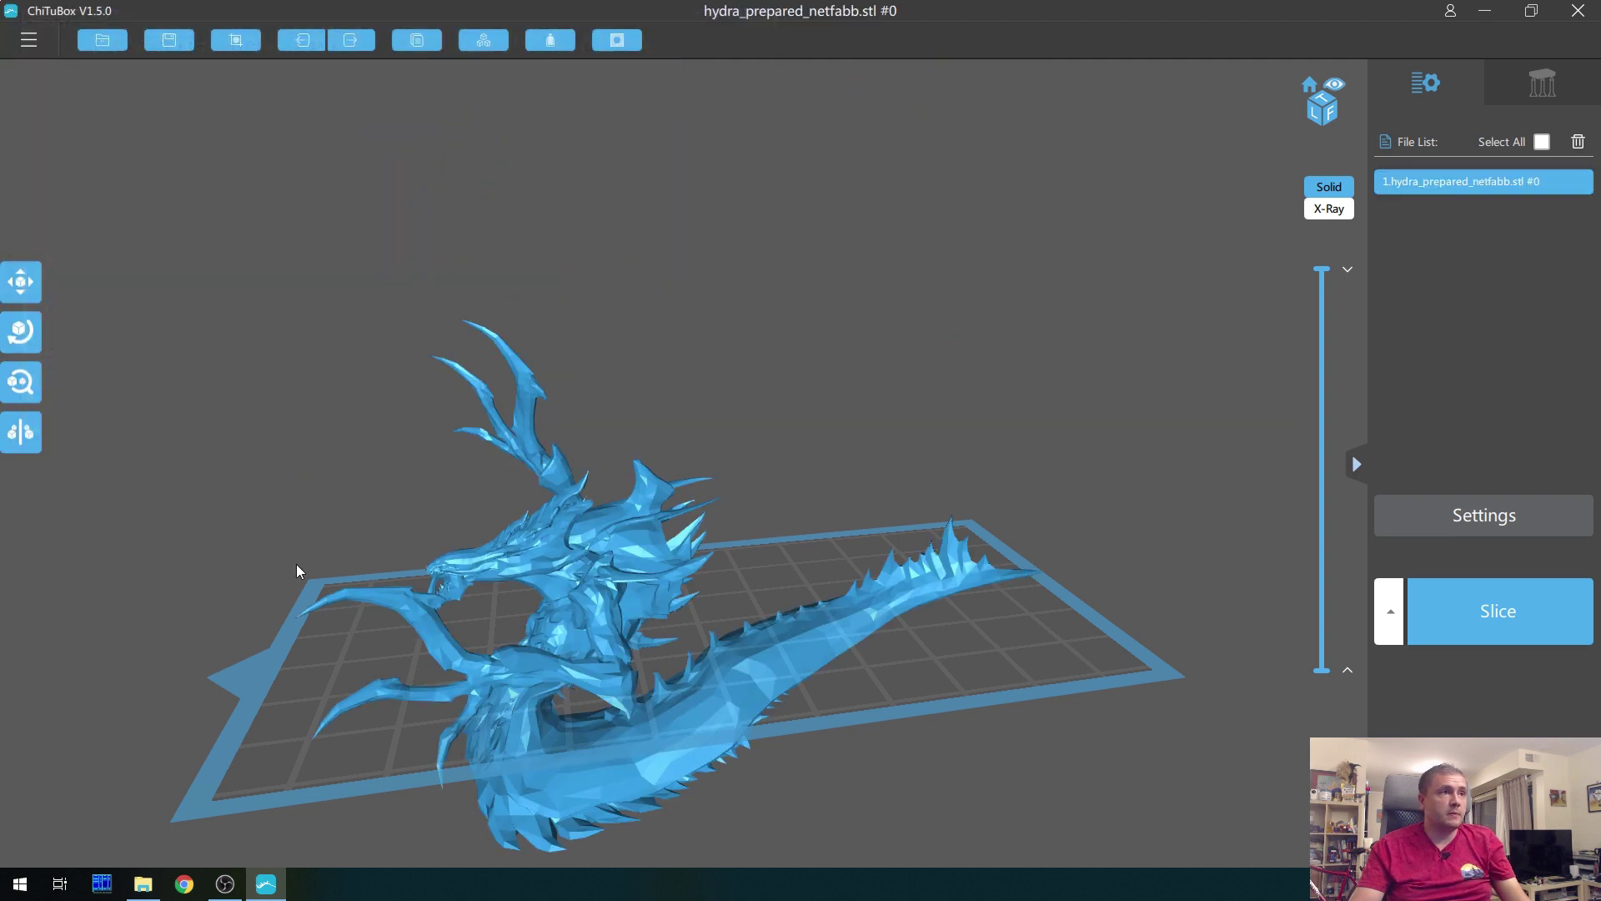
Examine the imported hydralisk on the build plate from above, from the side and from the front
left_click_drag(362, 695, 739, 493)
left_click_drag(581, 338, 600, 393)
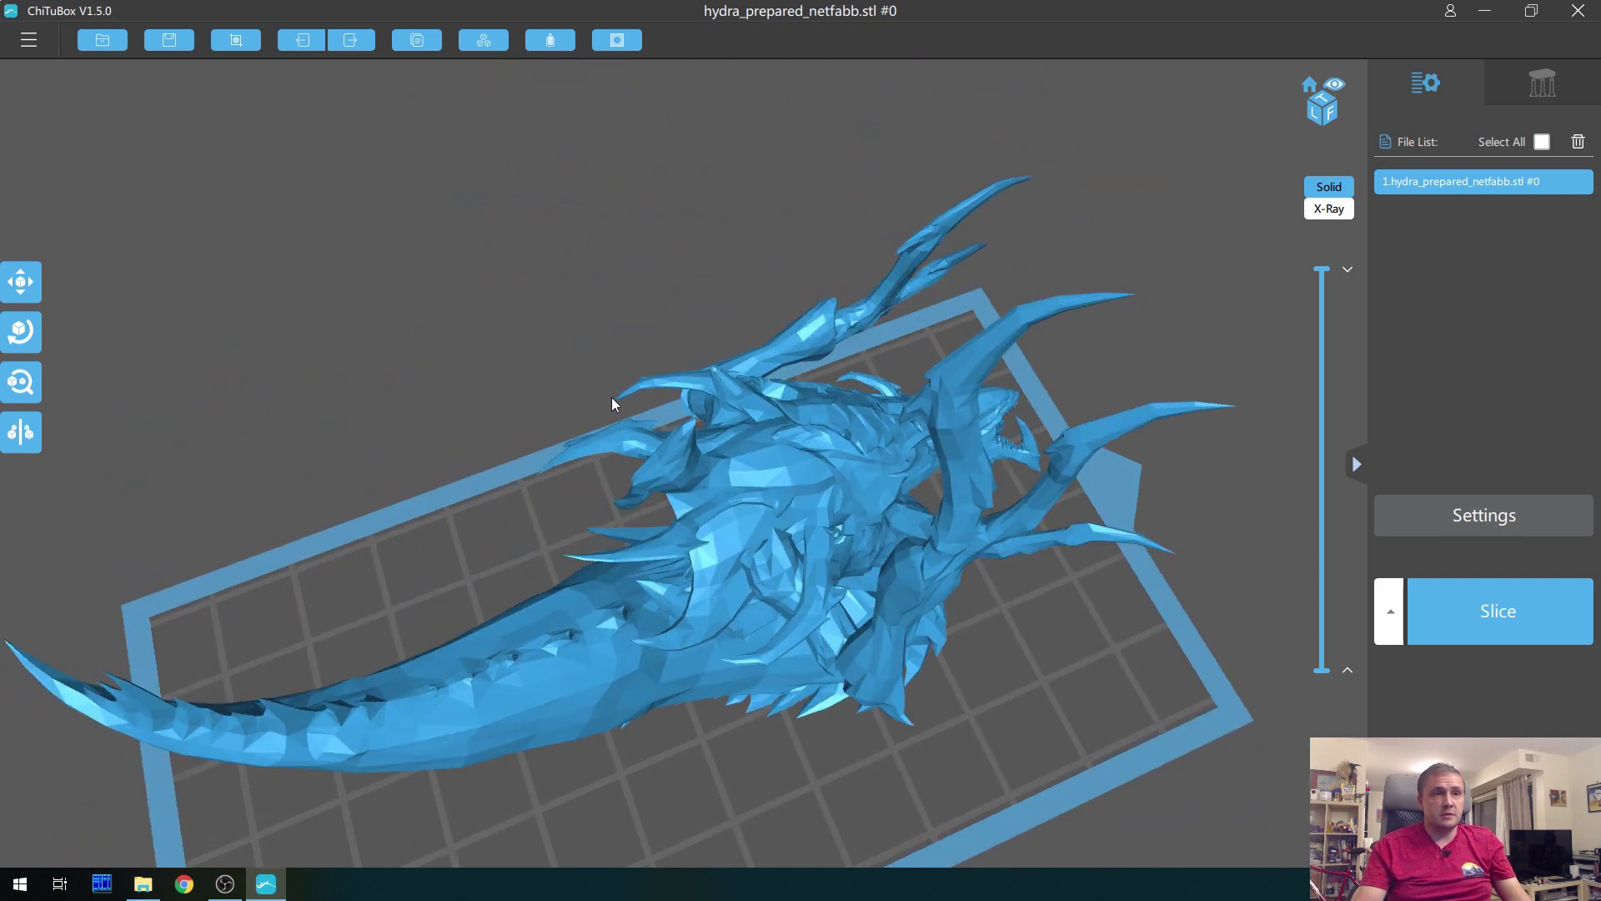
scroll(643, 554, "up", 5)
scroll(604, 583, "down", 5)
right_click_drag(604, 583, 696, 400)
right_click_drag(984, 396, 850, 409)
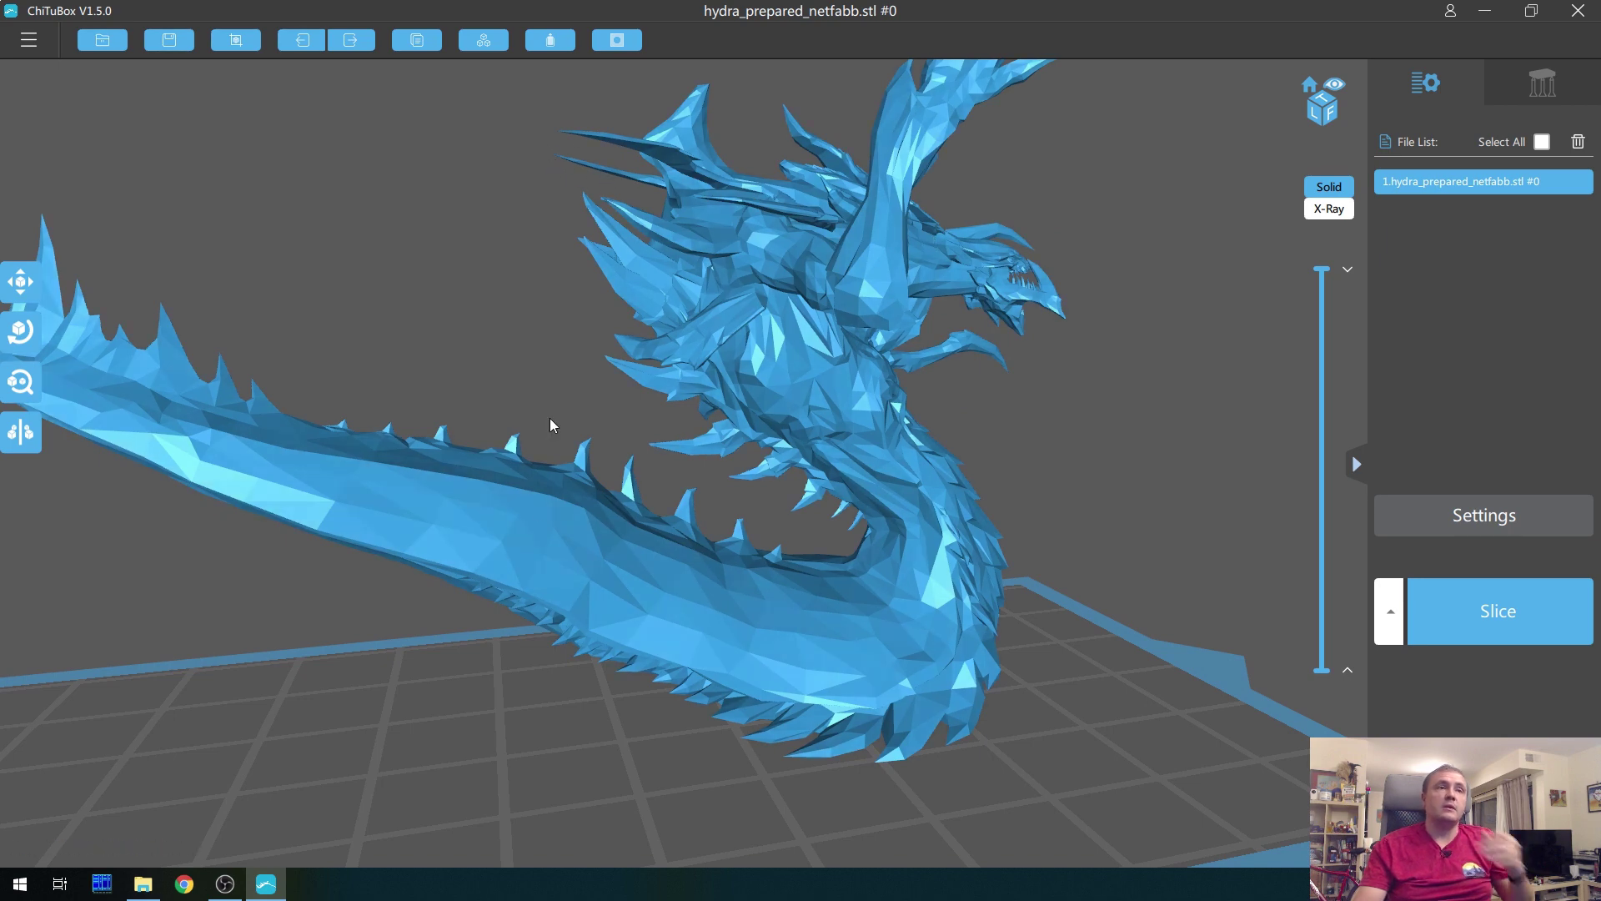
right_click_drag(1143, 340, 221, 373)
Rotate the model freehand around the red ring so the tail points steeply upward and the head tilts down
left_click(17, 332)
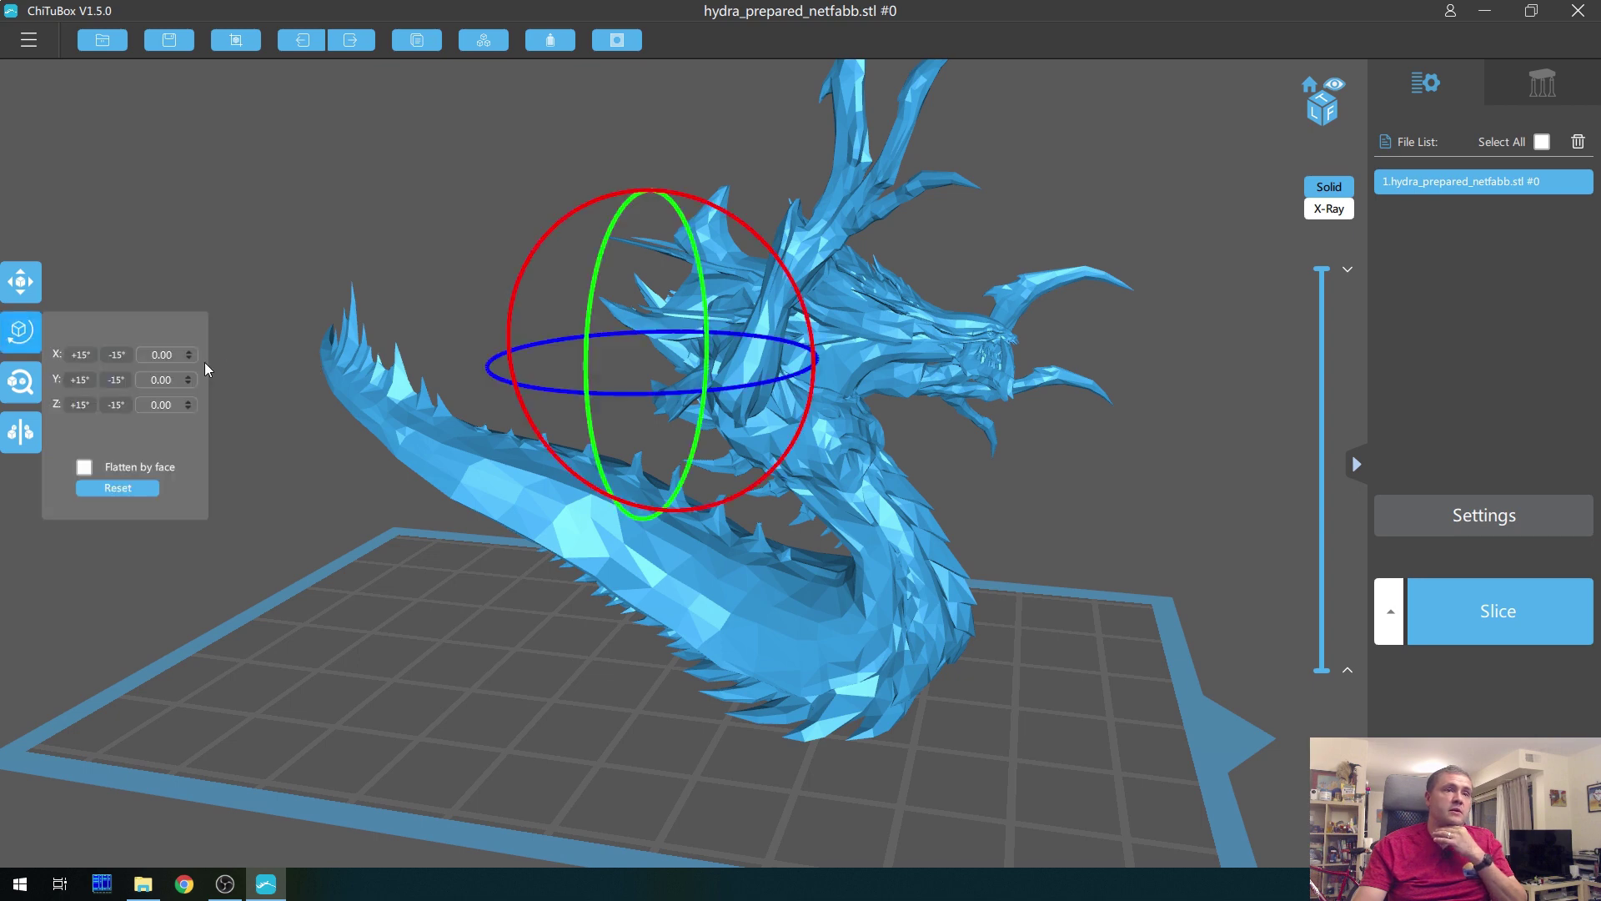
left_click_drag(786, 274, 825, 283)
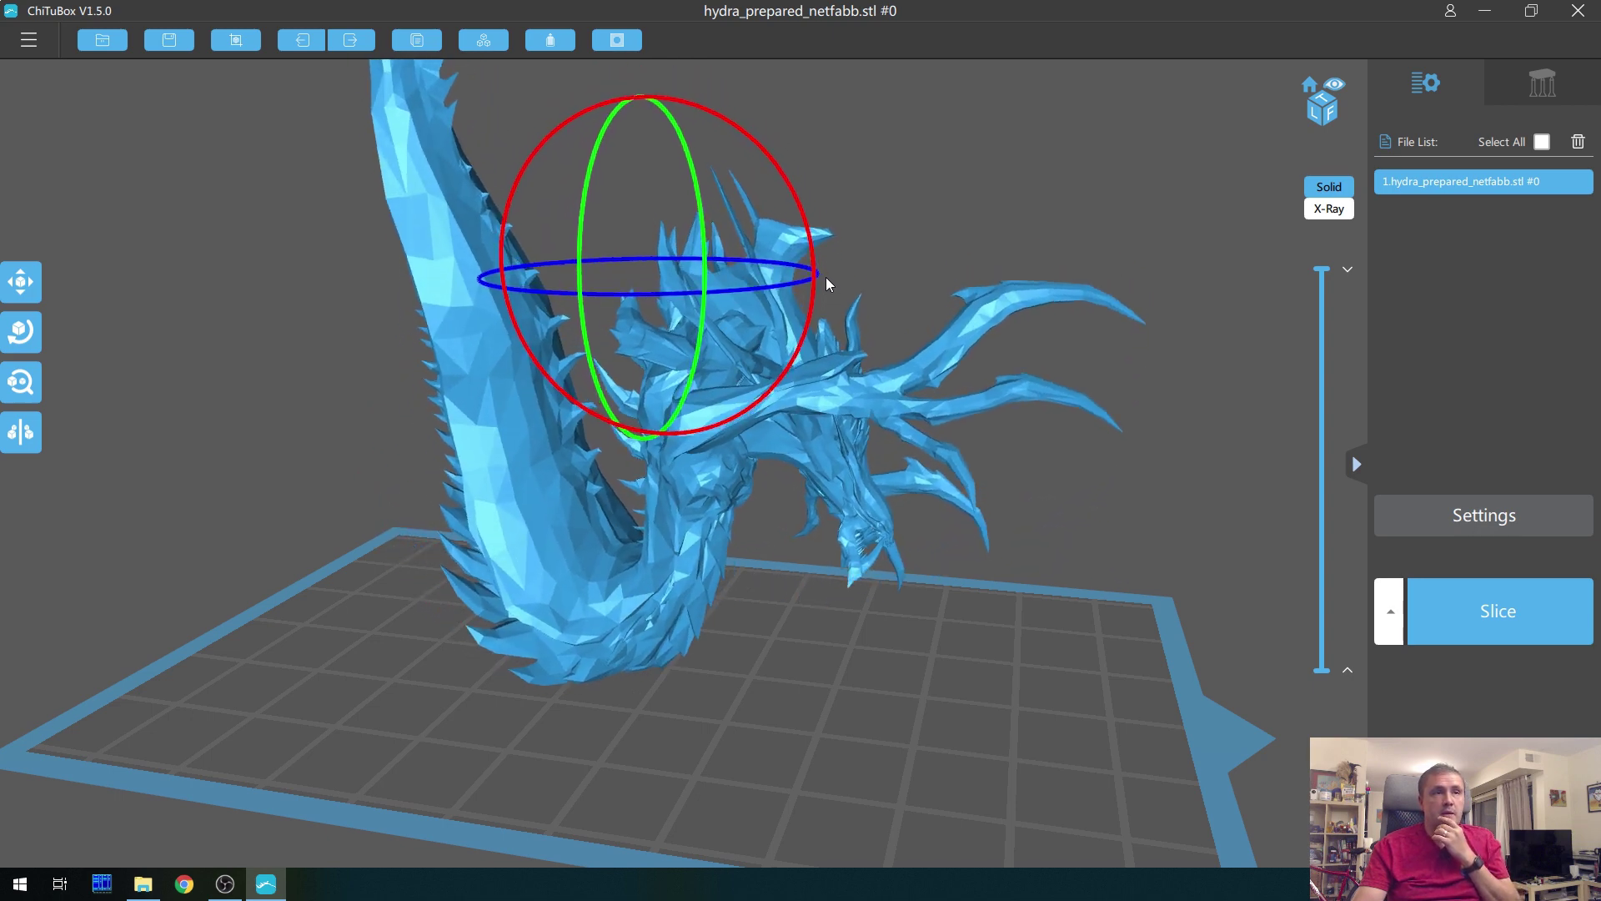
left_click_drag(826, 277, 829, 268)
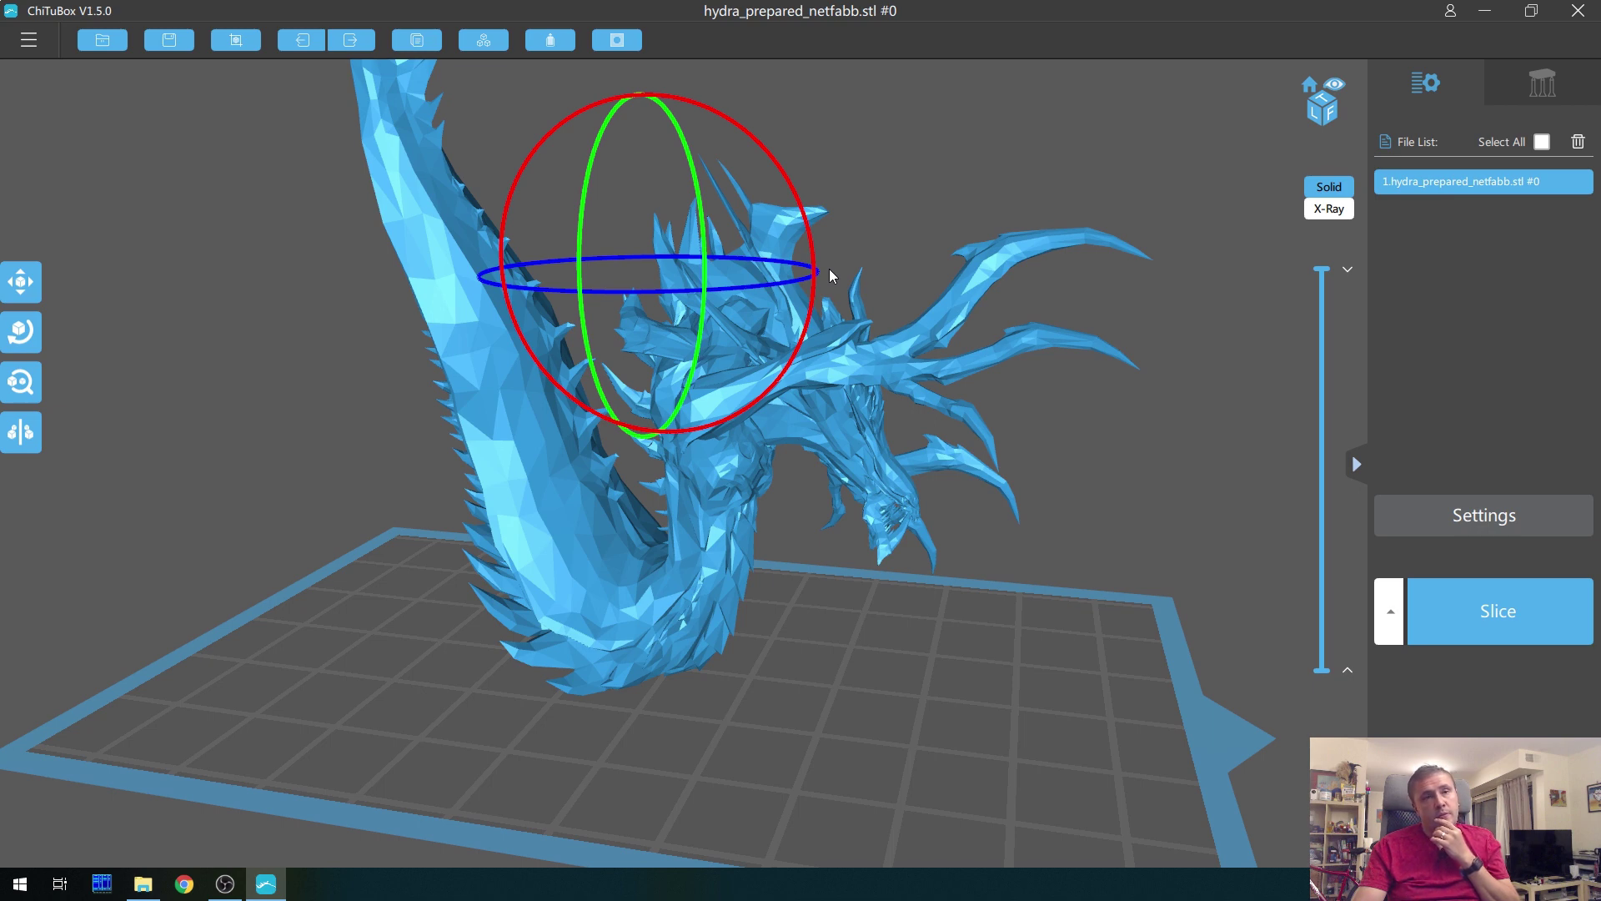
Fine-tune the model's tilt so the claws rise slightly, and auto-generate medium supports for the whole model with 50% density and a 45° angle
left_click_drag(829, 268, 829, 265)
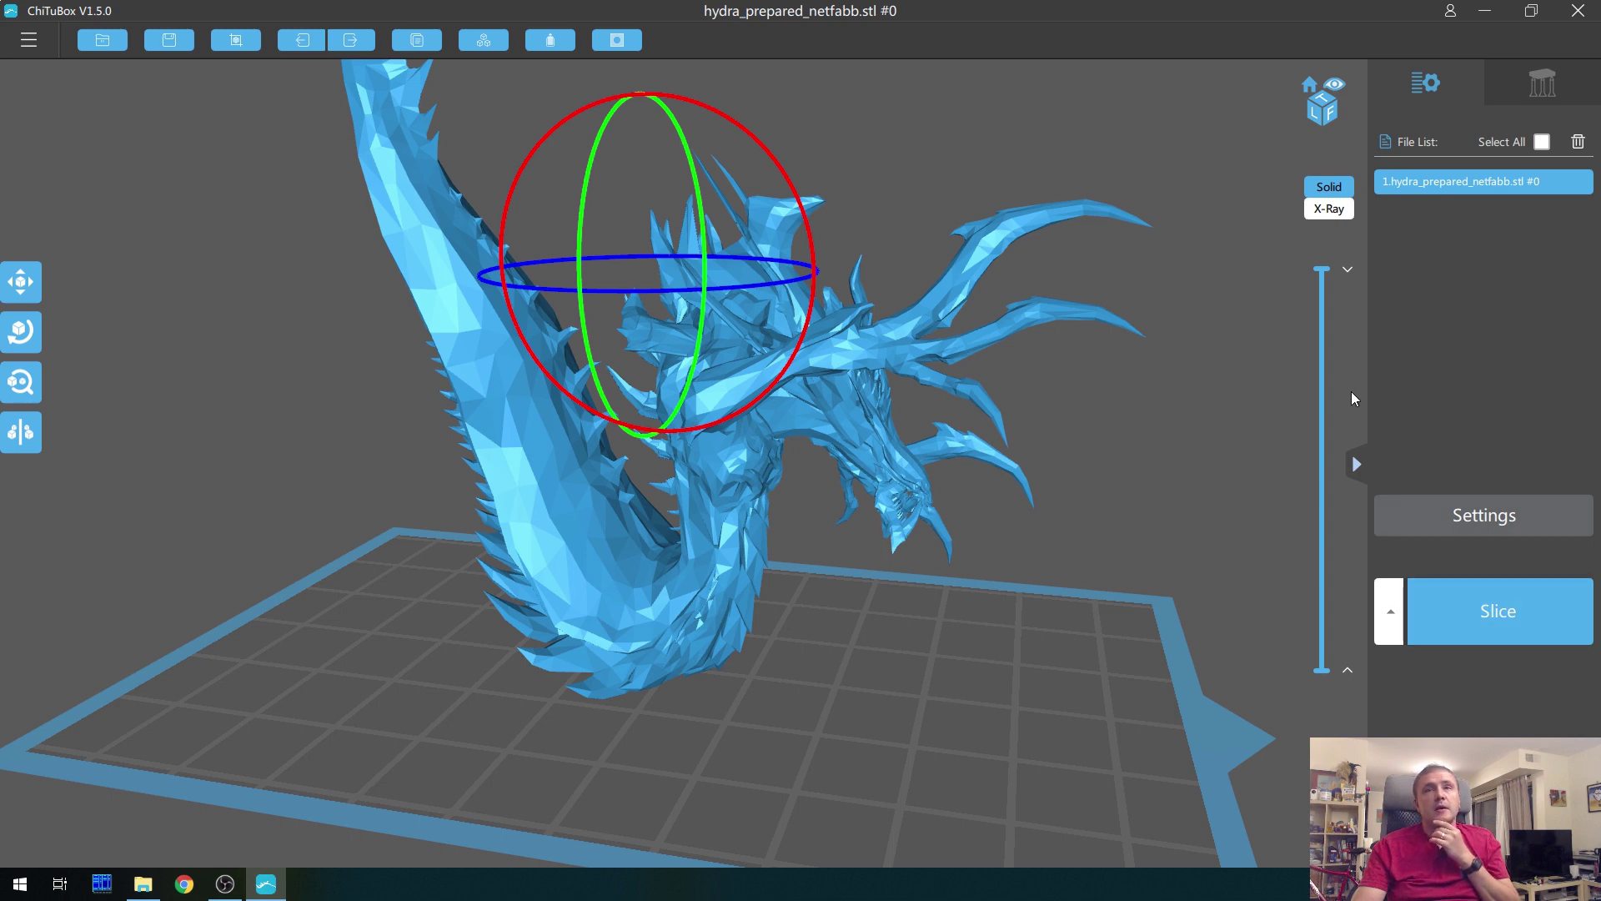
left_click(1544, 83)
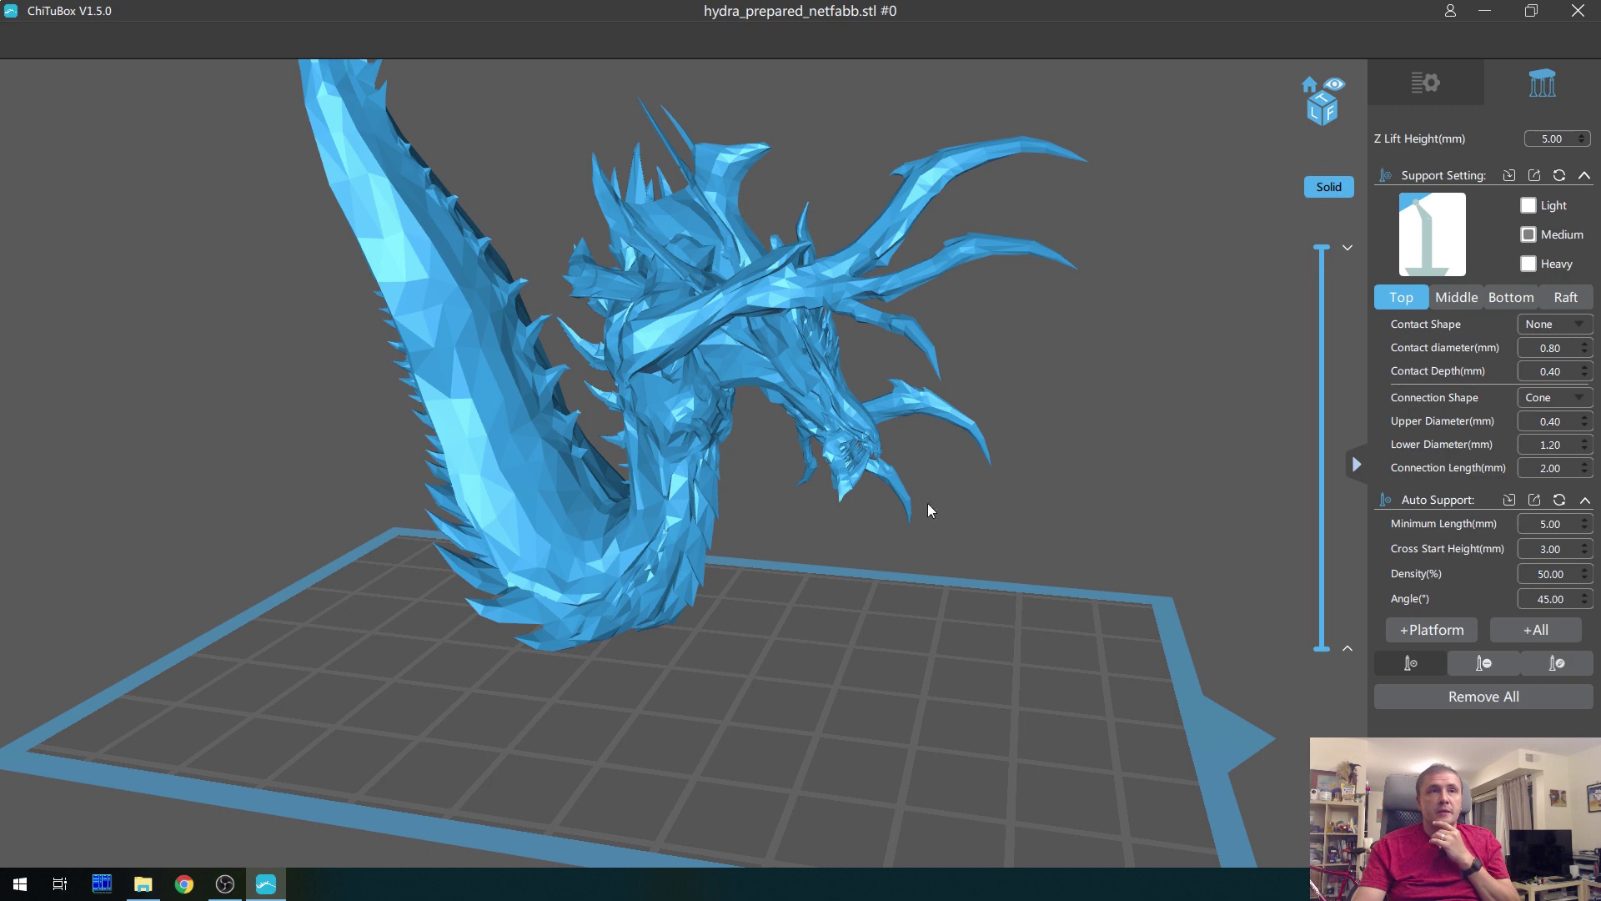
left_click(1536, 630)
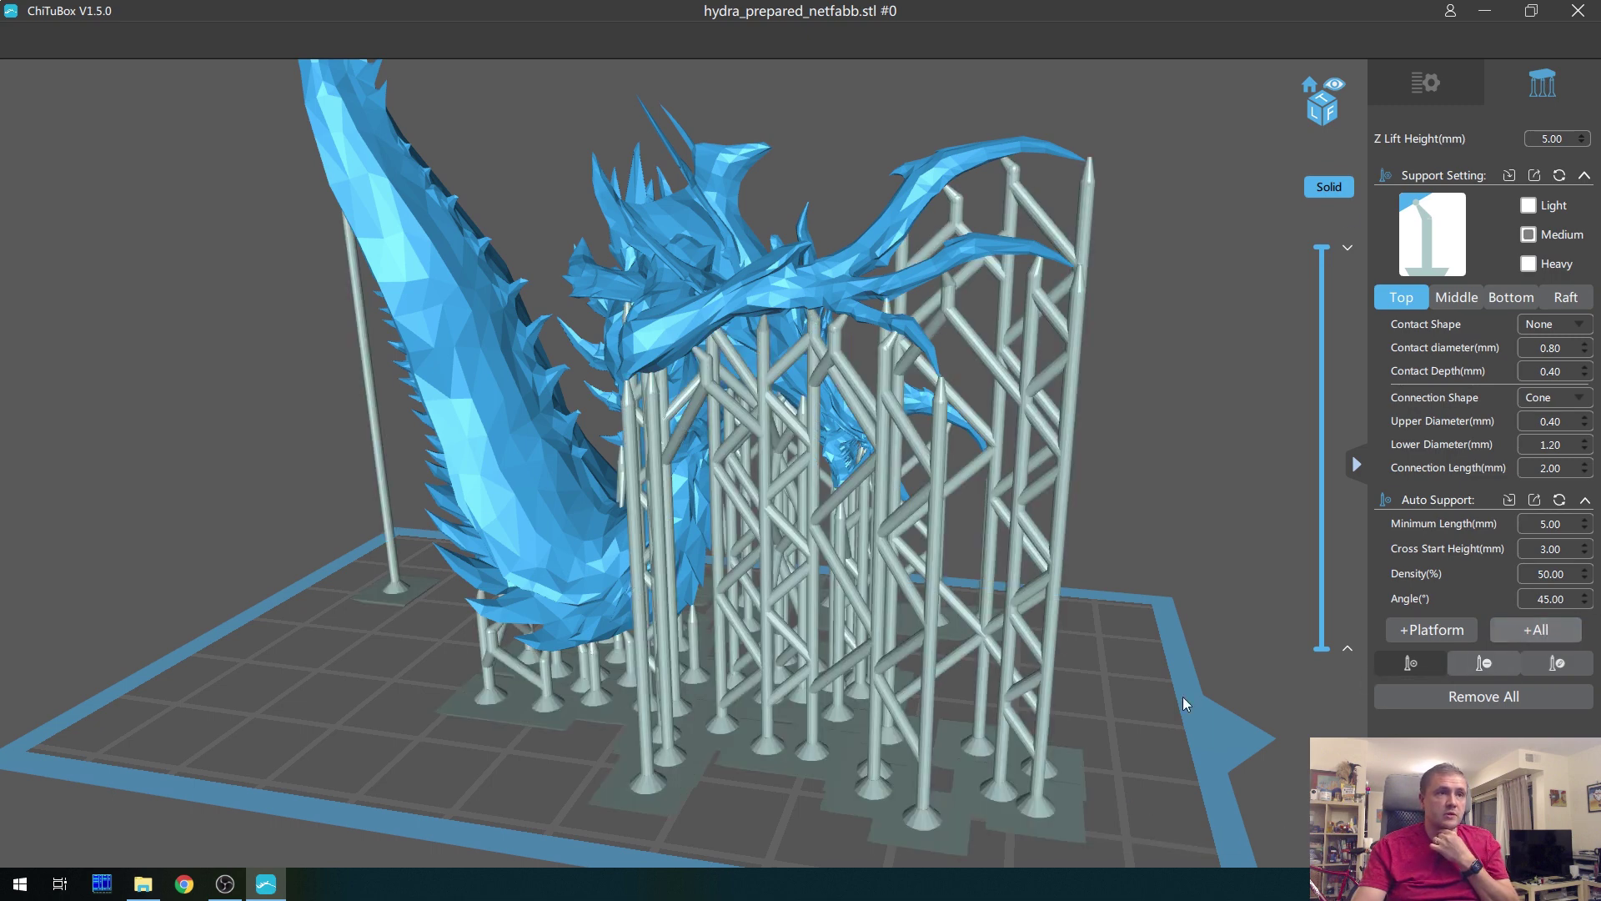
Examine the generated supports beneath the tail curve and the back of the hydralisk
left_click_drag(378, 642, 284, 637)
left_click_drag(364, 312, 634, 413)
scroll(773, 697, "up", 5)
right_click_drag(774, 697, 768, 549)
right_click_drag(713, 357, 932, 334)
scroll(927, 332, "up", 8)
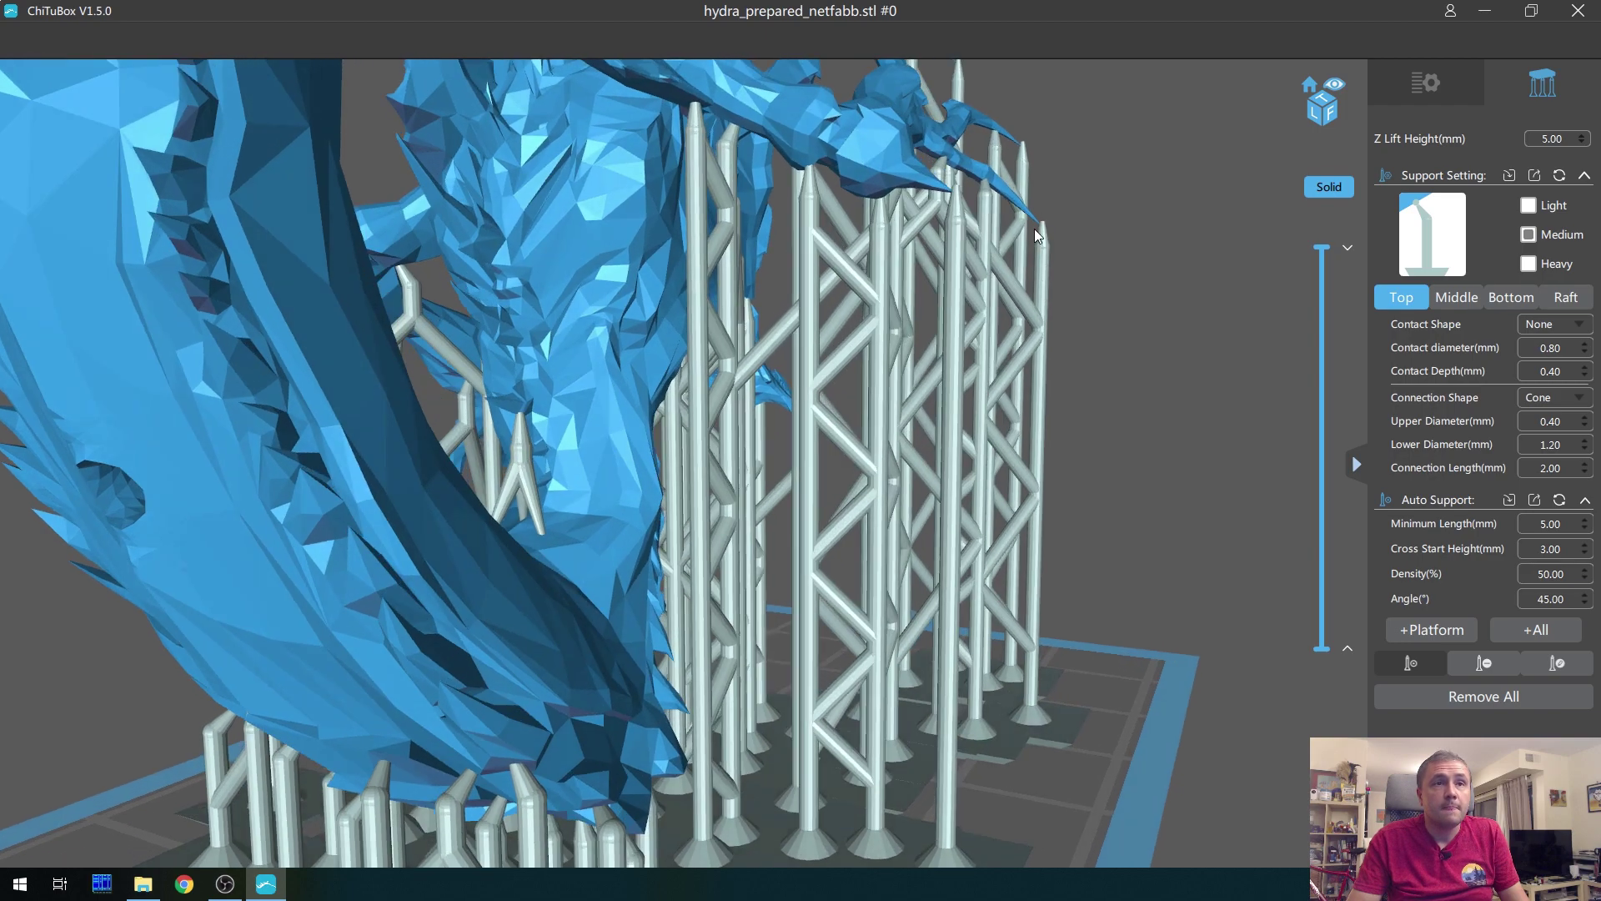
Examine the supports under the head, arms and claws from several angles, checking how each claw tip is held
right_click_drag(1034, 229, 1133, 193)
scroll(1205, 171, "down", 5)
scroll(1133, 193, "up", 3)
right_click_drag(1077, 322, 879, 324)
scroll(880, 303, "down", 2)
right_click_drag(881, 304, 908, 287)
scroll(414, 421, "up", 2)
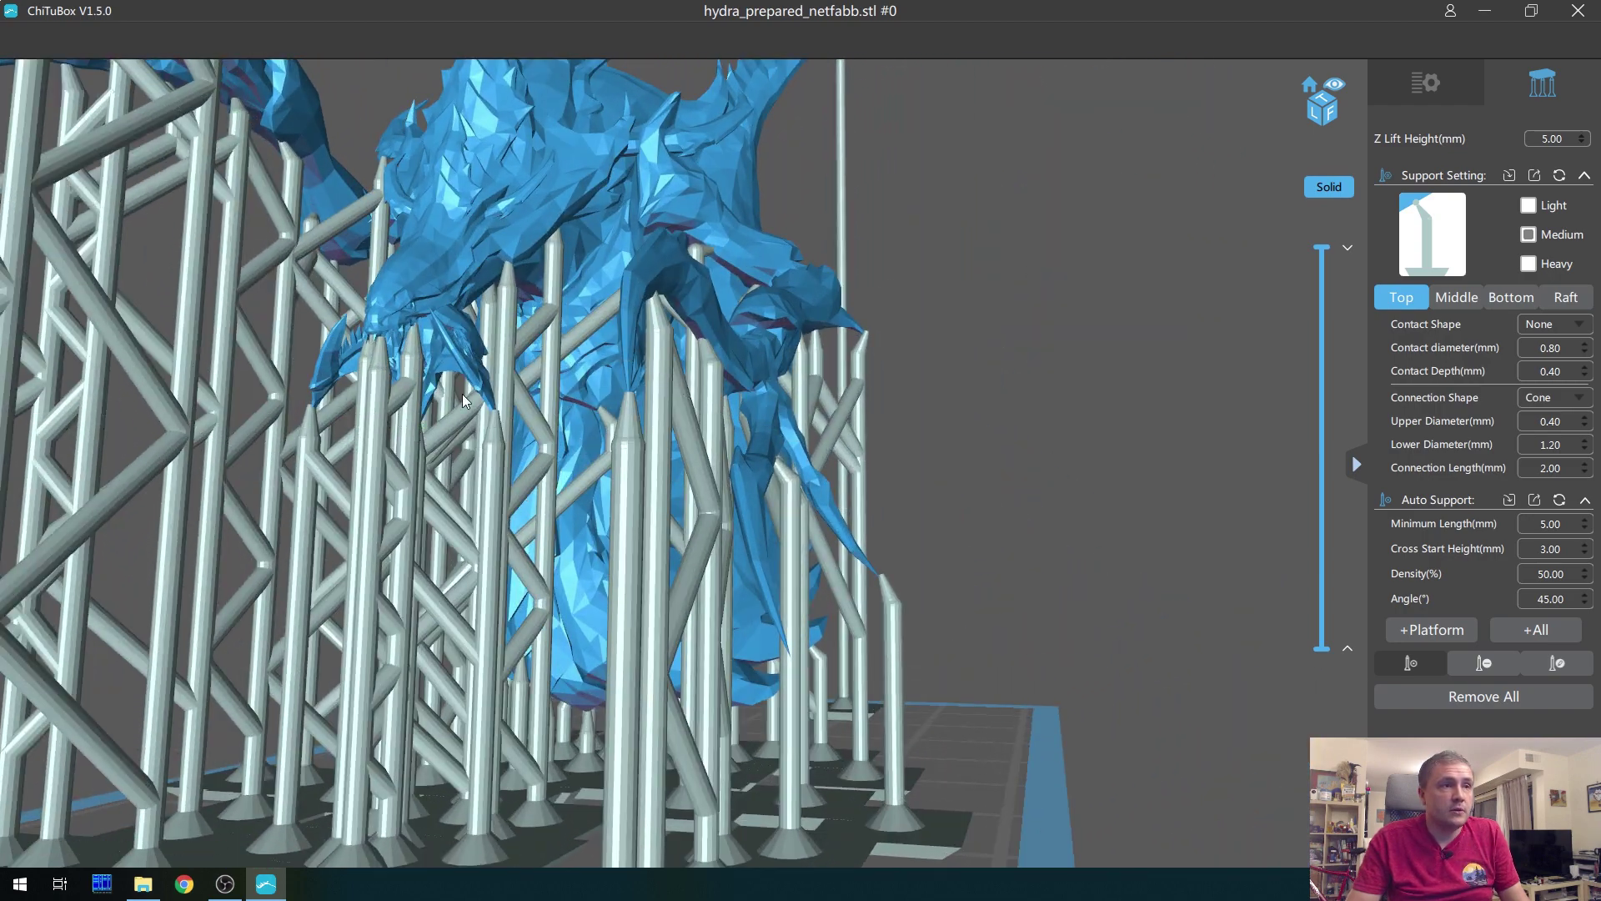
right_click_drag(761, 492, 763, 552)
scroll(712, 568, "up", 3)
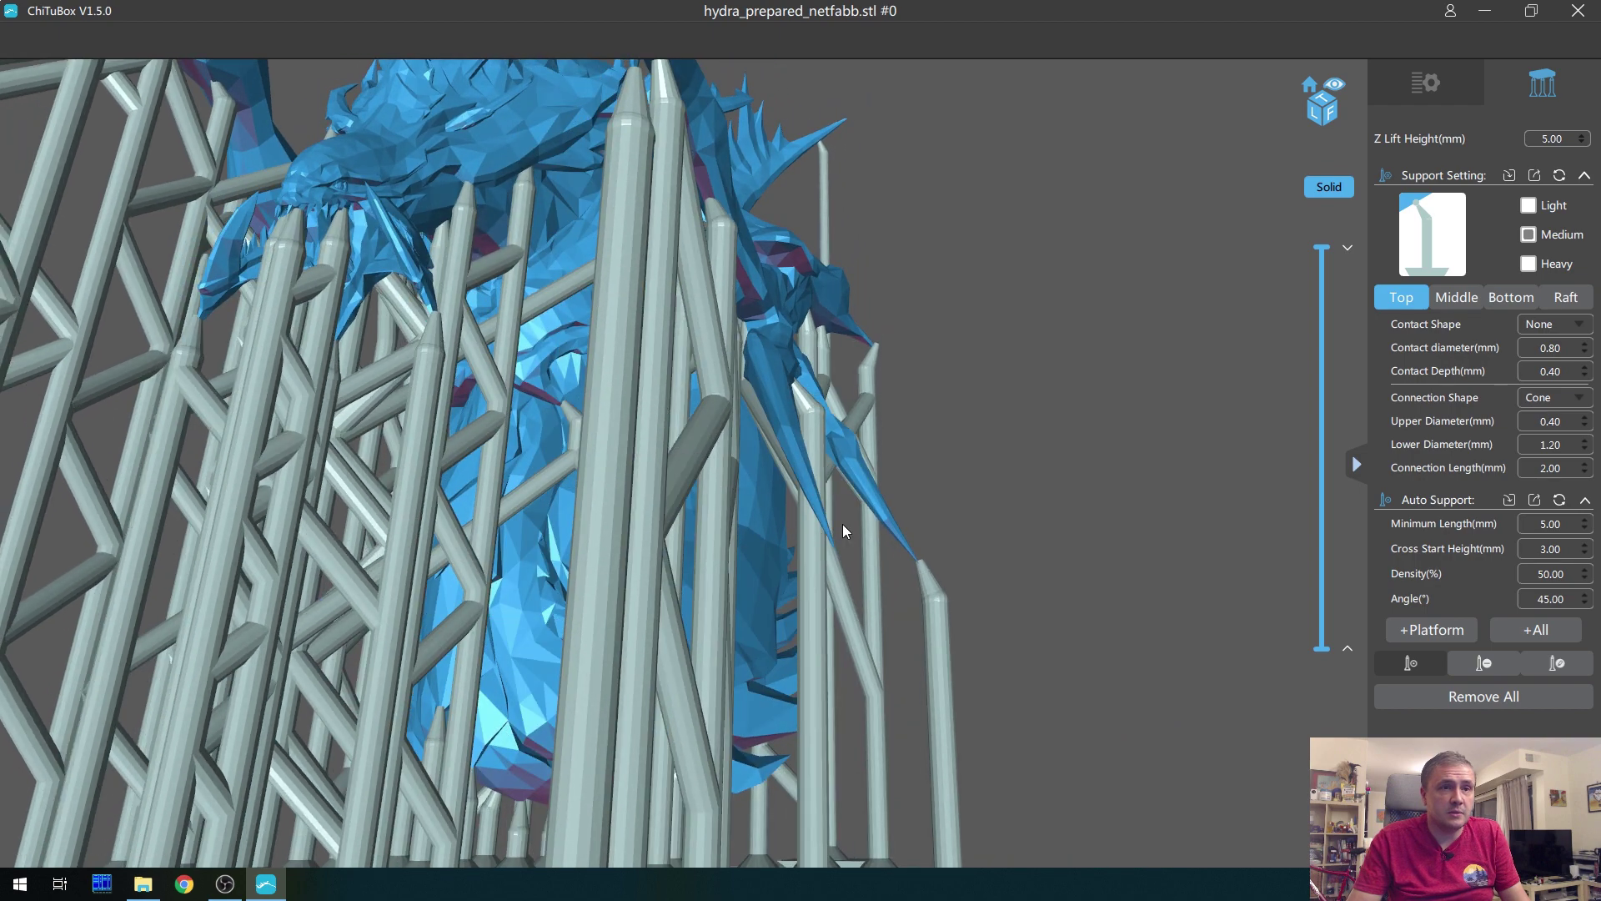
scroll(834, 538, "down", 2)
right_click_drag(828, 538, 762, 578)
scroll(762, 577, "down", 2)
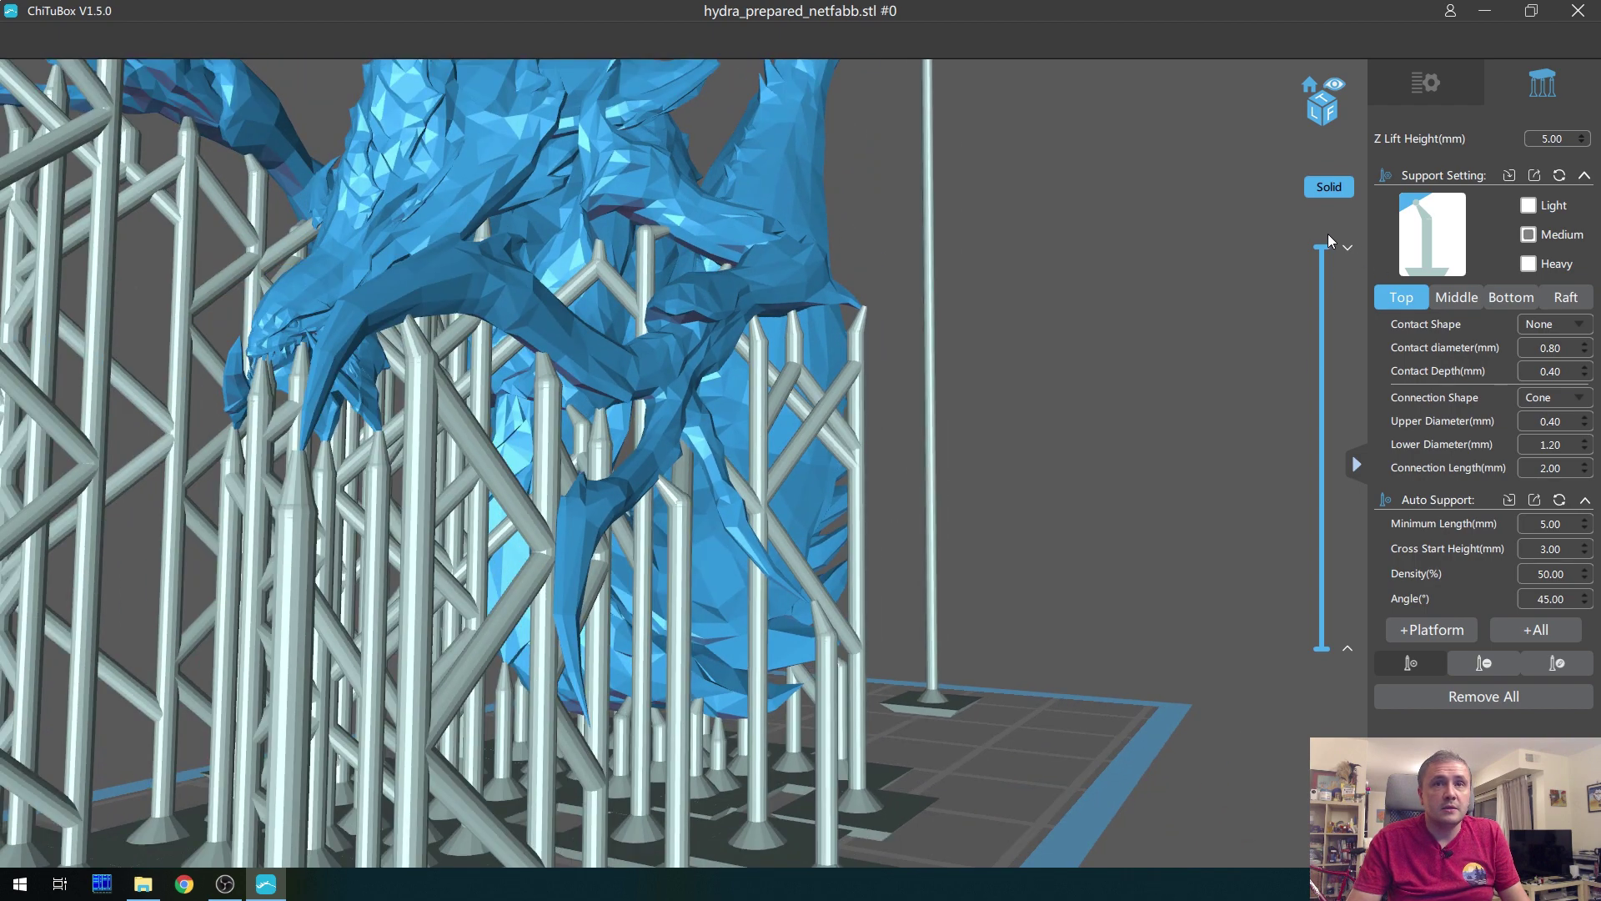
Cut the displayed model down to a height of about 12.7 mm to inspect its hollow interior, and restore the full height
left_click_drag(1321, 249, 1296, 608)
right_click_drag(992, 488, 967, 355)
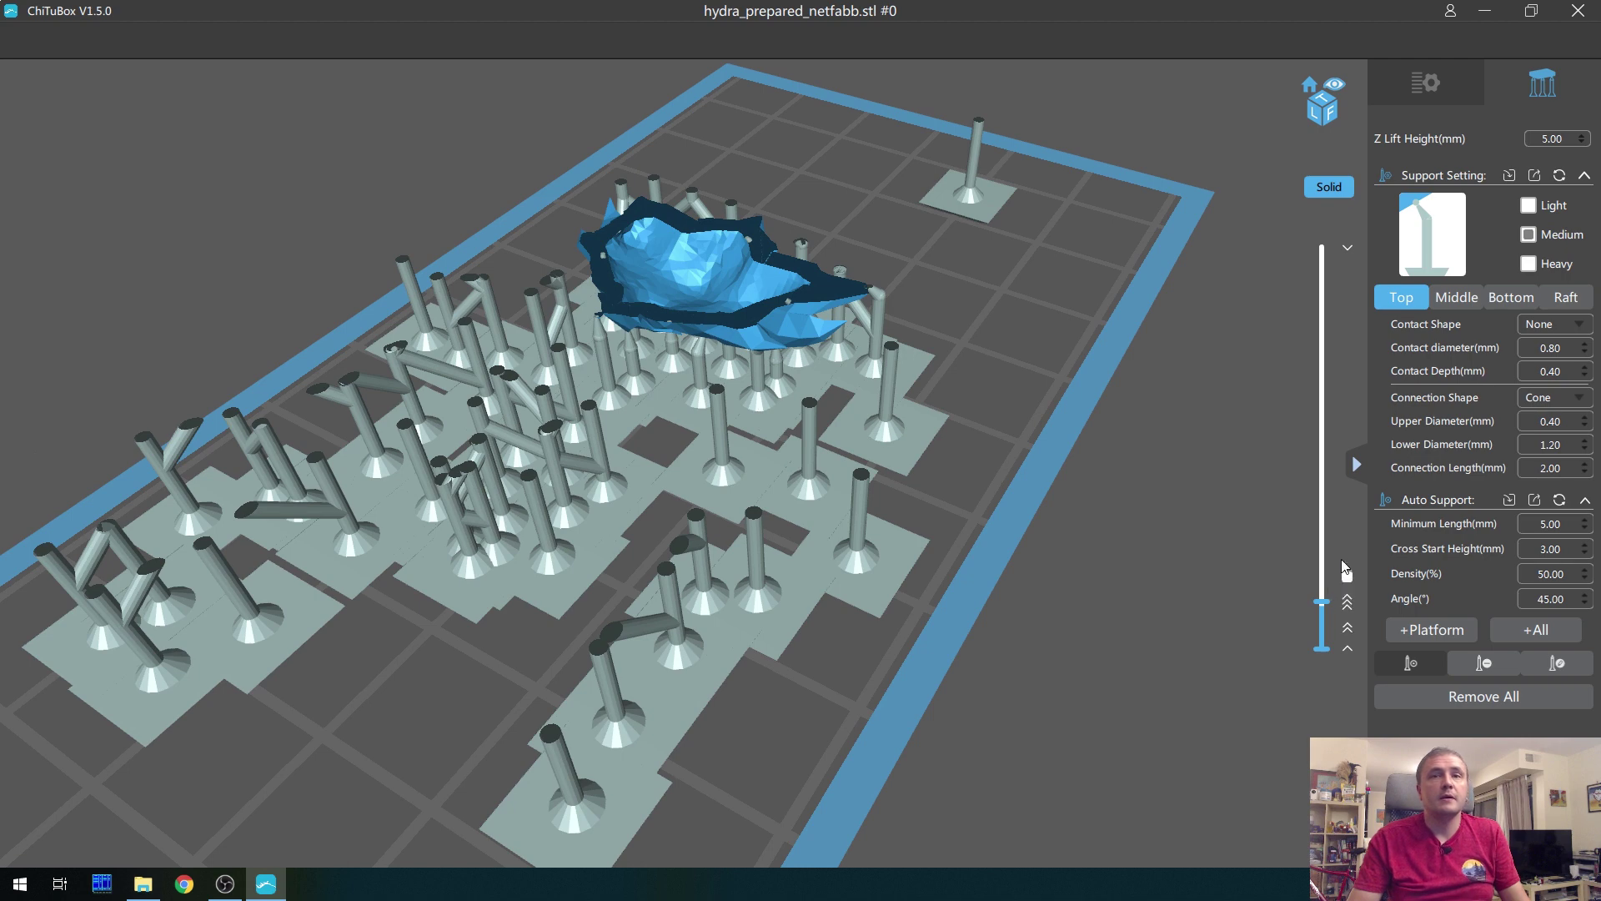
left_click_drag(1320, 603, 1320, 591)
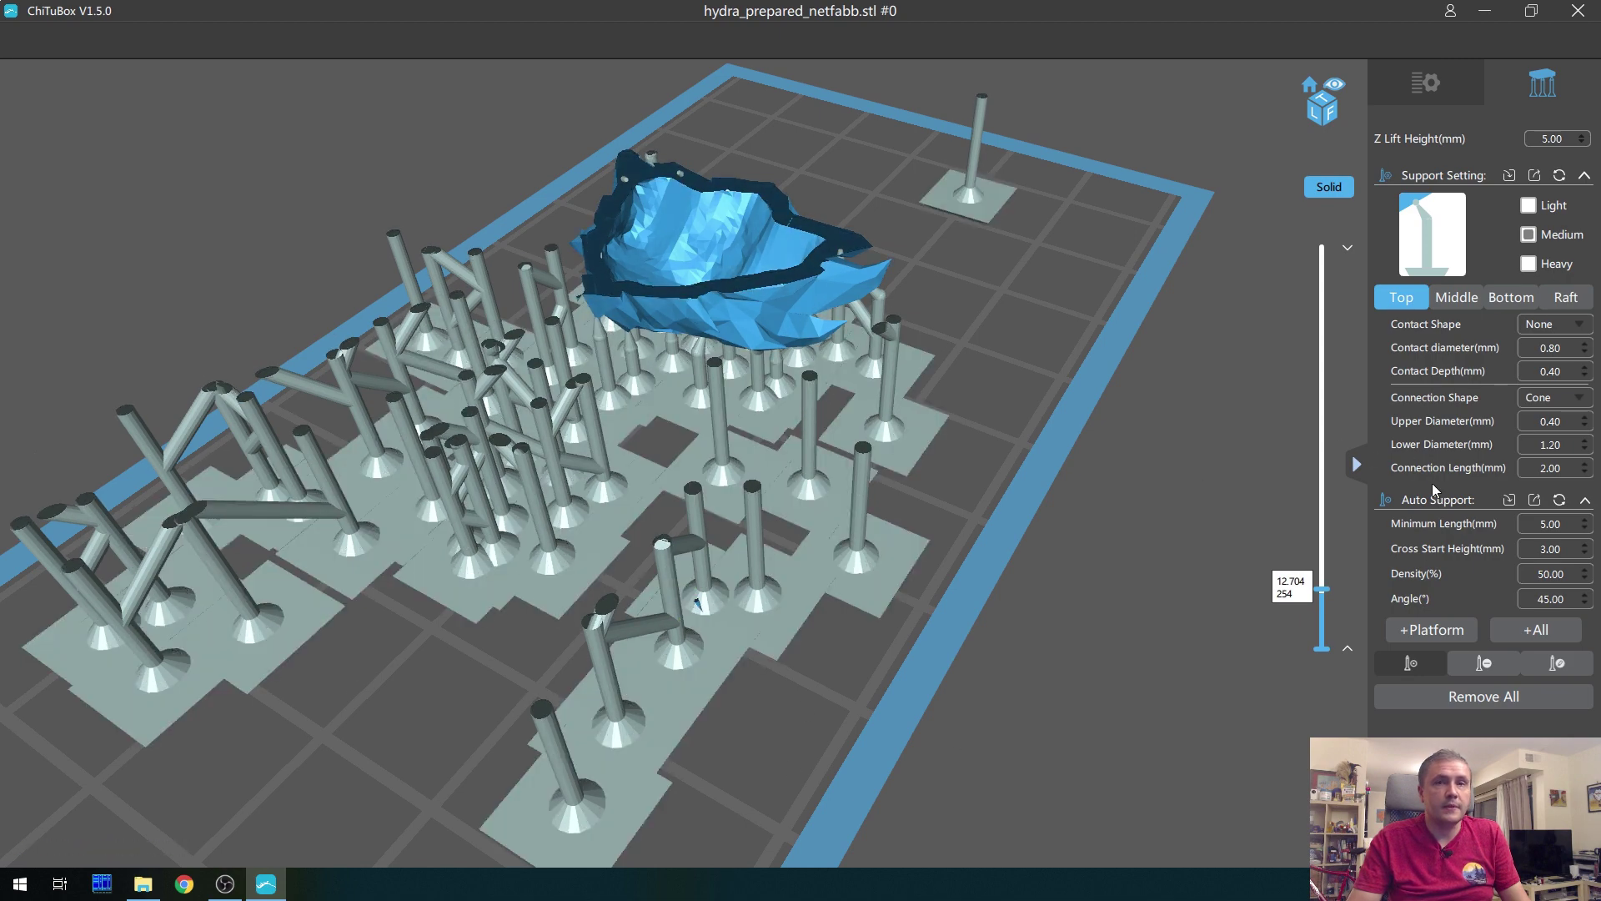
left_click_drag(1322, 597, 1309, 88)
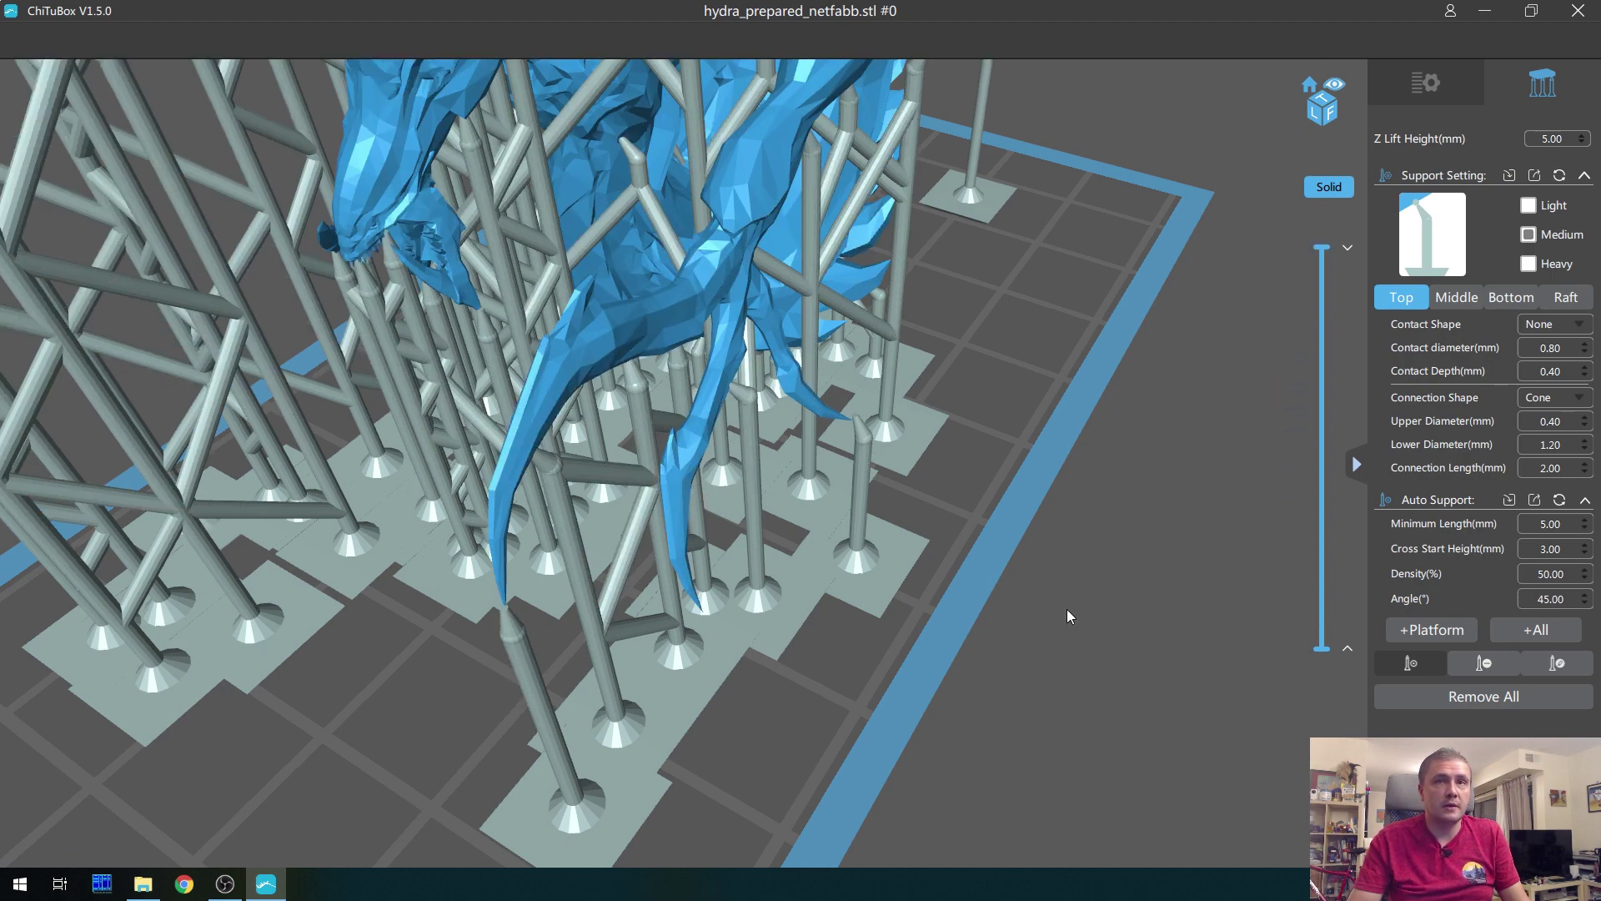
Examine the hanging claw tips and their supports from low, side and overhead views
left_click_drag(795, 774, 817, 161)
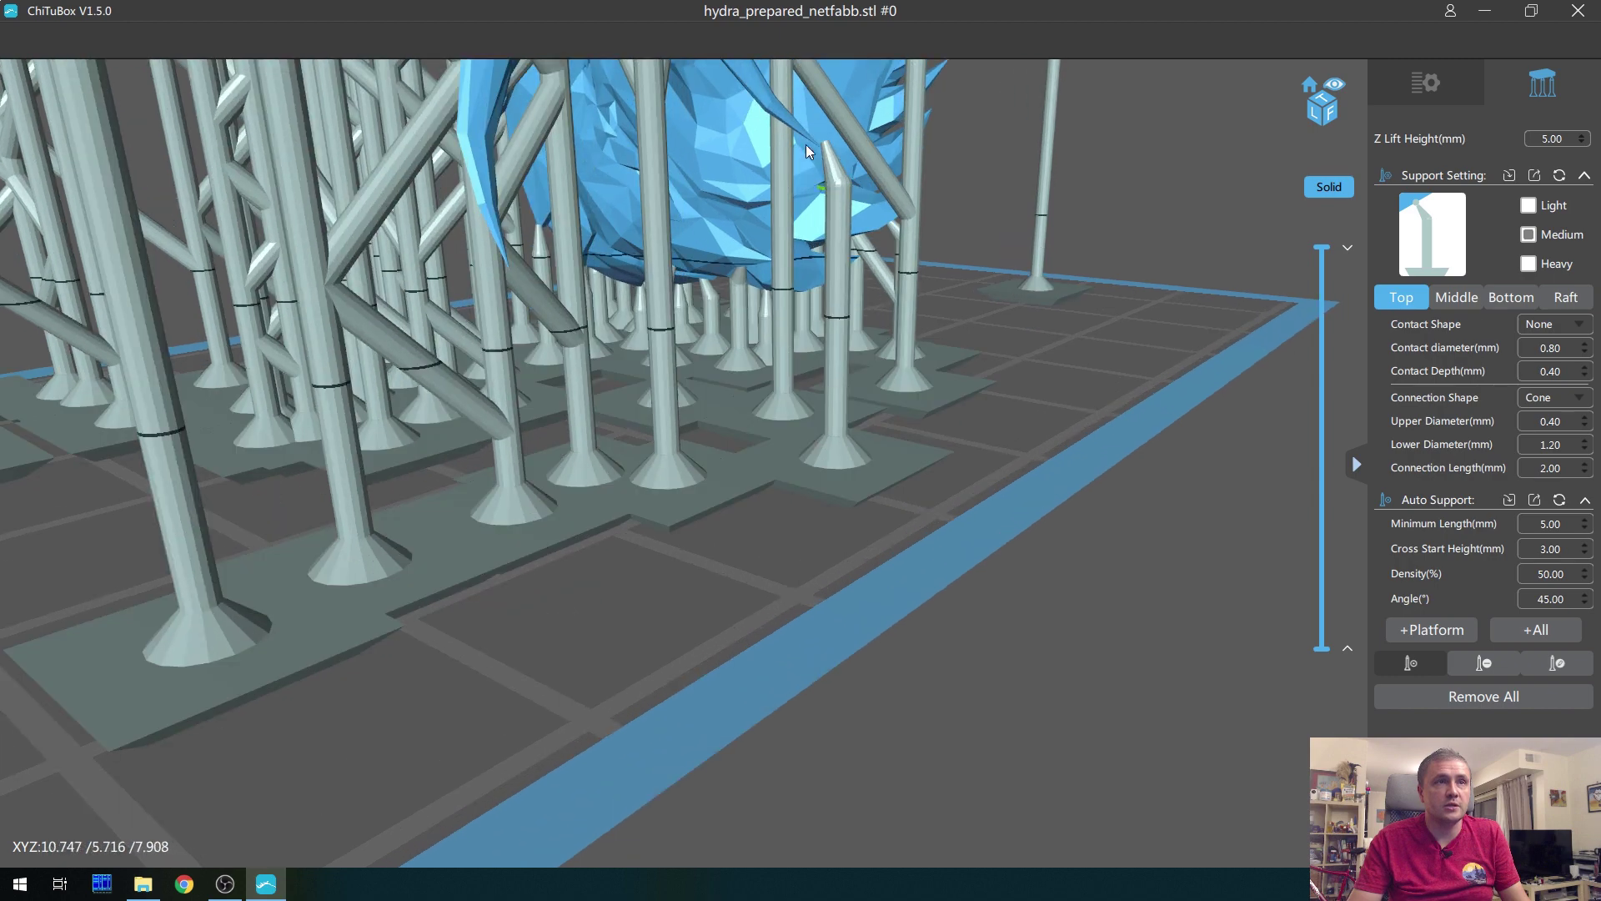
right_click_drag(667, 273, 762, 277)
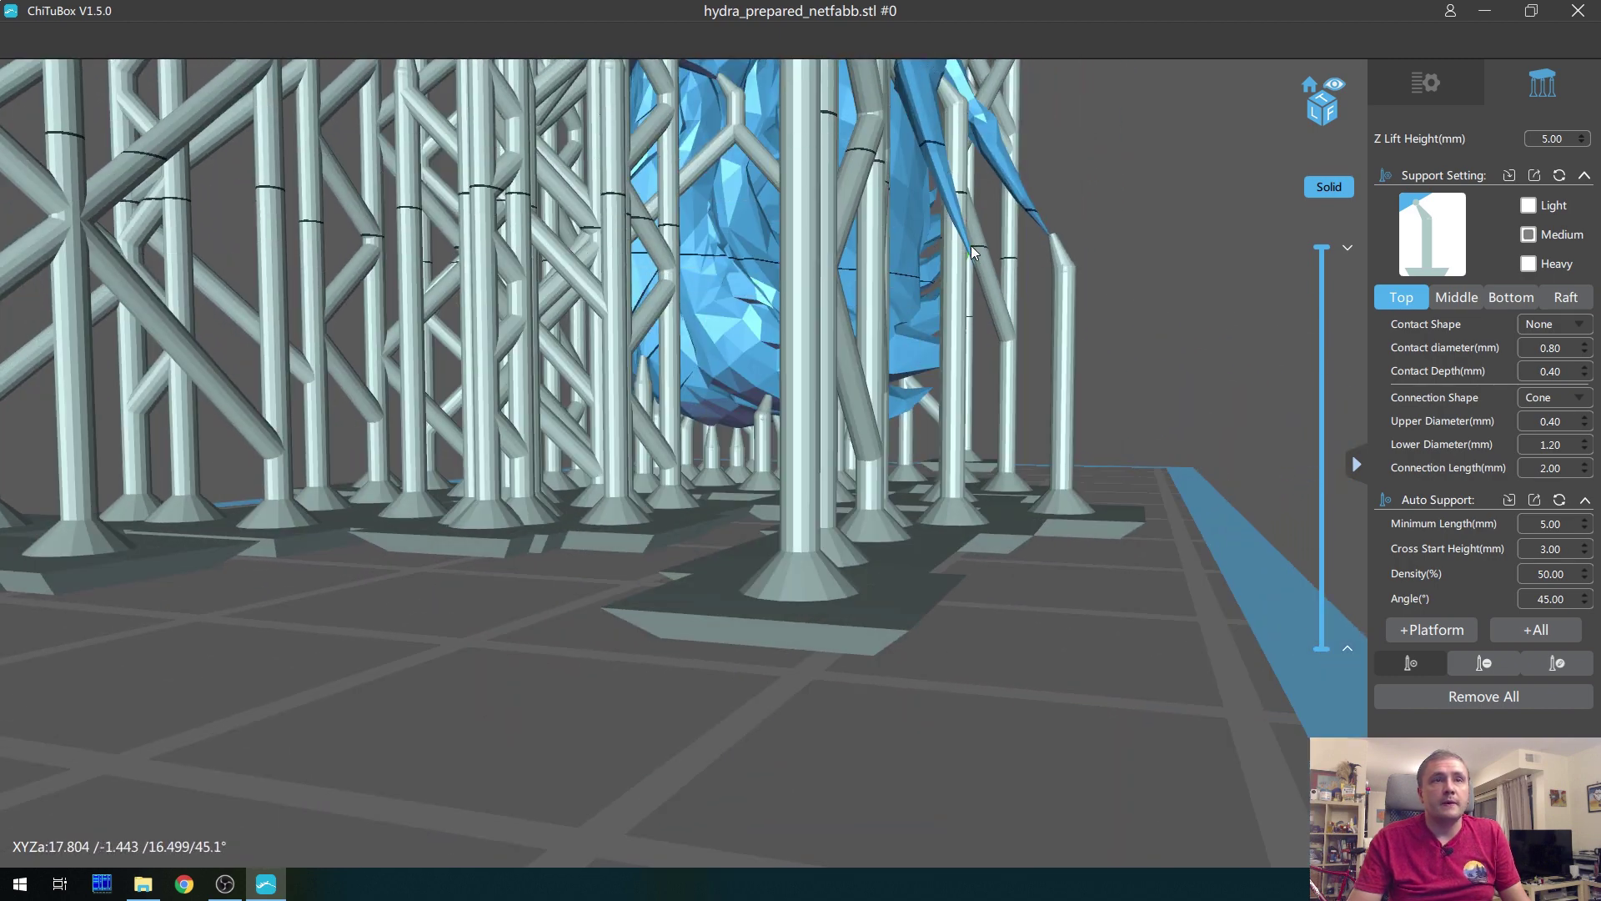
right_click_drag(968, 248, 1092, 376)
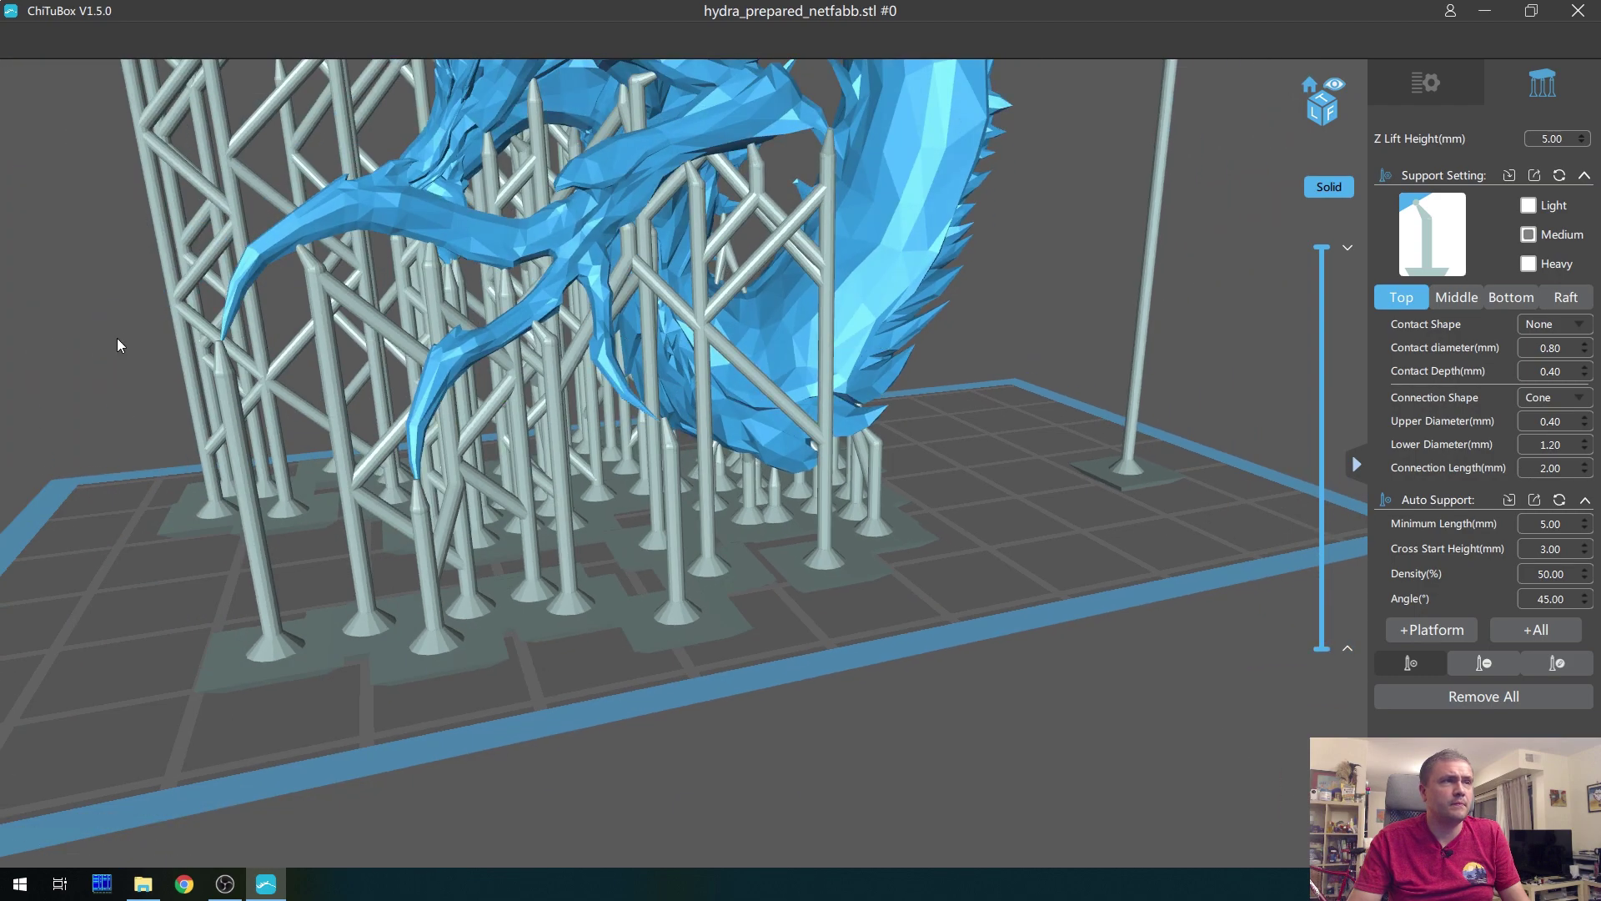
right_click_drag(117, 337, 580, 205)
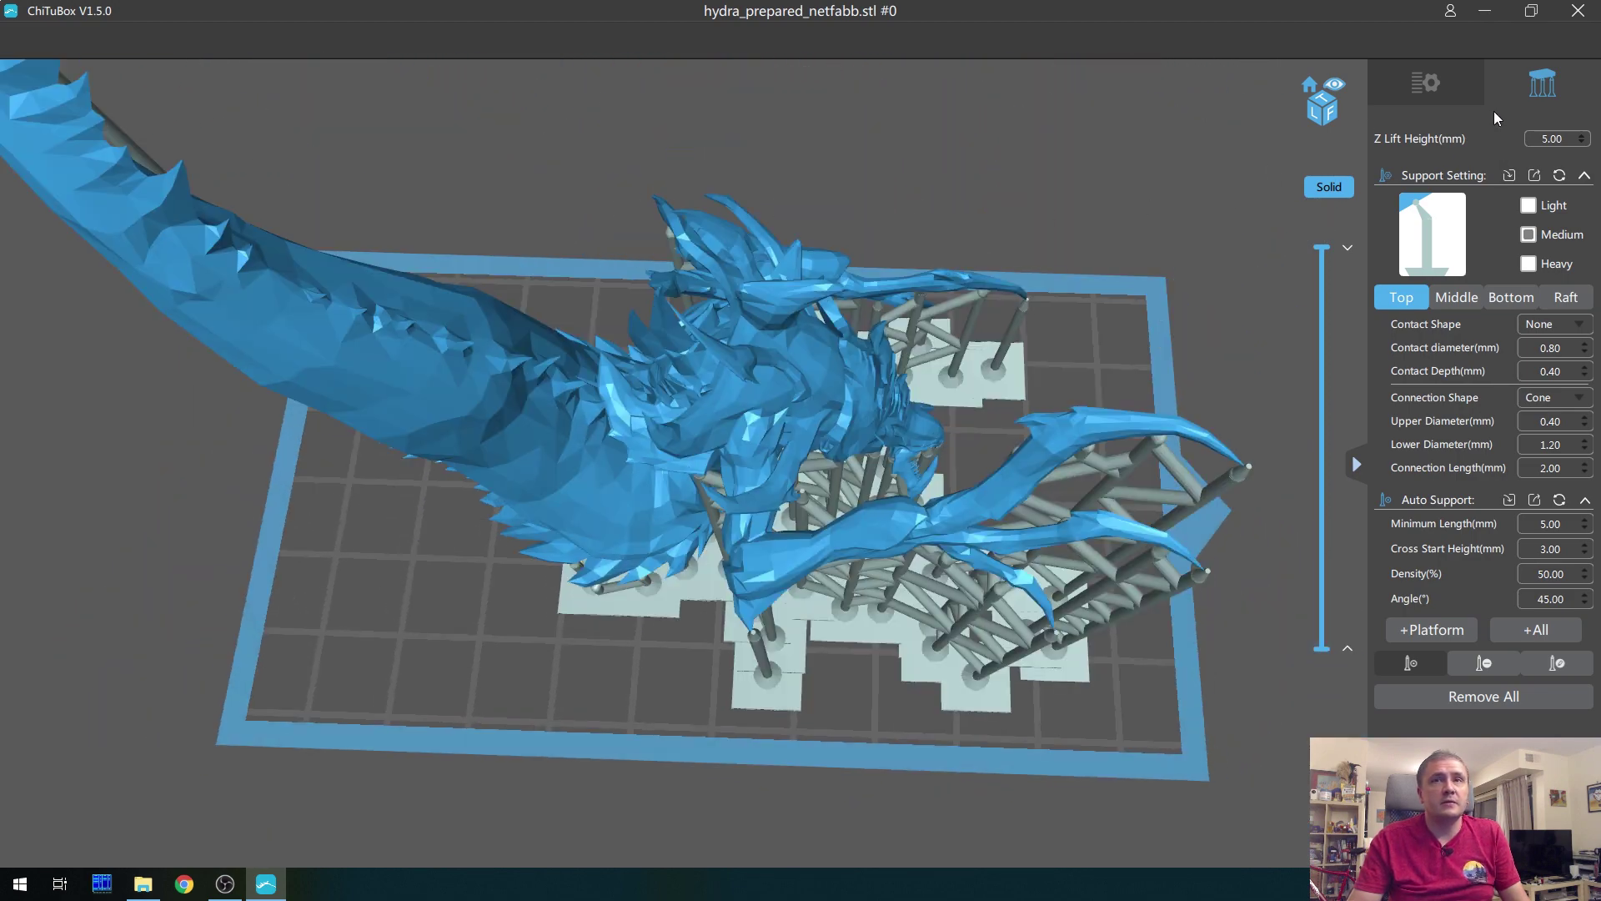
Slice the supported hydralisk
left_click(1449, 81)
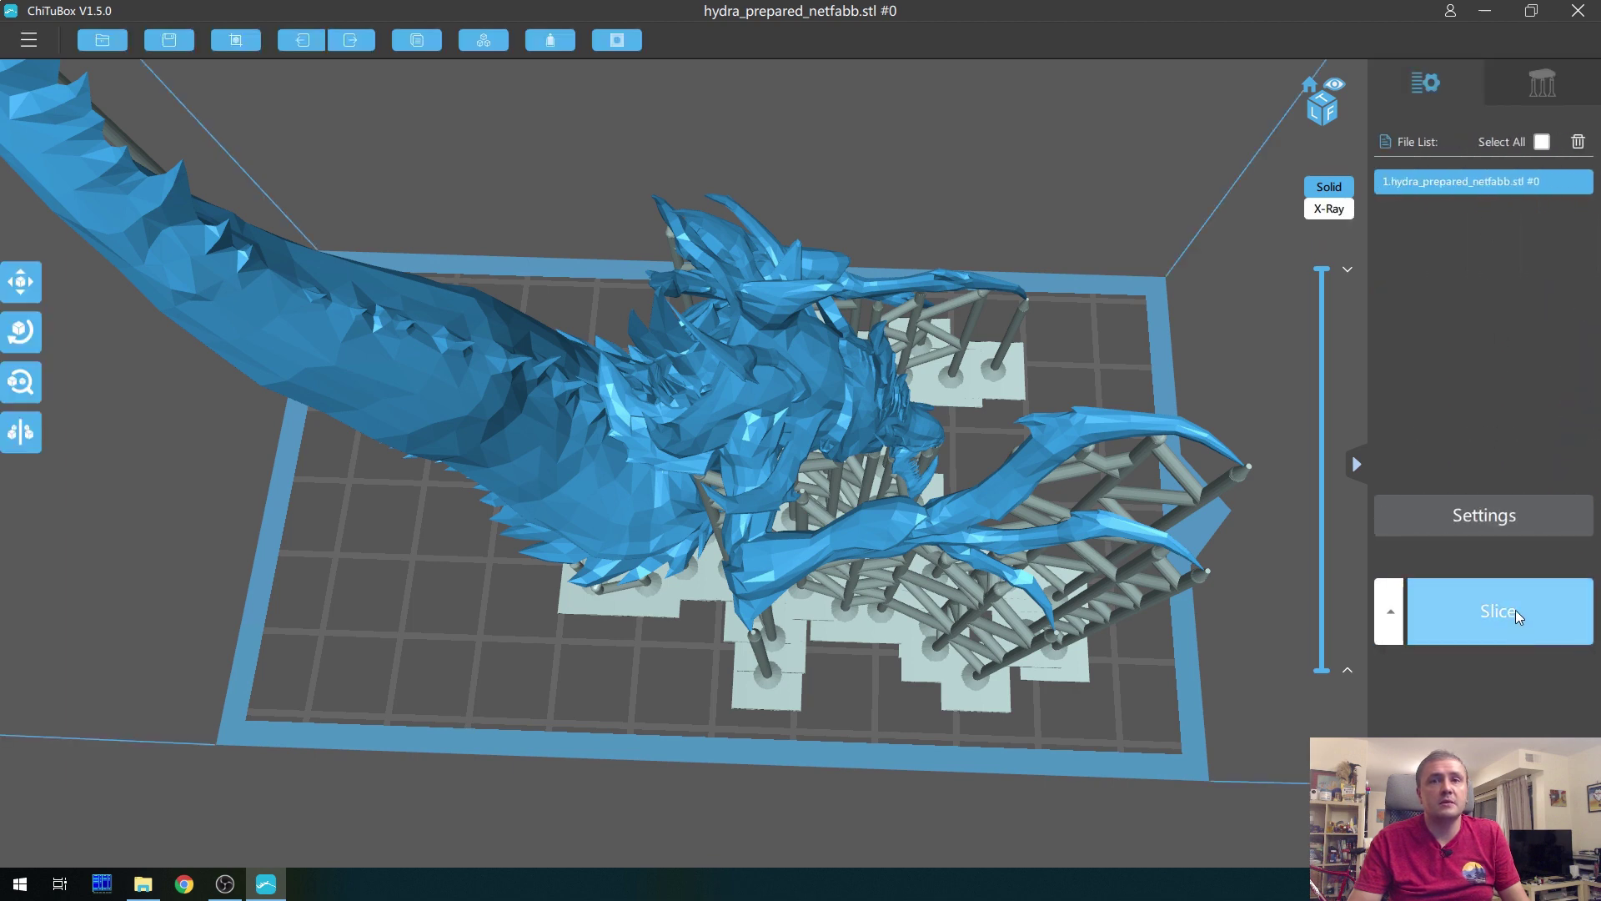
left_click(1478, 609)
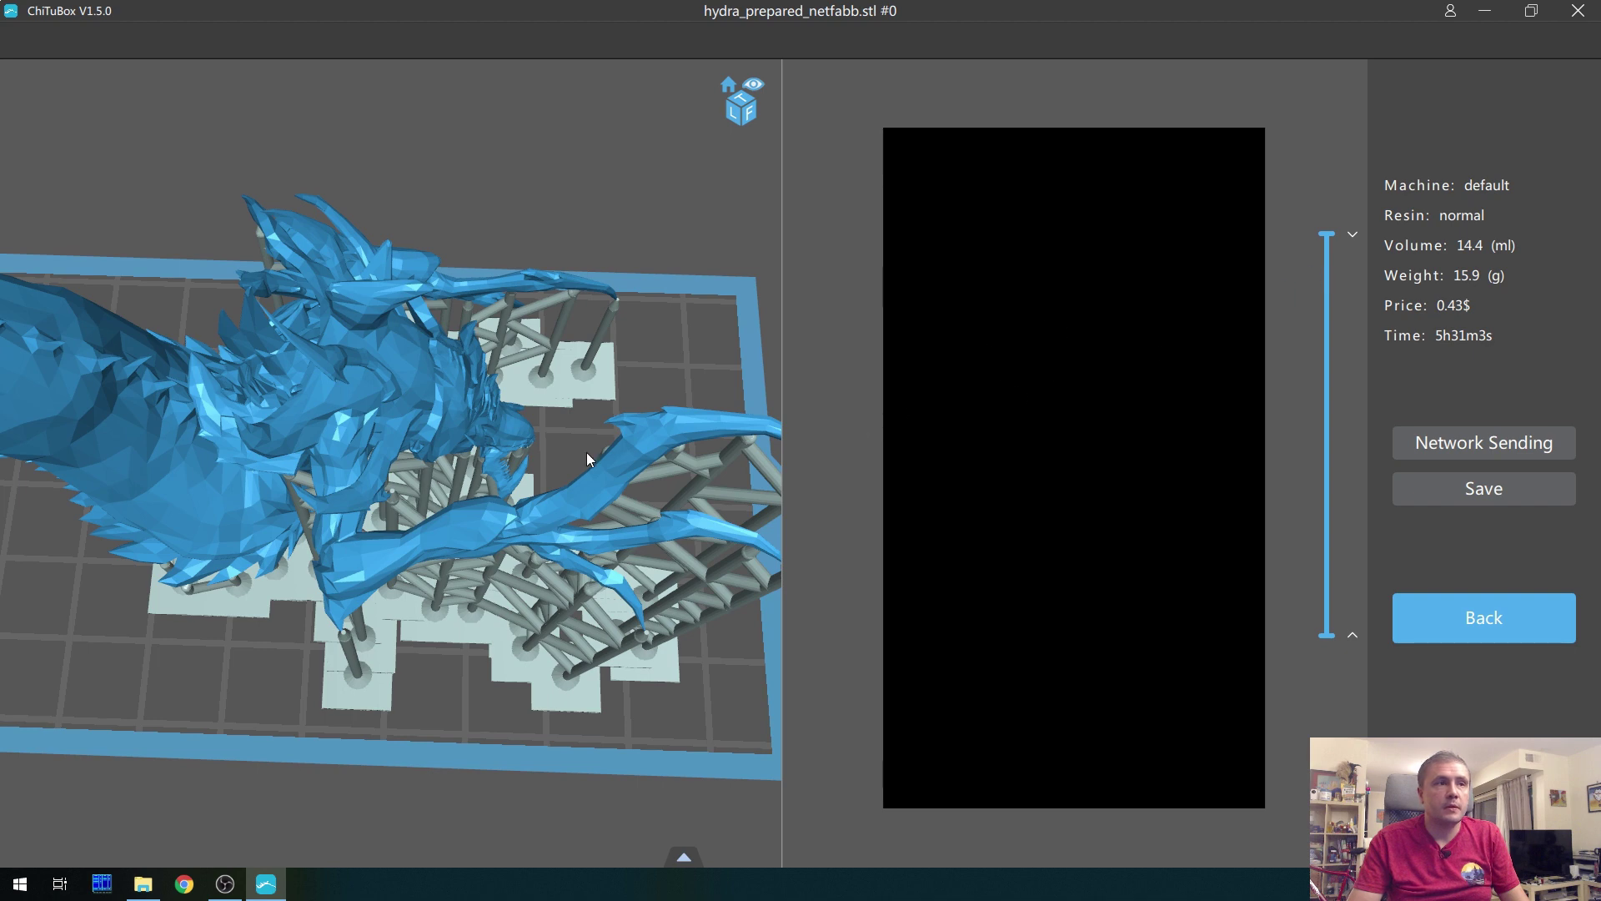
Scan the sliced layers from the top down to the lower body, checking the hollow walls and support cross-sections
scroll(607, 392, "down", 2)
left_click_drag(408, 188, 533, 175)
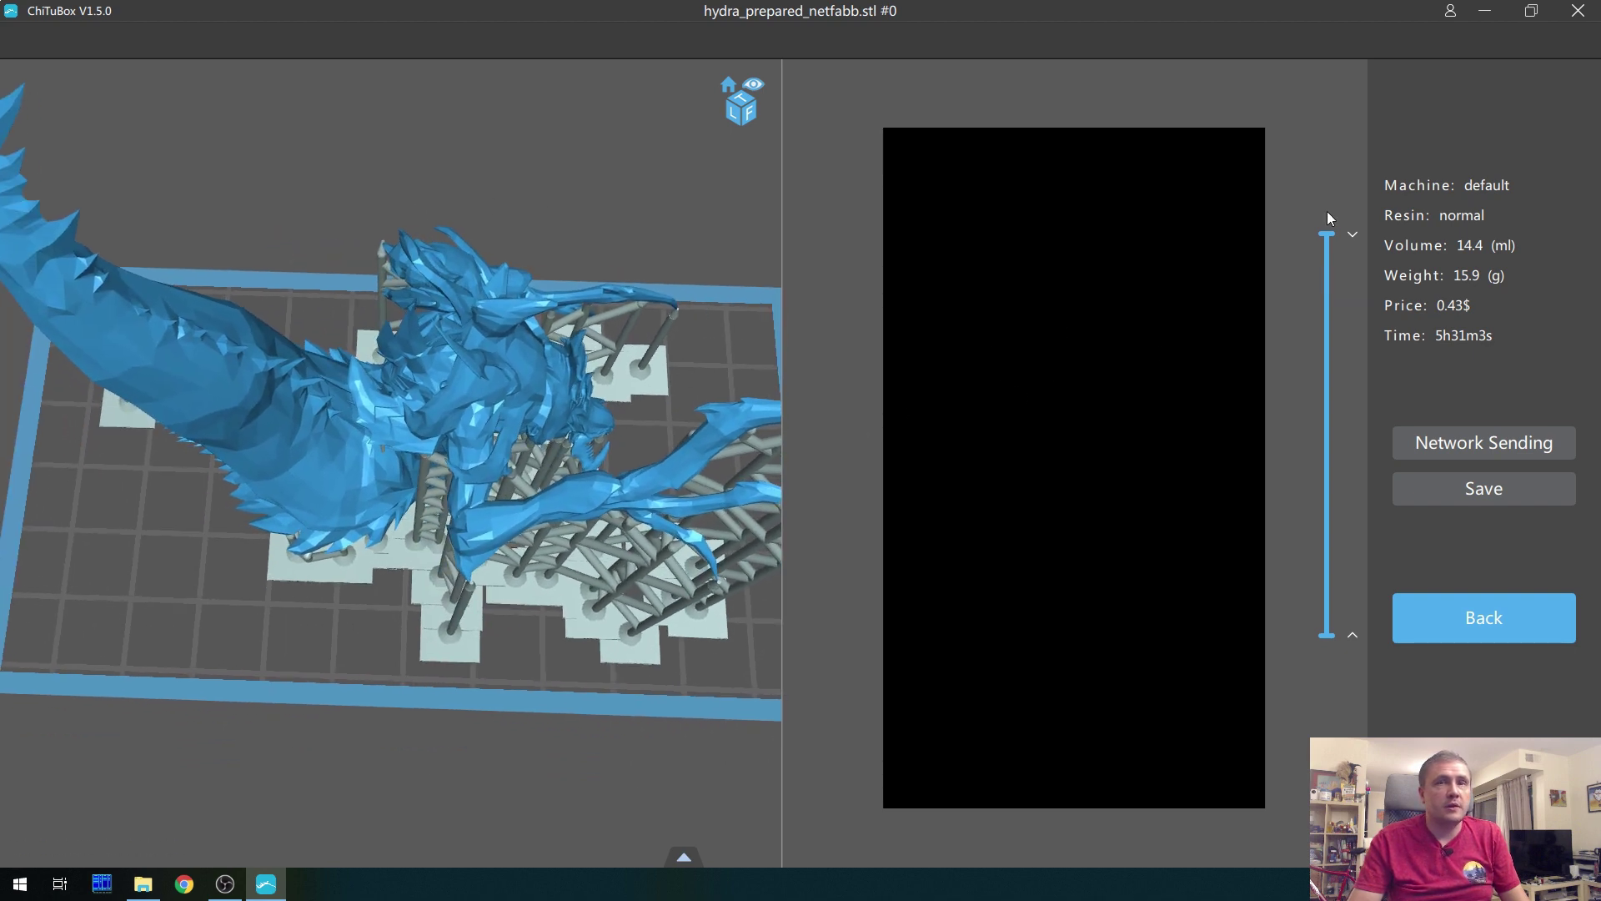
scroll(1313, 305, "down", 10)
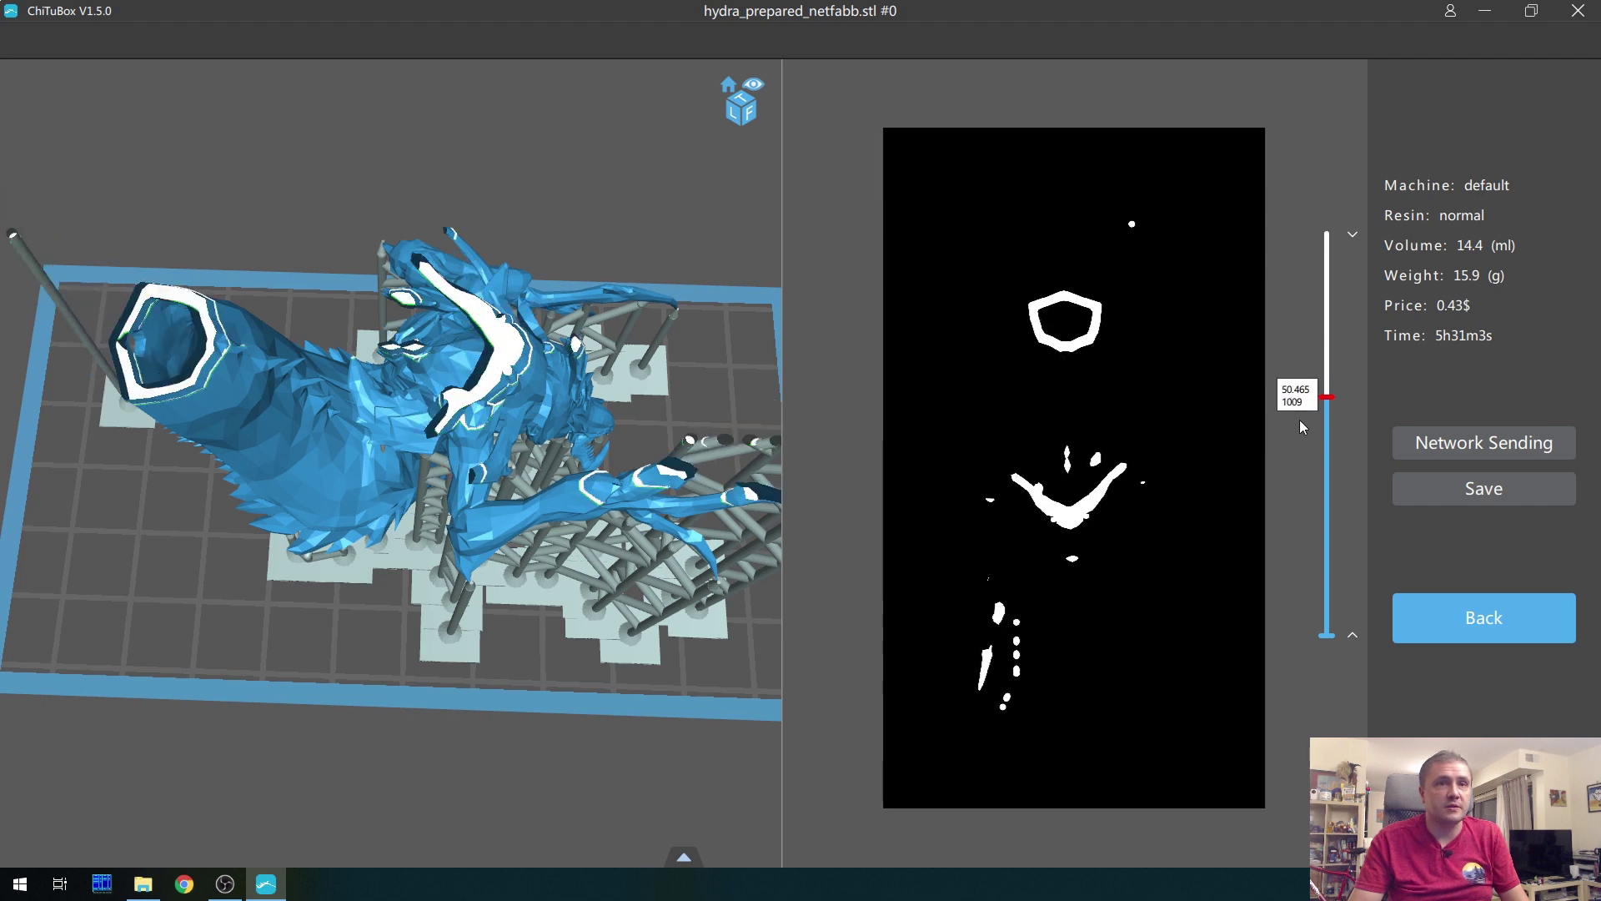
scroll(1298, 433, "down", 7)
scroll(1290, 497, "down", 8)
scroll(1283, 570, "up", 2)
scroll(1269, 567, "up", 2)
scroll(1271, 546, "down", 1)
scroll(1269, 547, "up", 3)
scroll(1273, 534, "up", 1)
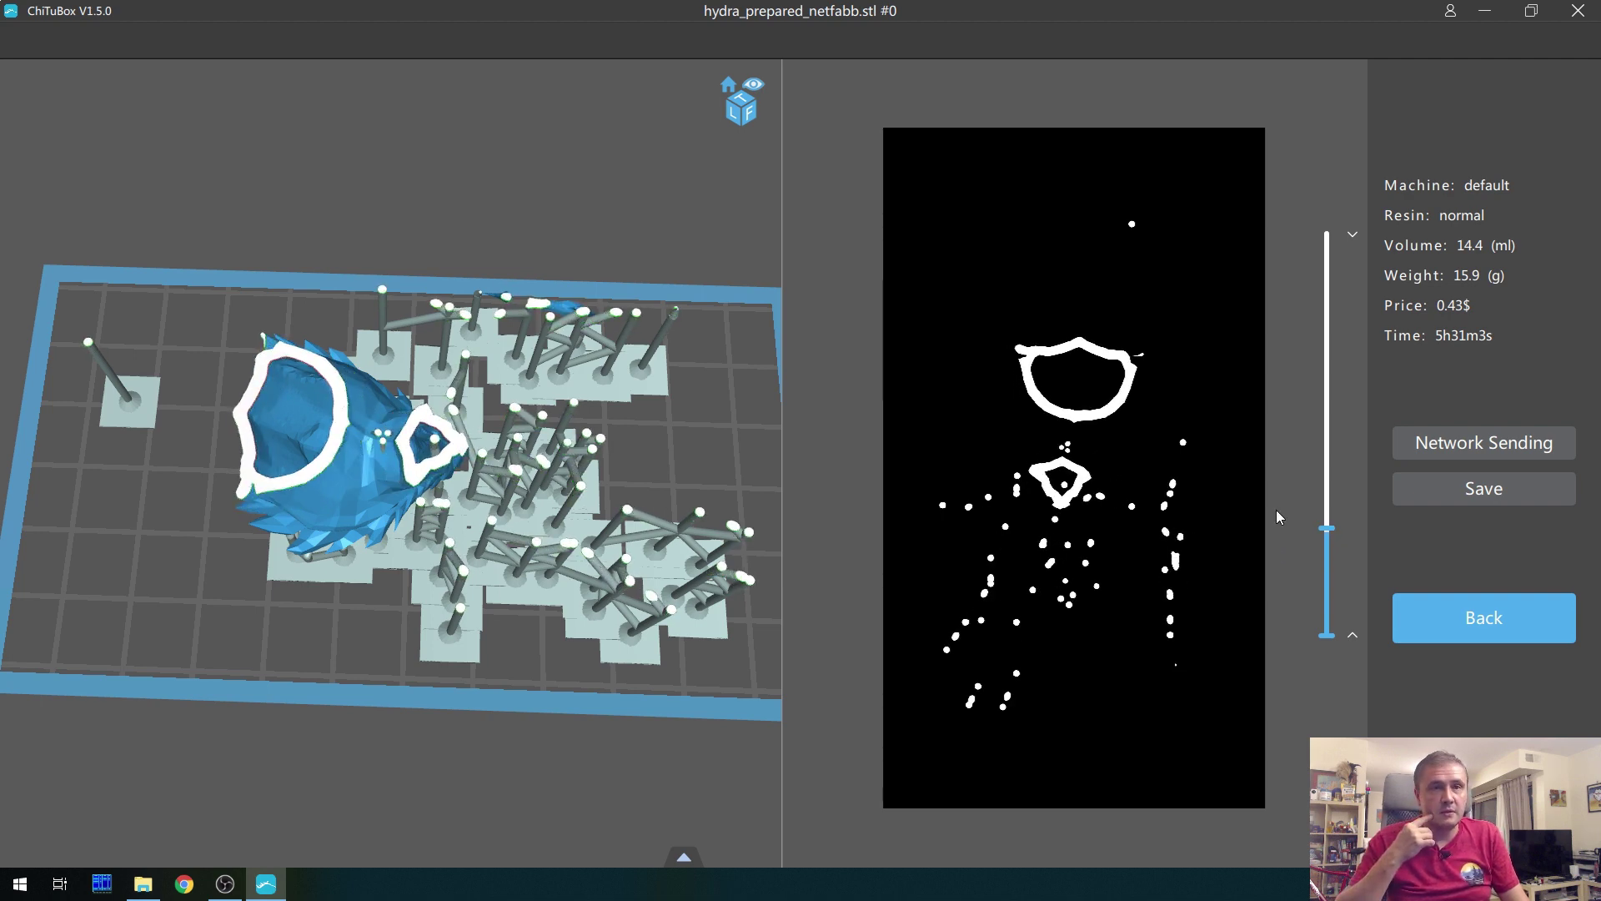
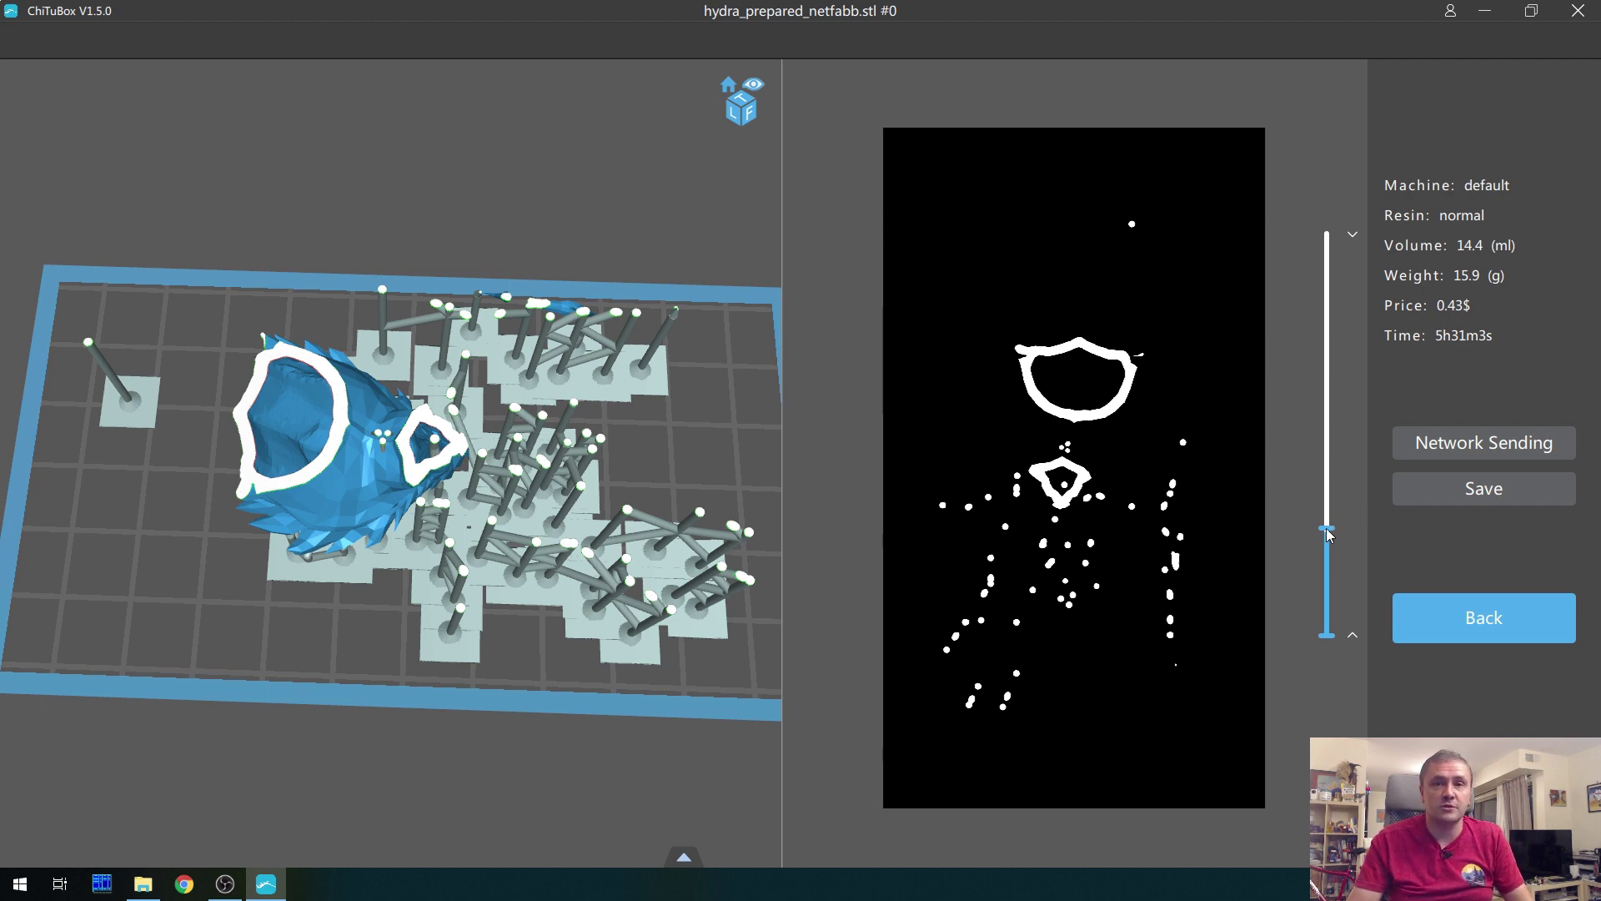
Step through the layers from about 44 mm to 46 mm to check the torso and arms, and inspect the upper tail near 65 mm
left_click_drag(1327, 530, 1337, 443)
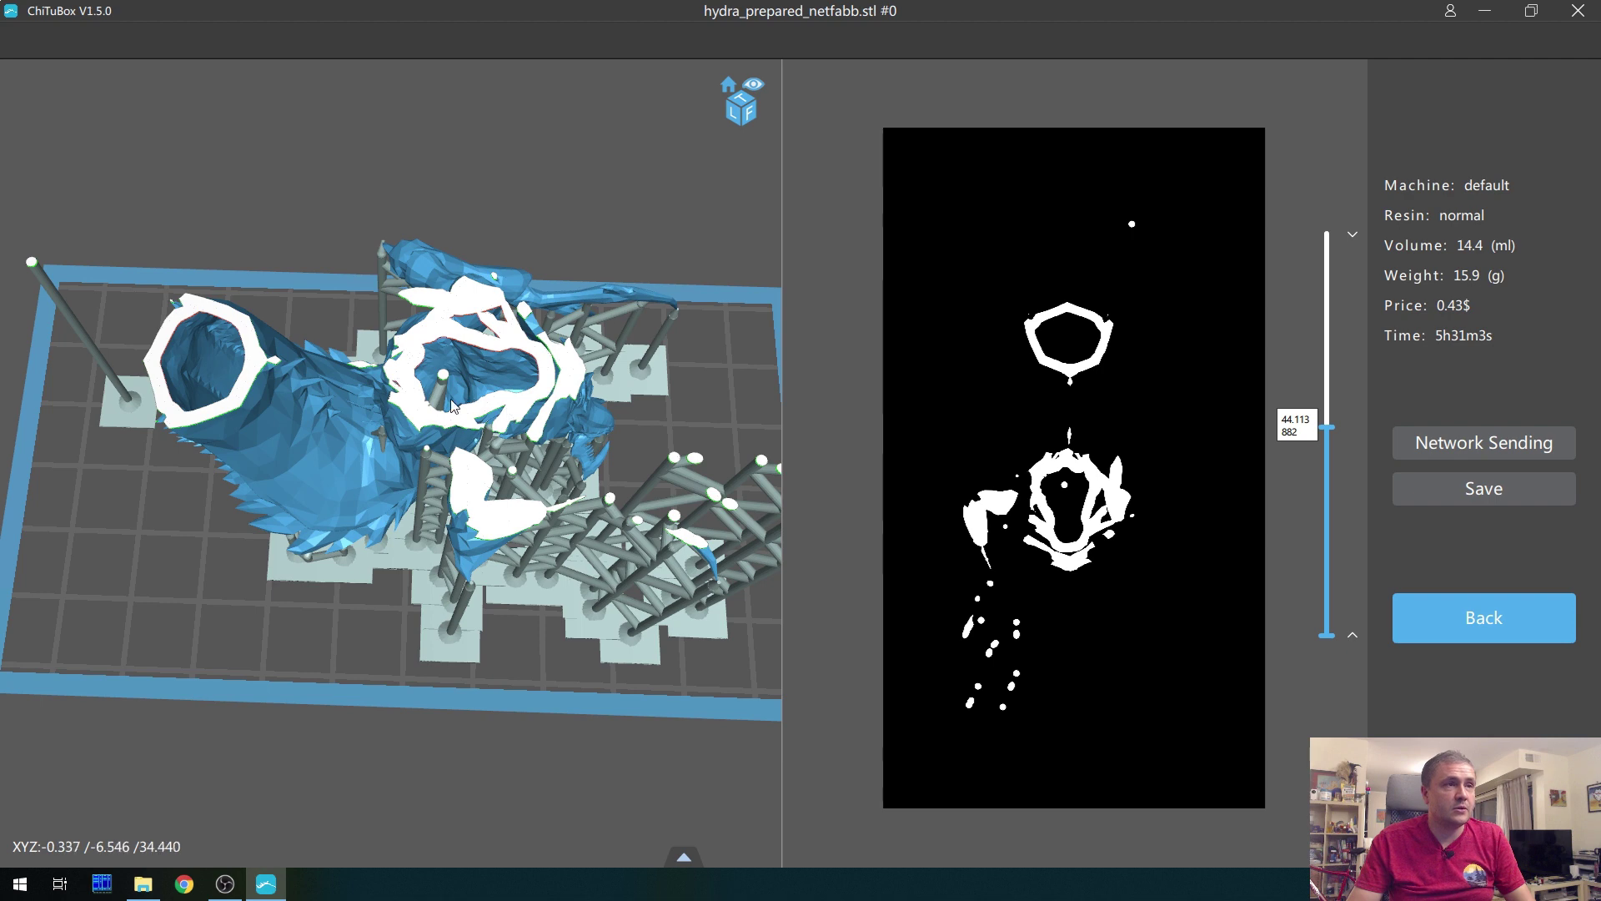
key("Up")
key("Up")
key("Up")
key("Up")
key("Up")
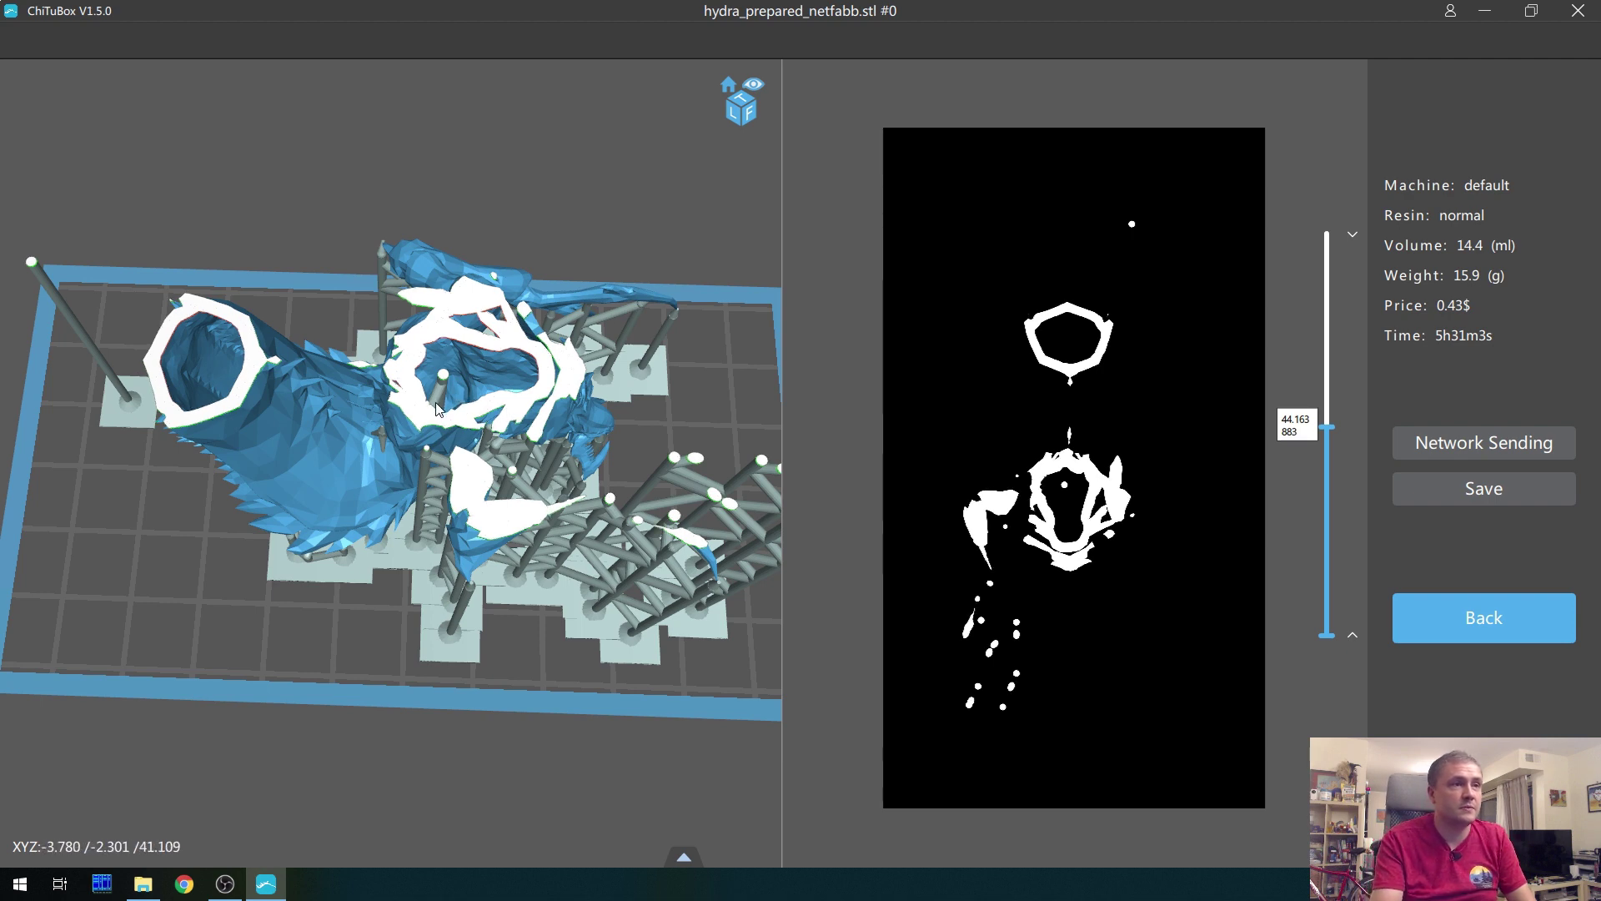
key("Up")
key("Up")
key("Up")
key("Up")
key("Up")
key("Up")
key("Up")
key("Up")
key("Up")
key("Up")
key("Up")
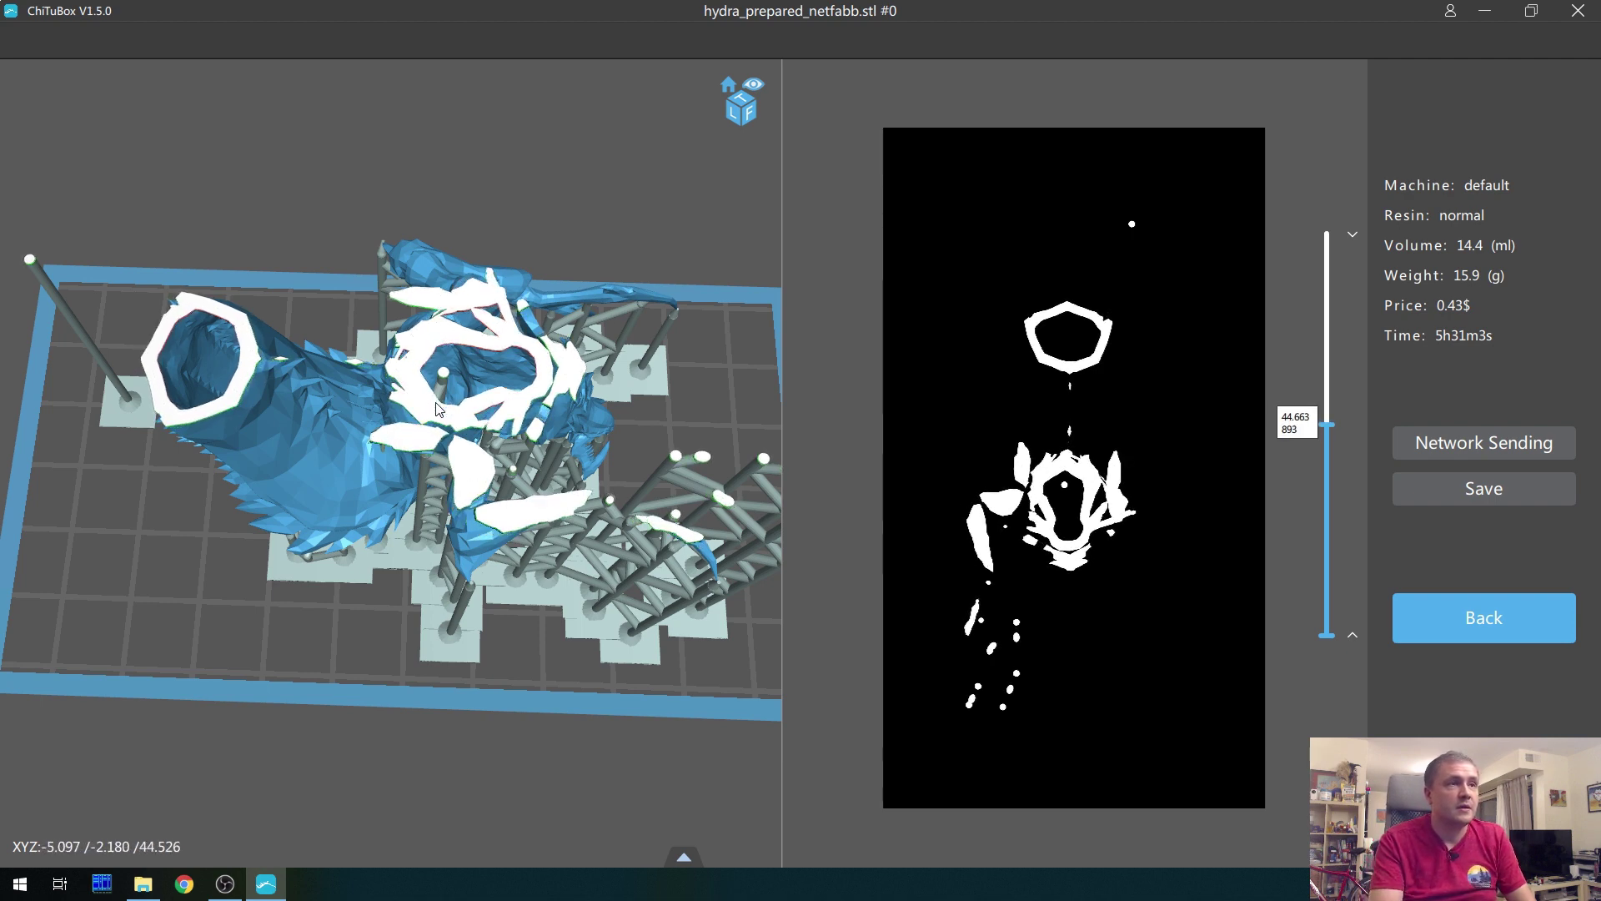
key("Up")
key("Up")
key("Up")
key("Up")
key("Up")
key("Up")
key("Up")
key("Up")
key("Up")
key("Up")
key("Up")
key("Up")
key("Up")
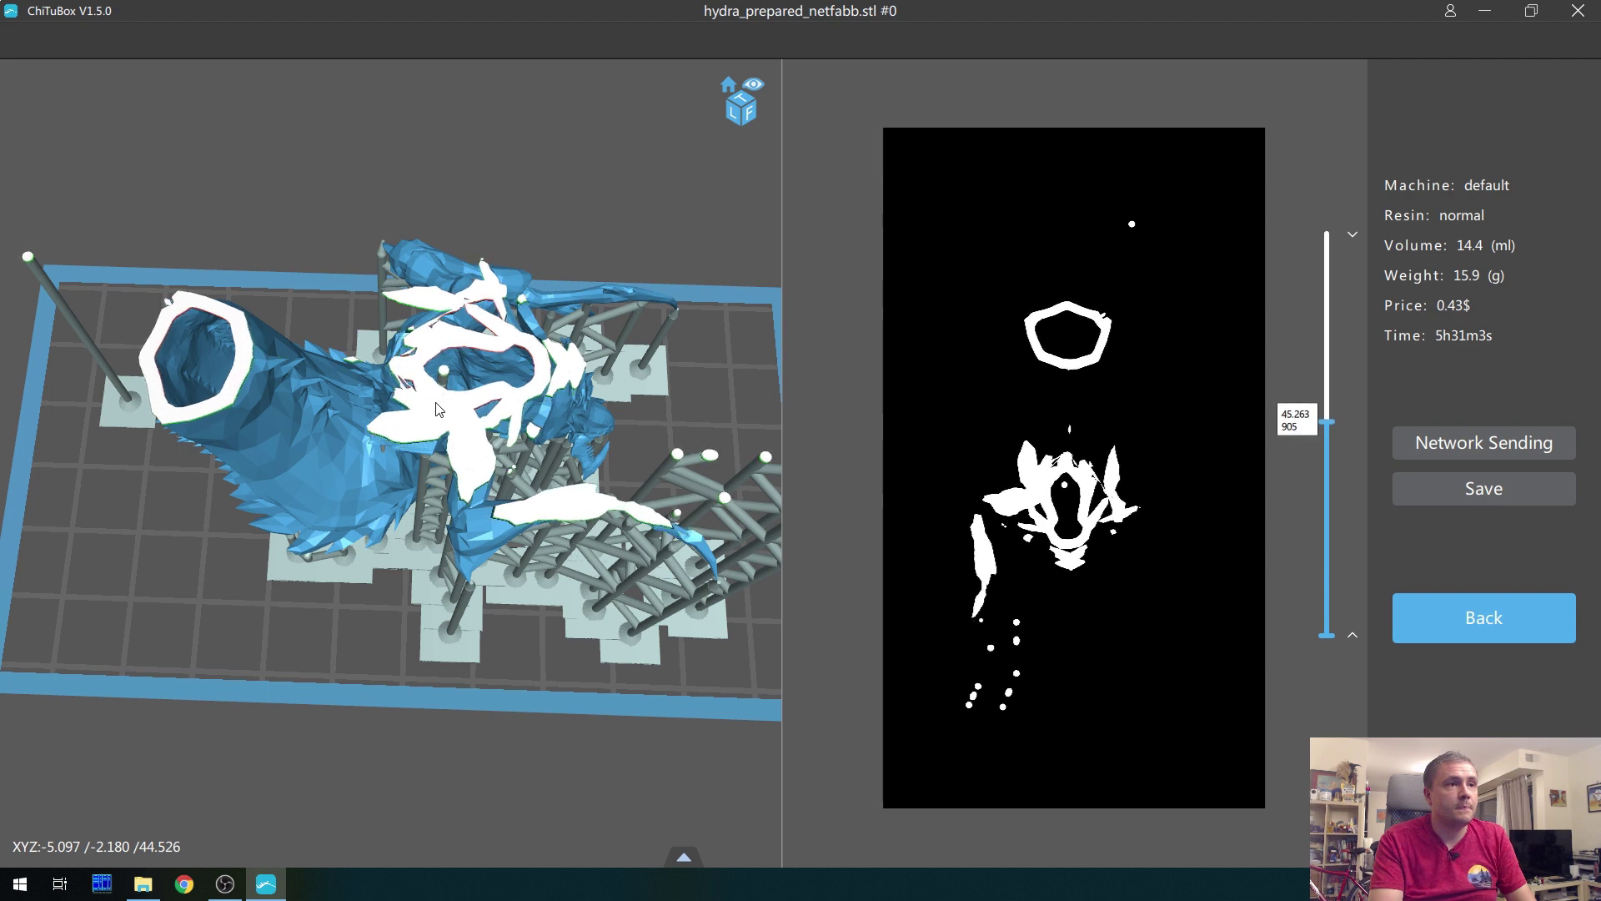
key("Up")
key("Up")
key("Up")
key("Up")
key("Up")
key("Up")
key("Up")
key("Up")
key("Up")
key("Up")
key("Up")
key("Up")
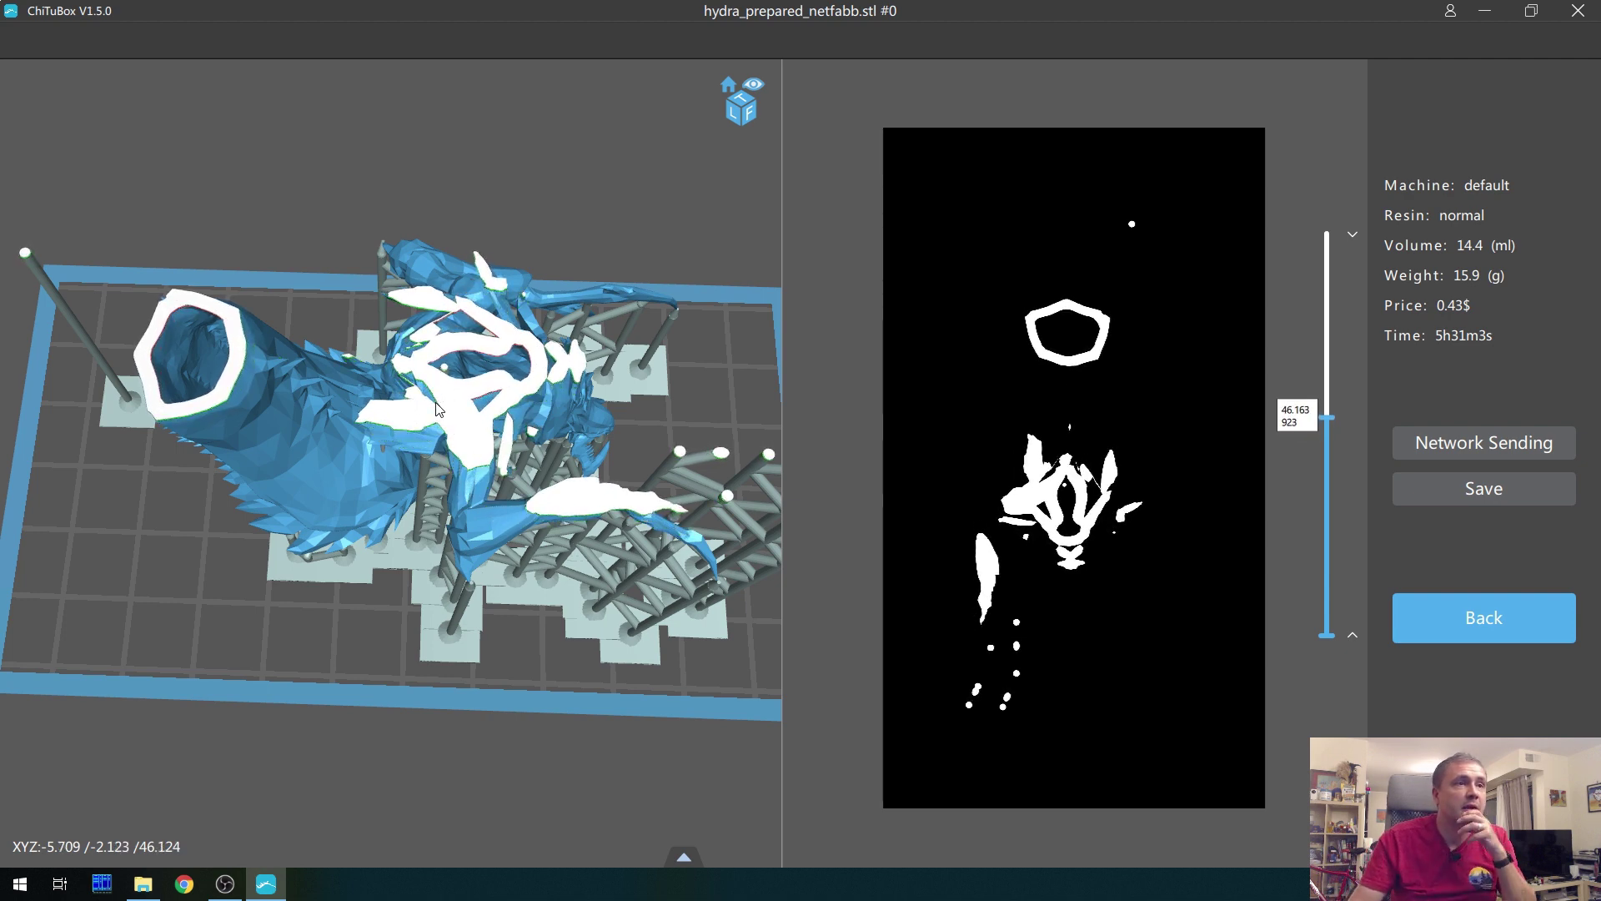
left_click_drag(1328, 422, 1299, 327)
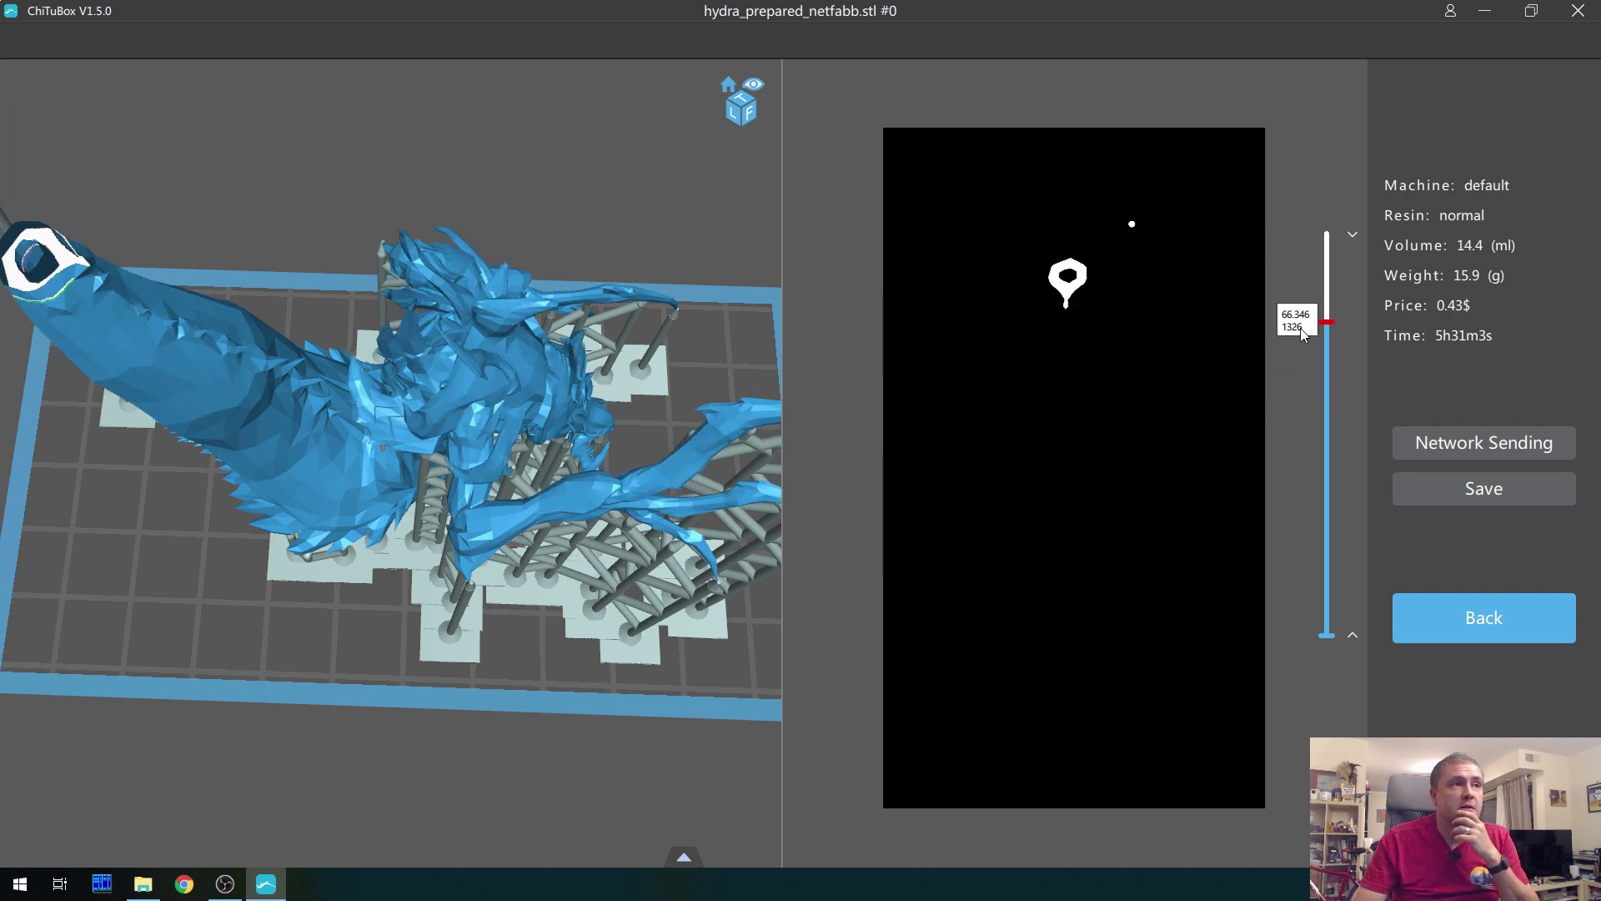
scroll(464, 480, "down", 3)
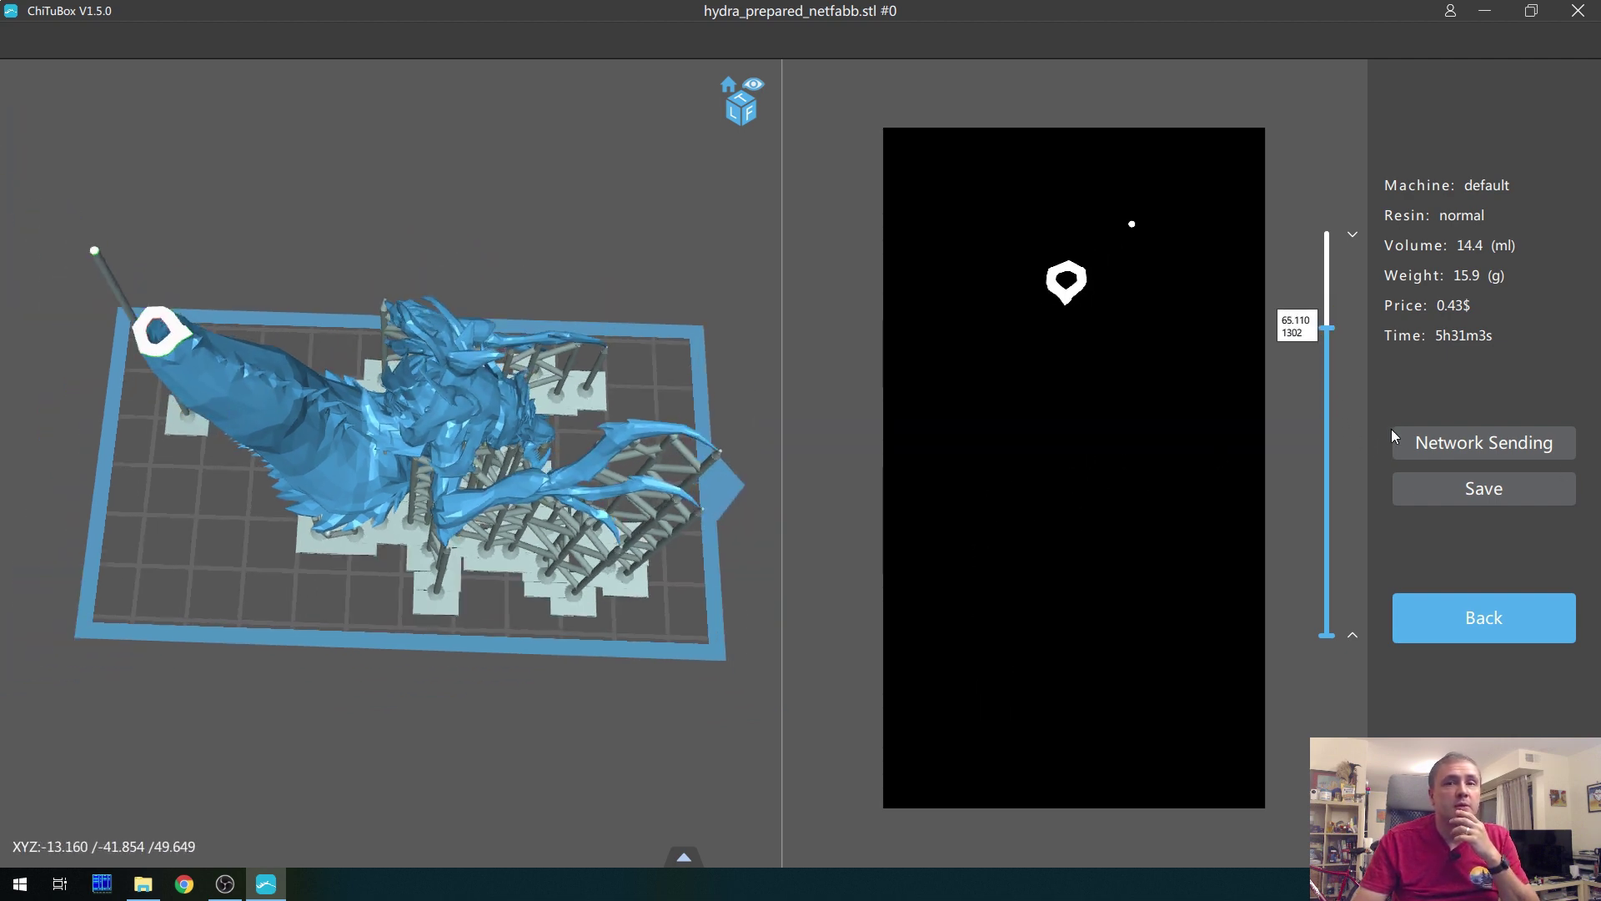
Save the sliced model in the SLA folder as _hydra_prepared_netfabb in the ChituBox slicer format (*.cbddlp)
left_click(1477, 489)
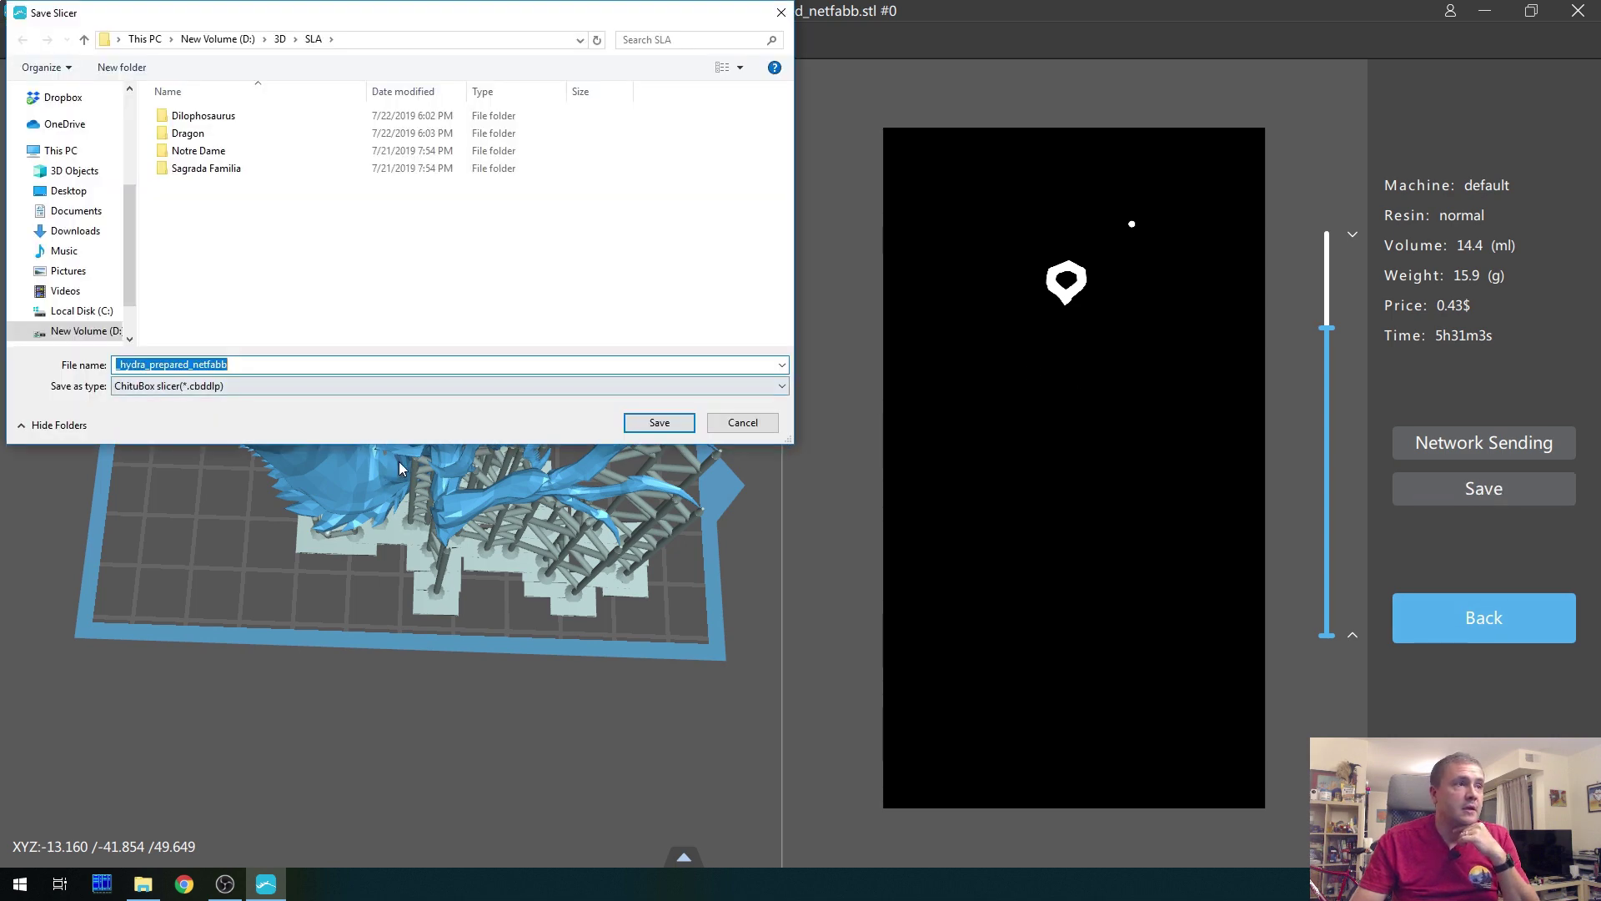
left_click(652, 429)
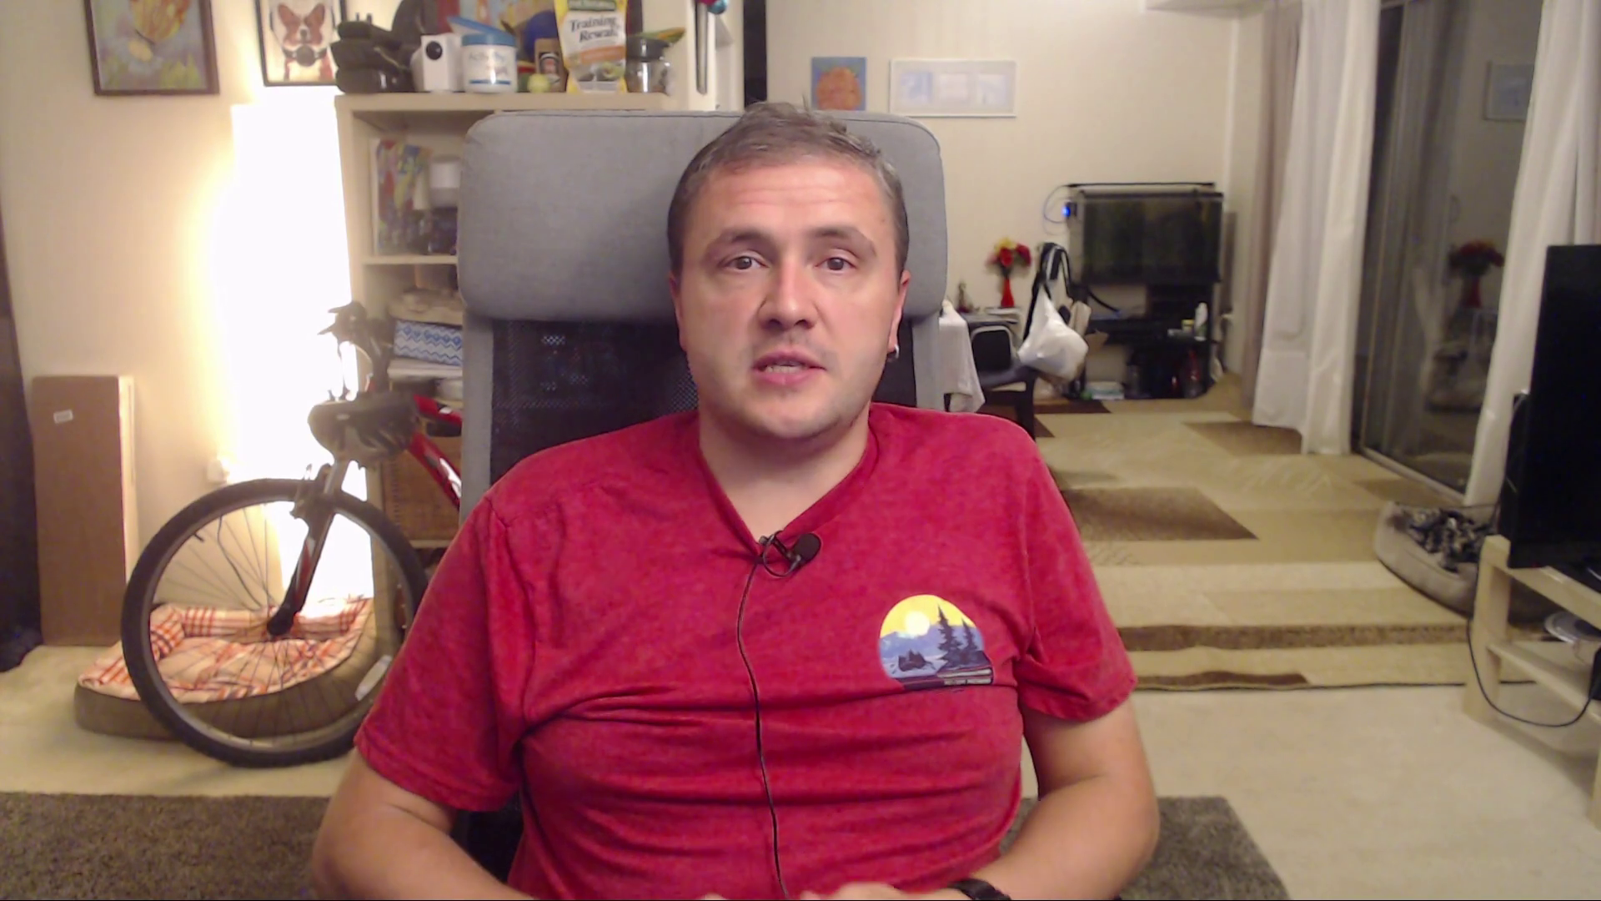